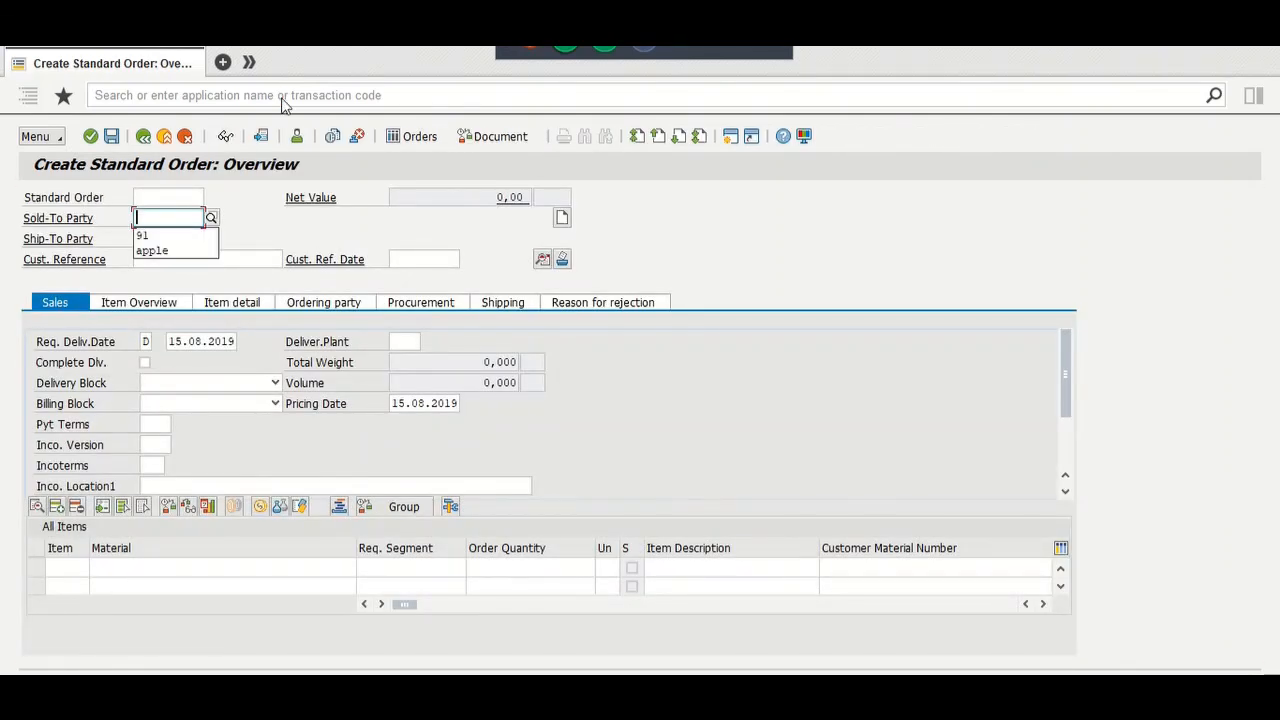
Step: Enter 91 as both the sold-to and ship-to party
text(91)
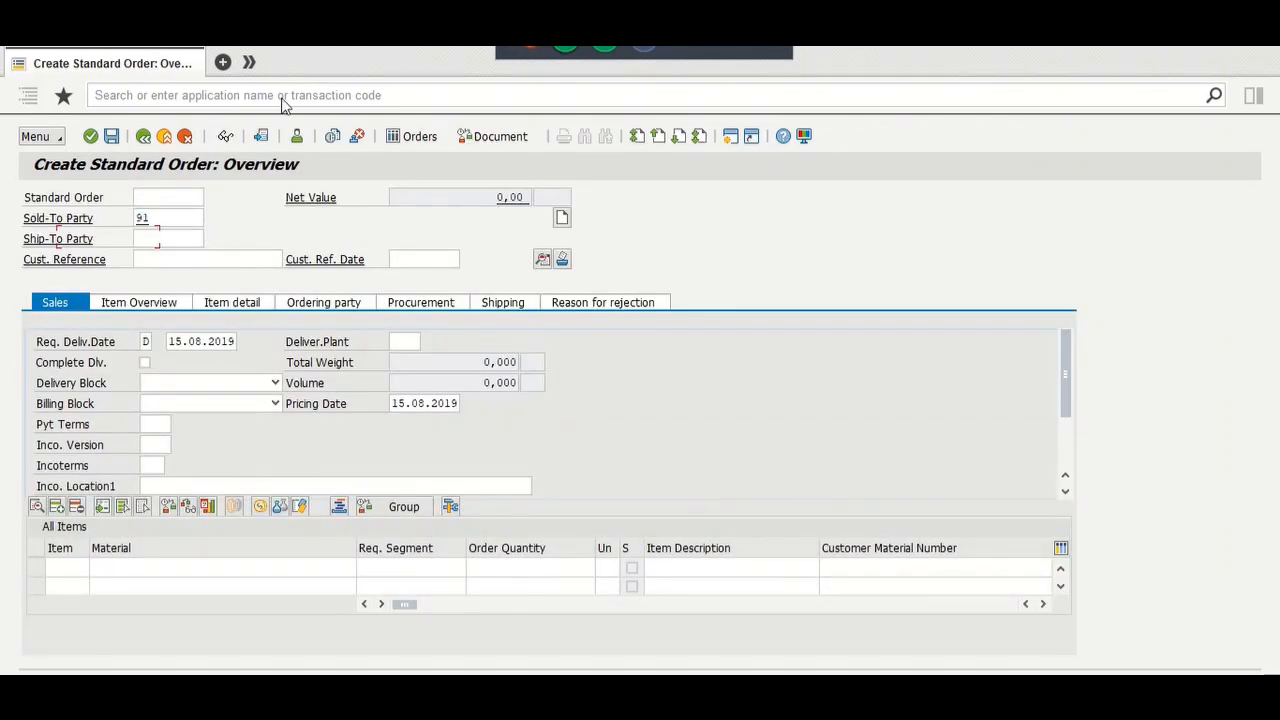
key(Tab)
key(Down)
key(Return)
key(Tab)
key(Tab)
key(Tab)
key(Tab)
key(Tab)
key(Tab)
key(Tab)
key(Tab)
key(Tab)
key(Tab)
key(Tab)
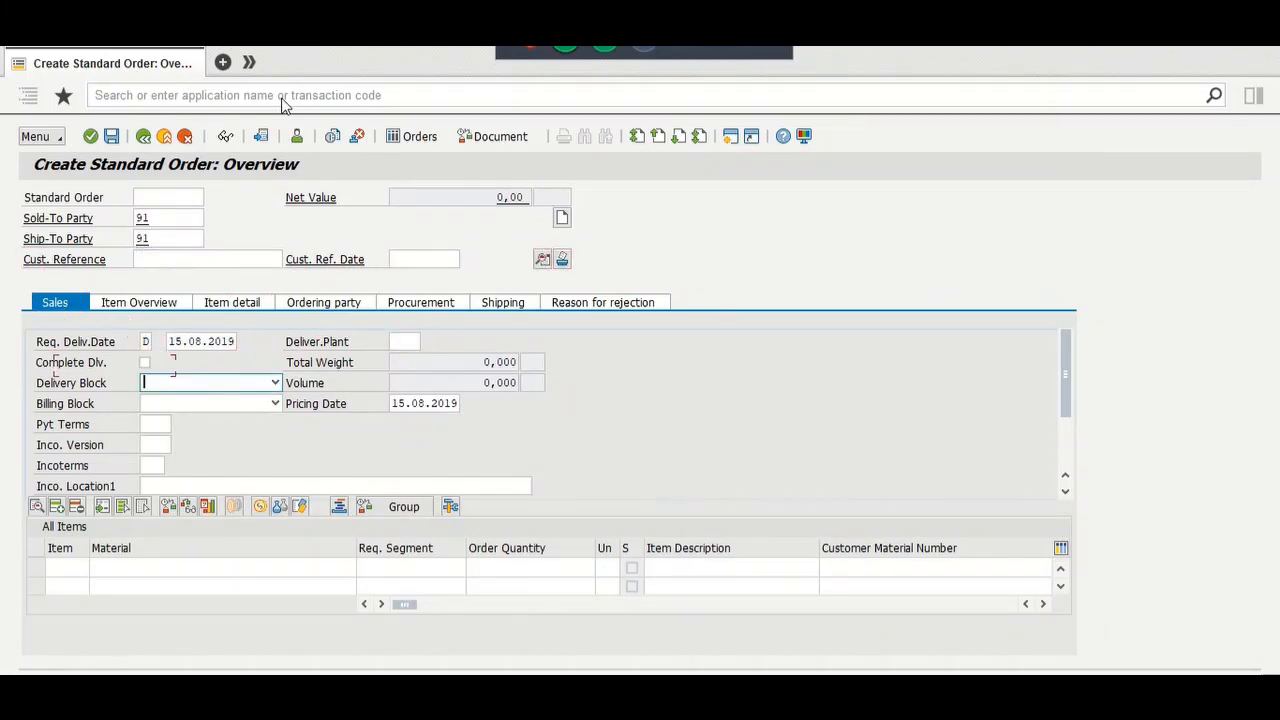
Step: Add item material ZFGTEST with quantity 100 EA
click(216, 568)
key(Down)
key(Down)
key(Return)
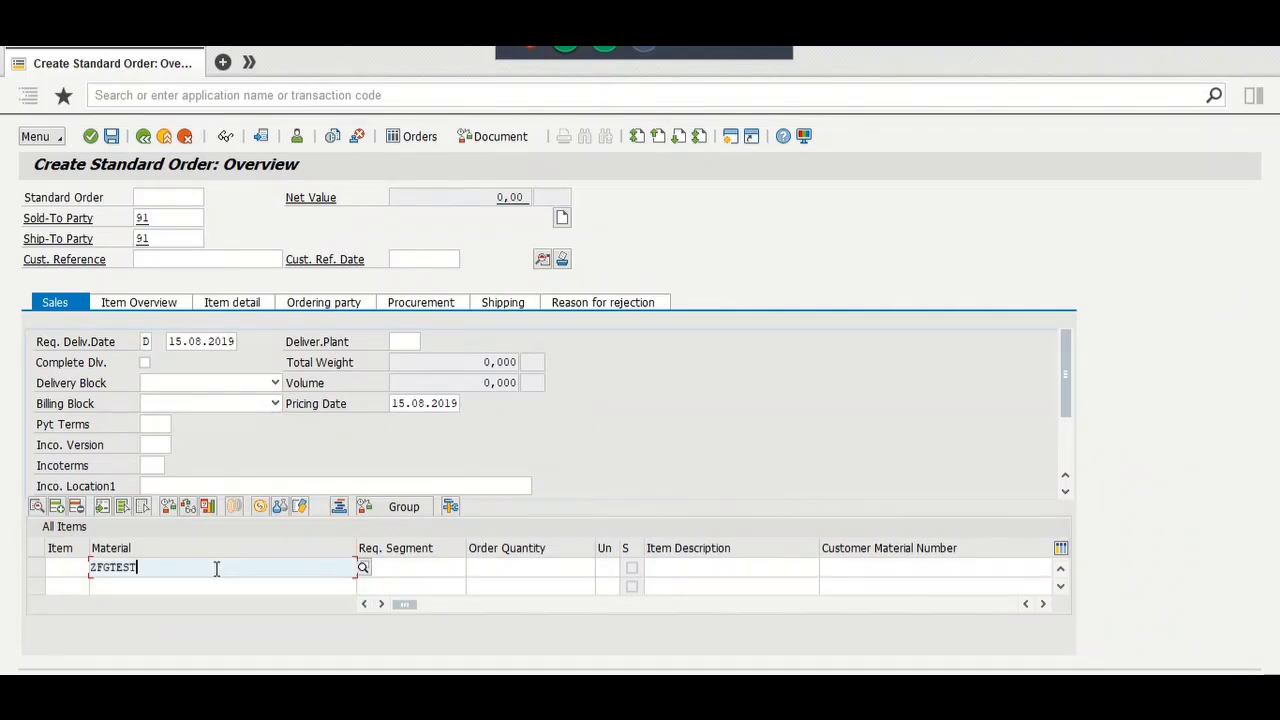
key(Tab)
key(Tab)
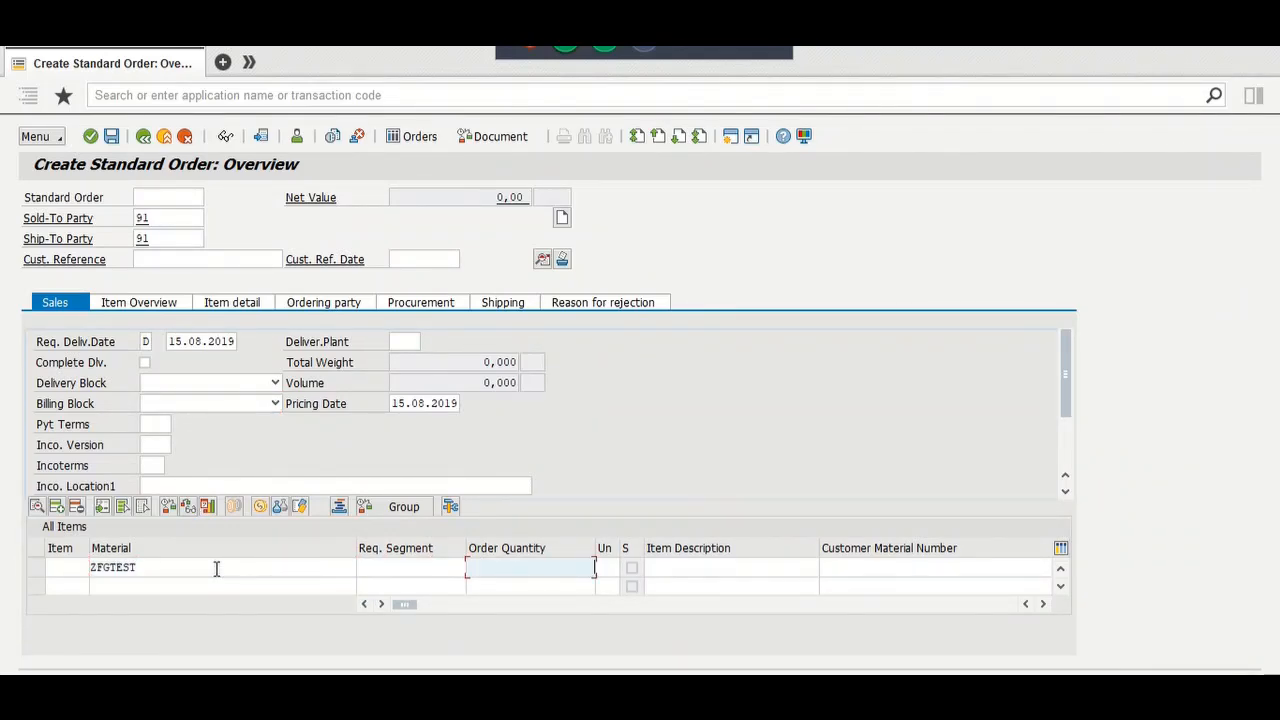
text(100)
key(Tab)
text(E)
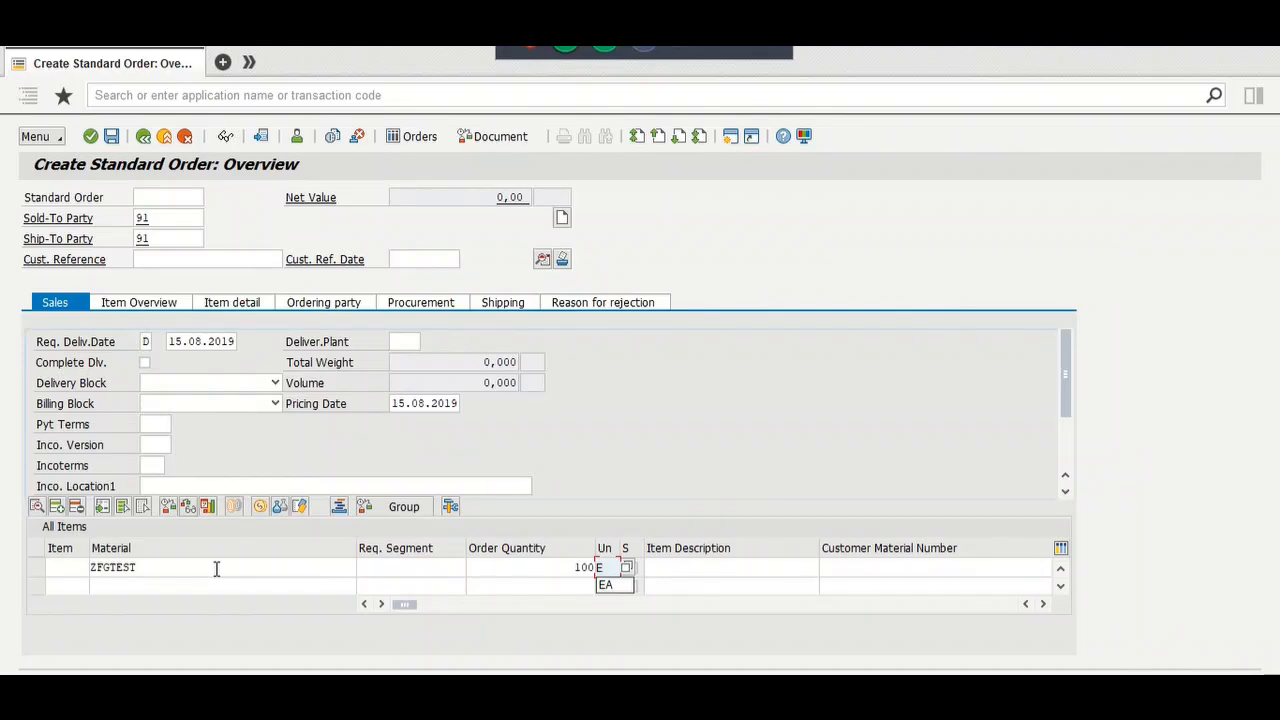
text(A)
key(Return)
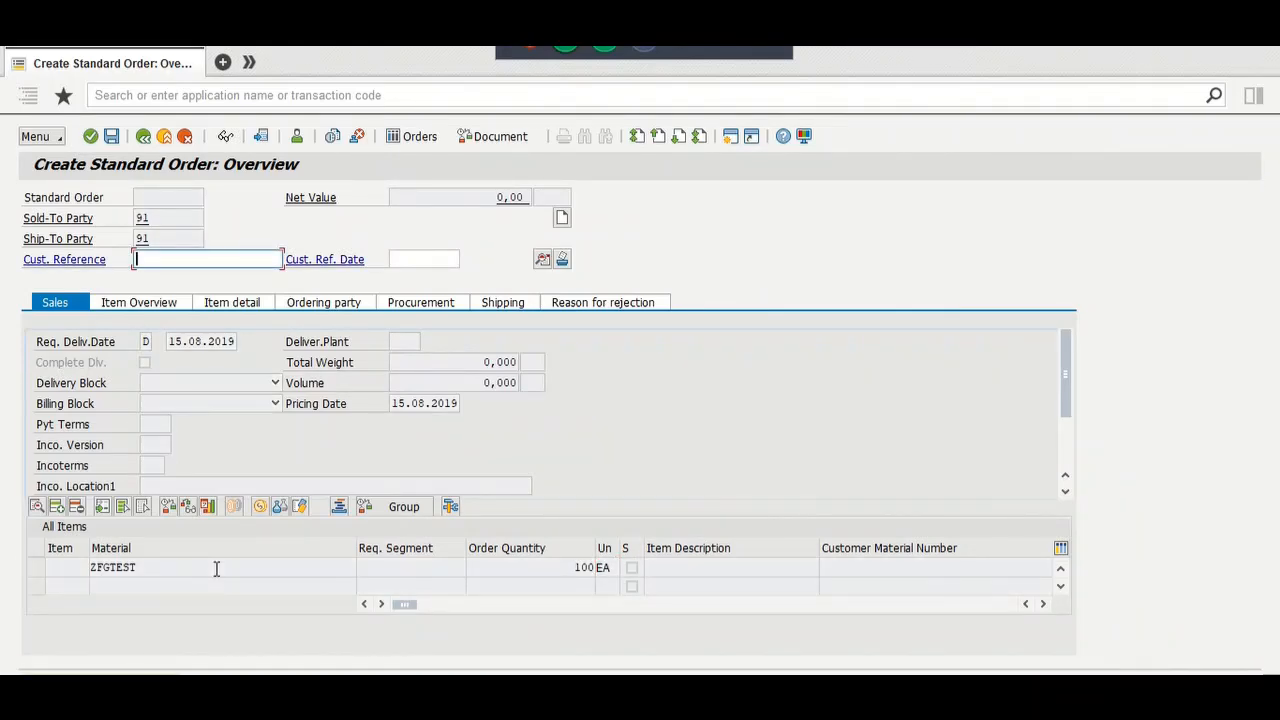
Step: Enter customer reference 123 and payment terms 0001
text(123)
key(Return)
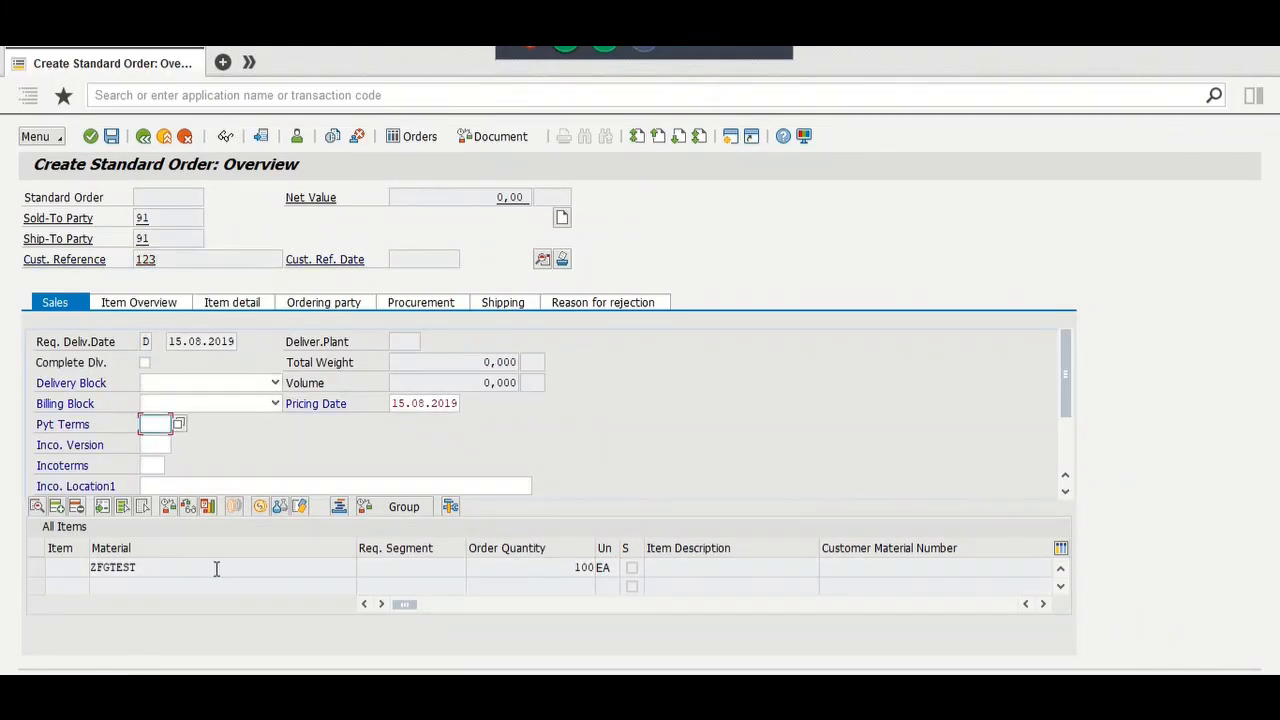
key(BackSpace)
key(Down)
key(Return)
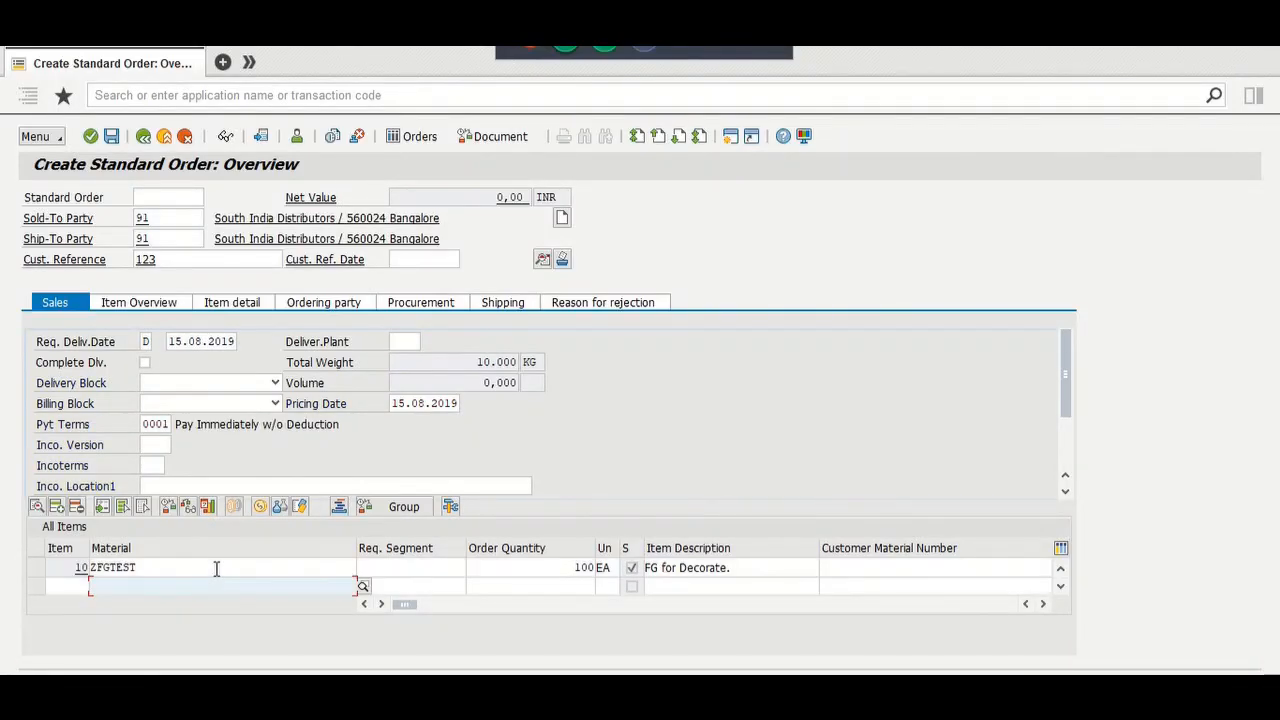
Step: In header shipping data choose condition 01 Standard, redetermine all items, and go back
click(542, 260)
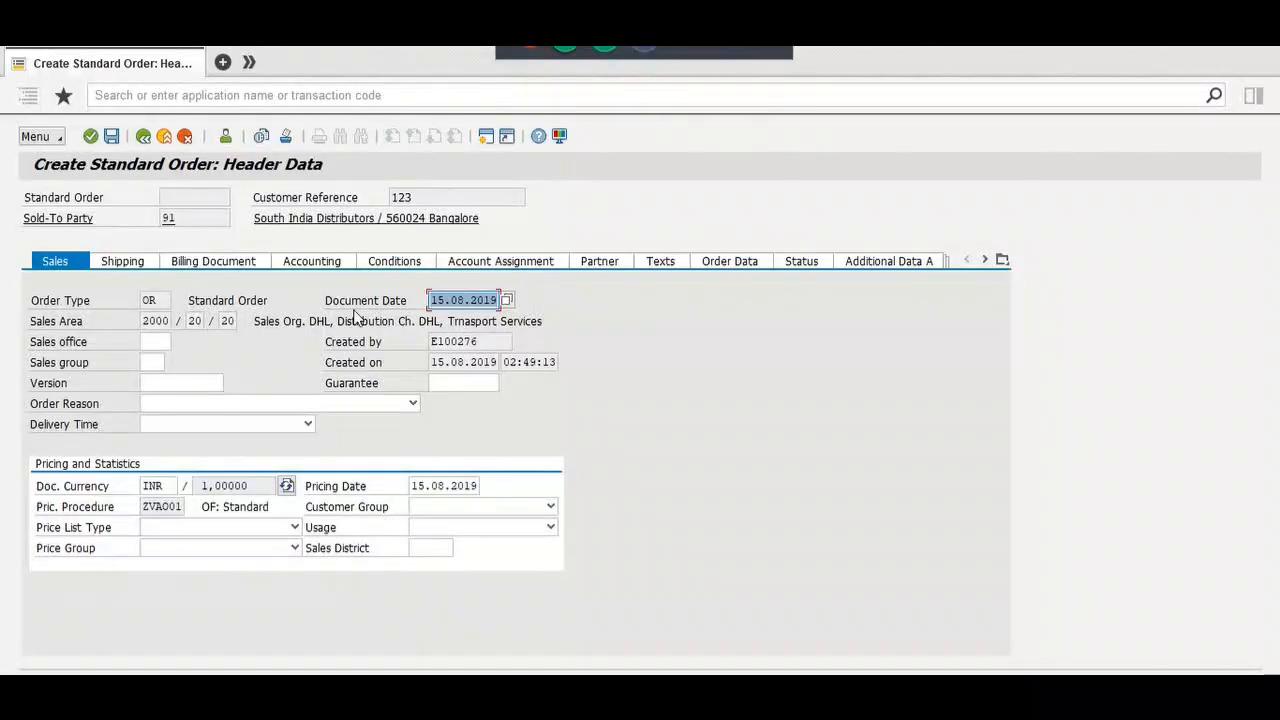
click(148, 264)
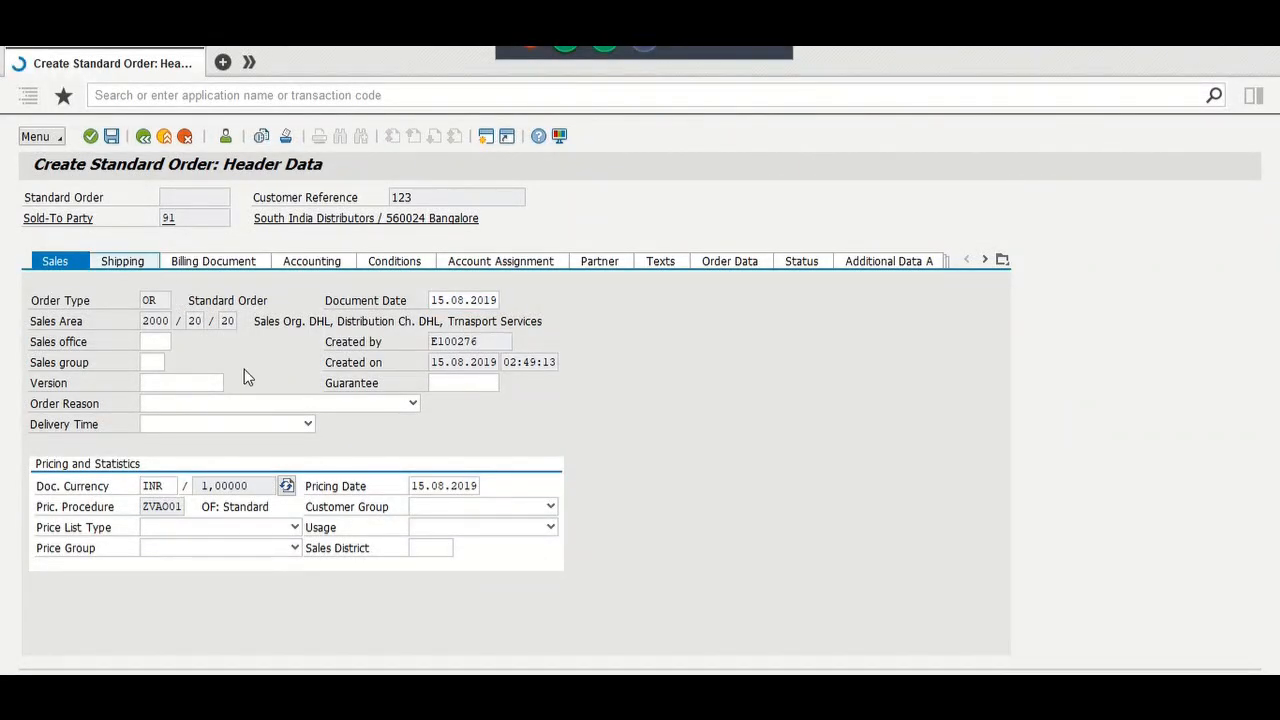
click(227, 424)
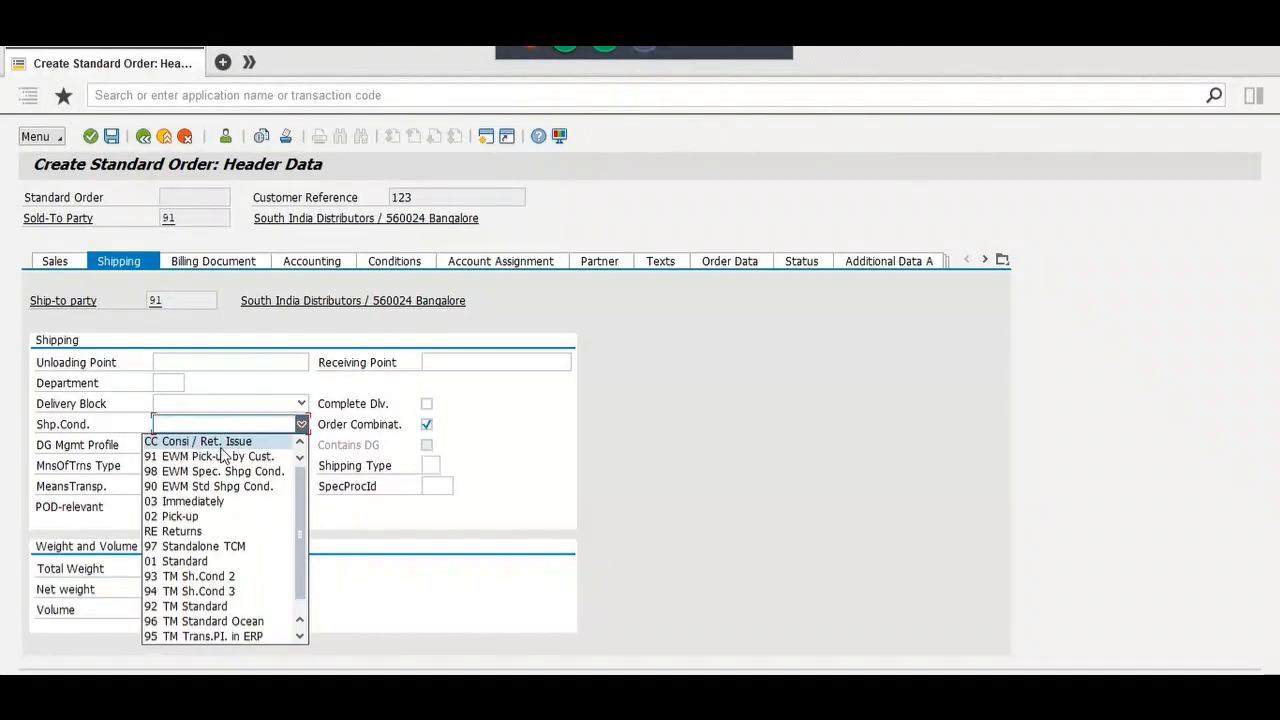
click(212, 561)
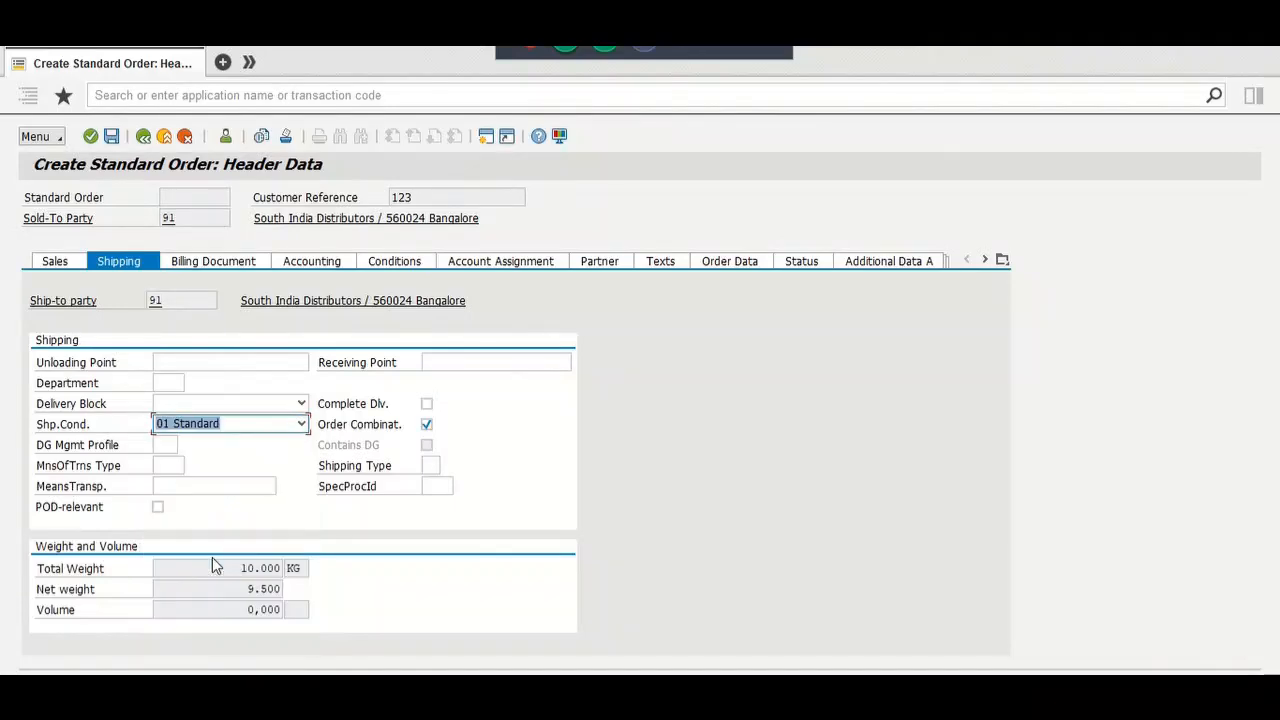
key(Return)
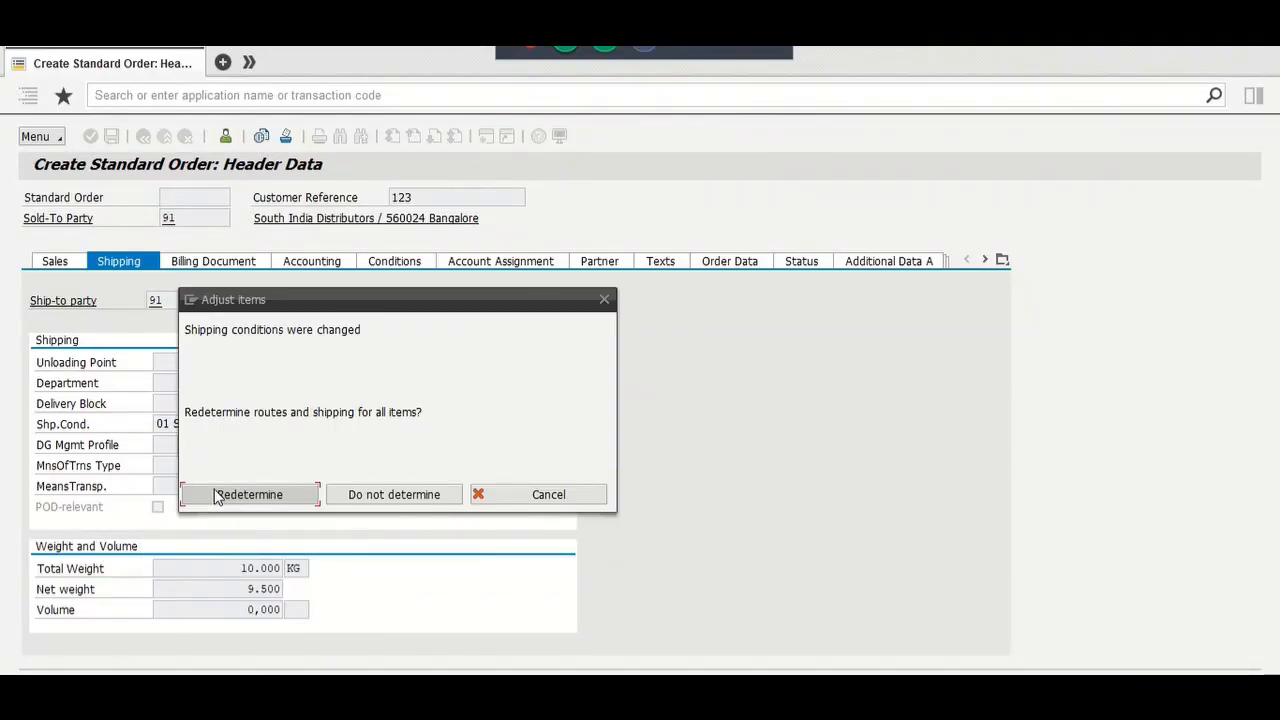
click(222, 497)
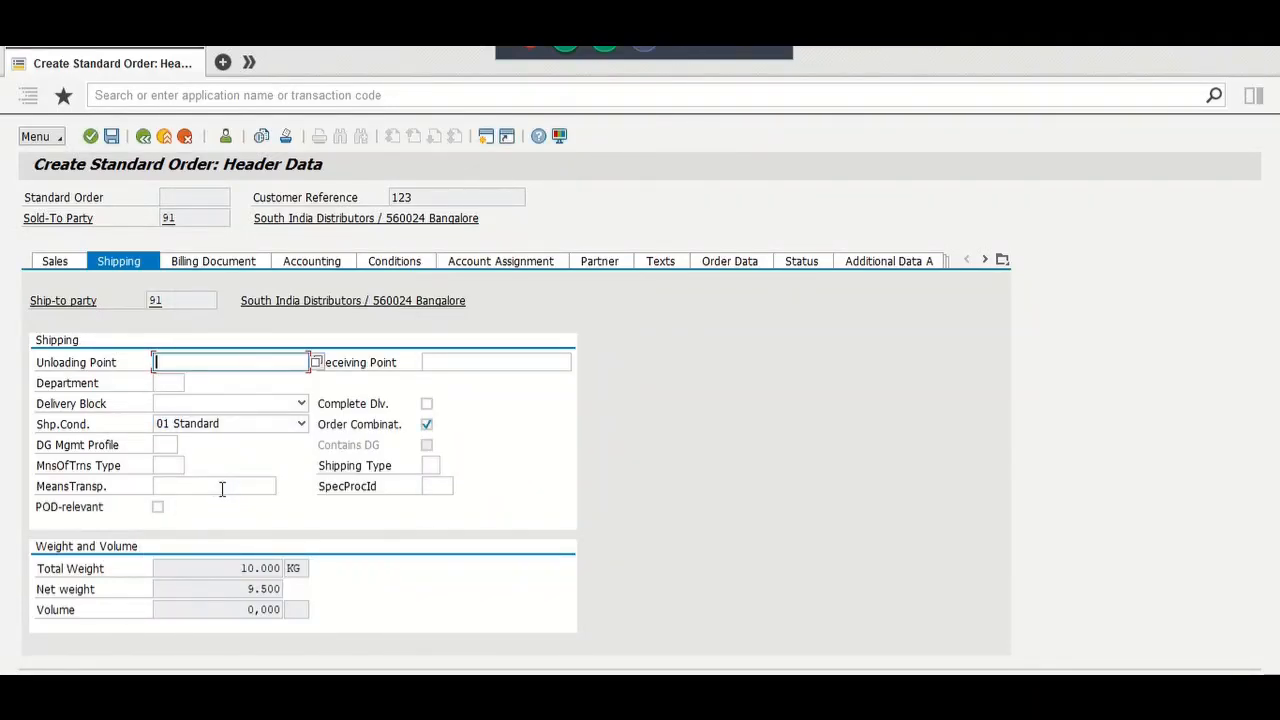
click(143, 138)
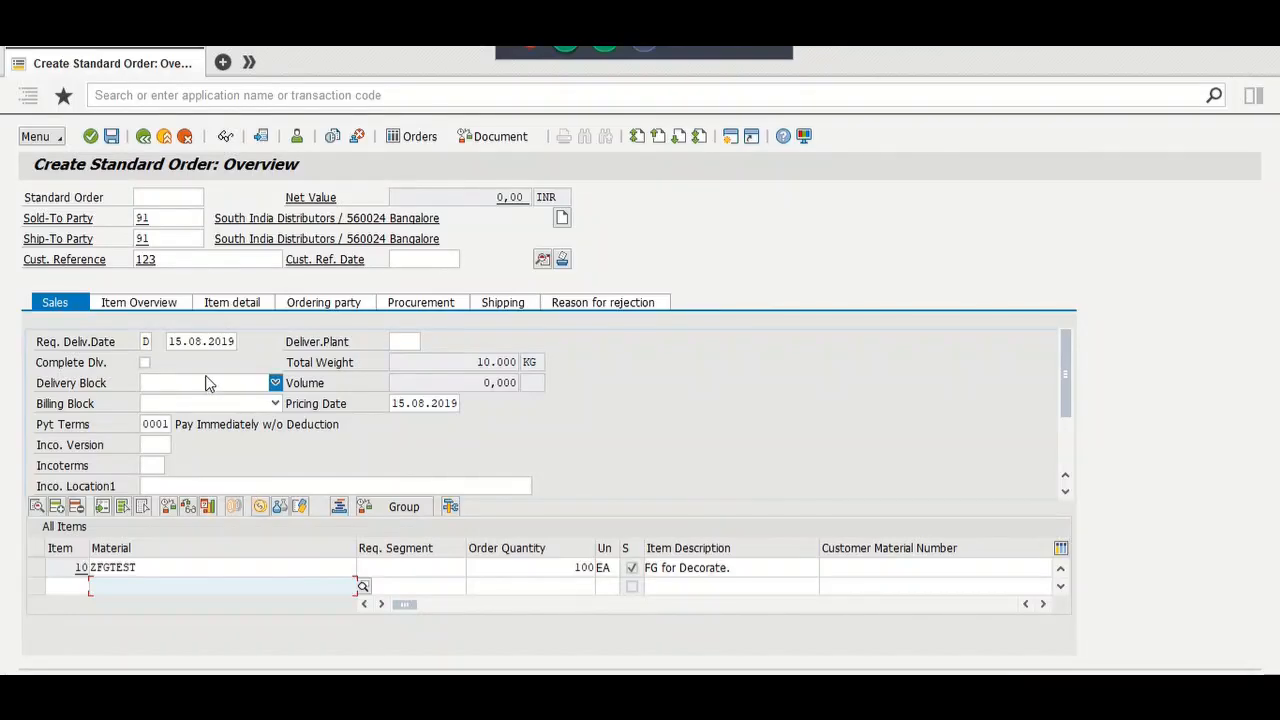
Step: Attempt to save, then edit the incomplete order and complete all missing-data entries
click(111, 137)
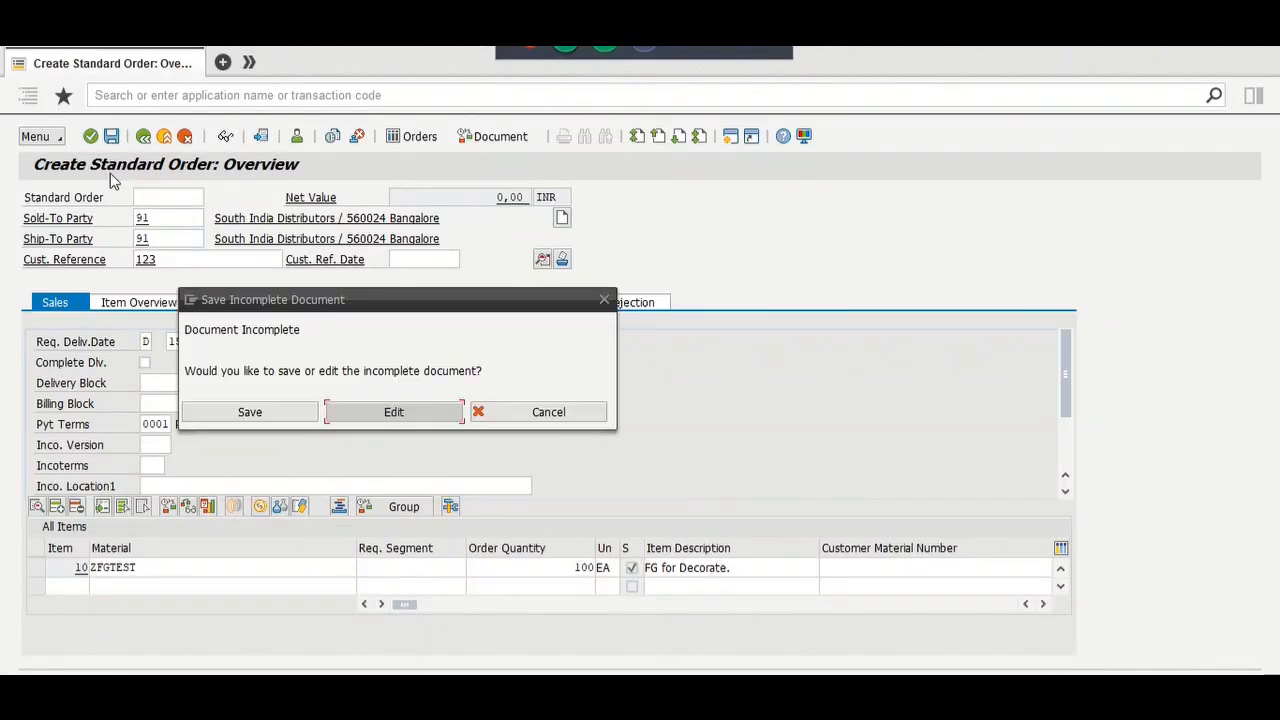
click(360, 414)
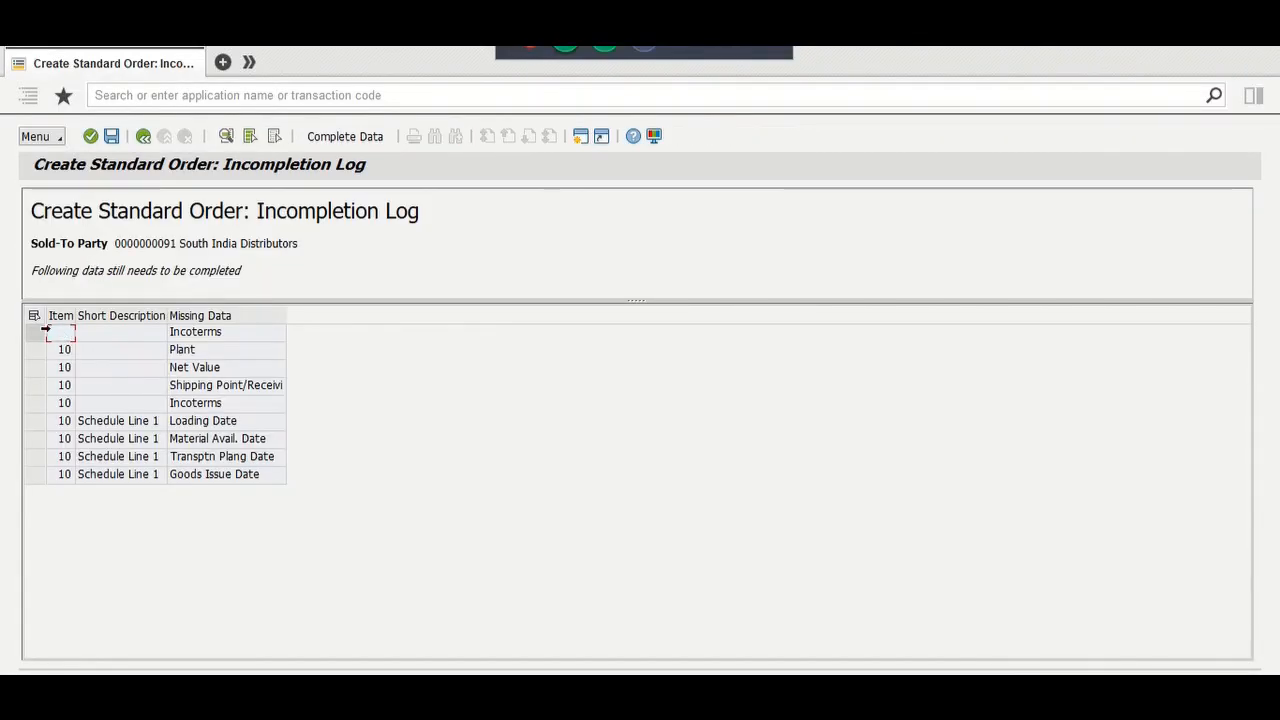
click(33, 315)
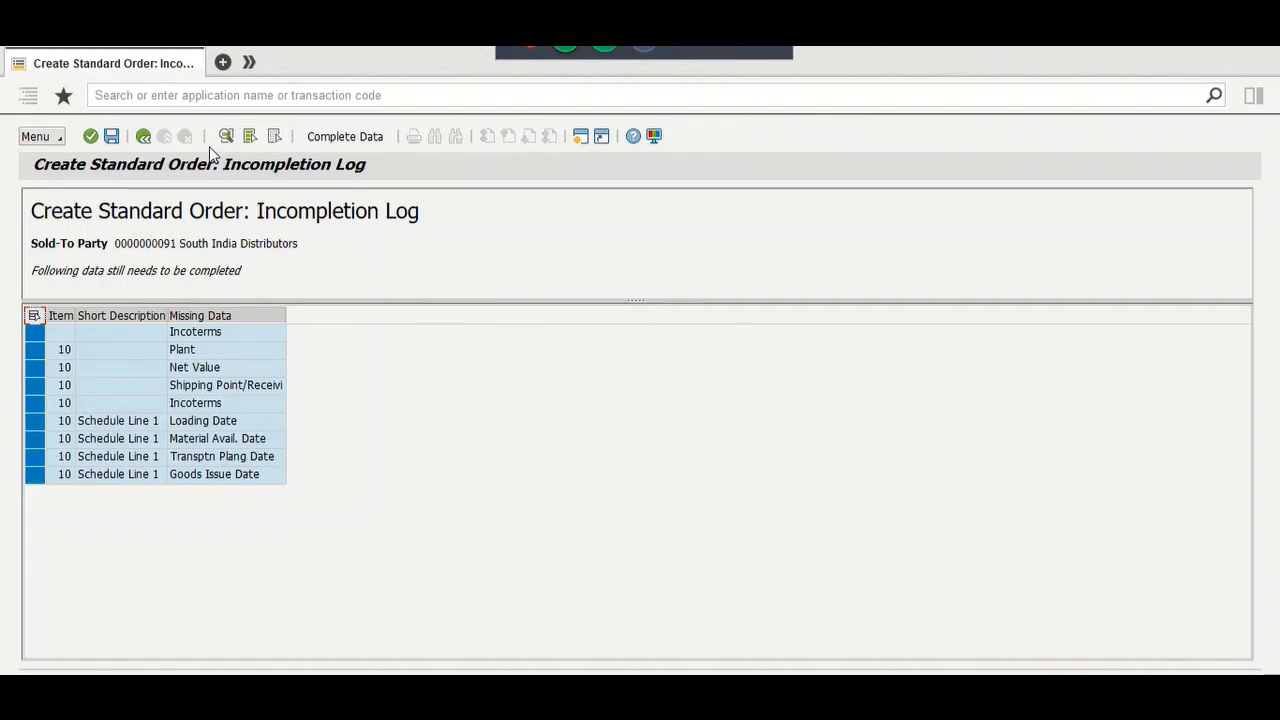
click(345, 137)
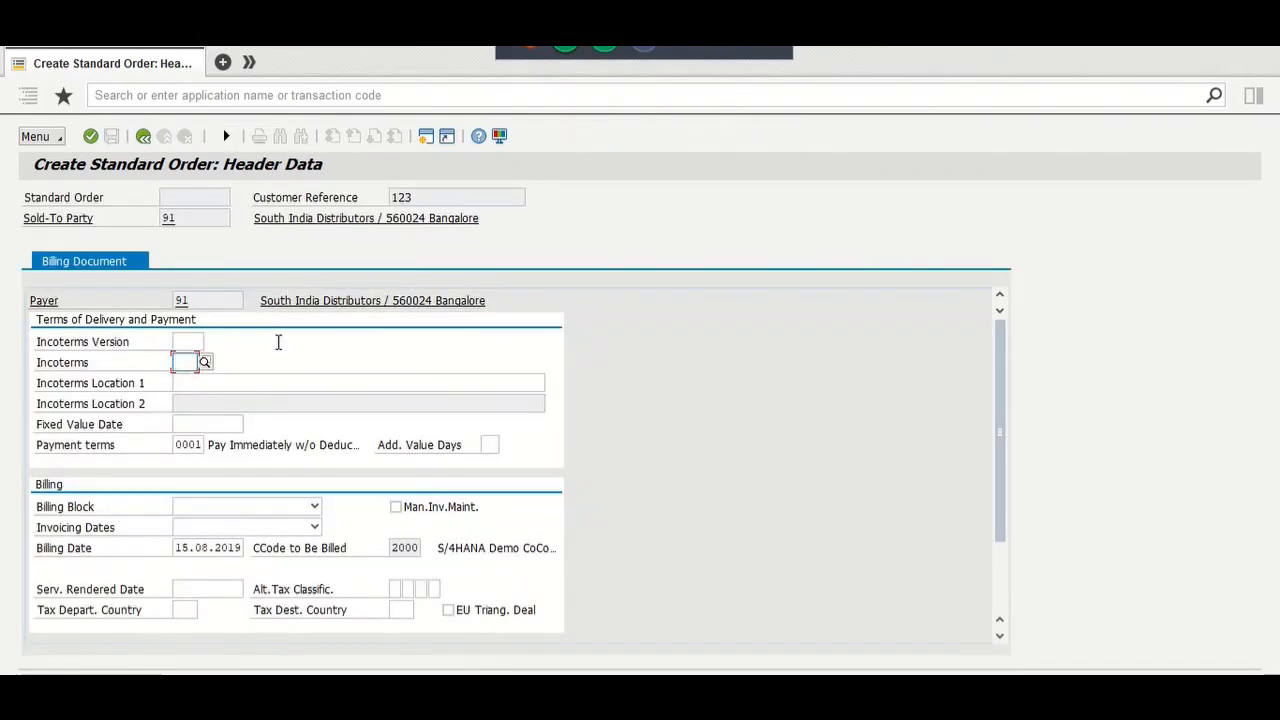
Step: Set Incoterms DDP with location Dummy and continue to item 10's data
key(Down)
key(Return)
key(Tab)
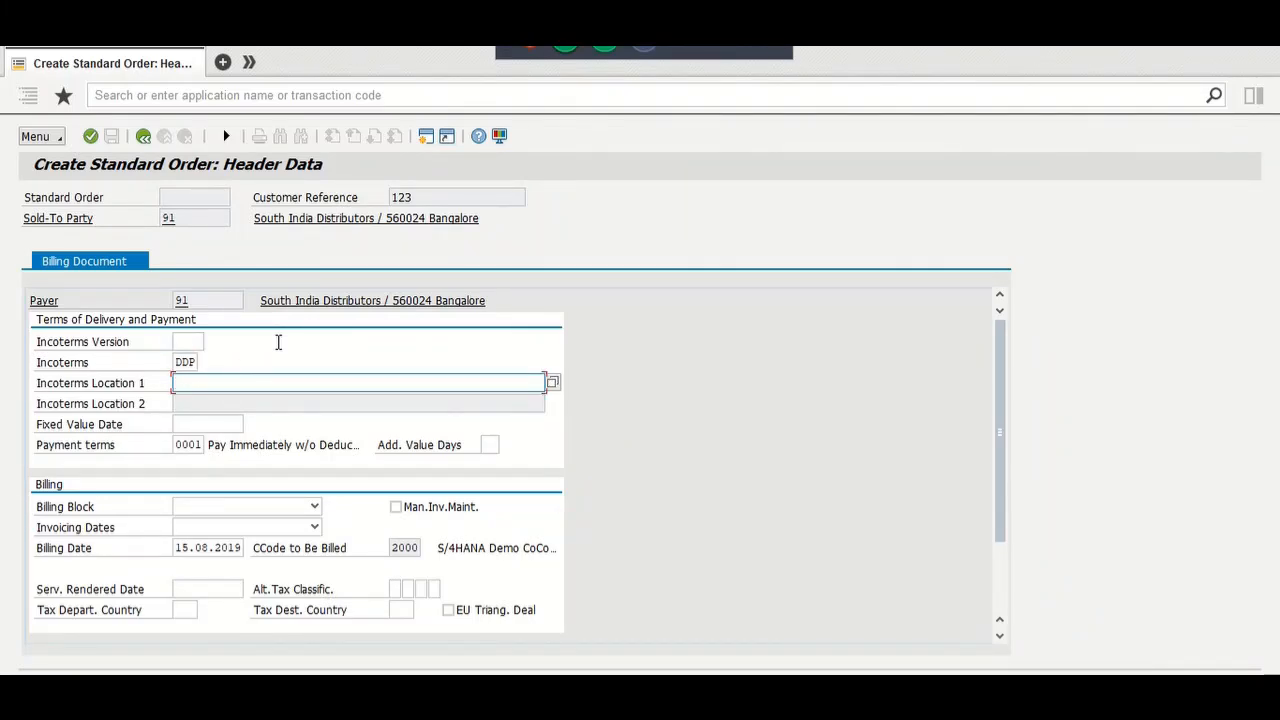
text(Dummy)
key(Return)
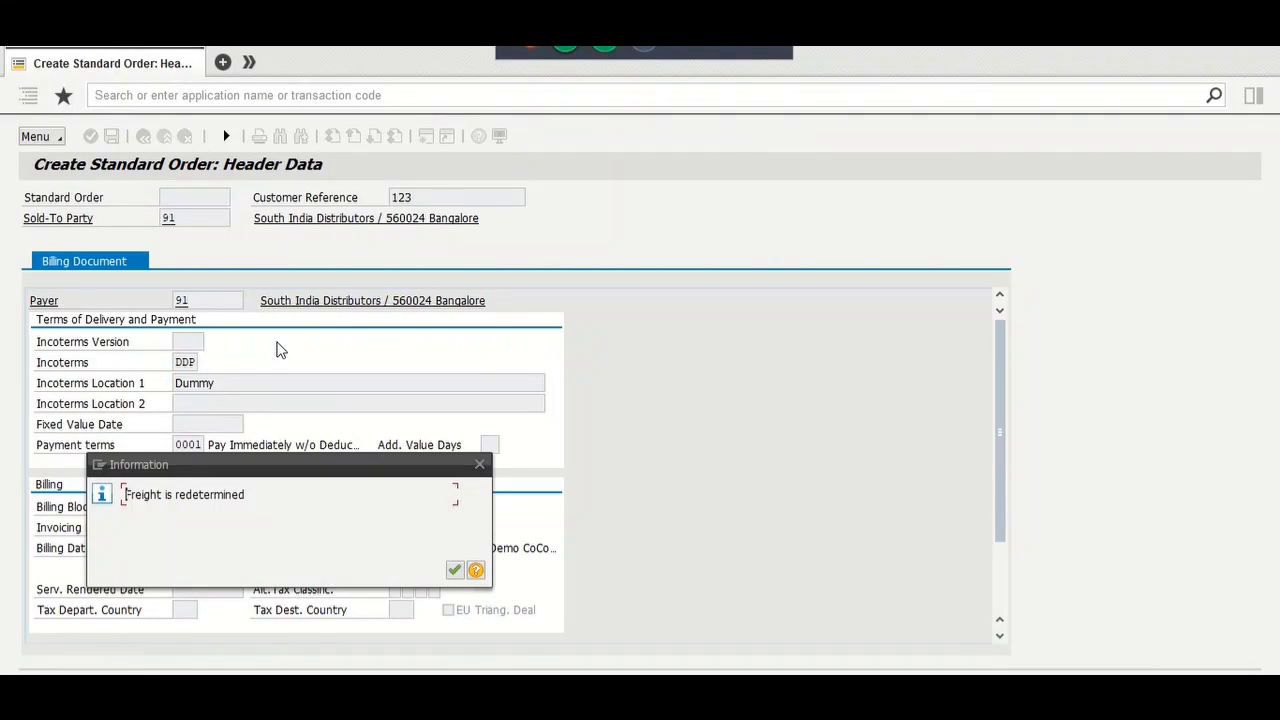
key(Return)
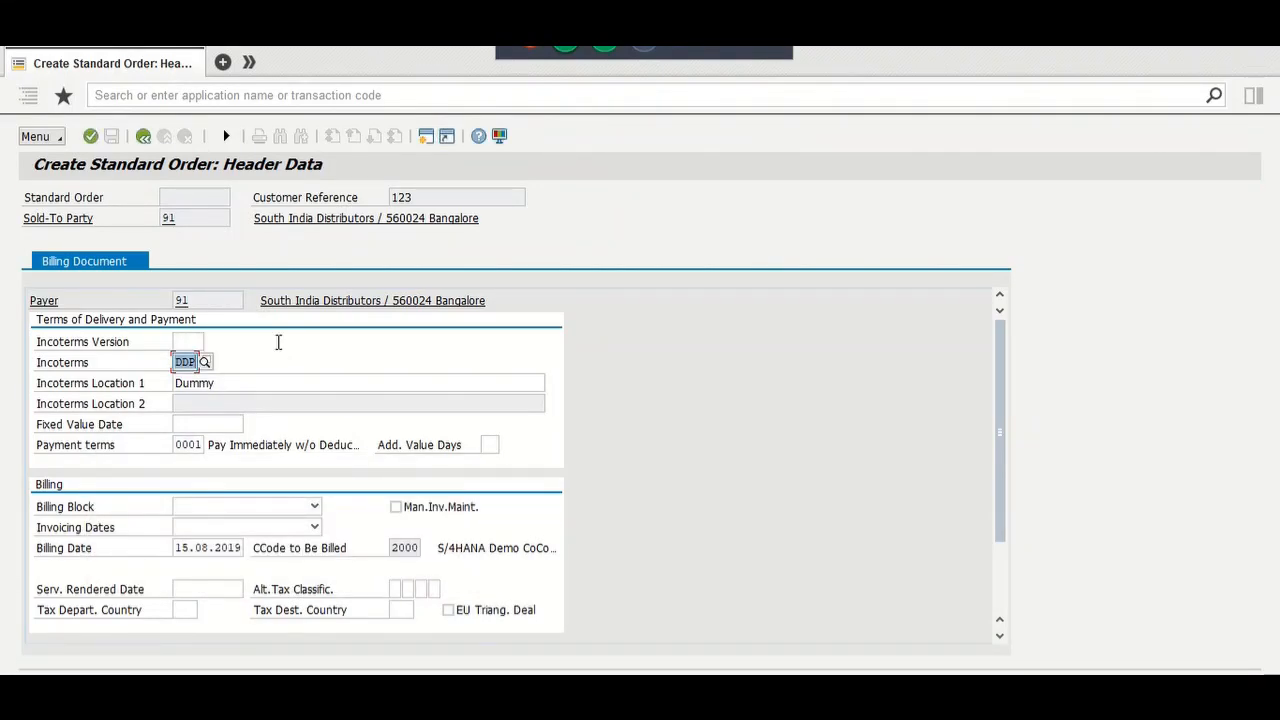
click(226, 135)
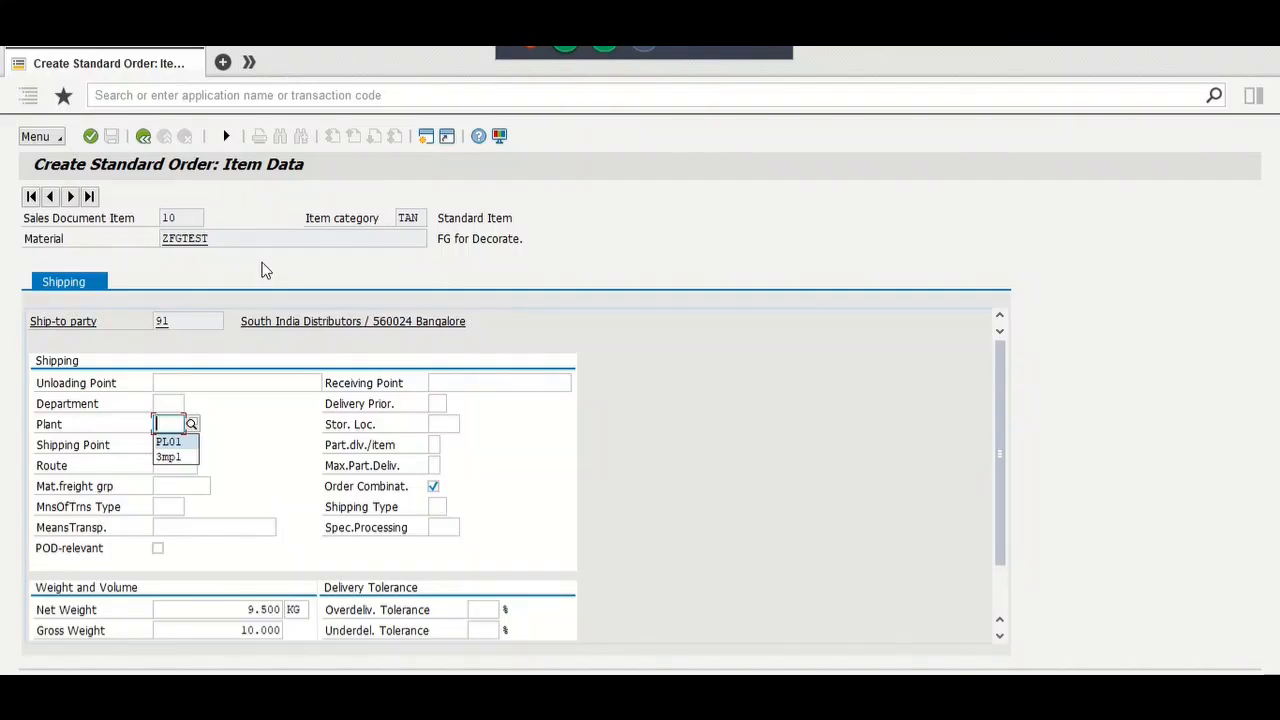
Step: Accept plant PL01 for item 10 and add a PR00 pricing condition
key(Return)
key(Return)
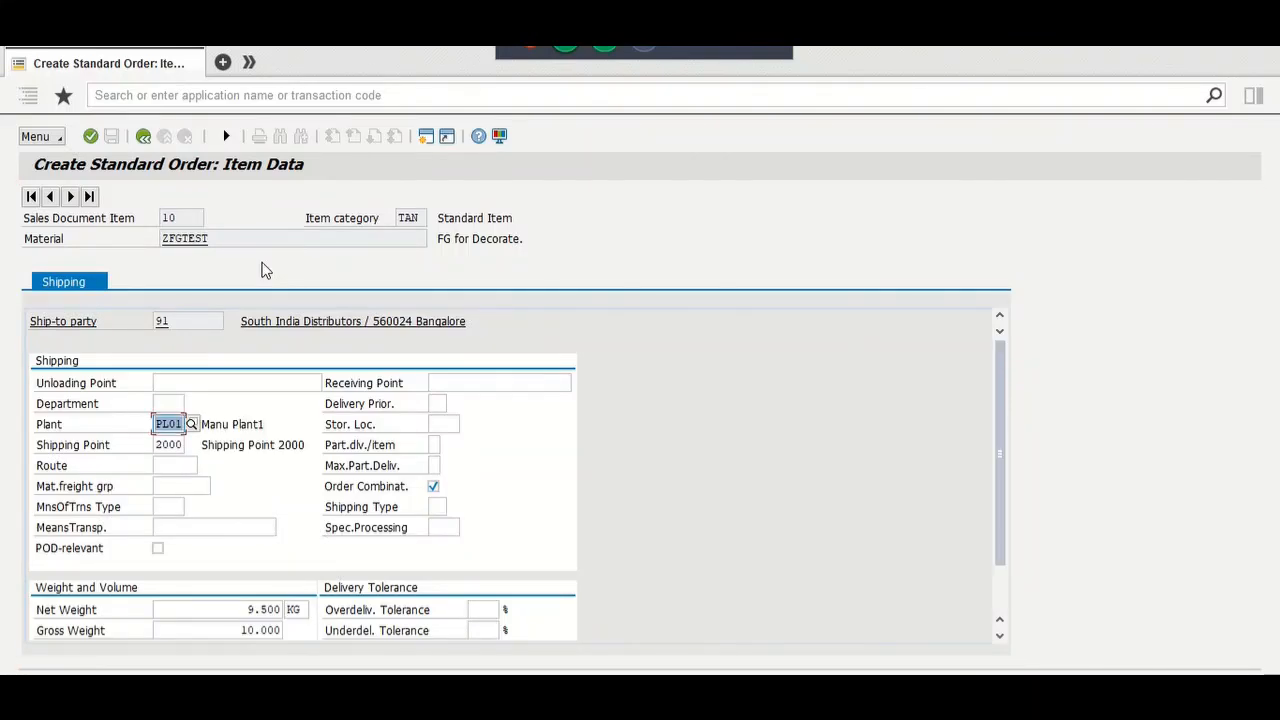
click(226, 135)
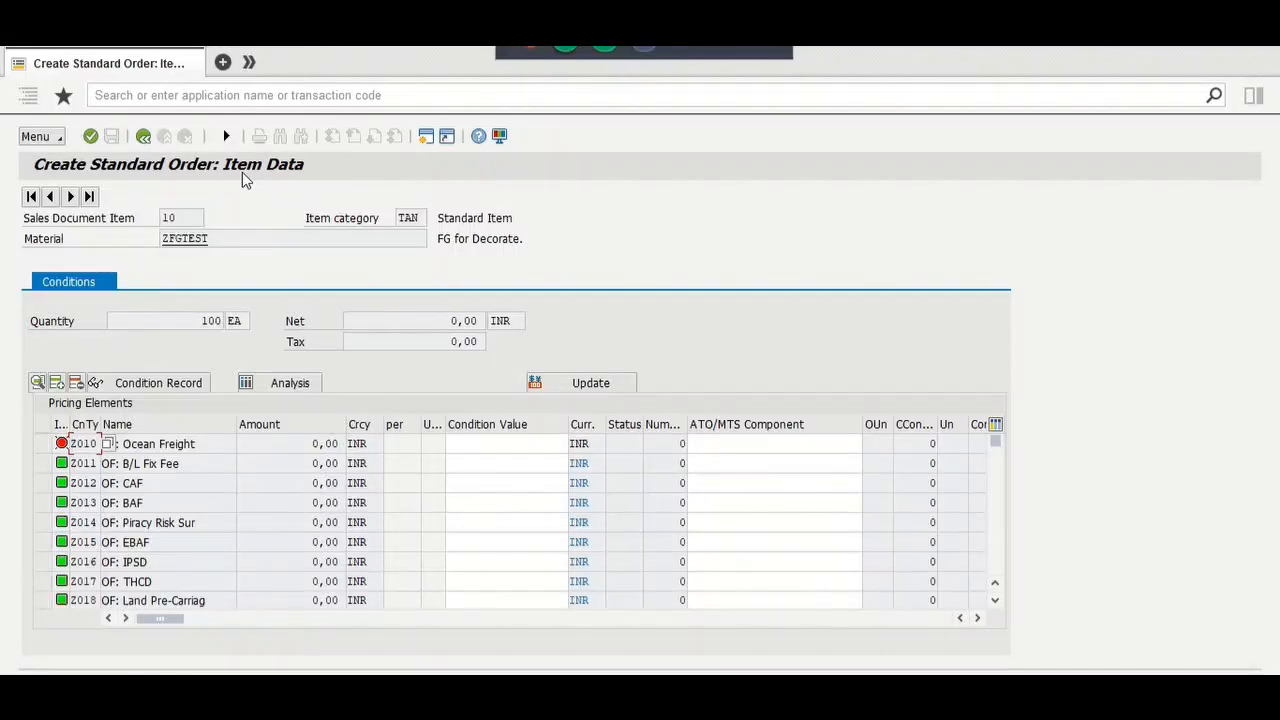
click(995, 552)
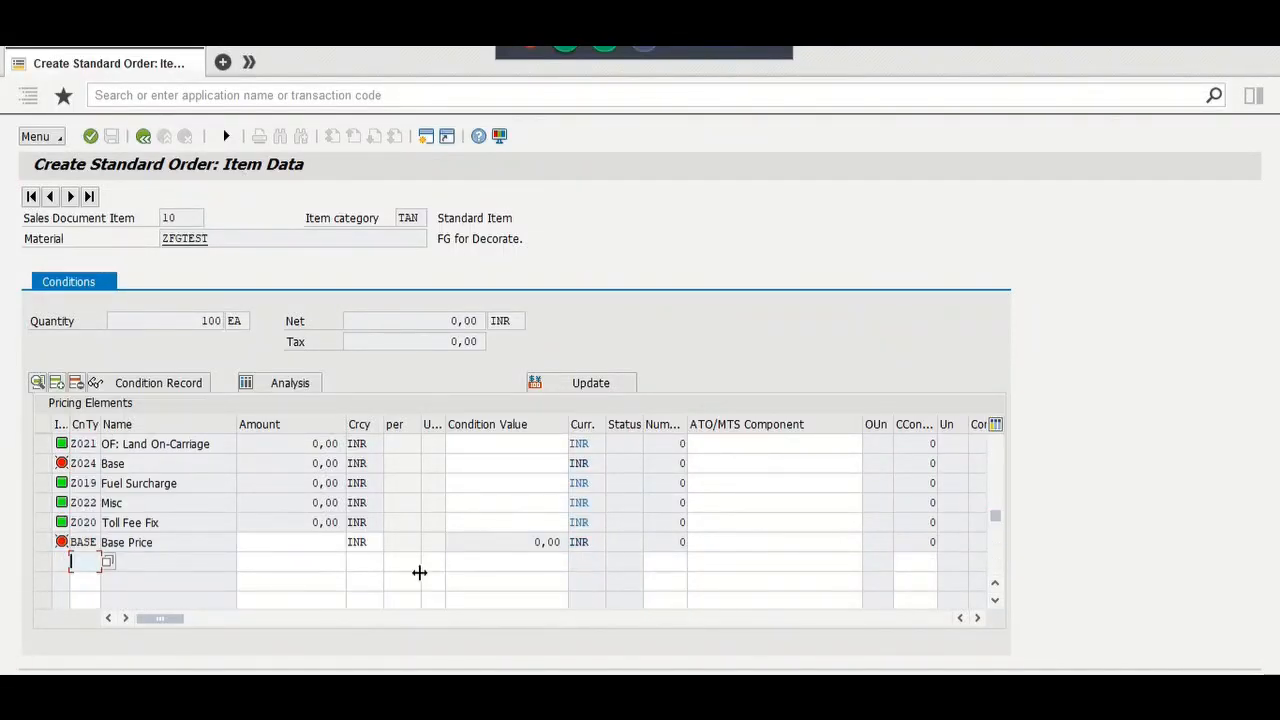
text(pr00)
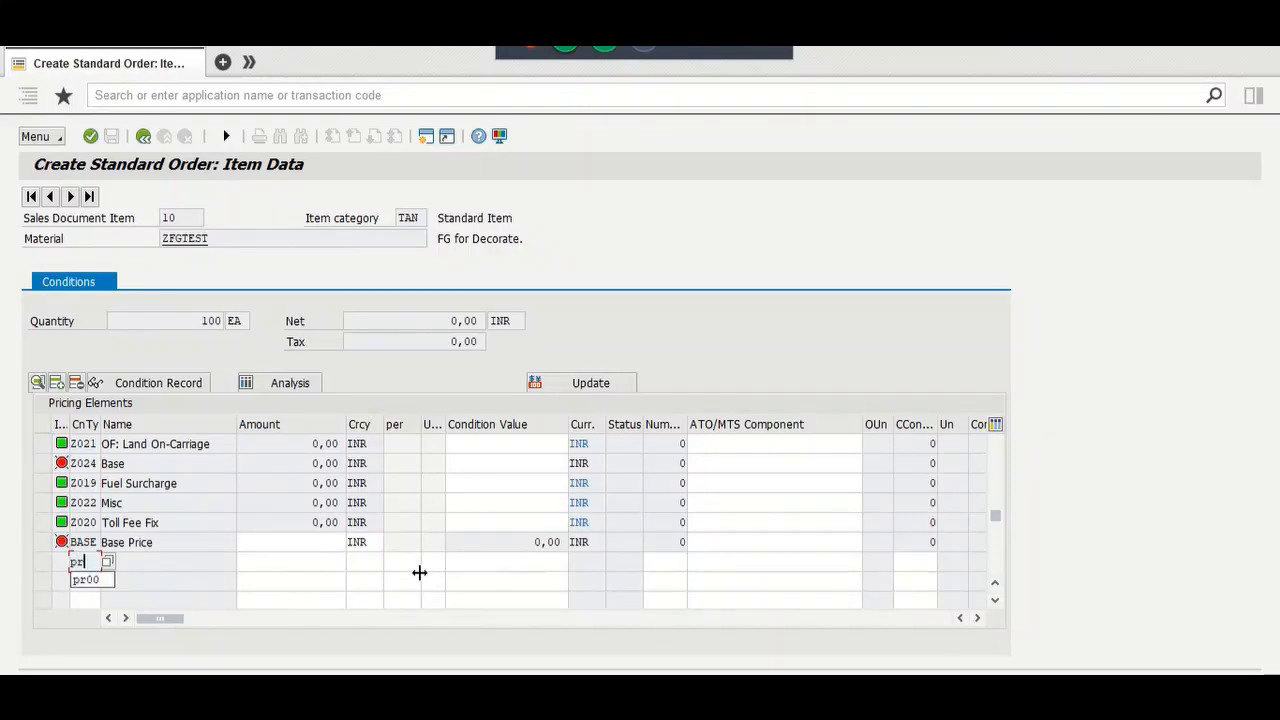
key(Tab)
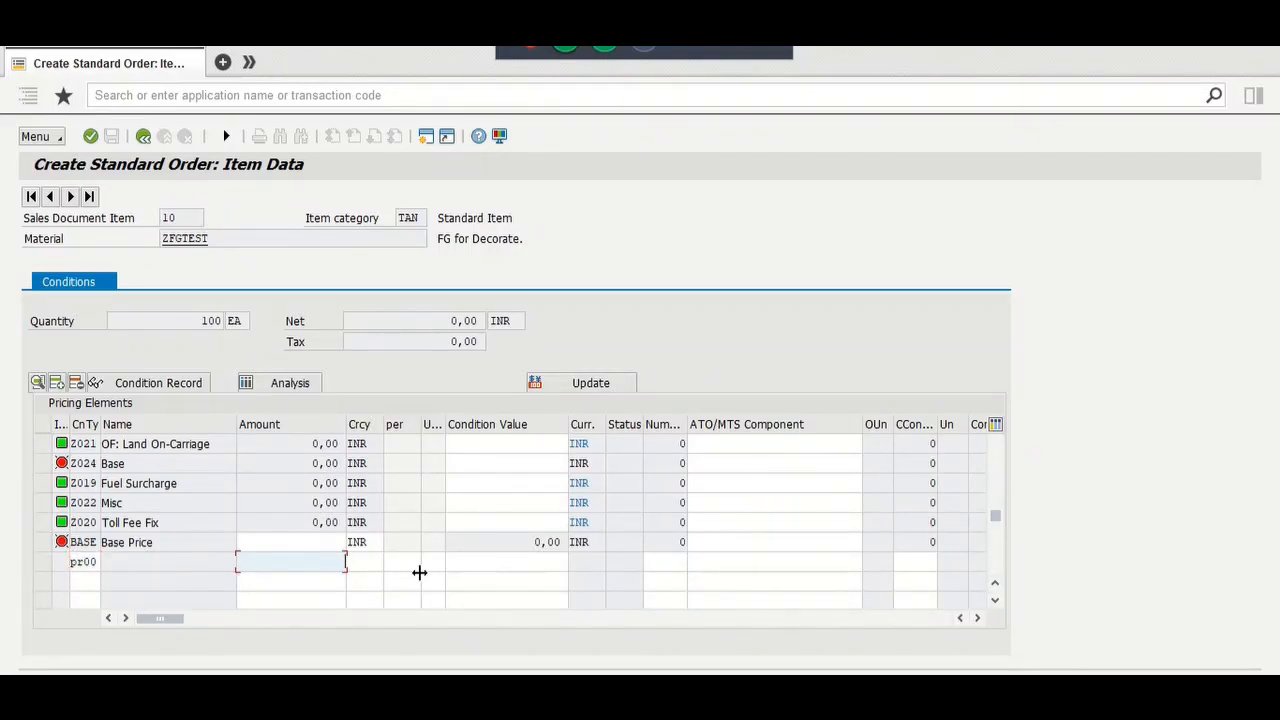
key(Tab)
key(Tab)
key(Tab)
key(Tab)
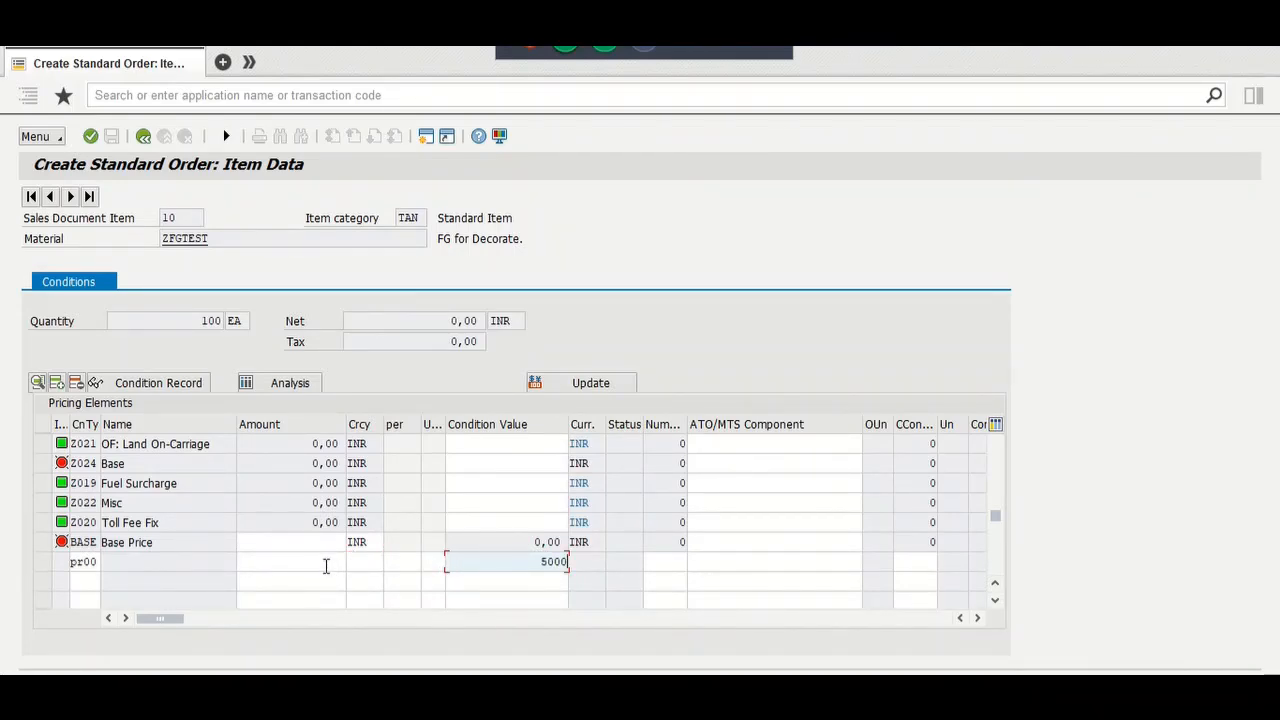
Step: Set the PR00 amount to 50 INR and return to the overview
click(326, 565)
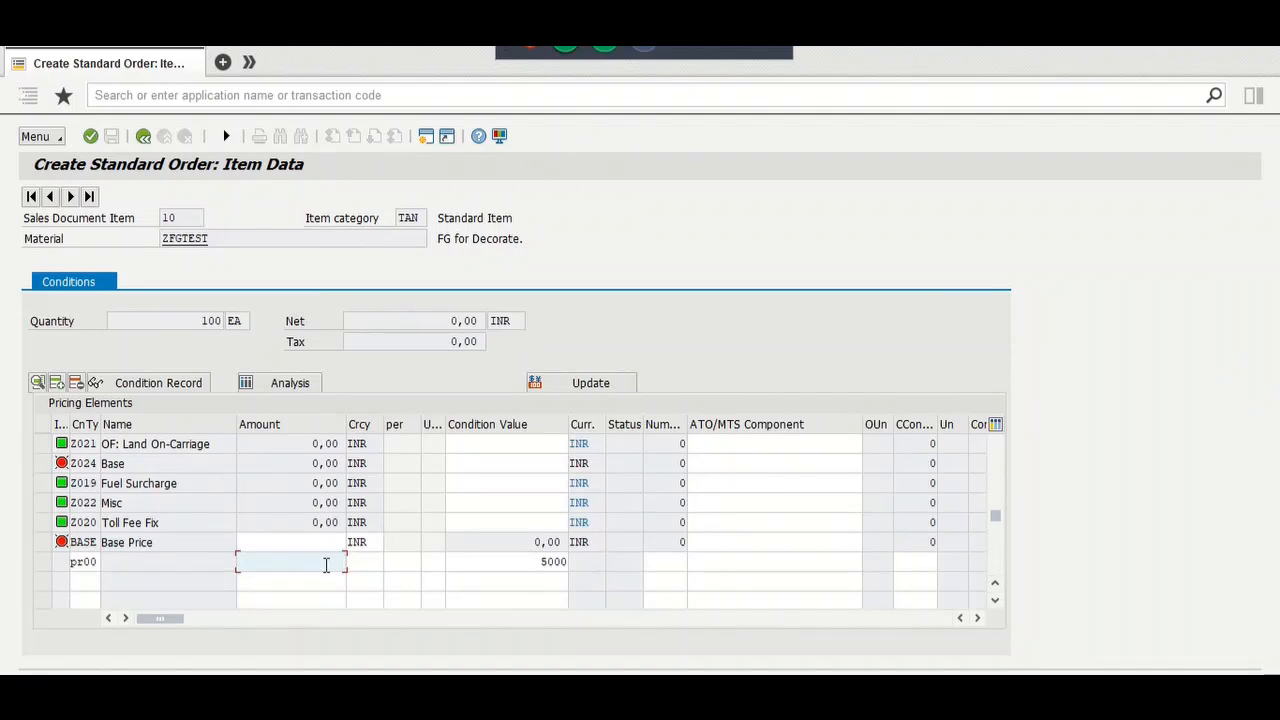
text(50)
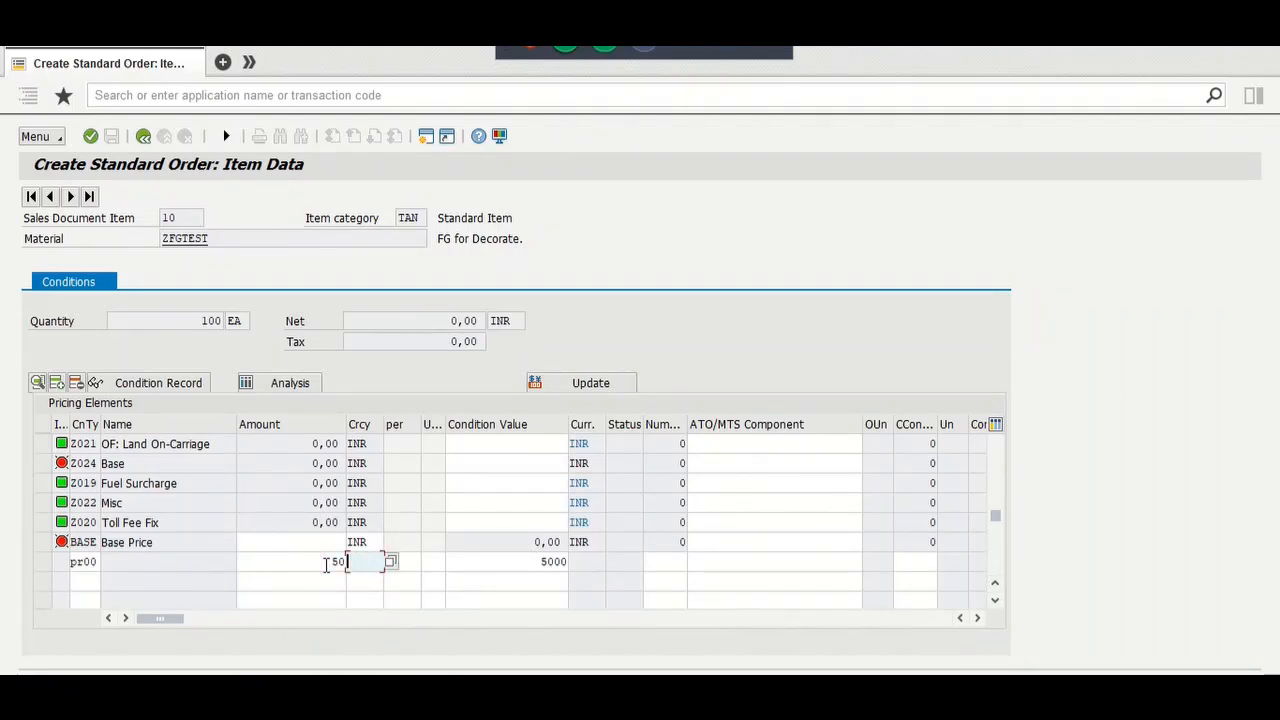
text(INR)
key(Return)
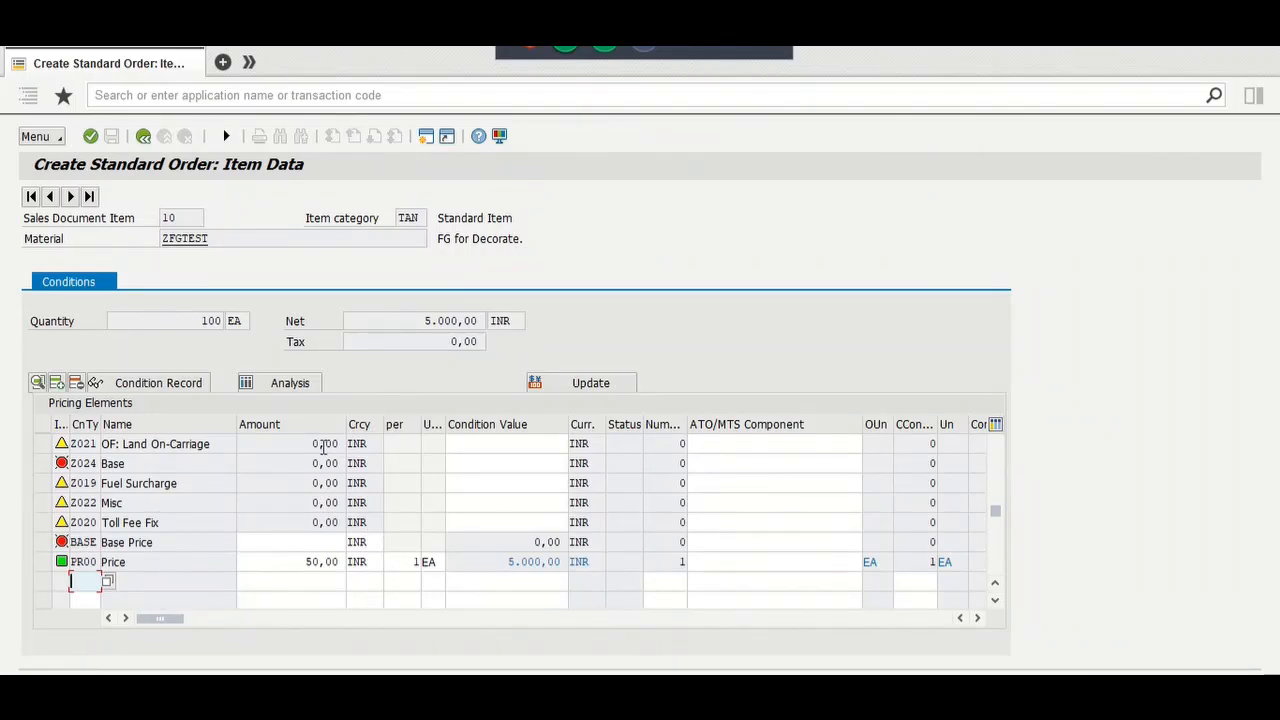
click(227, 137)
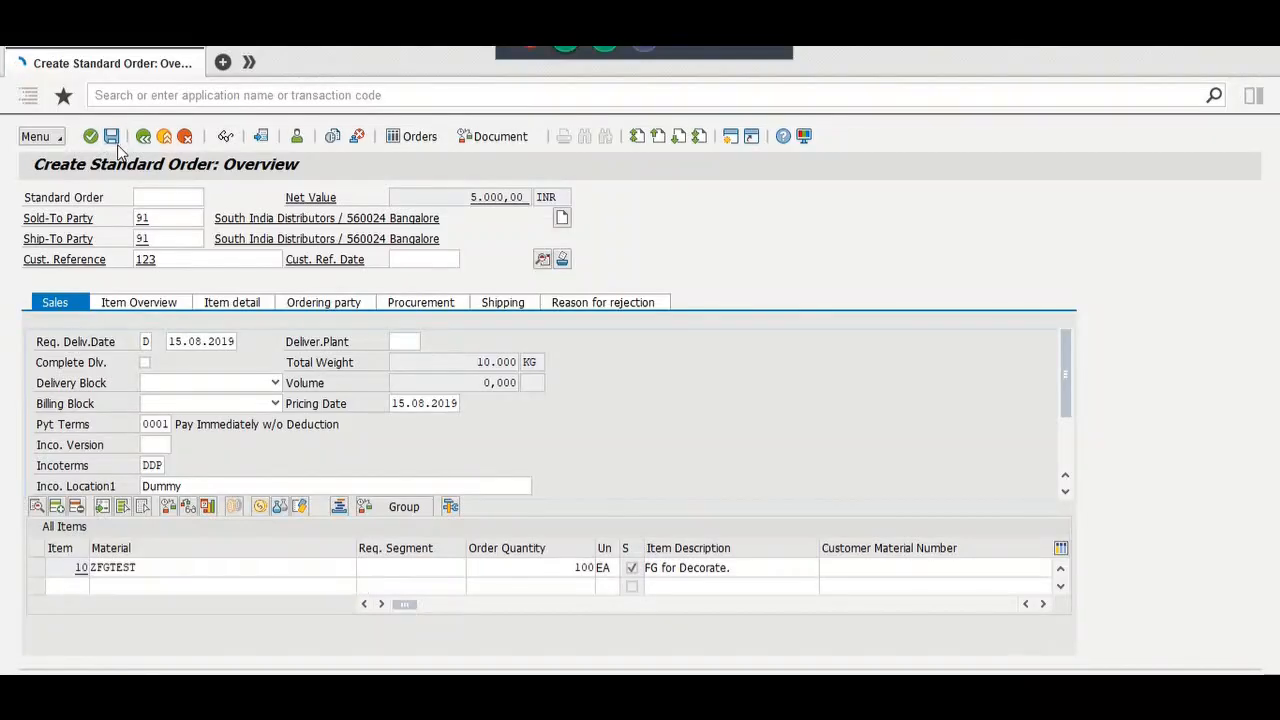
Step: Save the order as 2271 and display it to check its TM Status
click(114, 140)
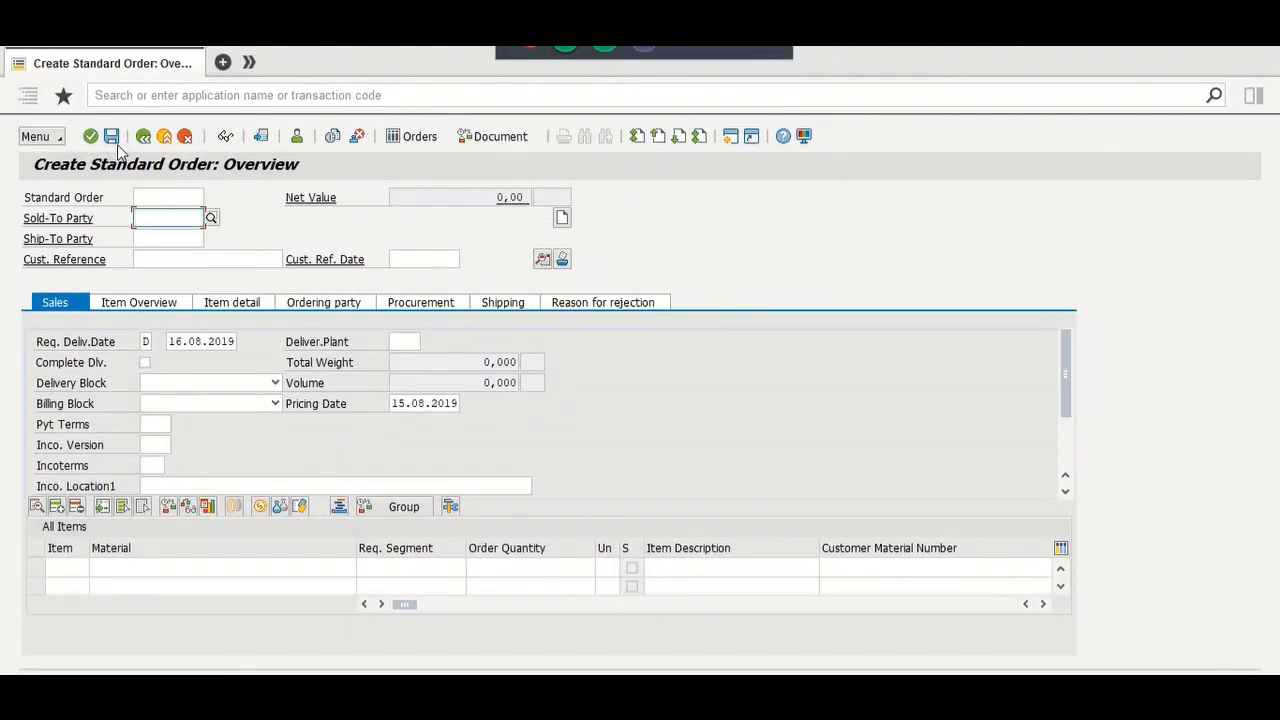
click(40, 137)
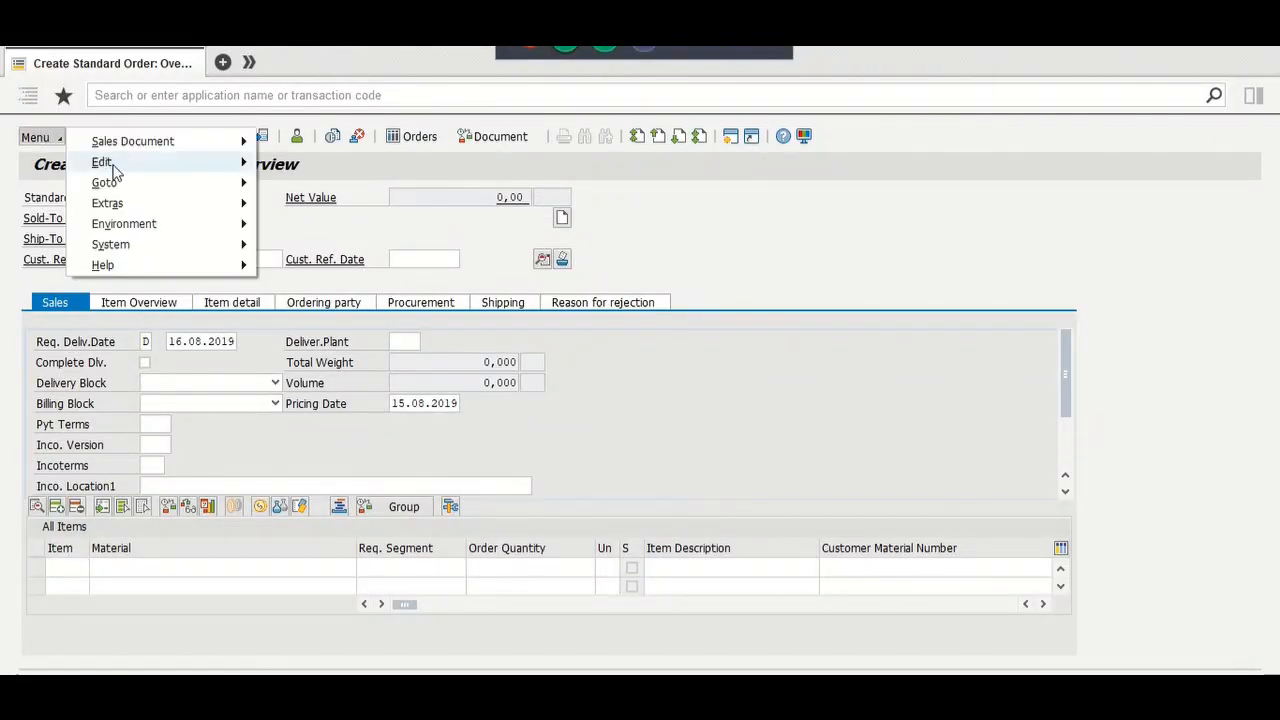
mouse_move(133, 141)
click(293, 185)
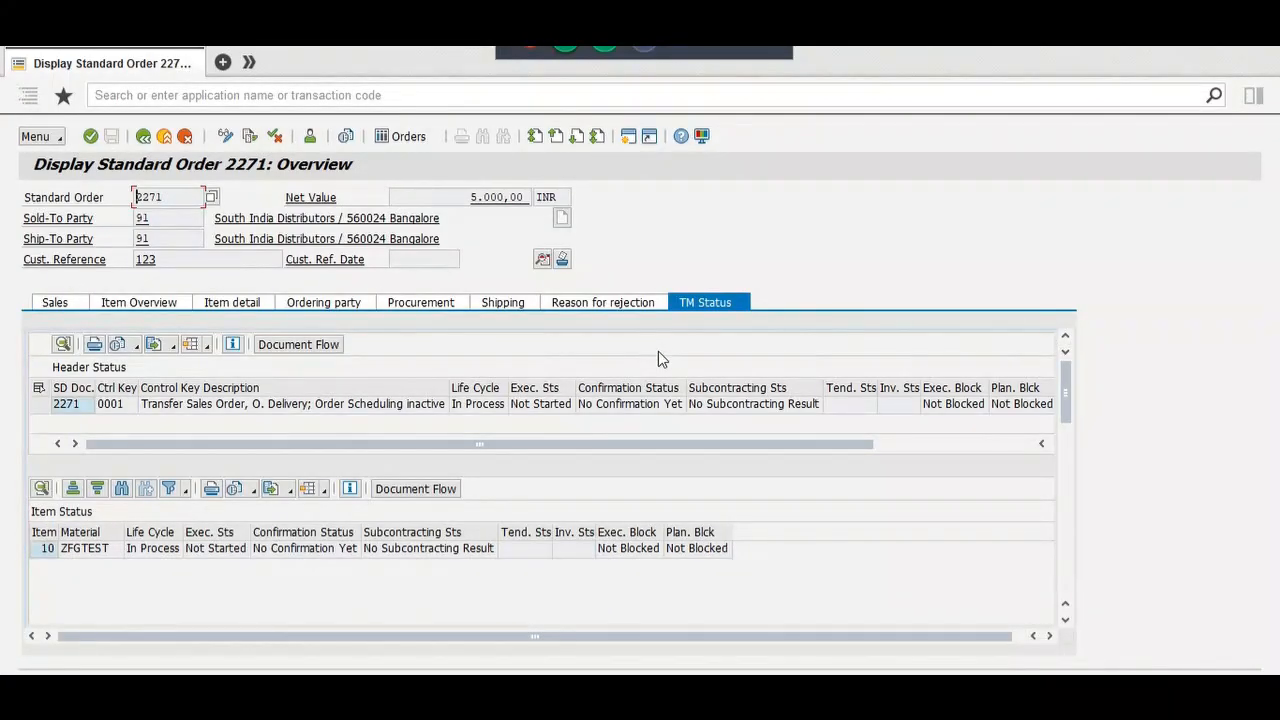
Step: Return to the Display Sales Documents selection screen
click(147, 140)
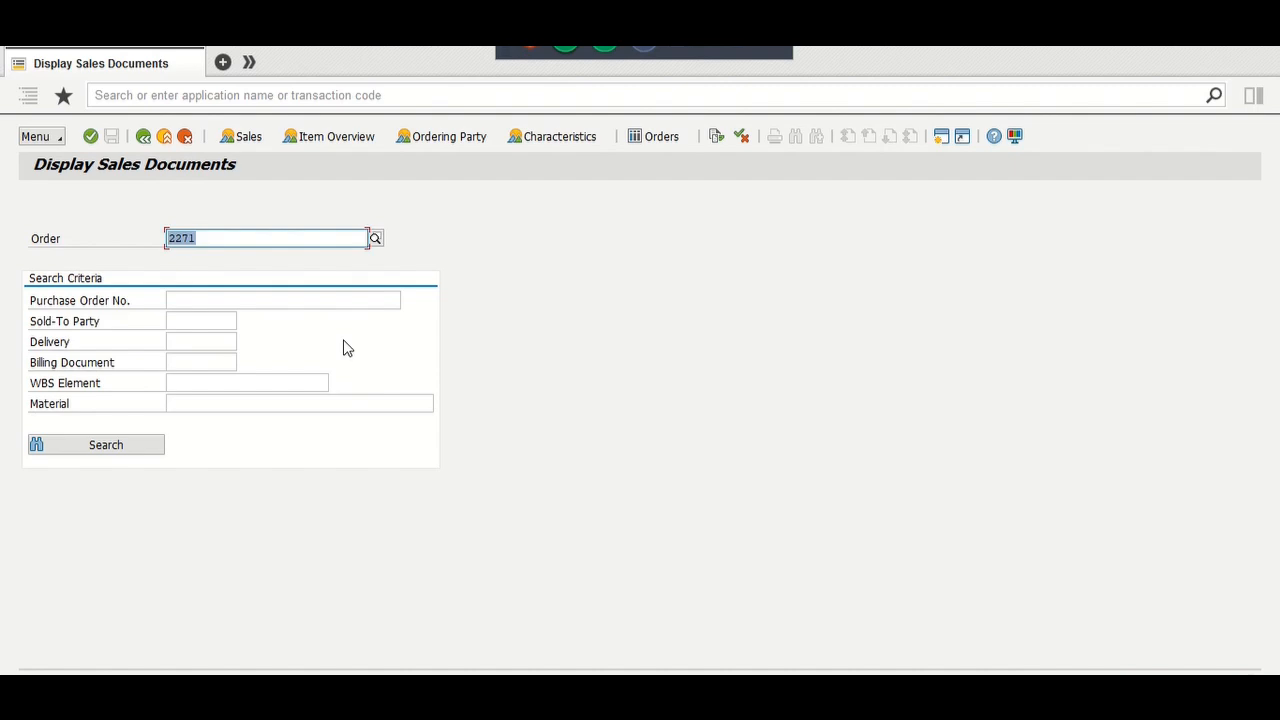
click(22, 44)
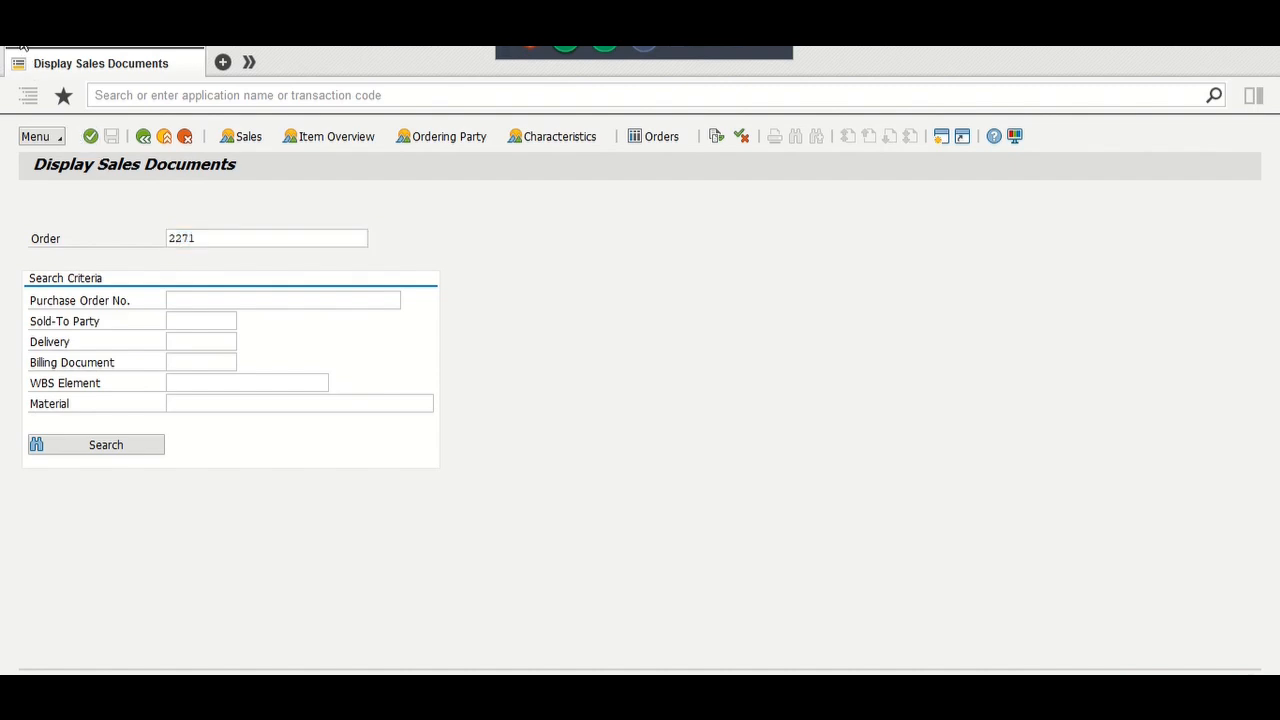
mouse_move(60, 97)
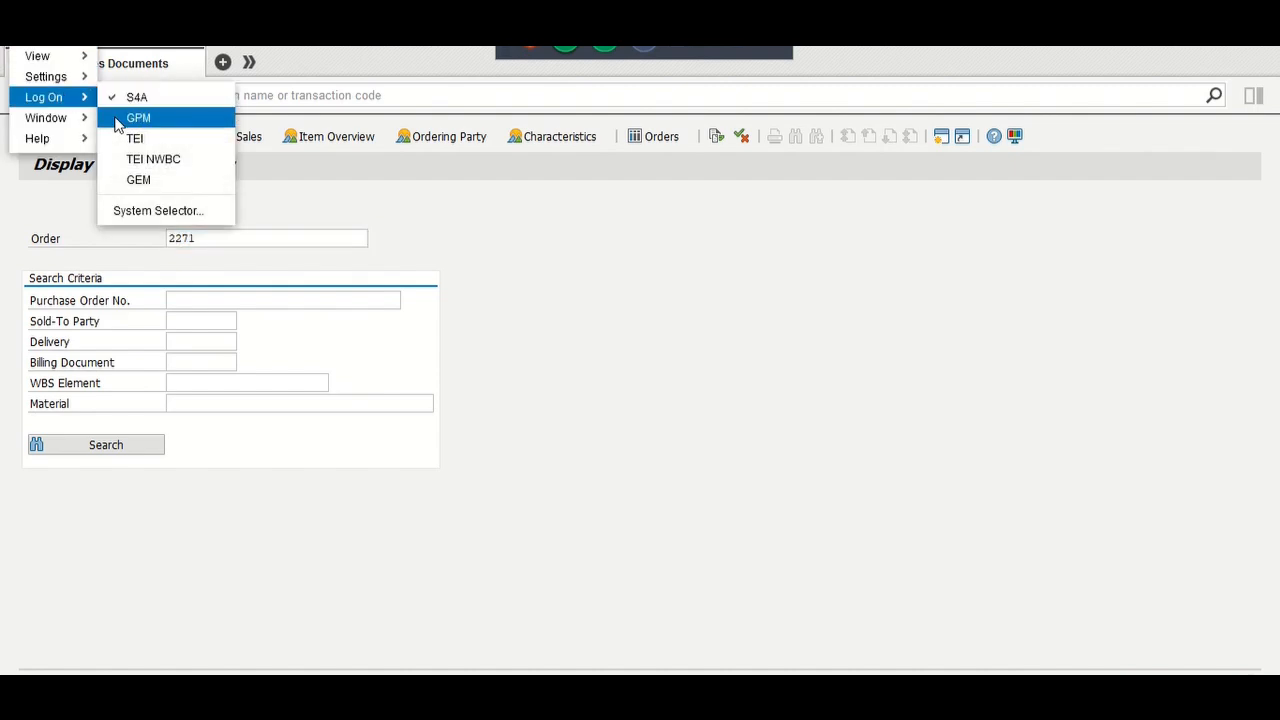
click(157, 213)
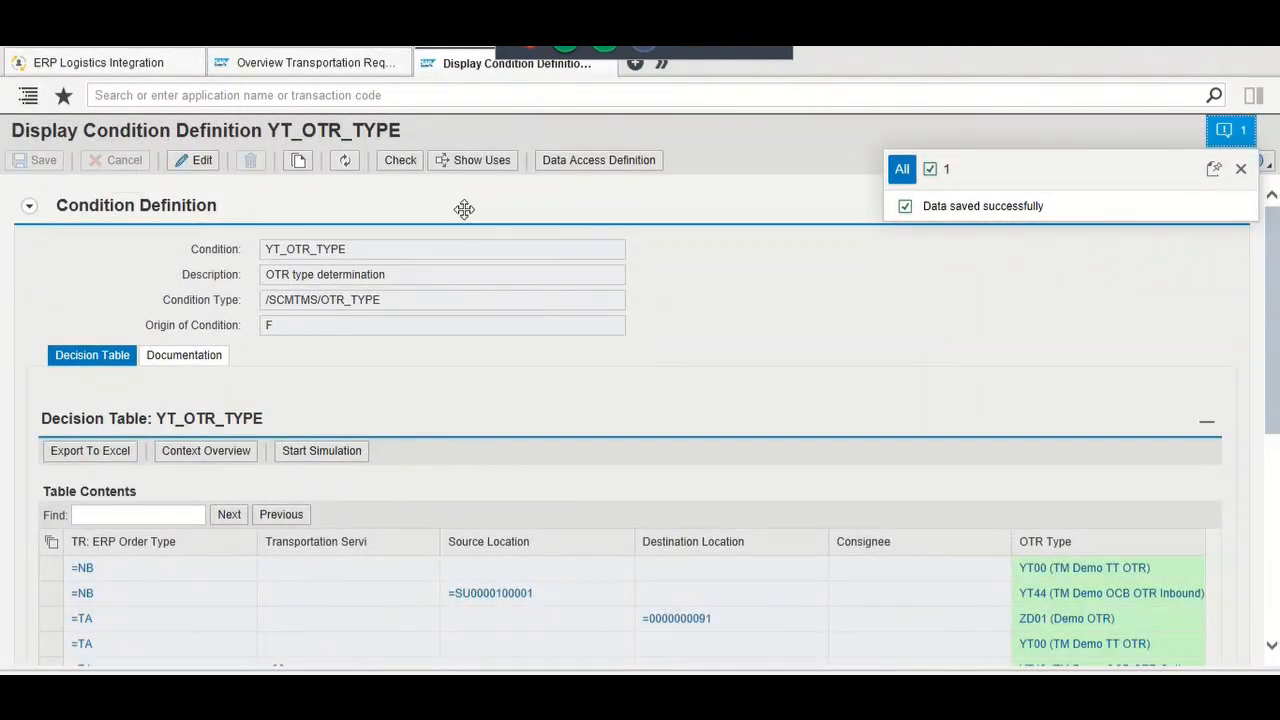
click(341, 62)
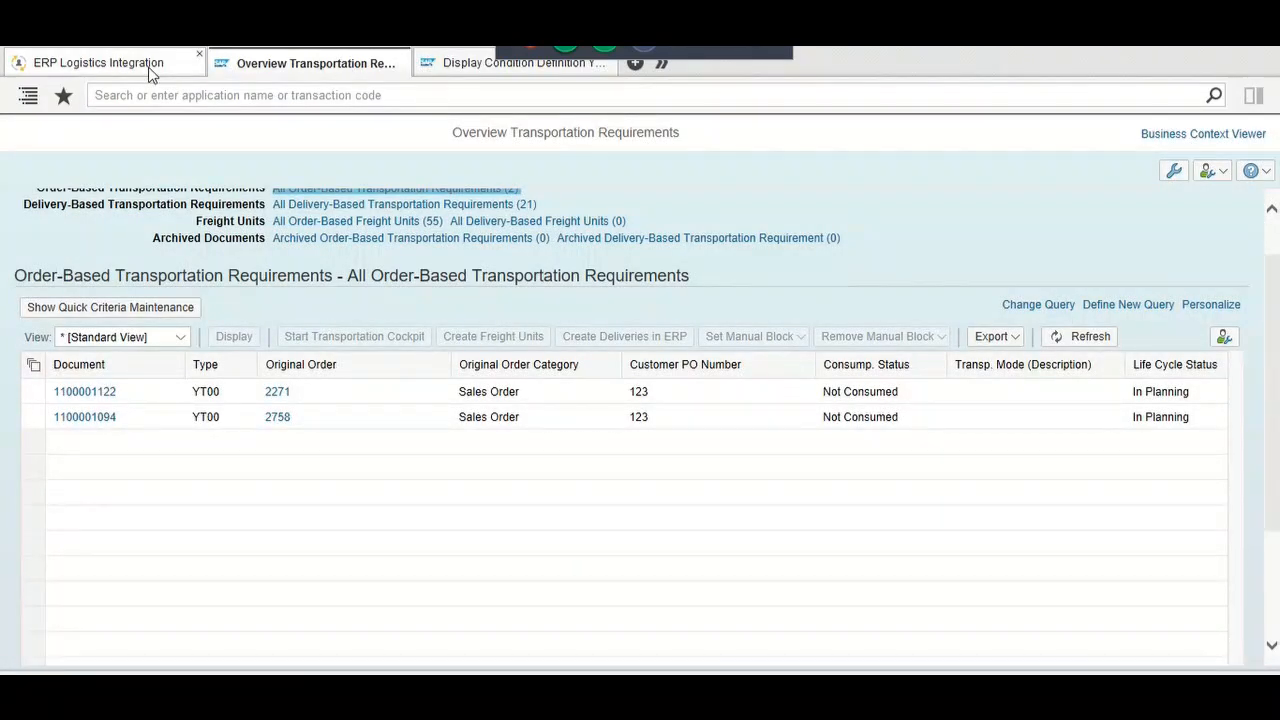
key(alt+Tab)
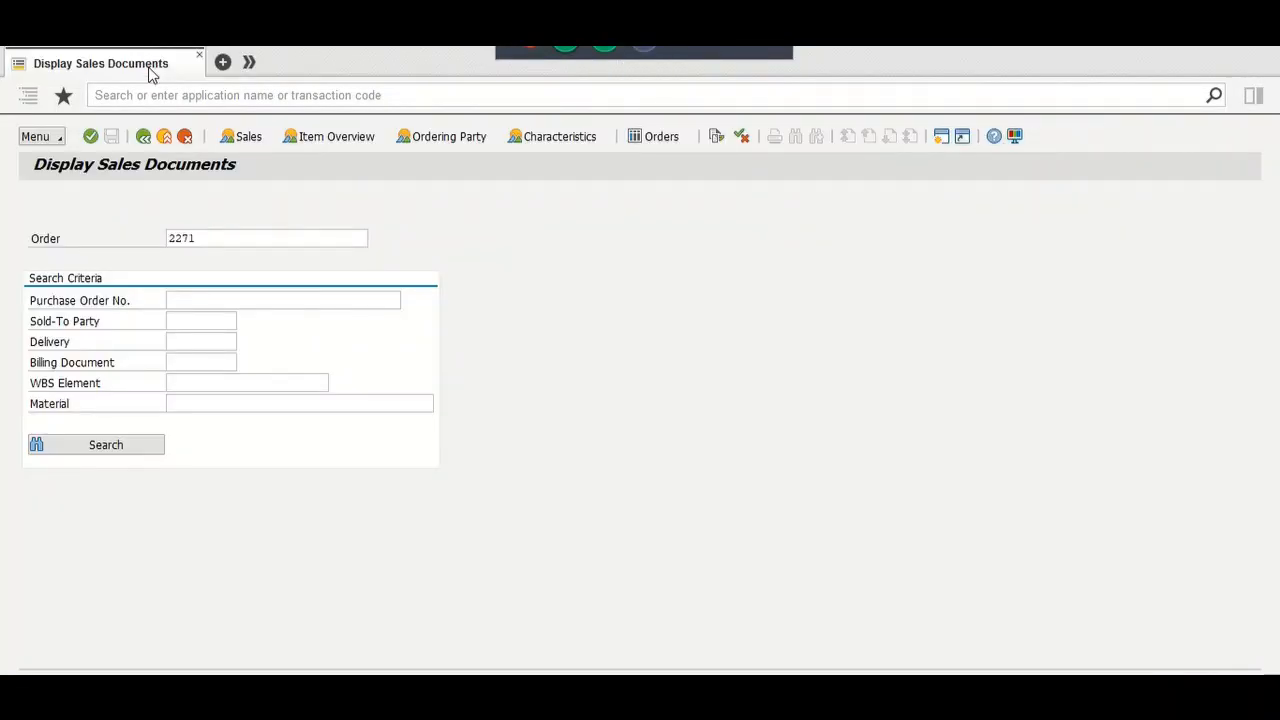
Step: Create a new standard order with reference to sales order 2271
click(197, 236)
click(163, 238)
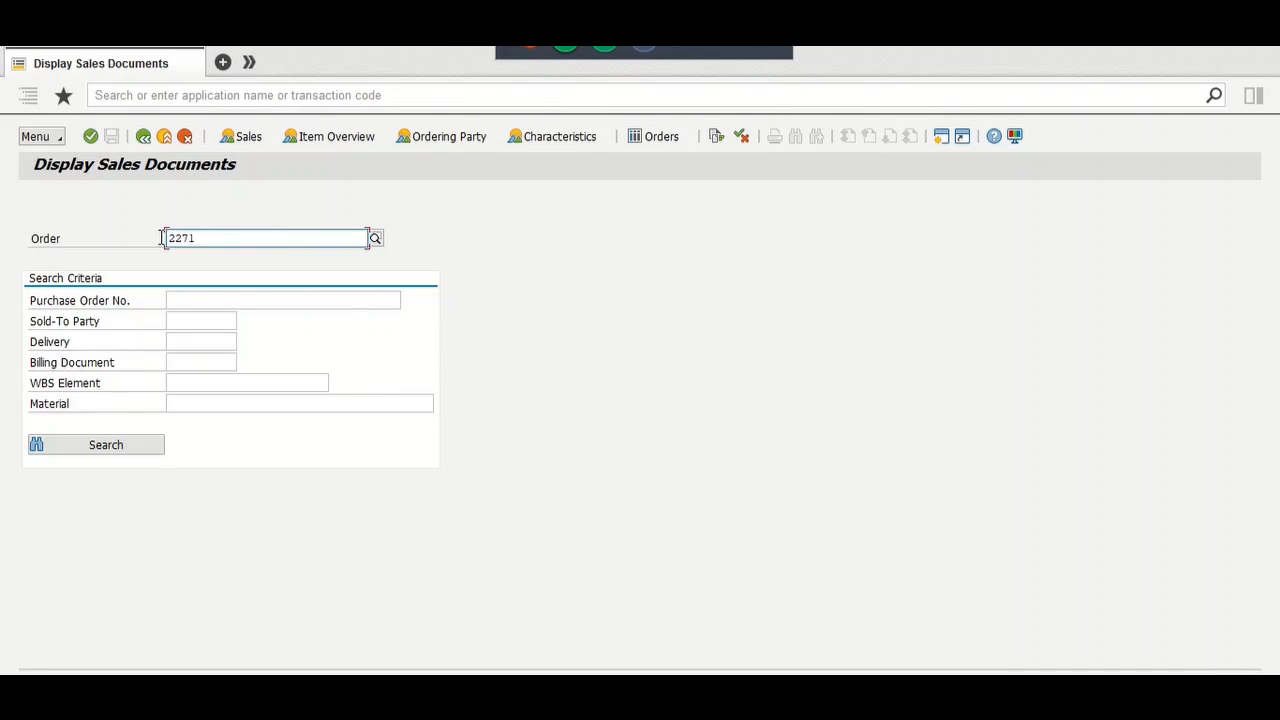
click(58, 138)
mouse_move(91, 143)
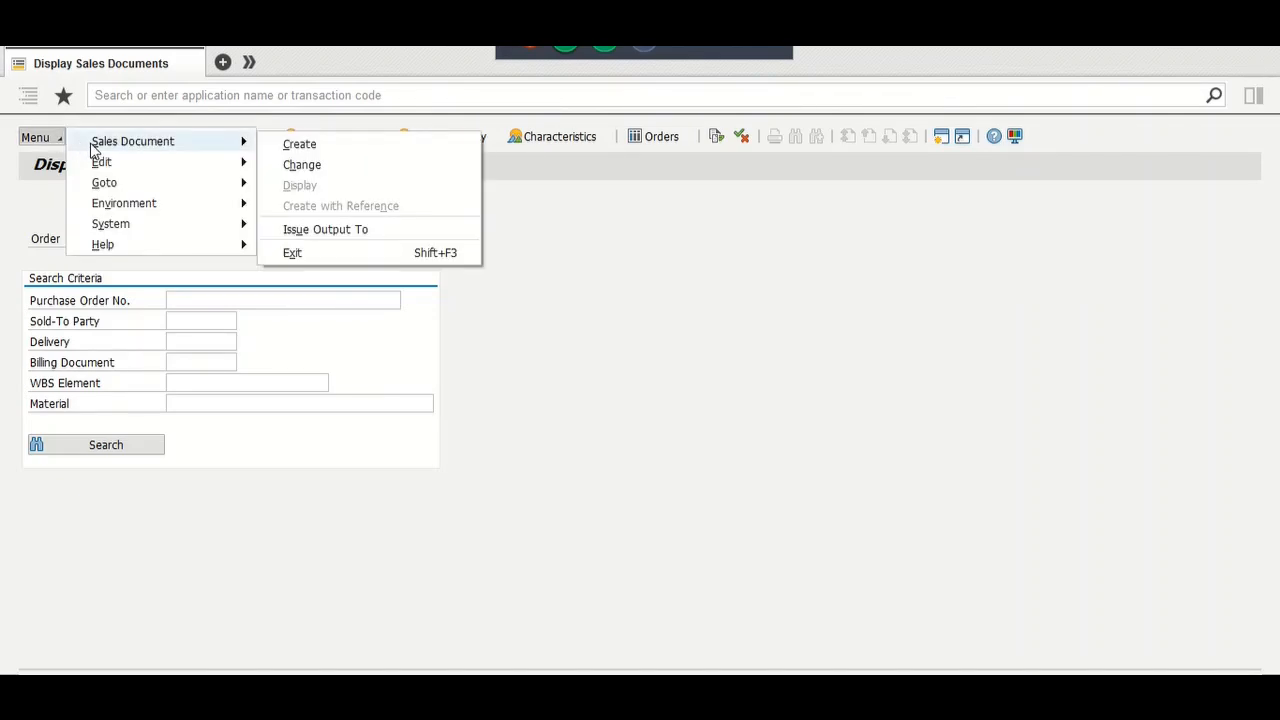
click(270, 143)
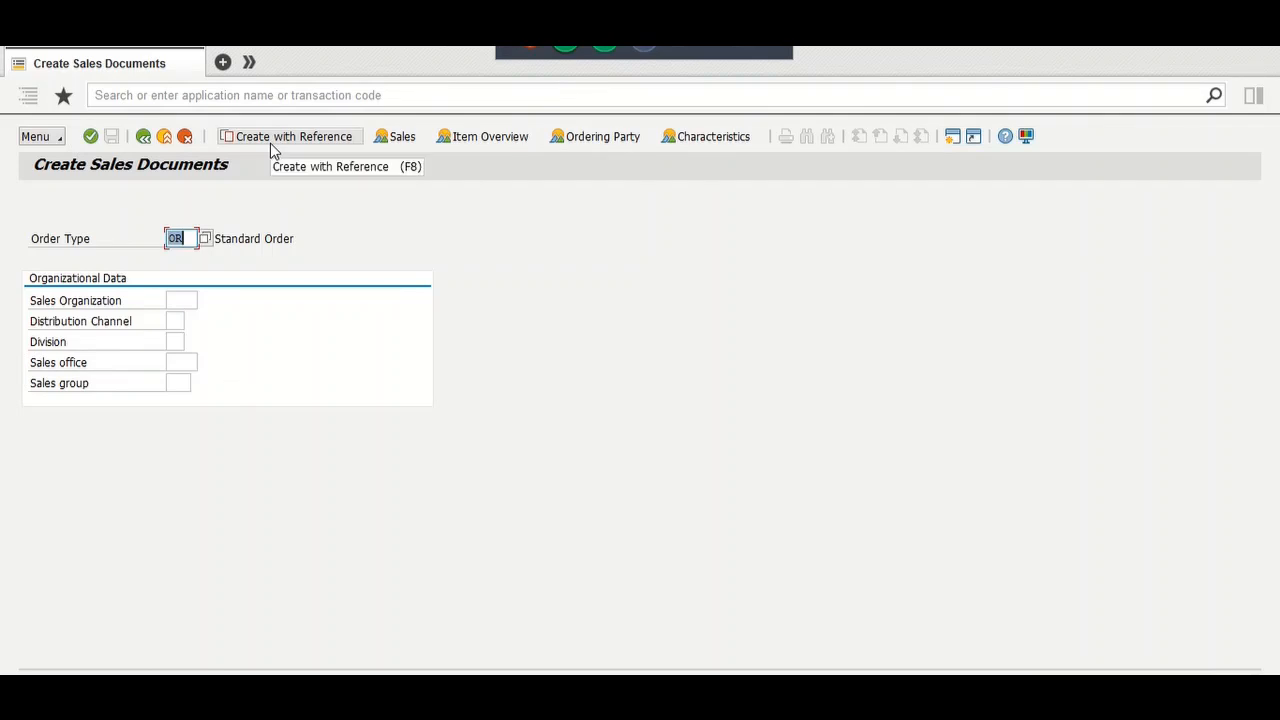
click(272, 143)
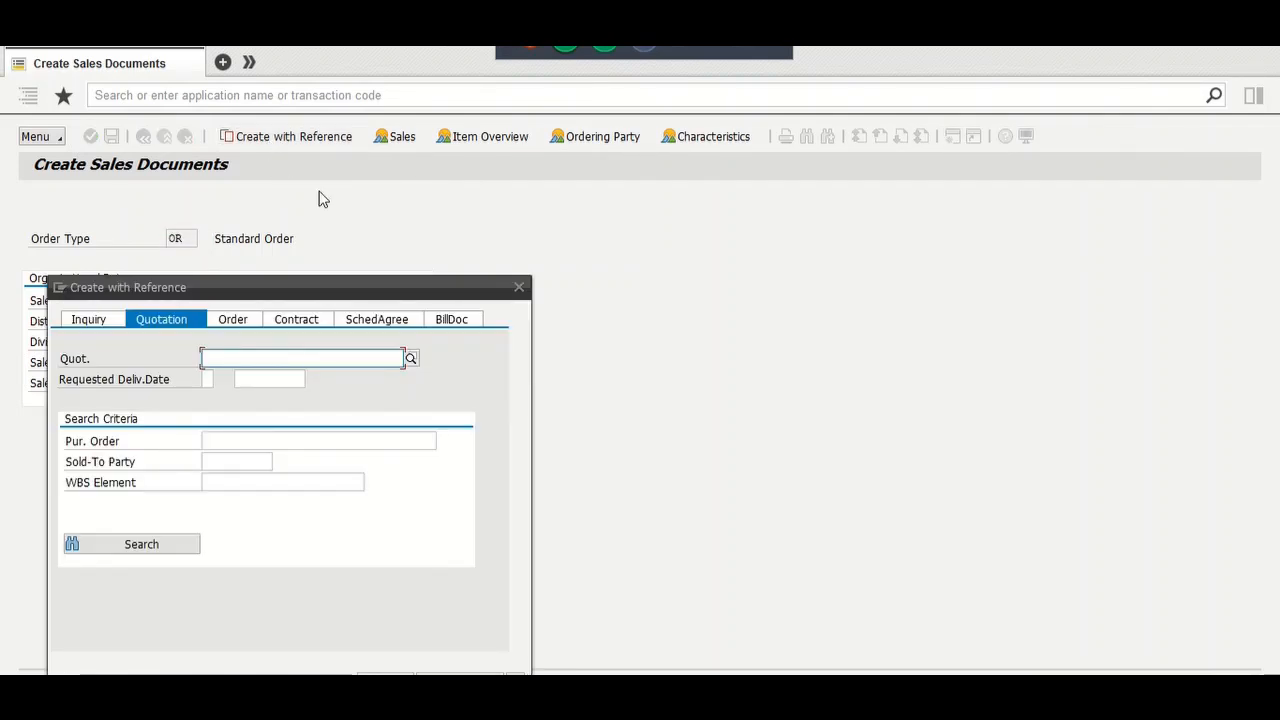
click(231, 320)
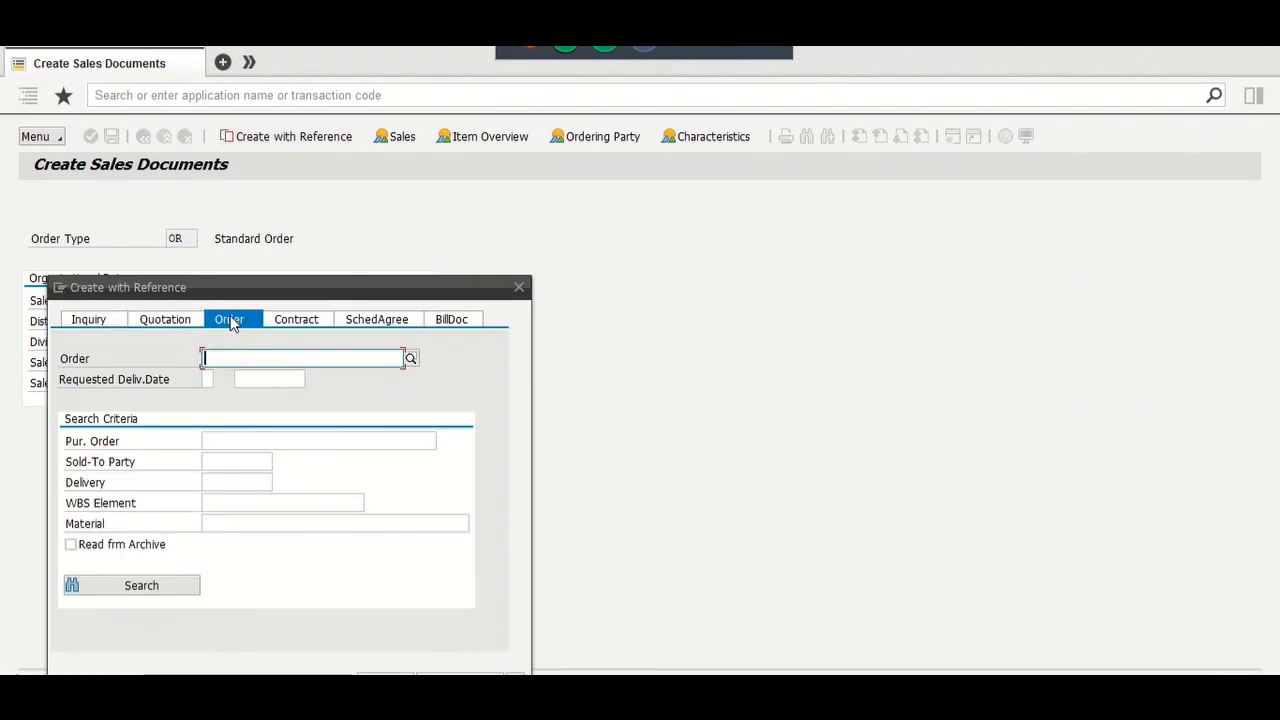
text(2271)
key(Return)
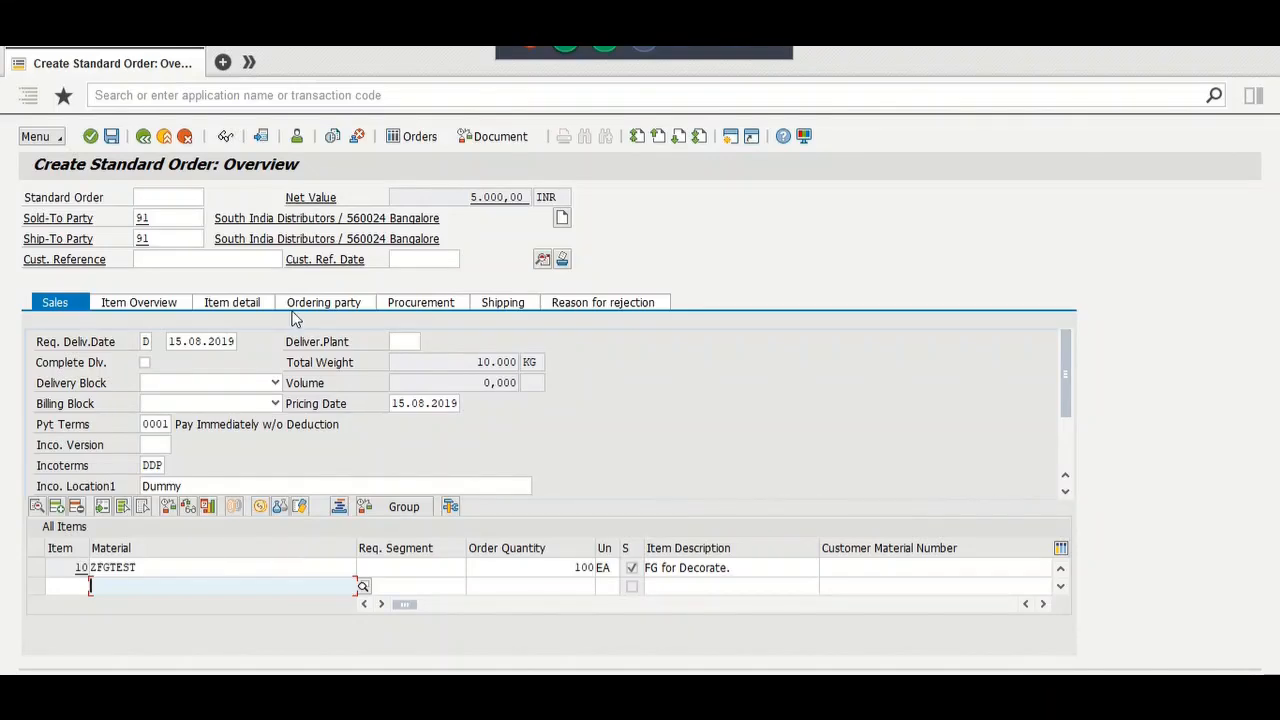
Step: Enter testtm as the copied order's customer reference
click(170, 221)
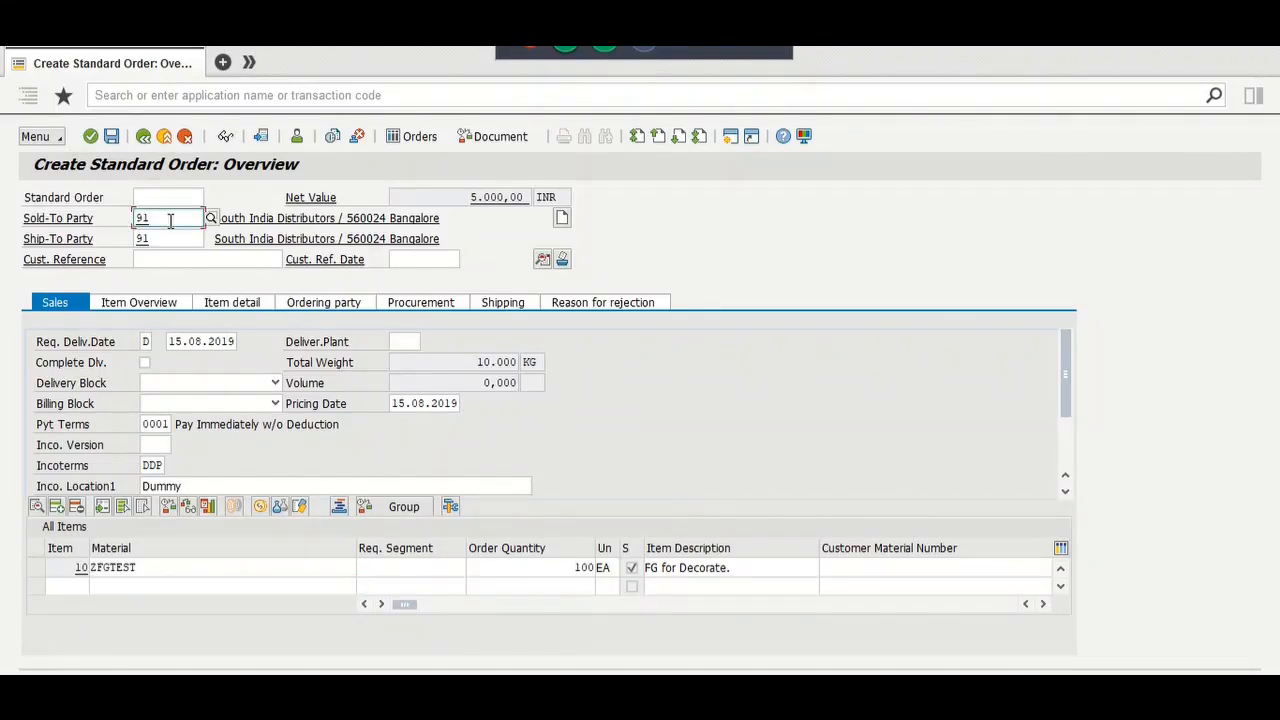
click(228, 259)
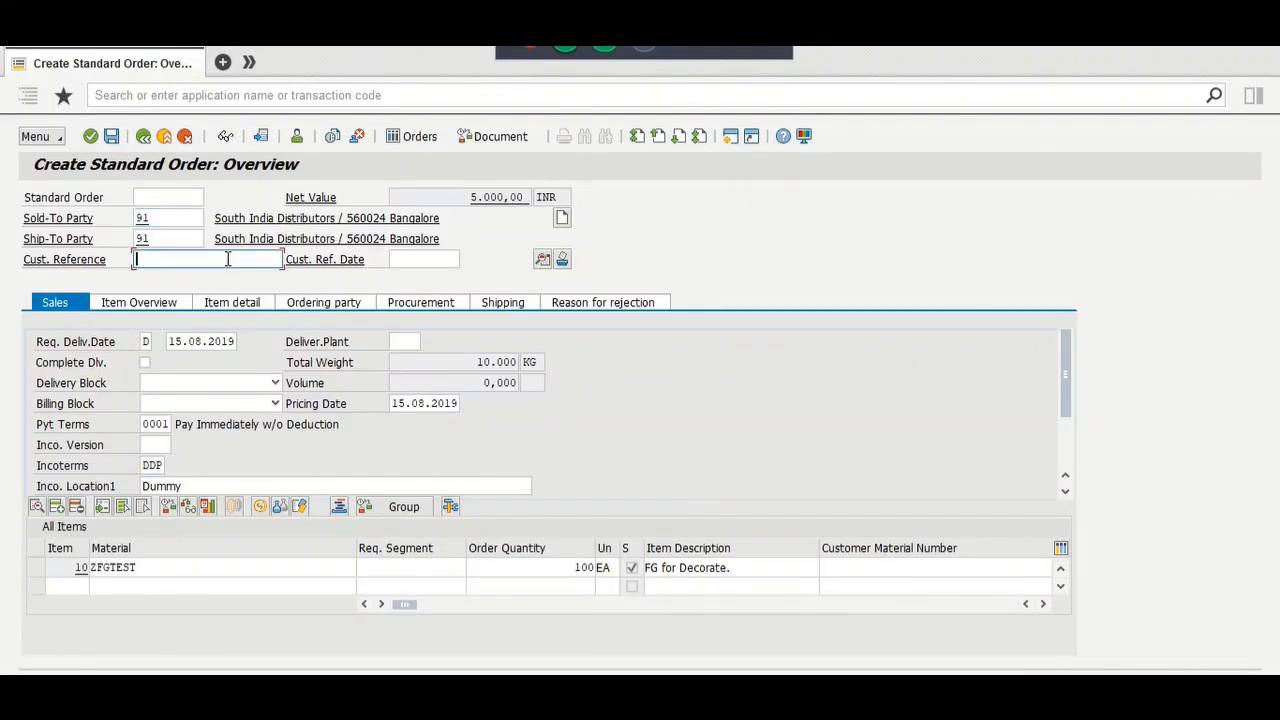
text(test)
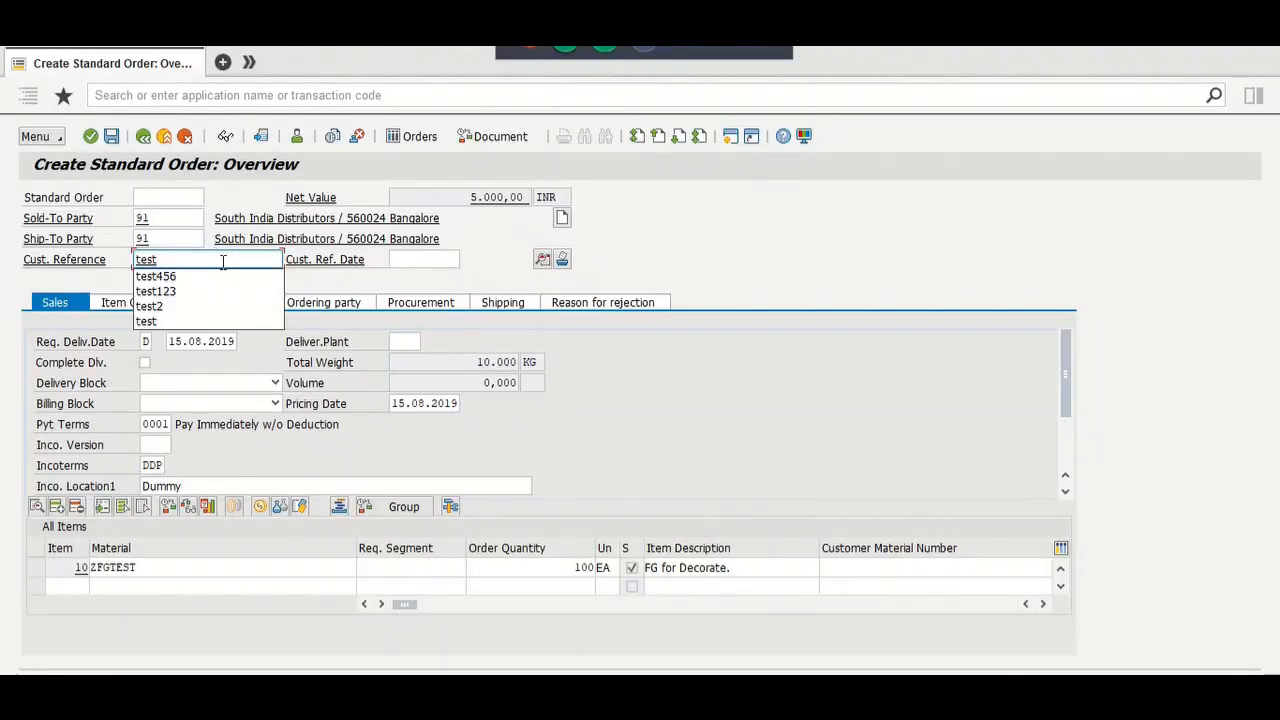
text(tm)
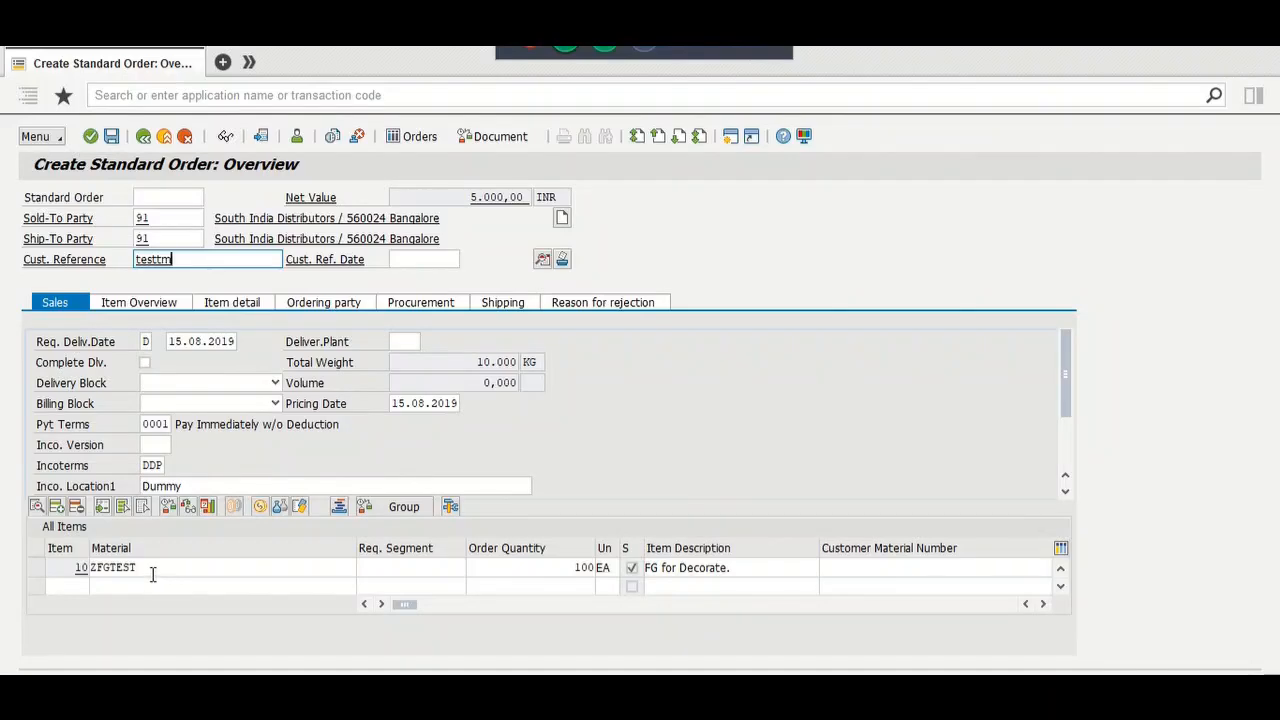
Step: Check the item quantity and total weight, then open the header details
click(569, 569)
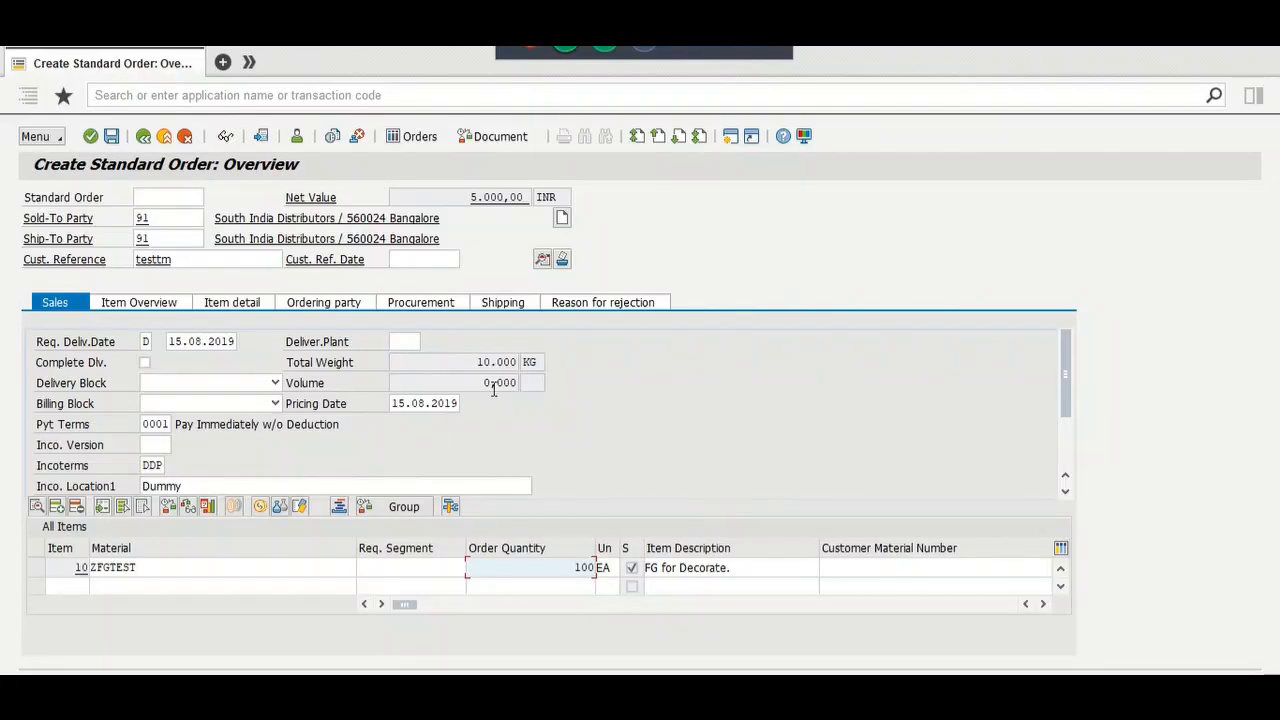
drag(477, 361, 521, 362)
click(537, 362)
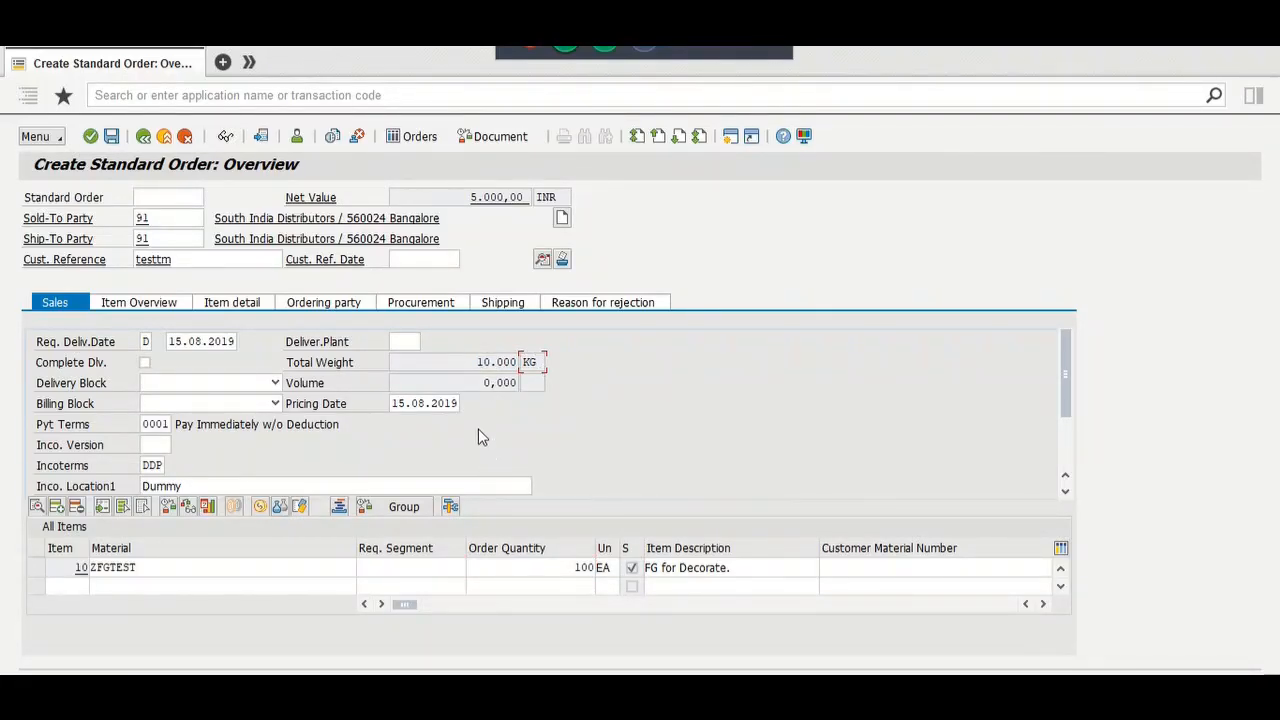
click(540, 261)
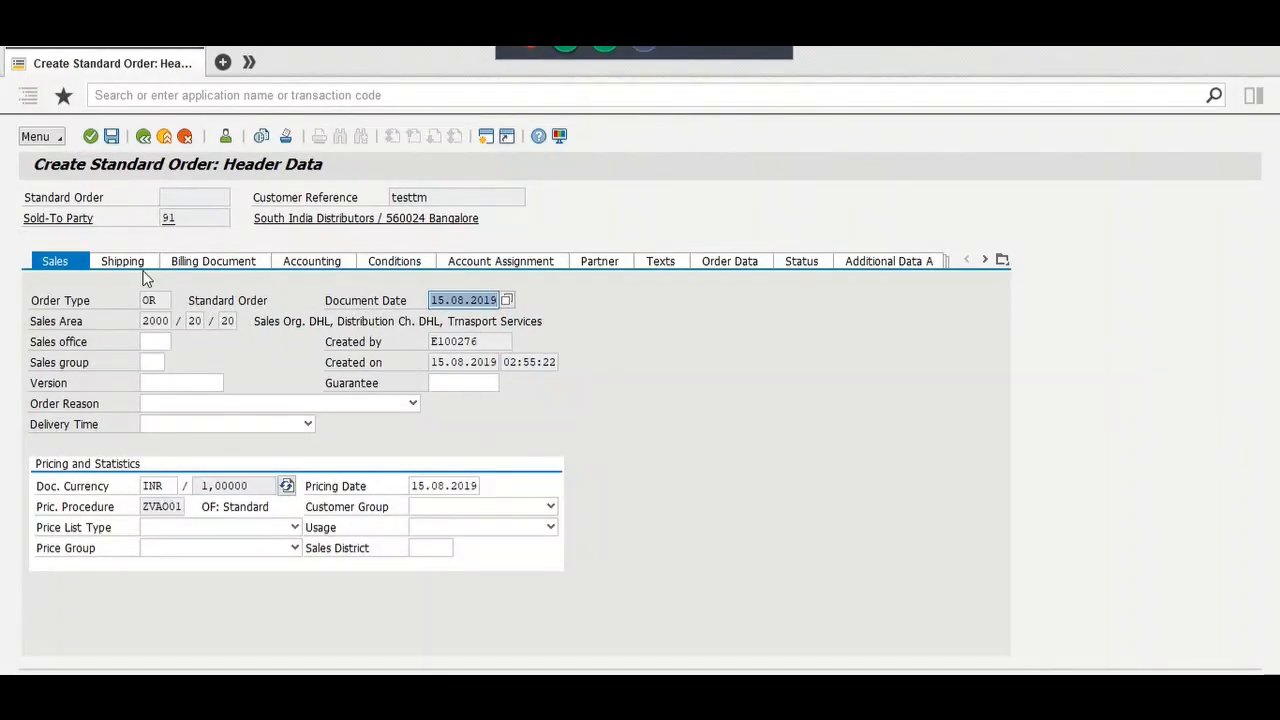
Step: Choose shipping condition 01 Standard in the header and redetermine shipping for all items
click(140, 266)
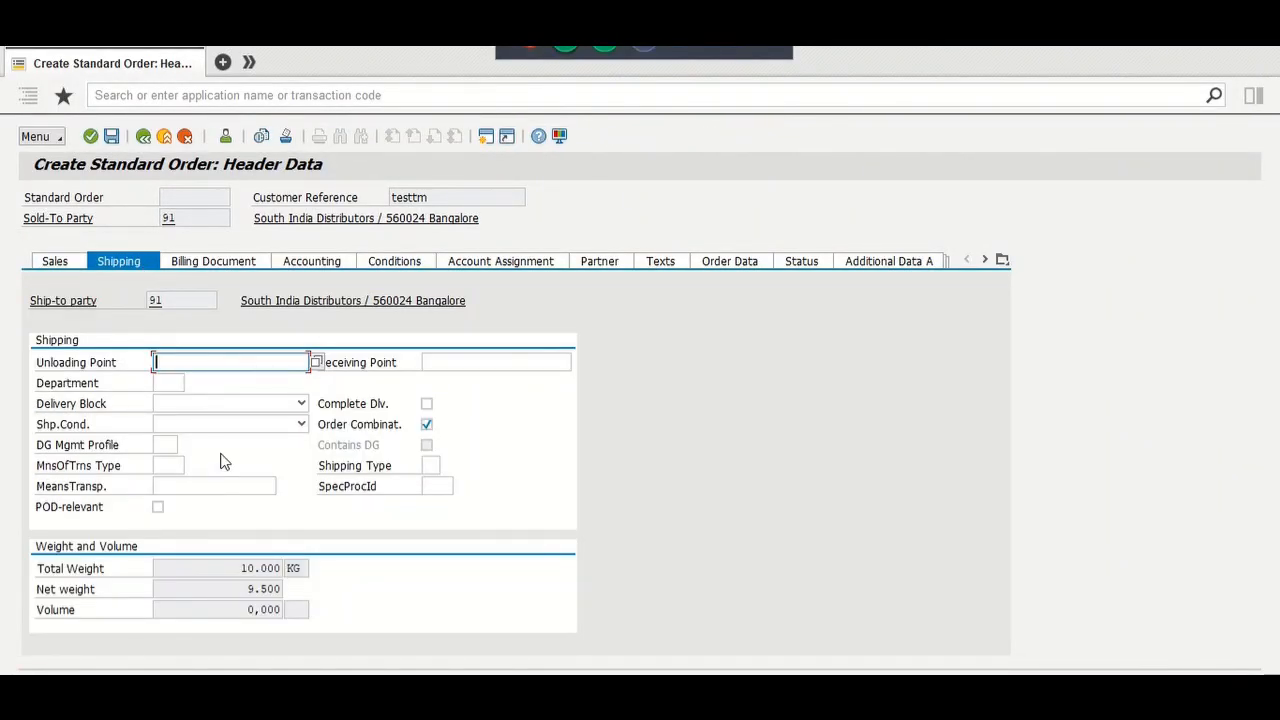
click(220, 426)
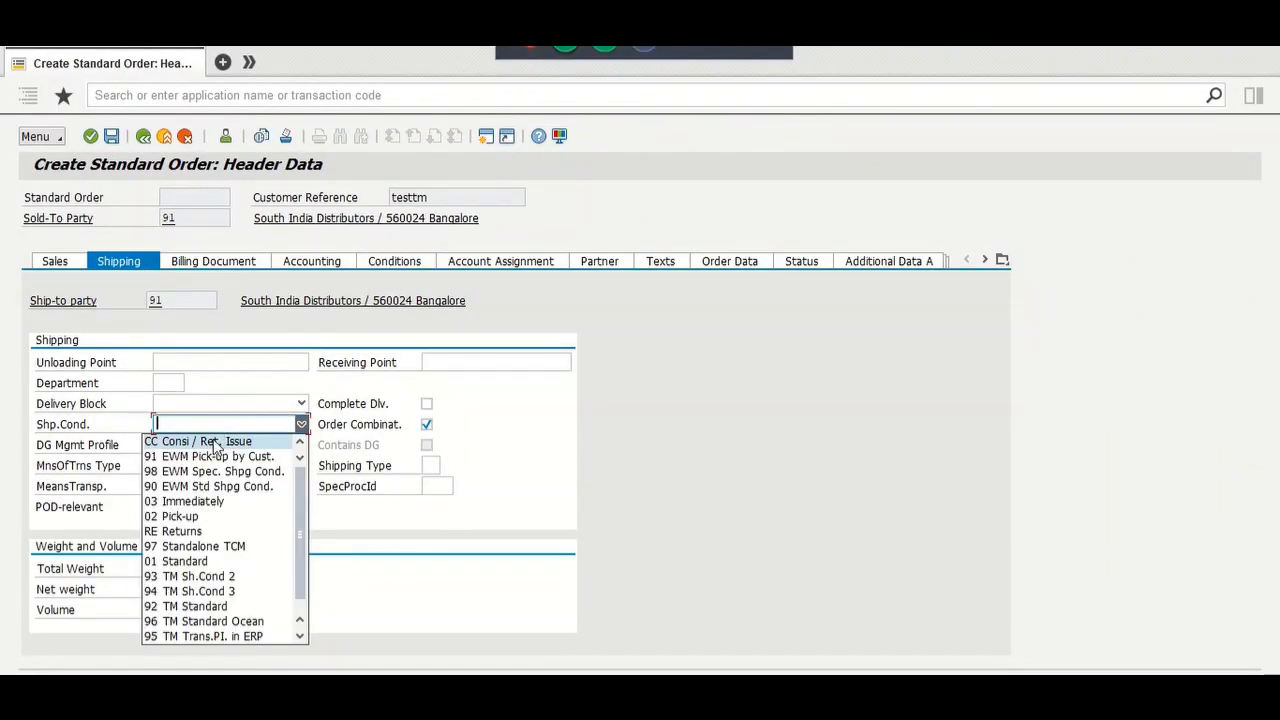
click(222, 564)
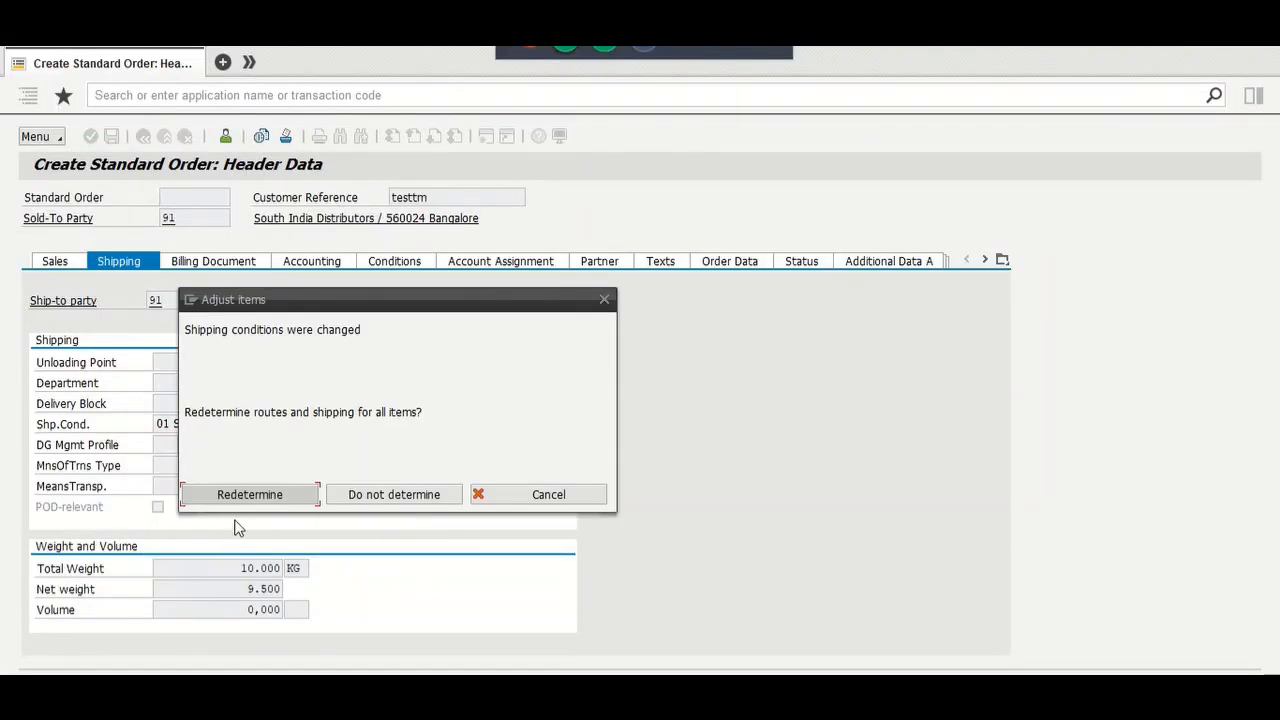
click(240, 496)
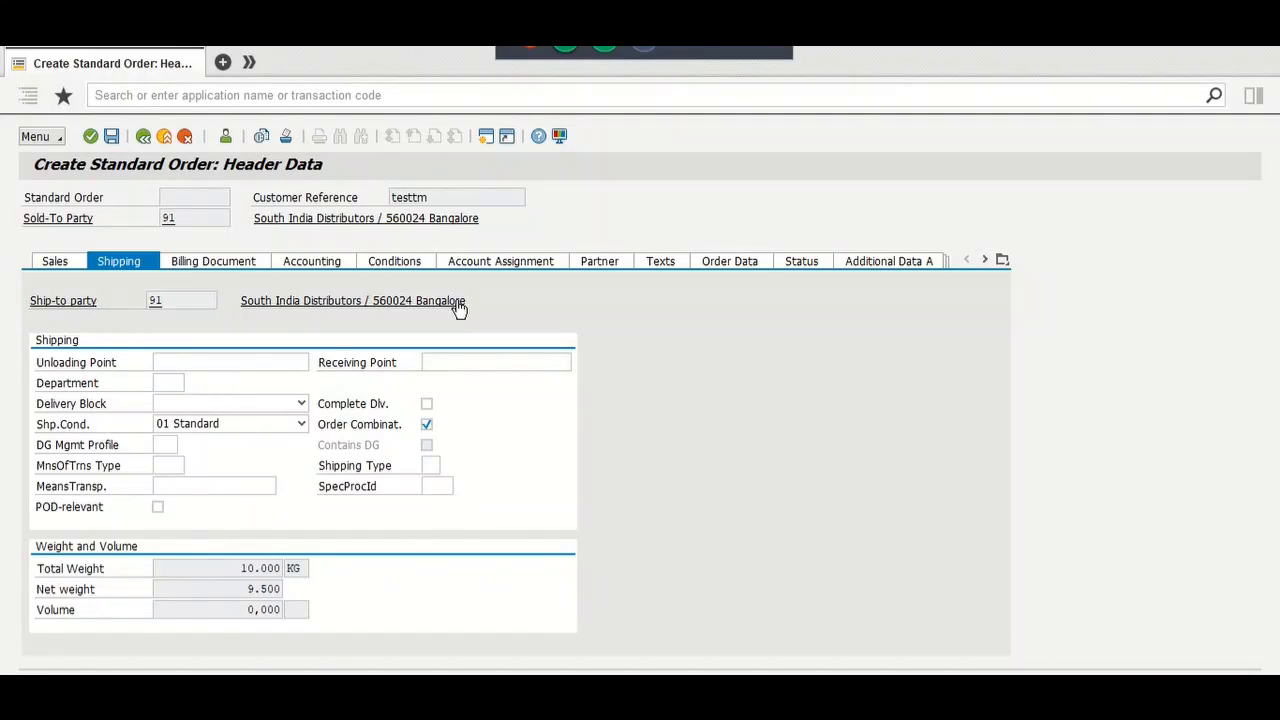
Step: Return to the overview, save the copied order as 2759, and display it
click(142, 138)
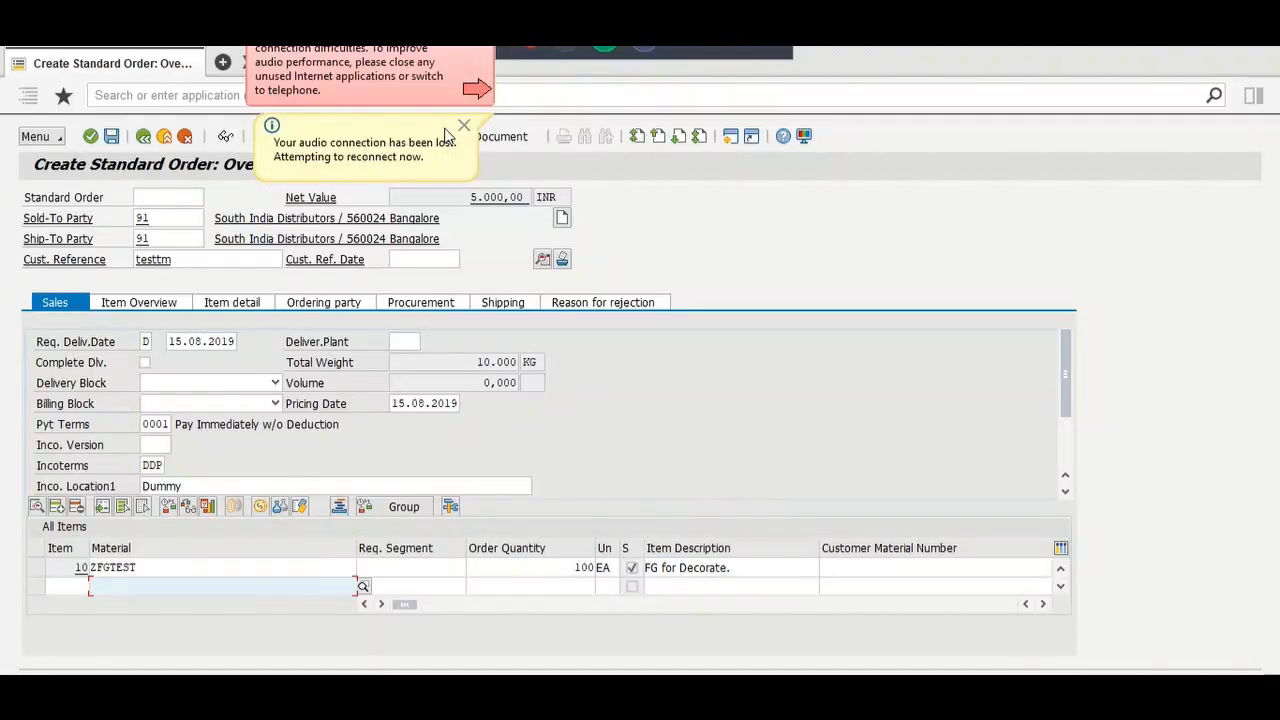
click(462, 135)
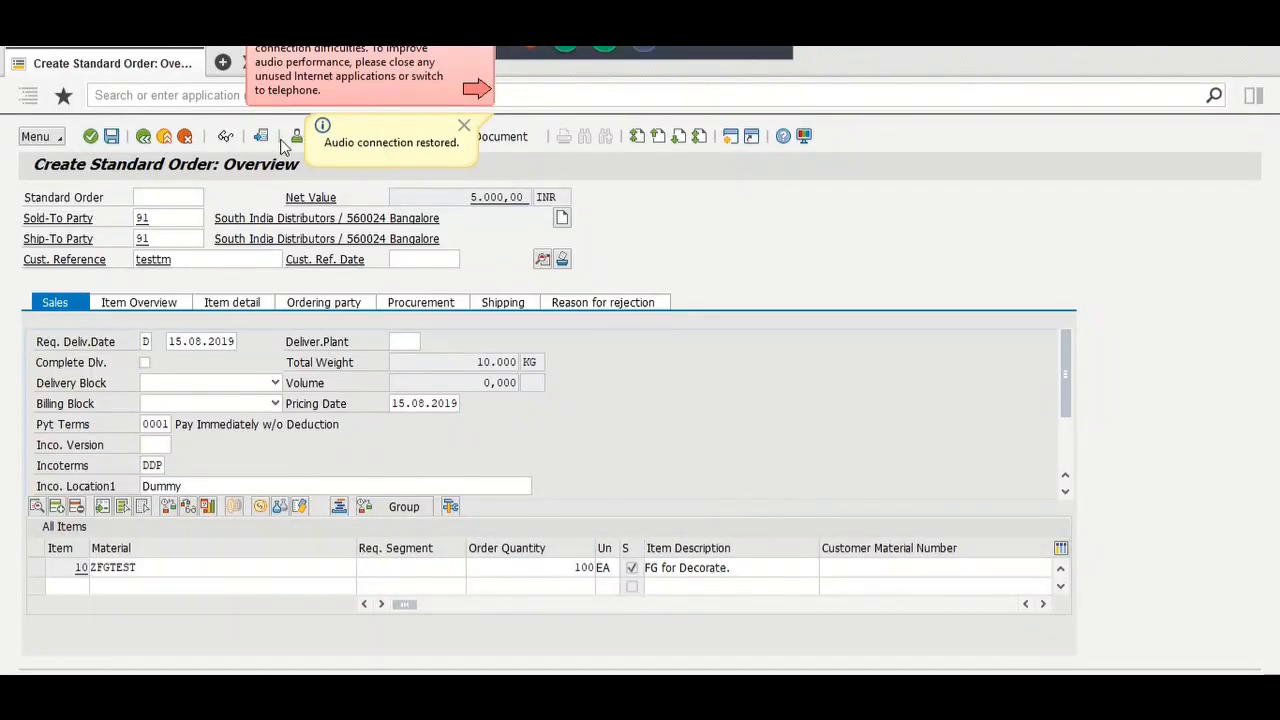
click(112, 138)
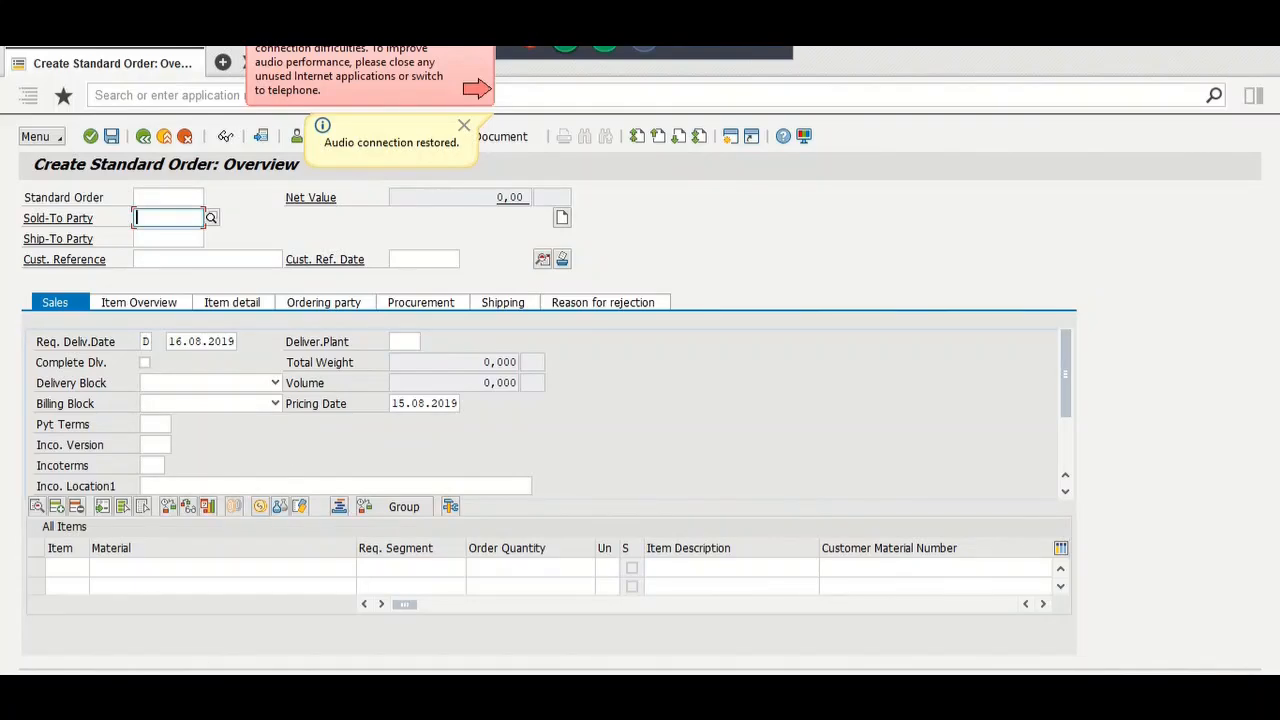
click(42, 137)
mouse_move(160, 147)
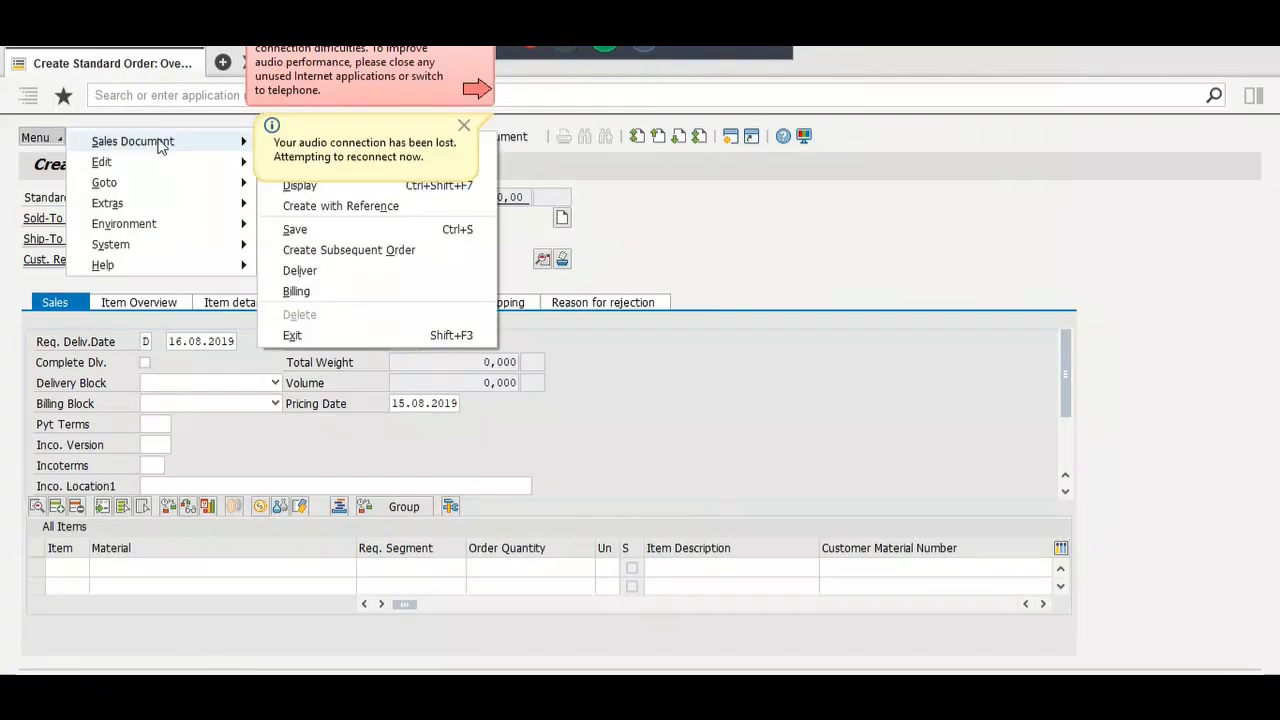
click(295, 186)
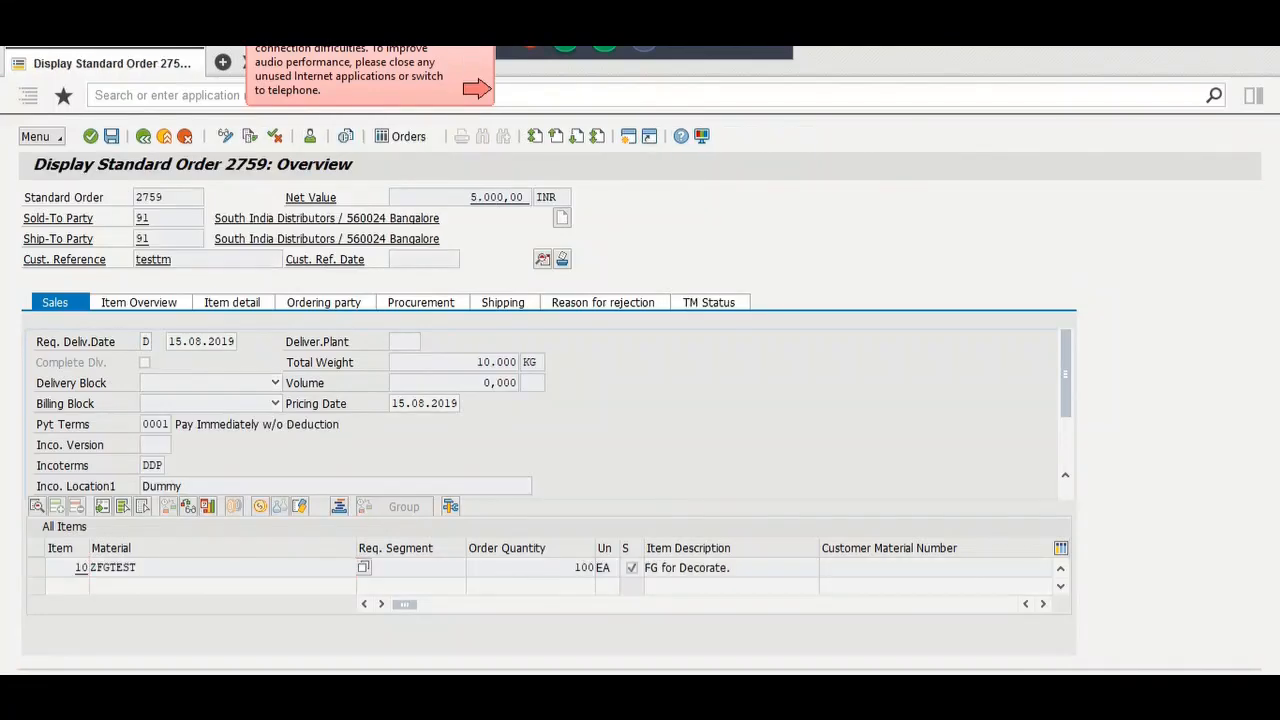
click(708, 308)
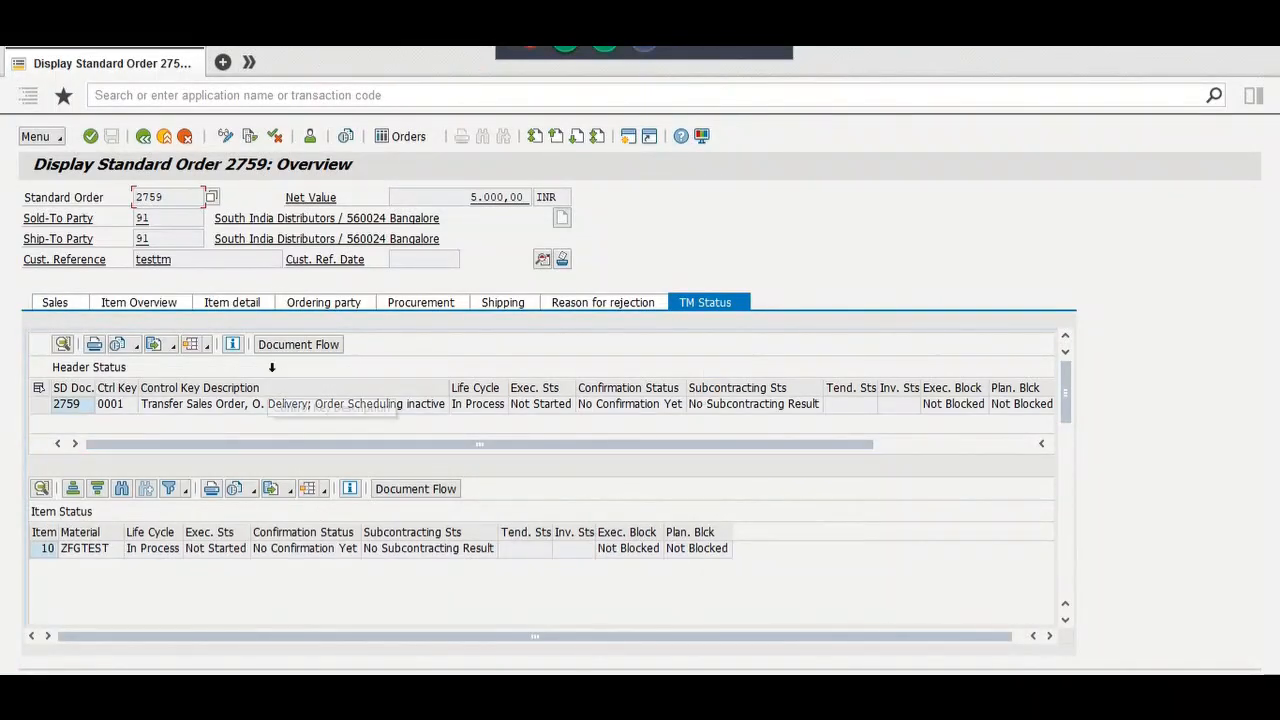
click(291, 347)
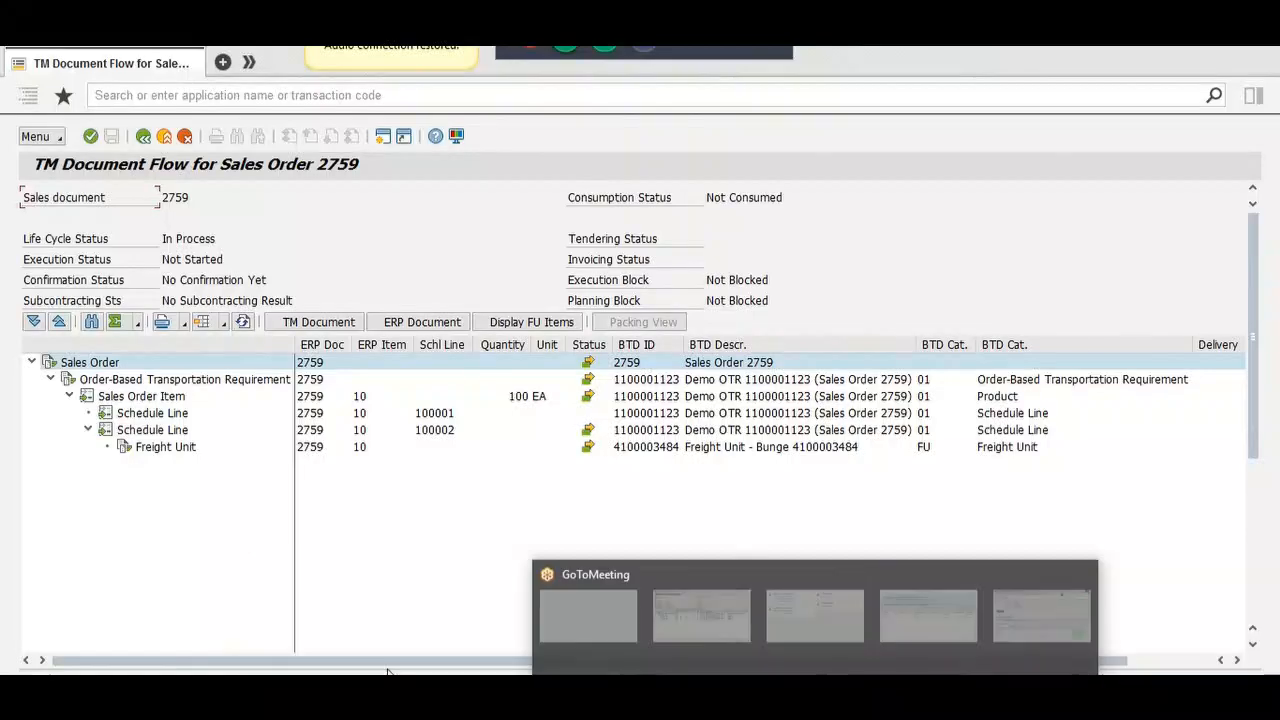
Step: In Business Client, go through Menu > Log On > System Selector to reach the Display IMG
mouse_move(771, 684)
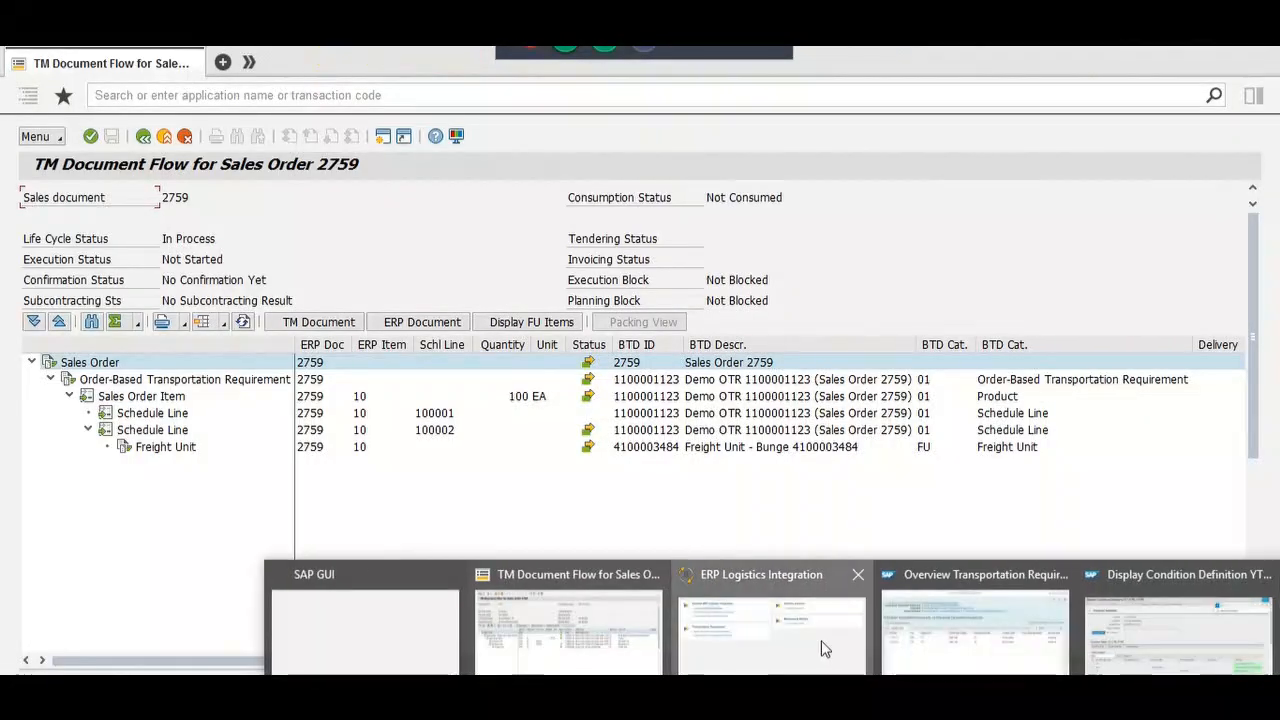
click(821, 649)
click(26, 42)
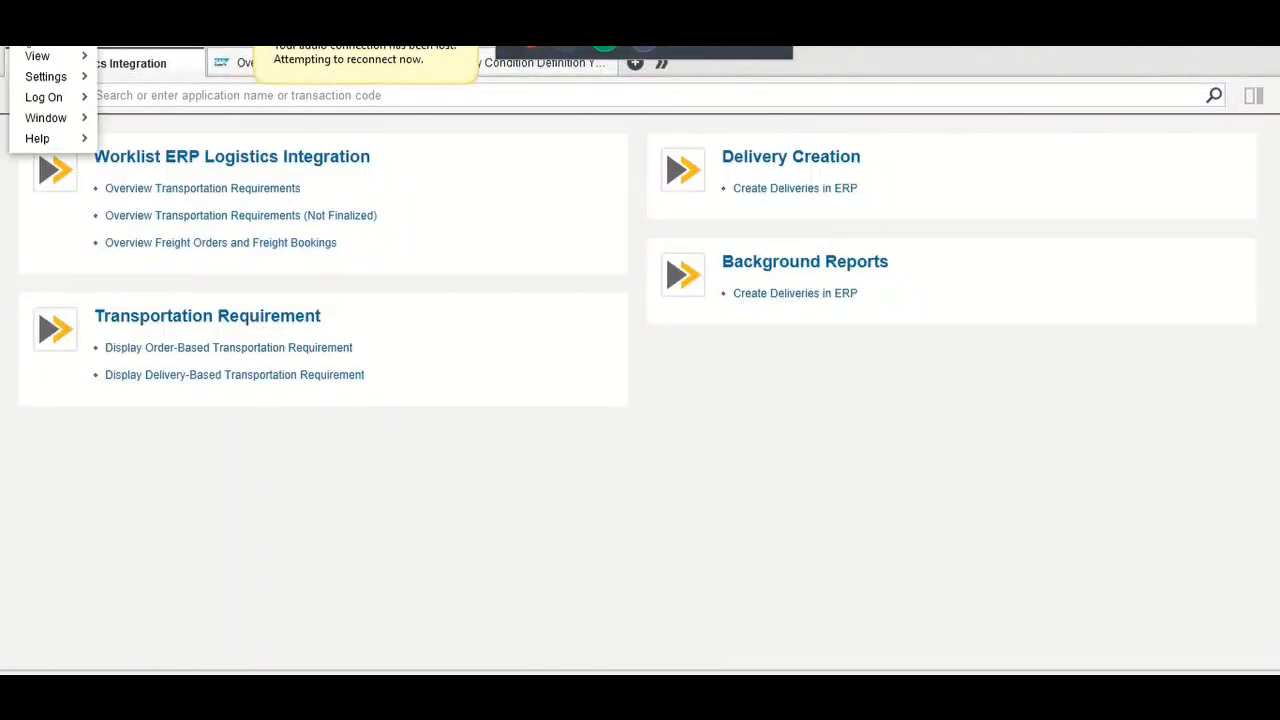
mouse_move(46, 97)
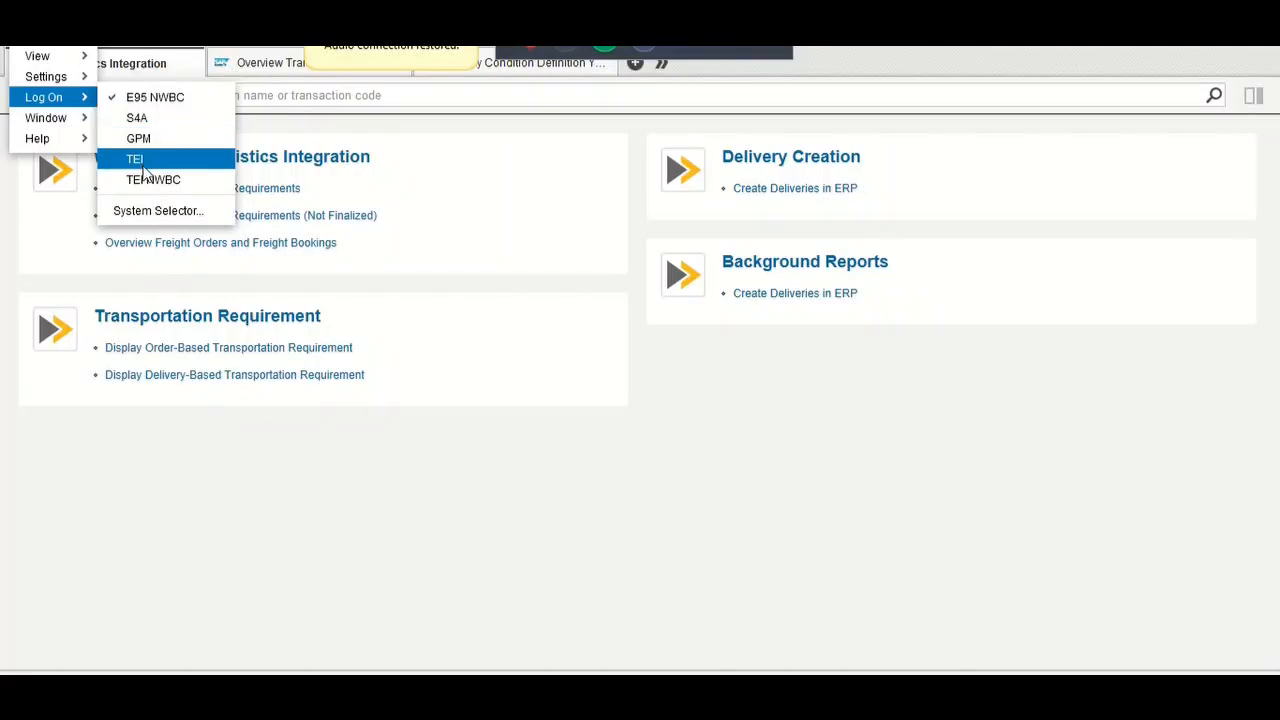
click(161, 209)
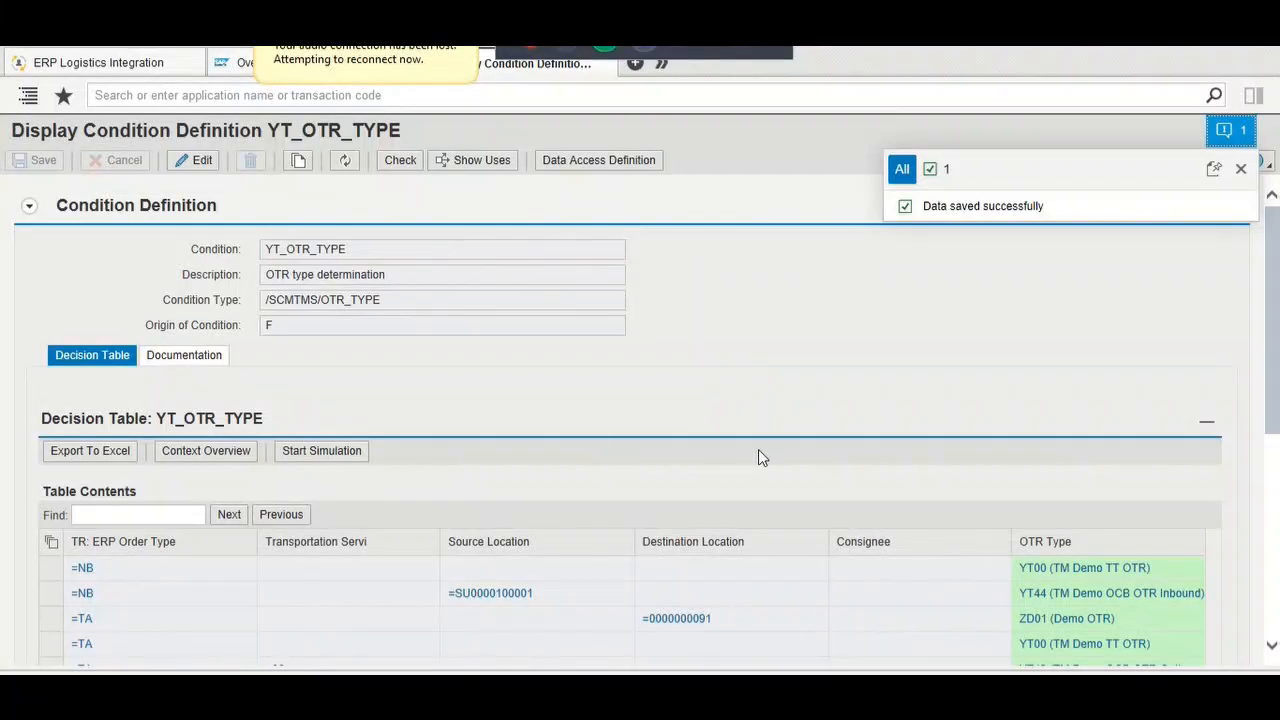
scroll(758, 457, down, 3)
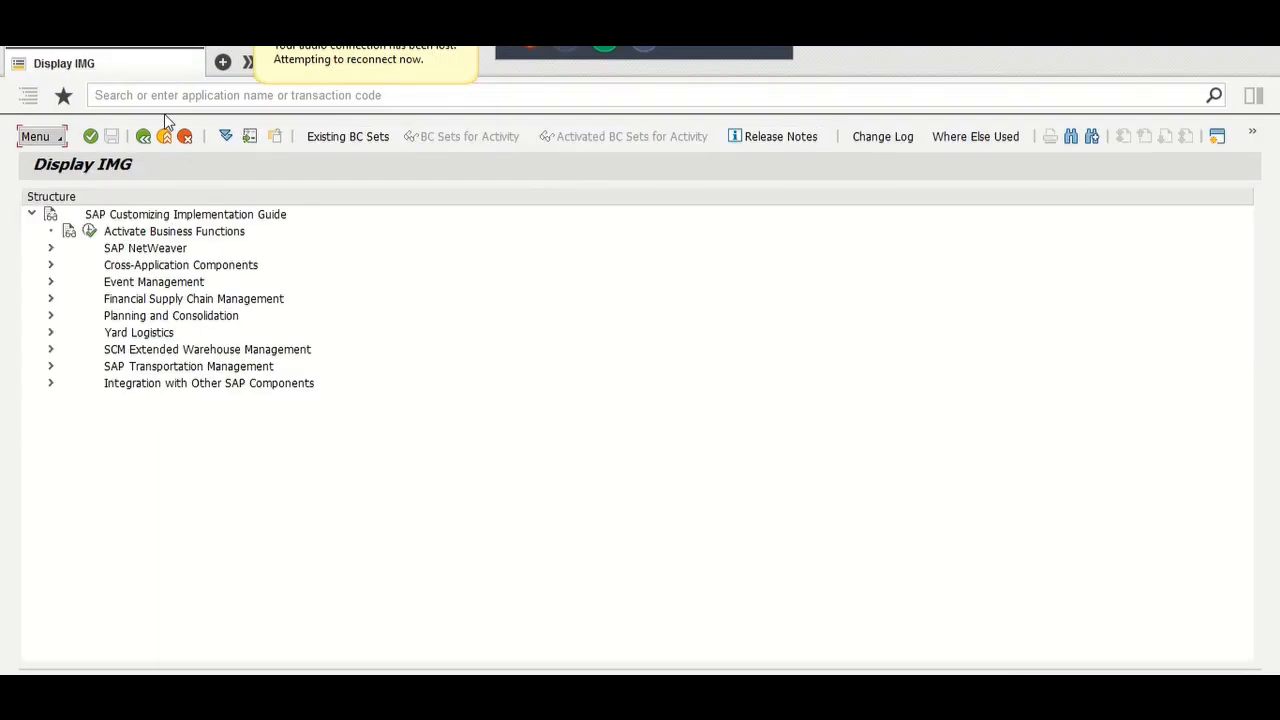
Step: Expand SAP TM > Integration > ERP Logistics Integration and run Define Order-Based Transportation Requirement Types
click(51, 366)
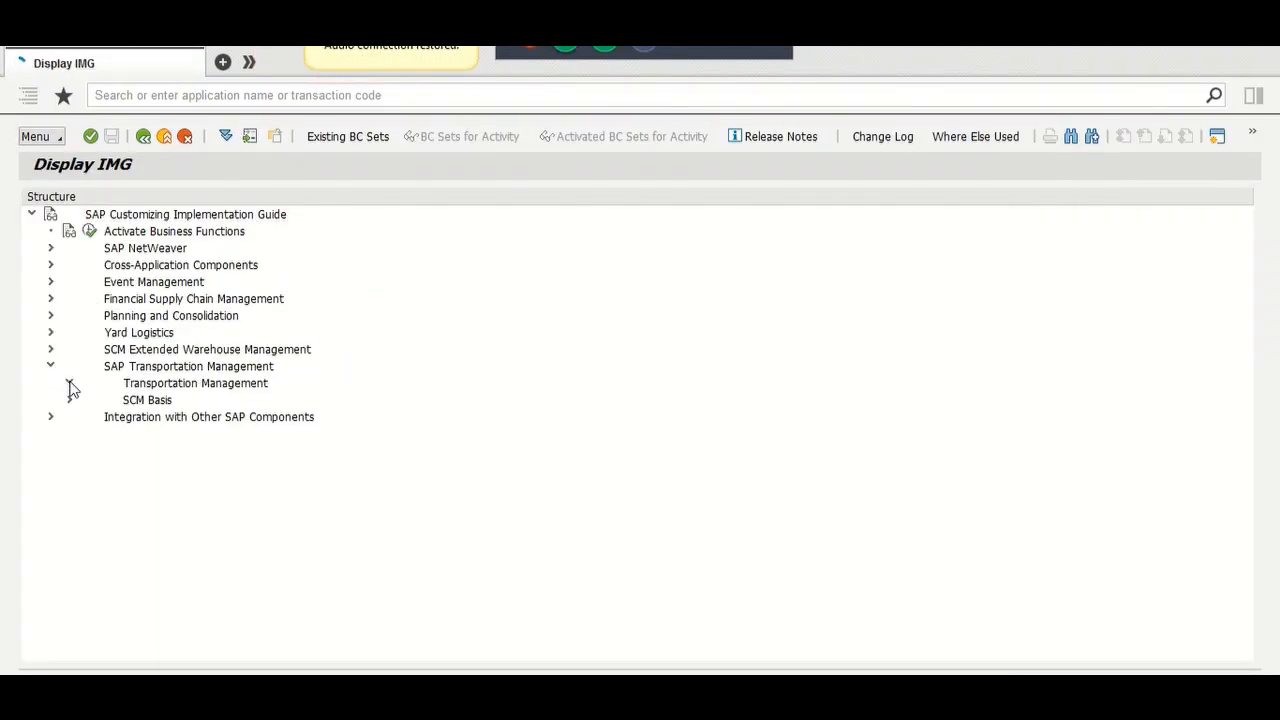
click(69, 383)
click(89, 467)
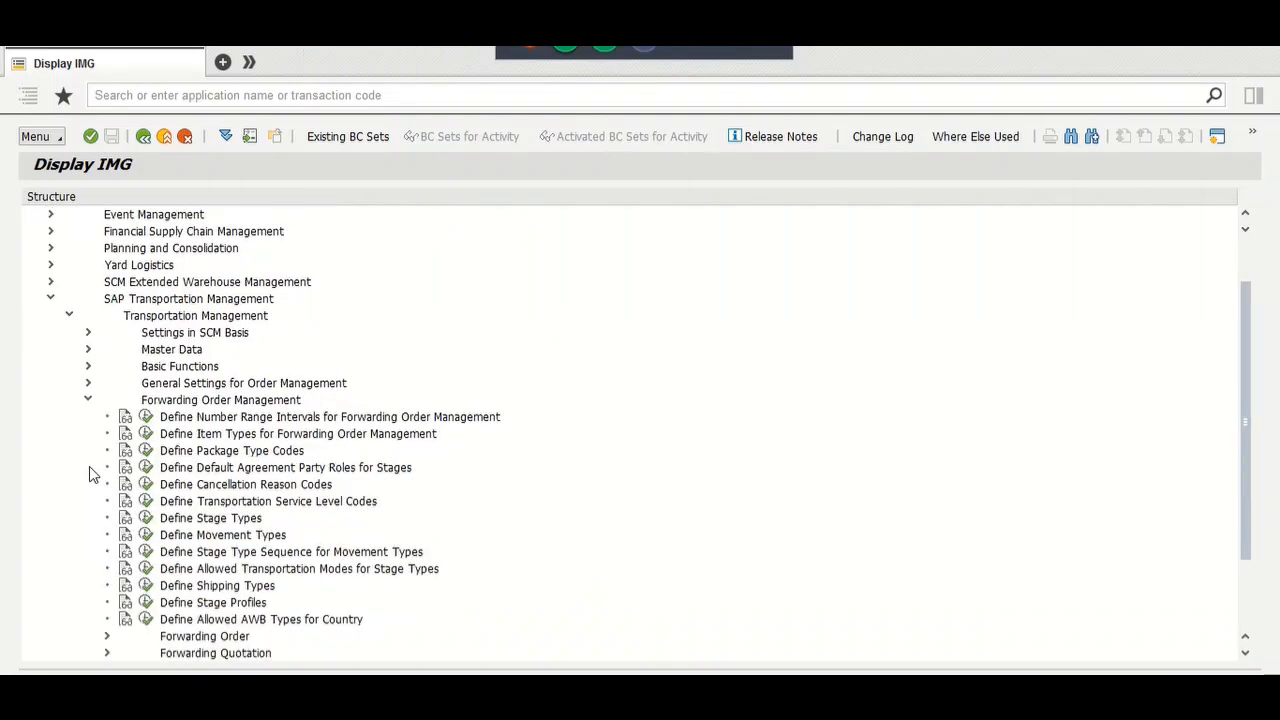
click(107, 637)
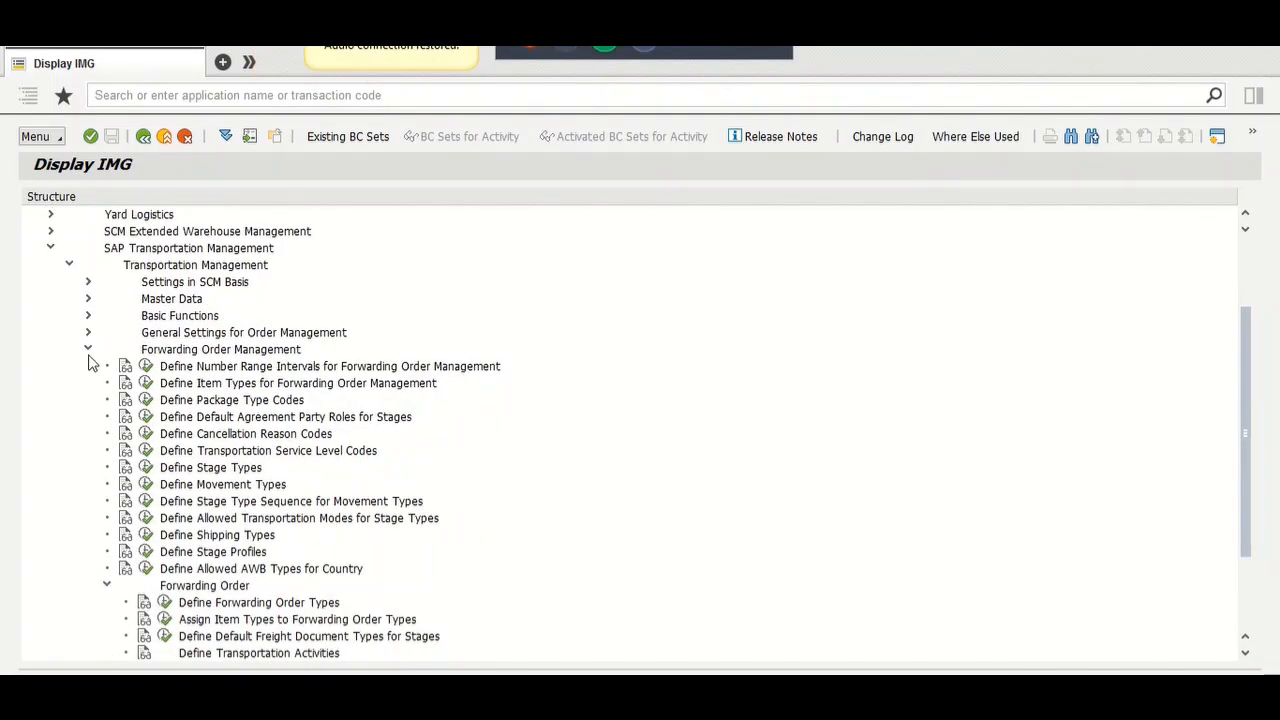
click(88, 350)
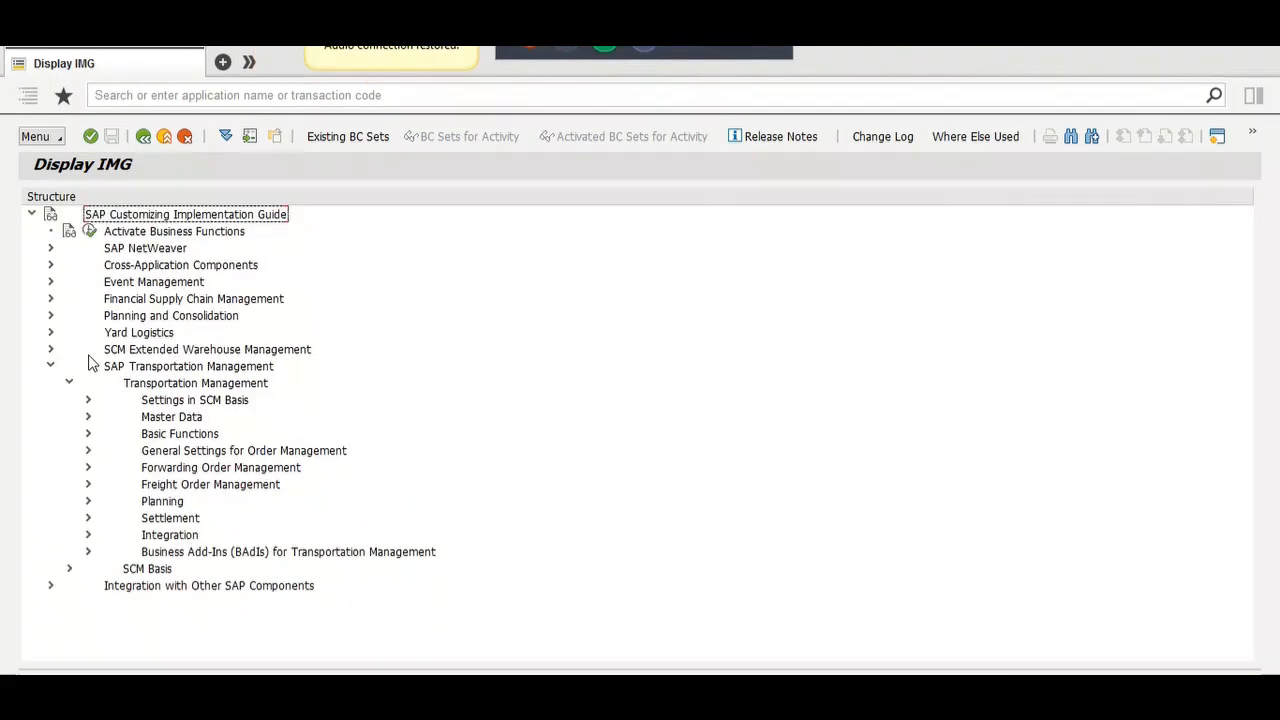
click(87, 536)
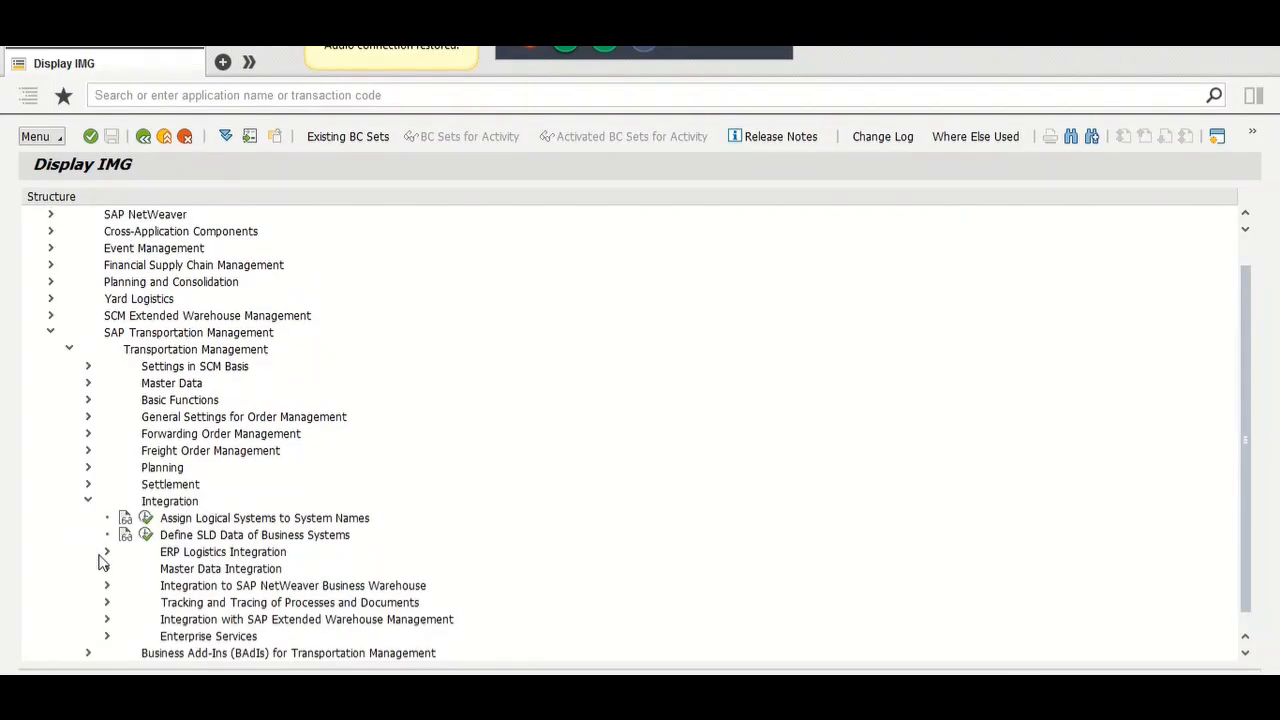
scroll(100, 562, down, 1)
click(107, 501)
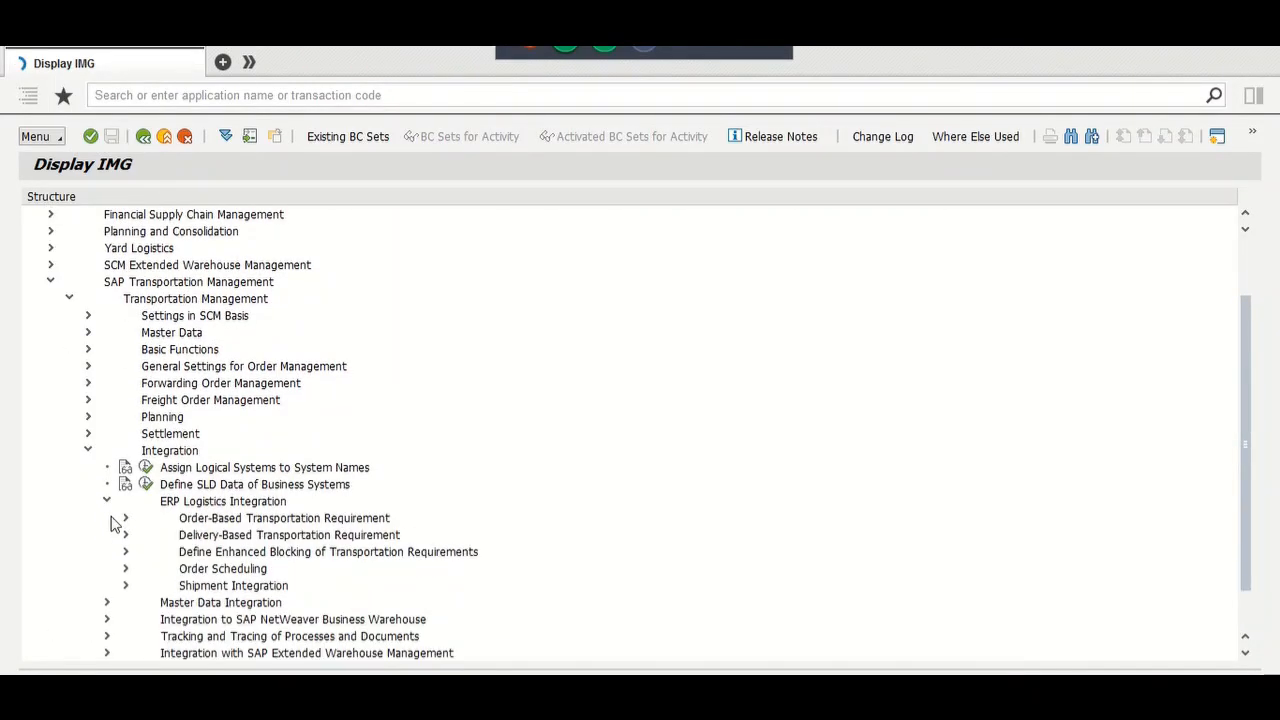
click(124, 519)
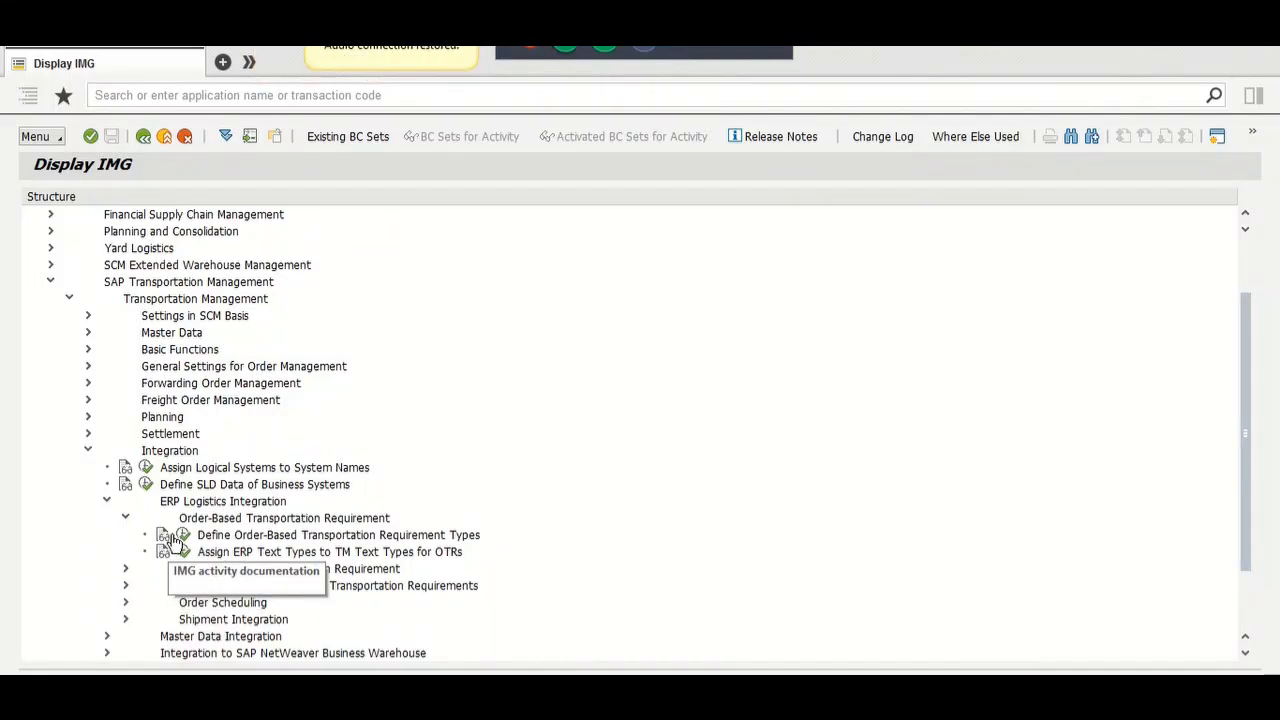
click(163, 536)
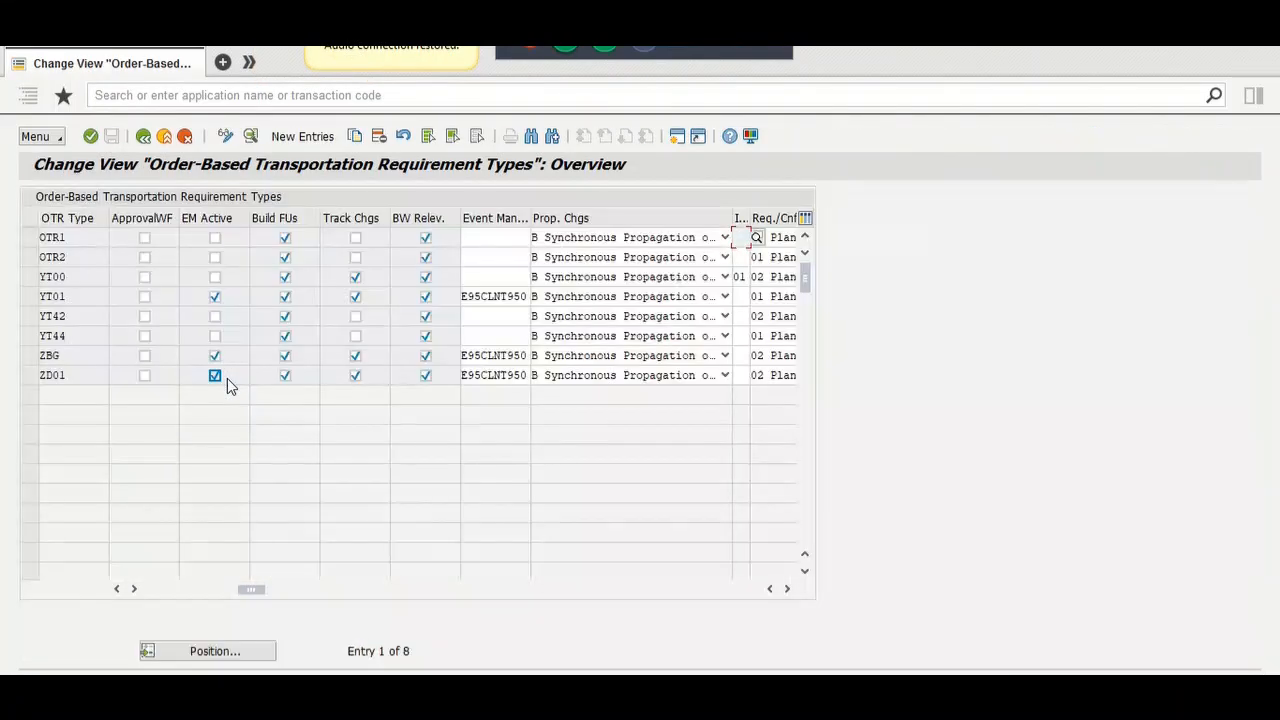
Step: Open OTR type ZD01's details and select its FU building rule condition FUBR_DET_01
double_click(74, 380)
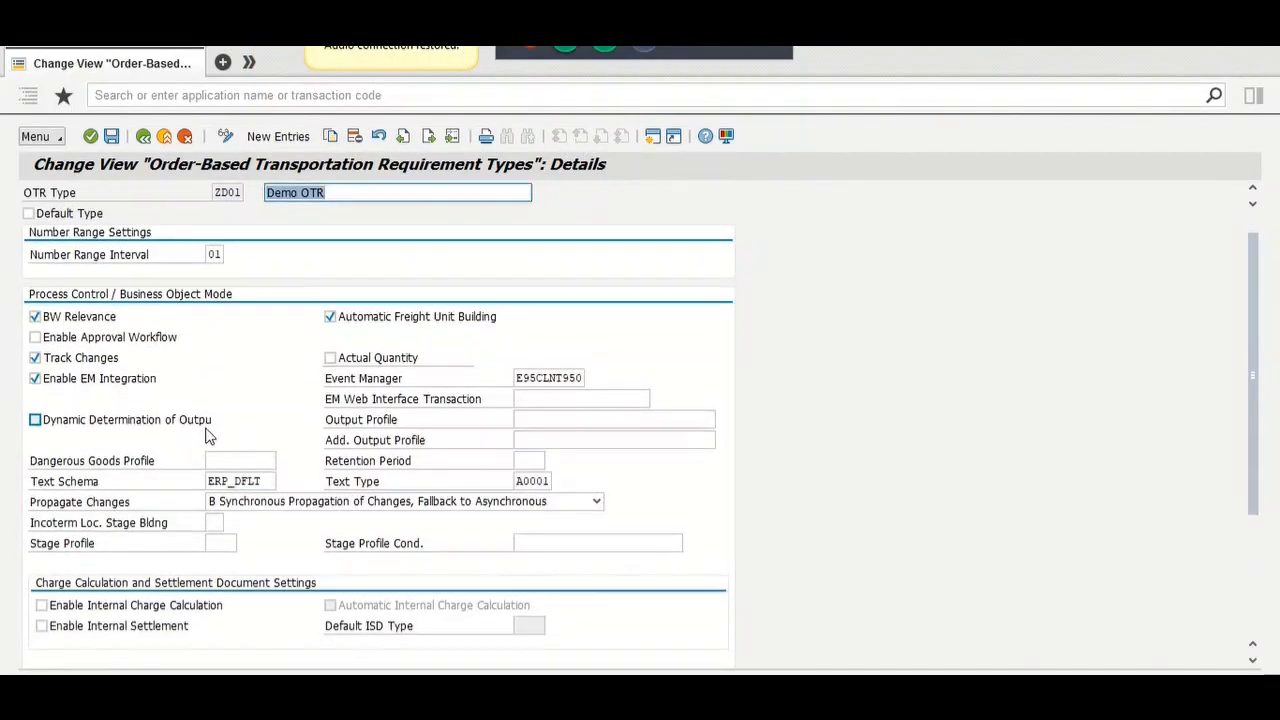
scroll(205, 432, down, 5)
scroll(205, 436, down, 1)
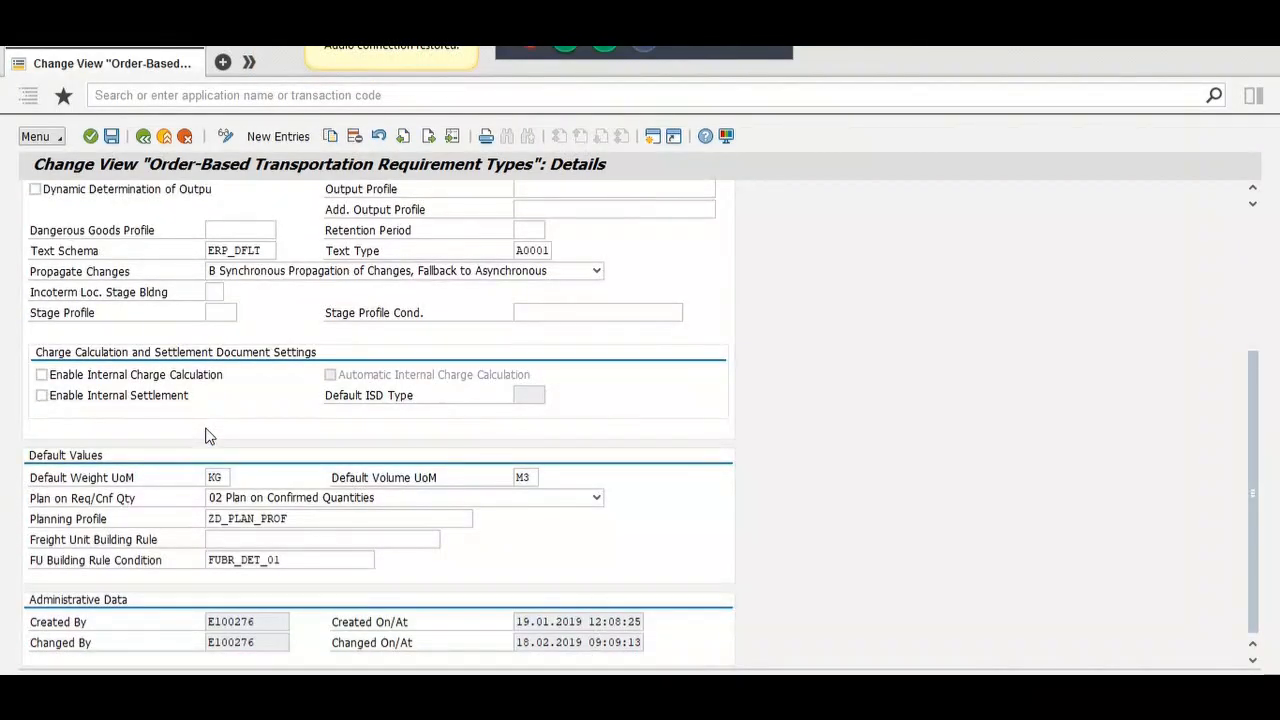
drag(287, 560, 212, 560)
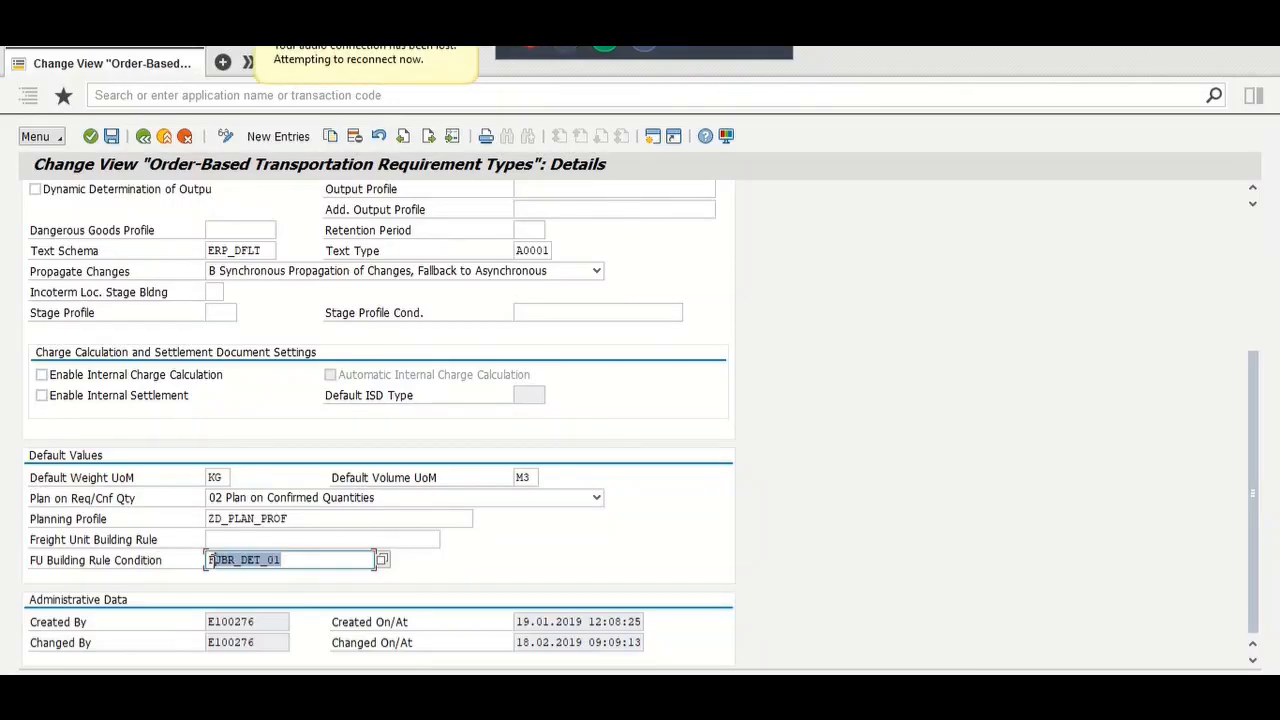
click(142, 137)
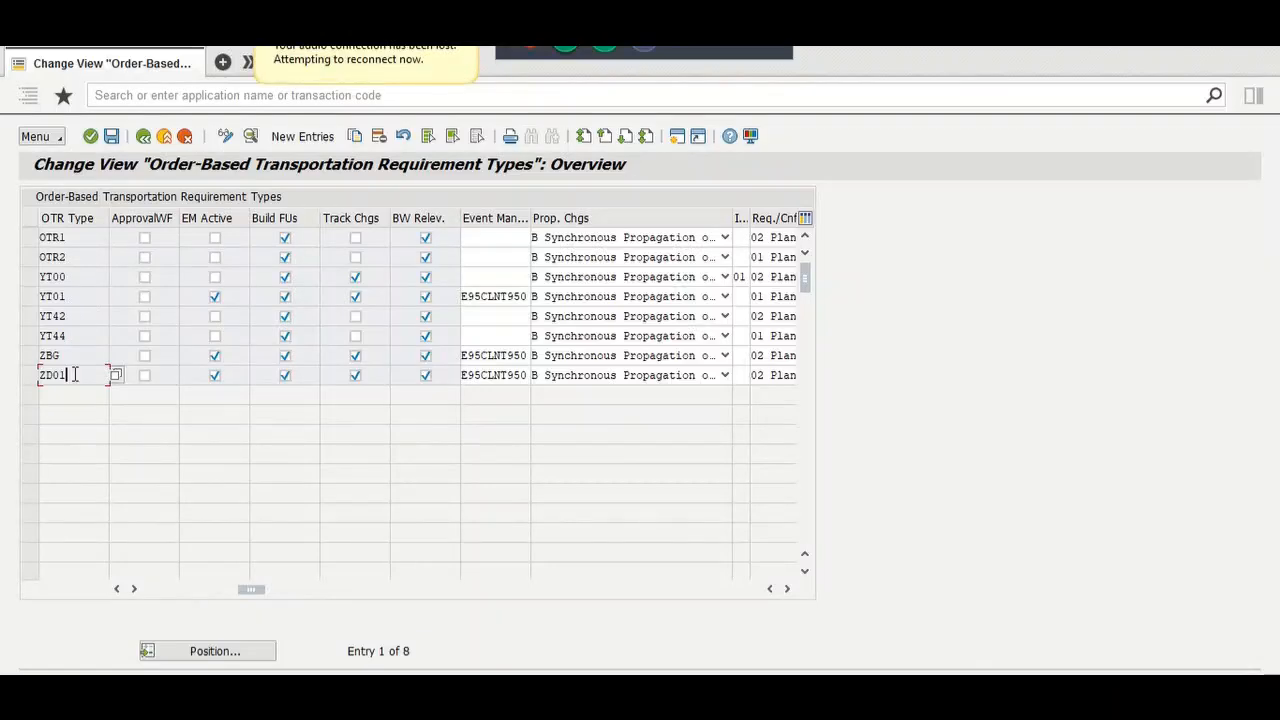
Step: Reopen ZD01, reselect the condition value, and switch to the YT_OTR_TYPE condition window
double_click(62, 377)
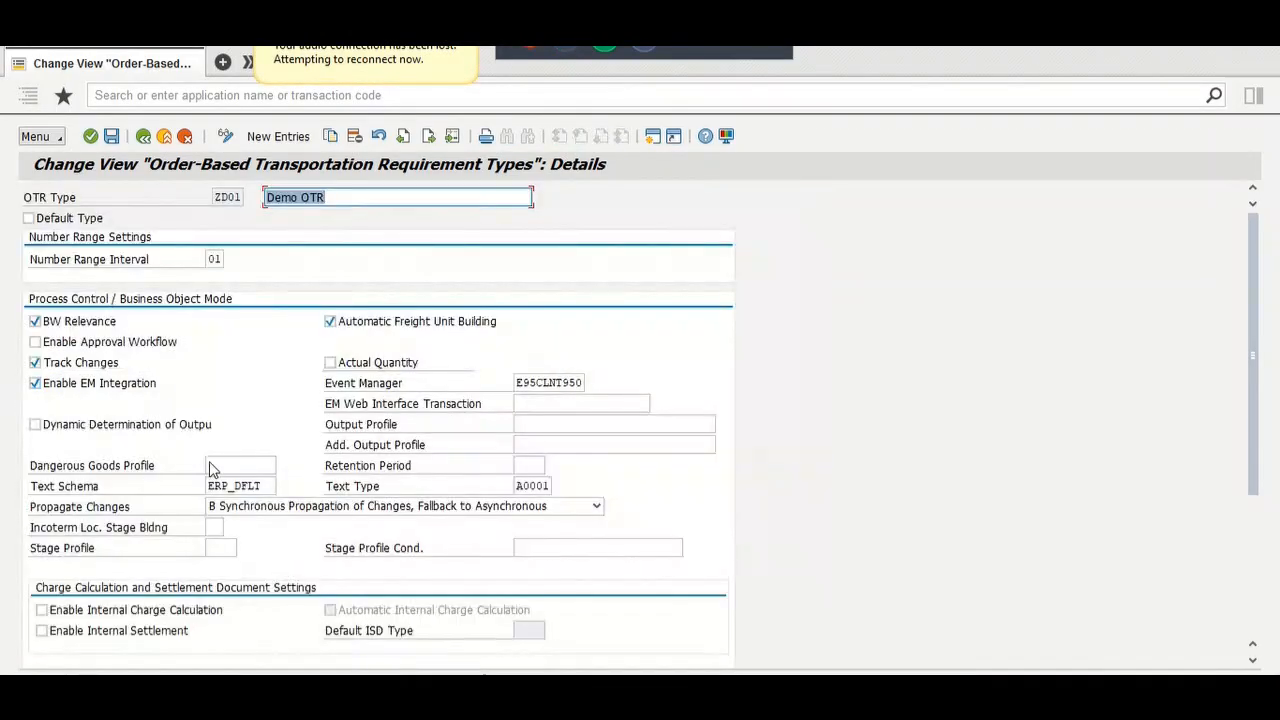
scroll(245, 418, down, 4)
scroll(245, 418, down, 2)
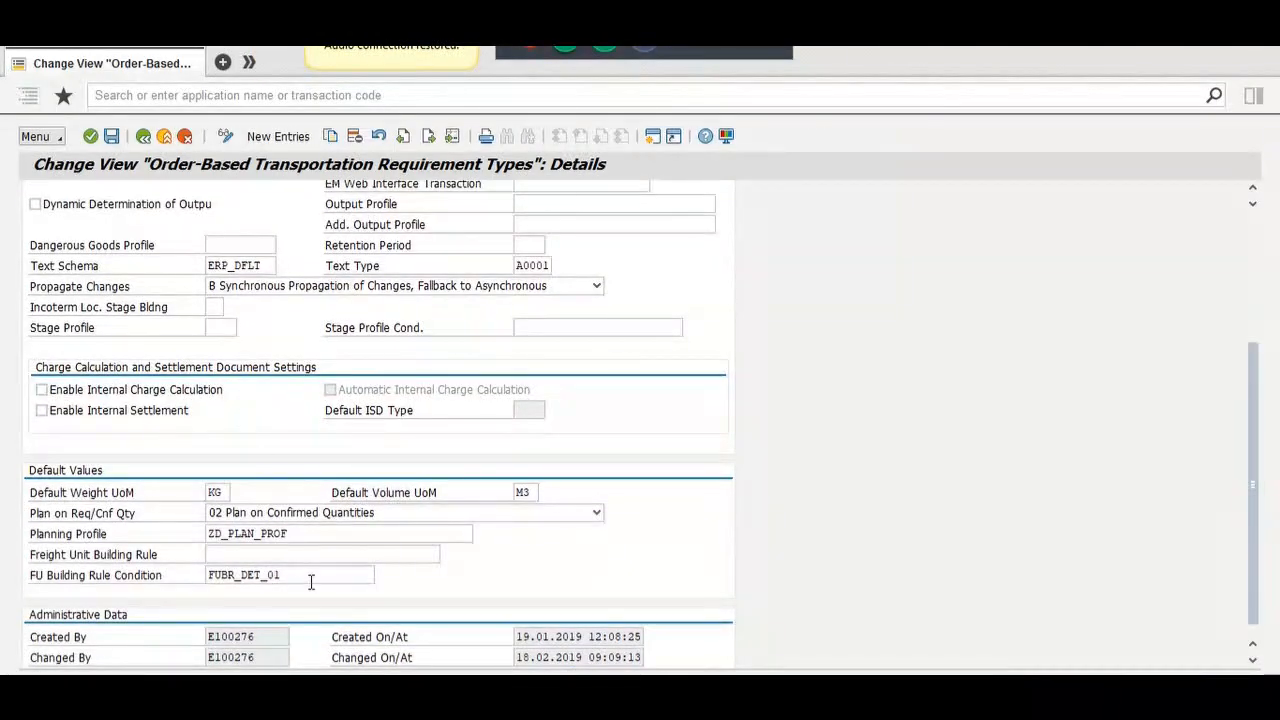
drag(303, 577, 202, 573)
key(ctrl+c)
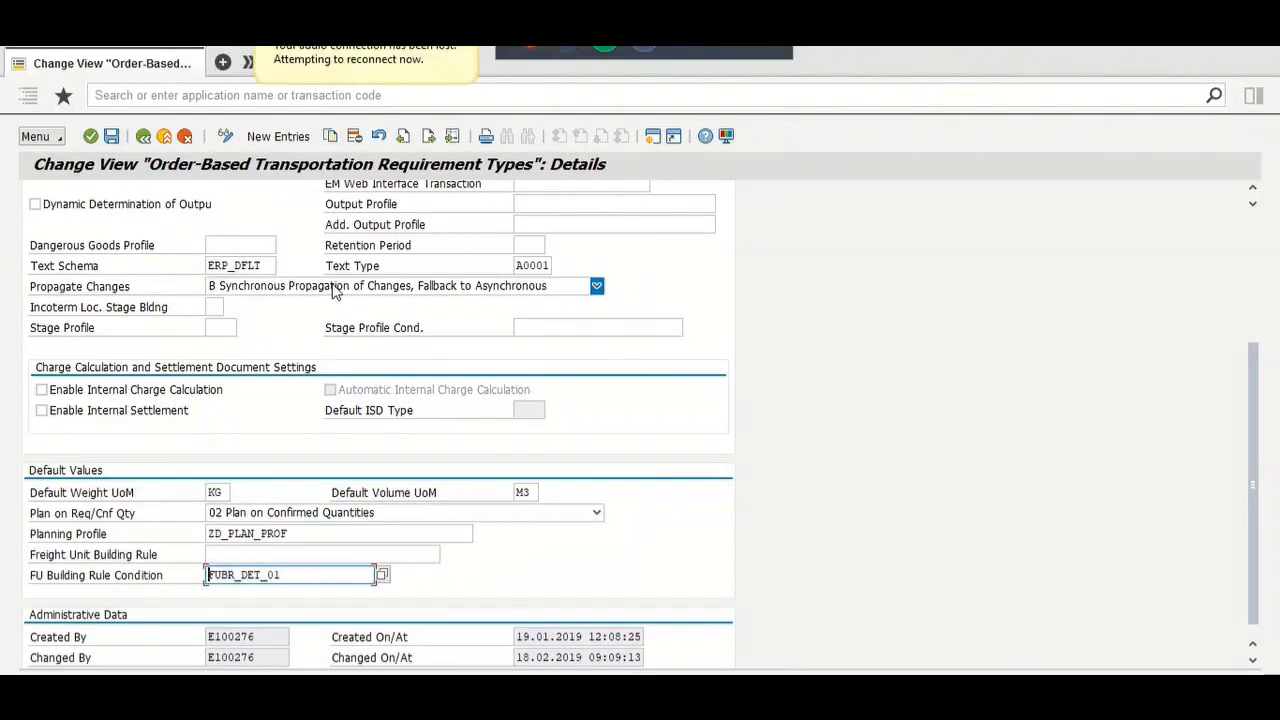
key(alt+Tab)
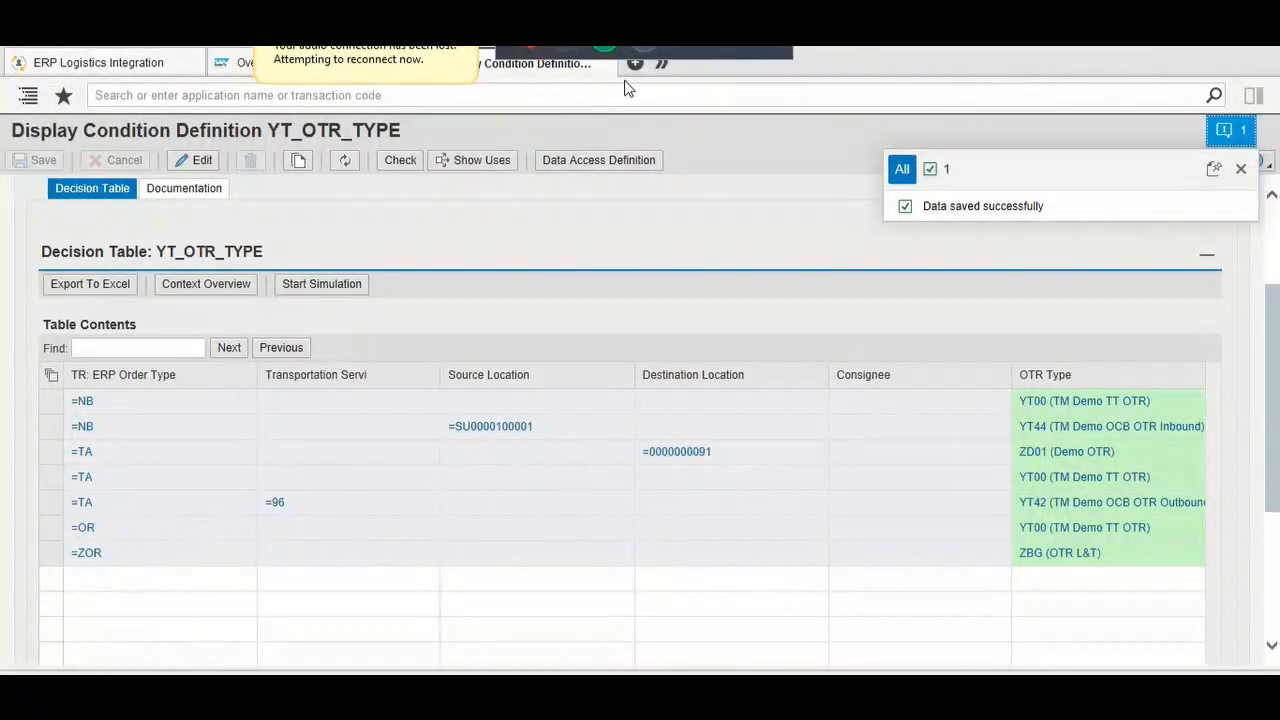
Step: Look up FUBR_DET_01 in Display Freight Unit Building Rule, which reports no document for that key
text(freight )
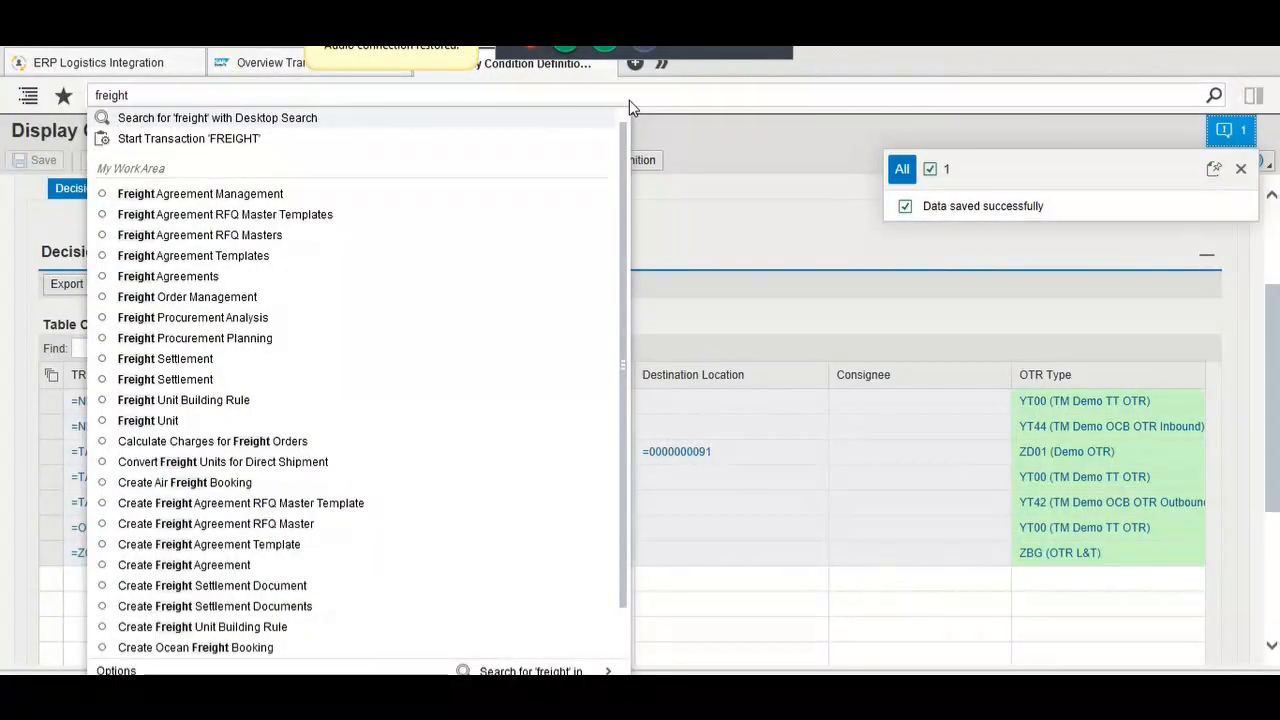
text(uni)
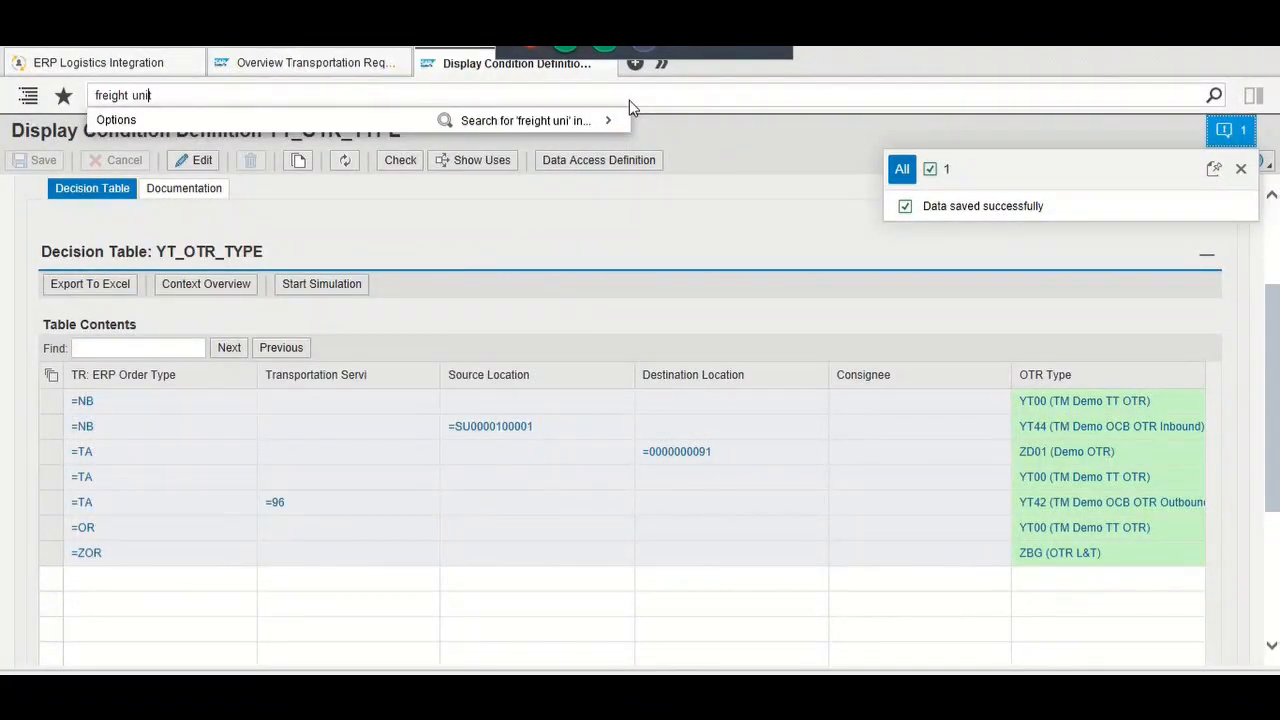
text(t bu)
key(Down)
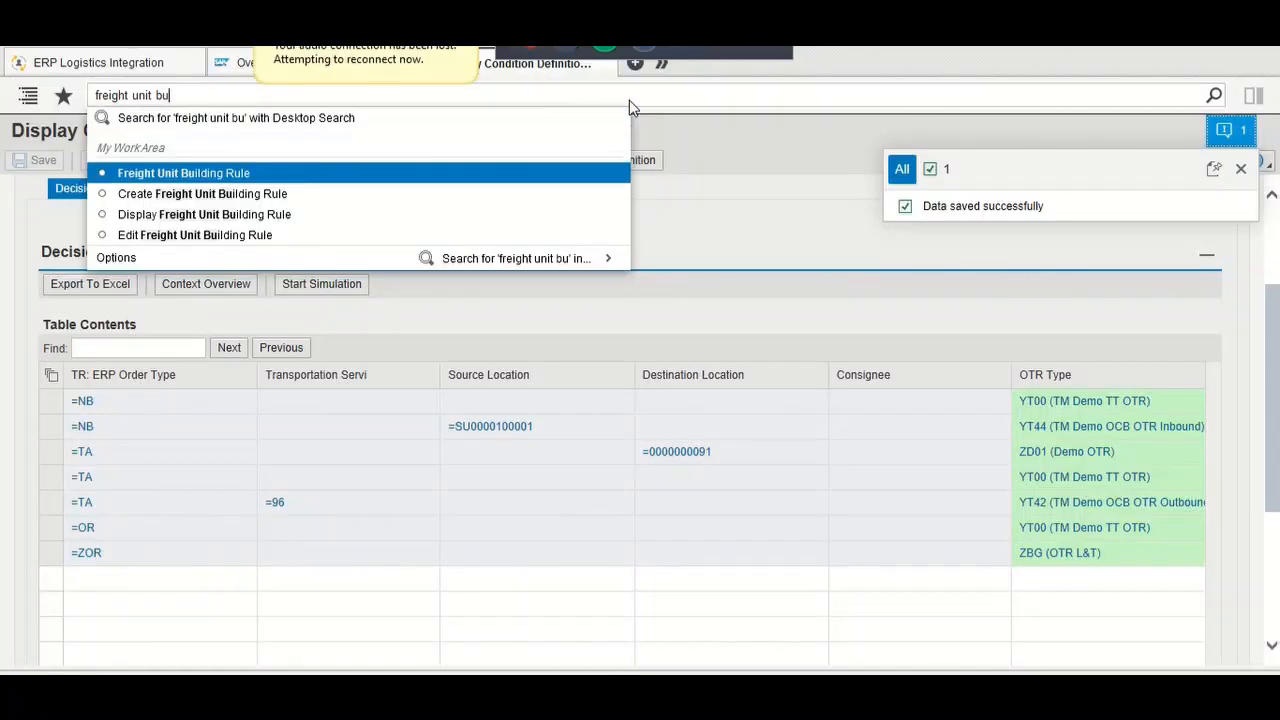
key(Return)
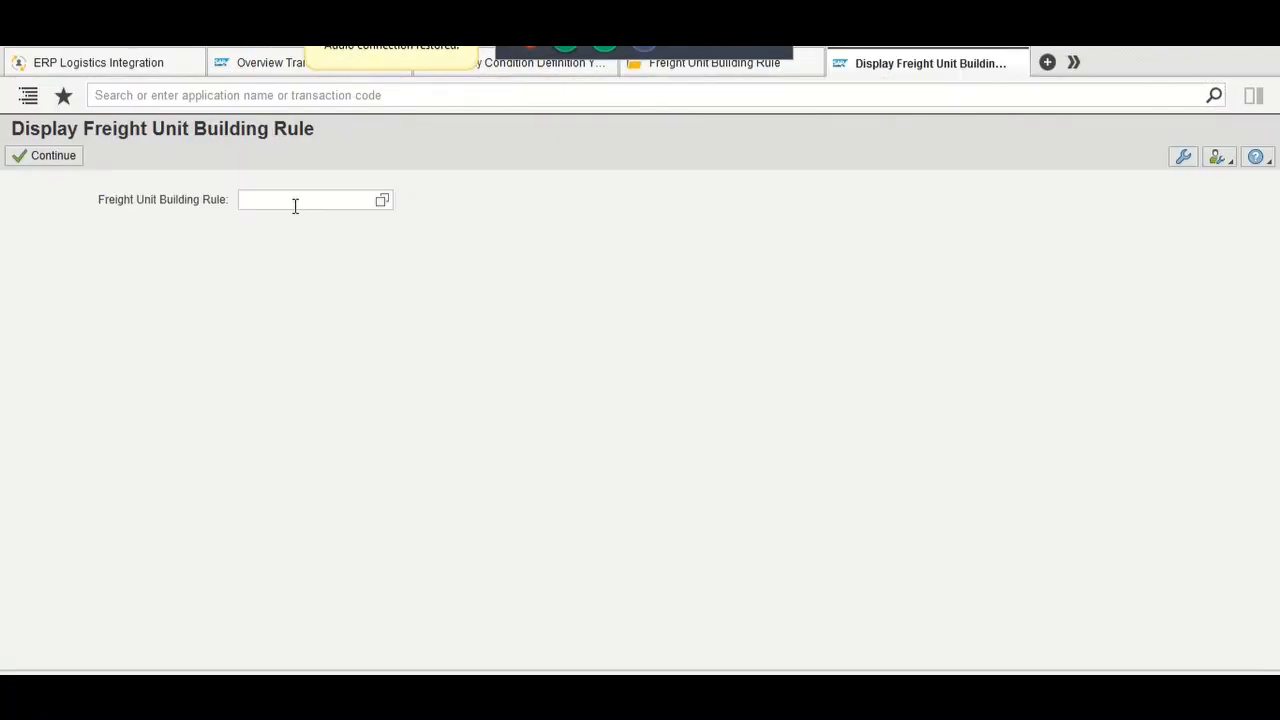
click(295, 206)
key(ctrl+v)
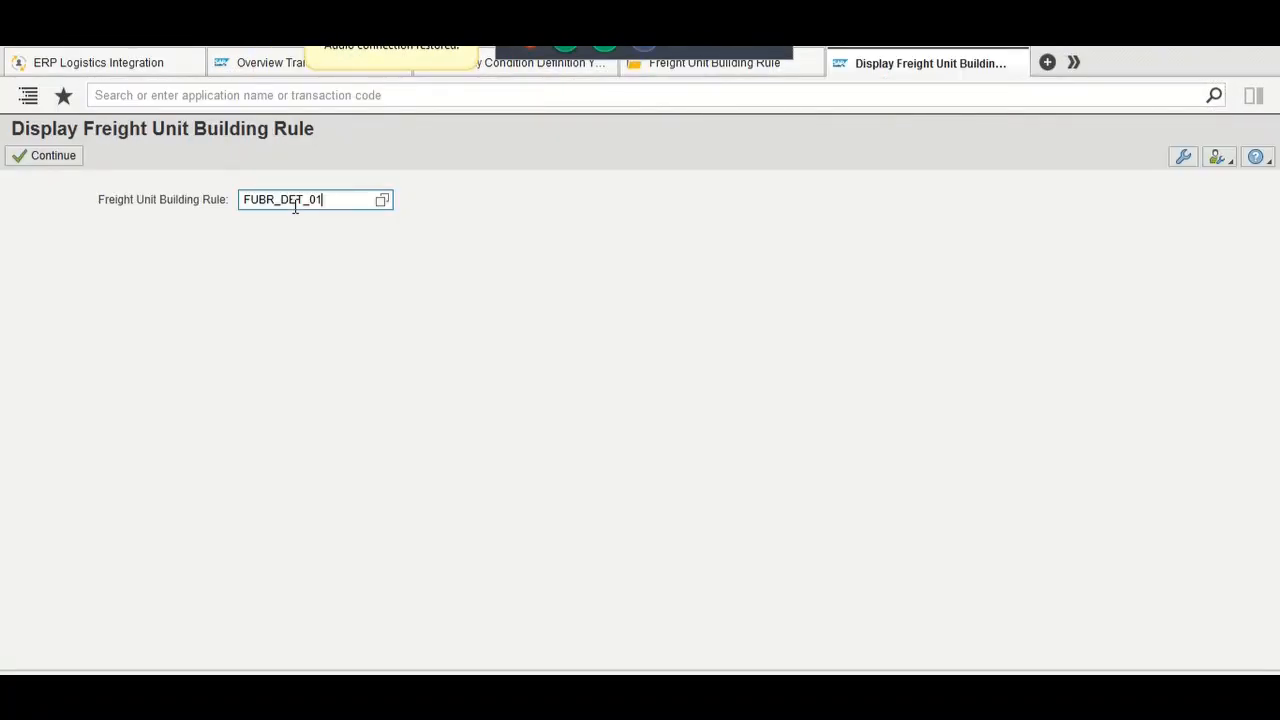
click(50, 157)
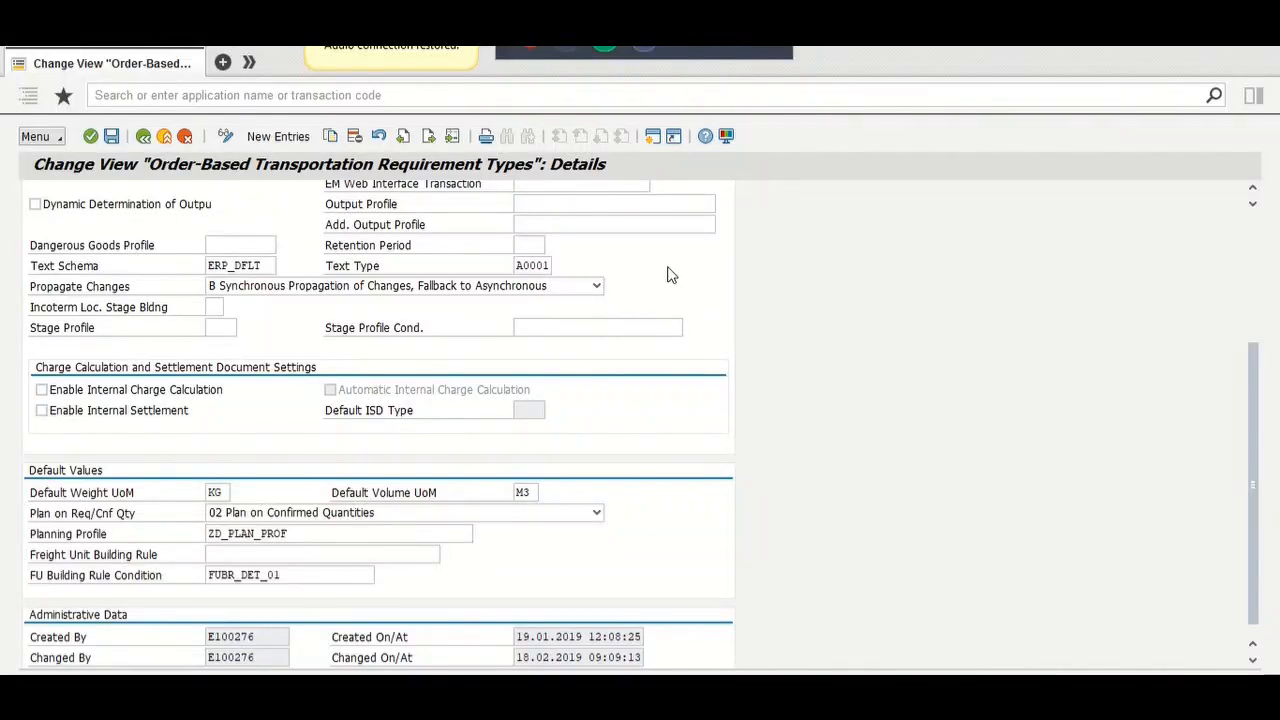
click(300, 574)
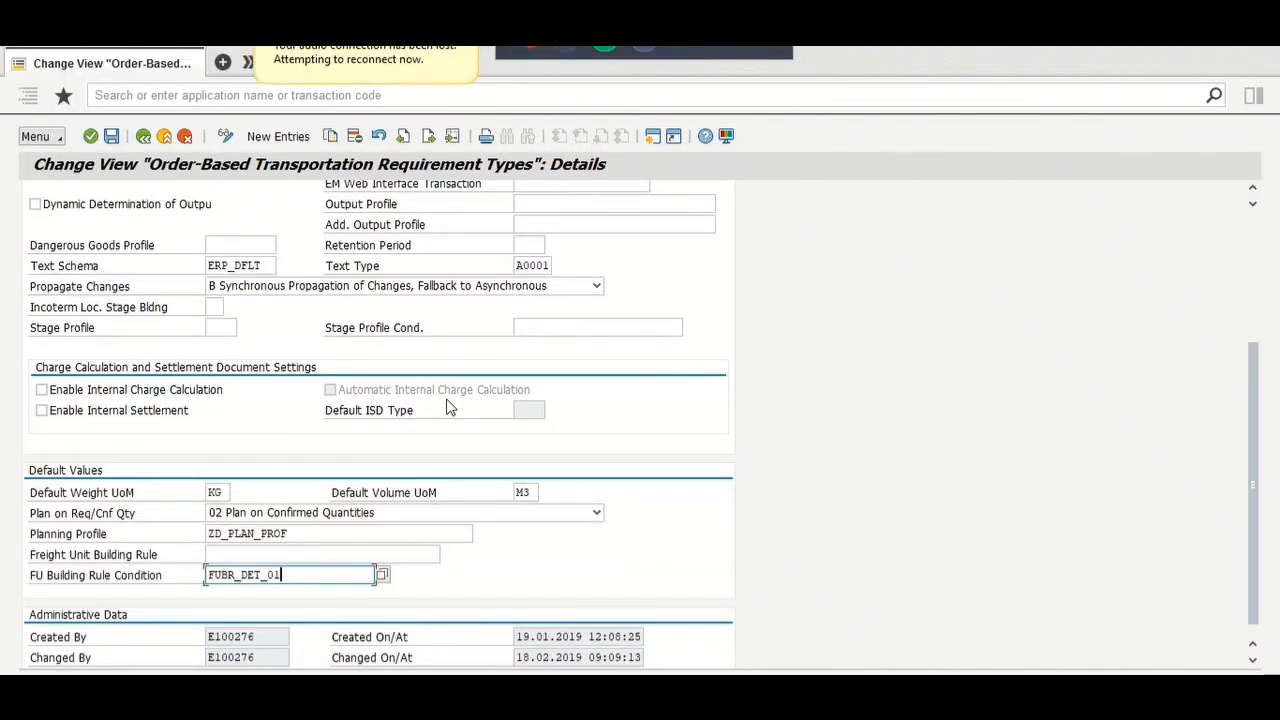
key(alt+Tab)
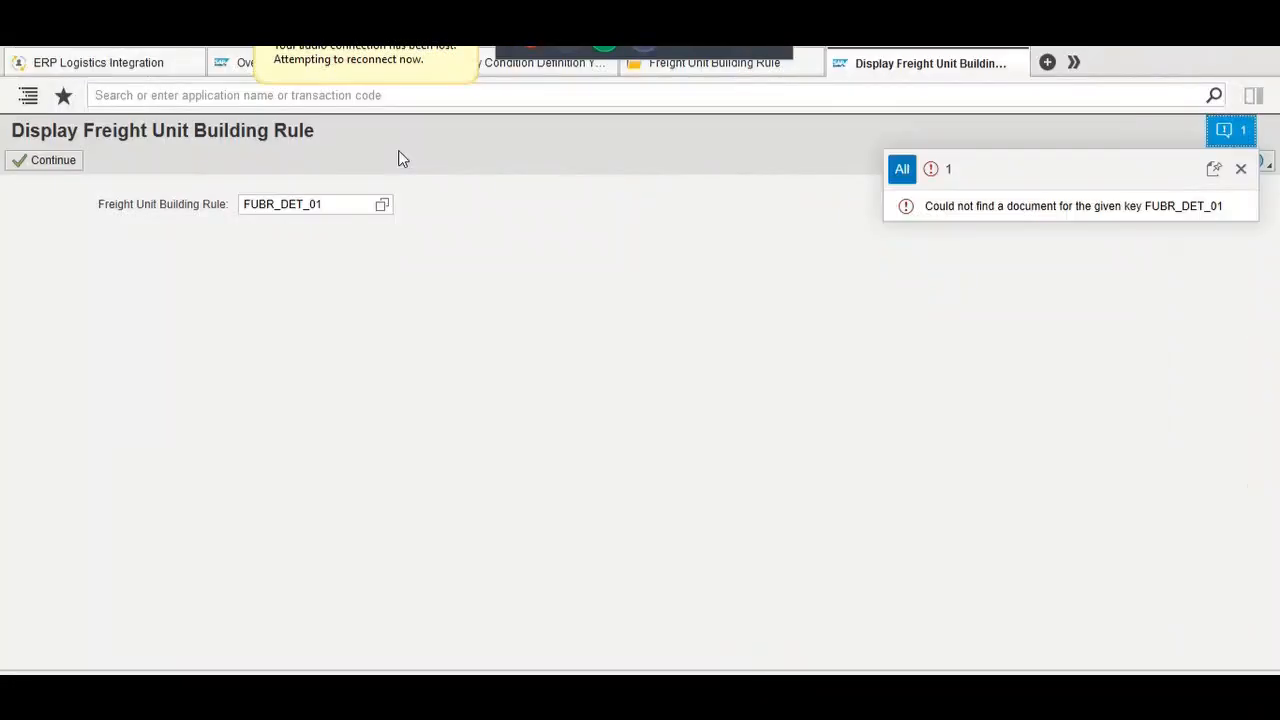
Step: Find Display Condition Definition via the 'display cond' search and display condition FUBR_DET_01
click(244, 97)
text(displa)
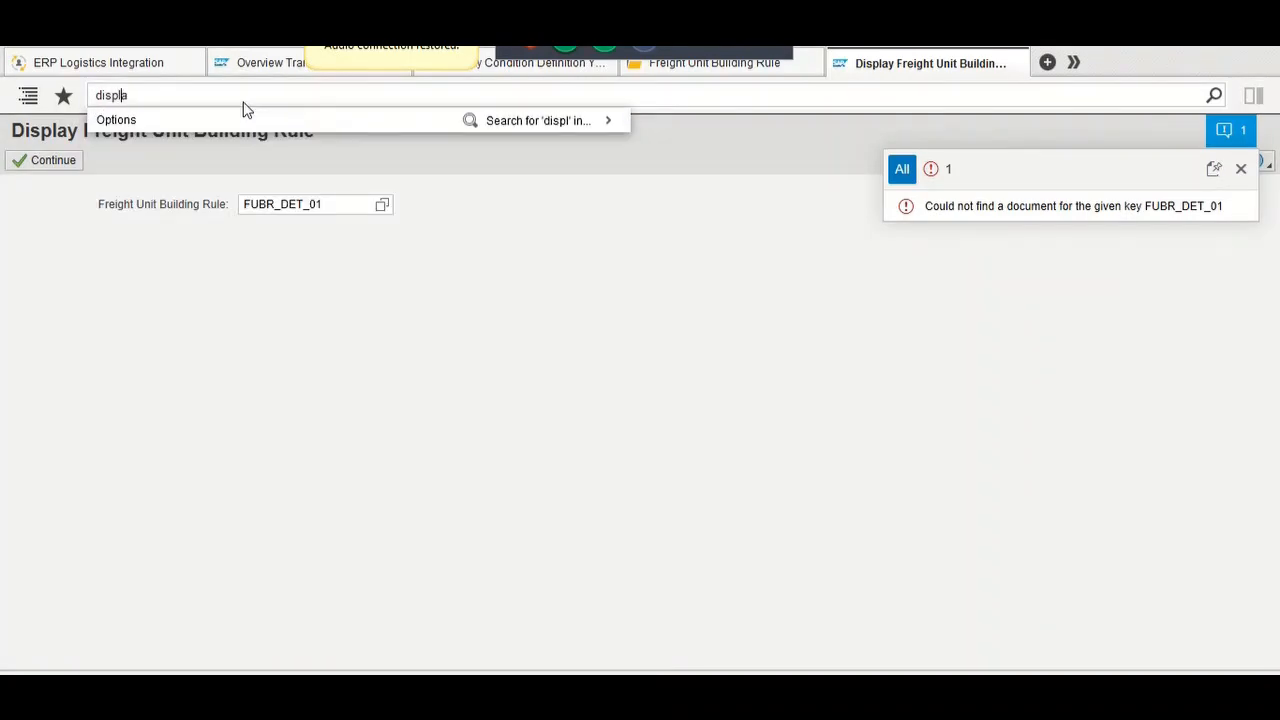
text(y cond)
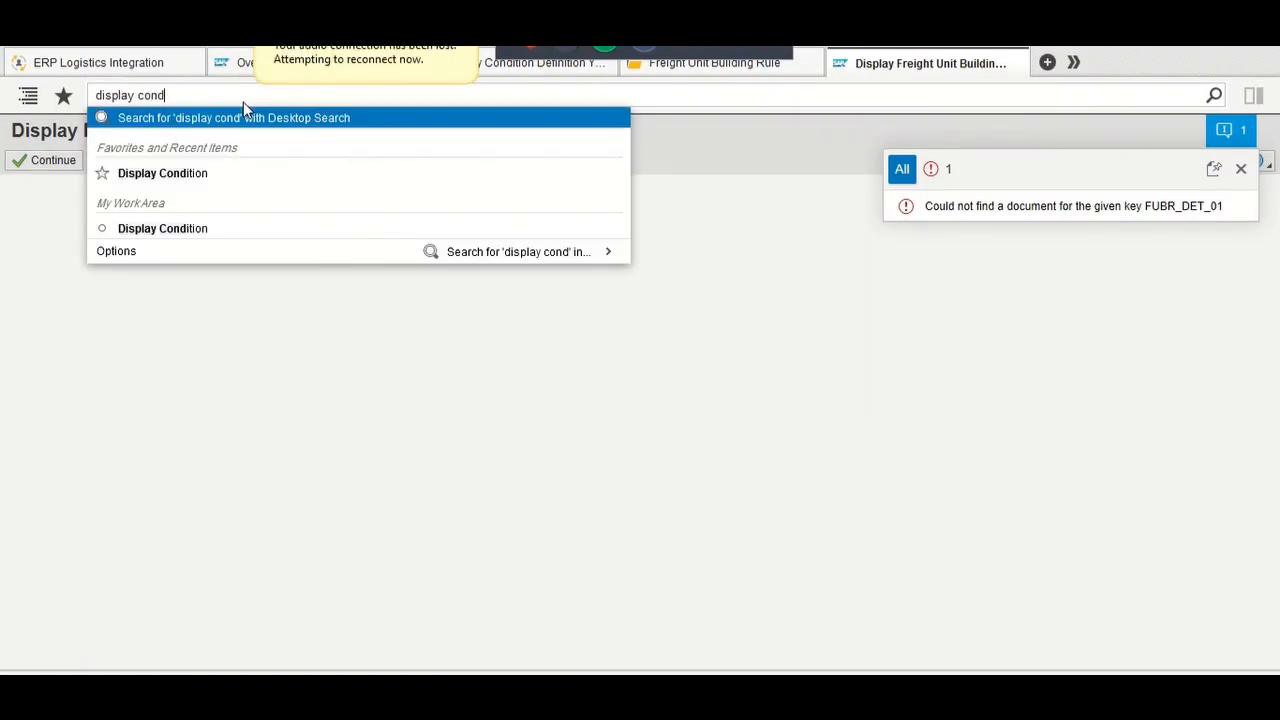
key(Return)
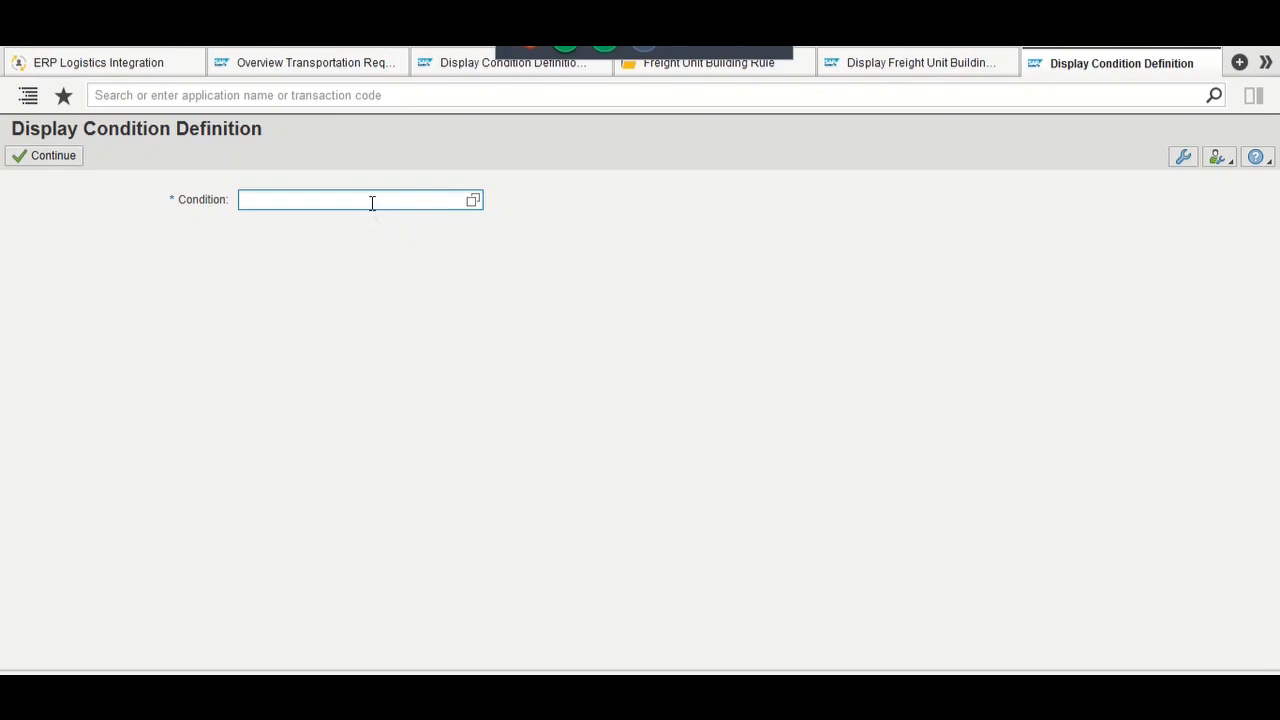
text(FUBR_DET_01)
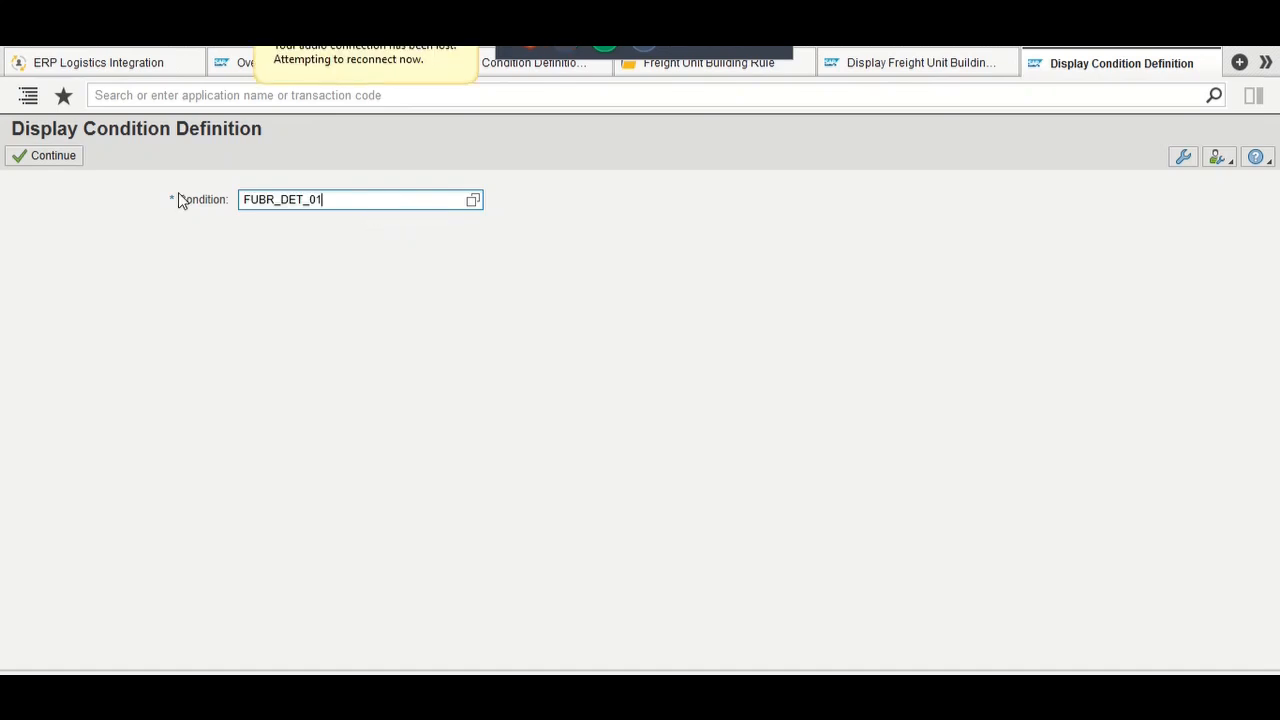
click(55, 158)
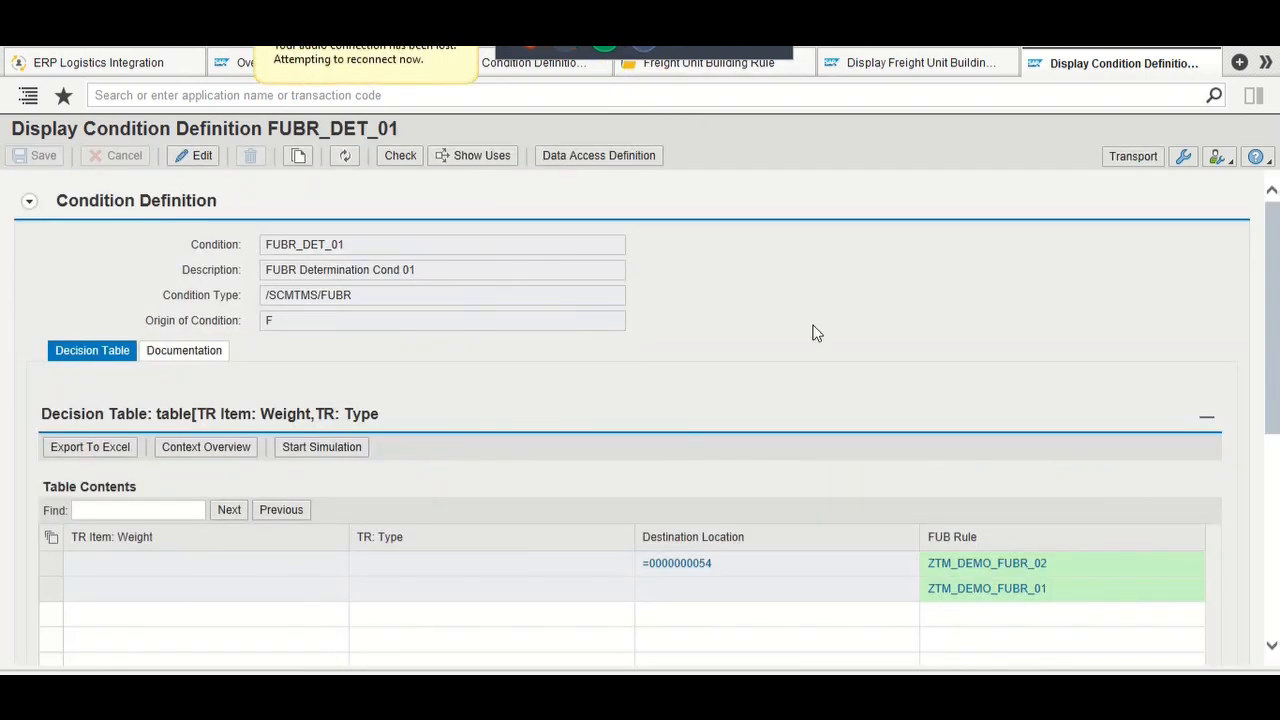
Step: Switch FUBR_DET_01 to edit mode under transport request E95K900399
click(180, 162)
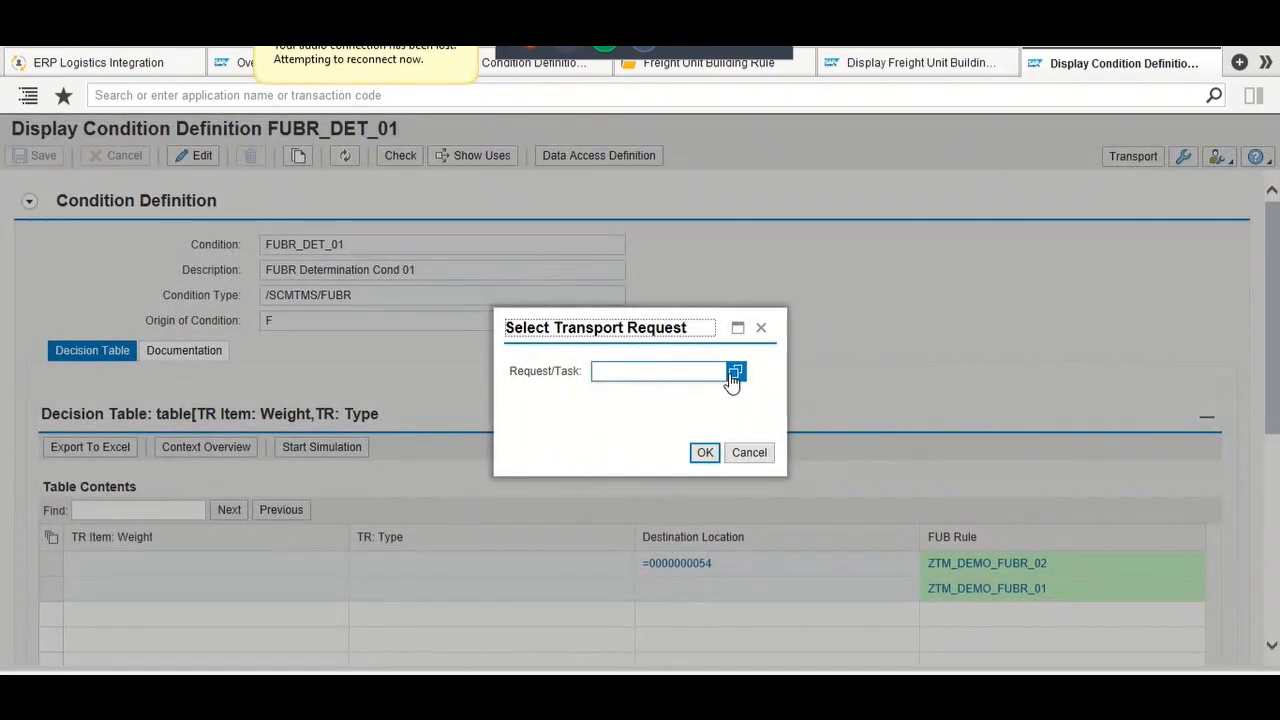
click(732, 379)
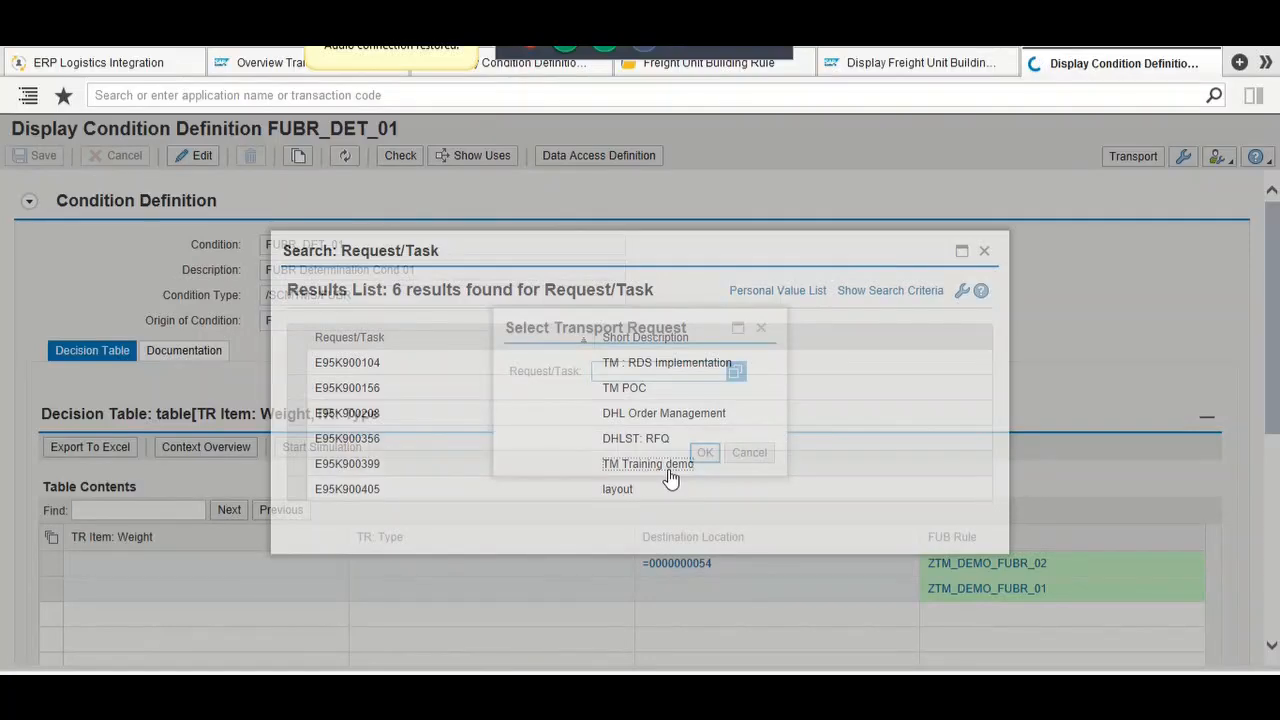
click(674, 463)
click(704, 452)
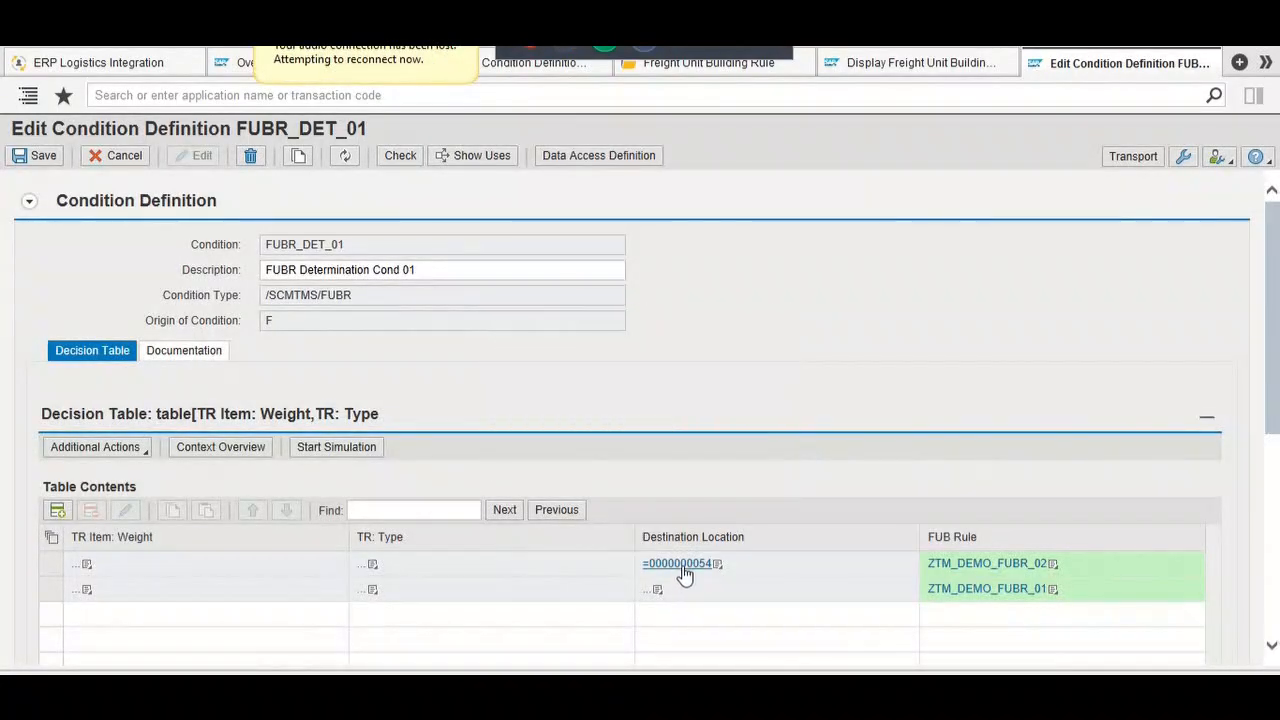
click(598, 595)
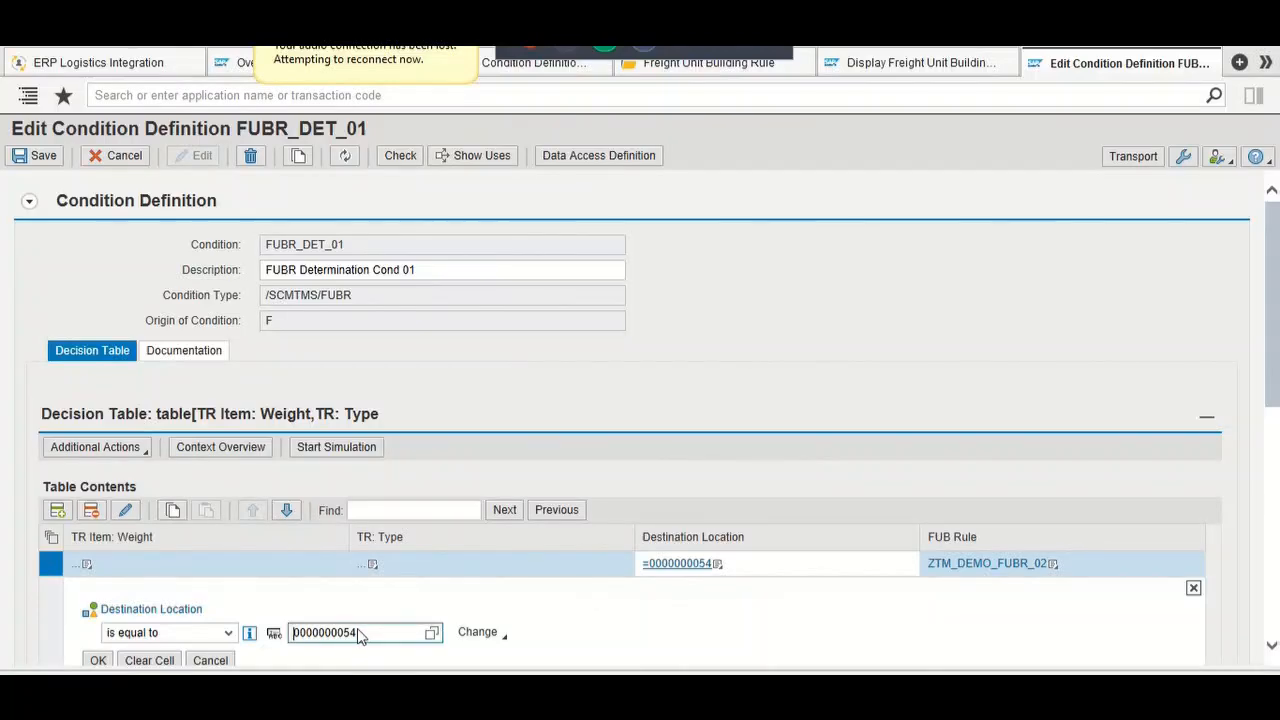
key(BackSpace)
key(BackSpace)
text(9)
click(95, 663)
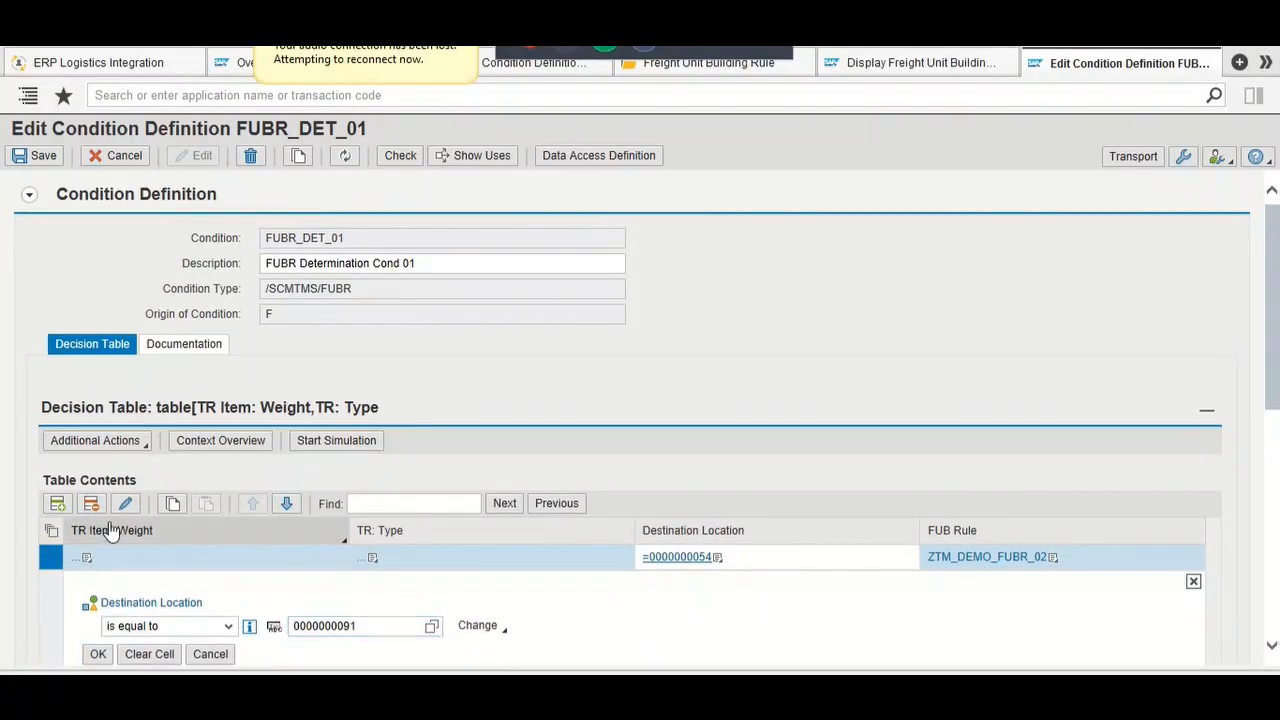
click(31, 163)
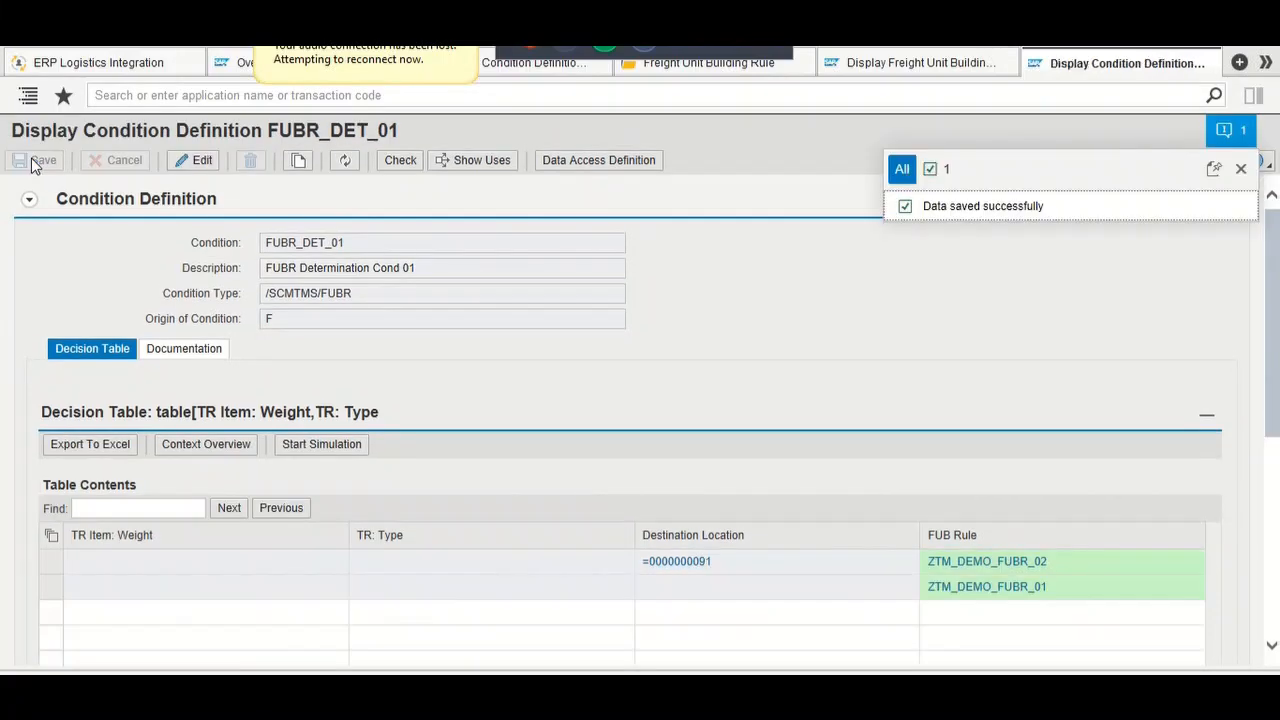
Step: Try opening rule FUBR_DEMO_FUBR_02, then check the saved condition for the correct rule name
click(945, 62)
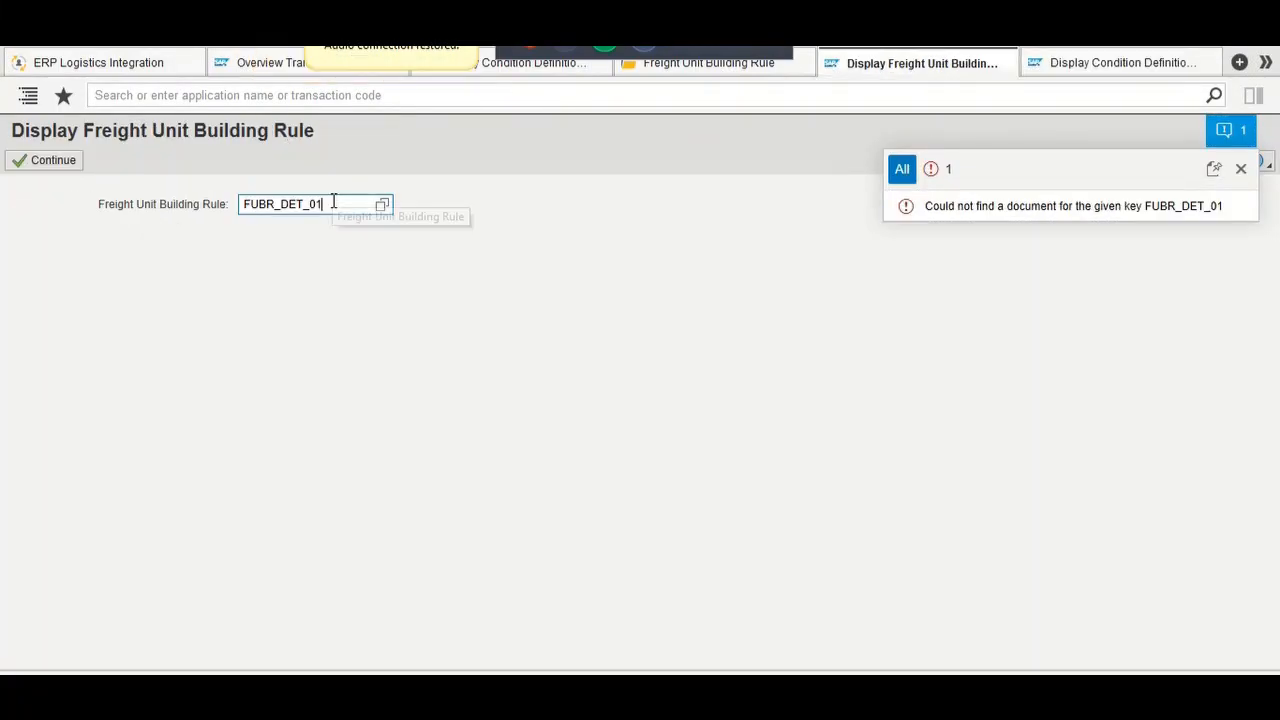
key(BackSpace)
key(BackSpace)
key(BackSpace)
key(BackSpace)
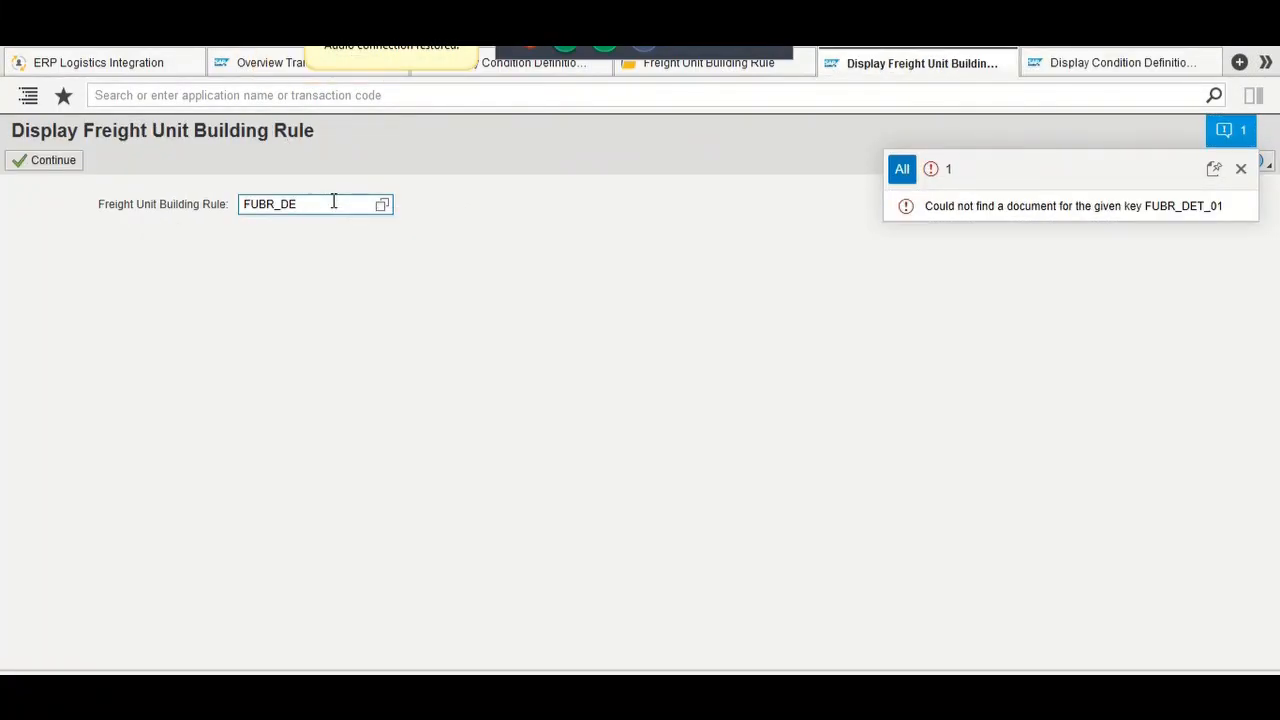
text(MO_FUBR_02)
key(Return)
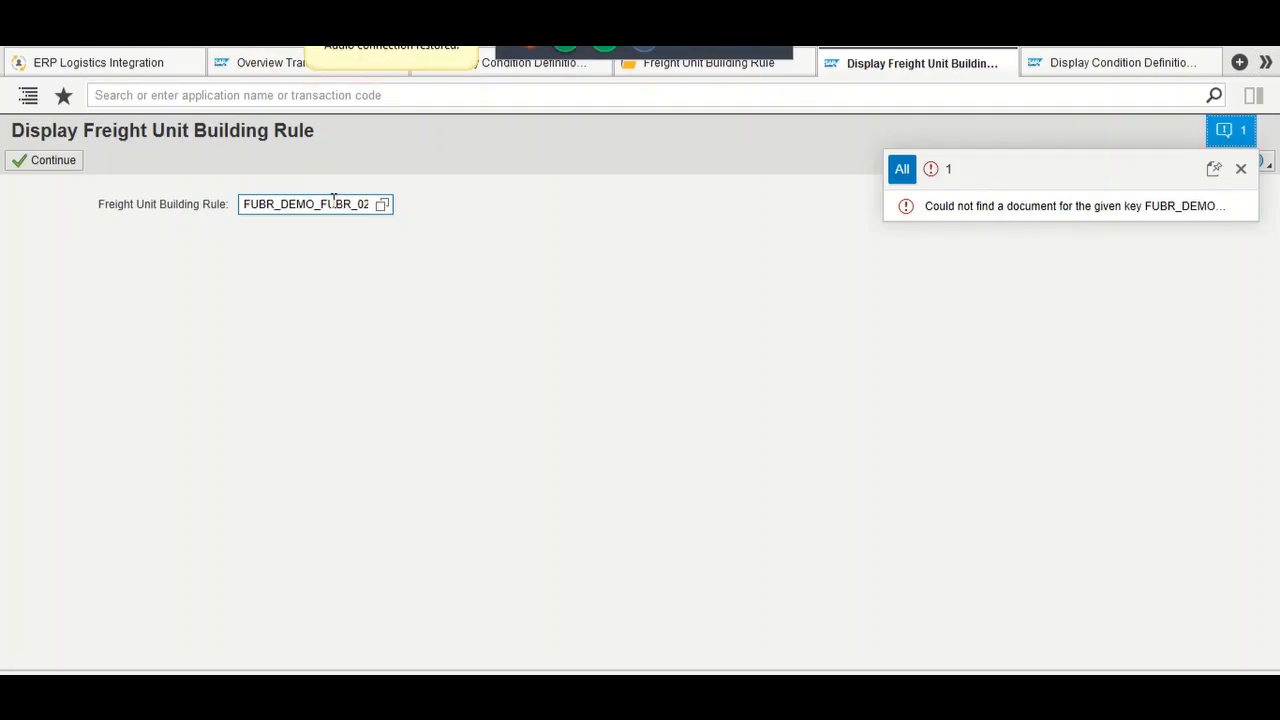
click(45, 160)
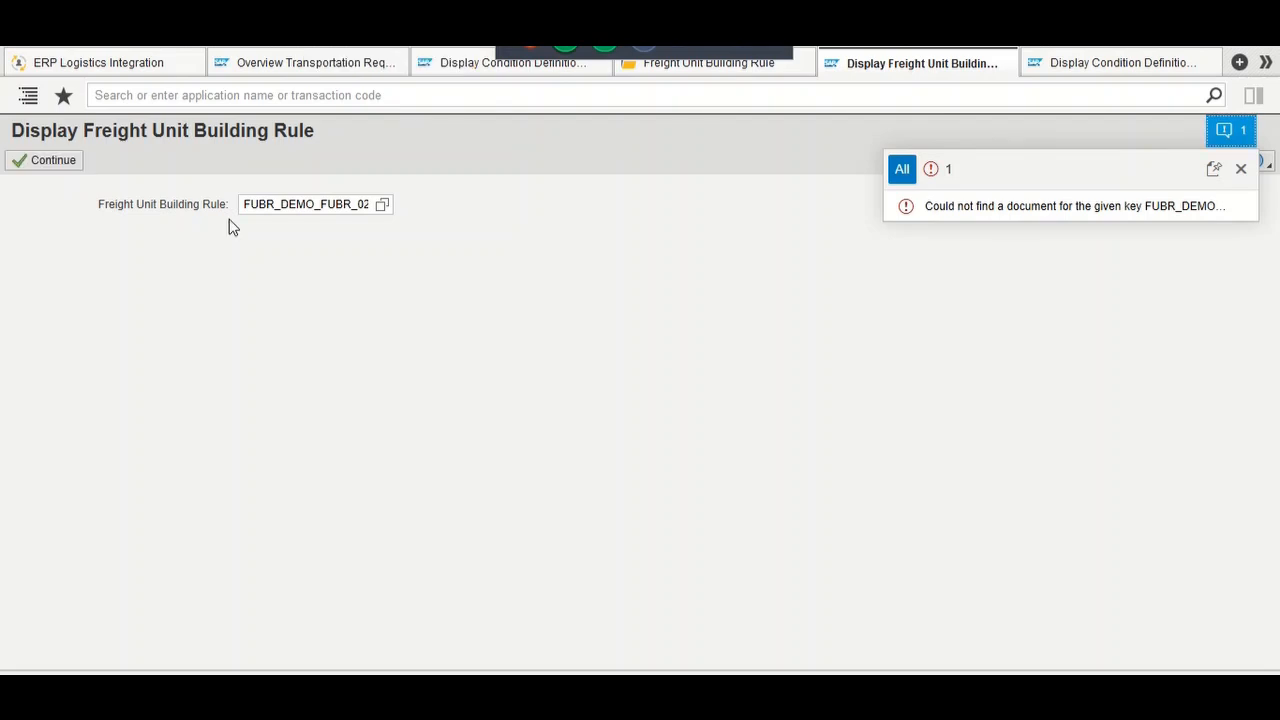
click(58, 167)
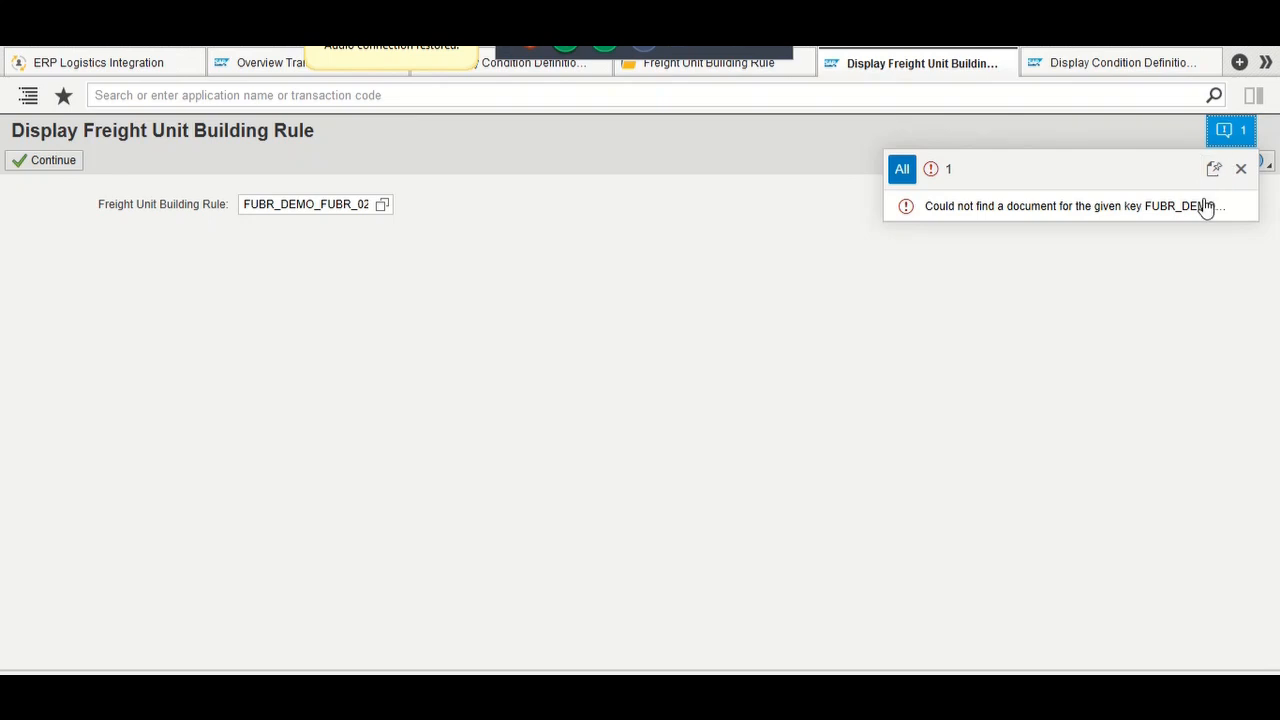
click(1118, 58)
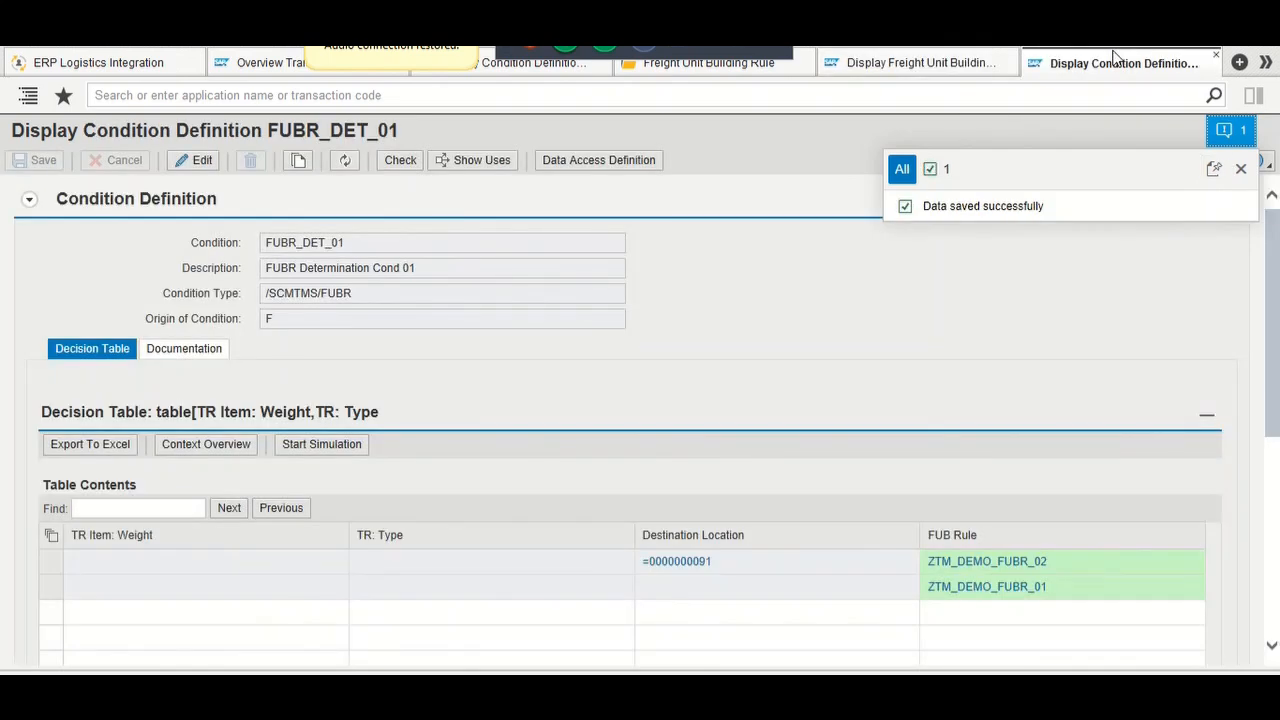
click(907, 61)
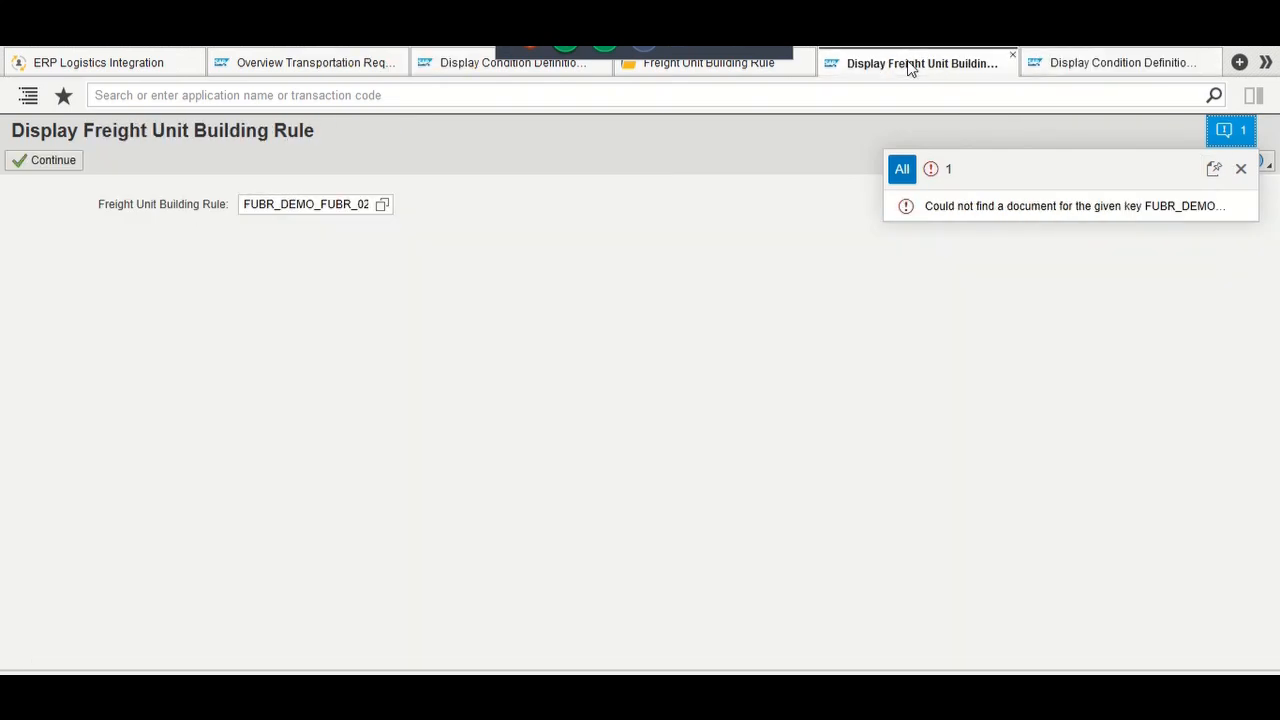
Step: Correct the prefix to open rule ZTM_DEMO_FUBR_02 and scroll through its details
click(275, 205)
key(BackSpace)
key(BackSpace)
key(BackSpace)
key(BackSpace)
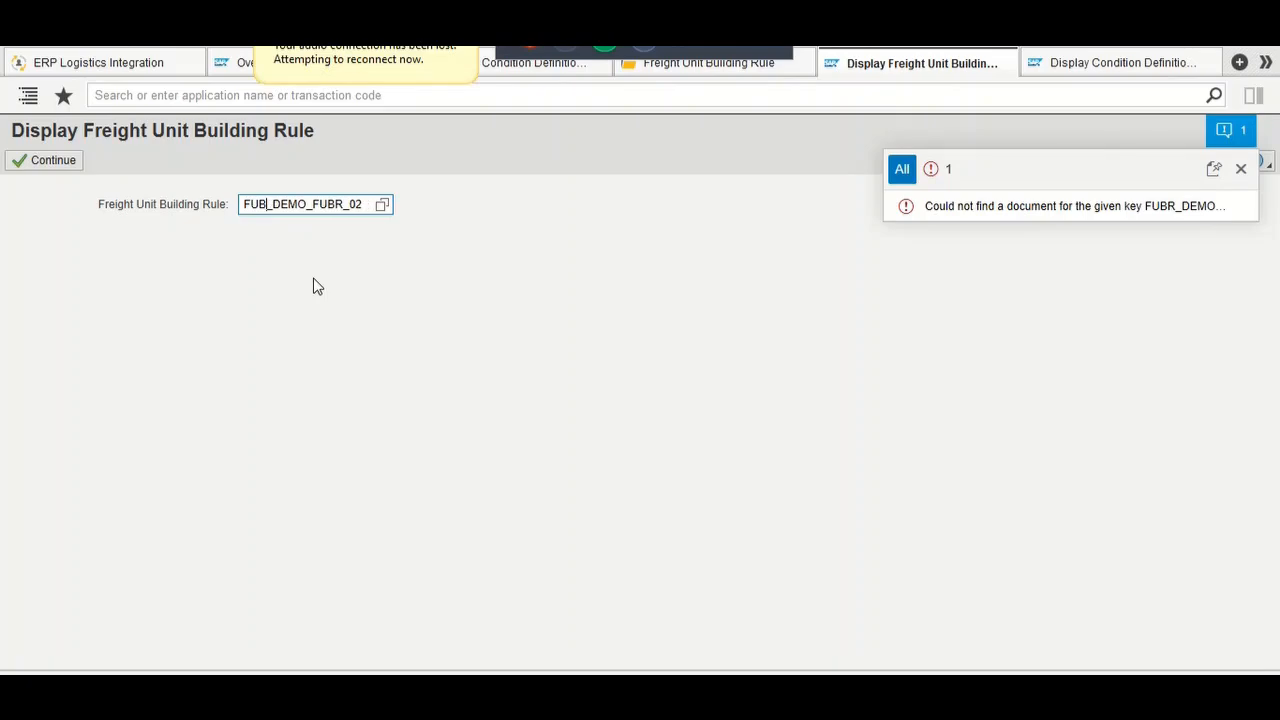
text(ZTM)
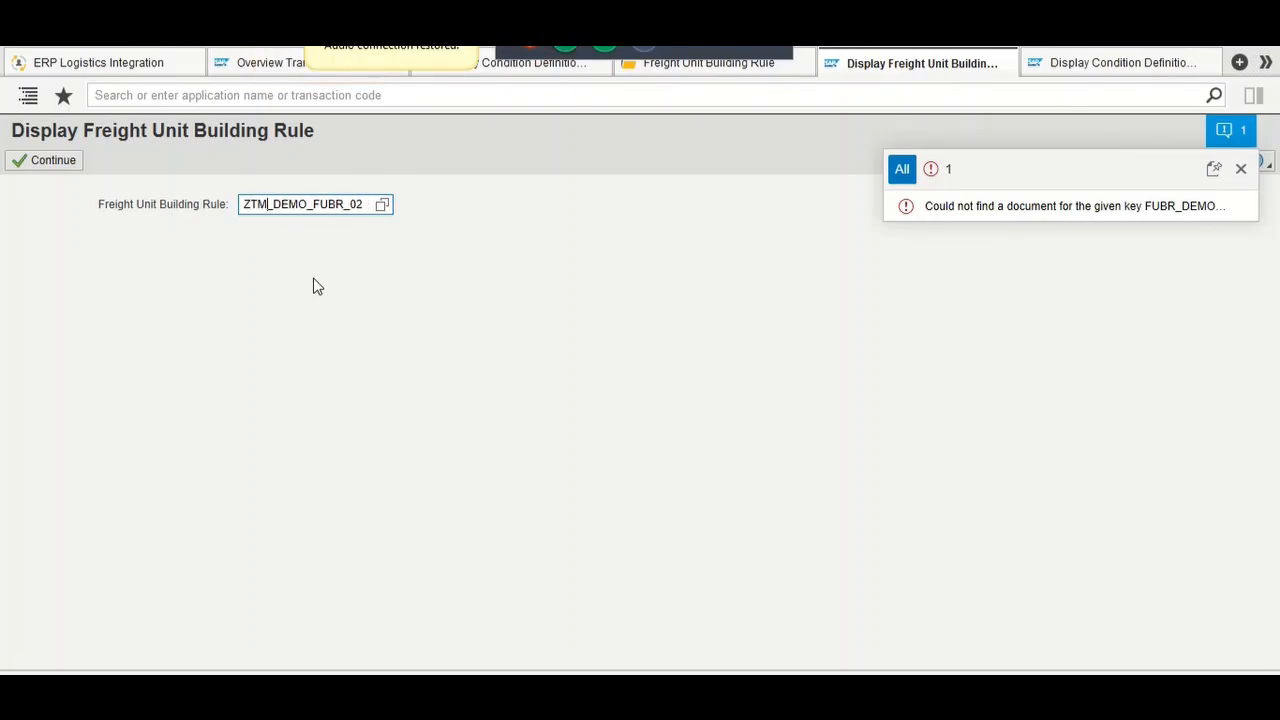
key(Return)
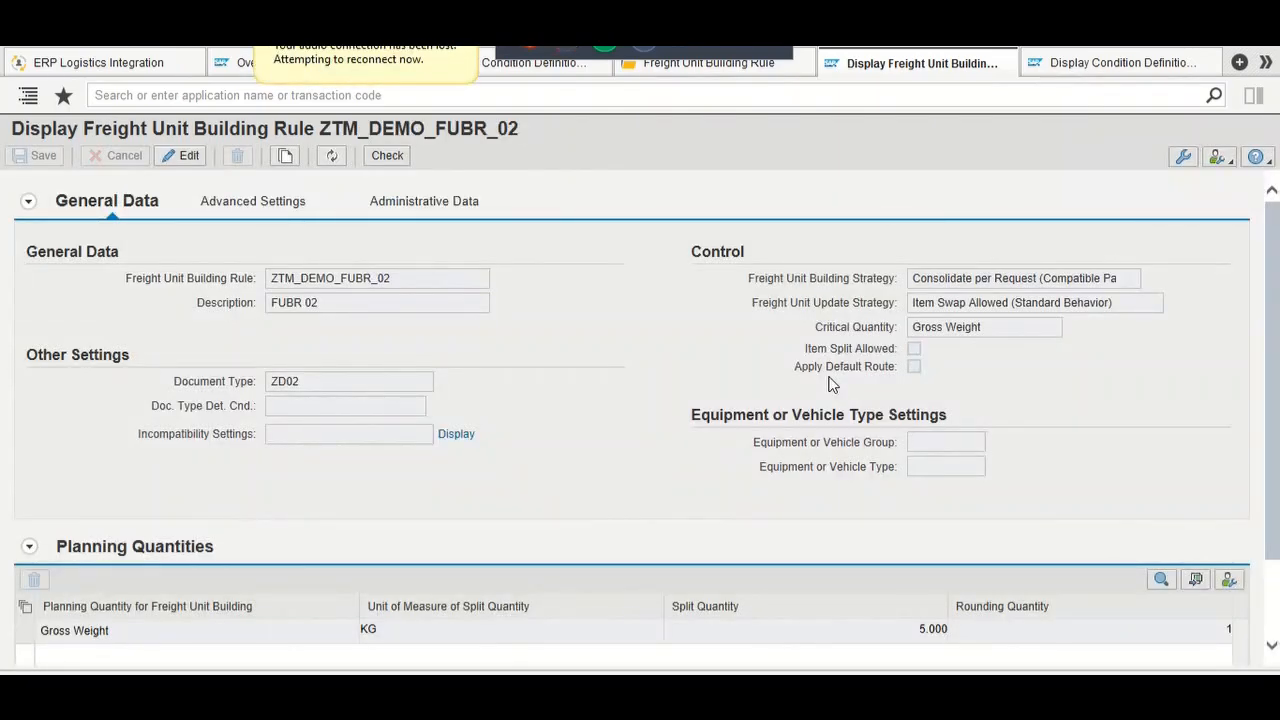
scroll(831, 380, down, 2)
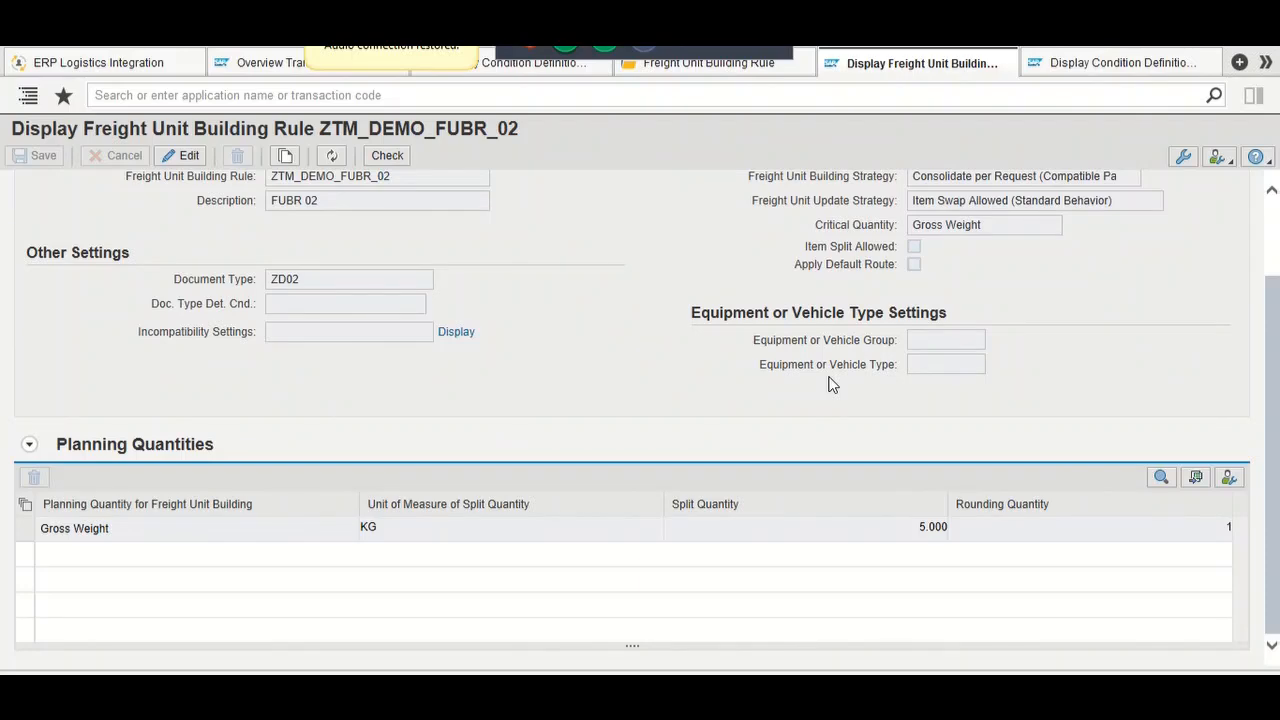
scroll(831, 385, up, 2)
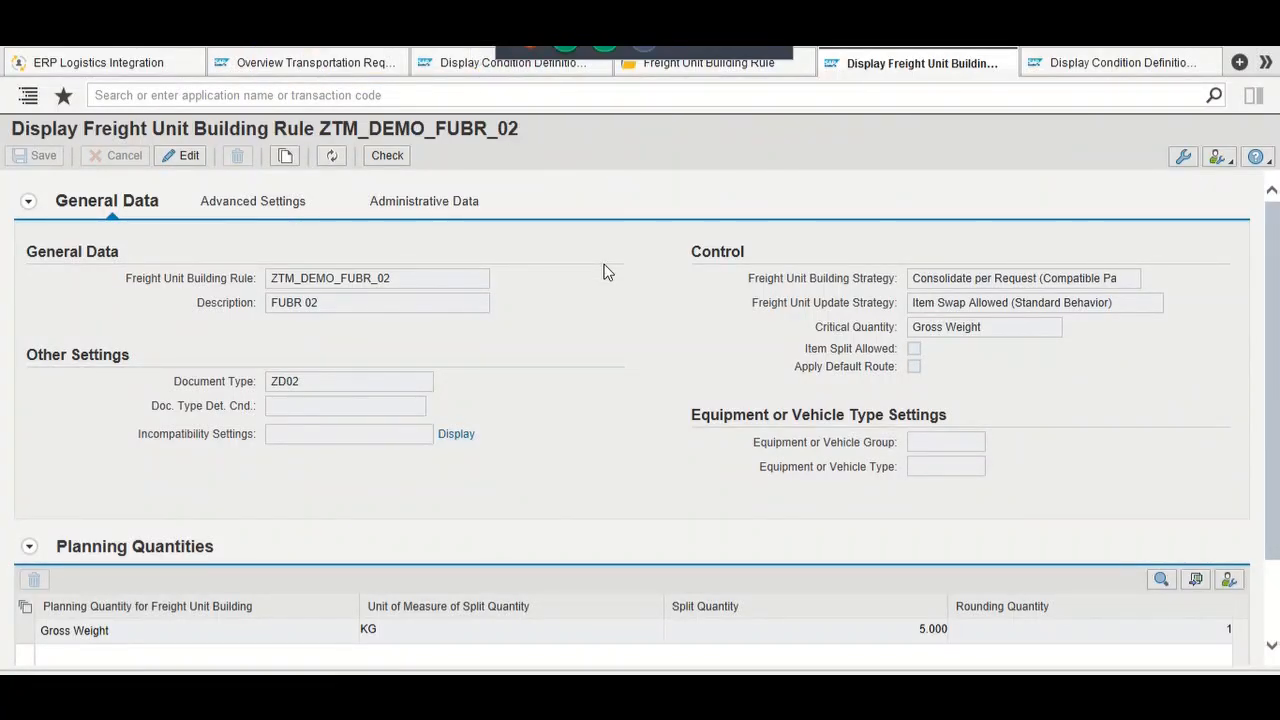
key(alt+Tab)
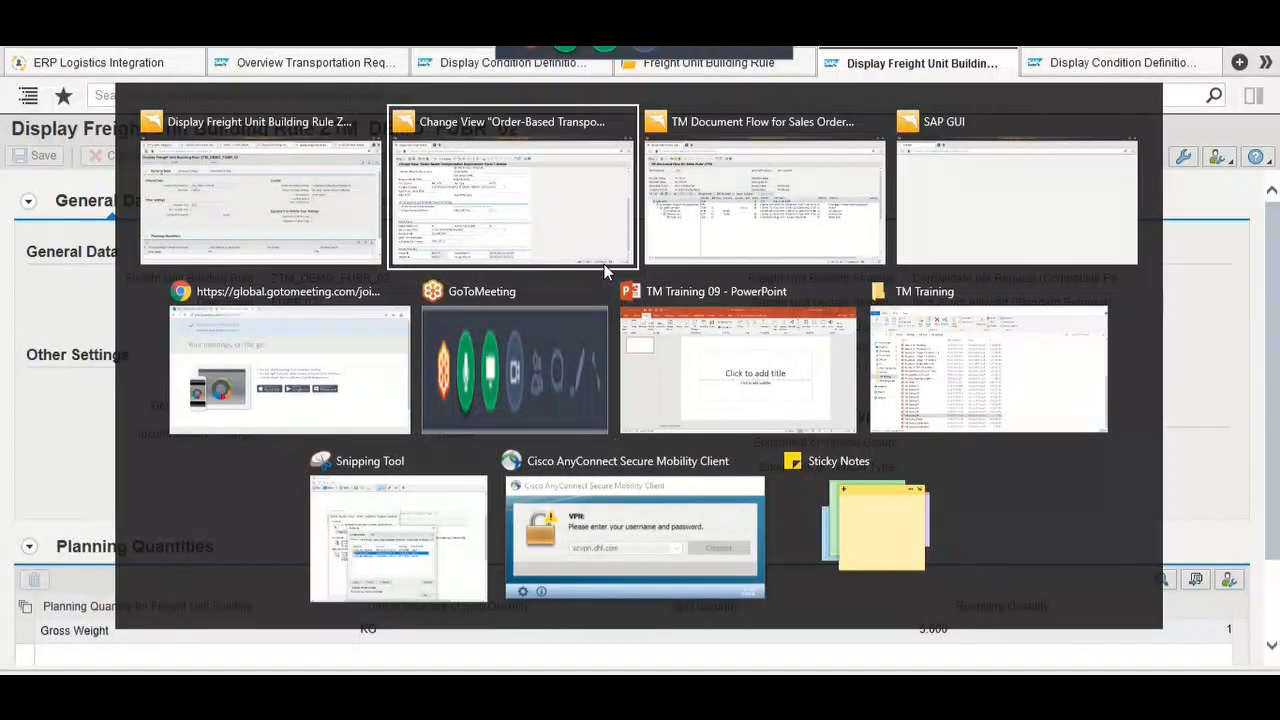
Step: Leave sales order 2759's document flow and open the document flow for sales order 1165
key(alt+Tab)
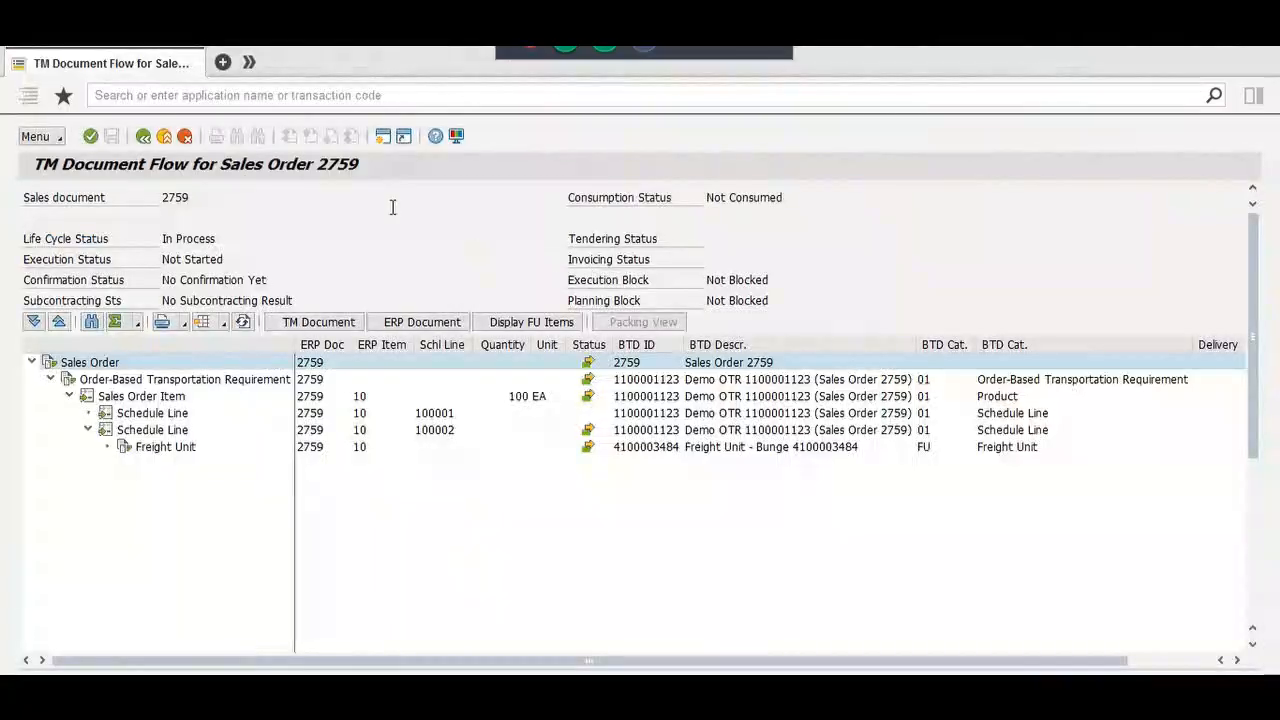
drag(162, 197, 195, 196)
click(200, 194)
click(143, 136)
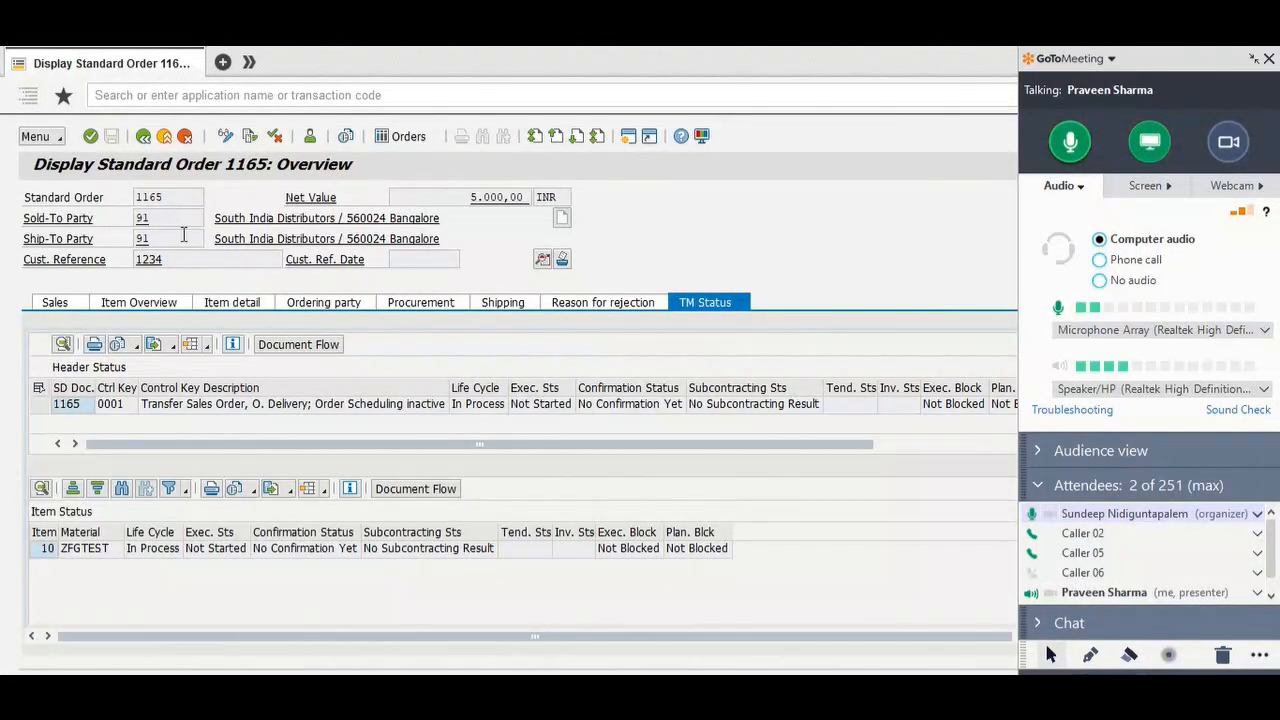
click(285, 346)
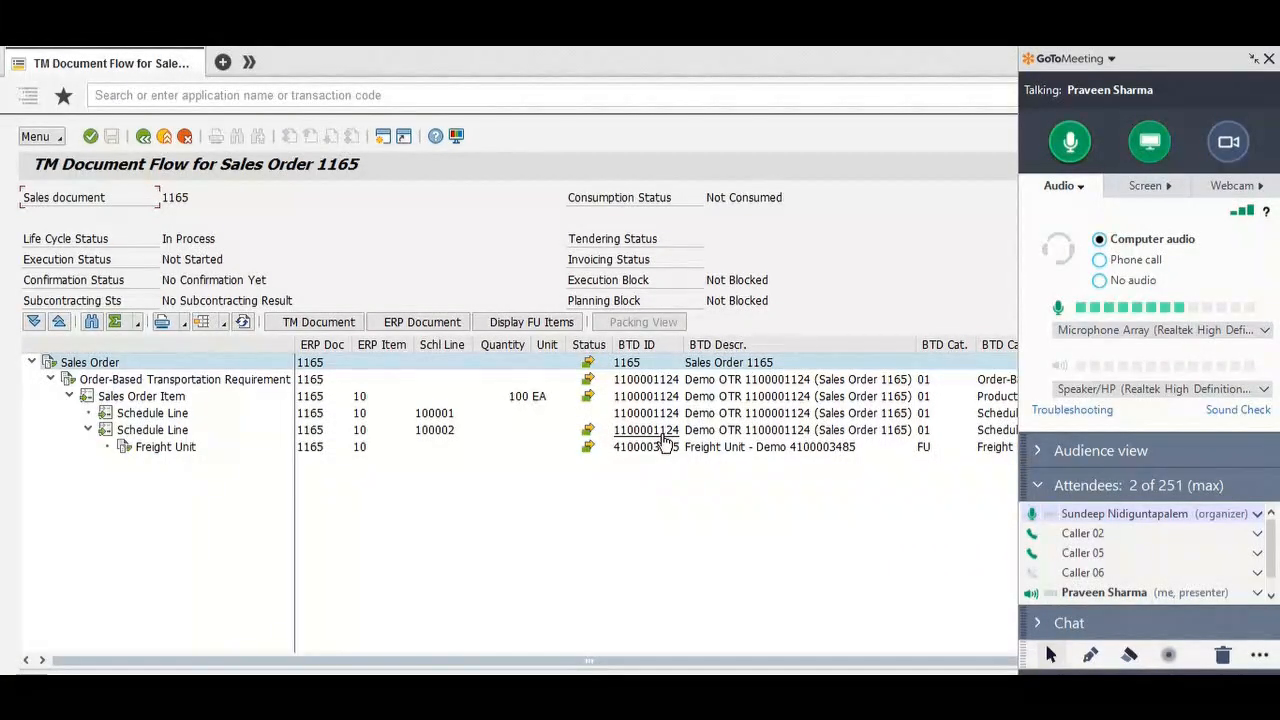
mouse_move(880, 698)
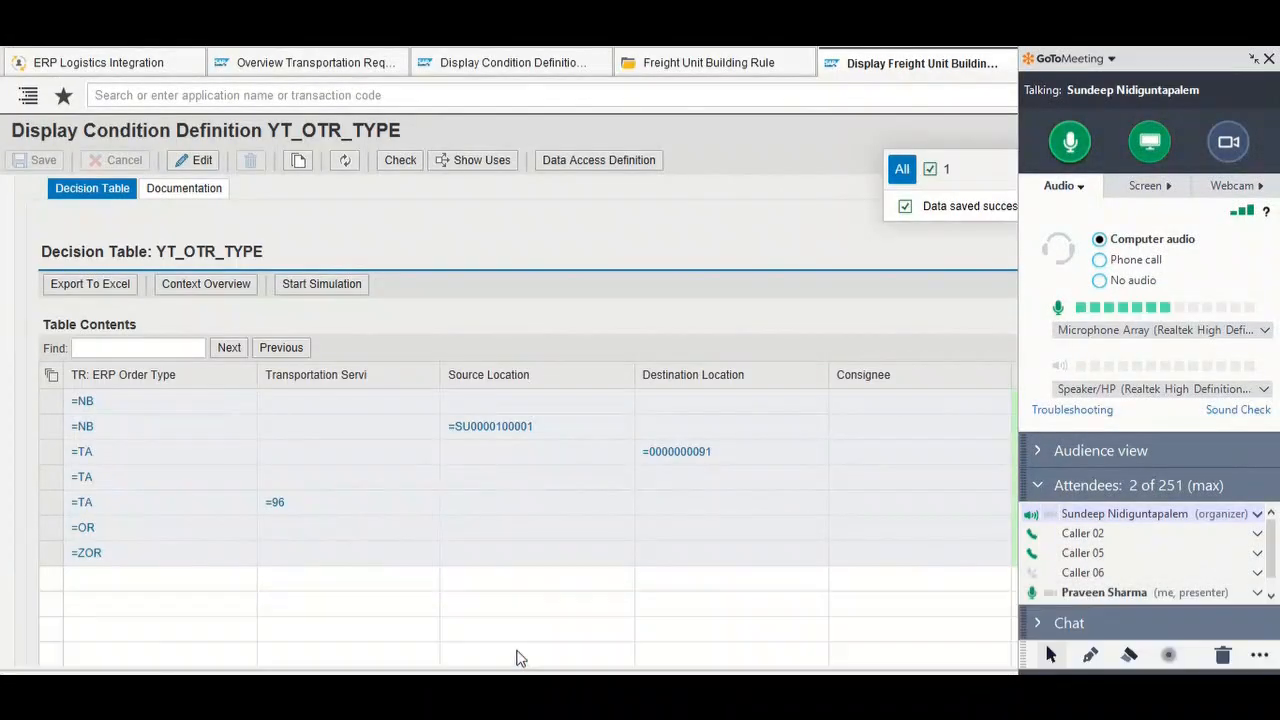
click(513, 62)
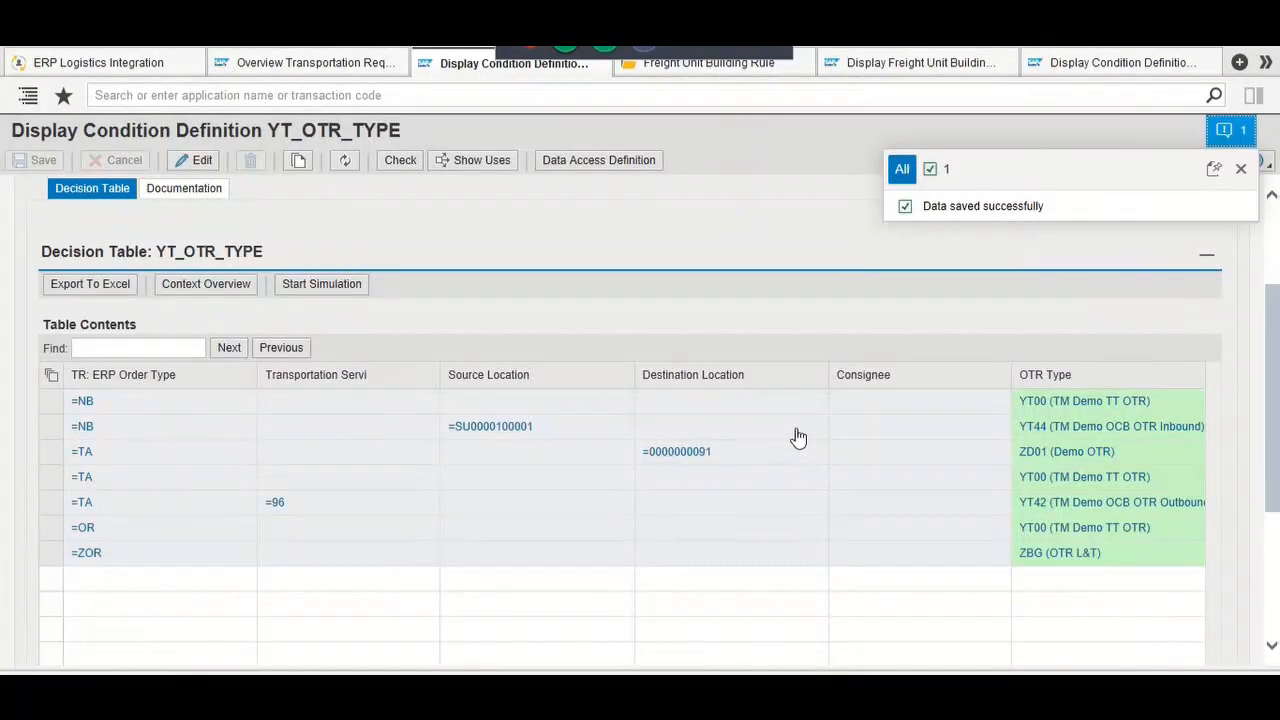
key(alt+Tab)
key(alt+Tab)
key(alt+Tab)
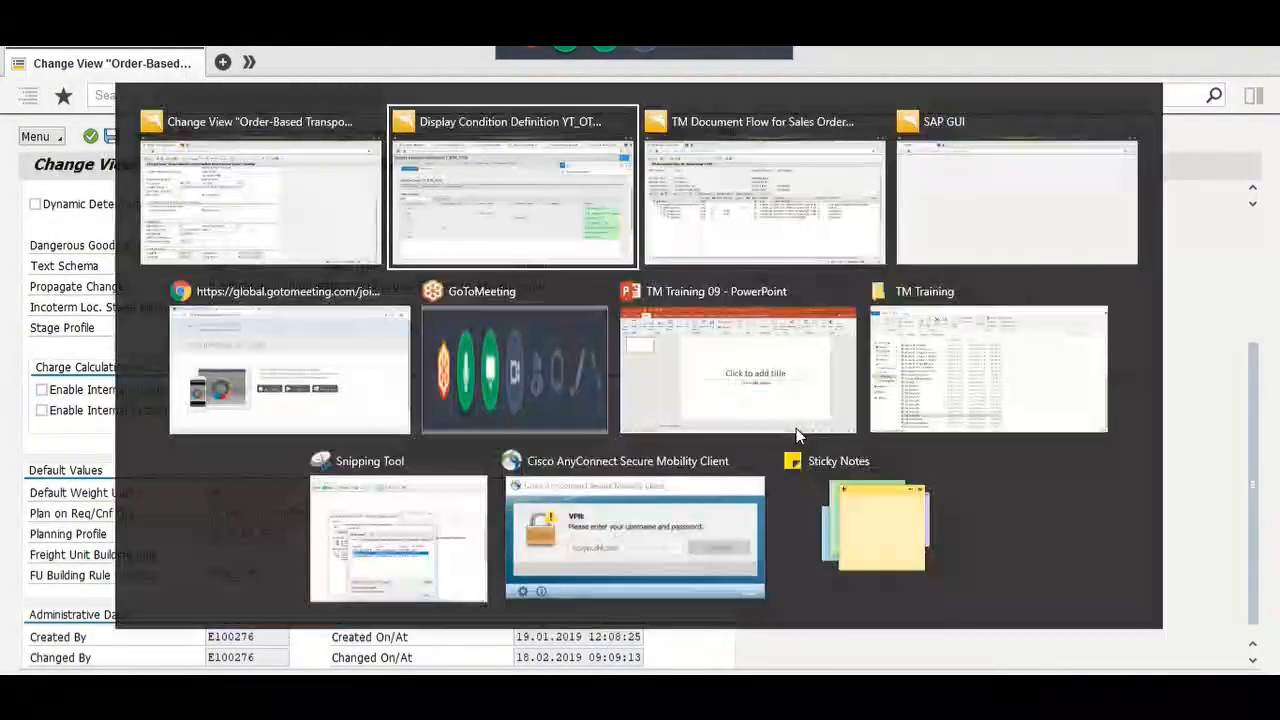
key(alt+Tab)
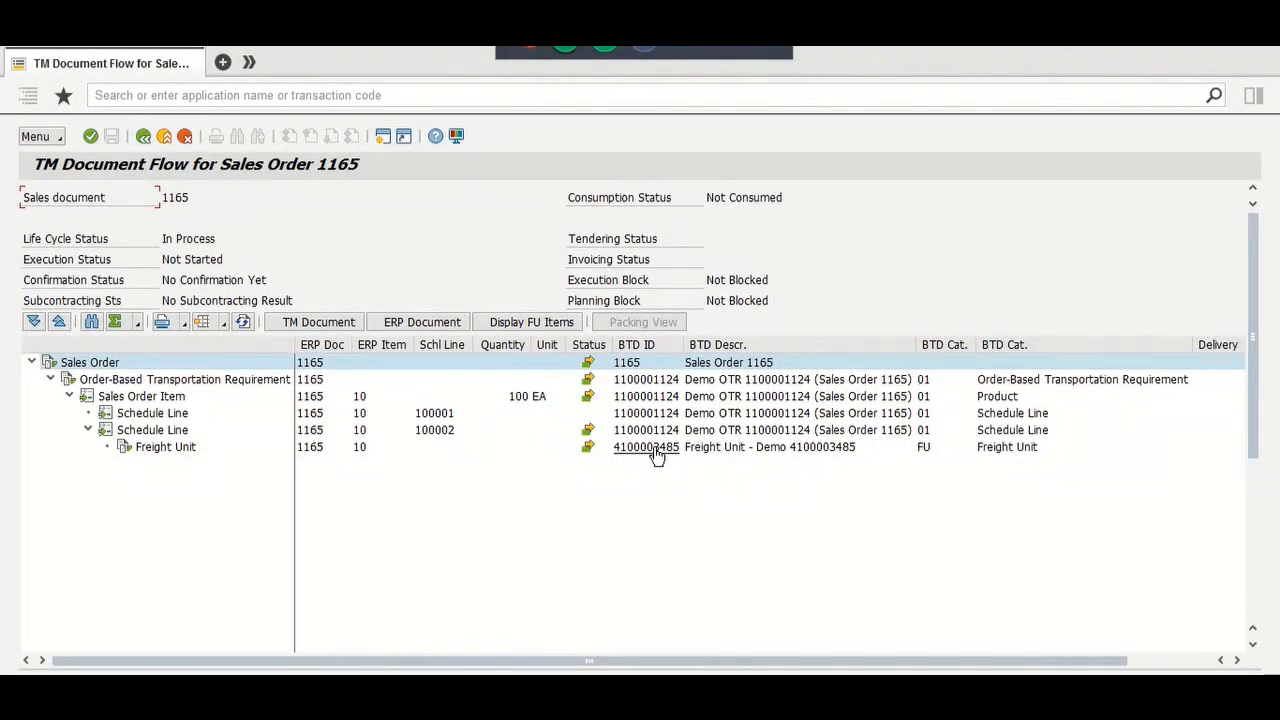
key(alt+Tab)
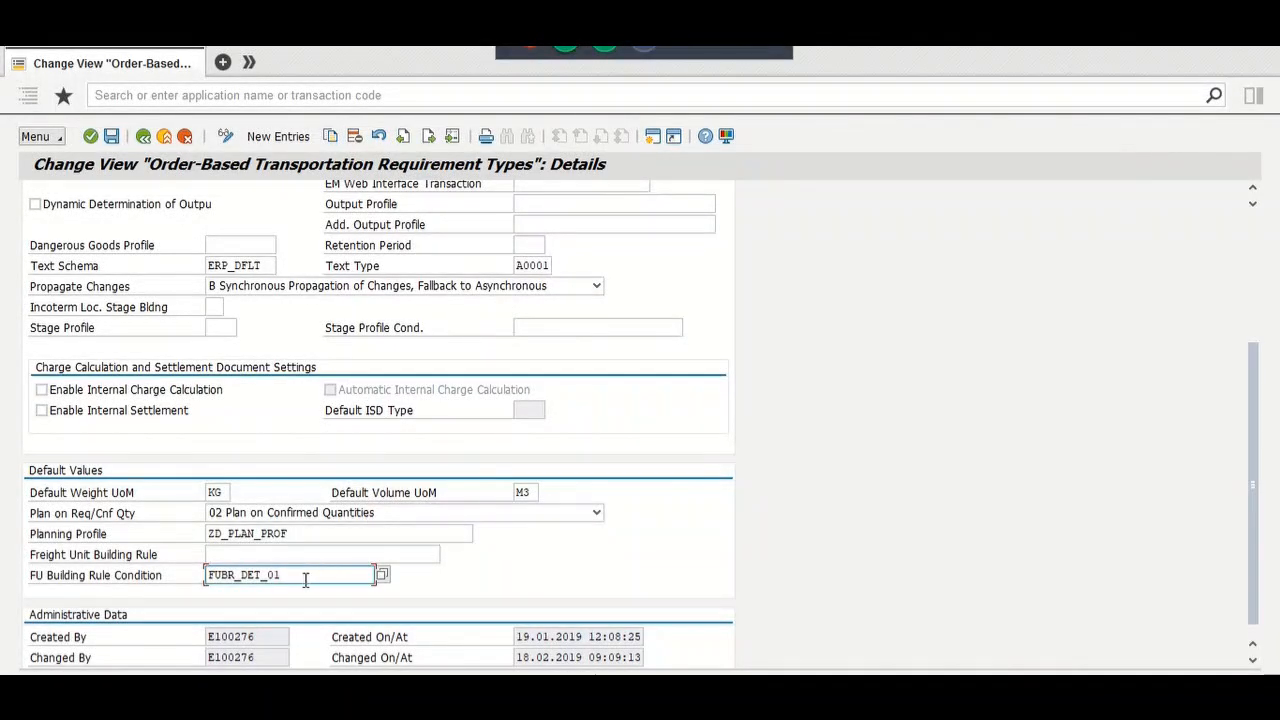
drag(305, 578, 207, 580)
key(alt+Tab)
key(alt+Tab)
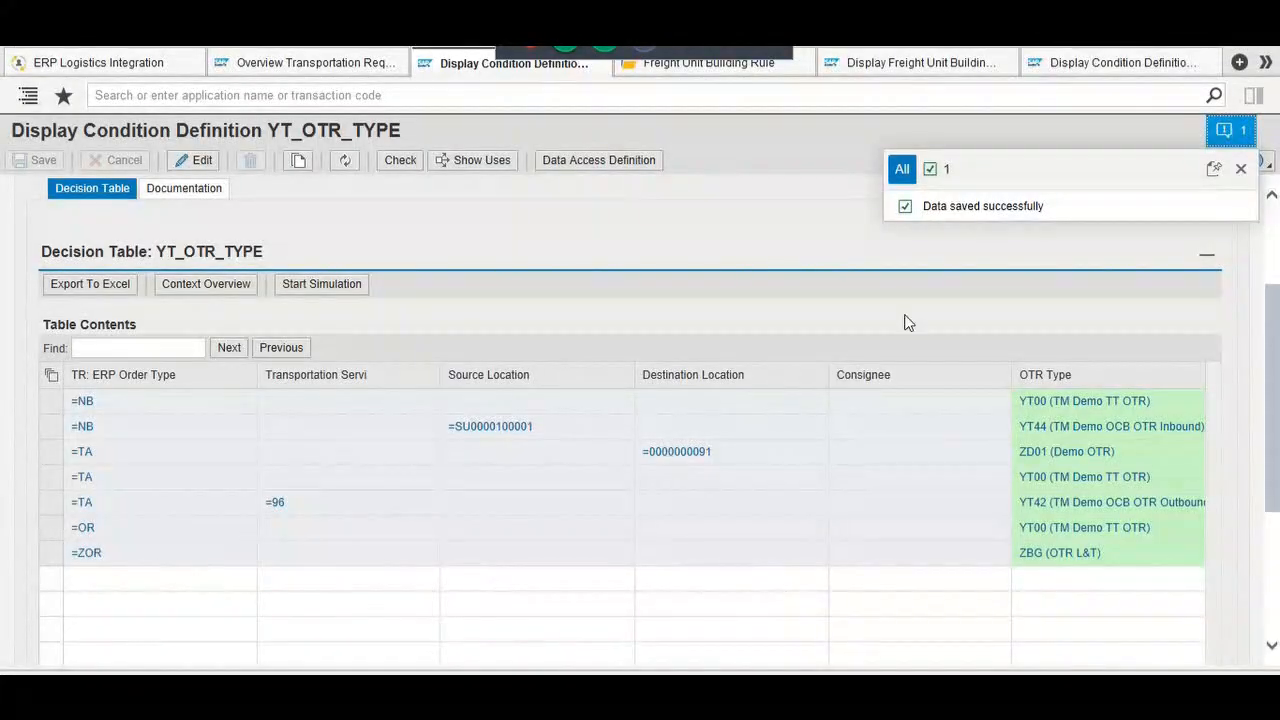
Step: Check the FUBR_DET_01 and ZTM_DEMO_FUBR_02 tabs, then return to the OTR type settings window
click(1241, 170)
click(1128, 66)
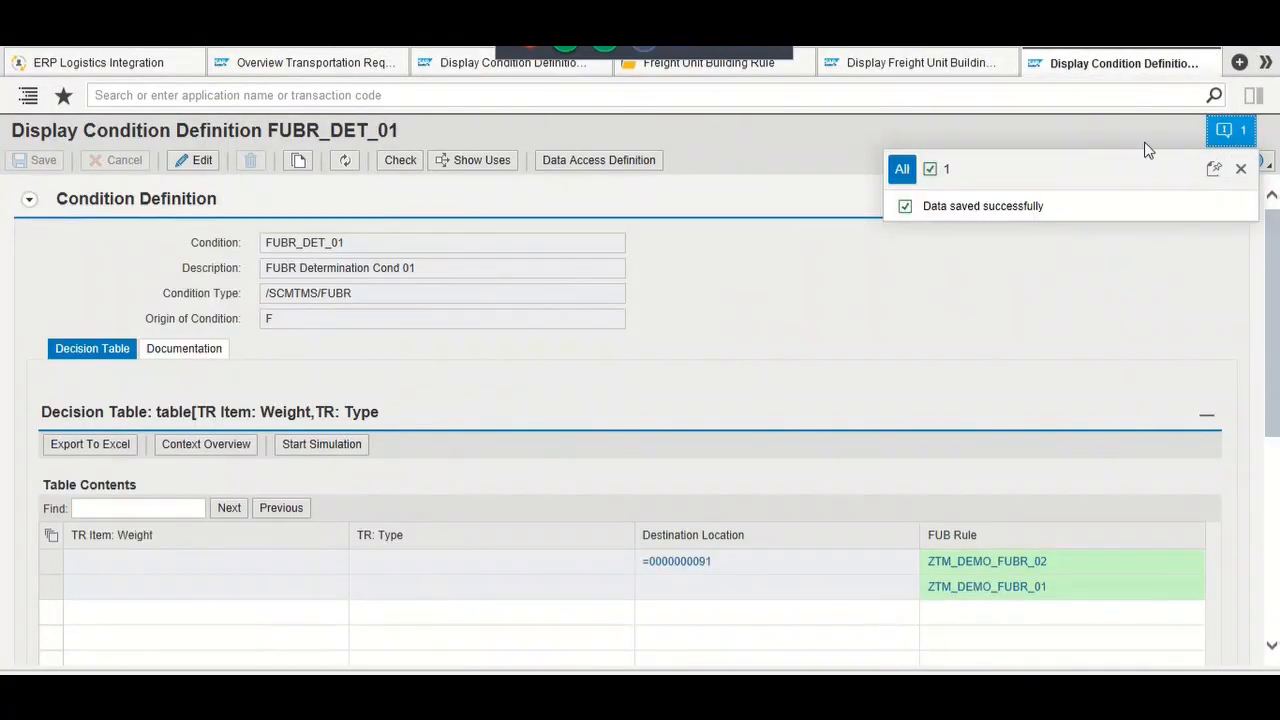
click(1241, 169)
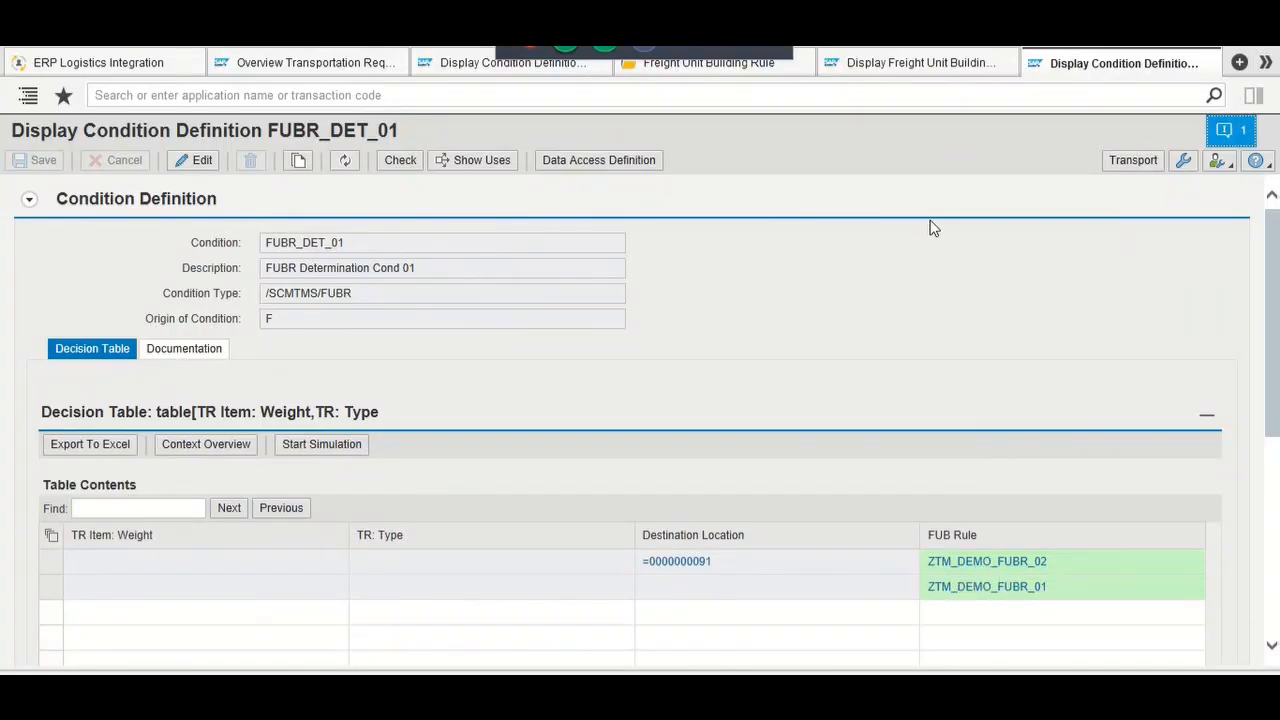
click(885, 65)
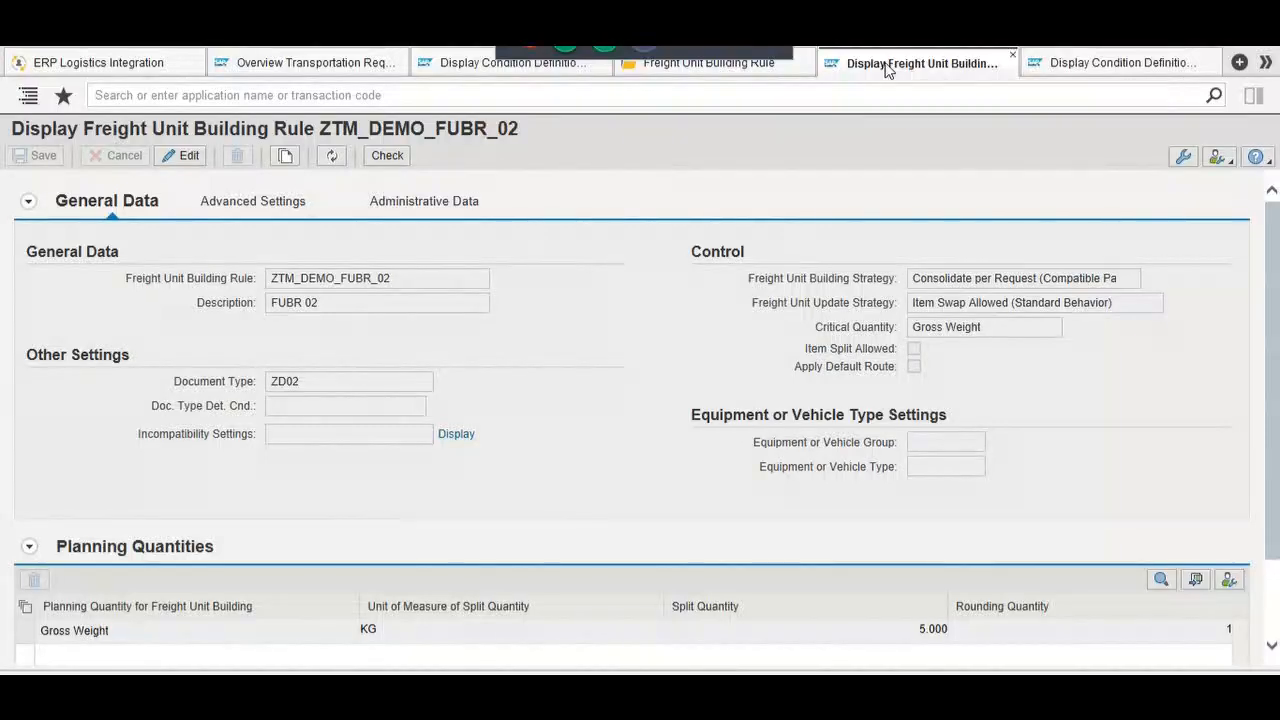
drag(320, 128, 511, 135)
click(522, 206)
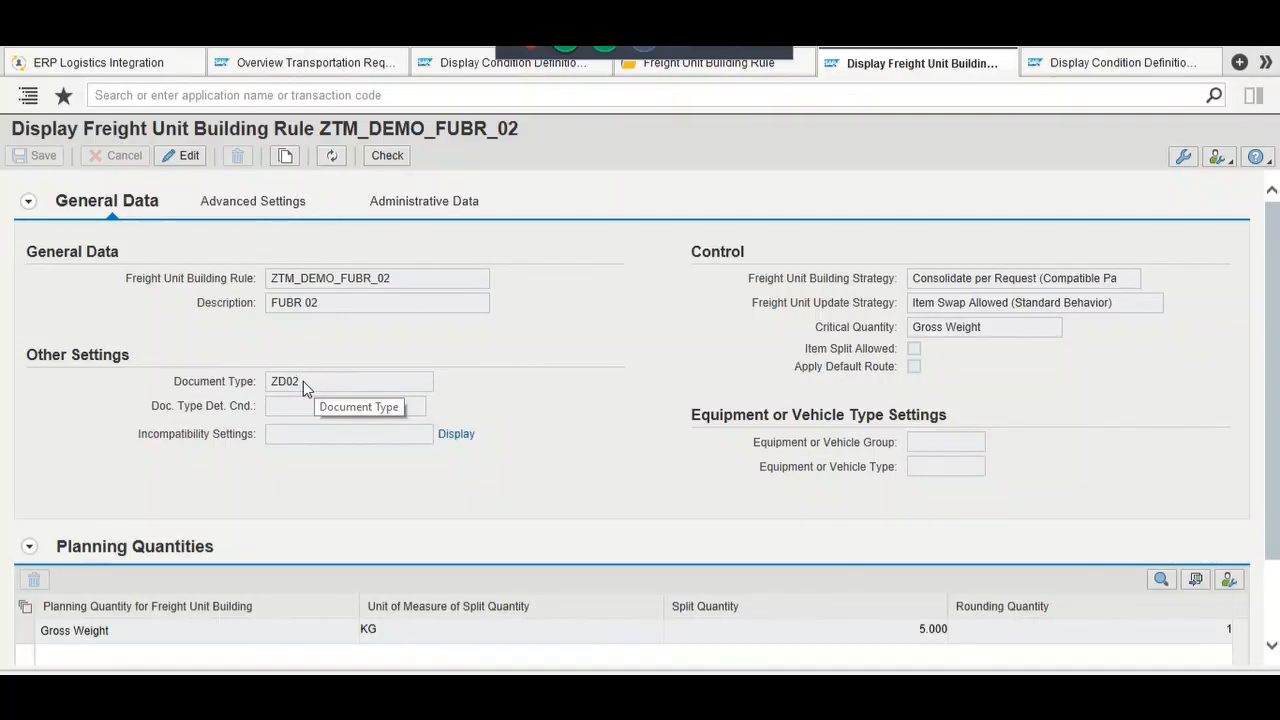
double_click(276, 390)
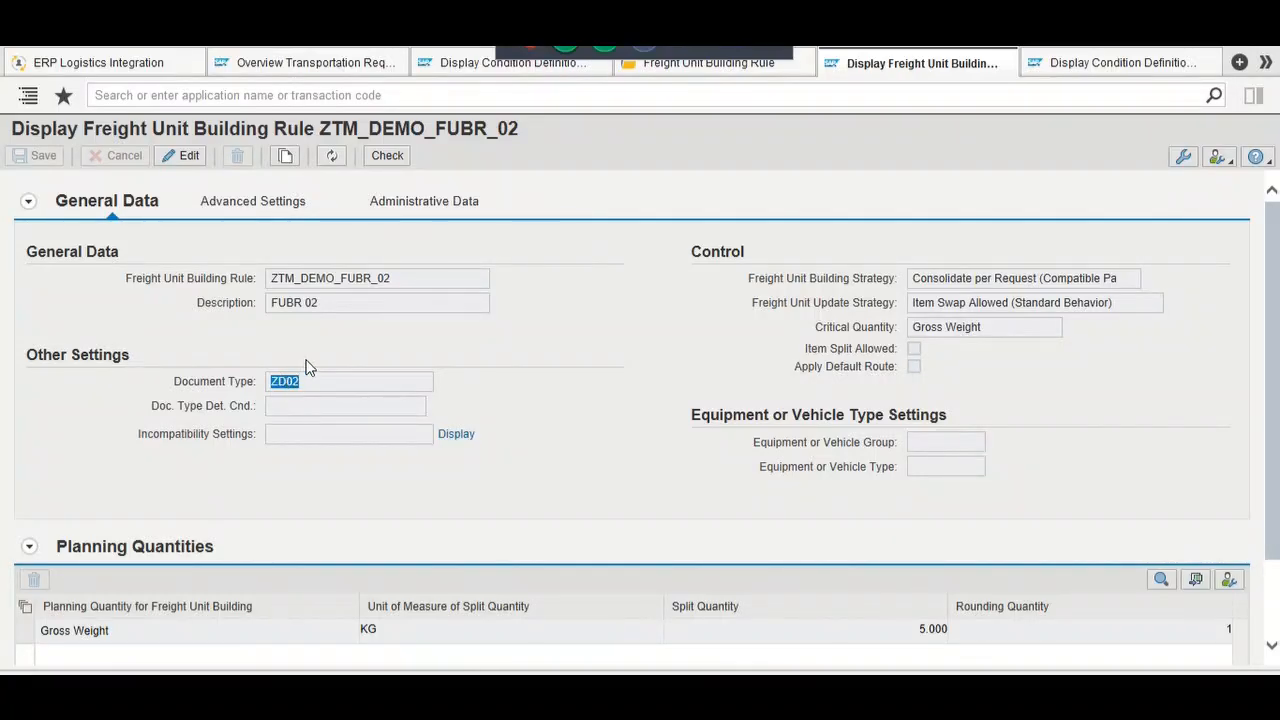
key(alt+Tab)
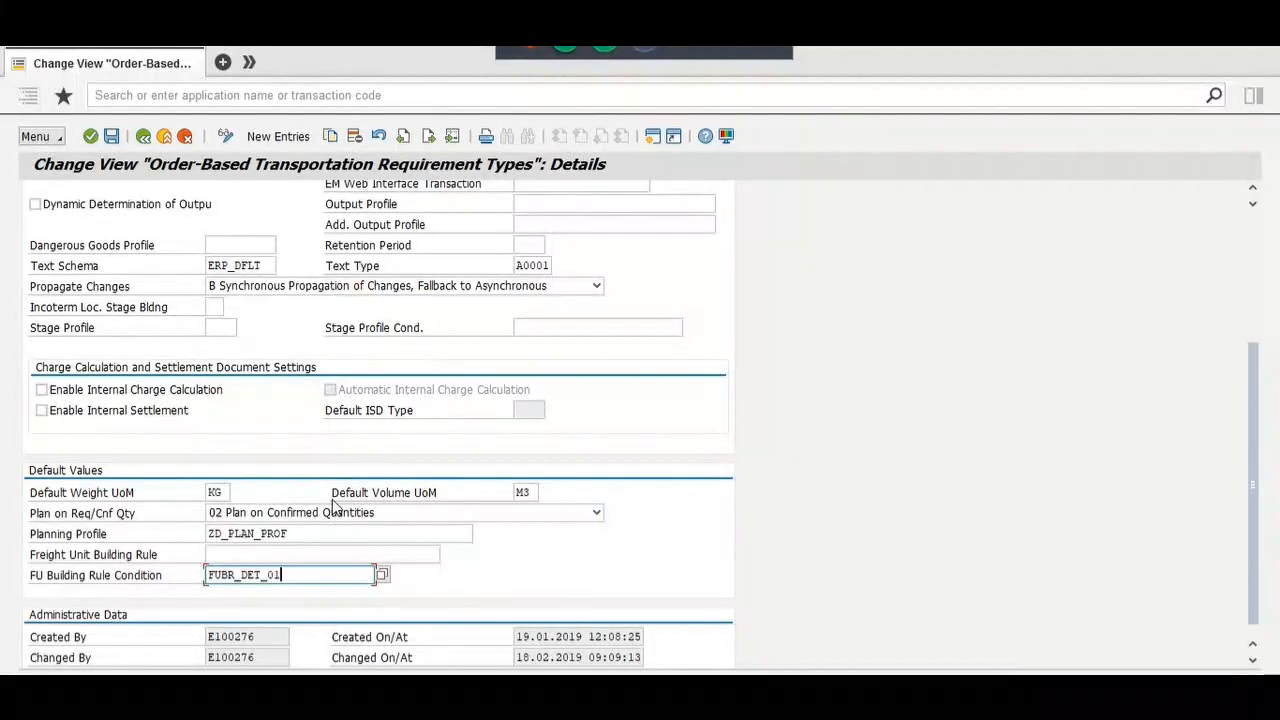
Step: Go back from the TM document flow to order 1165, review its Sales data, then return to rule ZTM_DEMO_FUBR_02
key(alt+Tab)
key(alt+Tab)
key(alt+Tab)
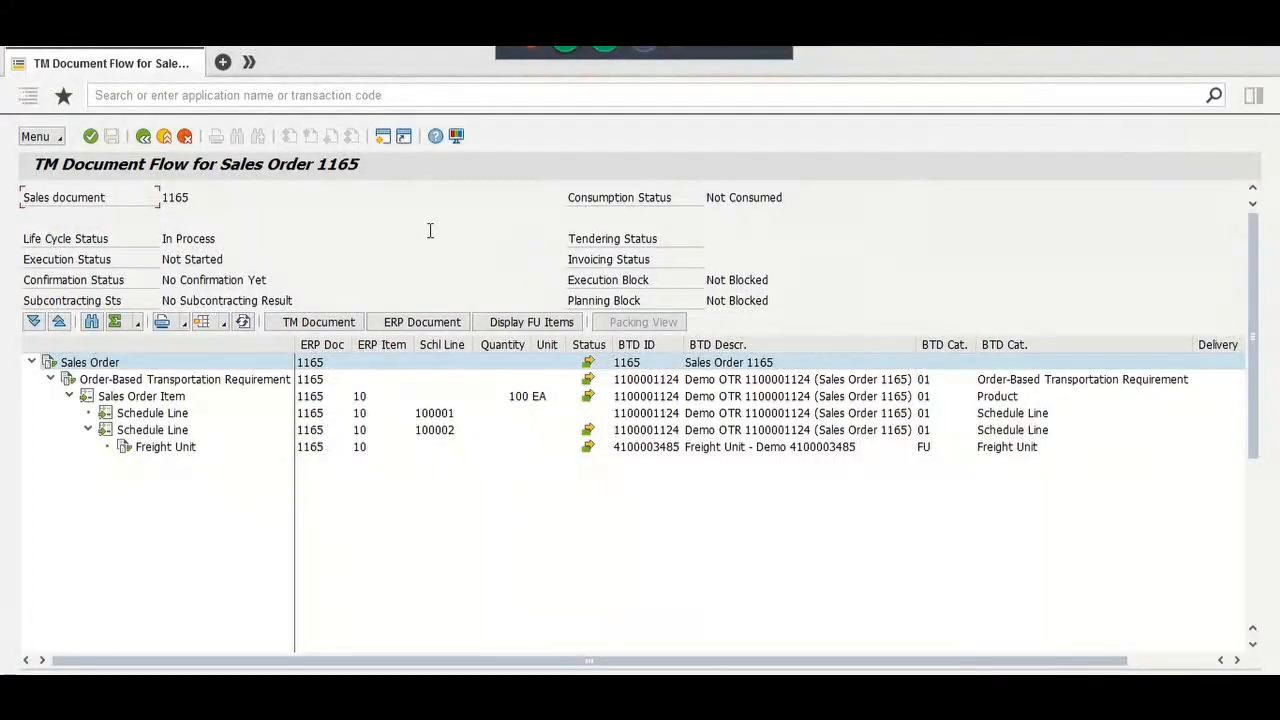
click(143, 136)
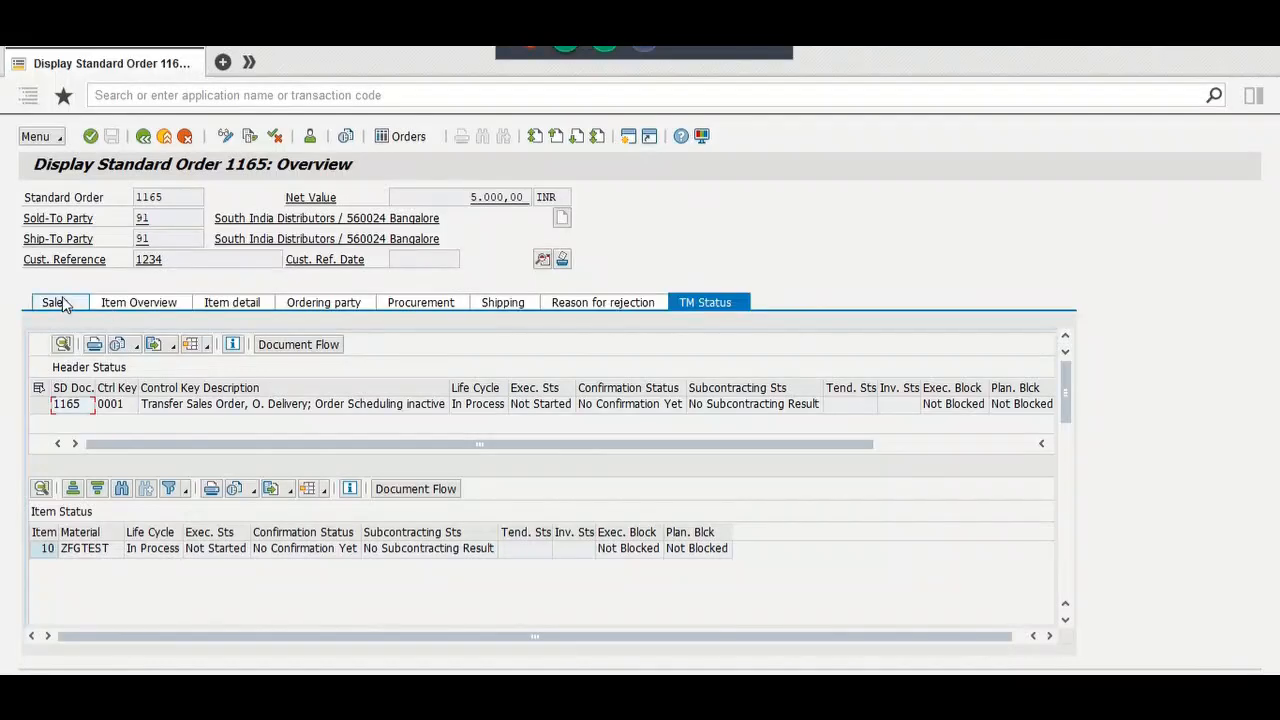
click(55, 302)
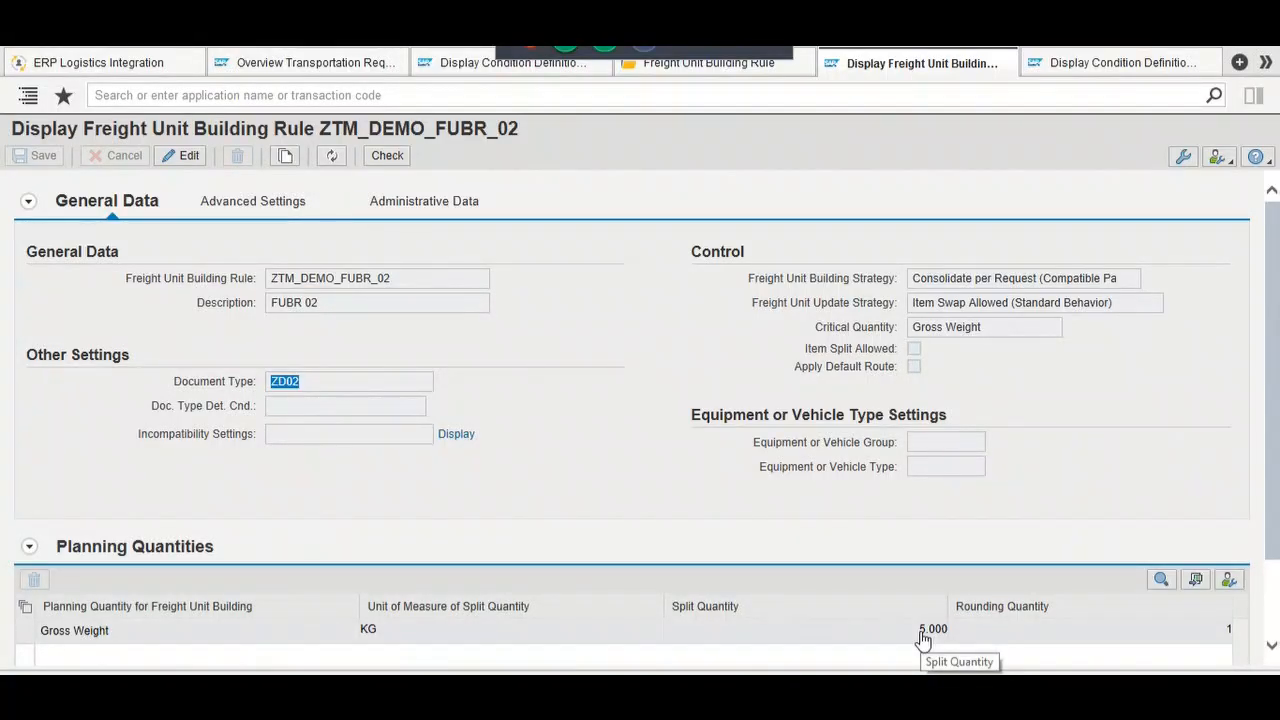
click(812, 513)
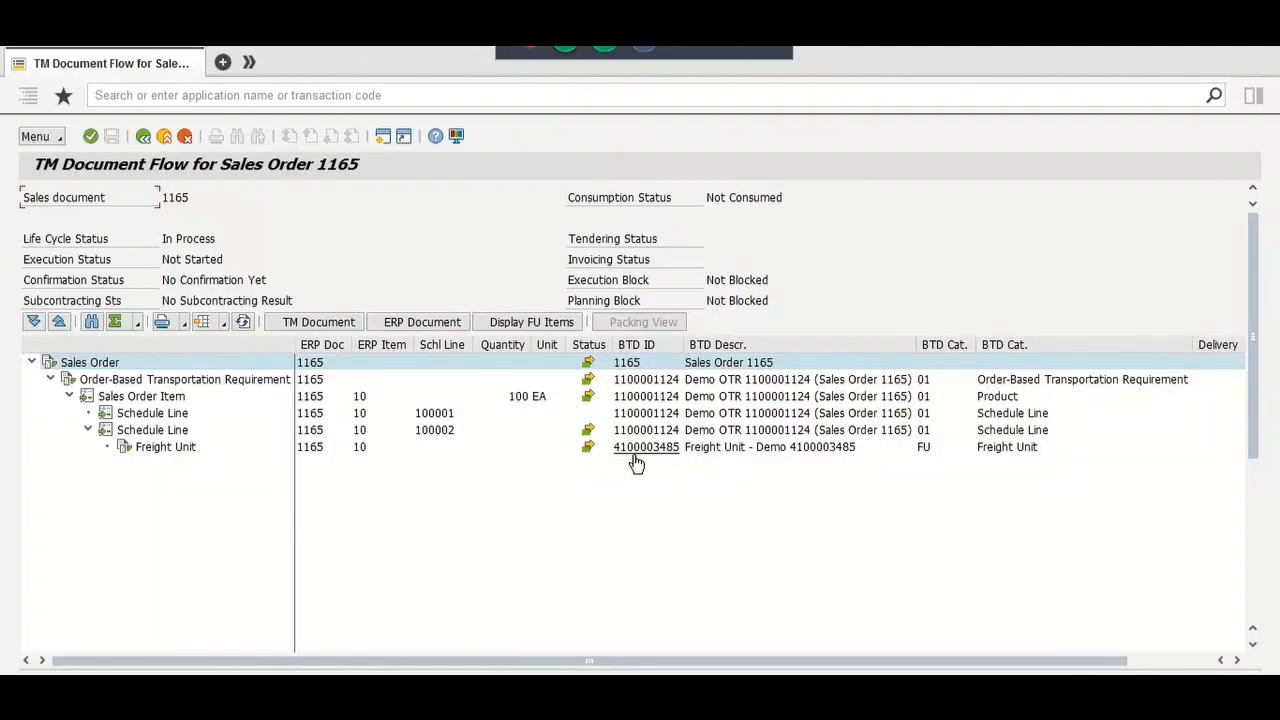
key(alt+Tab)
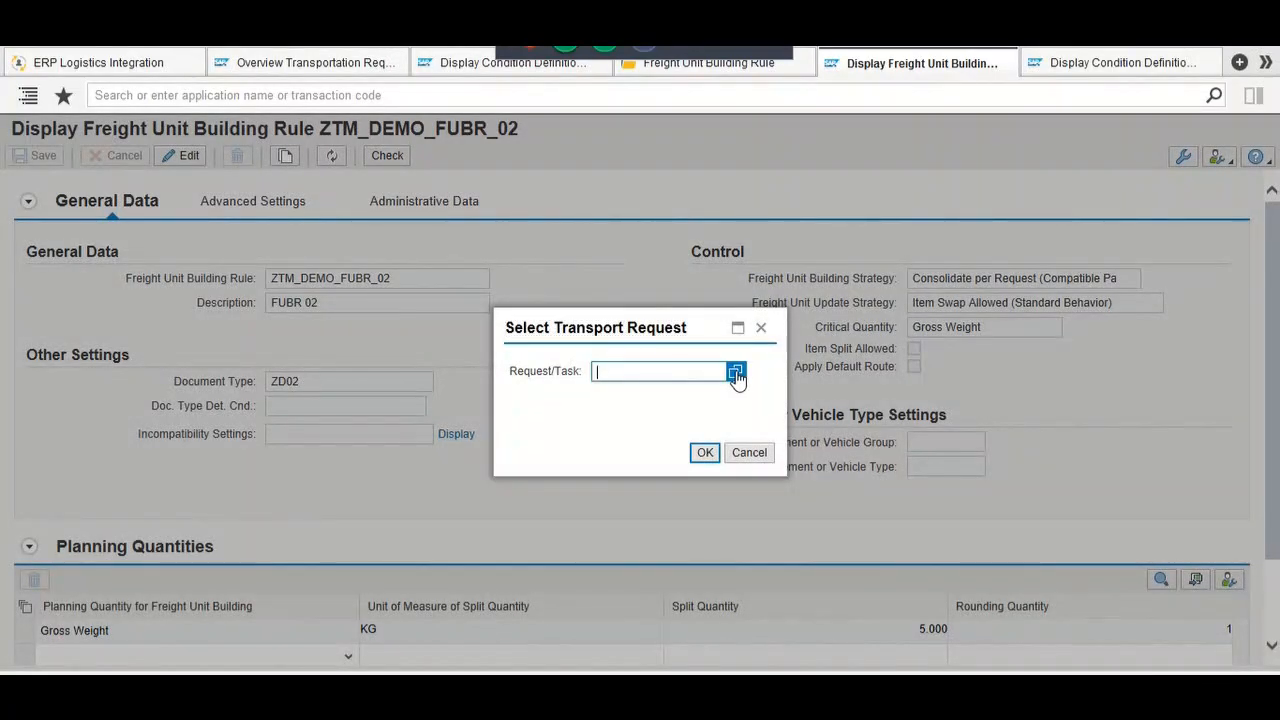
Step: Under transport request E95K900399, tick Item Split Allowed in ZTM_DEMO_FUBR_02 and save
click(736, 372)
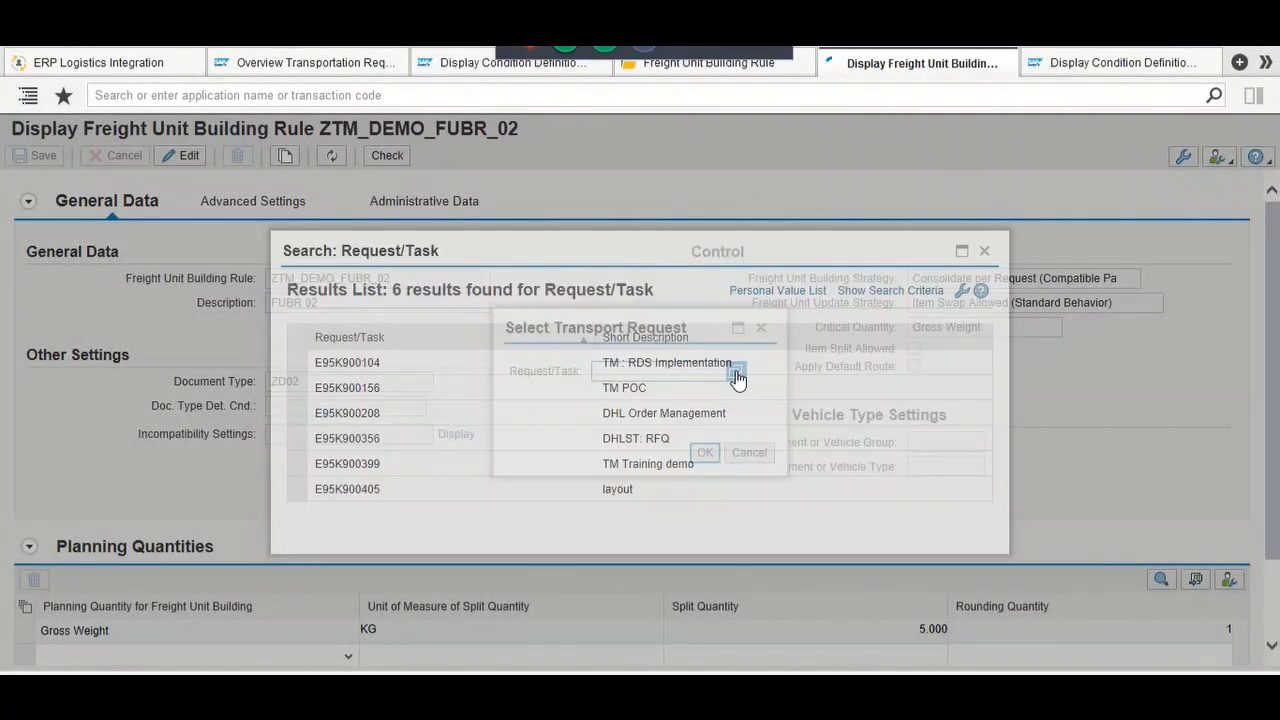
click(676, 477)
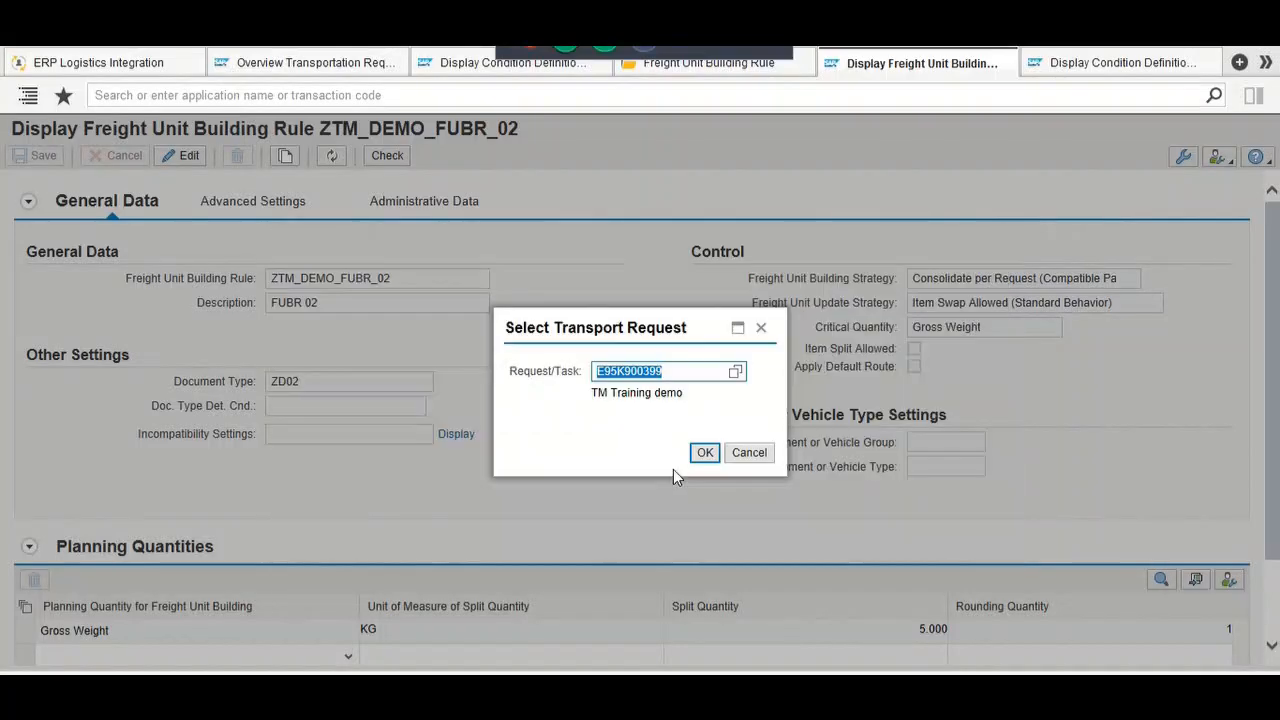
click(705, 455)
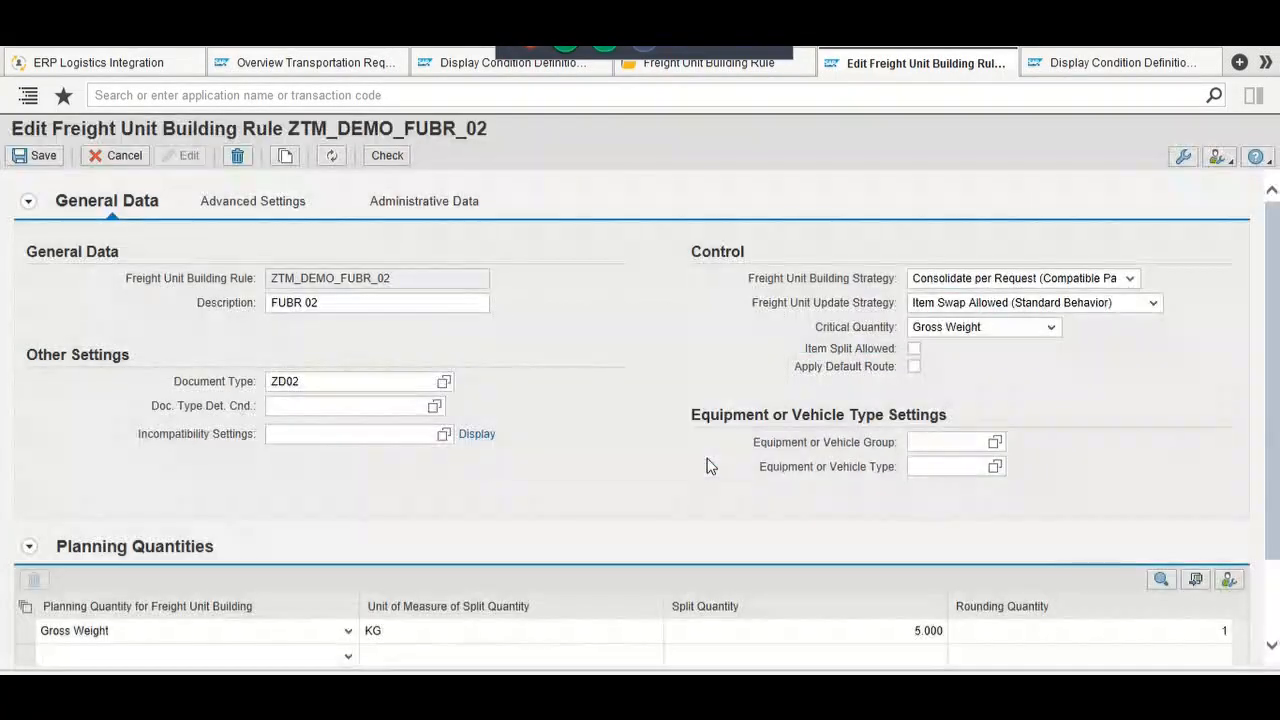
click(914, 349)
click(40, 155)
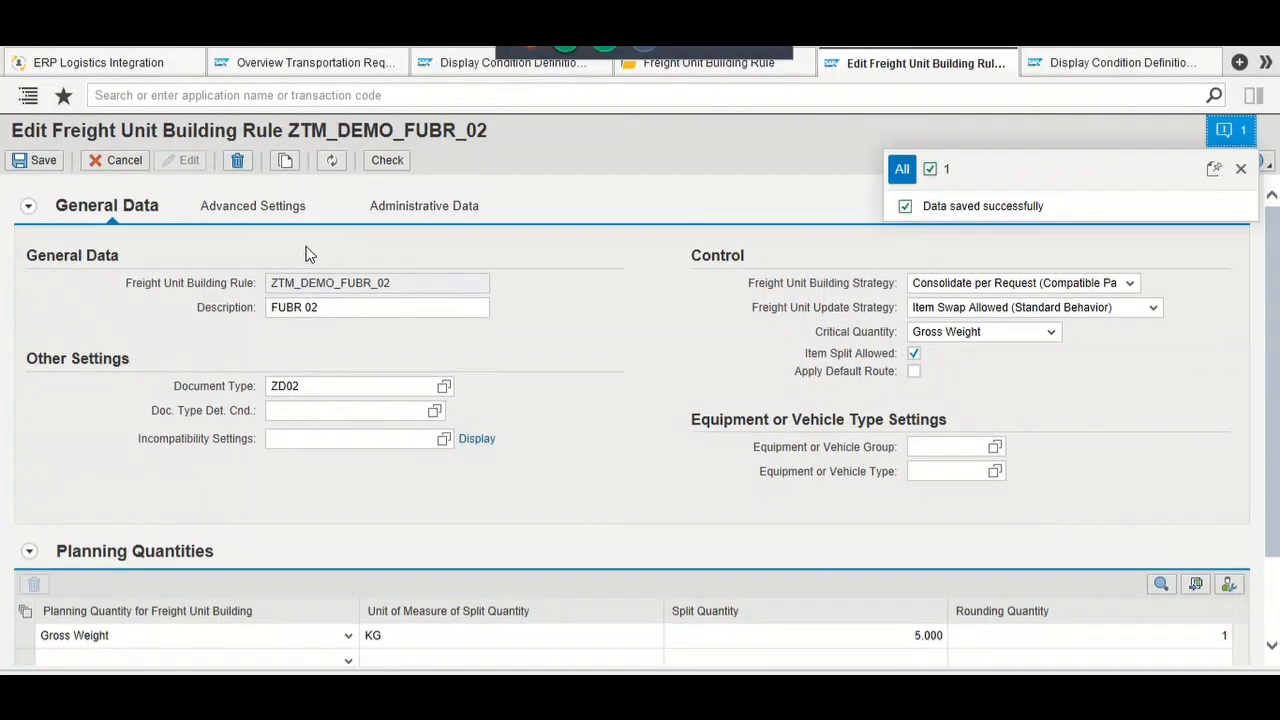
Step: Exit rule edit mode and return to the order 1165 overview with its Sales Document menu
click(125, 160)
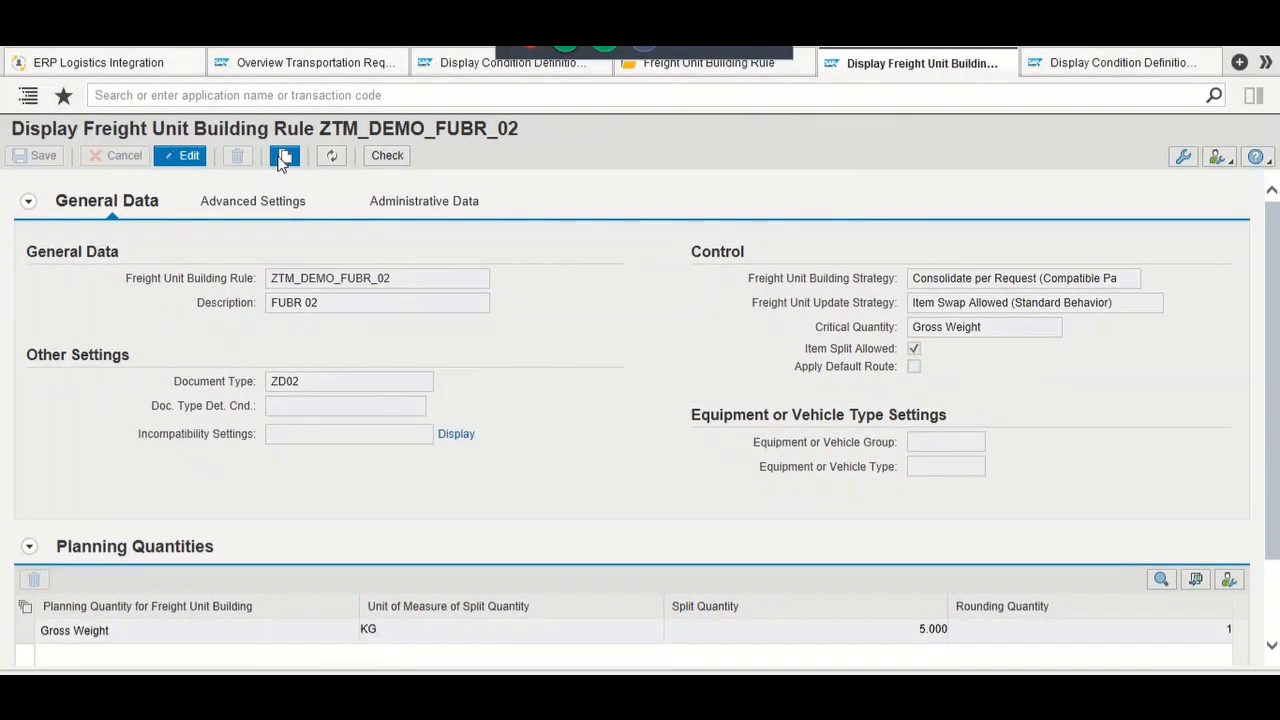
key(alt+Tab)
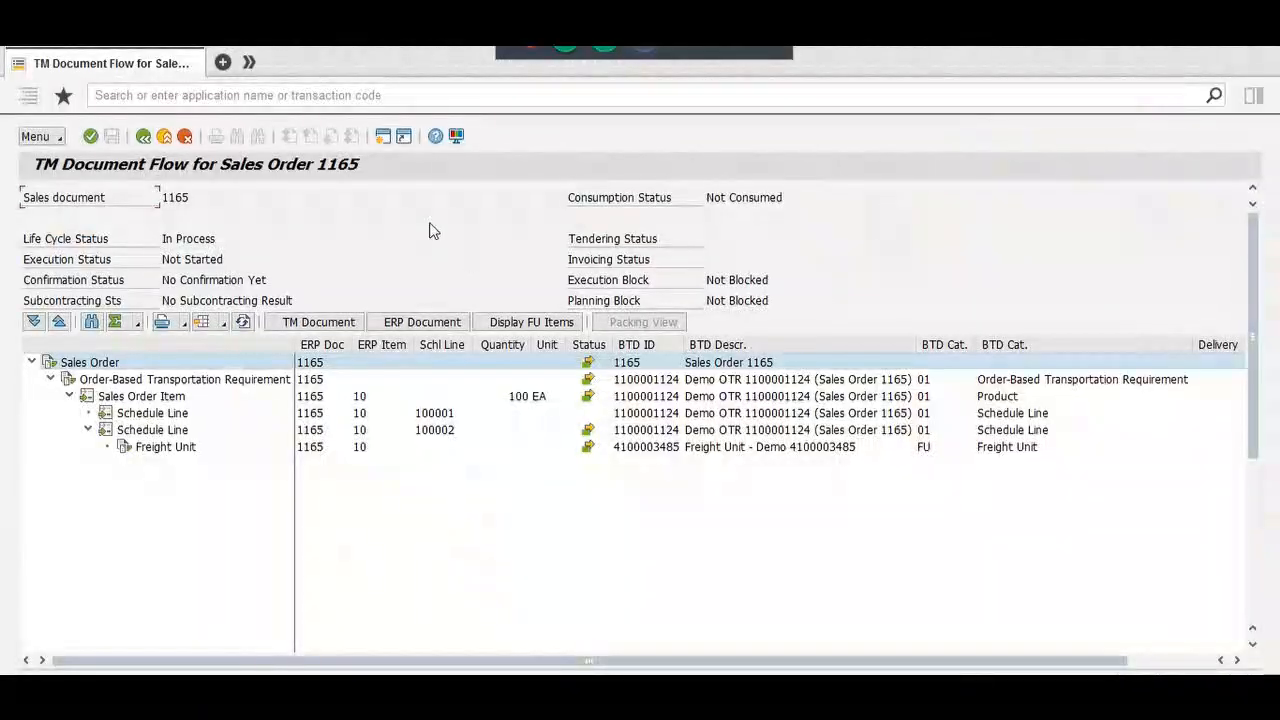
click(168, 197)
click(143, 136)
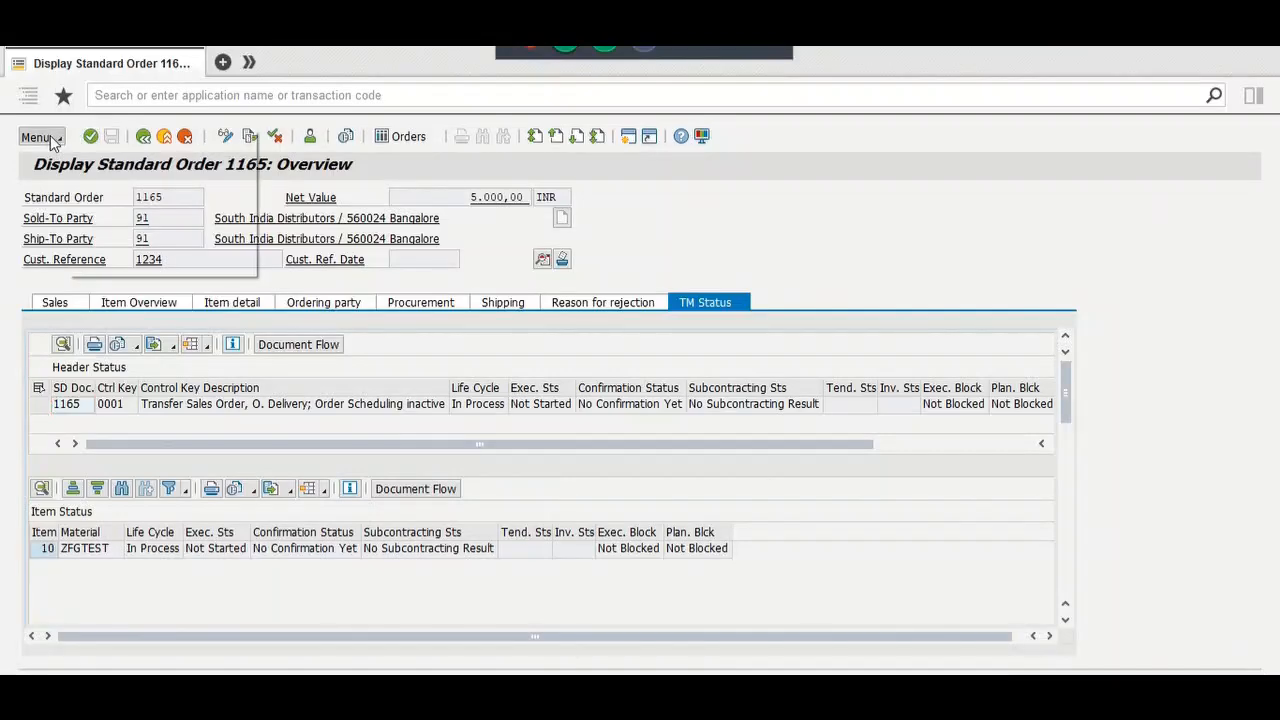
click(38, 137)
Step: Create a new sales order with reference to order 1165
mouse_move(113, 150)
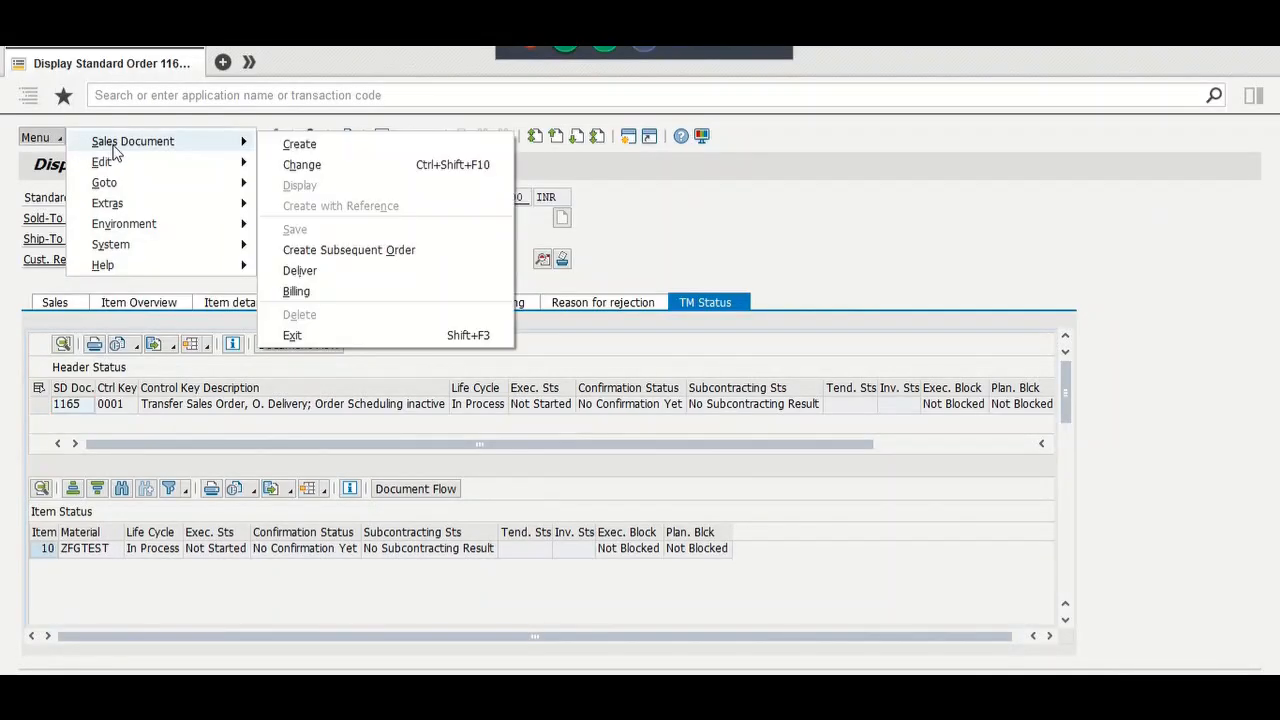
click(299, 145)
click(316, 136)
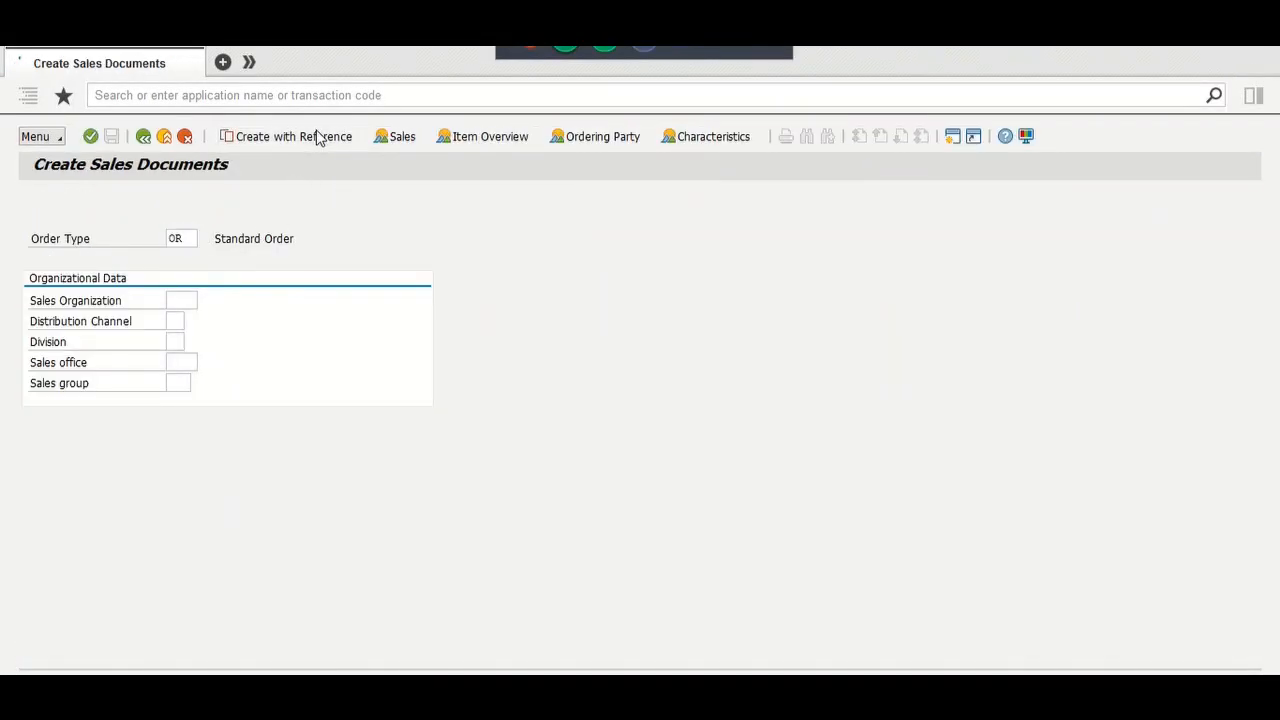
click(238, 320)
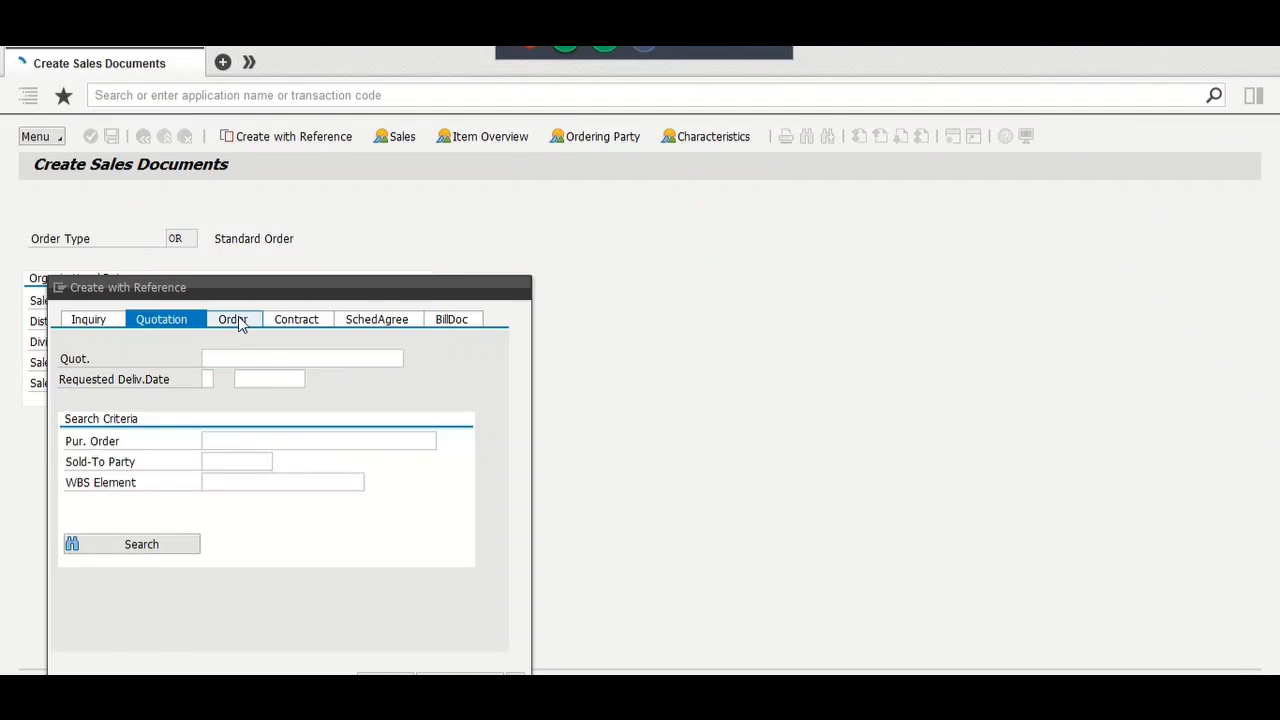
text(1165)
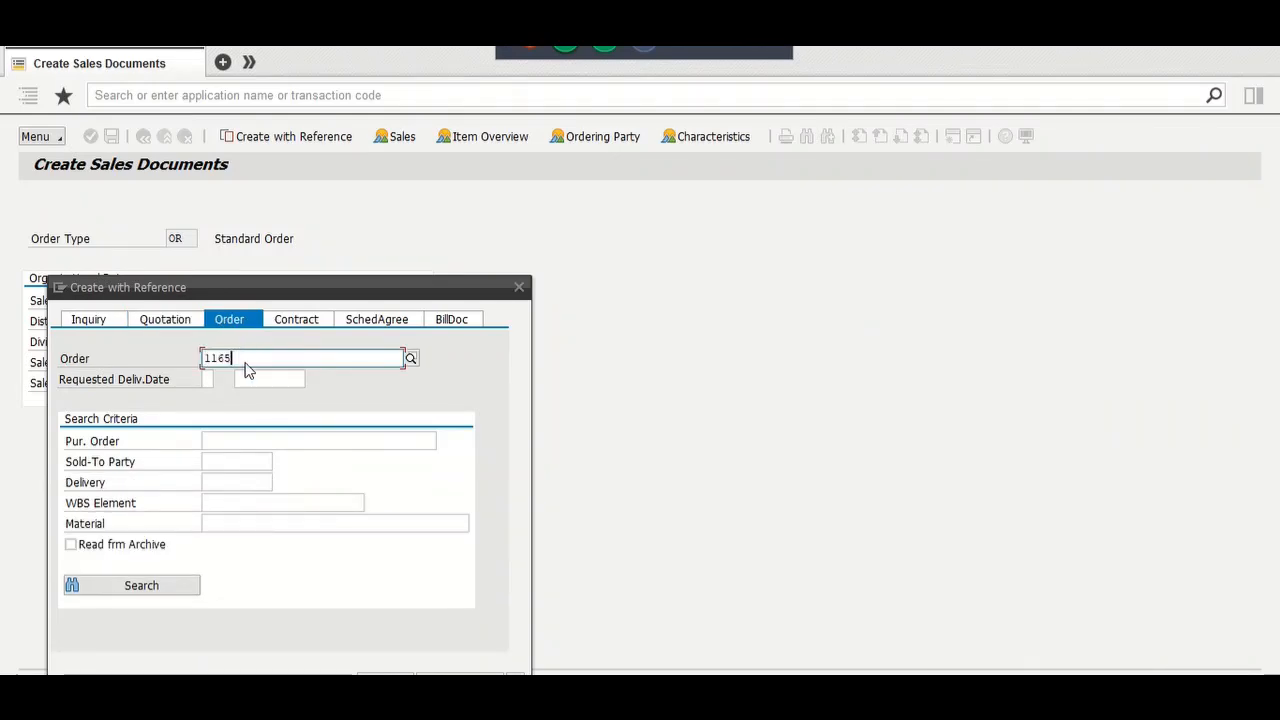
click(390, 672)
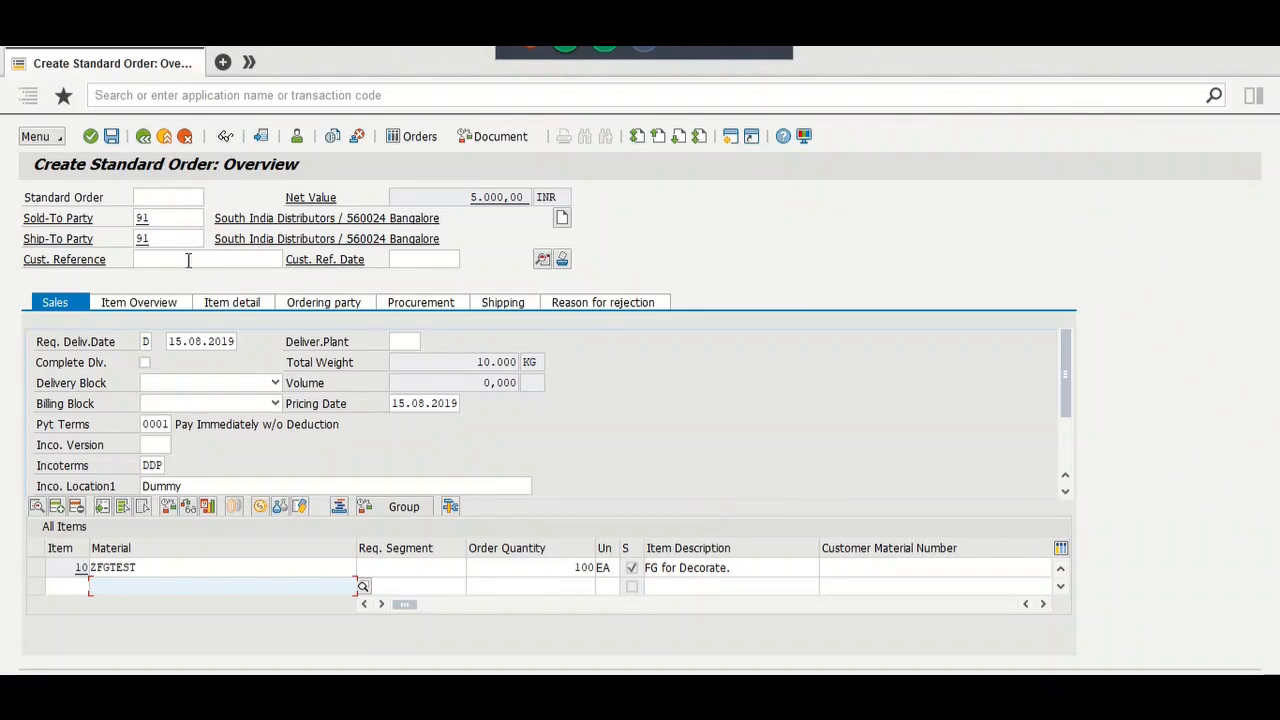
Step: Enter customer reference 'test fubr' on the new order
click(188, 260)
text(test f)
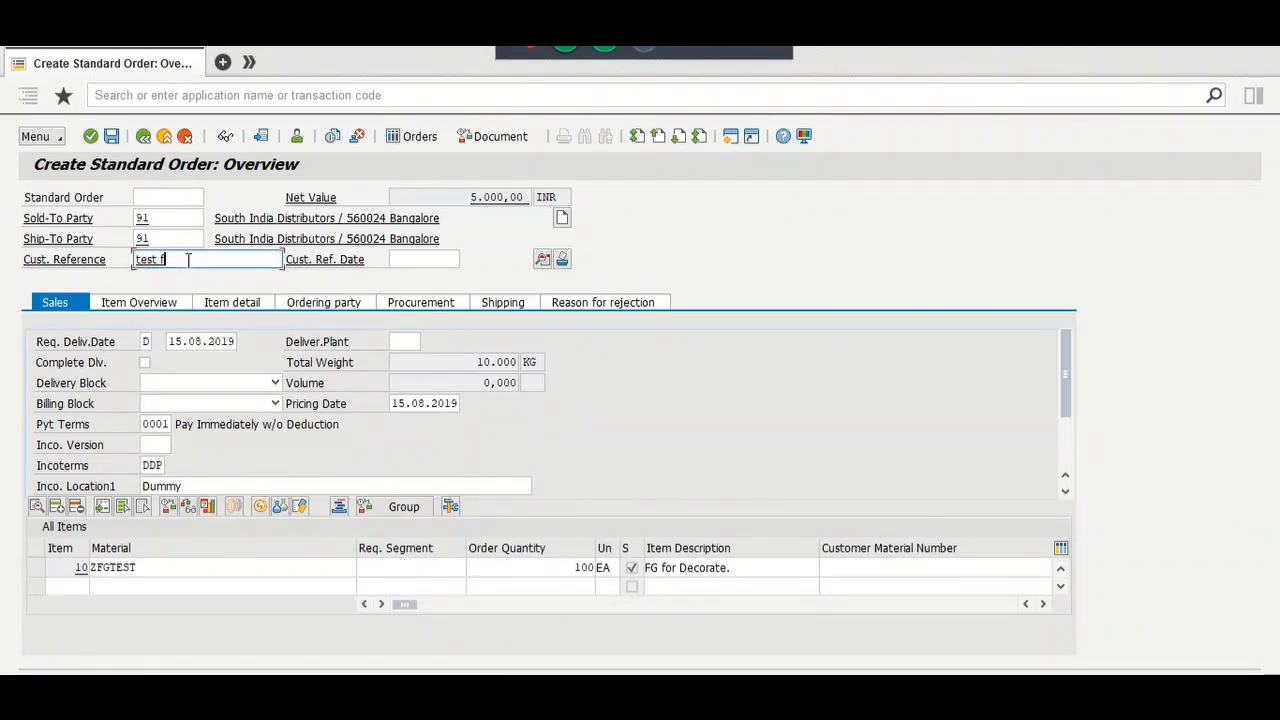
text(ubr)
key(Return)
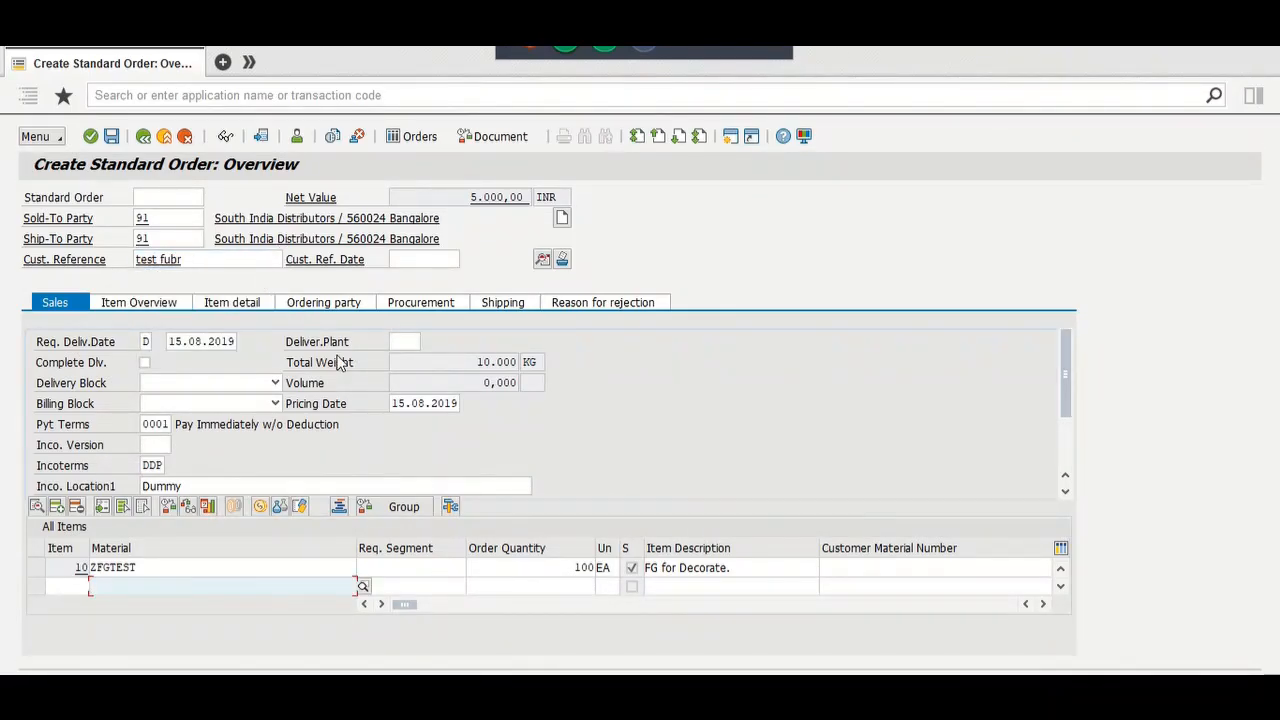
Step: Set the header shipping condition to 01 Standard and redetermine routes and shipping for all items
click(542, 259)
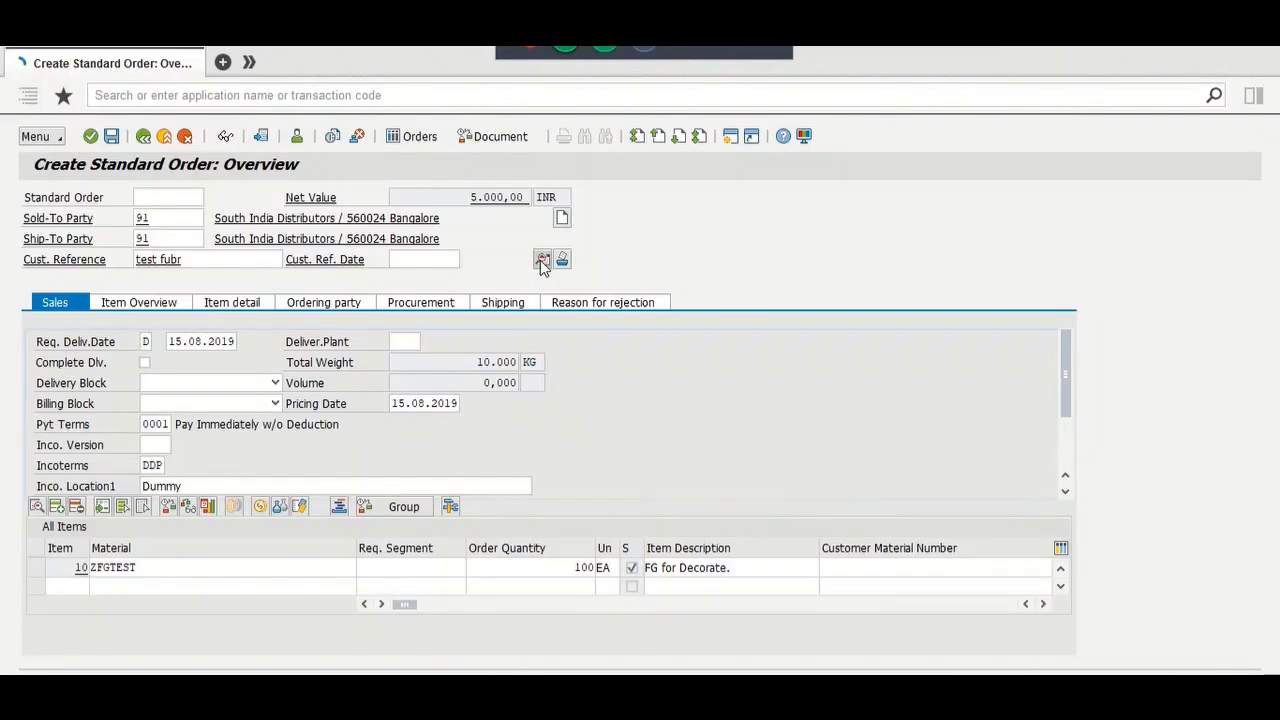
click(136, 264)
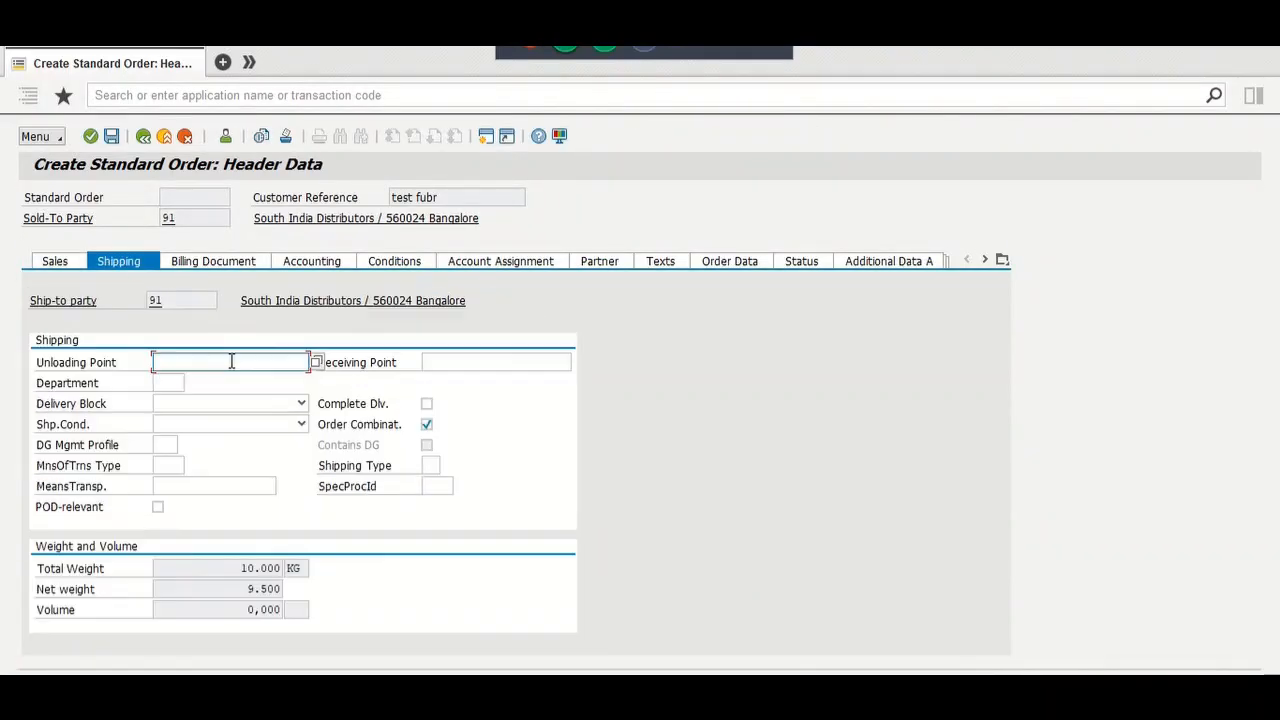
click(228, 424)
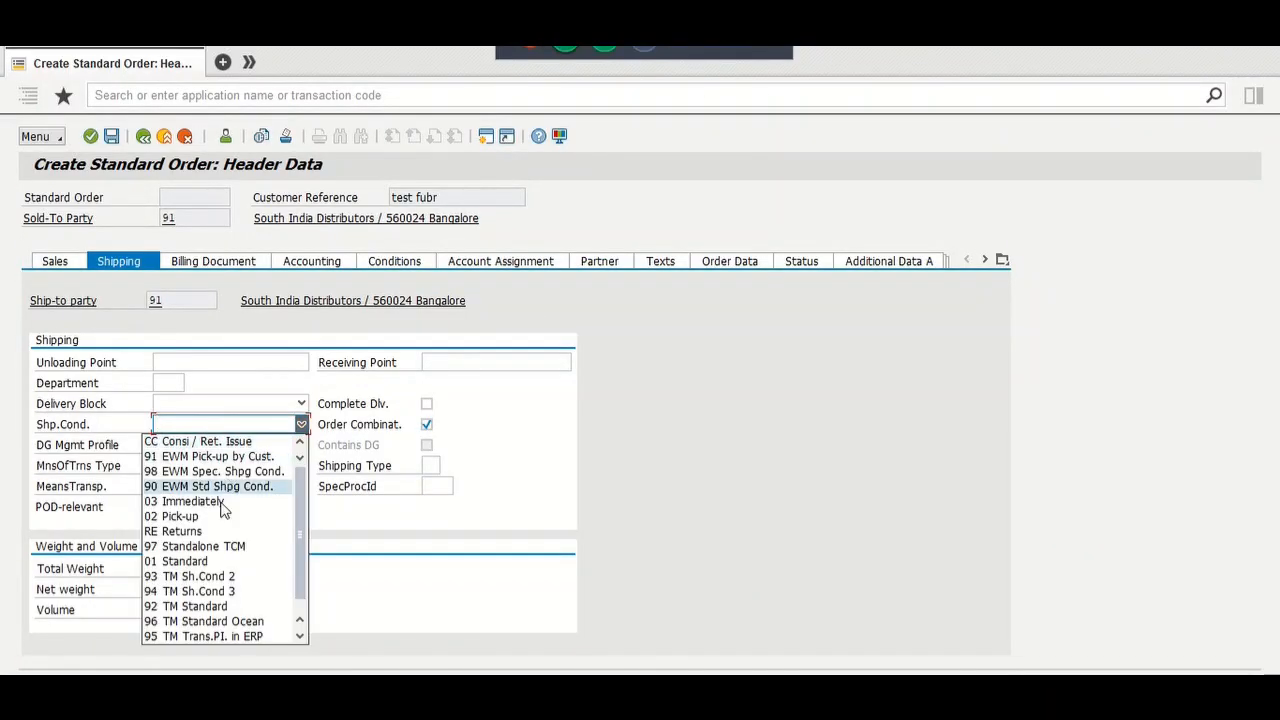
click(218, 560)
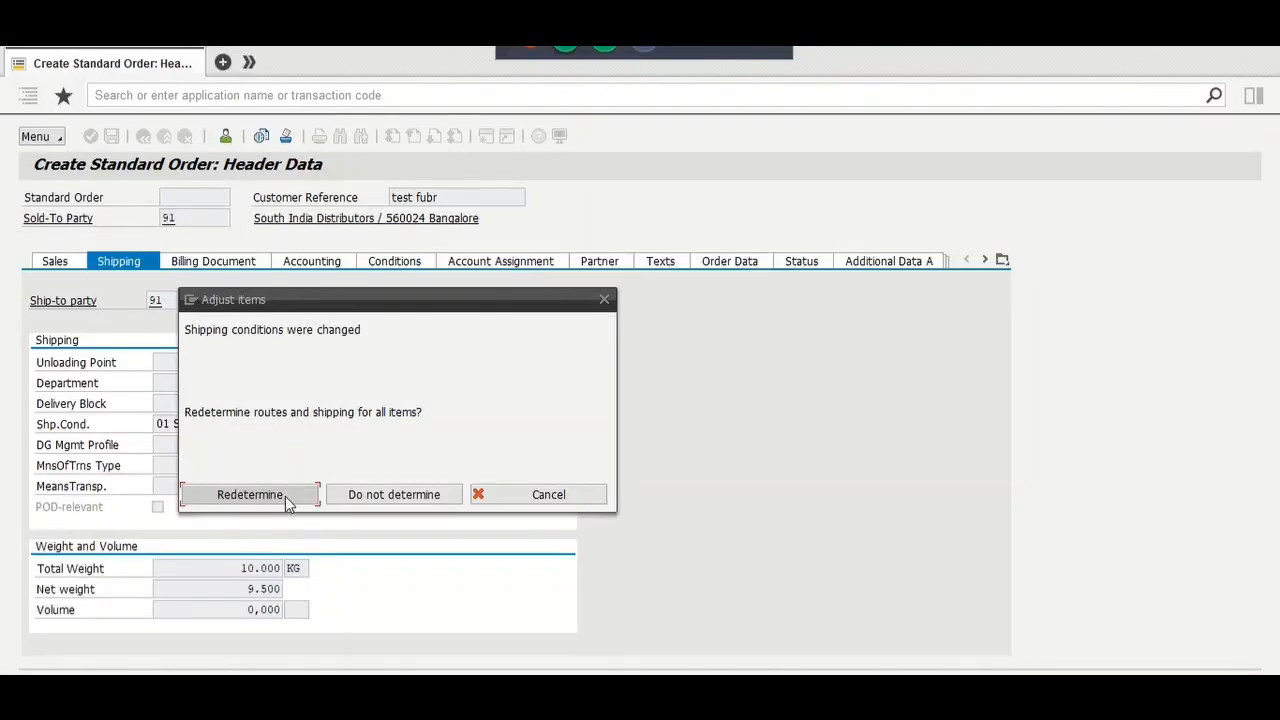
click(250, 494)
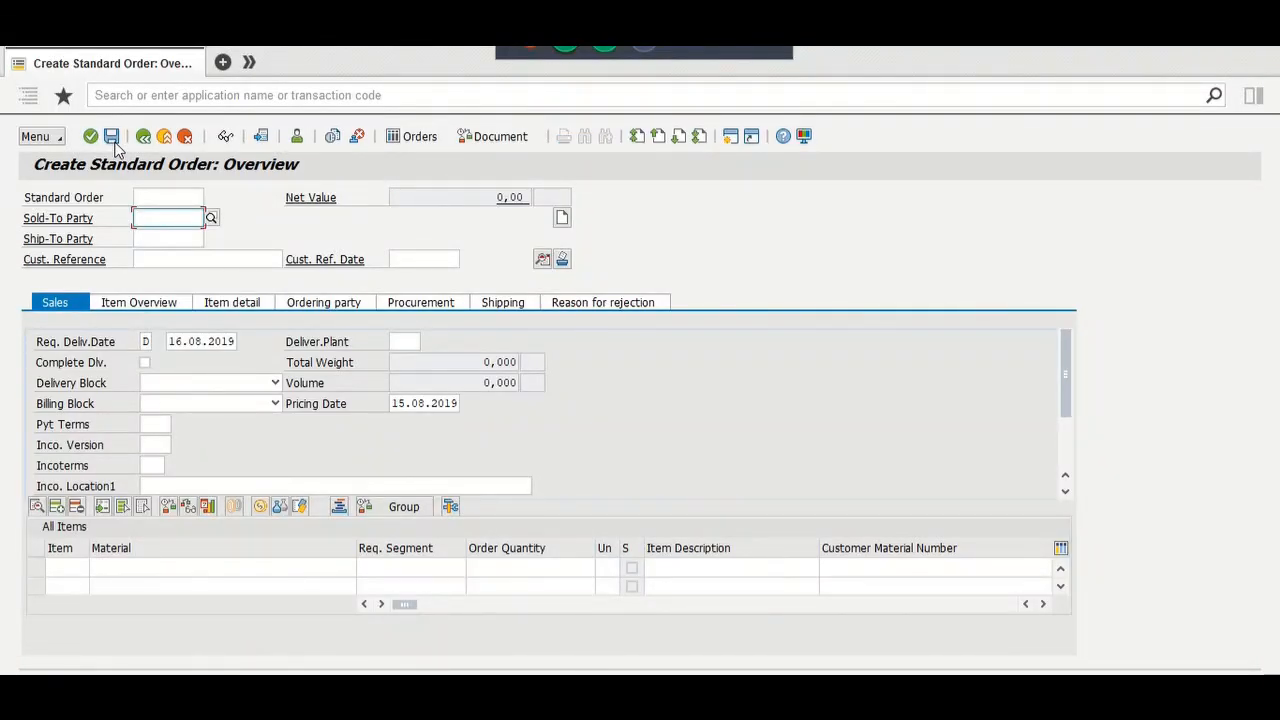
Step: Switch to displaying the saved sales order
click(36, 137)
mouse_move(116, 148)
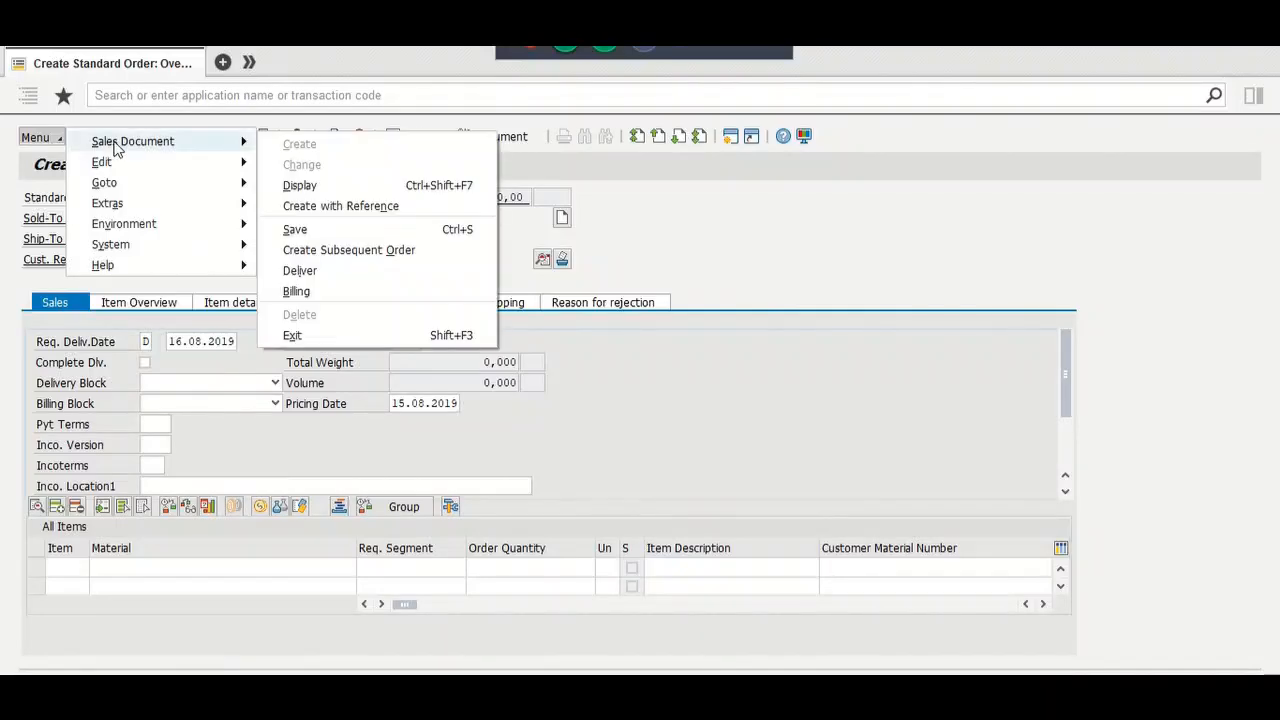
click(297, 185)
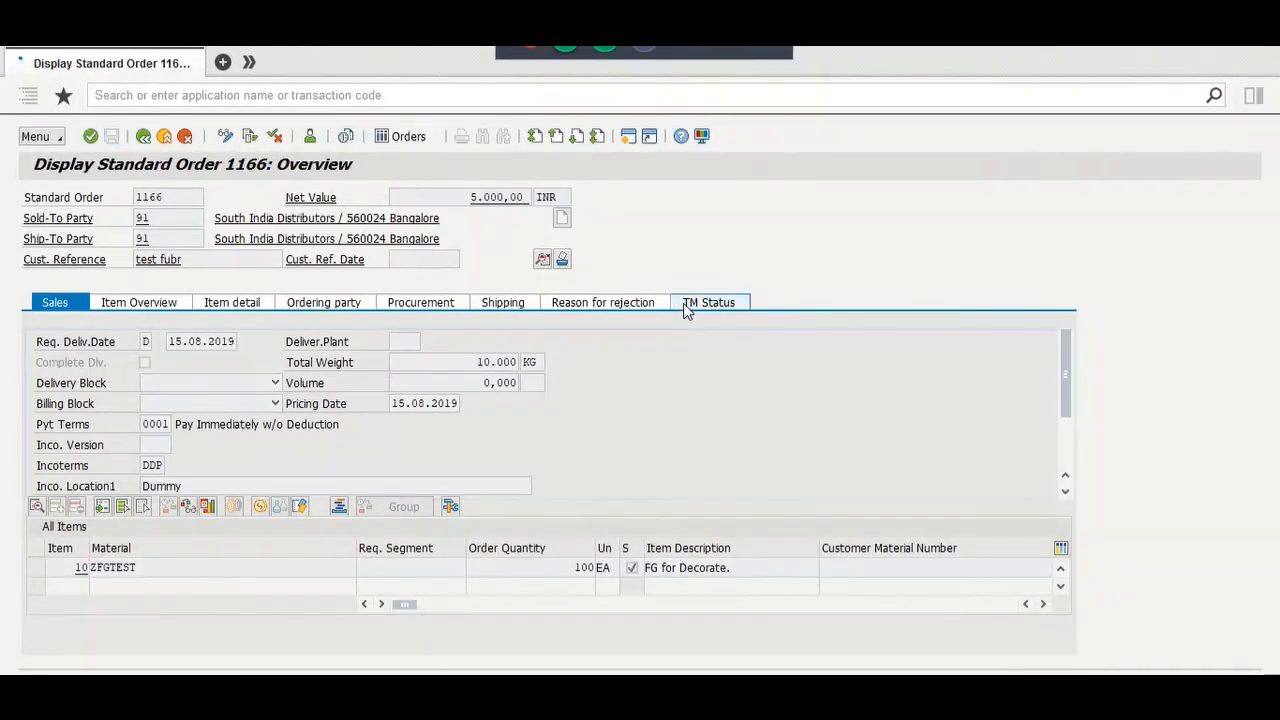
Step: Check order 1166's TM status and document flow with its two freight units, then return to the rule
click(688, 303)
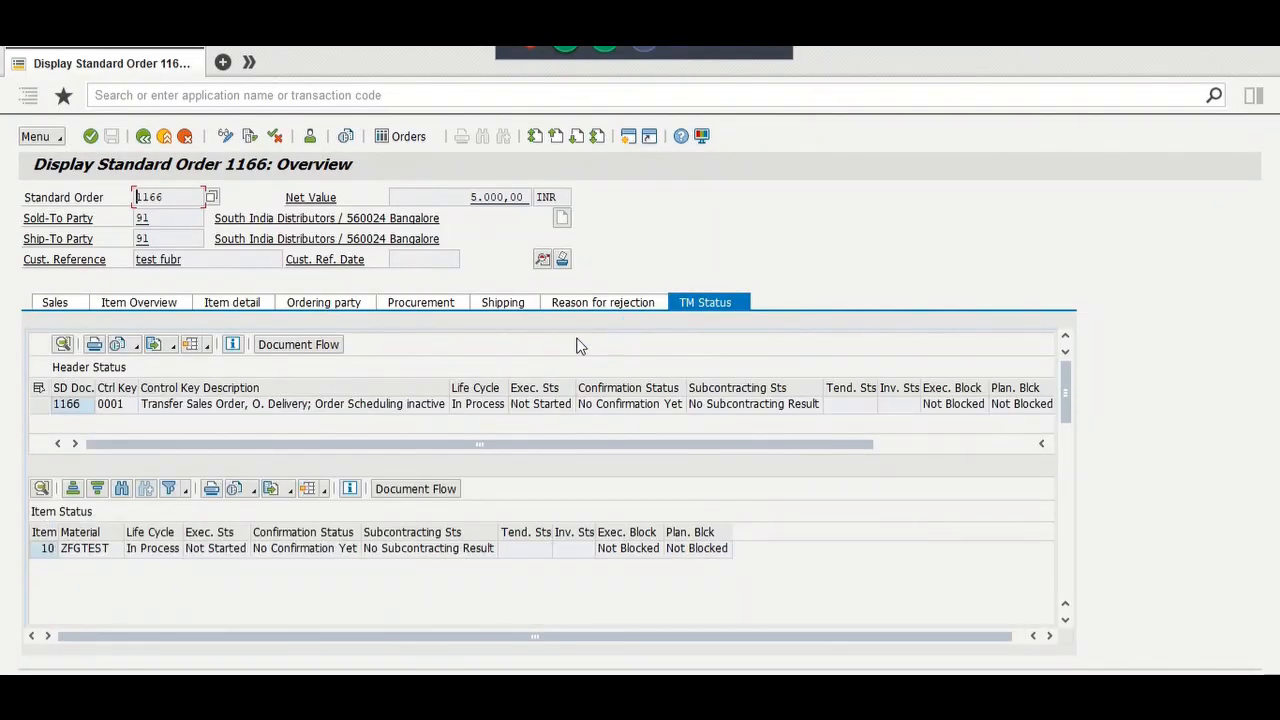
click(310, 346)
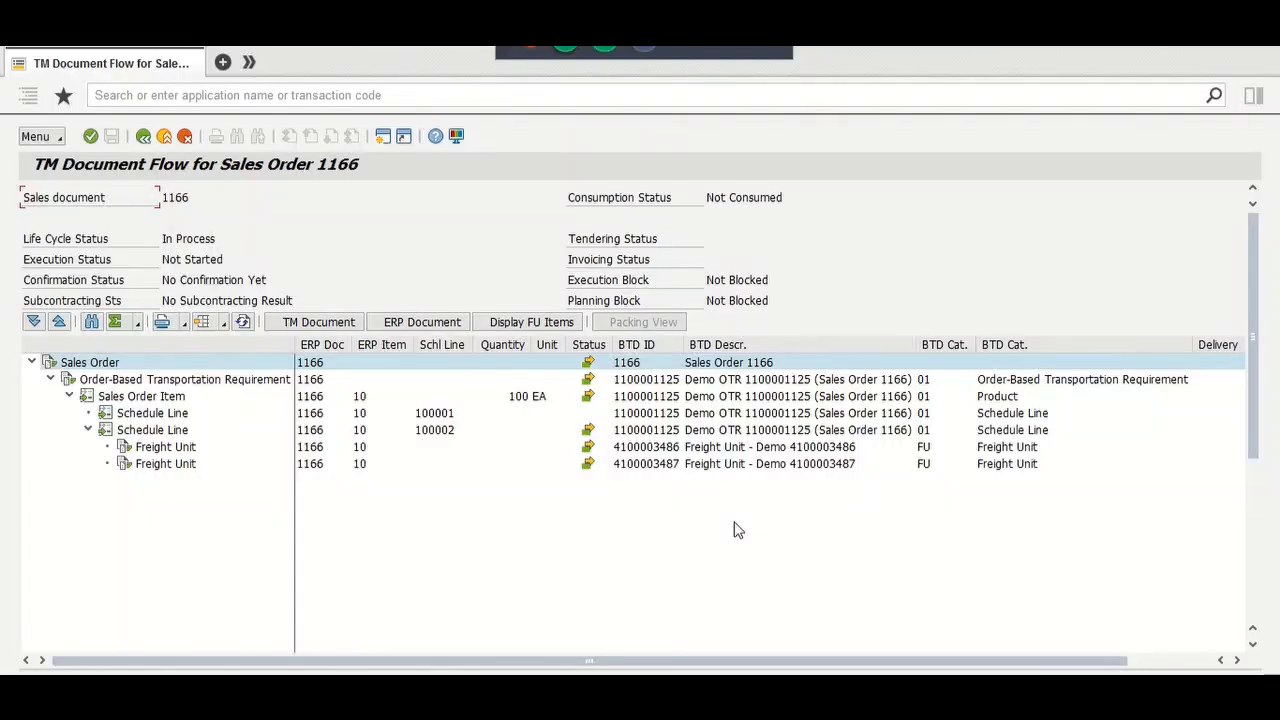
key(alt+Tab)
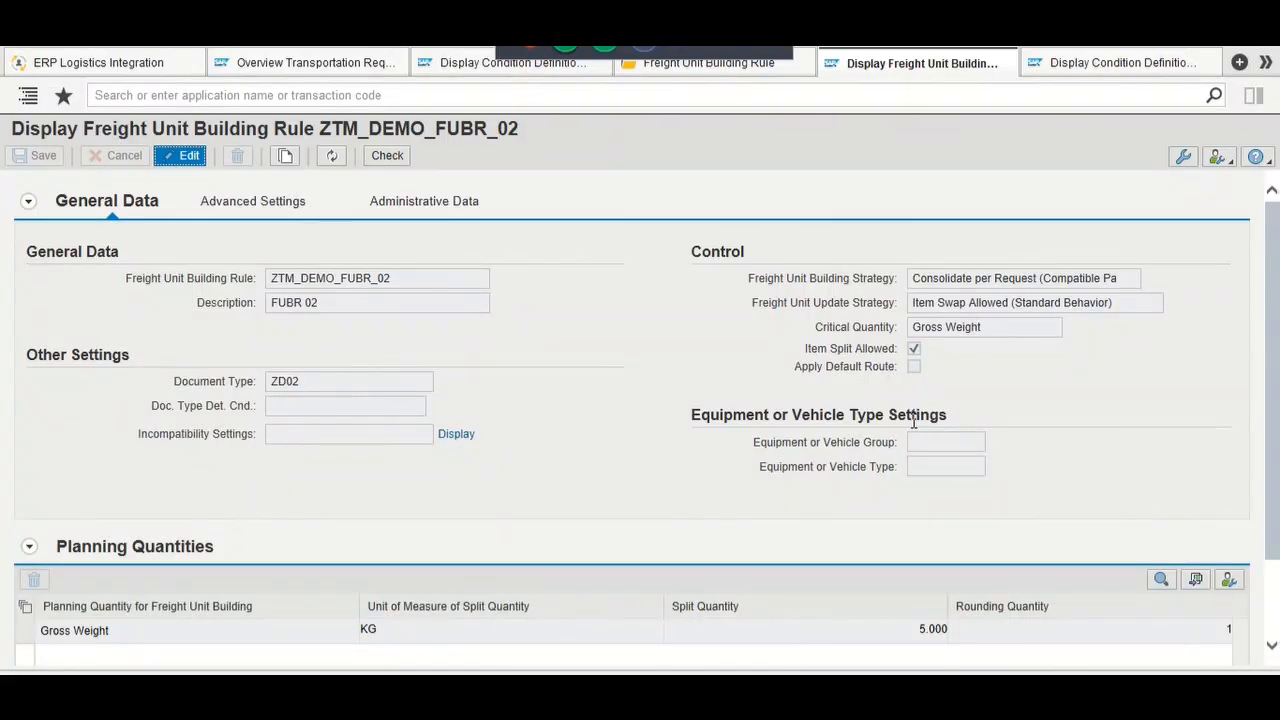
click(1012, 56)
click(359, 70)
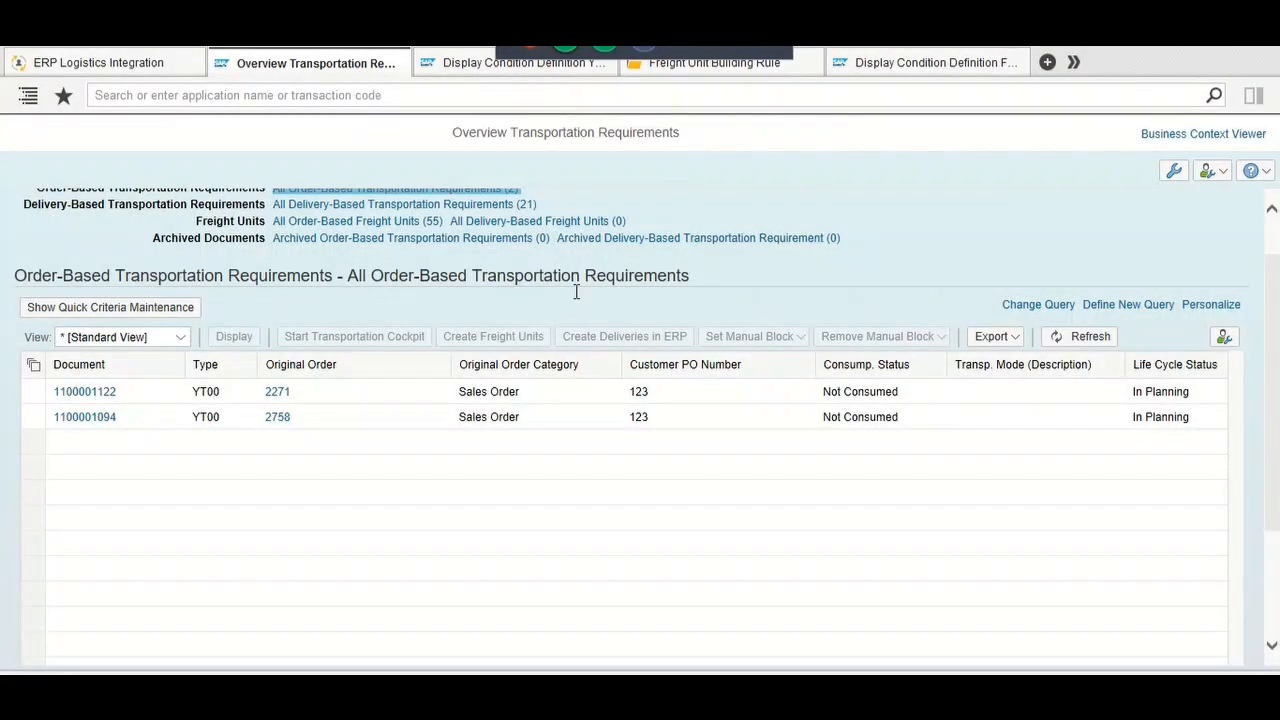
scroll(912, 265, up, 1)
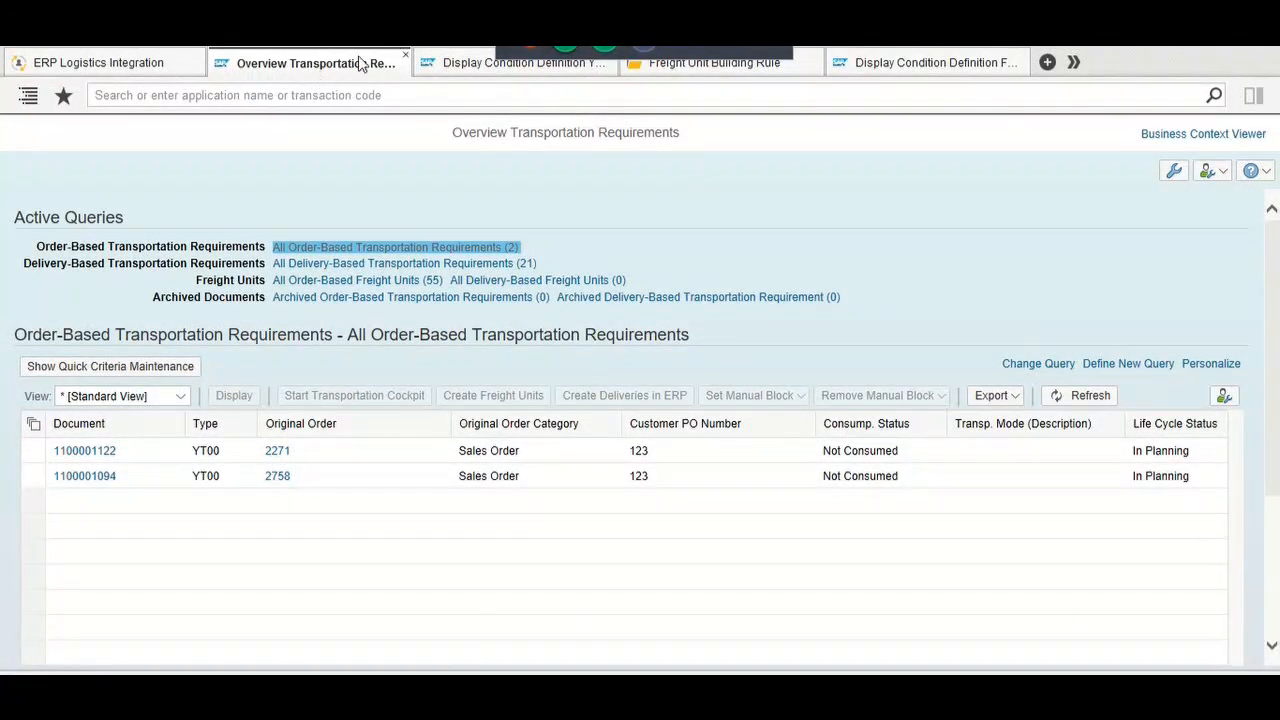
click(242, 64)
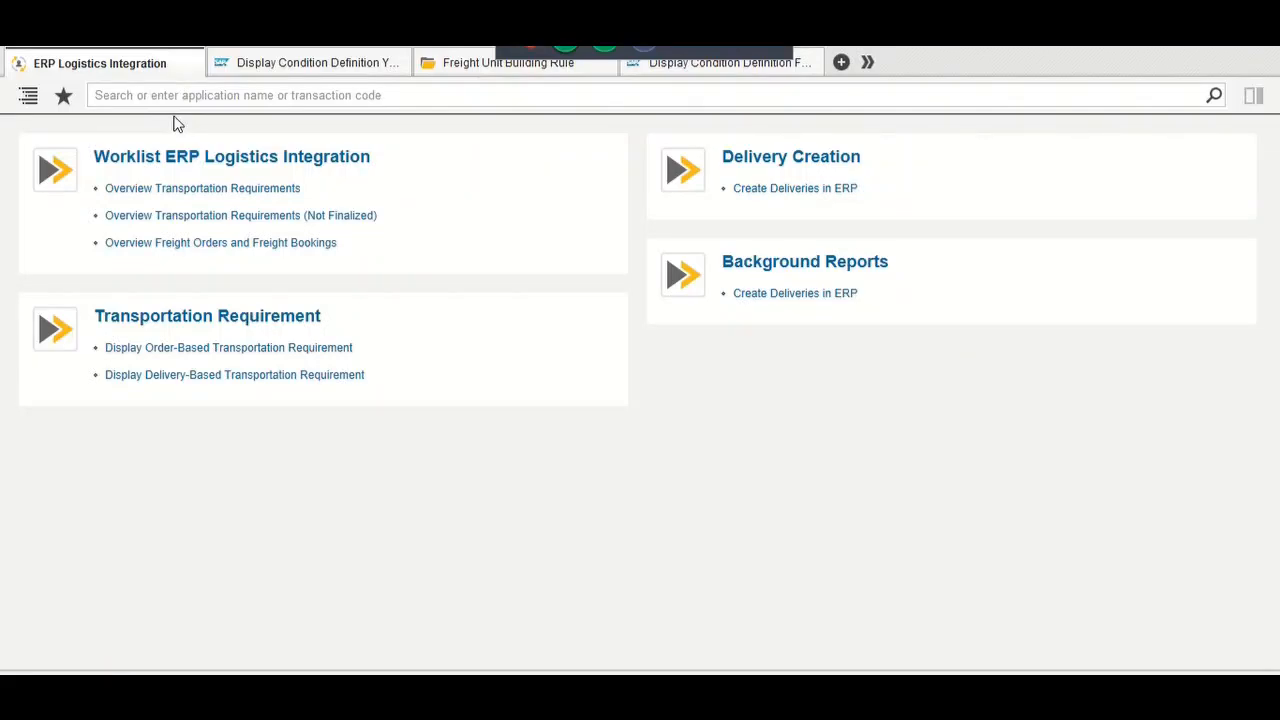
click(208, 190)
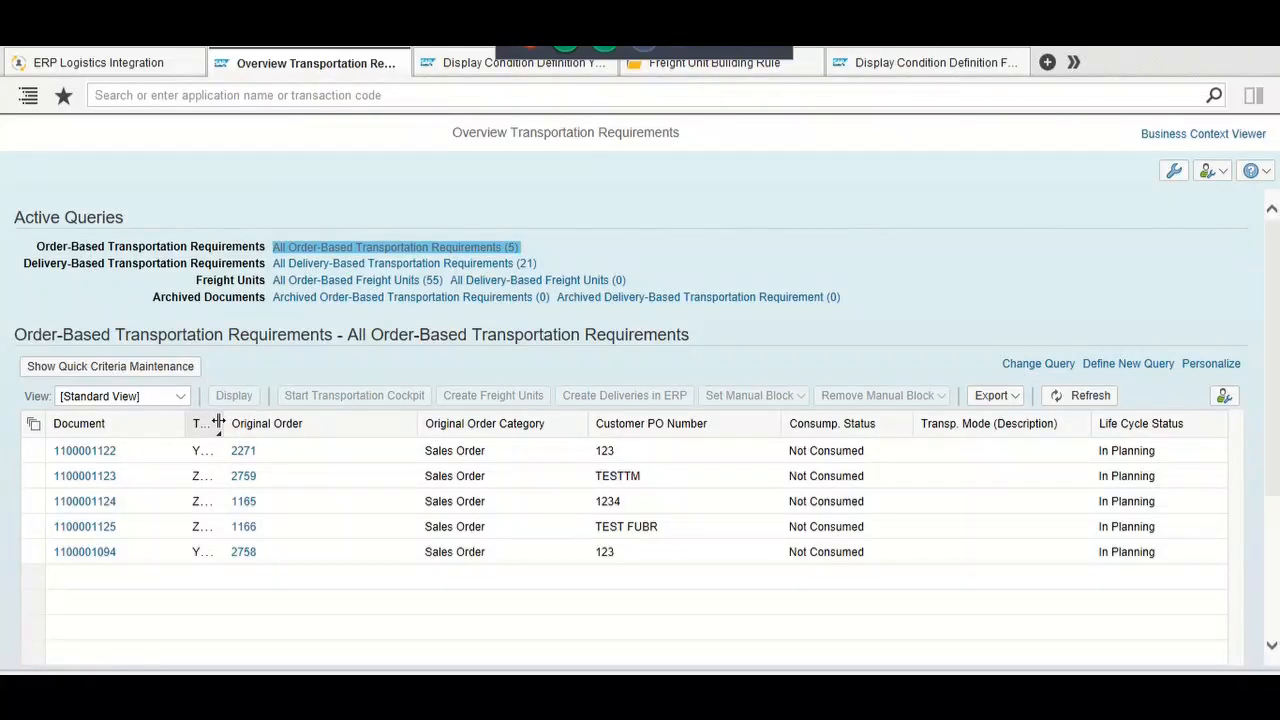
drag(218, 423, 311, 430)
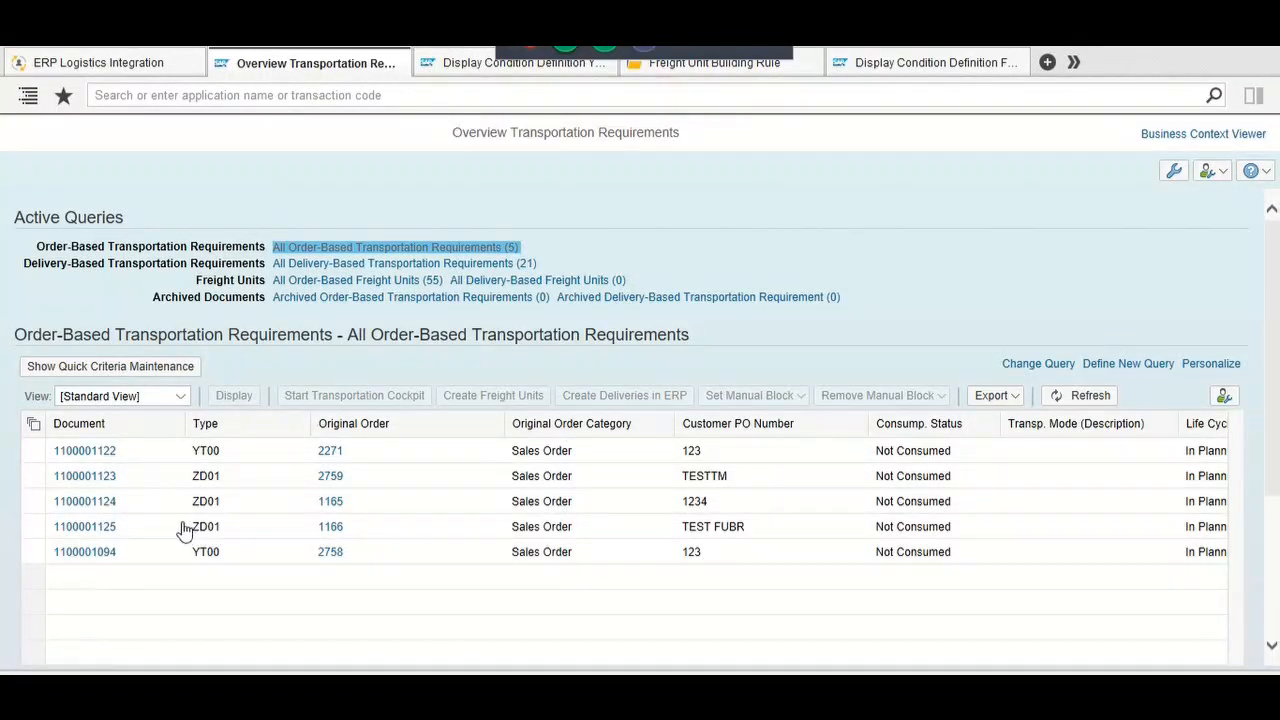
click(33, 528)
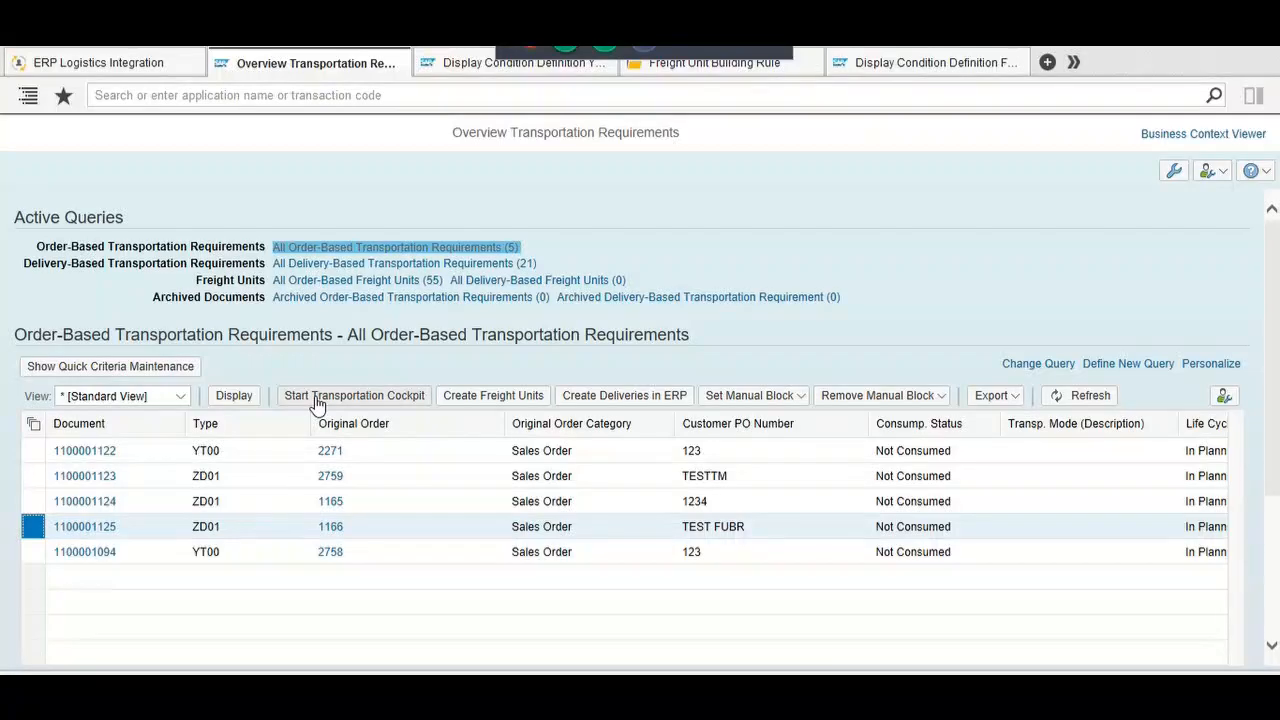
Step: Launch the Transportation Cockpit with the Training Demo profile and layout set
click(168, 91)
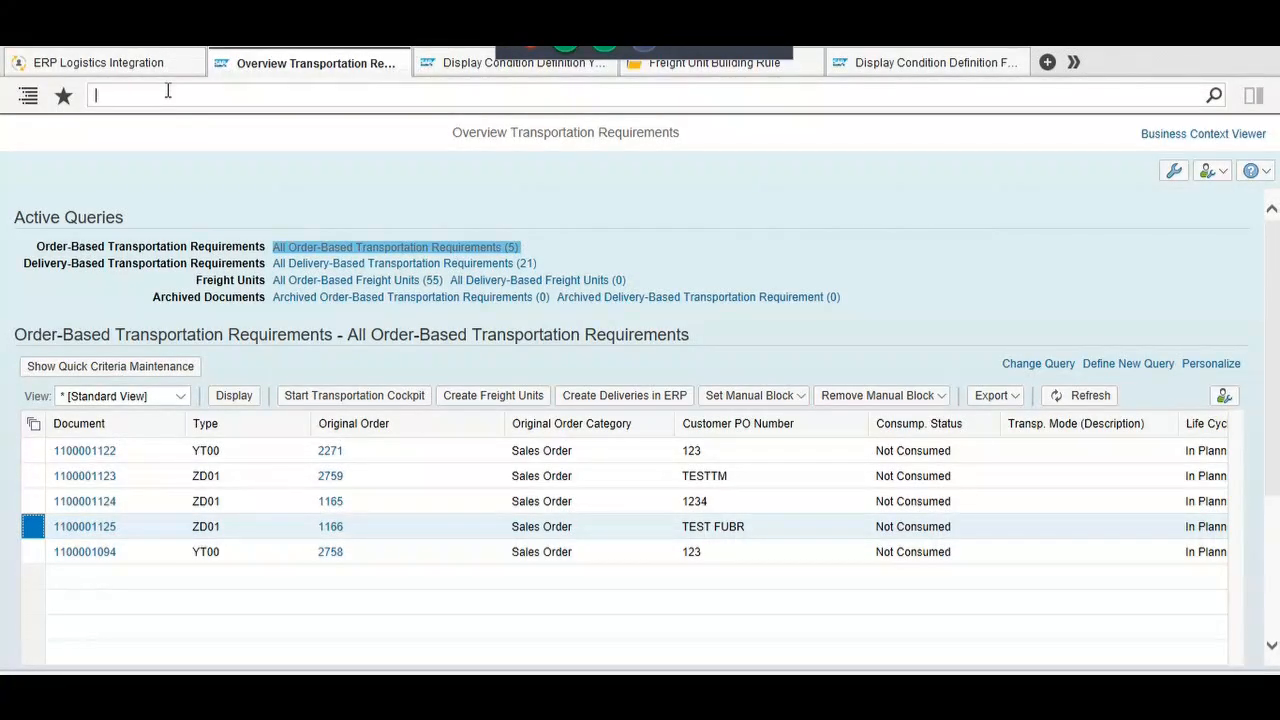
text(t)
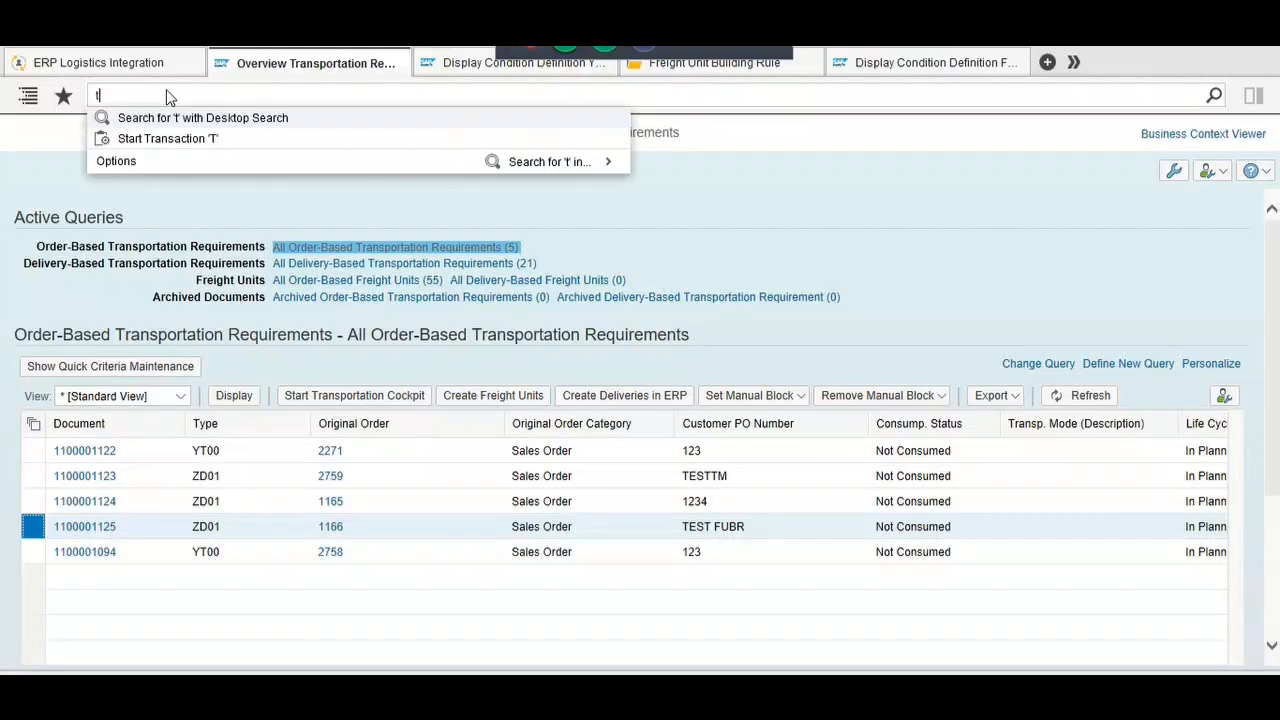
text(ransport)
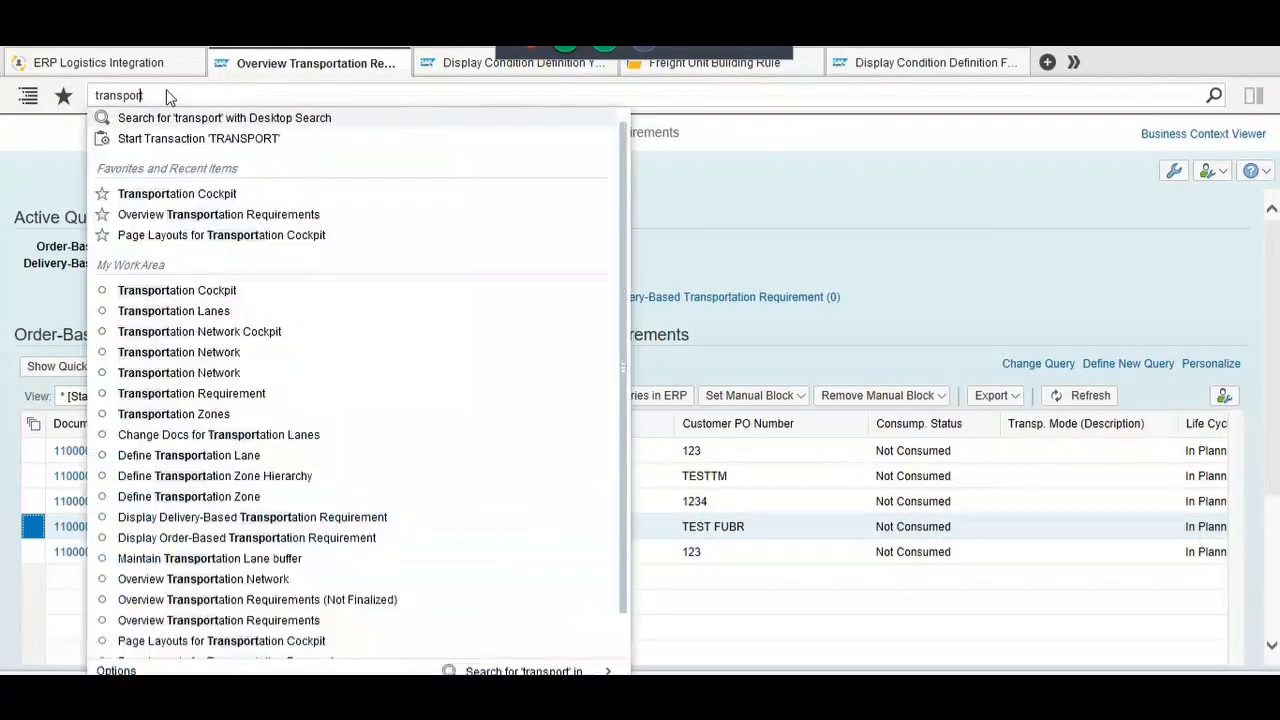
text(ation cock)
key(Down)
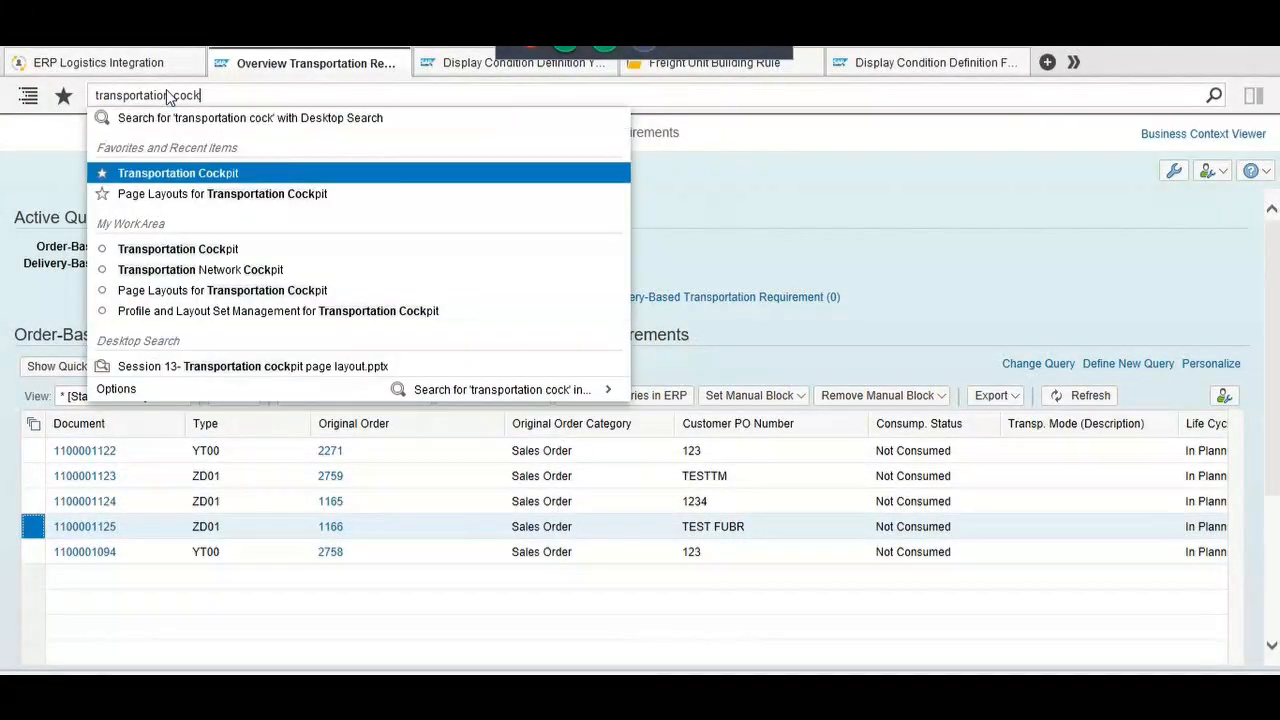
key(Return)
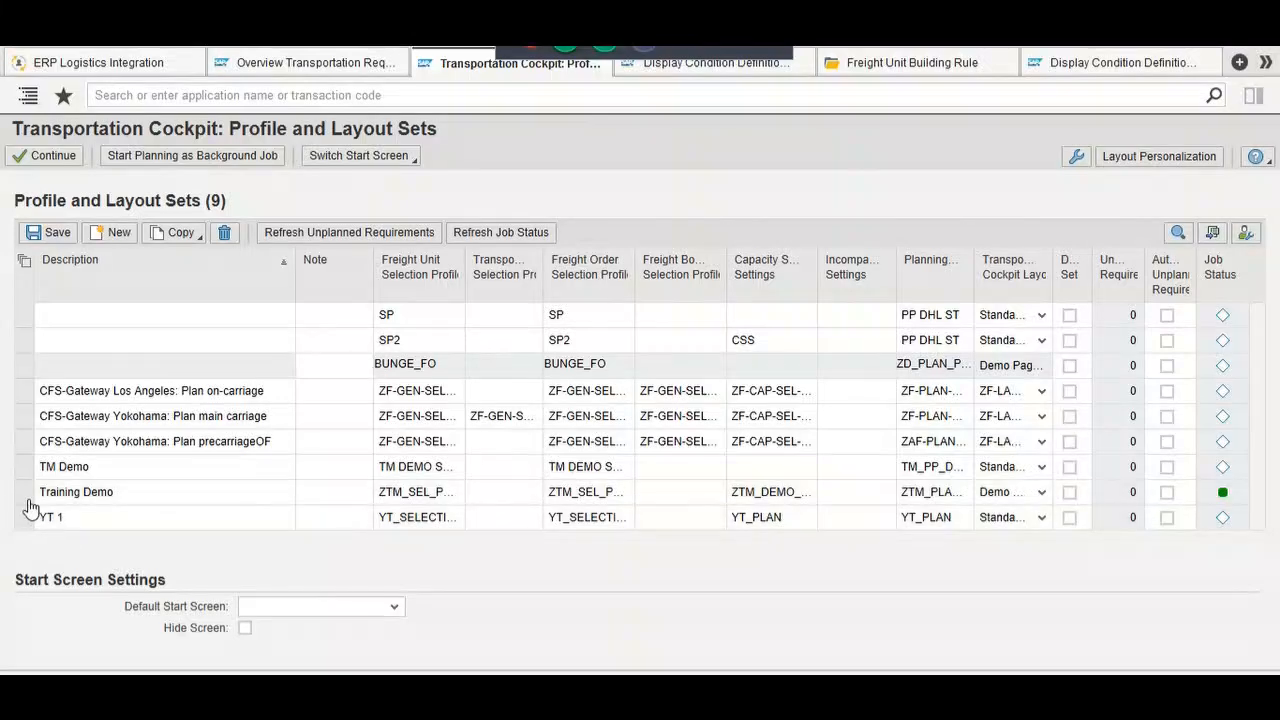
click(25, 497)
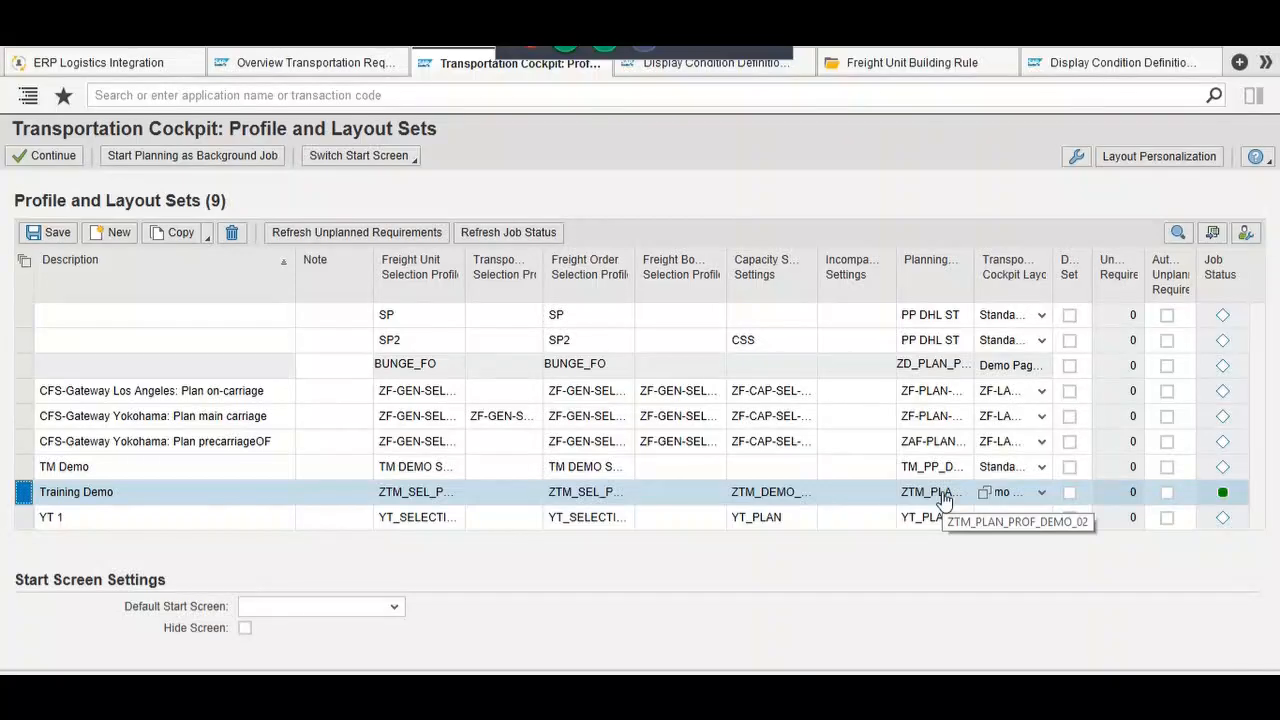
click(54, 160)
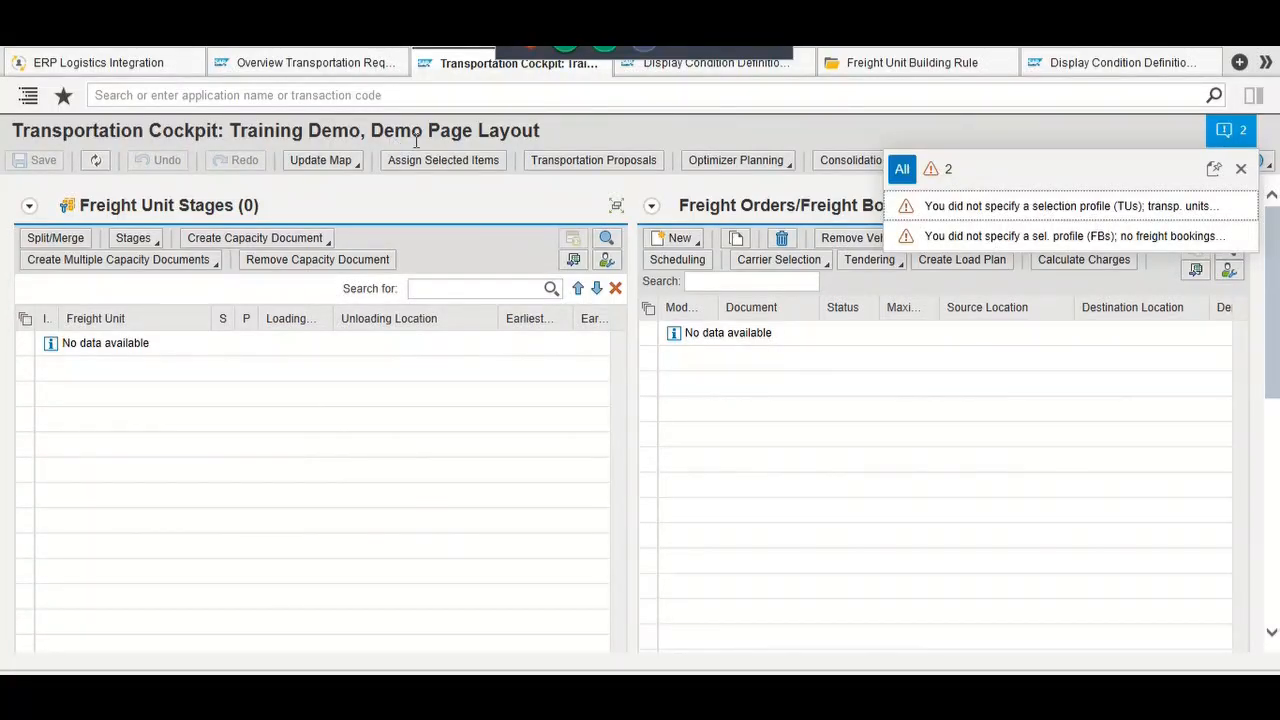
Step: Dismiss the two planning warnings, confirm truck ZTM_TRUCK10 is listed, and go to the rule page
click(1240, 175)
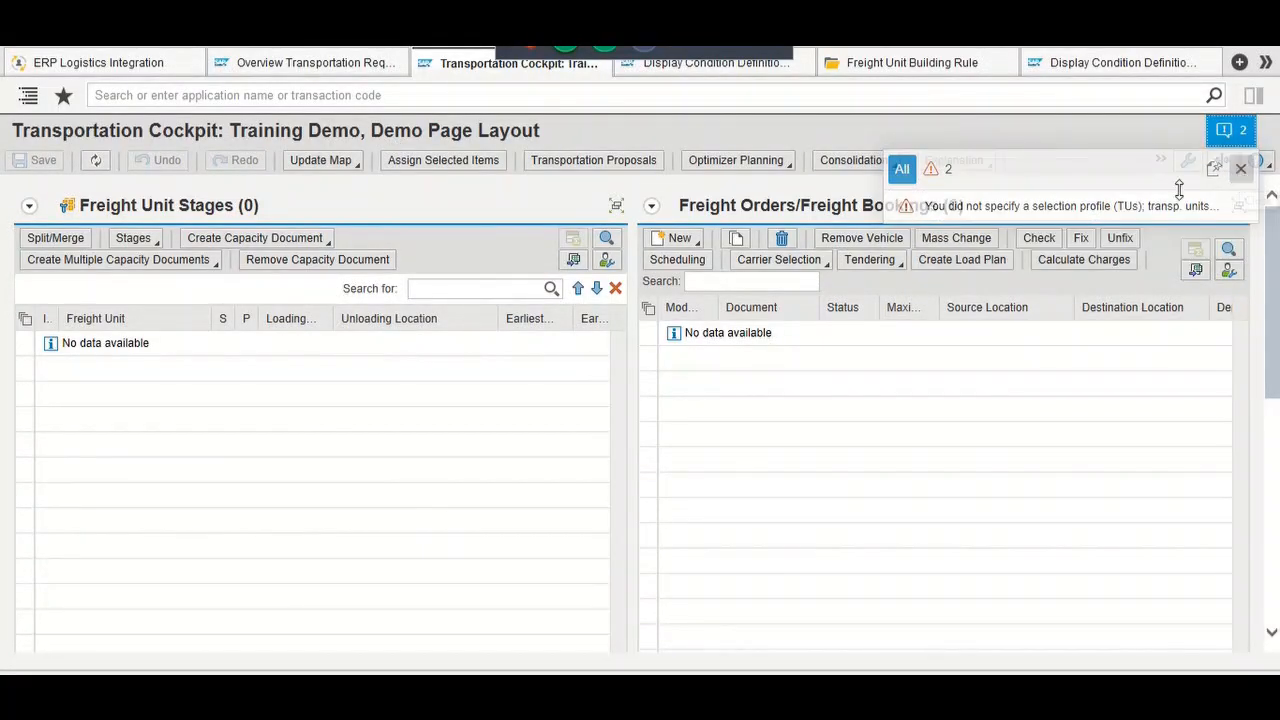
scroll(631, 452, down, 5)
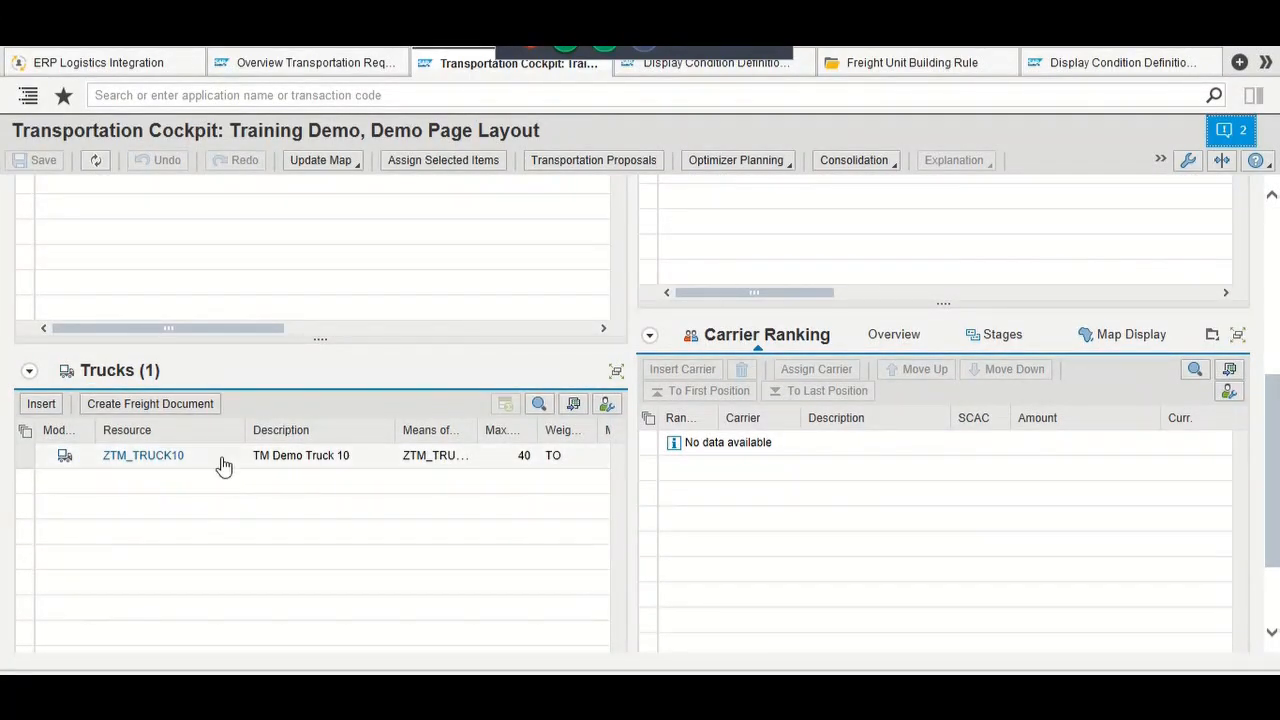
scroll(590, 276, up, 1)
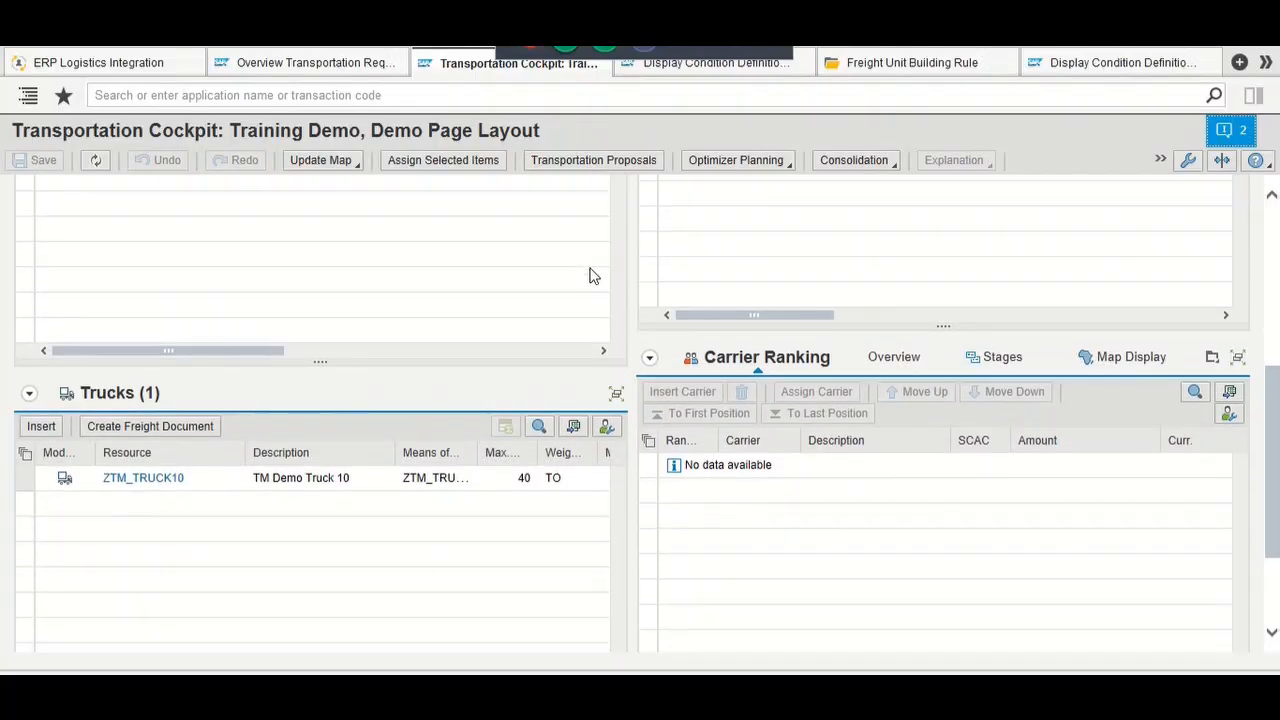
scroll(590, 276, up, 5)
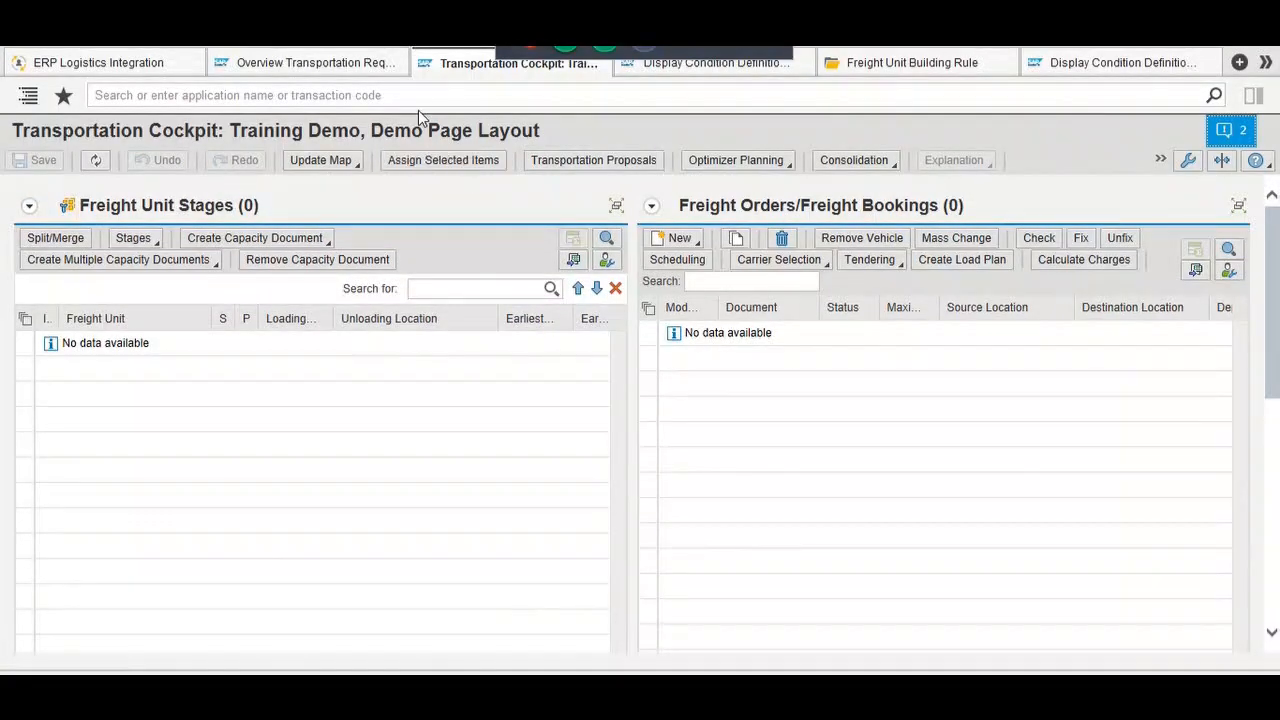
click(852, 66)
click(810, 95)
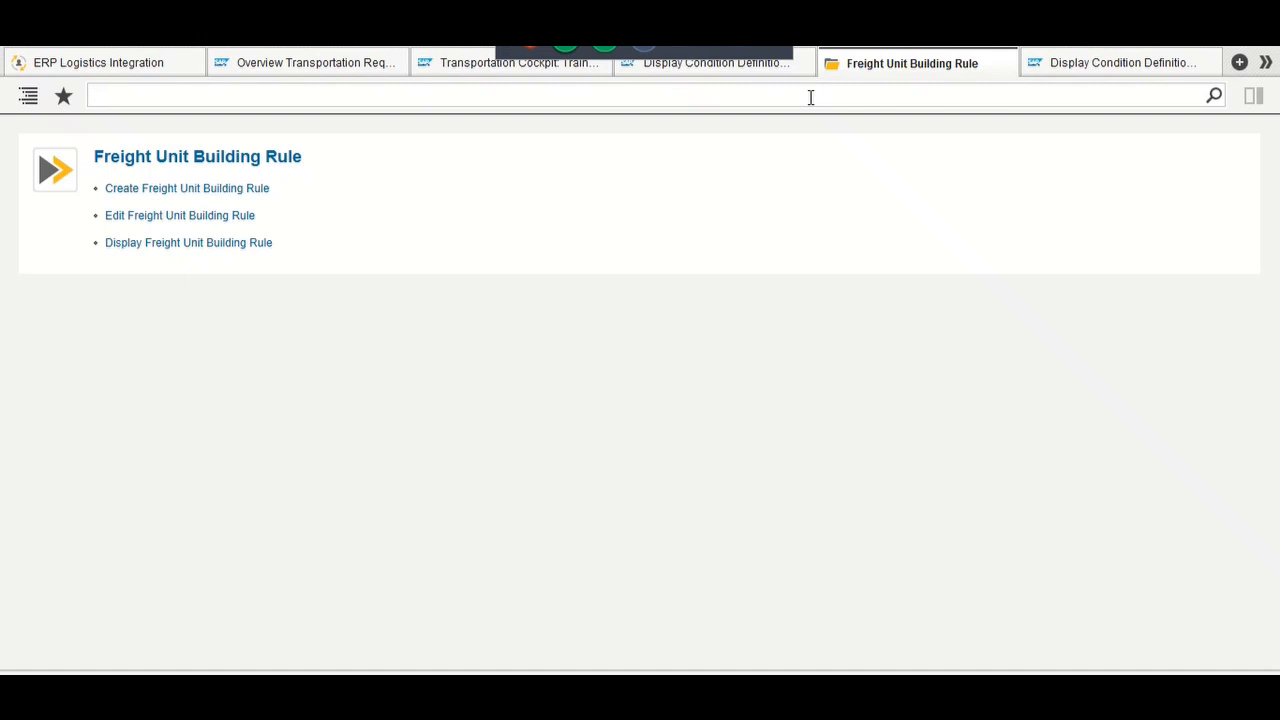
Step: Launch the Display Selection Profile app from the app search
text(sele)
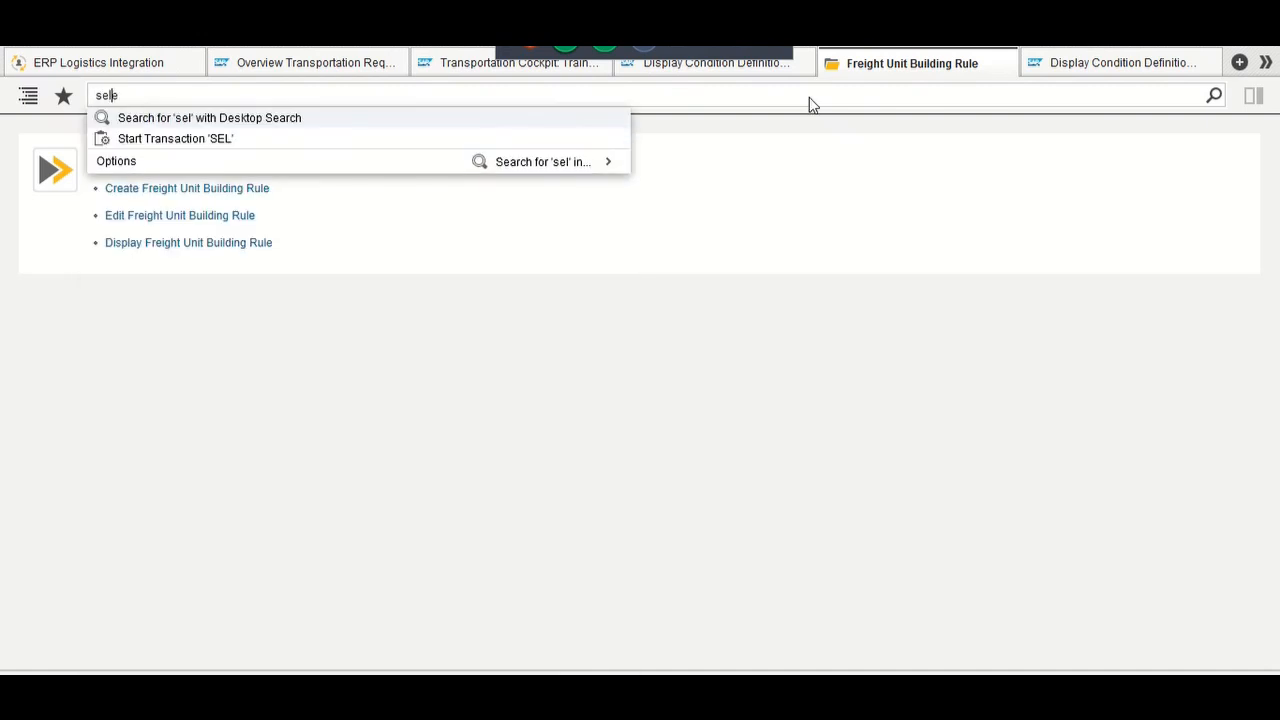
text(ction)
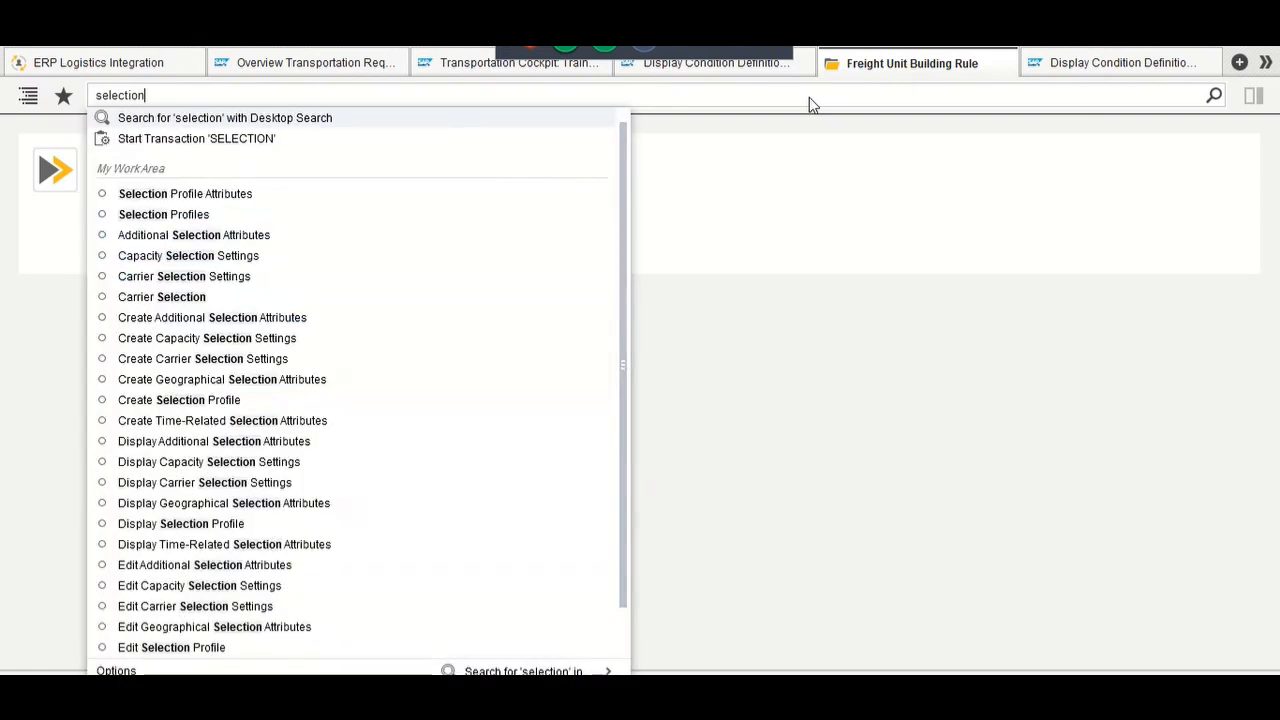
text( pro)
key(Down)
key(Down)
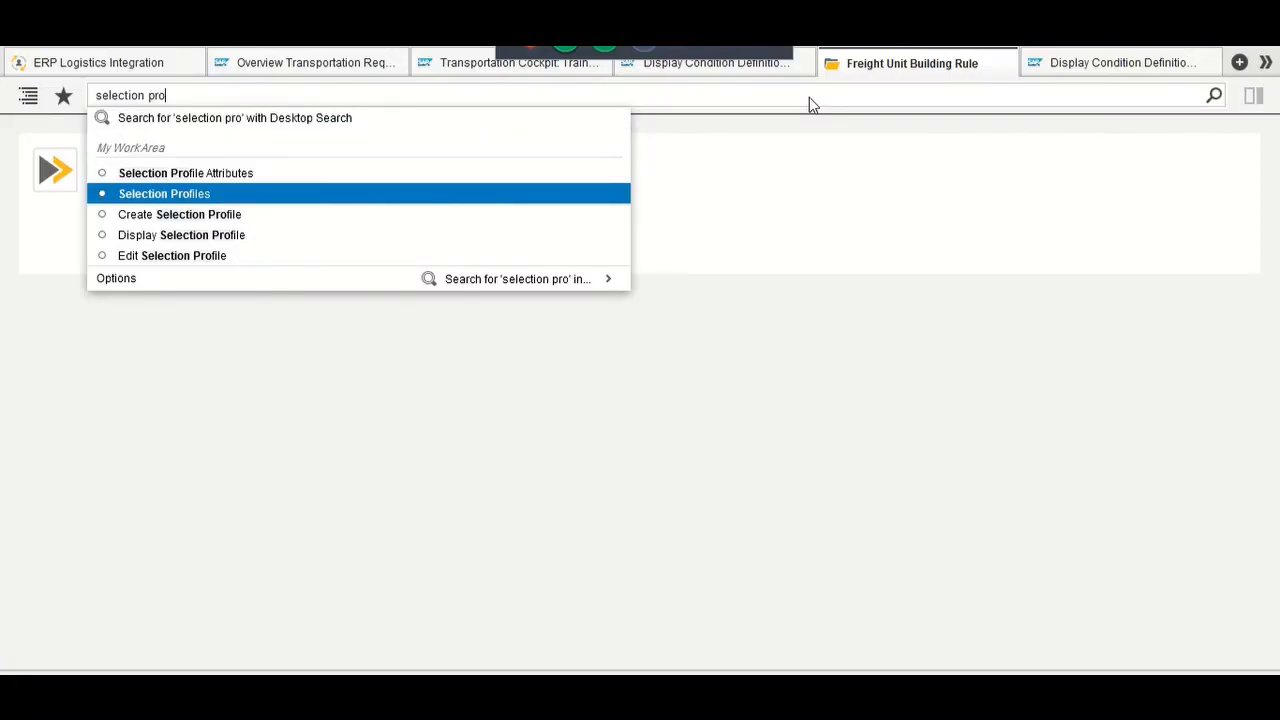
key(Down)
key(Down)
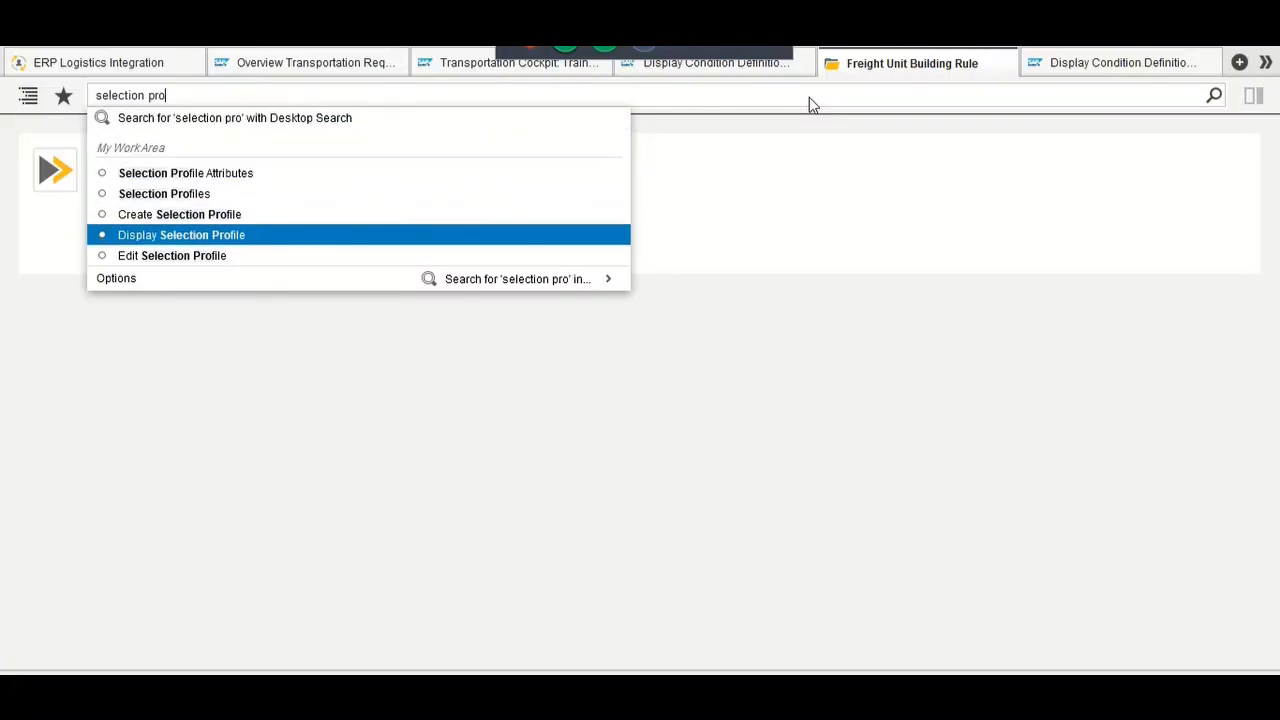
key(Down)
key(Return)
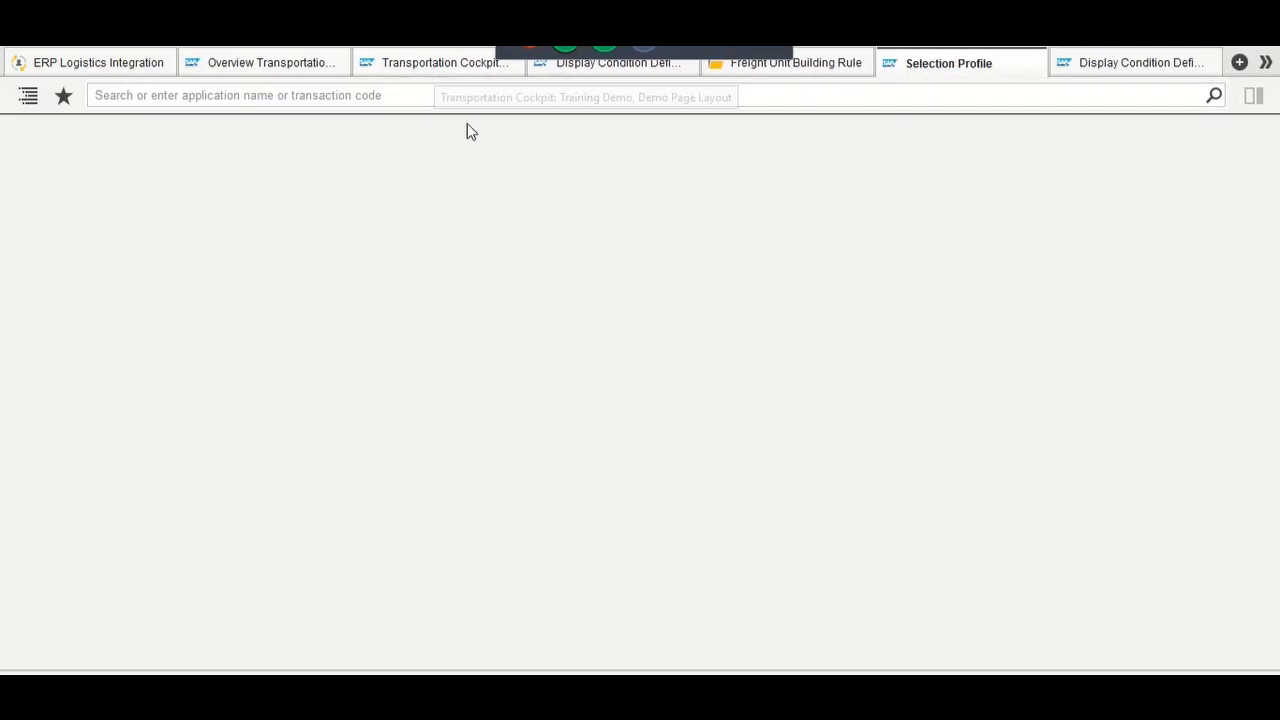
Step: Display selection profile ZTM_SEL_PRO_DEMO_02, which filters FU type ZD02 and order type ZD10
click(311, 200)
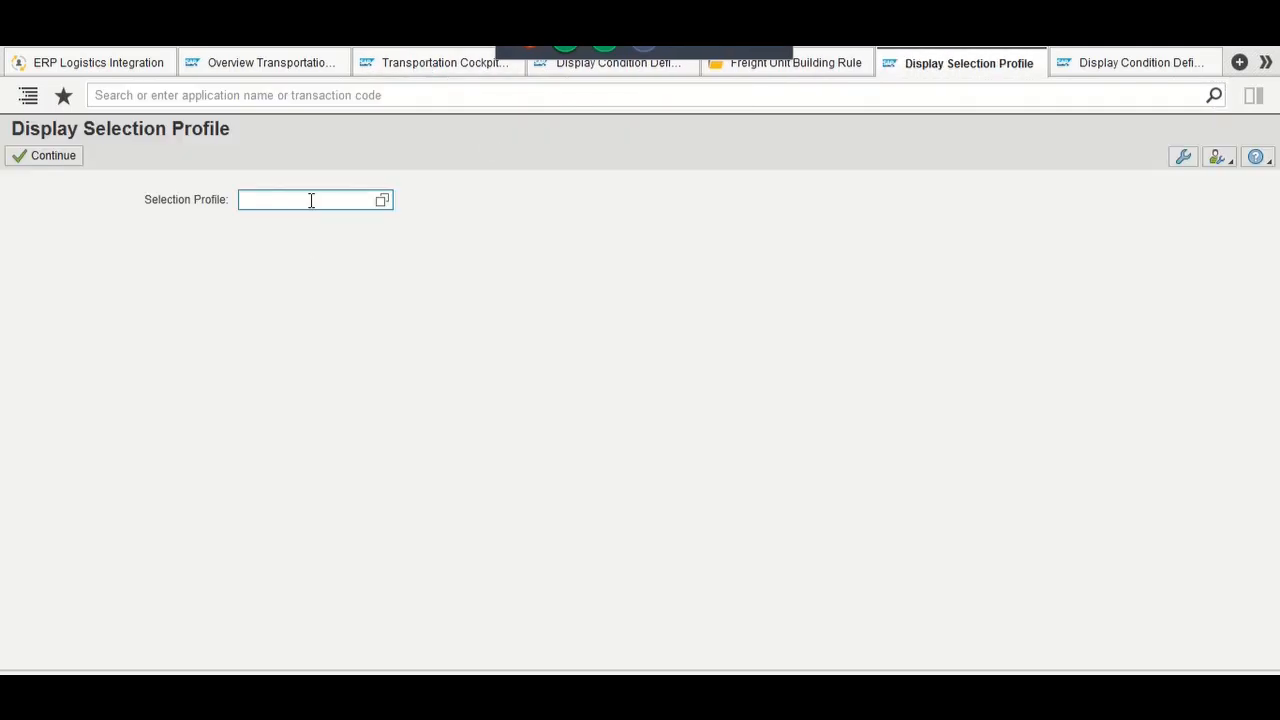
text(ZTM_)
key(Down)
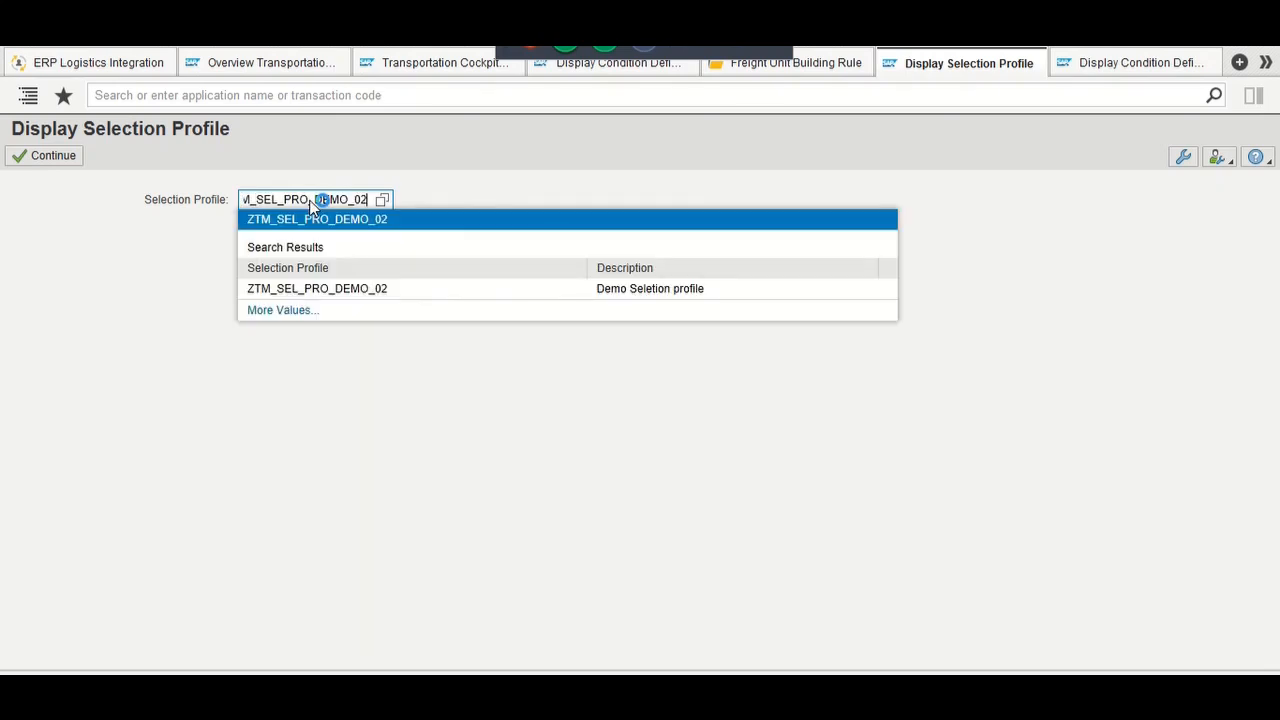
key(Return)
key(Return)
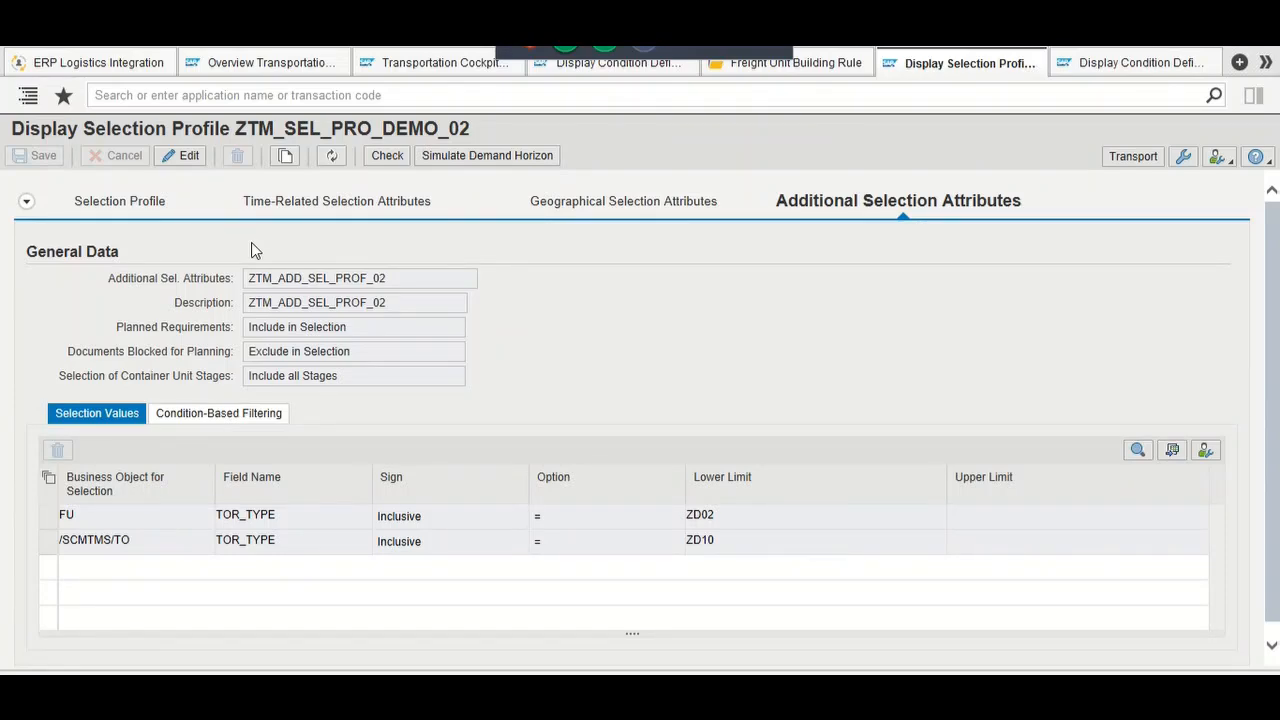
Step: Check the selection profile's time-related attributes (30-day pick-up horizon), then return to the requirements overview
click(150, 207)
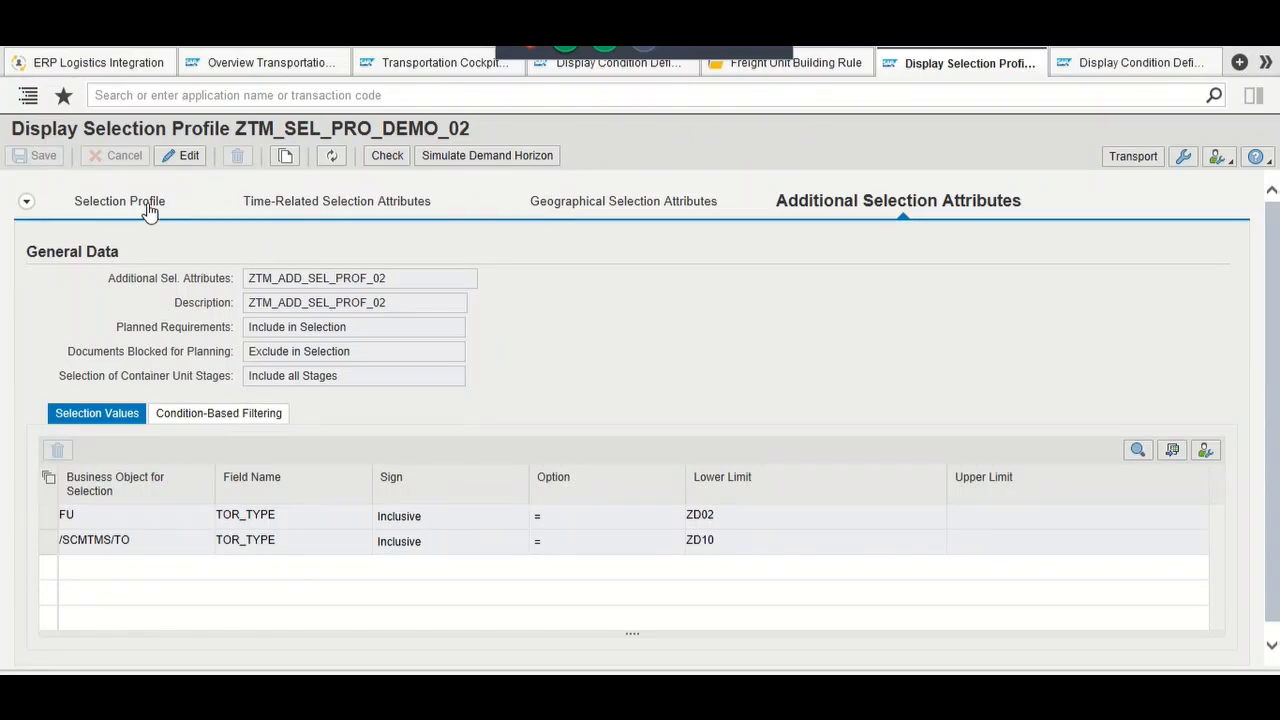
click(258, 204)
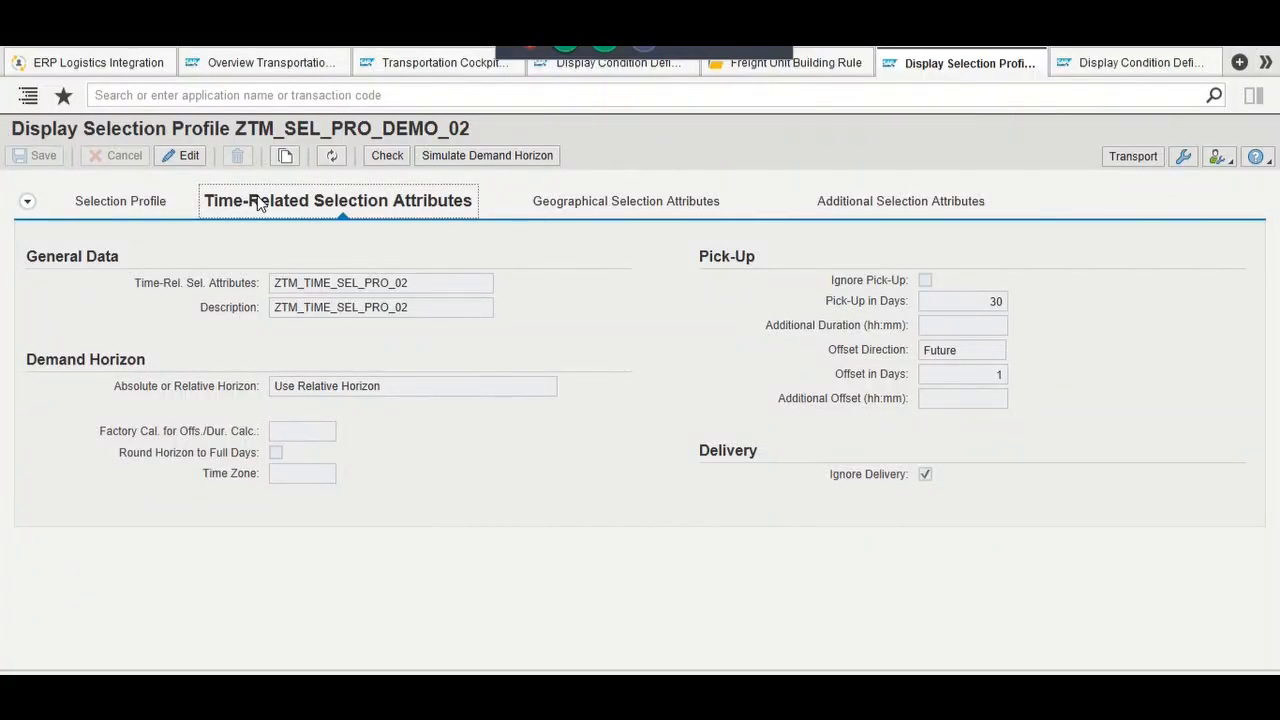
click(283, 66)
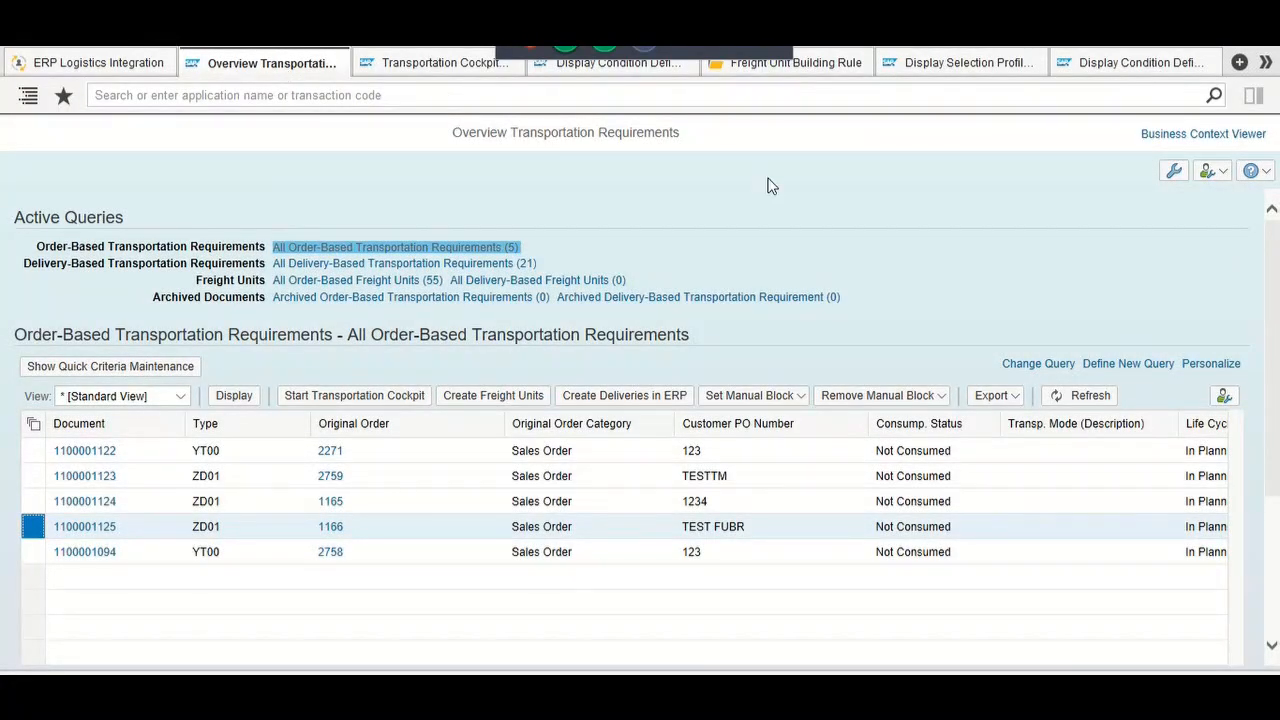
scroll(1277, 366, down, 2)
scroll(1277, 366, down, 2)
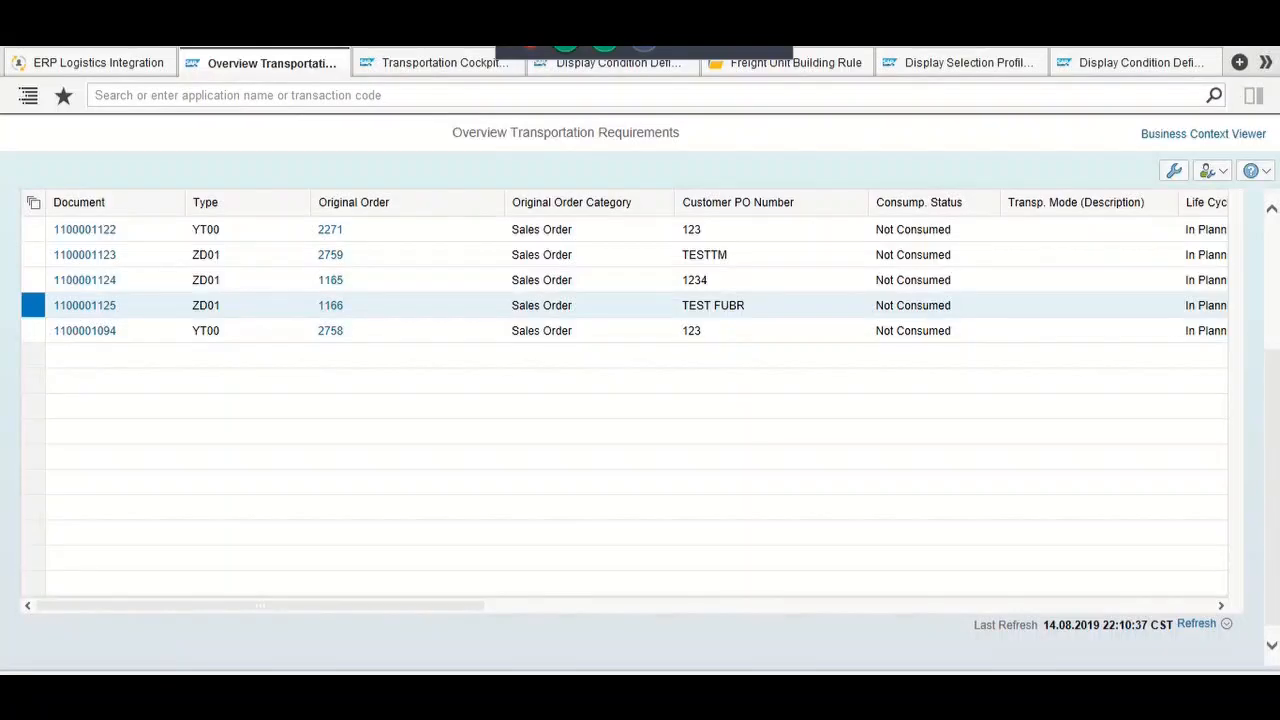
click(1221, 606)
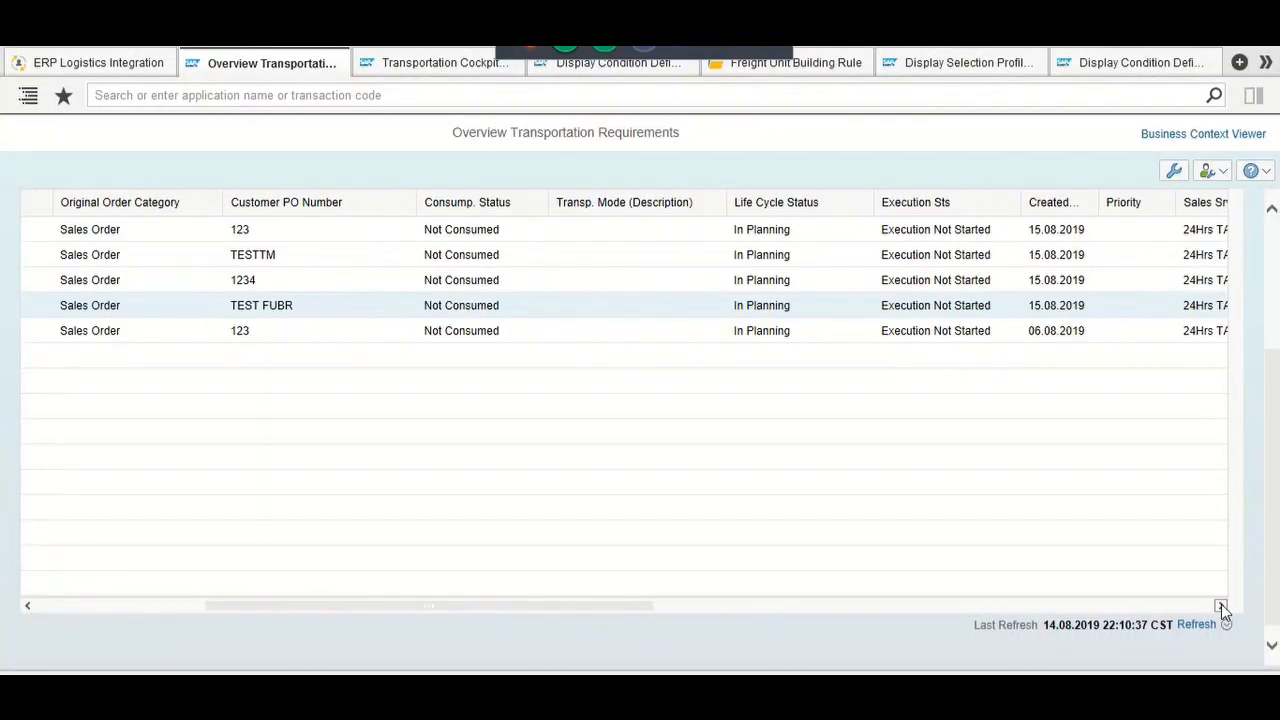
click(1221, 606)
click(1221, 606)
click(1221, 606)
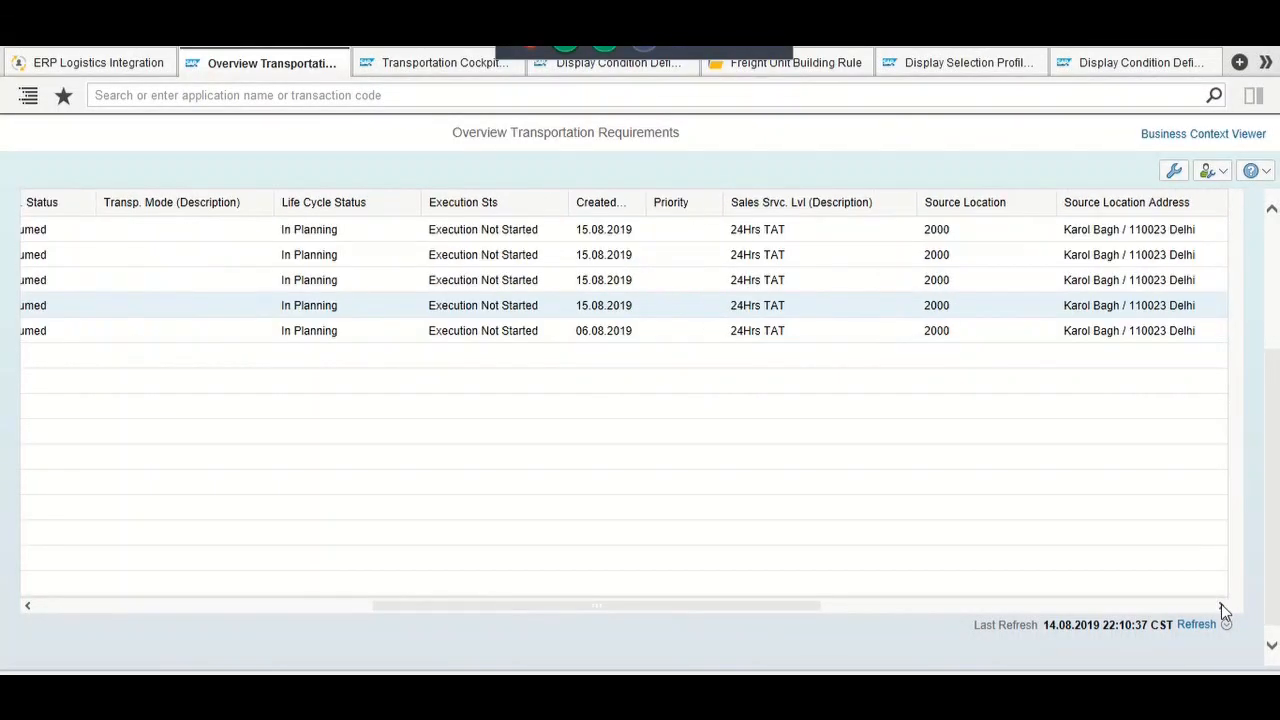
click(1221, 606)
click(1221, 606)
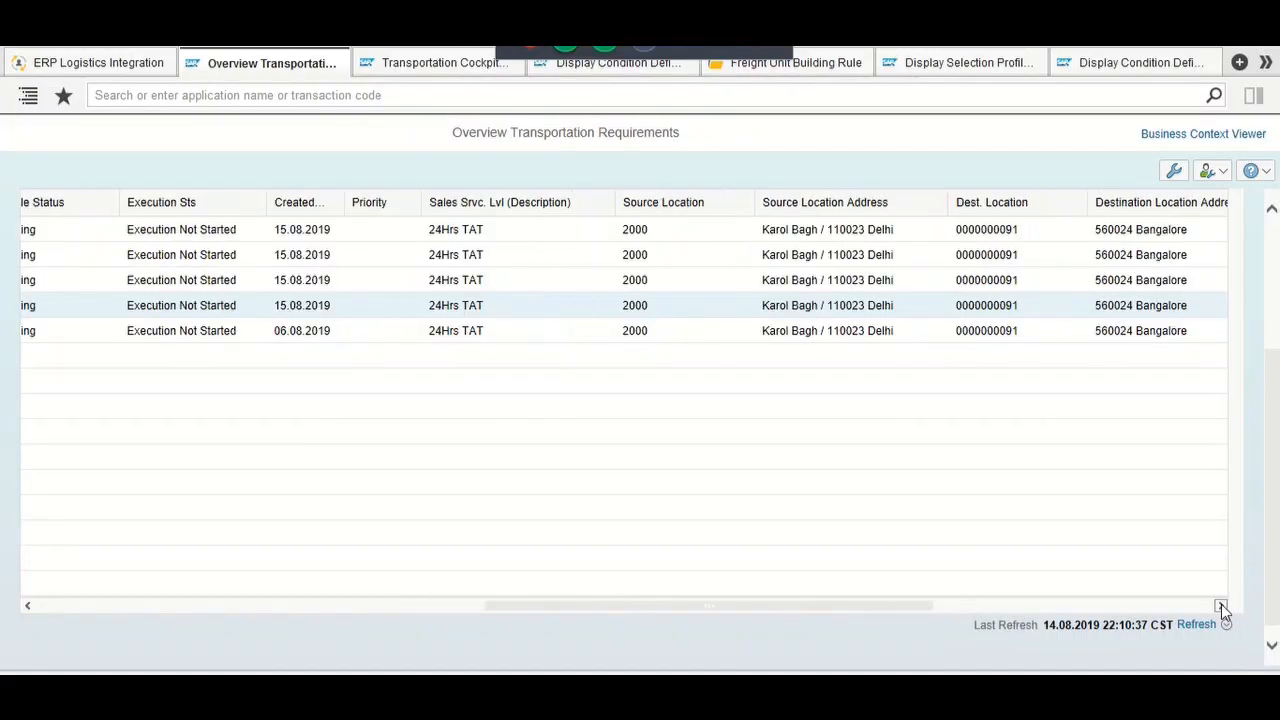
click(1221, 606)
click(1221, 606)
click(1221, 606)
click(1221, 606)
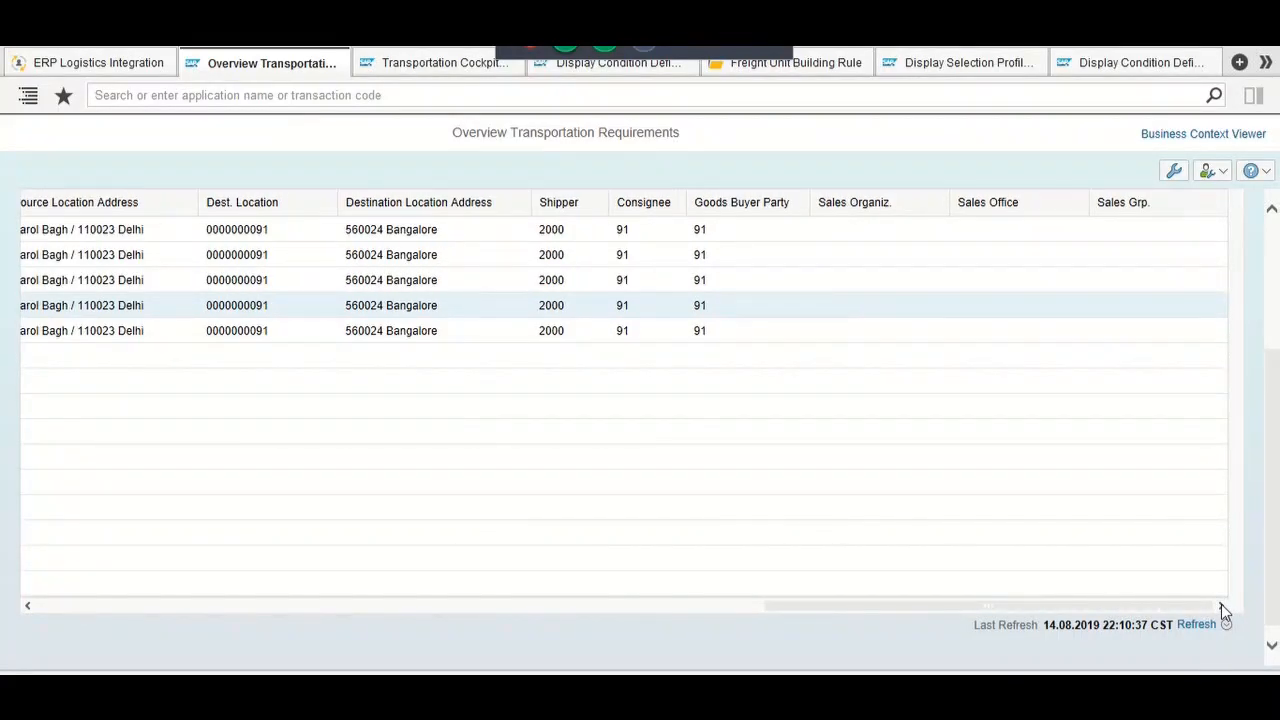
drag(342, 574, 146, 584)
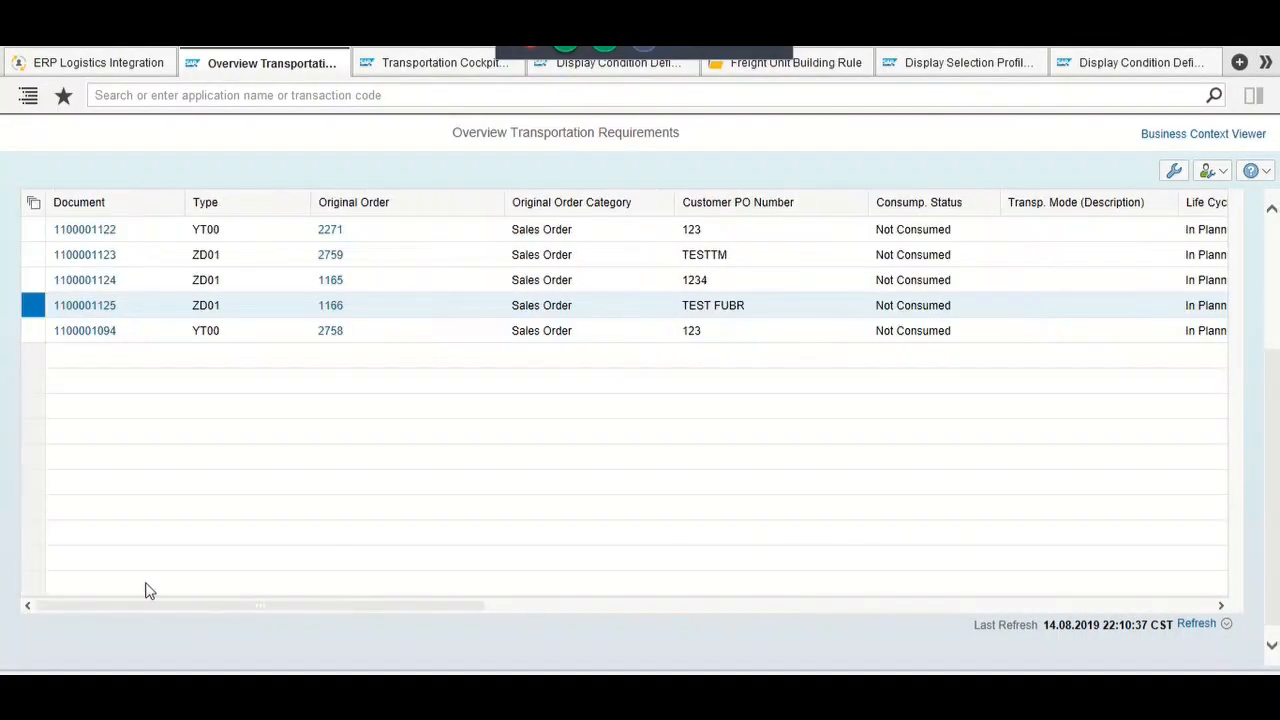
click(103, 312)
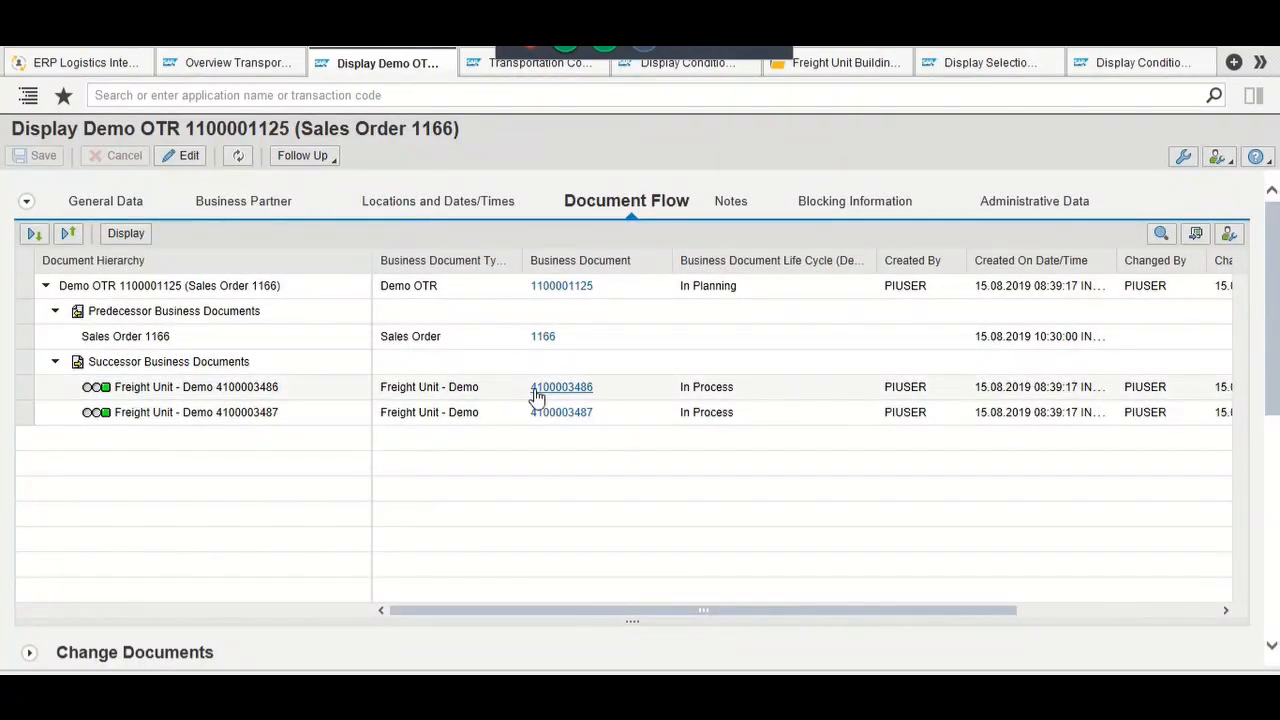
scroll(533, 396, down, 3)
scroll(536, 395, down, 2)
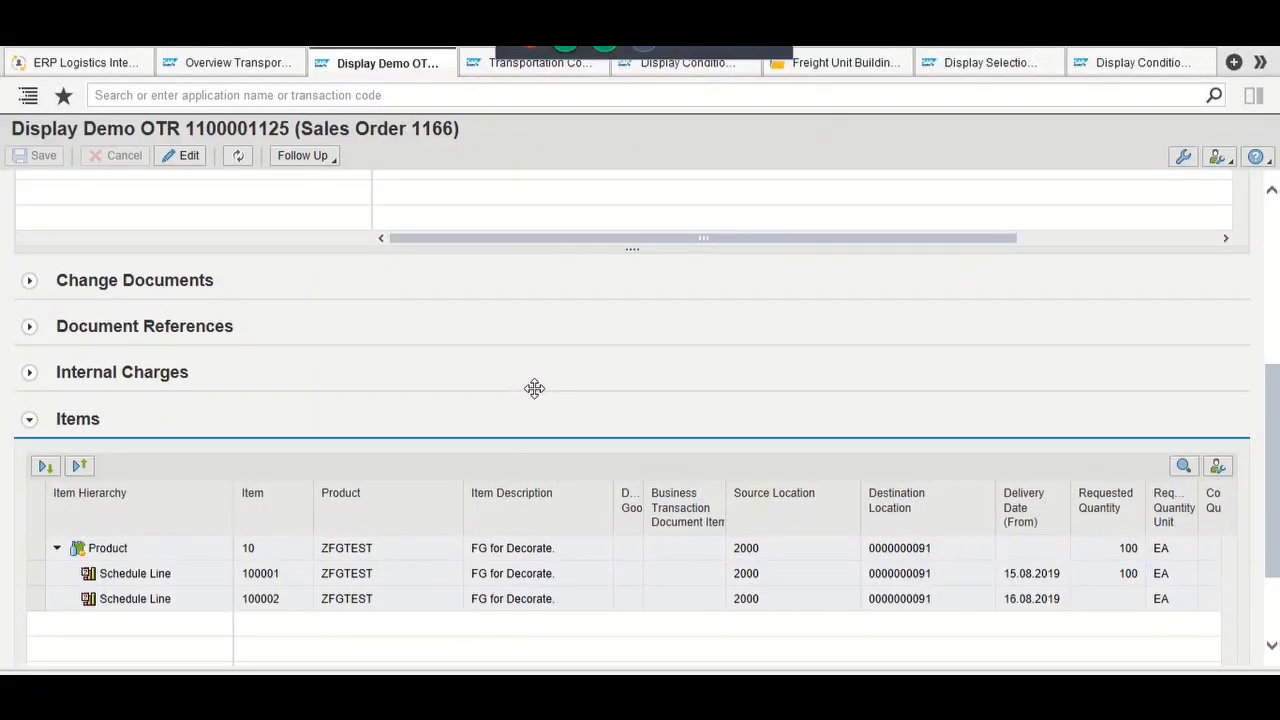
scroll(534, 388, down, 2)
scroll(534, 388, up, 6)
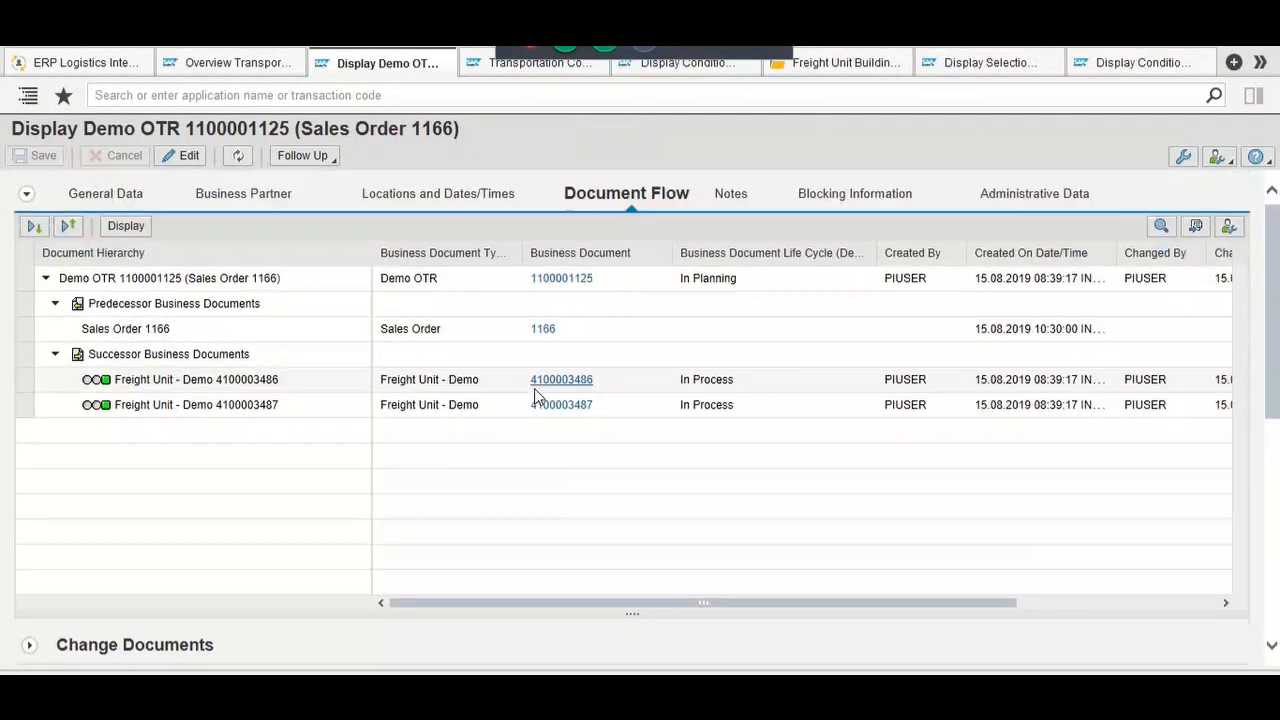
click(545, 396)
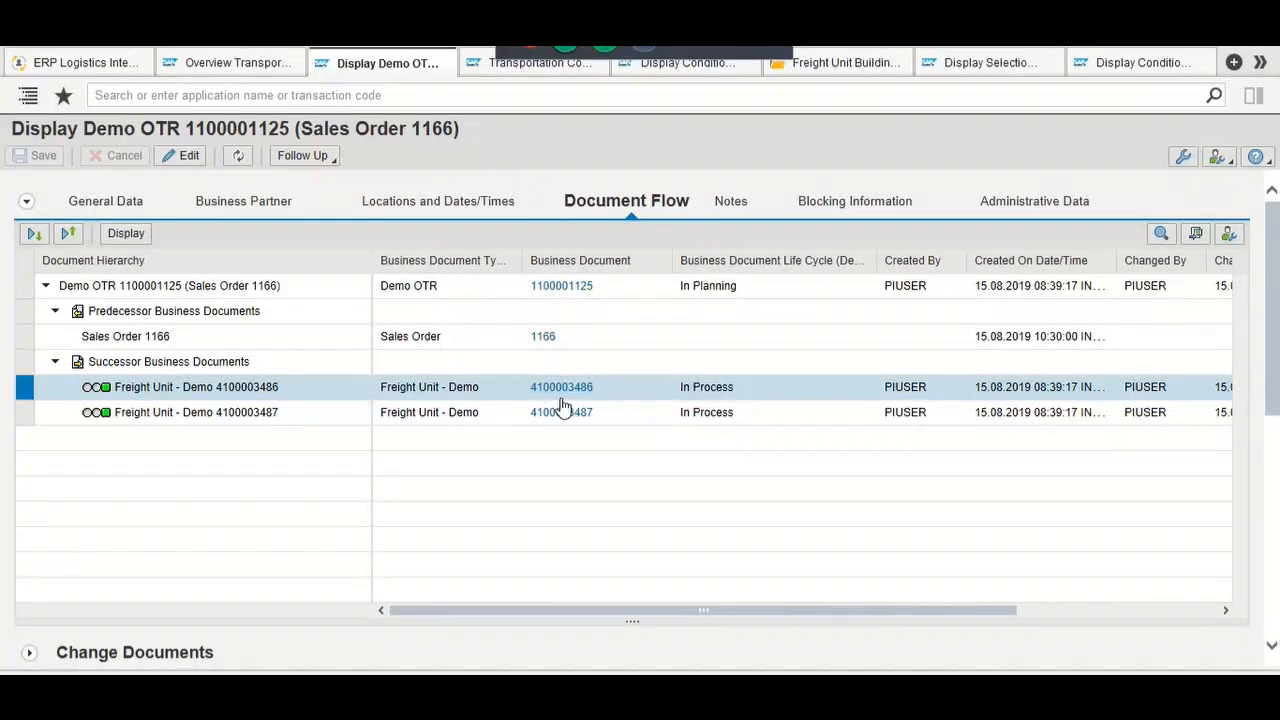
click(561, 399)
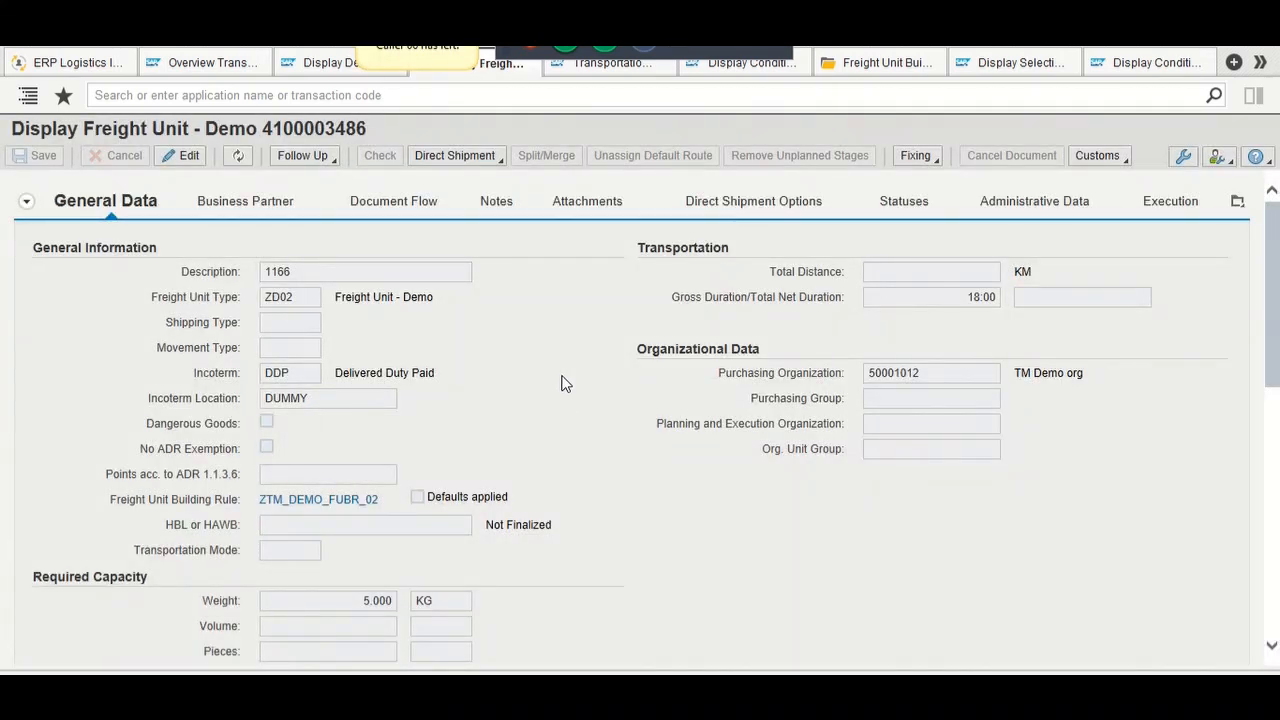
scroll(594, 217, down, 3)
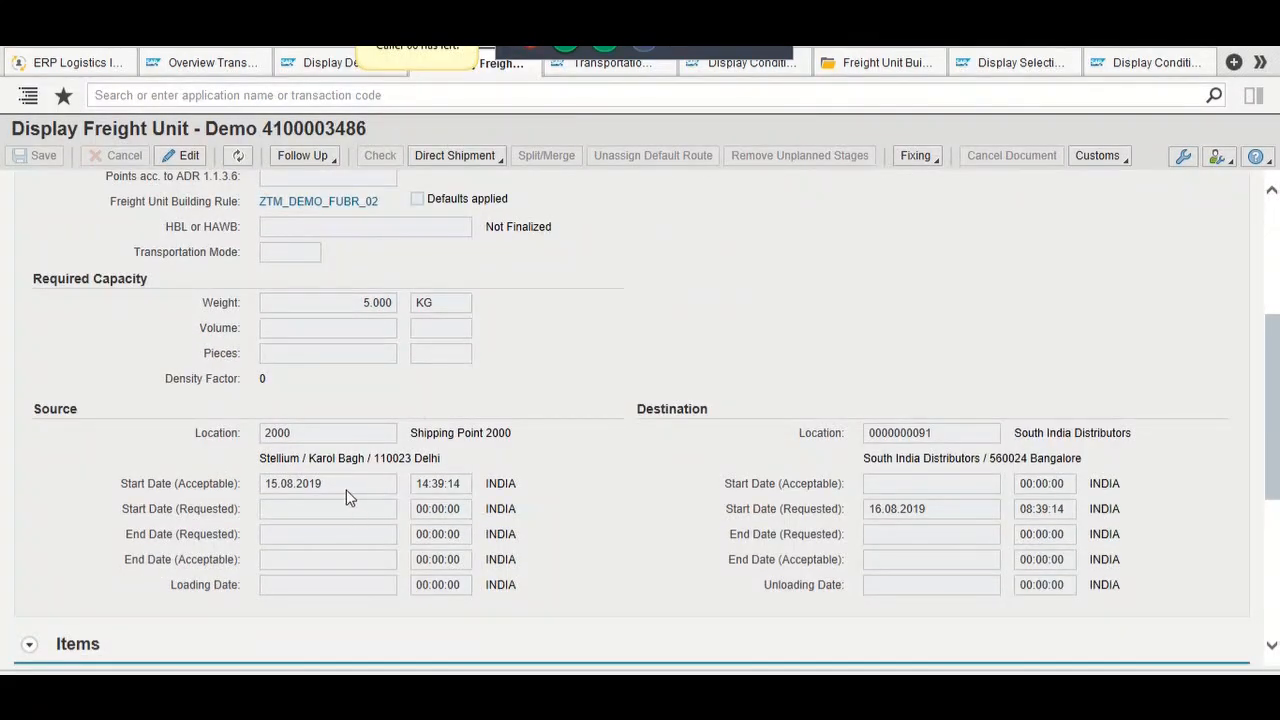
drag(340, 483, 258, 485)
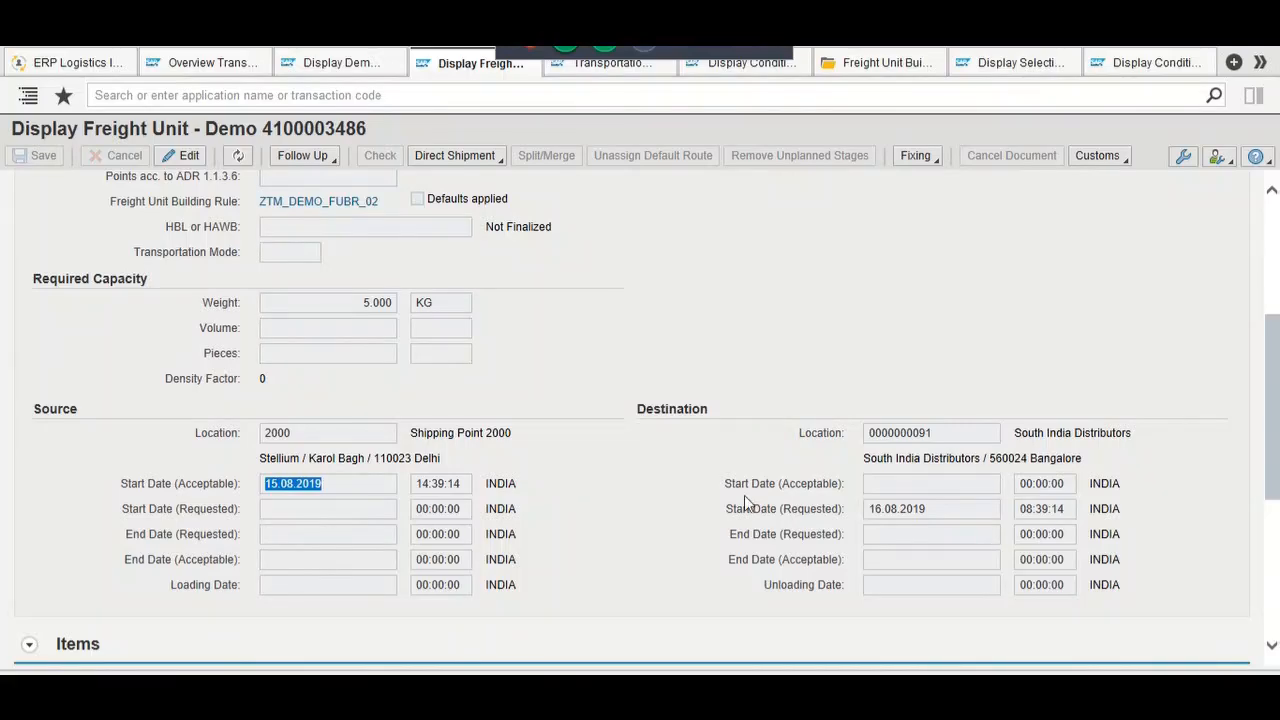
drag(937, 509, 864, 509)
scroll(888, 390, up, 1)
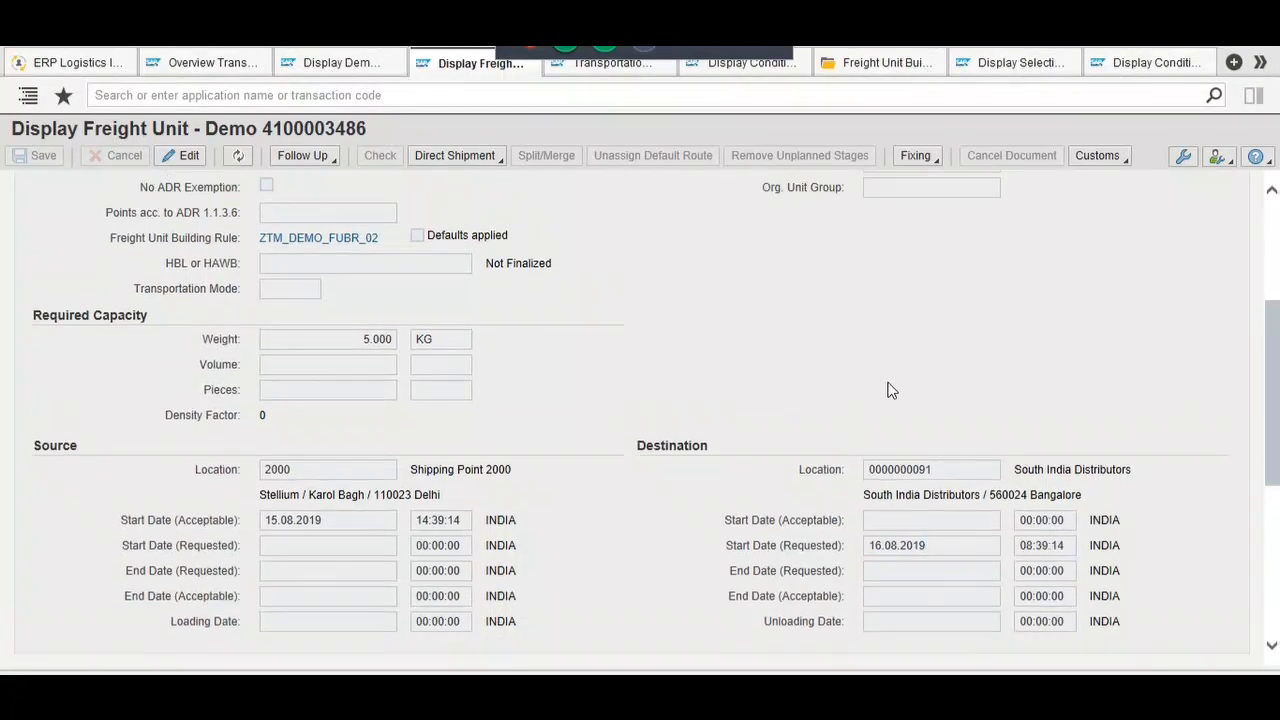
scroll(891, 390, up, 3)
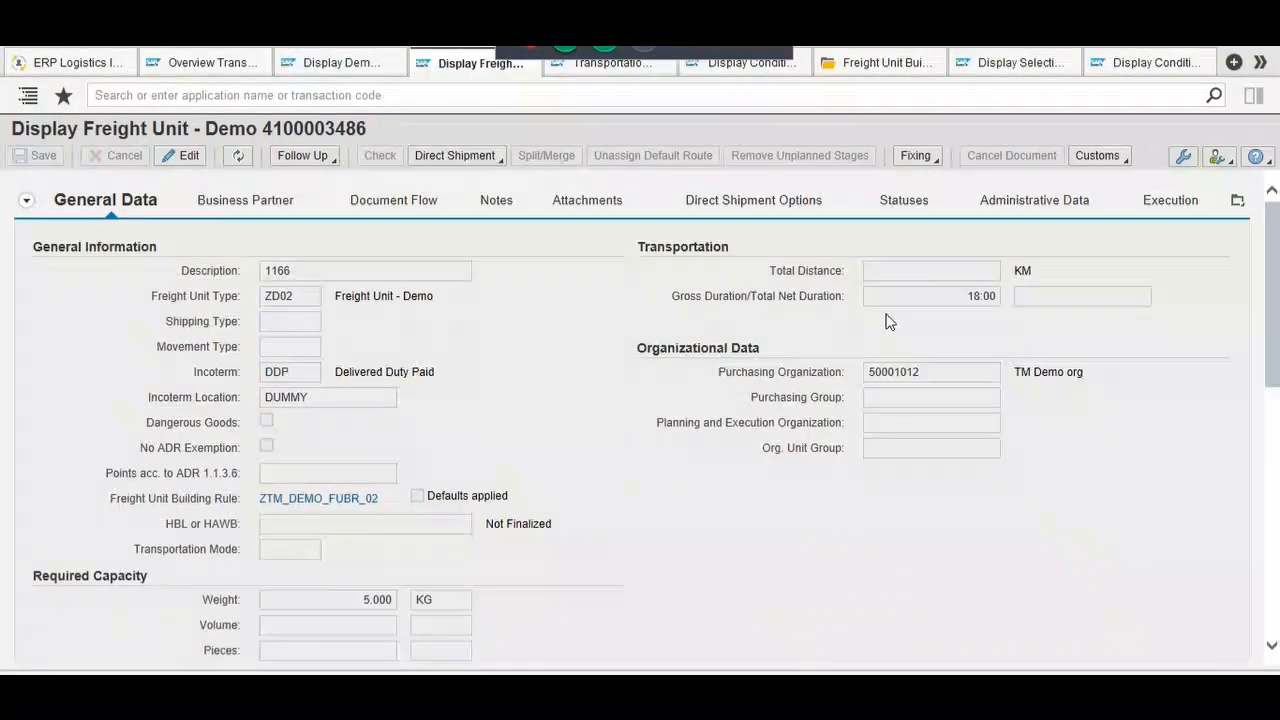
Step: Edit profile ZTM_SEL_PRO_DEMO_02 under request E95K900399, set pick-up offset direction to Past, and save
click(1036, 68)
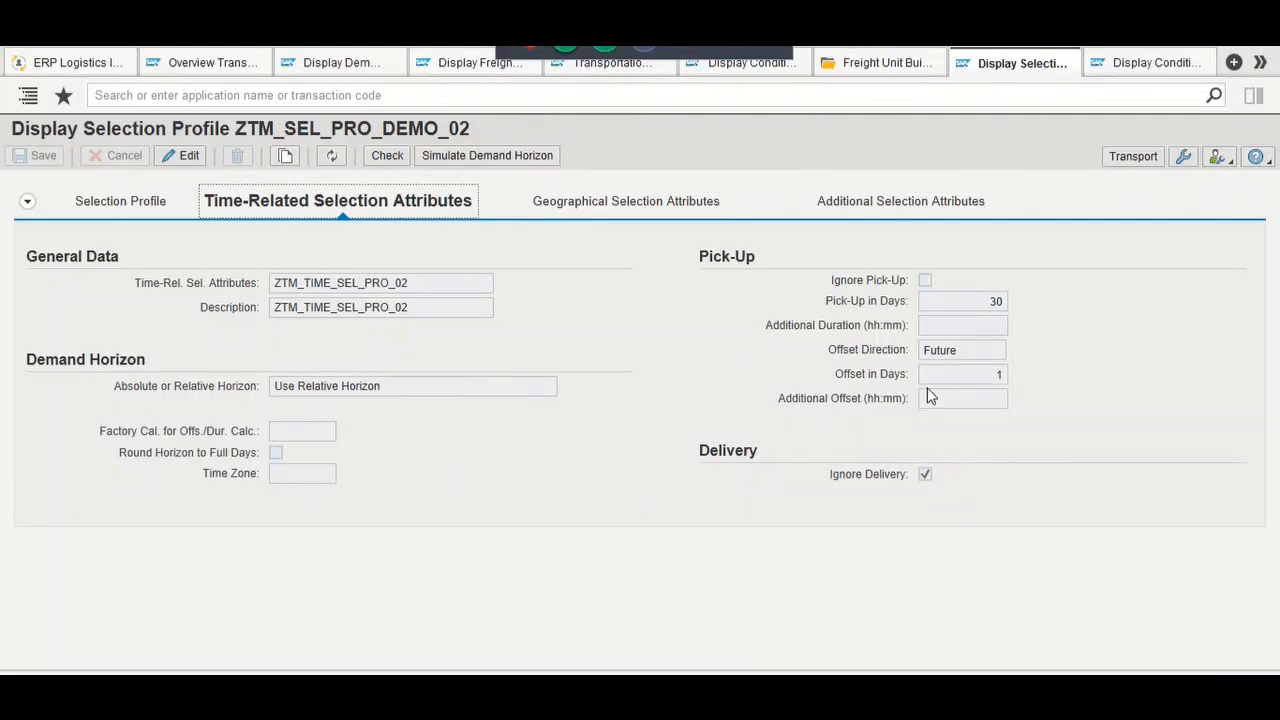
click(183, 157)
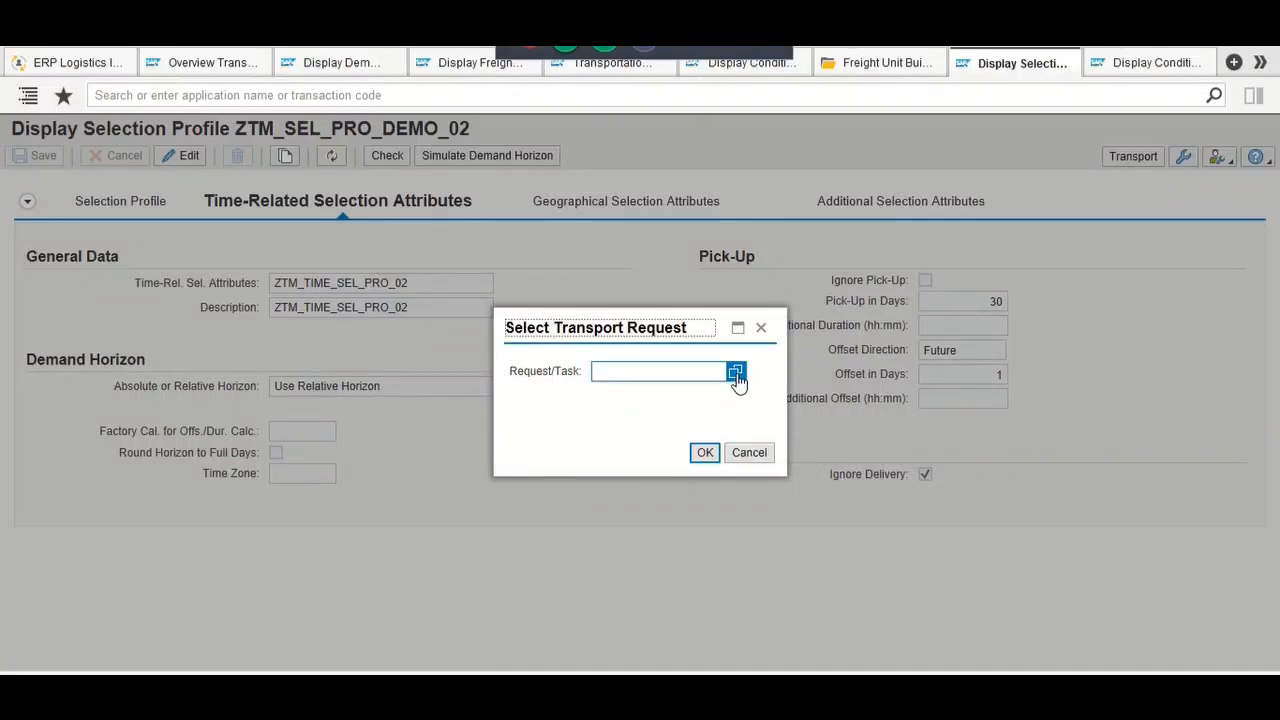
click(736, 374)
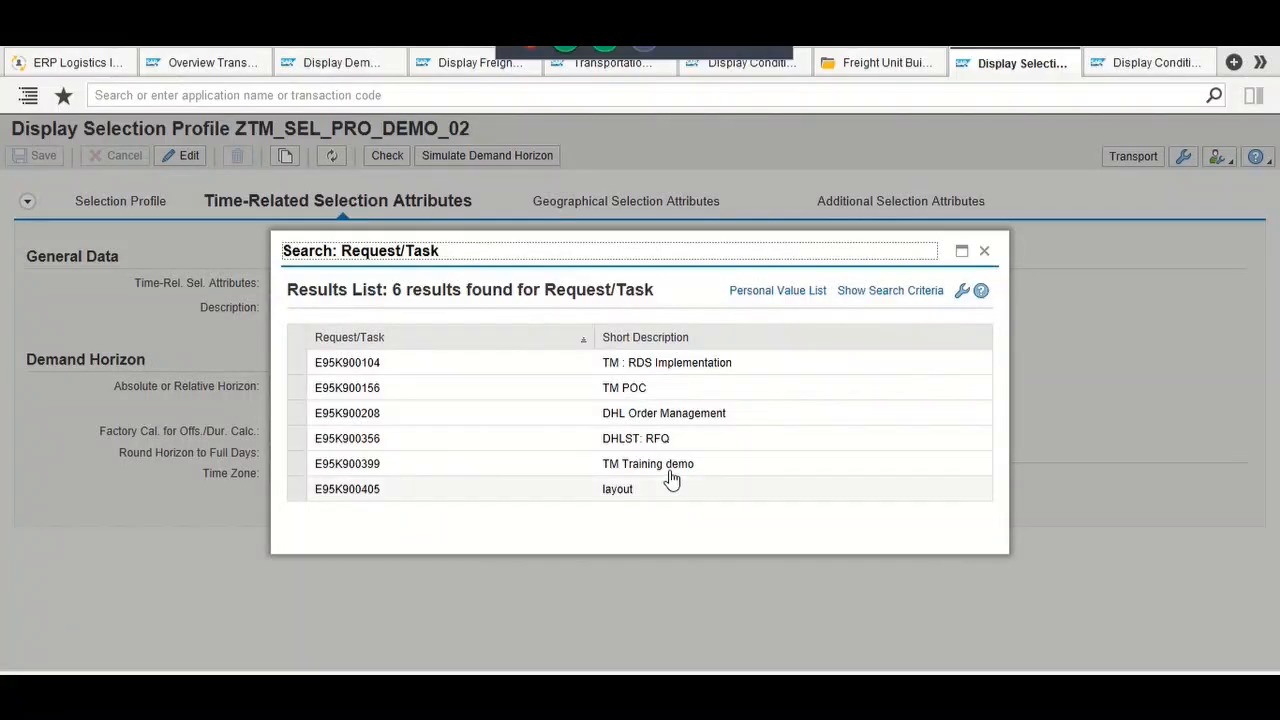
click(670, 468)
click(700, 458)
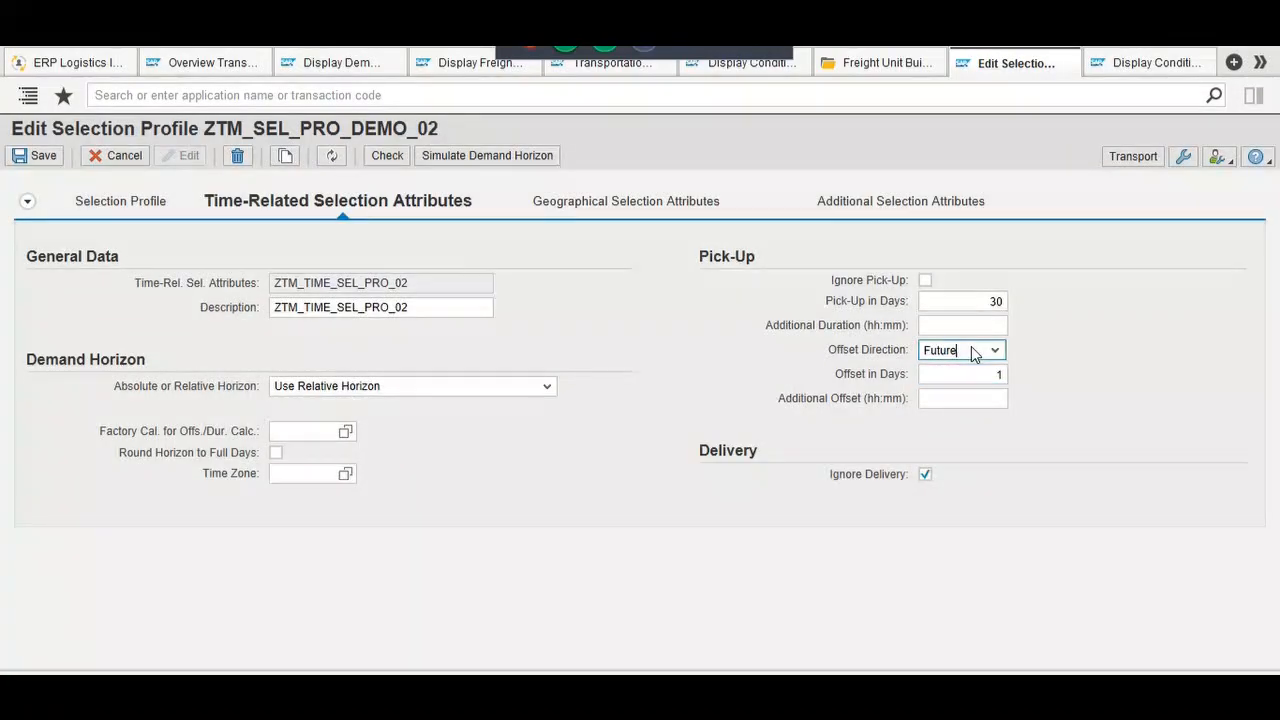
click(987, 352)
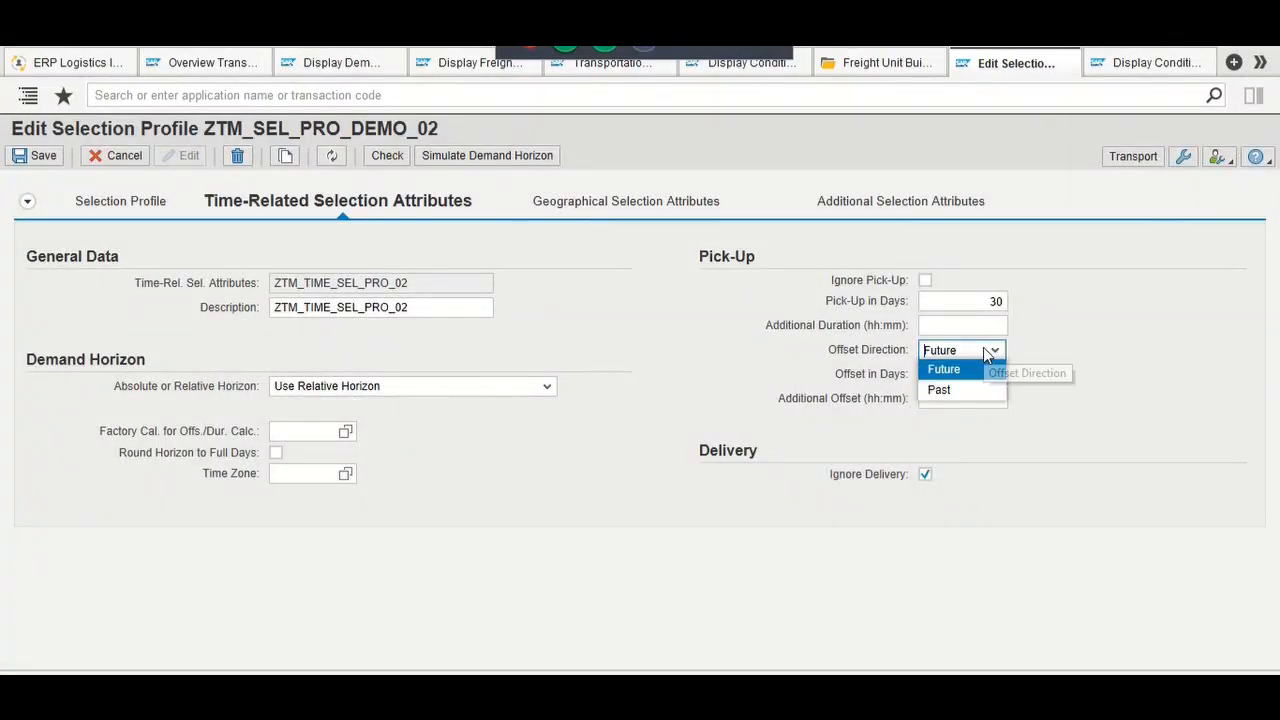
click(957, 389)
click(985, 375)
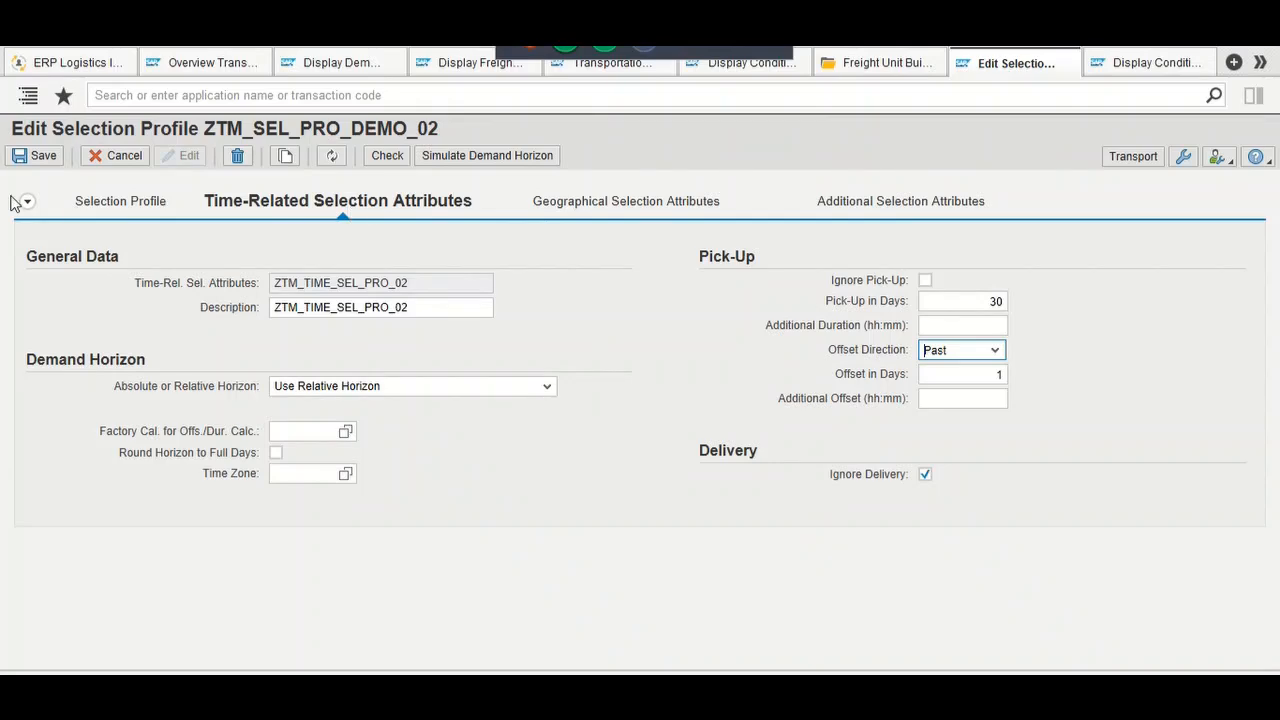
click(24, 165)
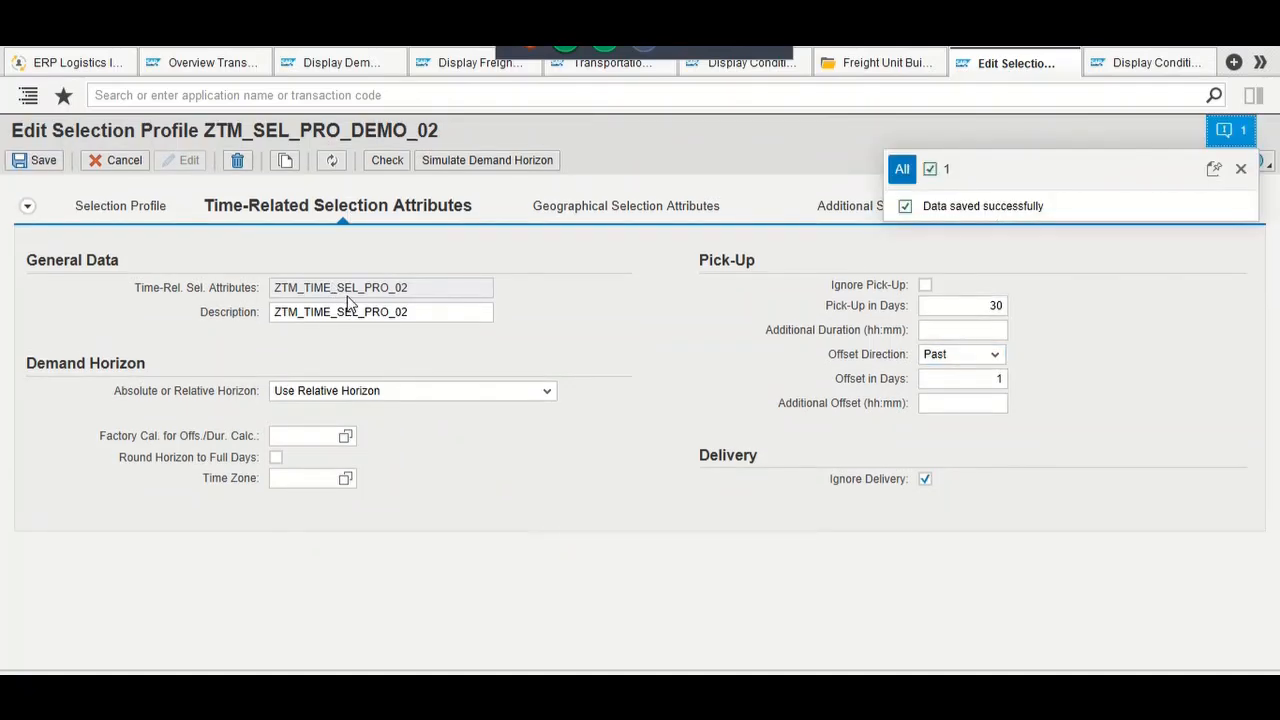
click(1240, 169)
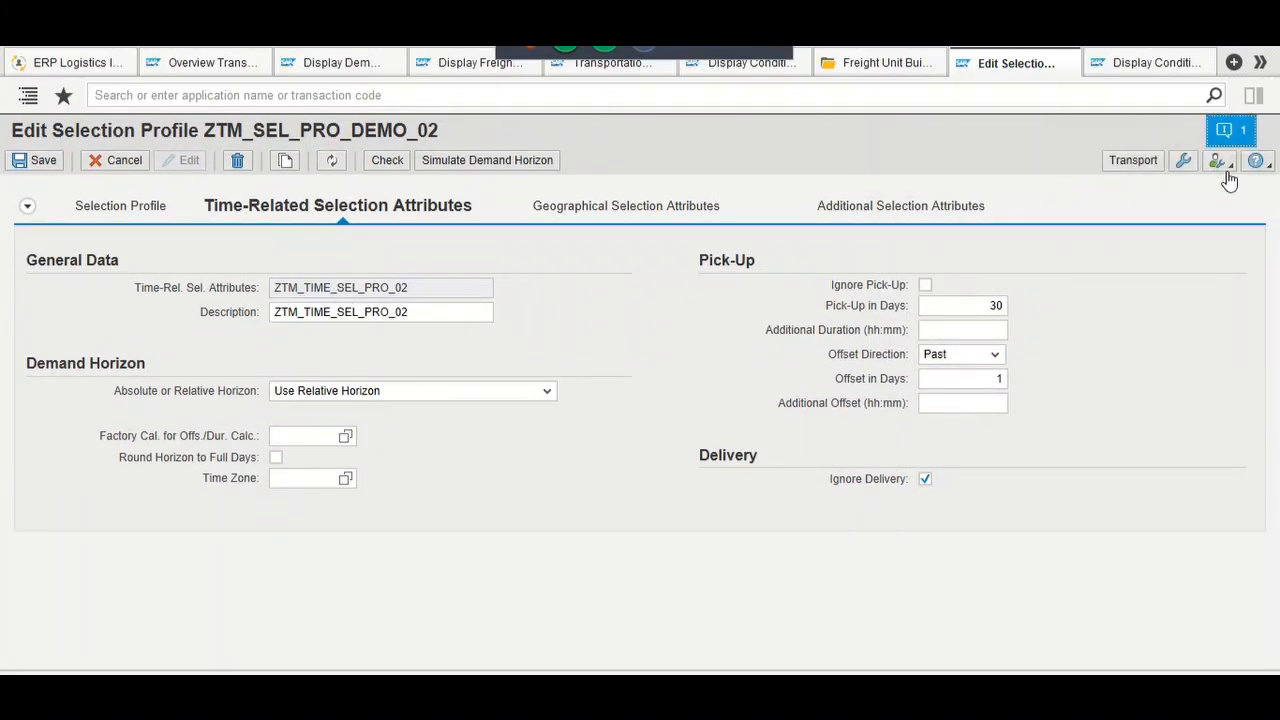
Step: Review the profile's geographical source and destination zones, then return to the requirement's document flow
click(563, 208)
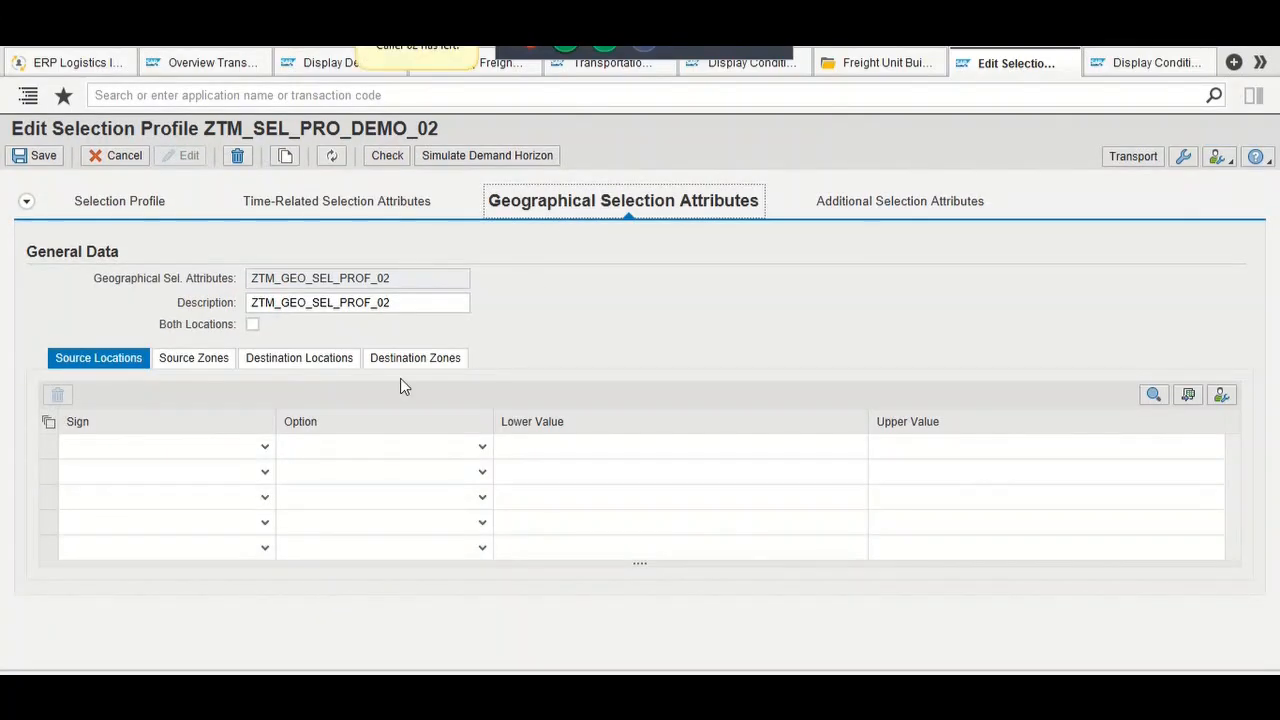
click(226, 365)
click(270, 363)
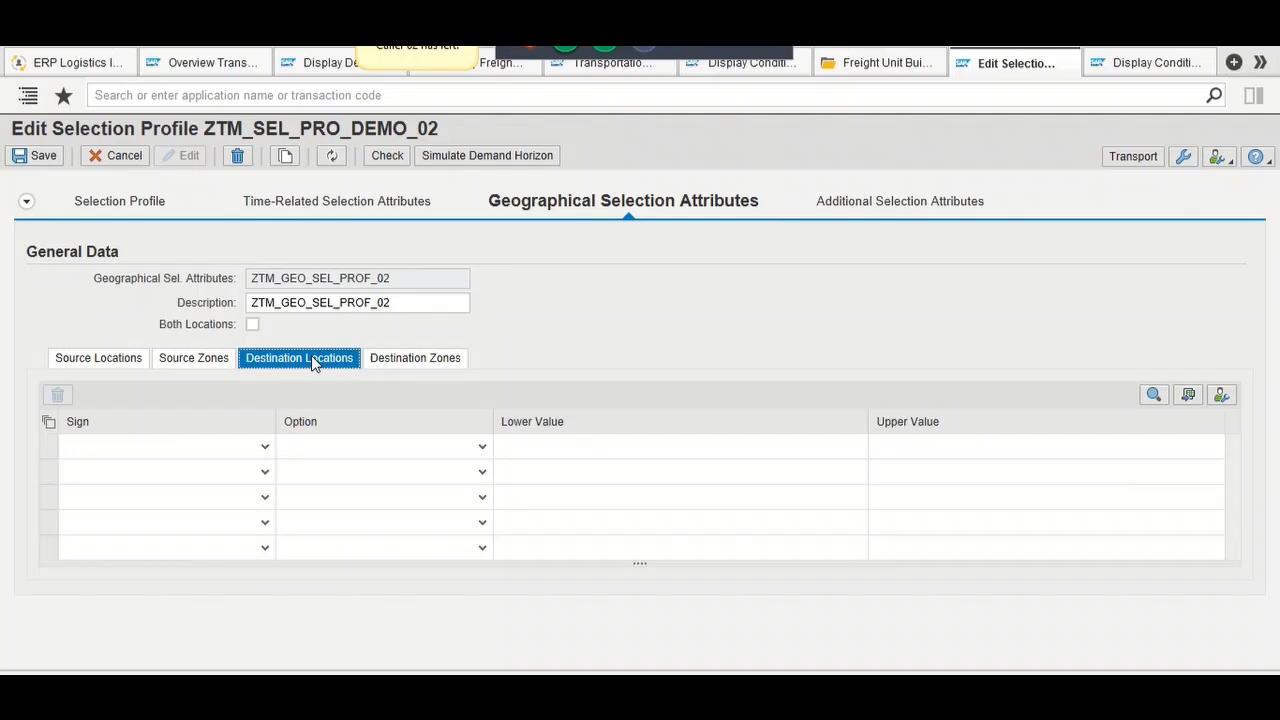
click(392, 362)
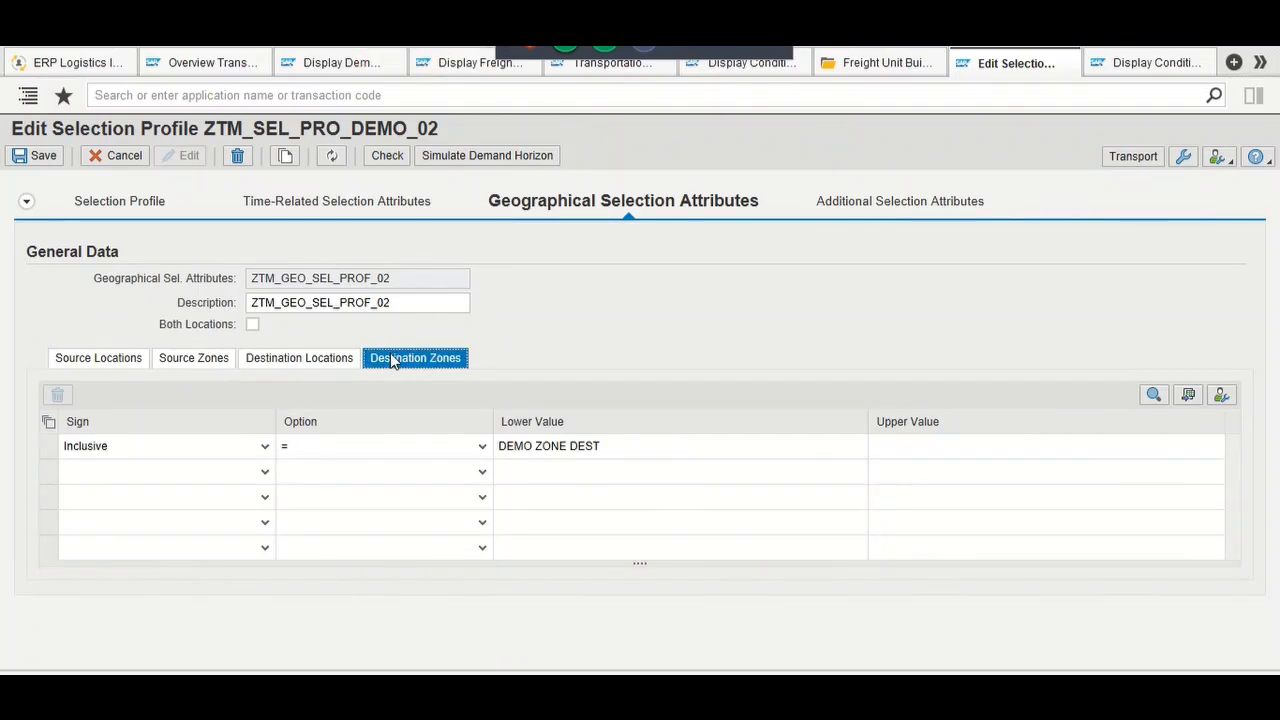
click(178, 369)
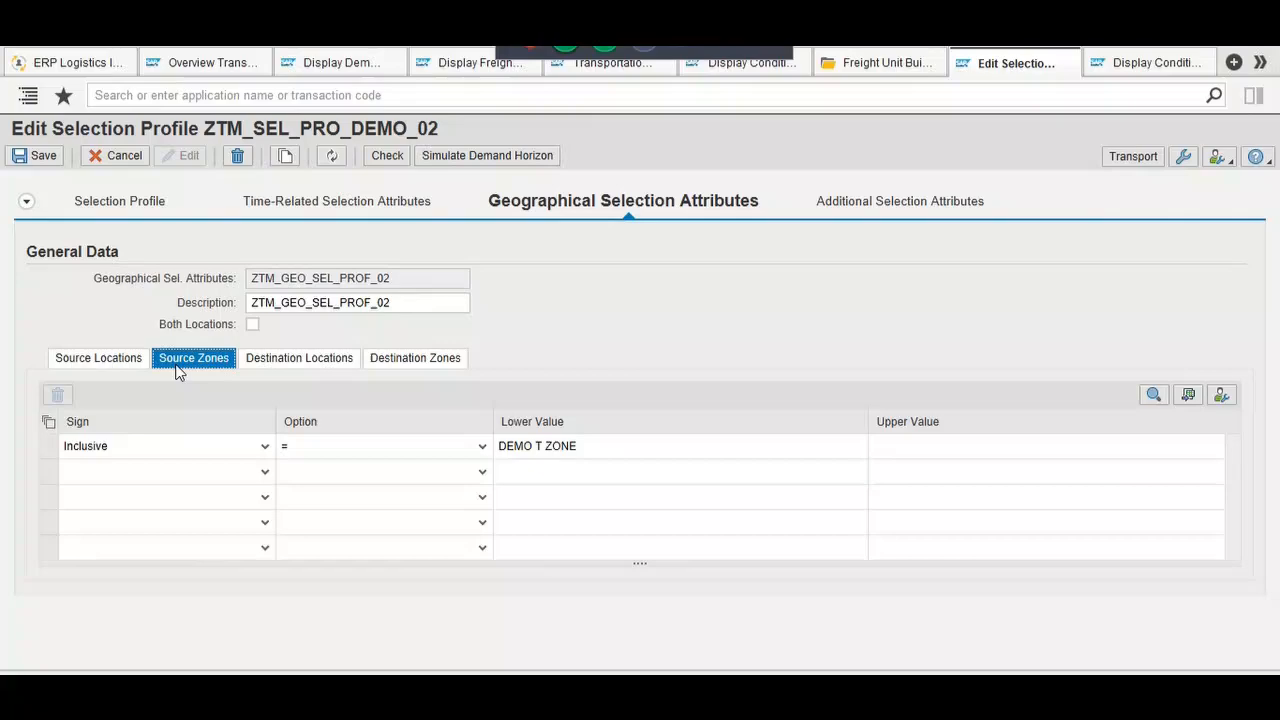
click(330, 62)
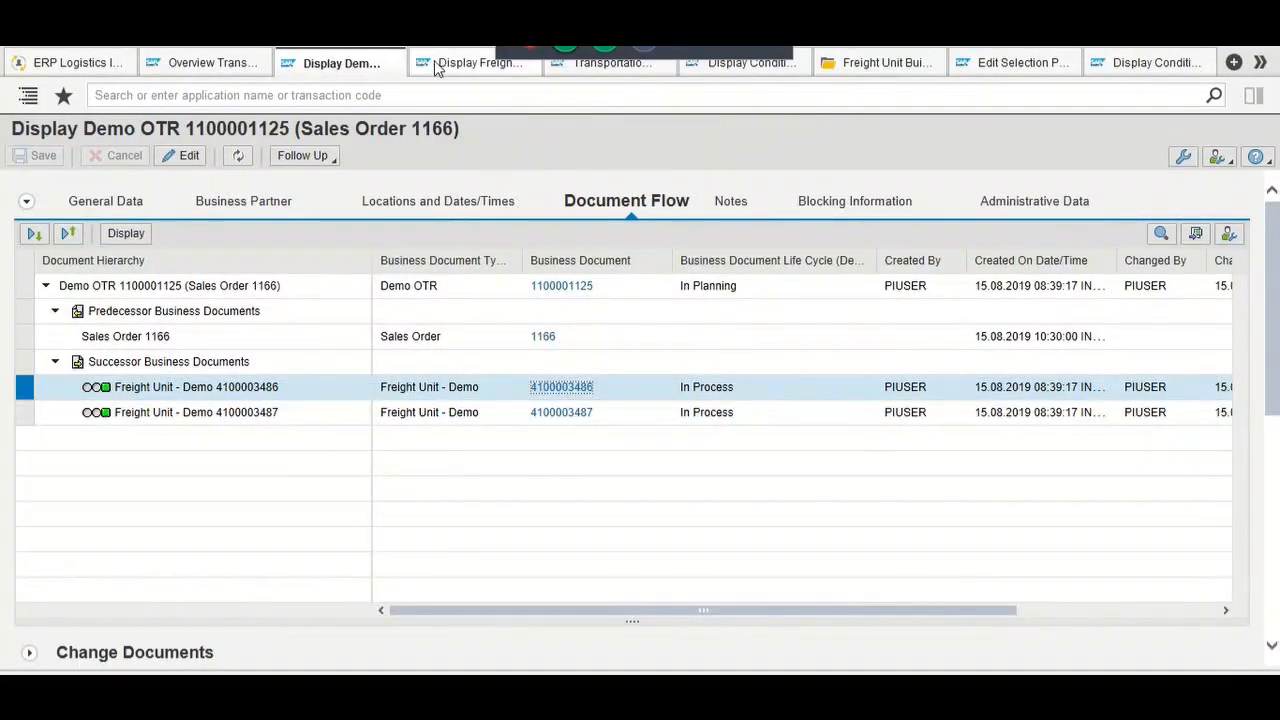
click(615, 72)
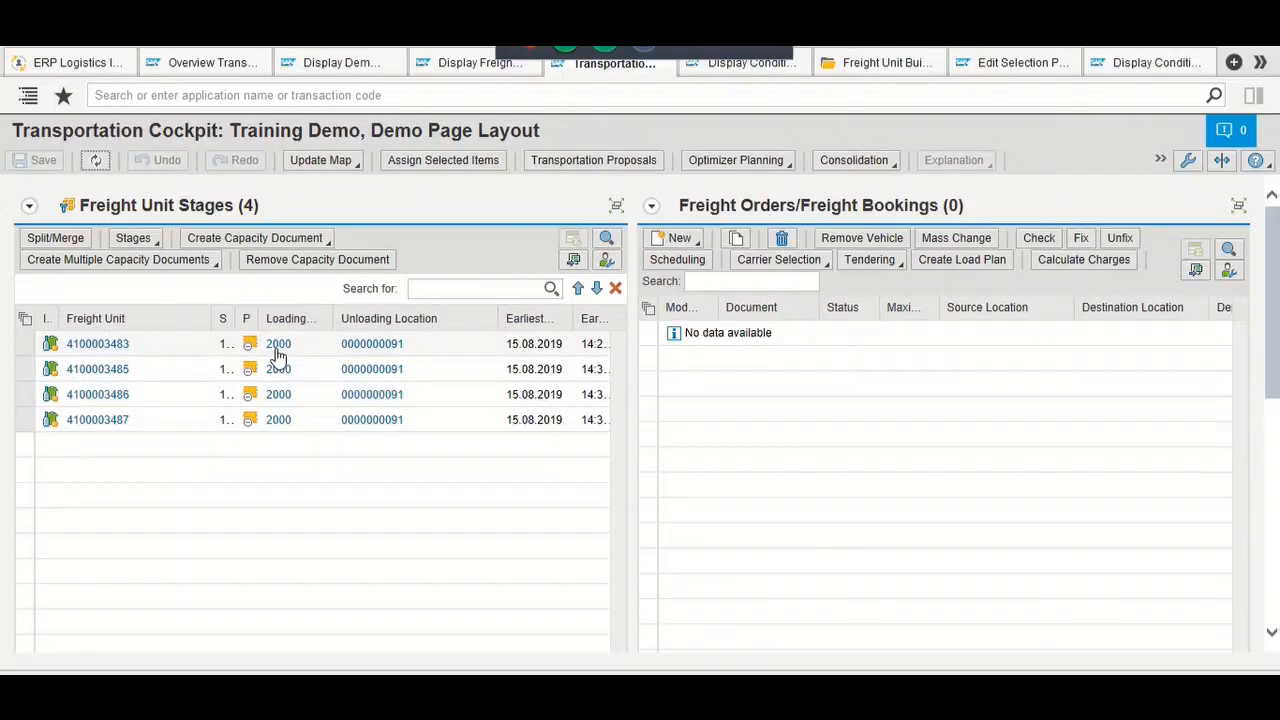
mouse_move(280, 352)
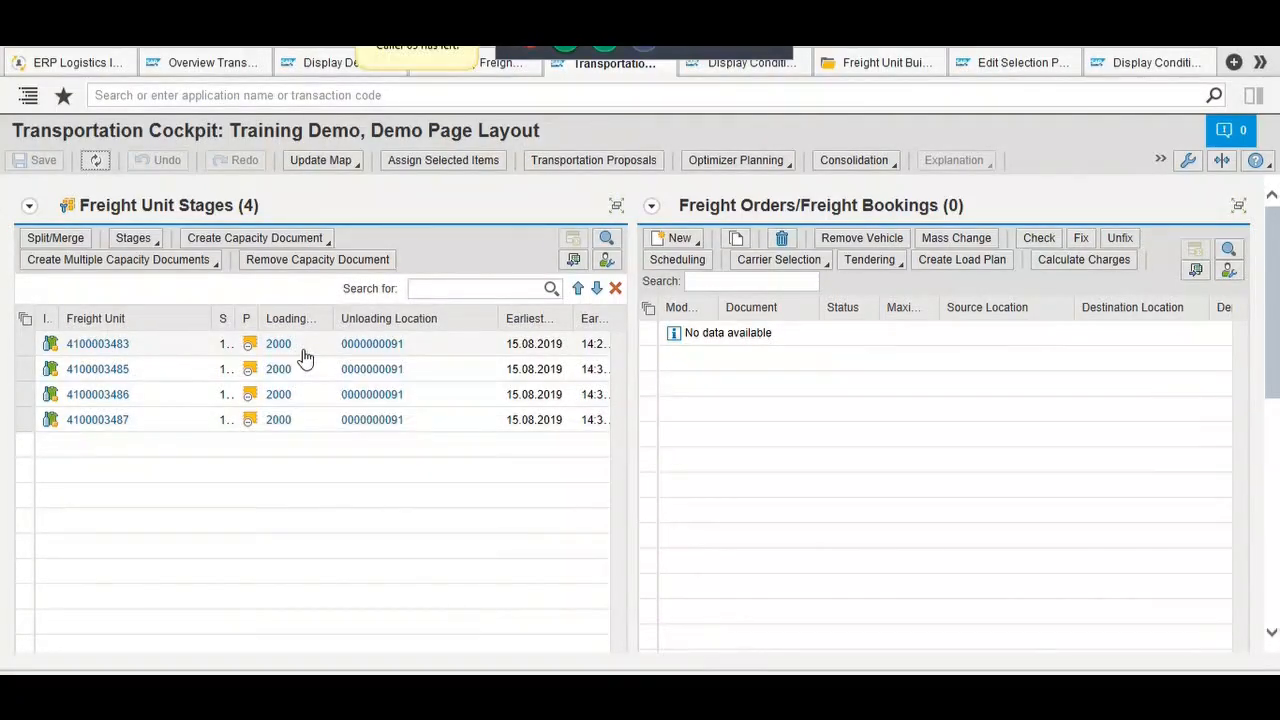
mouse_move(352, 348)
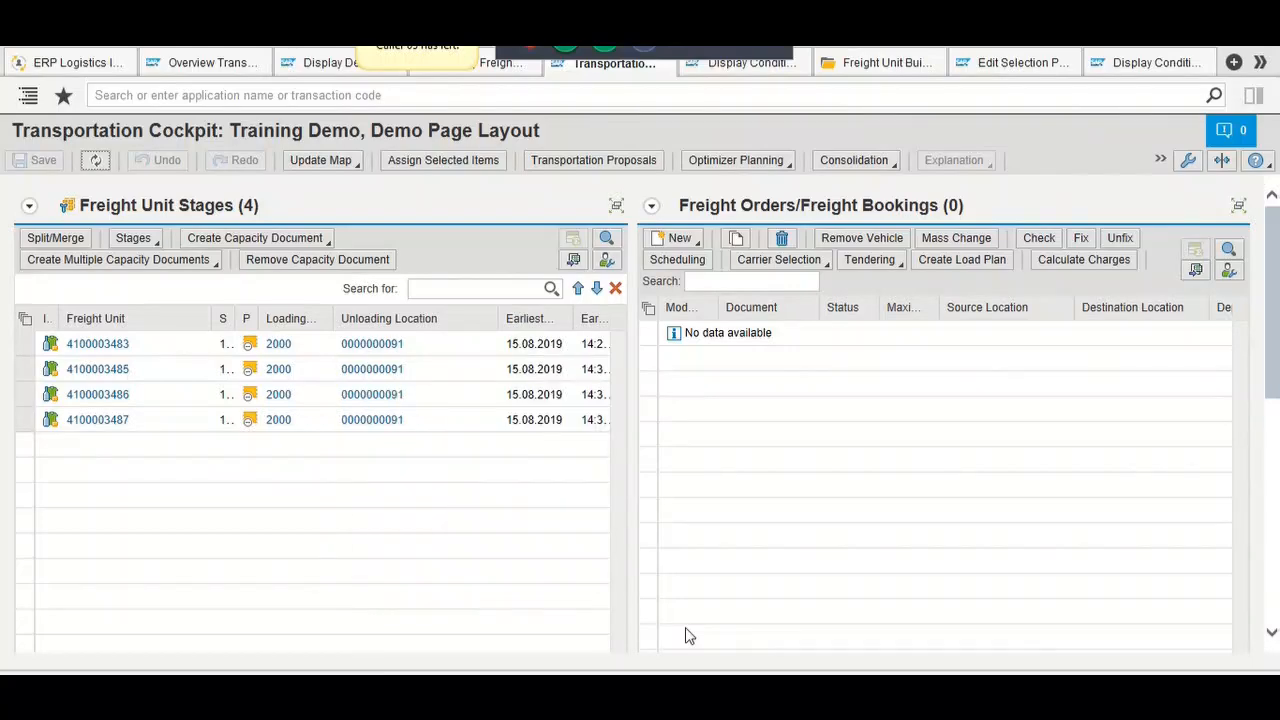
scroll(686, 634, down, 1)
scroll(686, 634, down, 1)
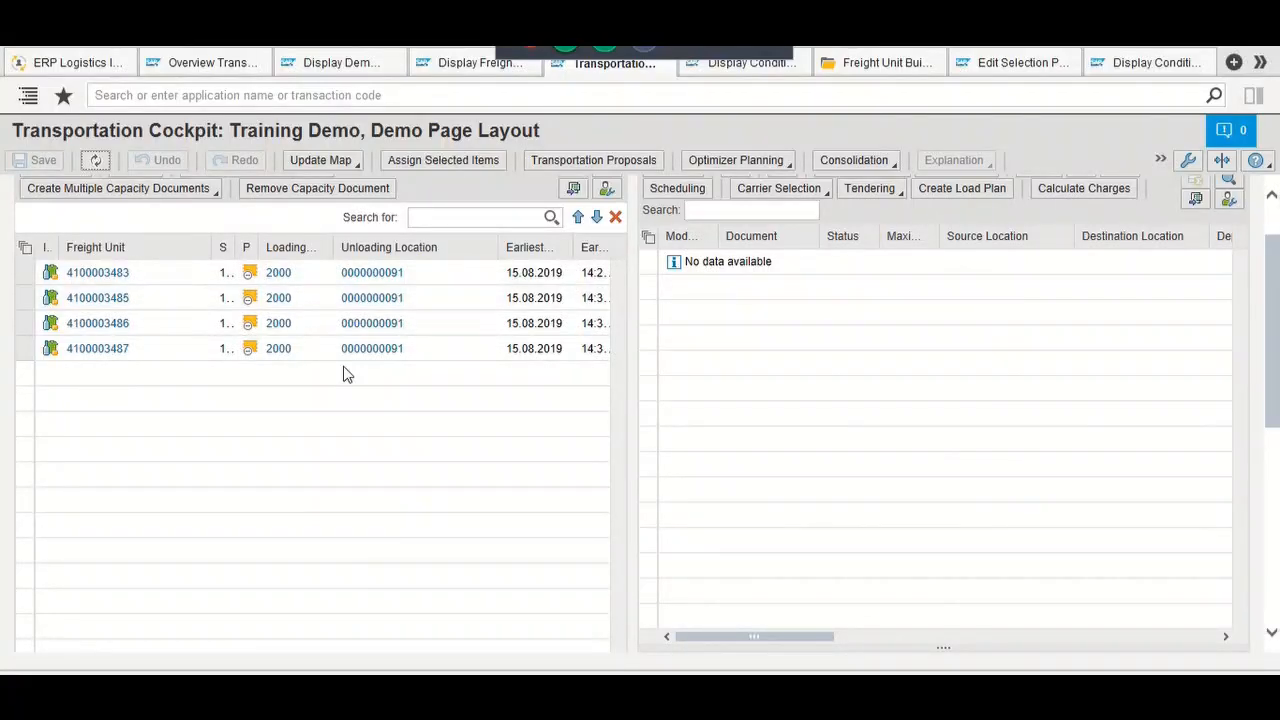
scroll(403, 476, up, 1)
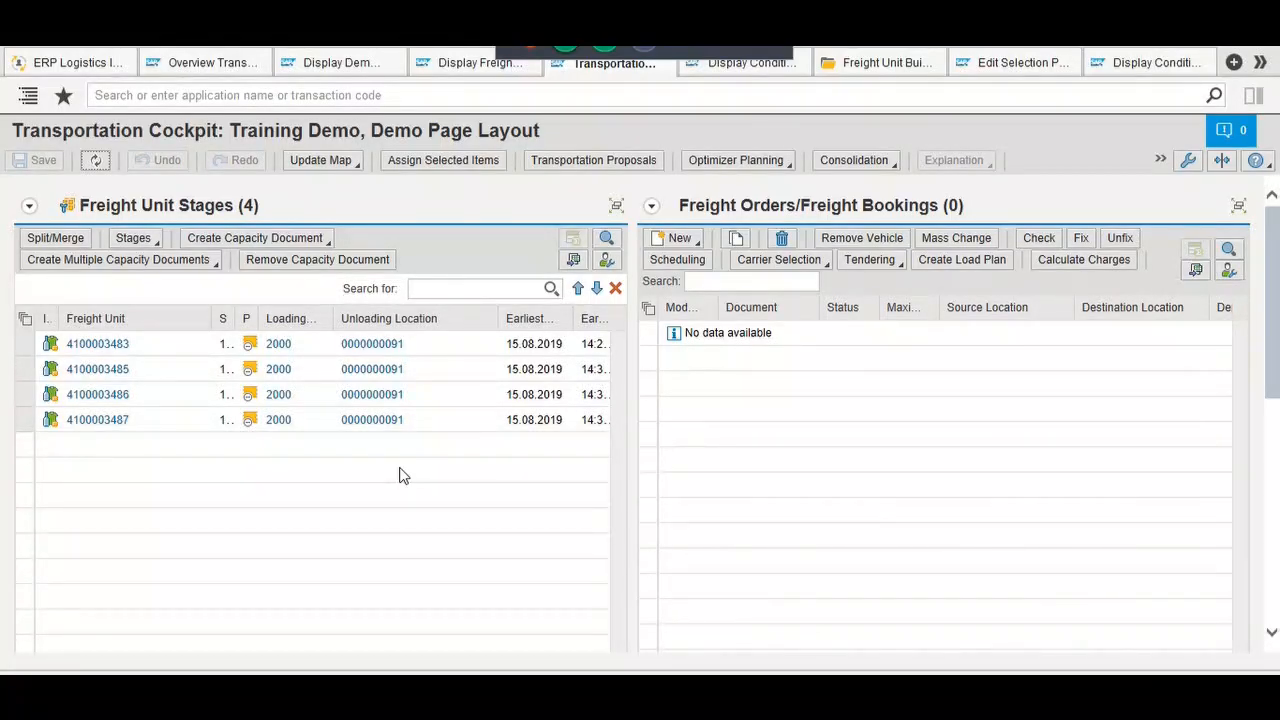
scroll(399, 476, down, 5)
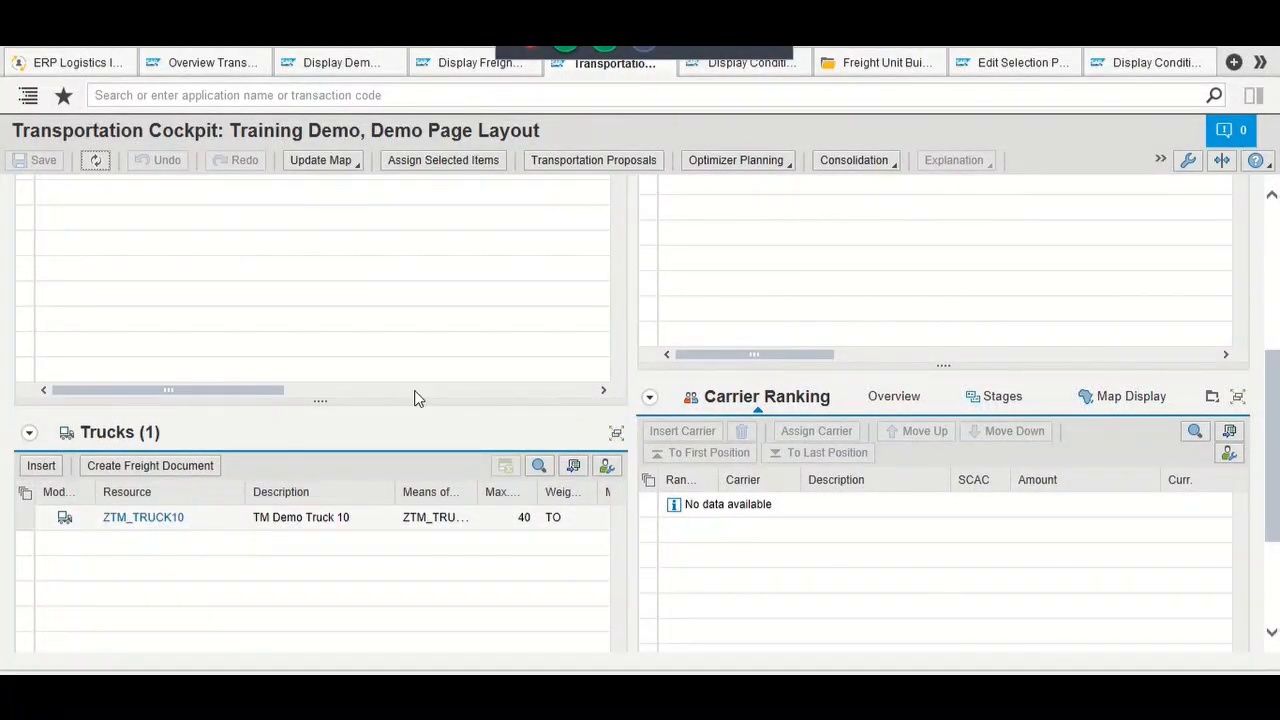
scroll(420, 389, up, 1)
scroll(420, 396, up, 5)
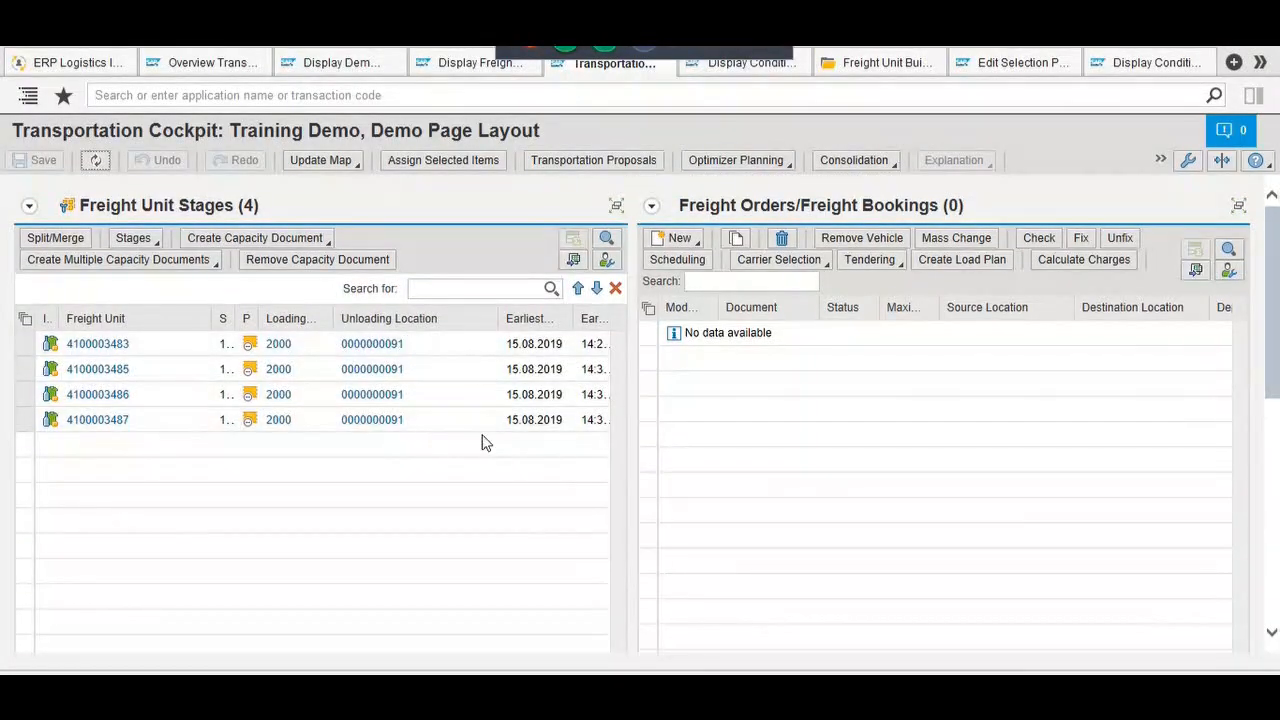
Step: Run optimizer planning on all four freight units, creating truck freight order $1 at 75% utilization
click(742, 163)
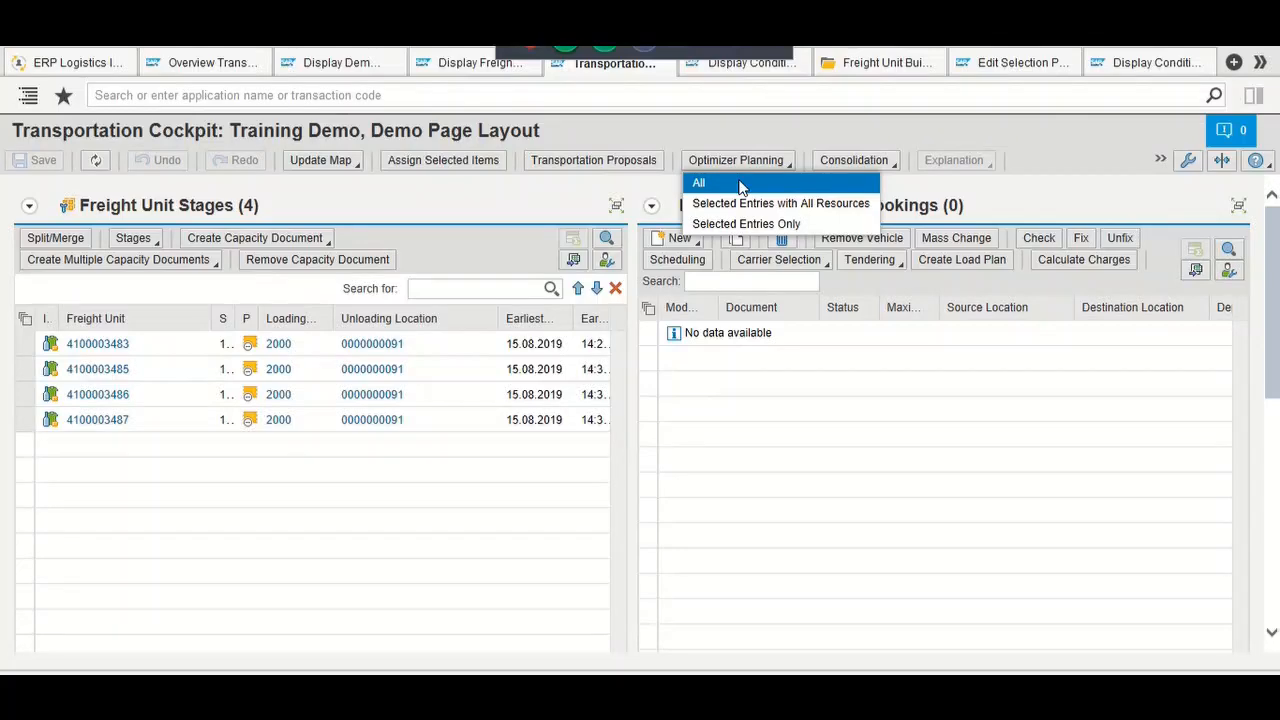
click(742, 184)
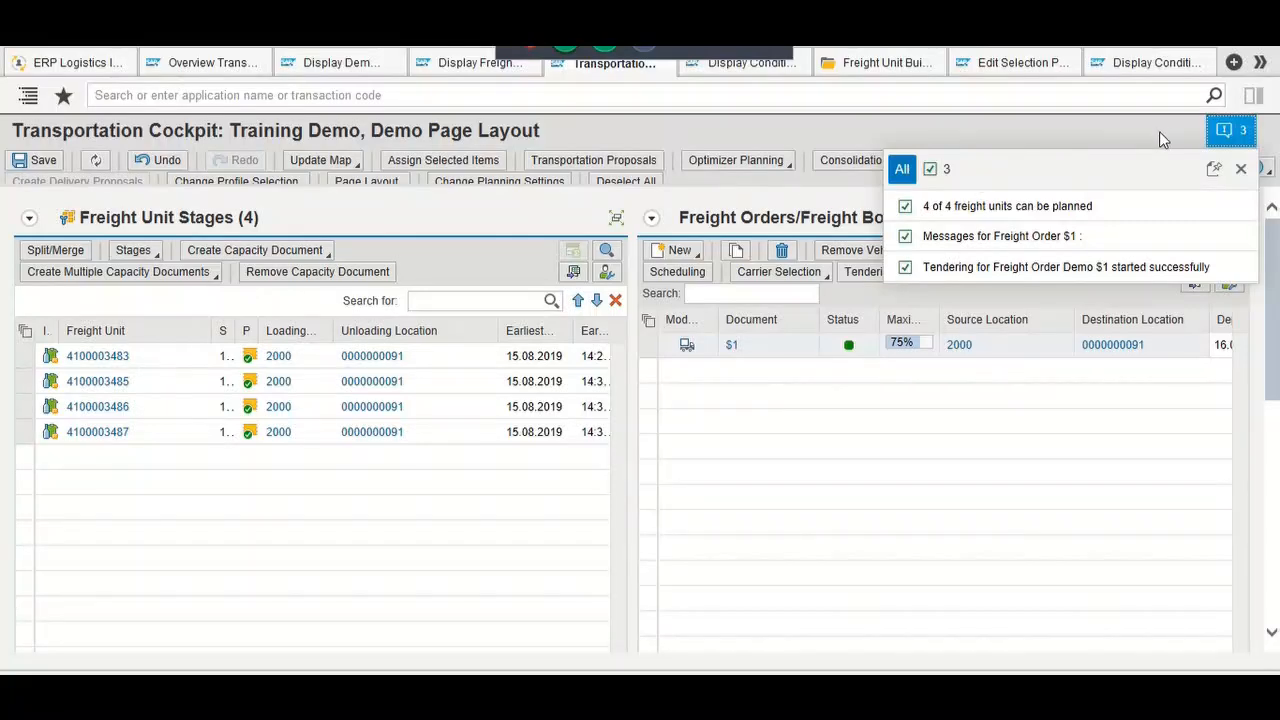
click(1240, 168)
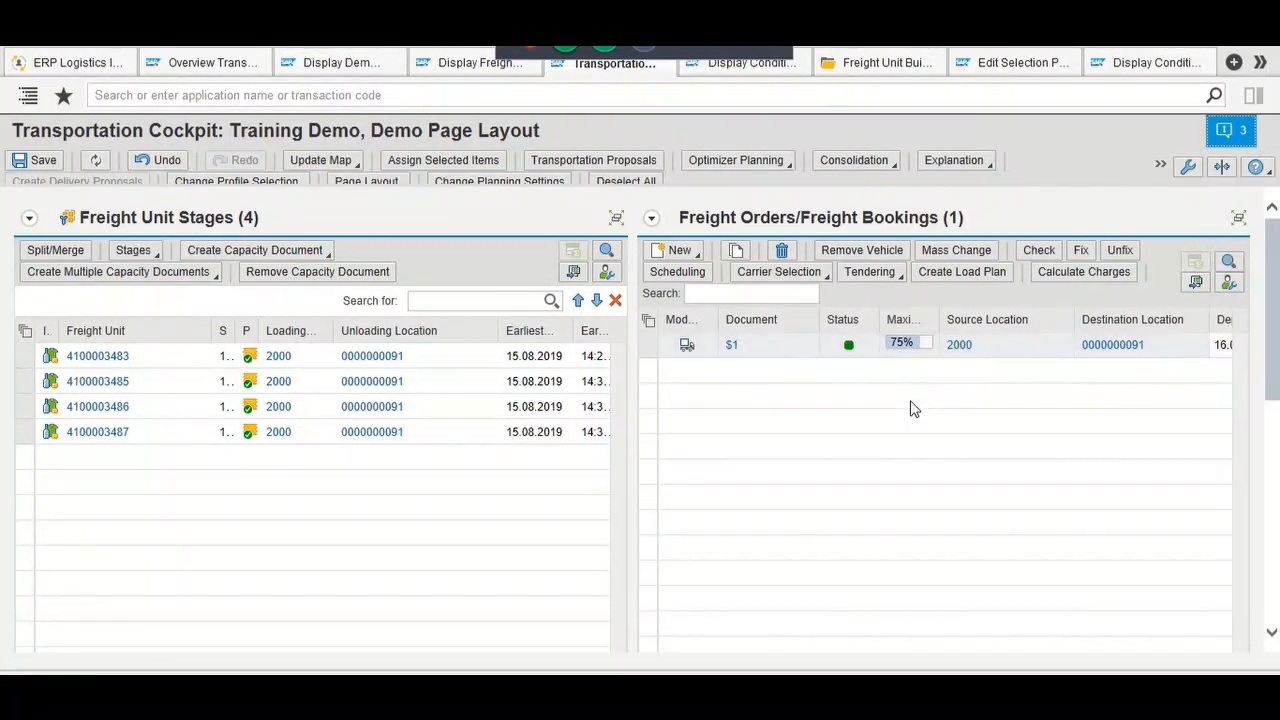
Step: Scroll to the Carrier Ranking panel for $1, showing carriers 100080 and 100065
scroll(913, 408, down, 5)
scroll(913, 408, down, 1)
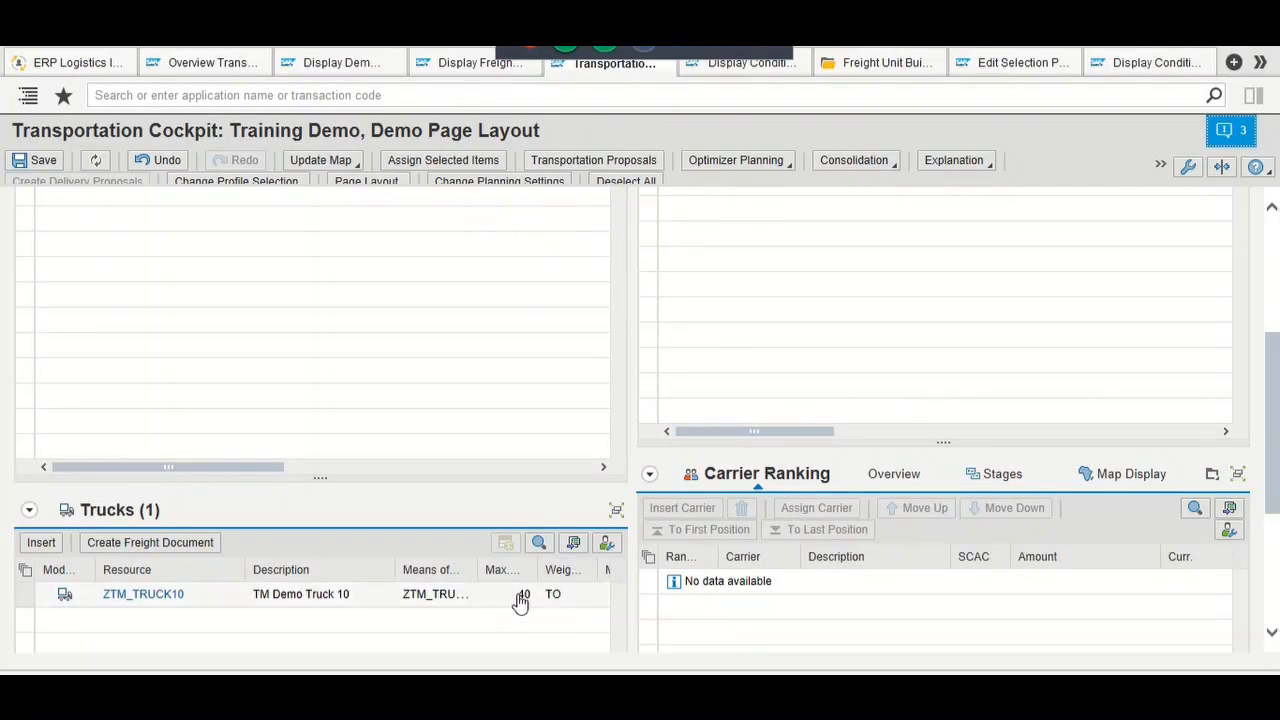
scroll(830, 316, up, 6)
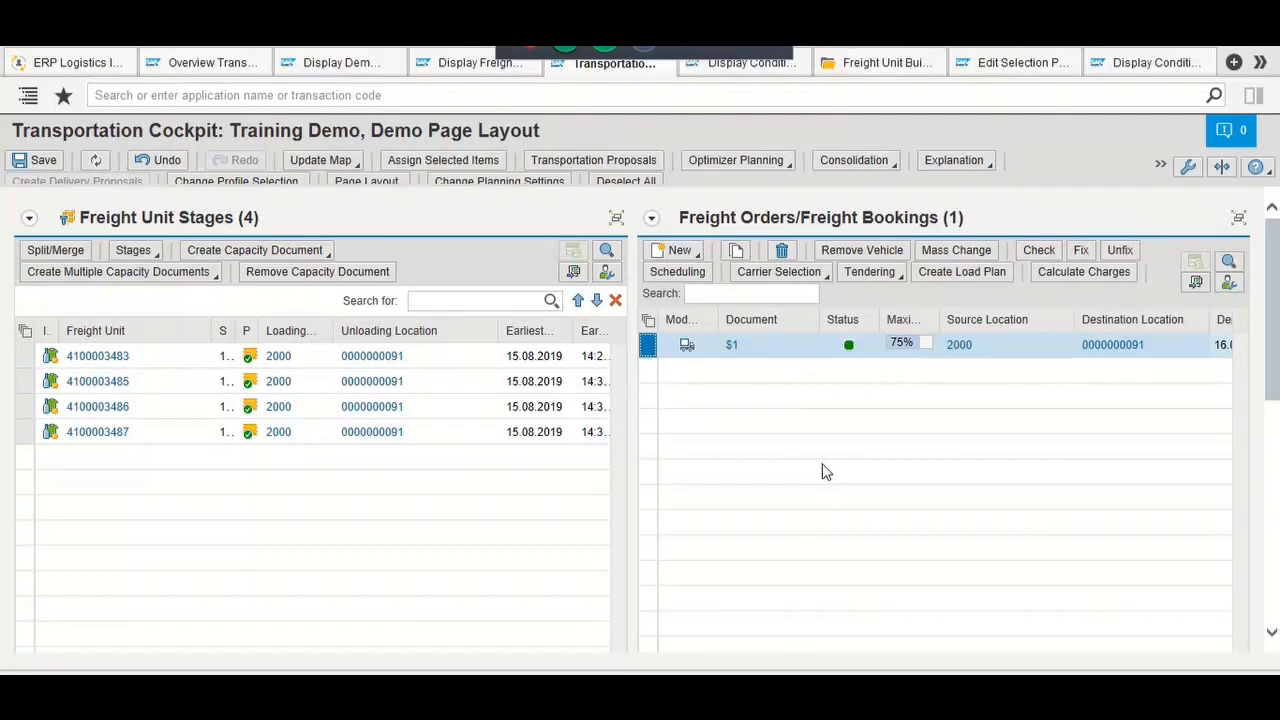
scroll(822, 472, down, 1)
scroll(822, 472, down, 6)
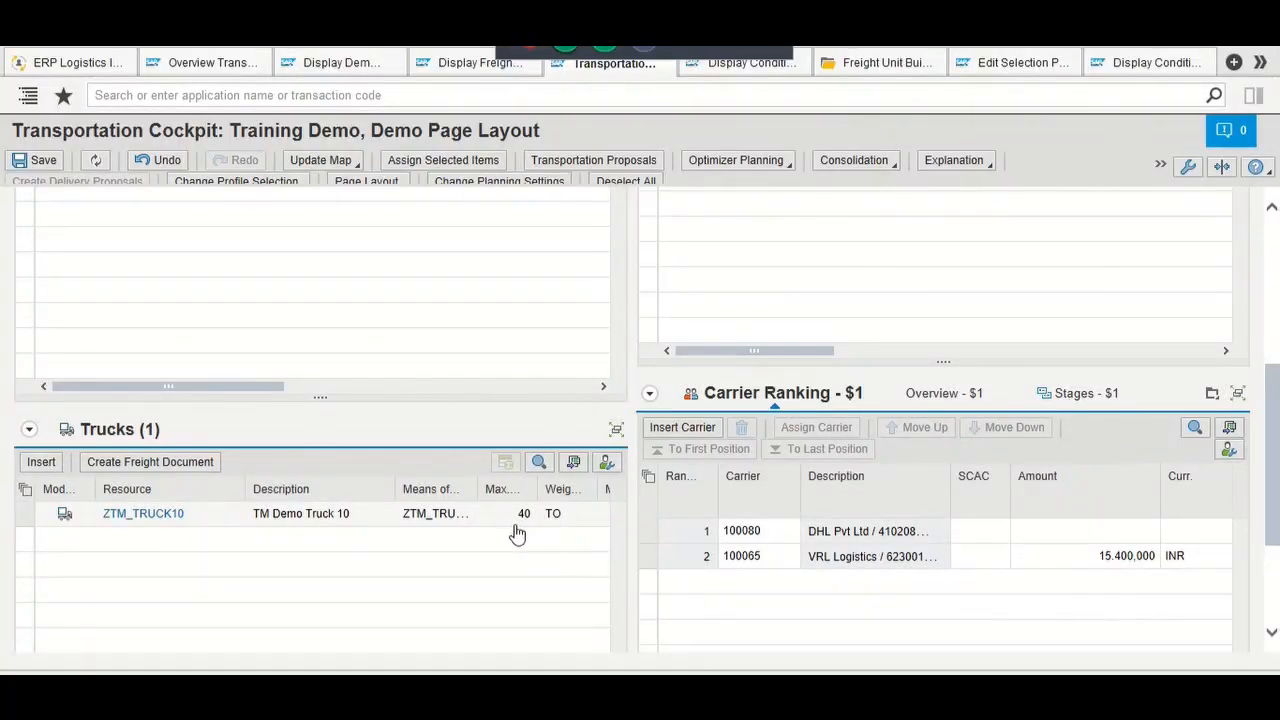
scroll(865, 310, up, 5)
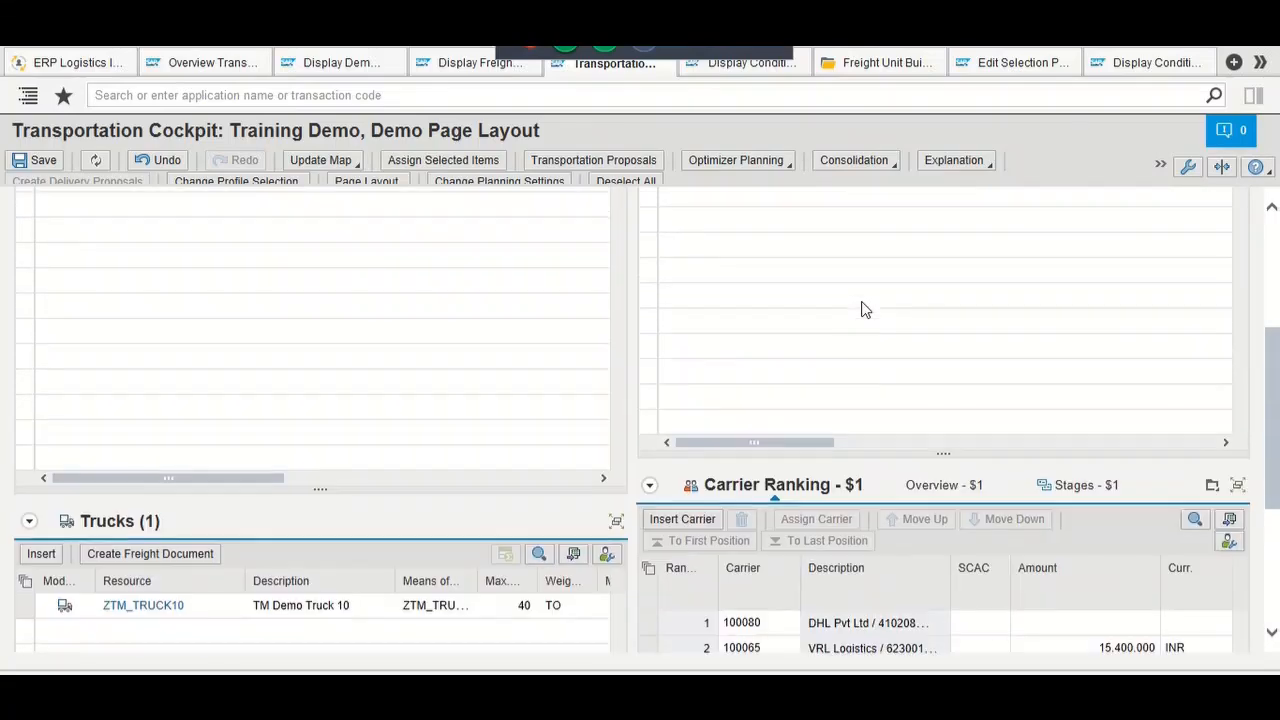
scroll(865, 310, up, 1)
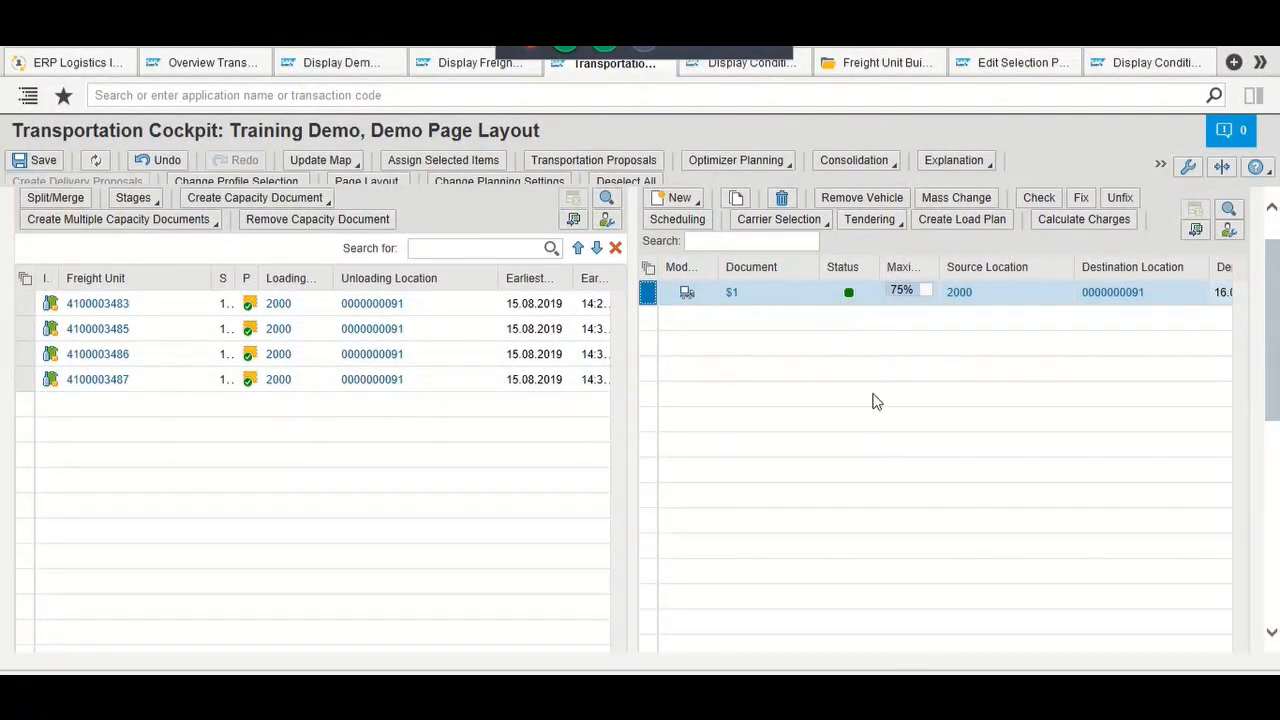
scroll(871, 400, down, 5)
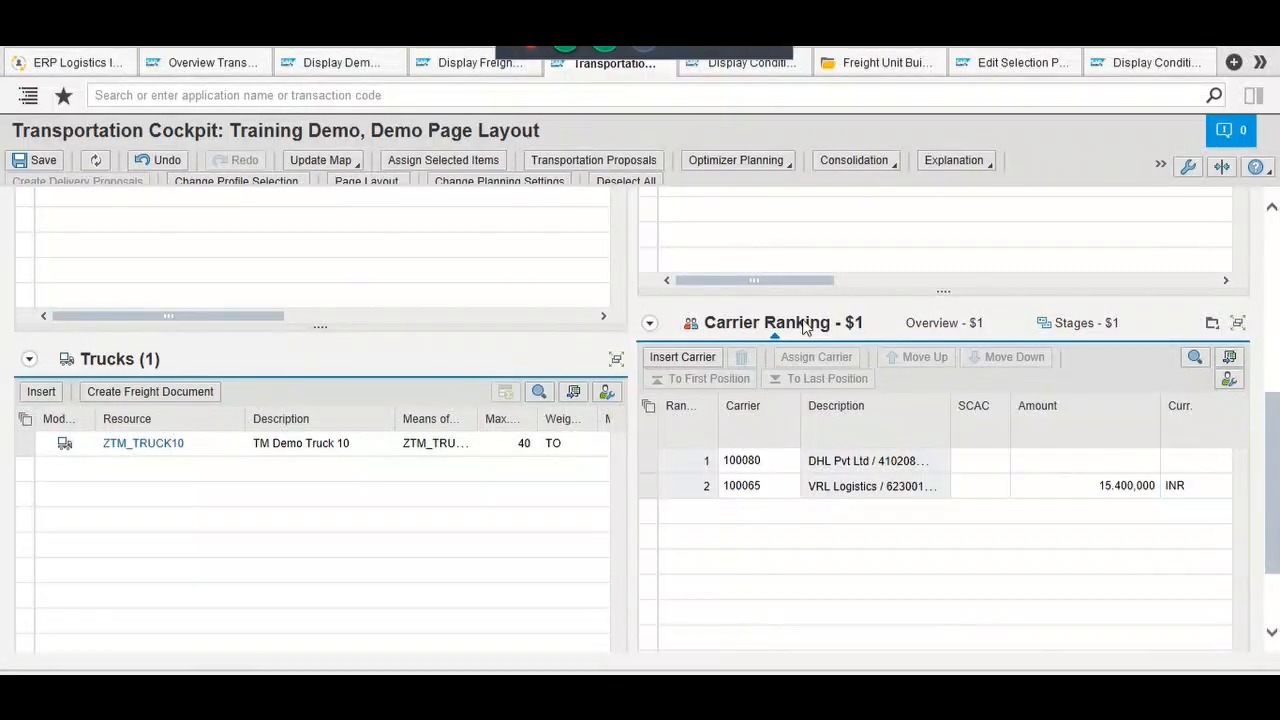
Step: Switch the details panel to the Overview of freight order $1
click(1214, 329)
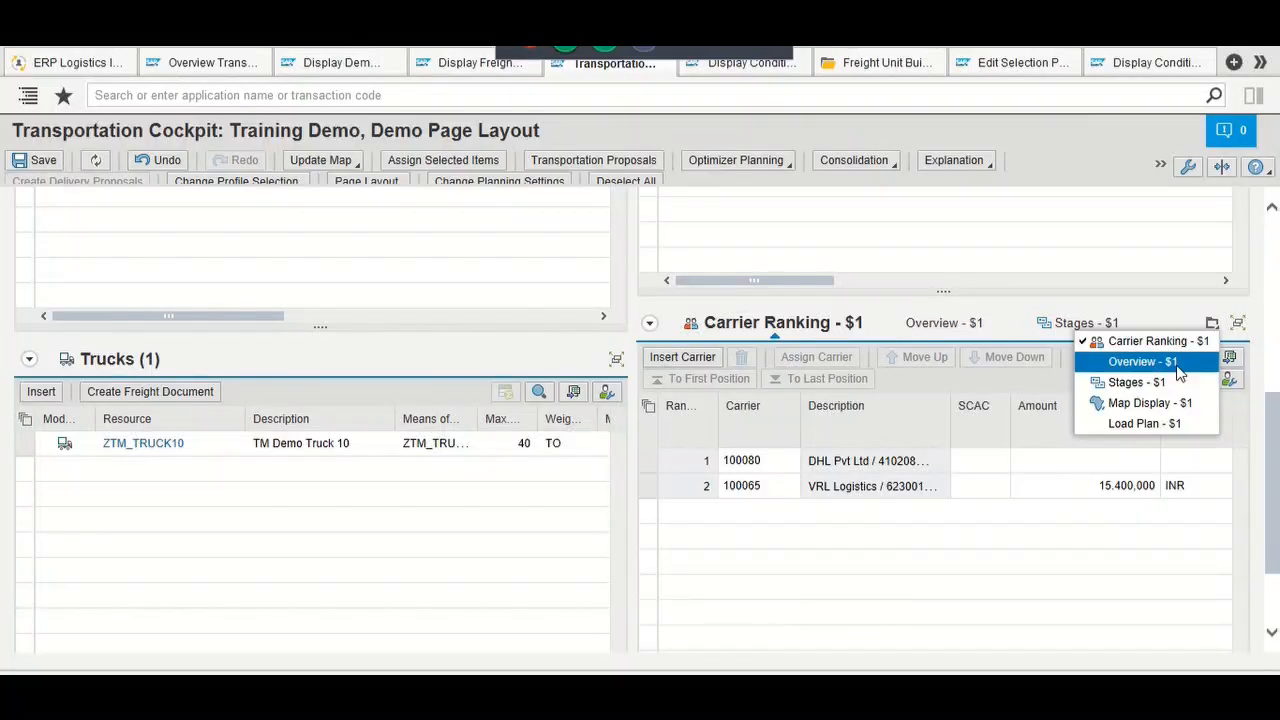
click(1178, 368)
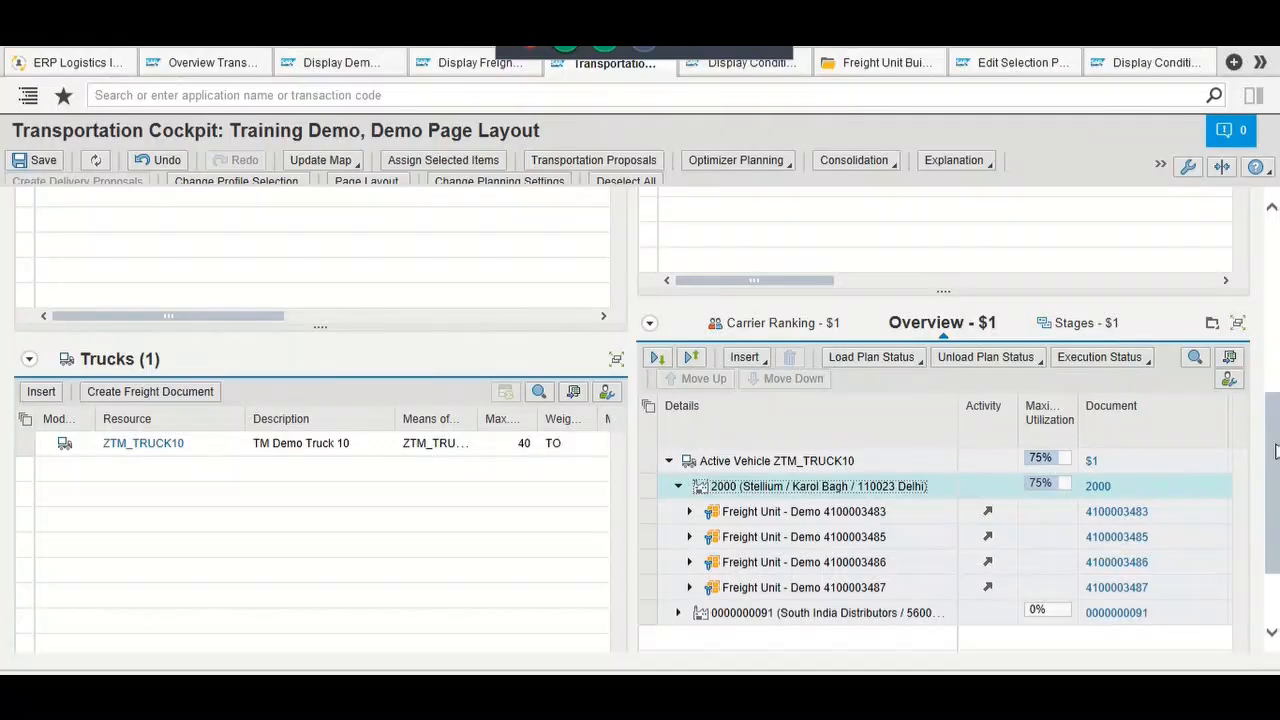
drag(1275, 452, 1276, 490)
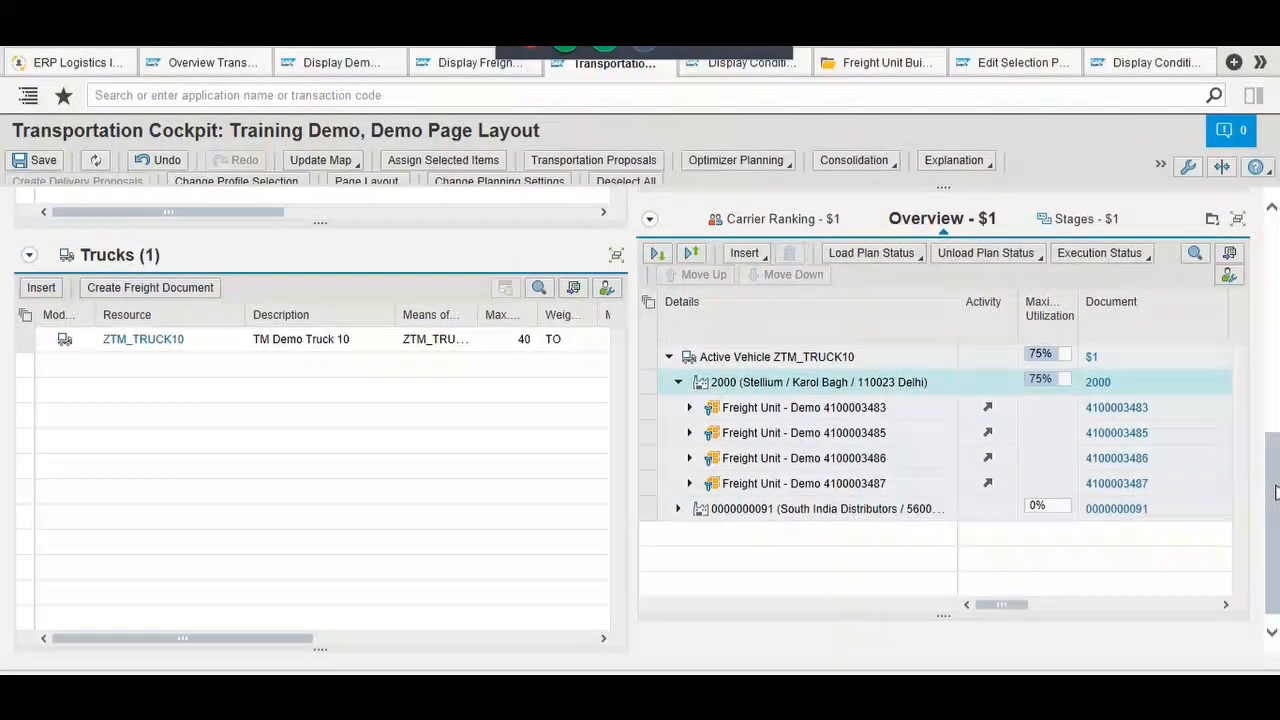
Step: Scroll the overview table through load plan, unload plan, activity and planned arrival/departure columns, and back
click(1225, 604)
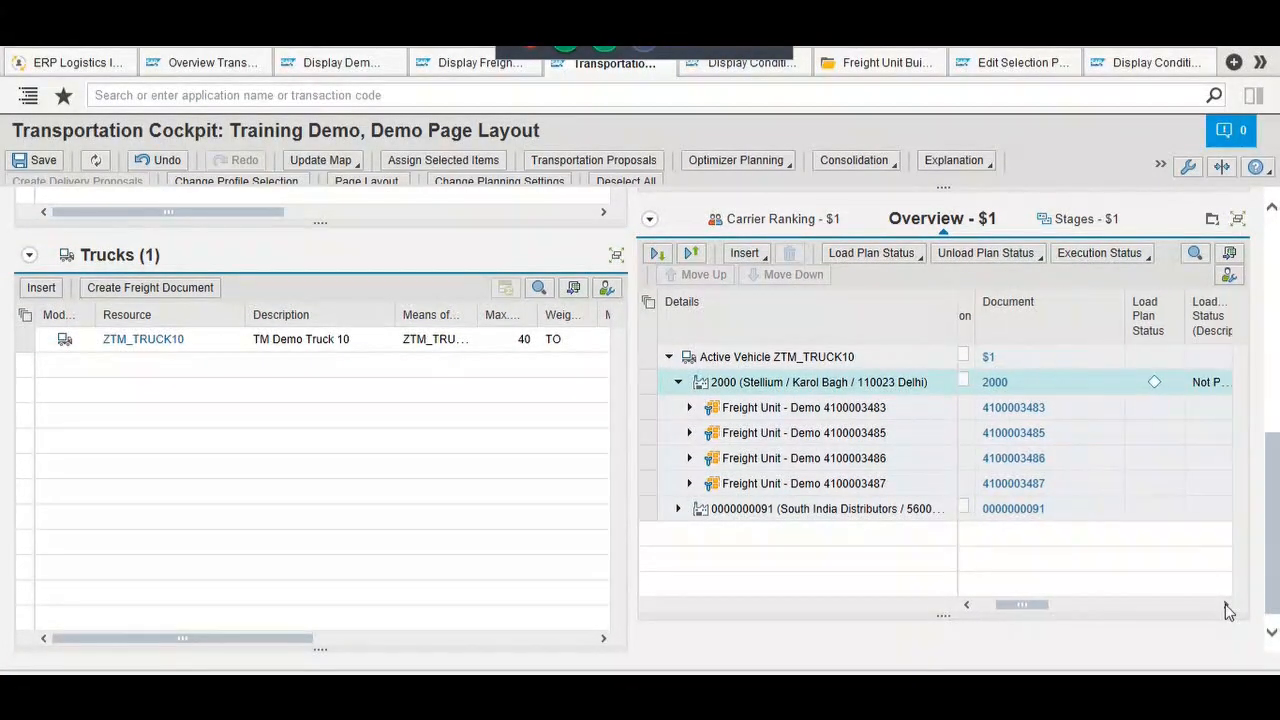
click(1225, 604)
click(1225, 604)
click(1225, 604)
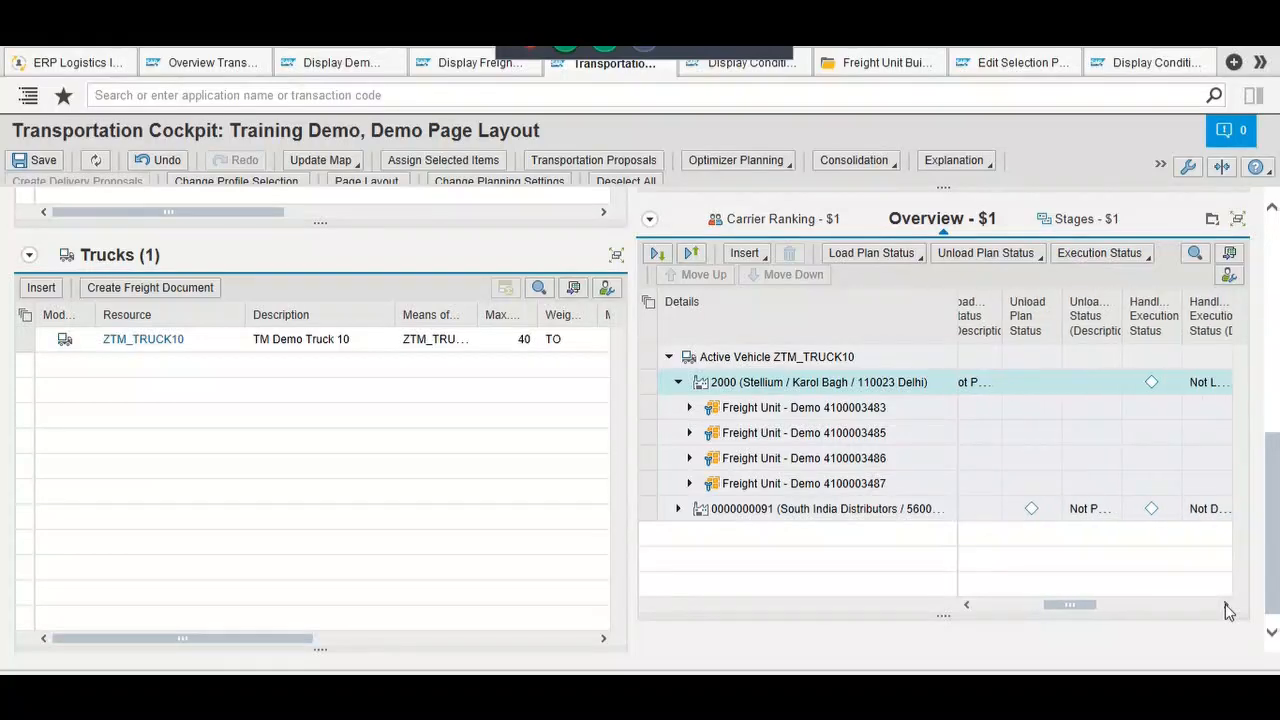
click(1225, 604)
click(1225, 604)
click(1225, 604)
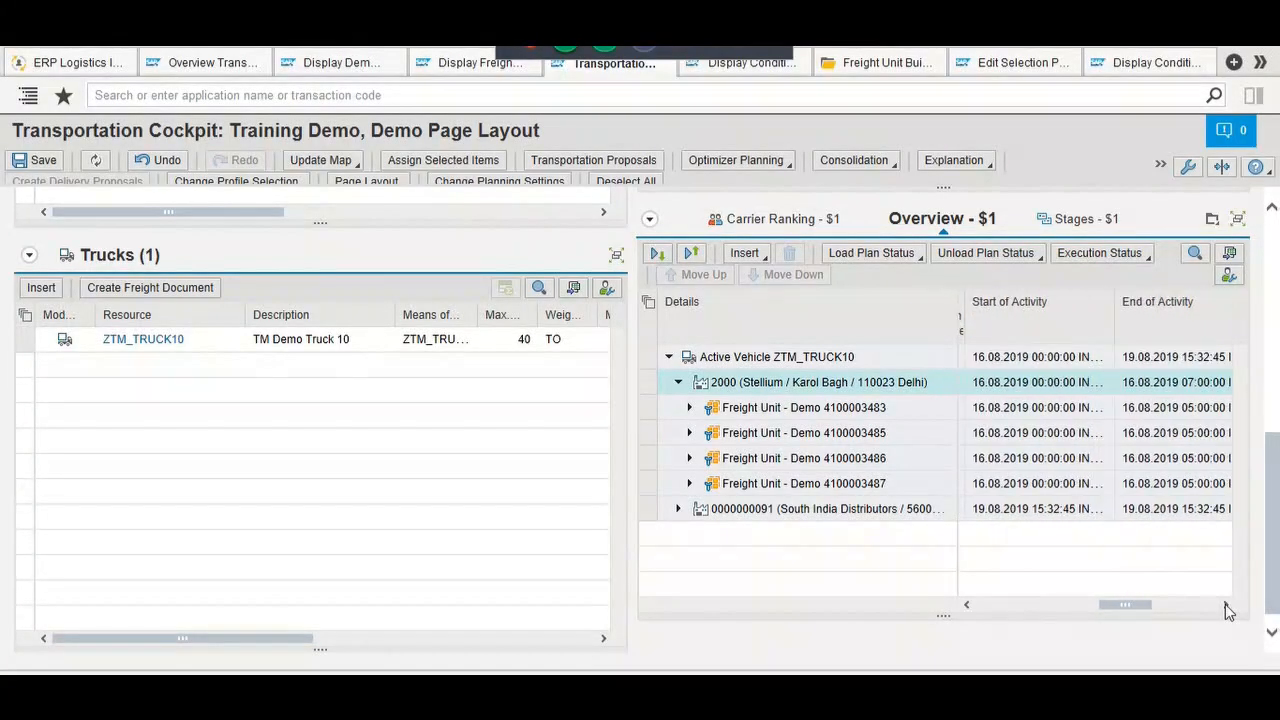
click(1225, 604)
click(1225, 604)
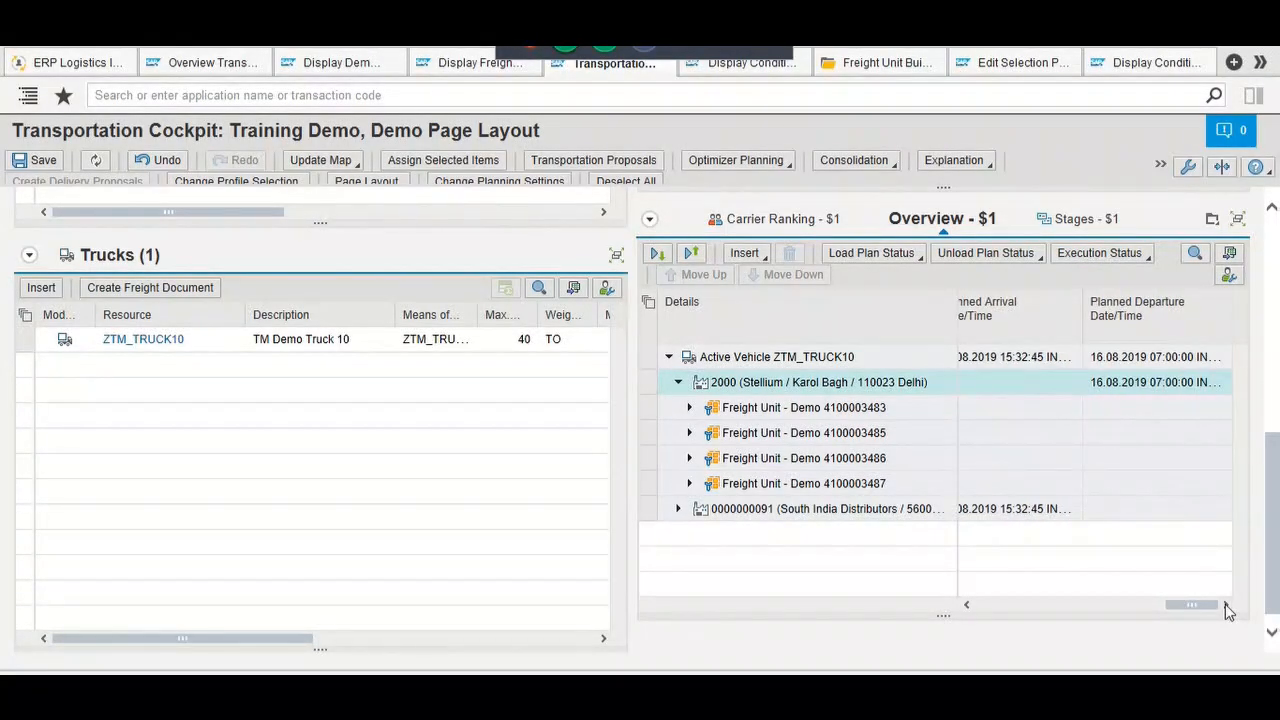
drag(1205, 612, 1015, 606)
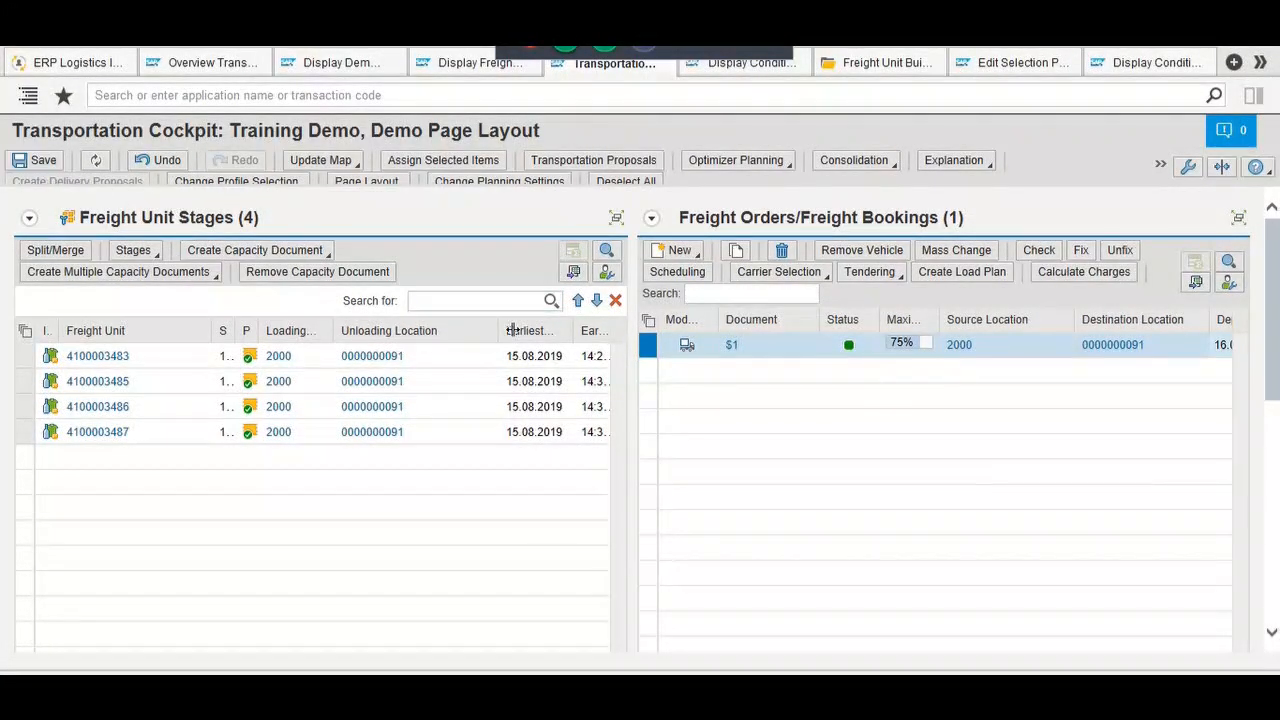
click(729, 356)
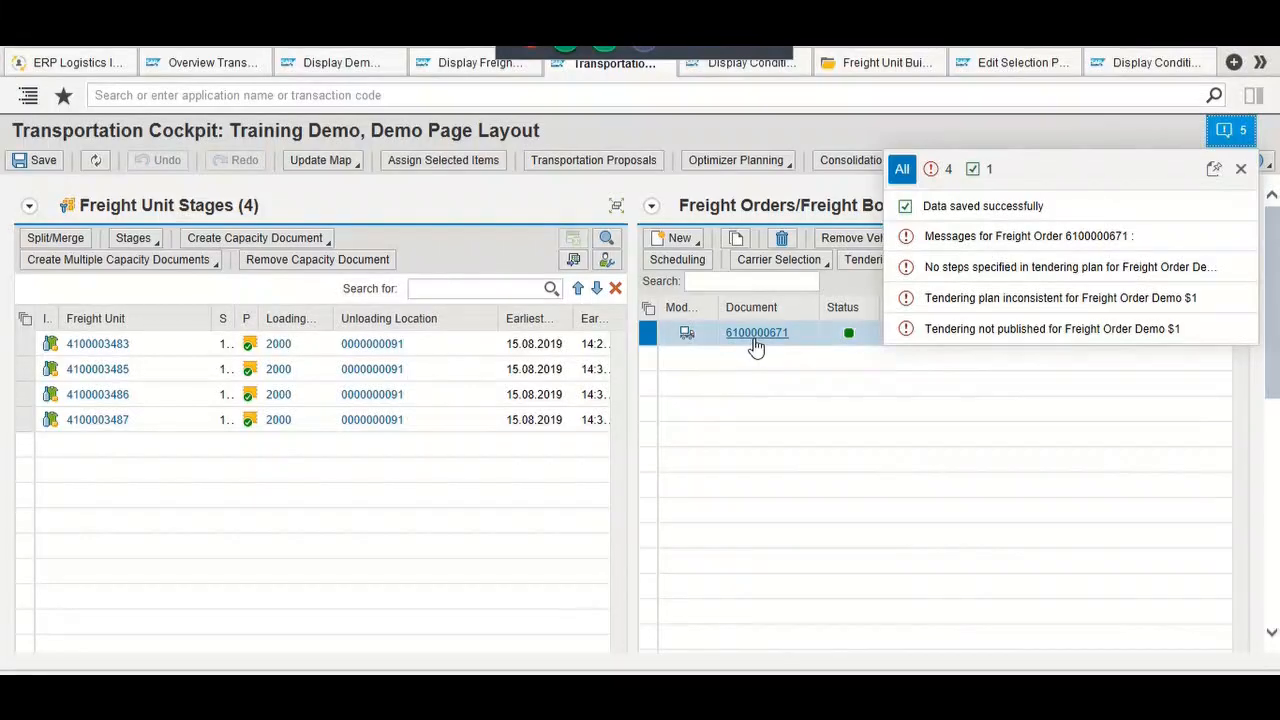
mouse_move(756, 344)
click(757, 346)
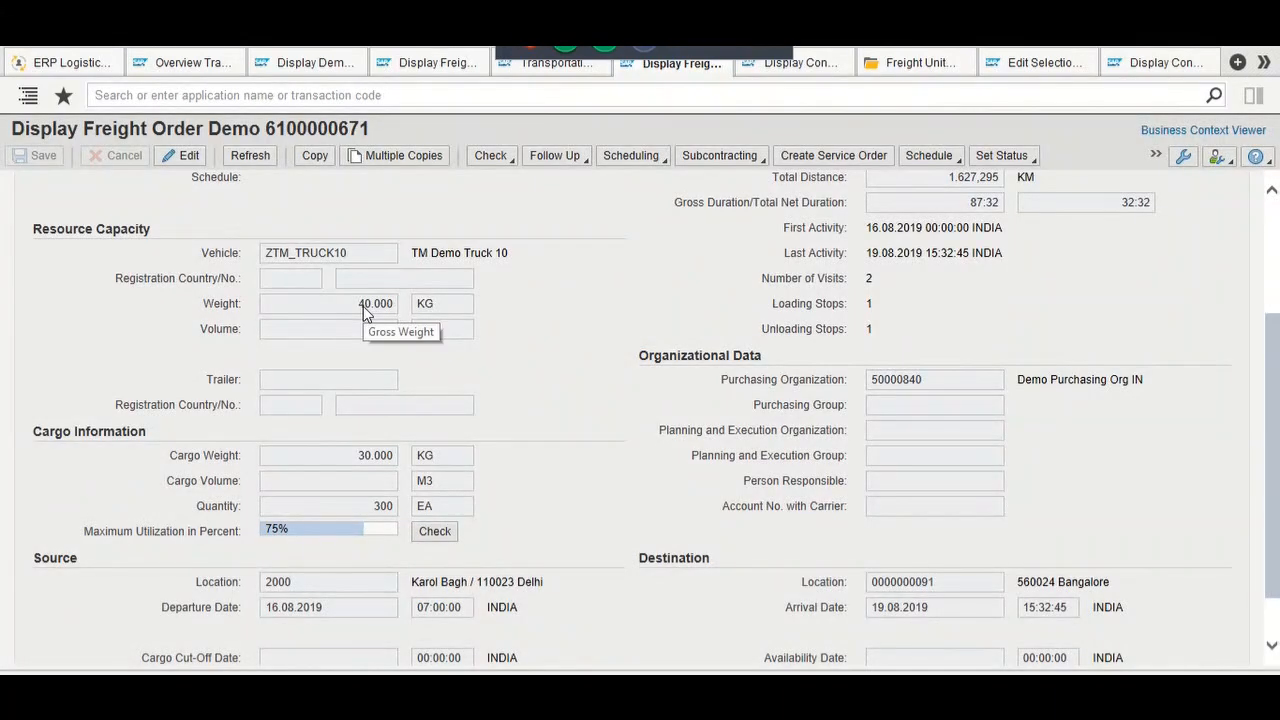
drag(362, 302, 403, 312)
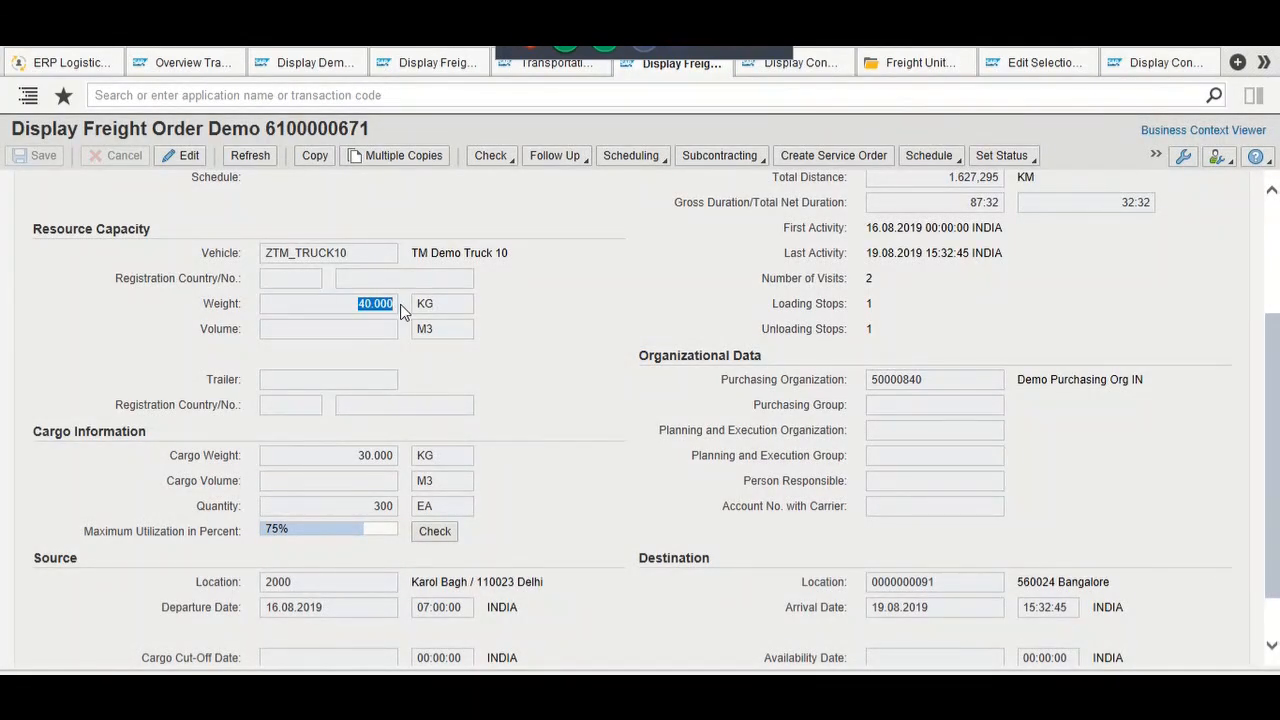
click(403, 312)
drag(357, 458, 396, 463)
scroll(487, 467, down, 1)
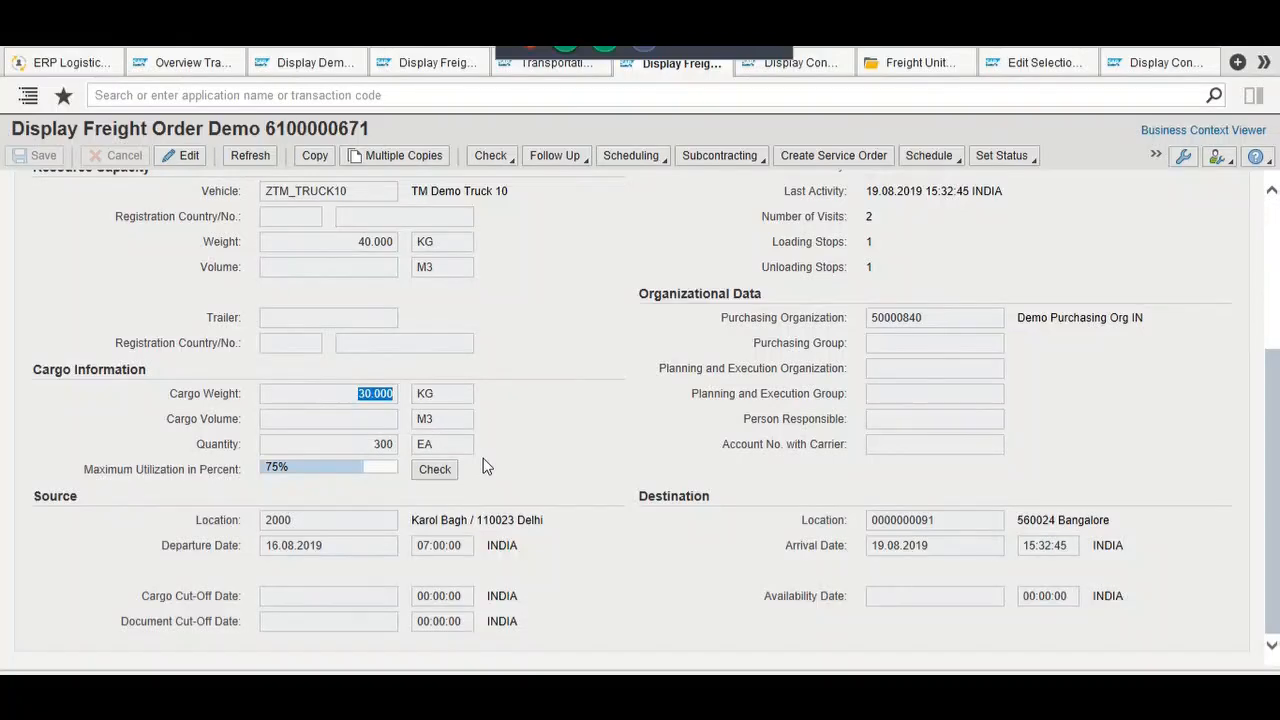
scroll(485, 466, up, 5)
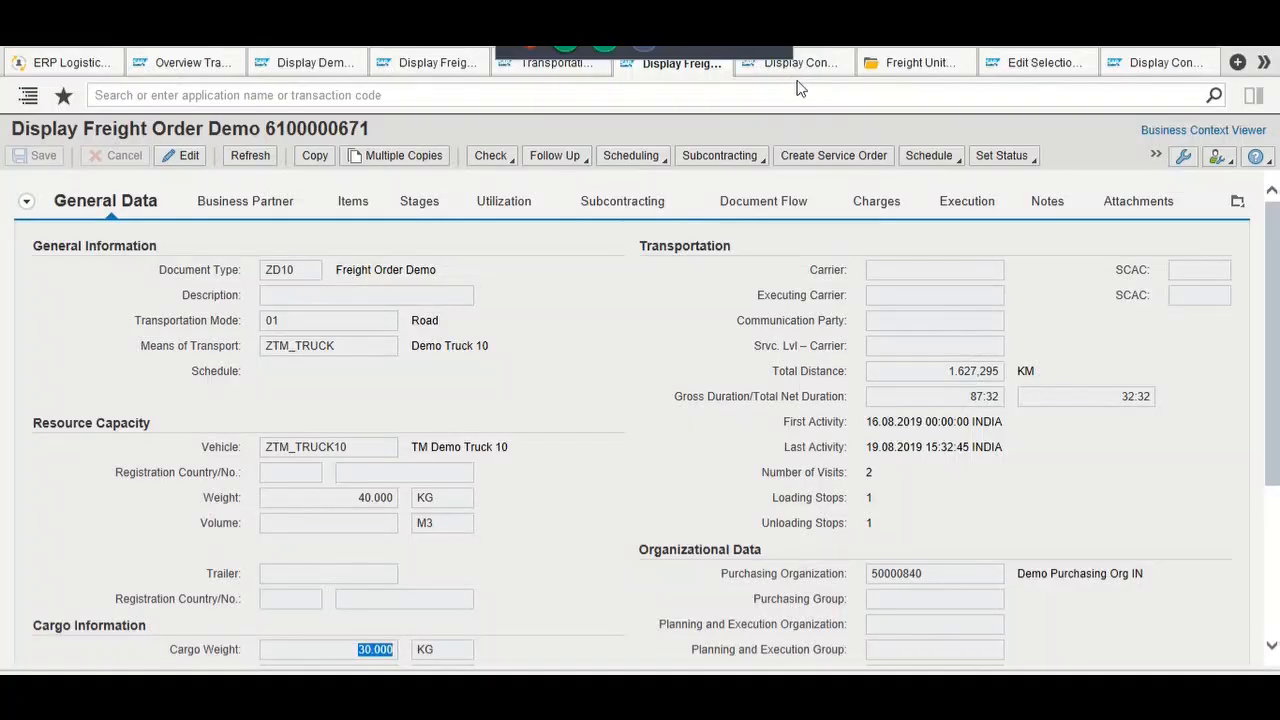
click(574, 76)
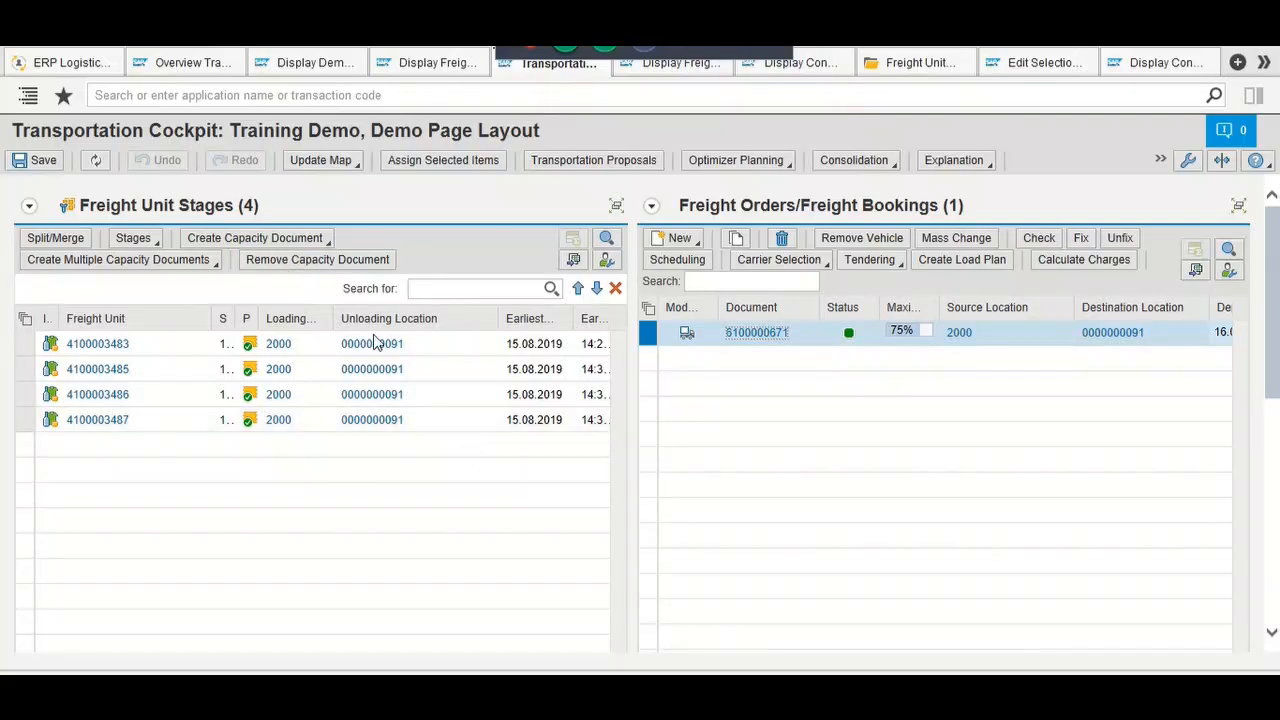
Step: From the sales order 1166 document flow window, start a logon to system S4A
key(alt+Tab)
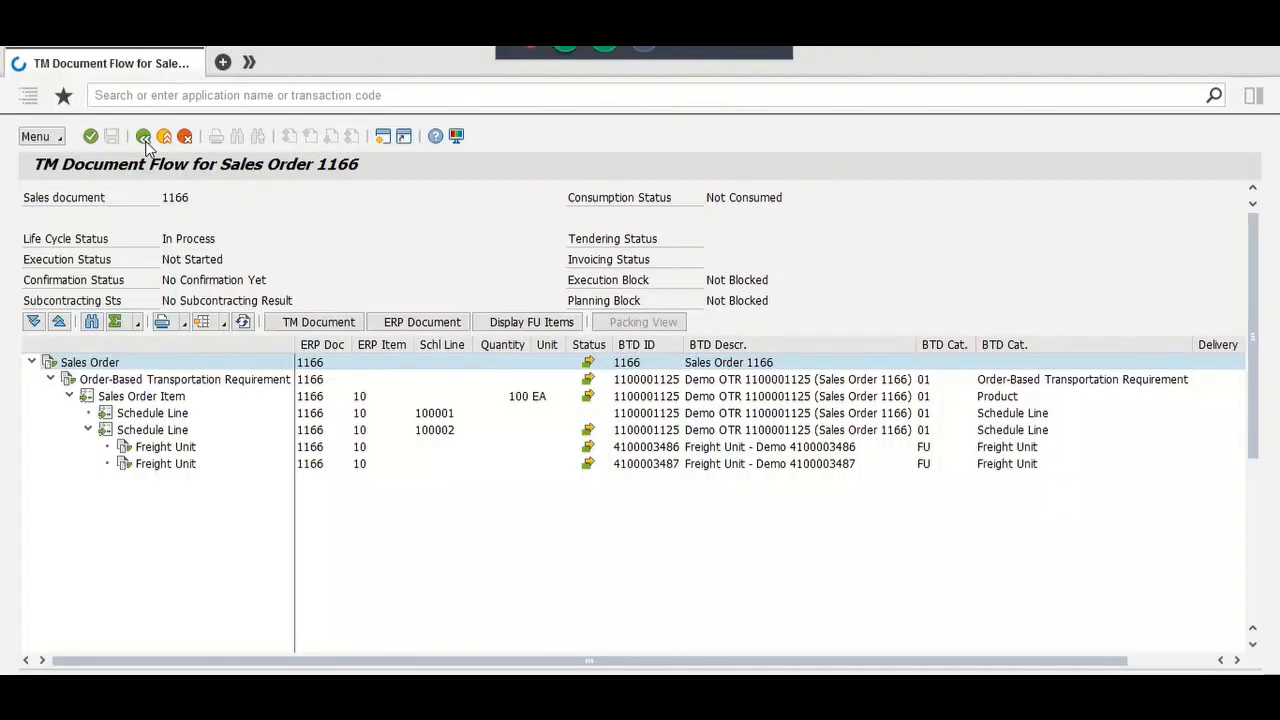
click(14, 58)
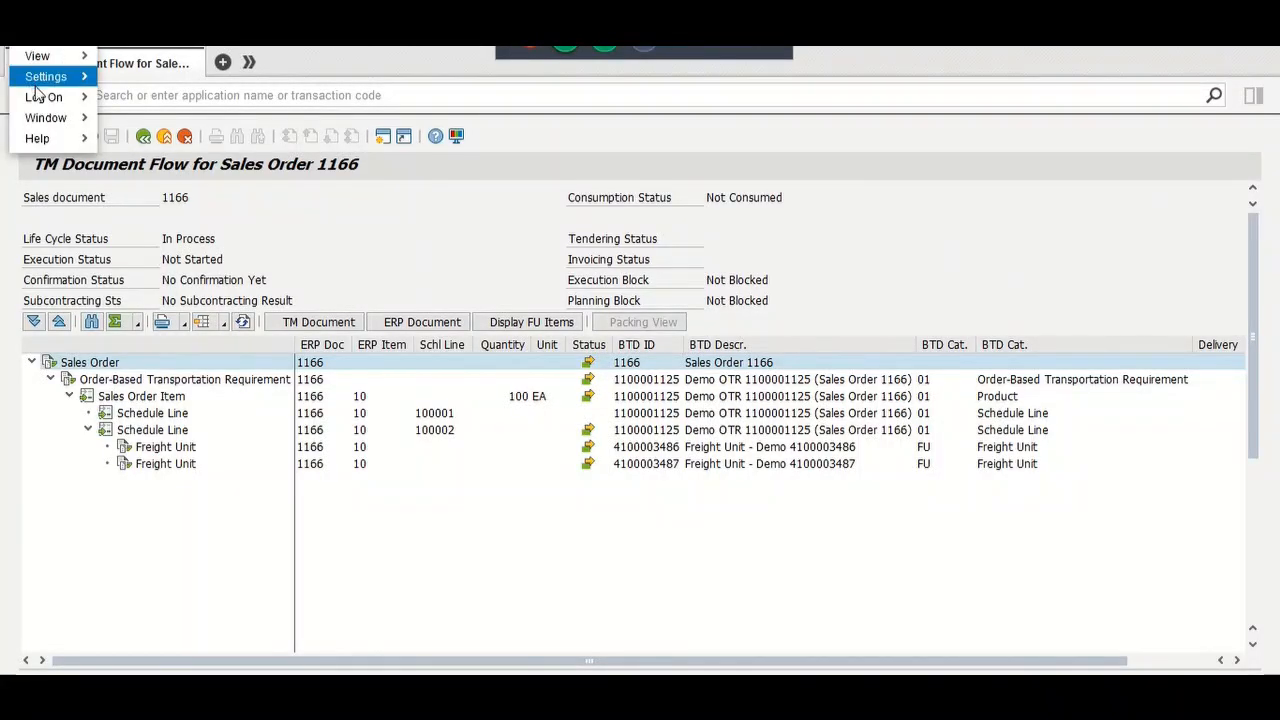
mouse_move(40, 100)
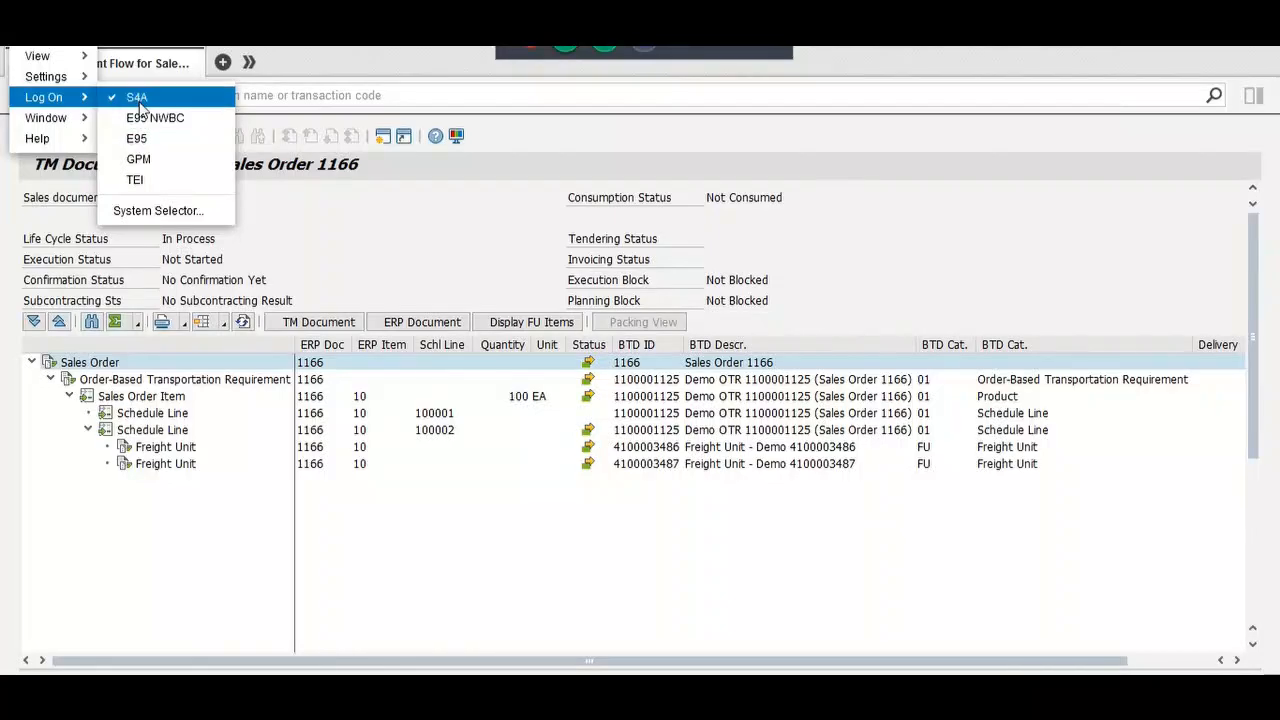
click(140, 97)
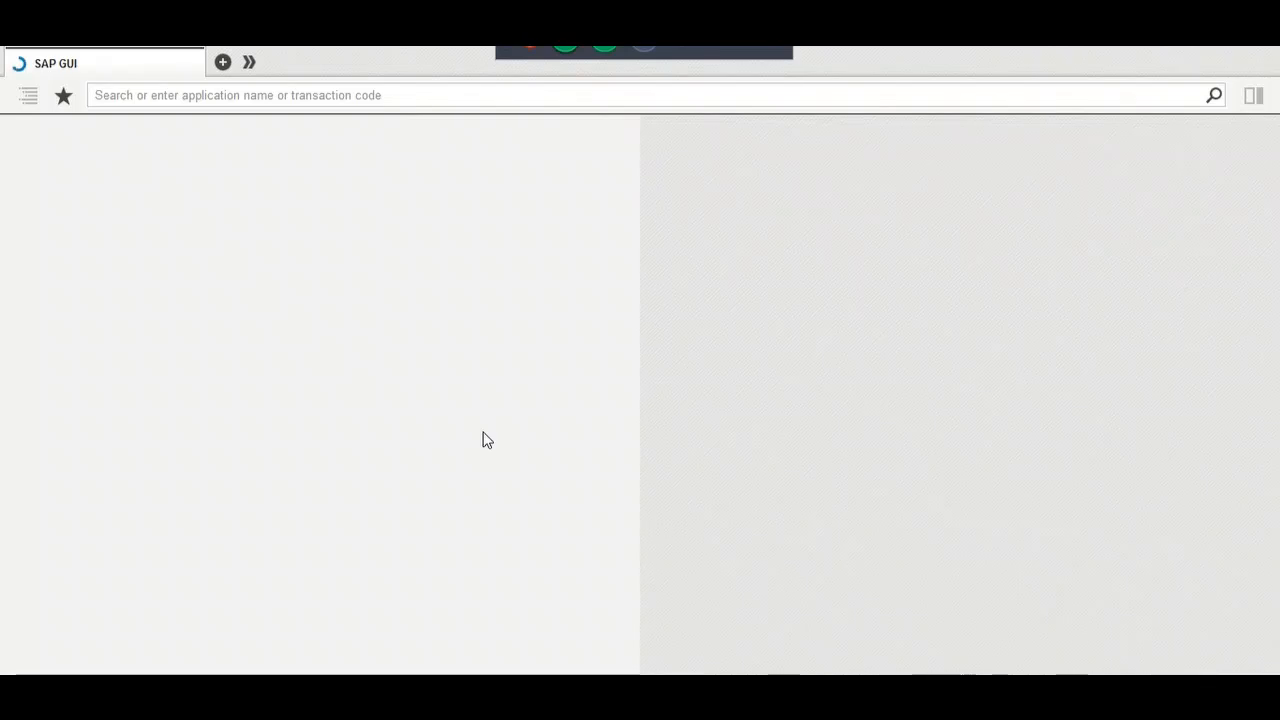
Step: Continue with the logon, entering the user name and password and ending the other sessions
click(787, 449)
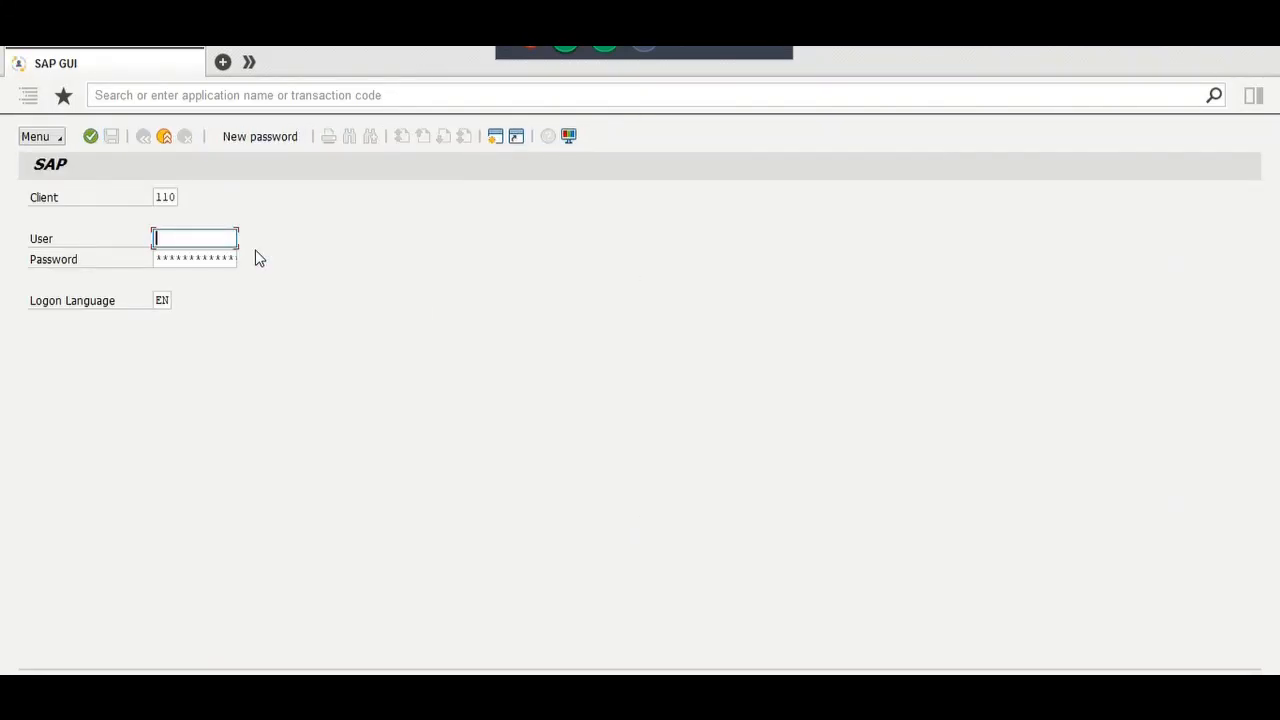
text(e100276)
key(Tab)
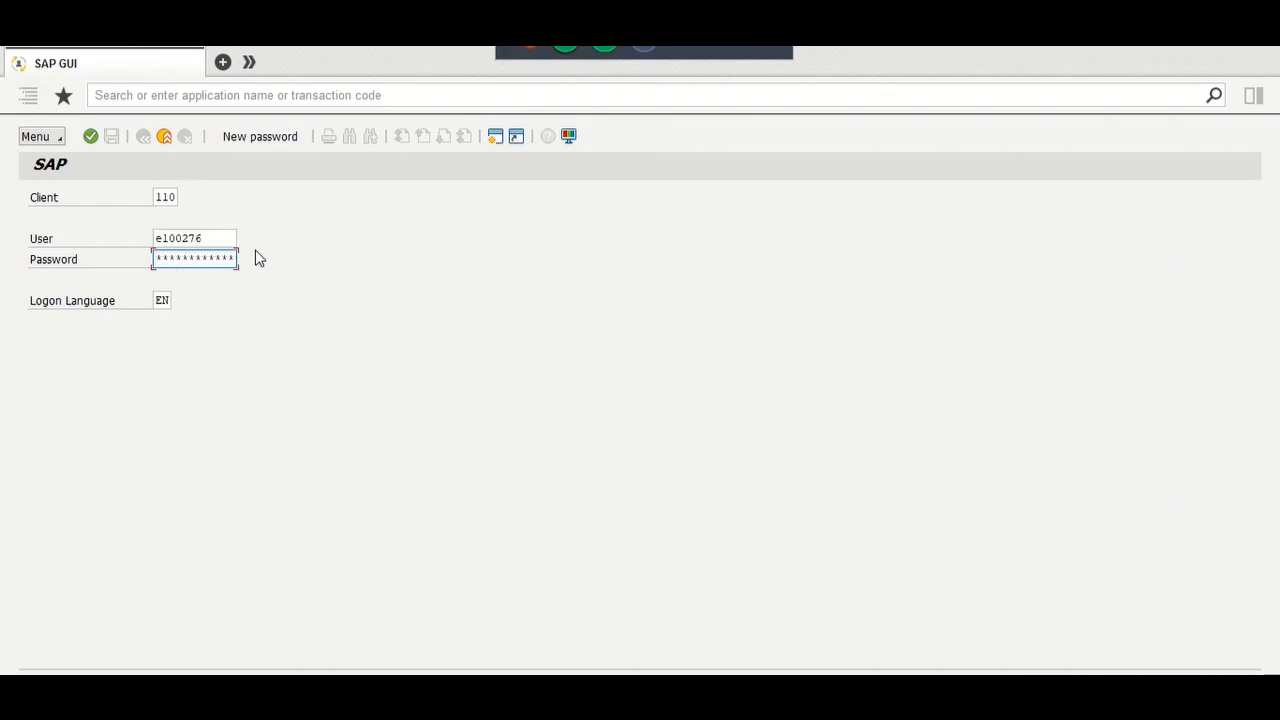
key(Return)
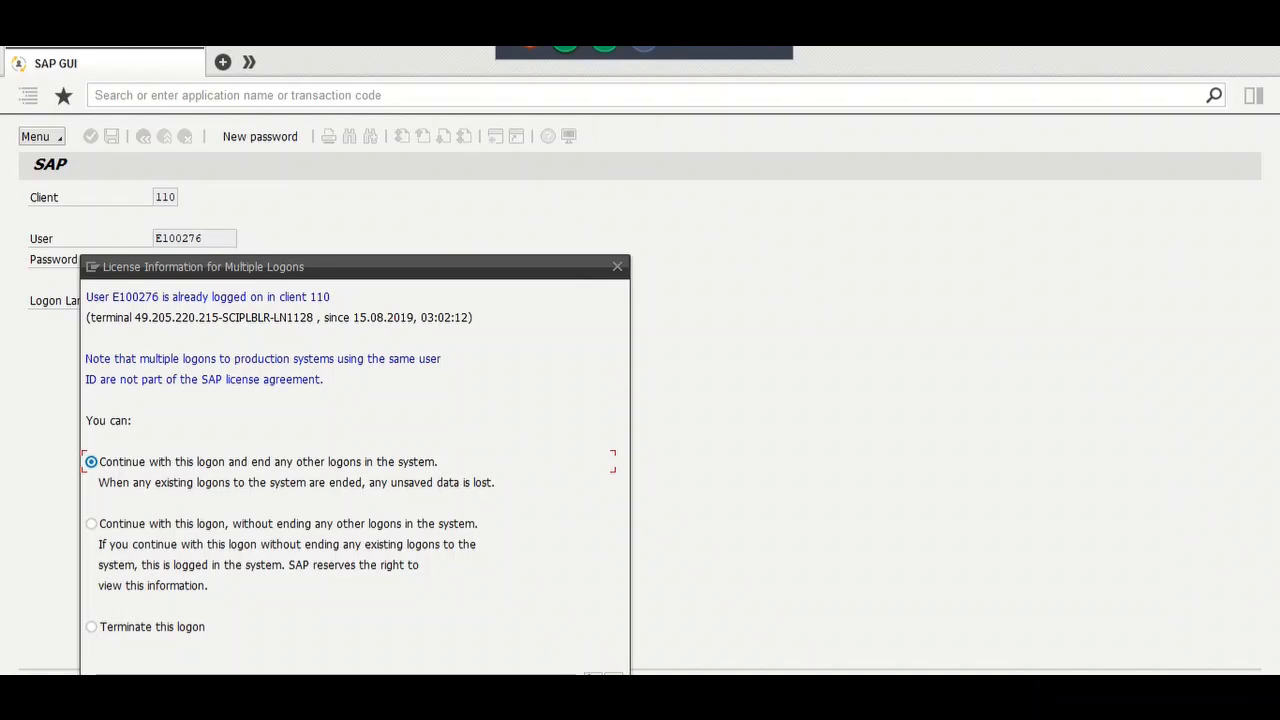
click(593, 678)
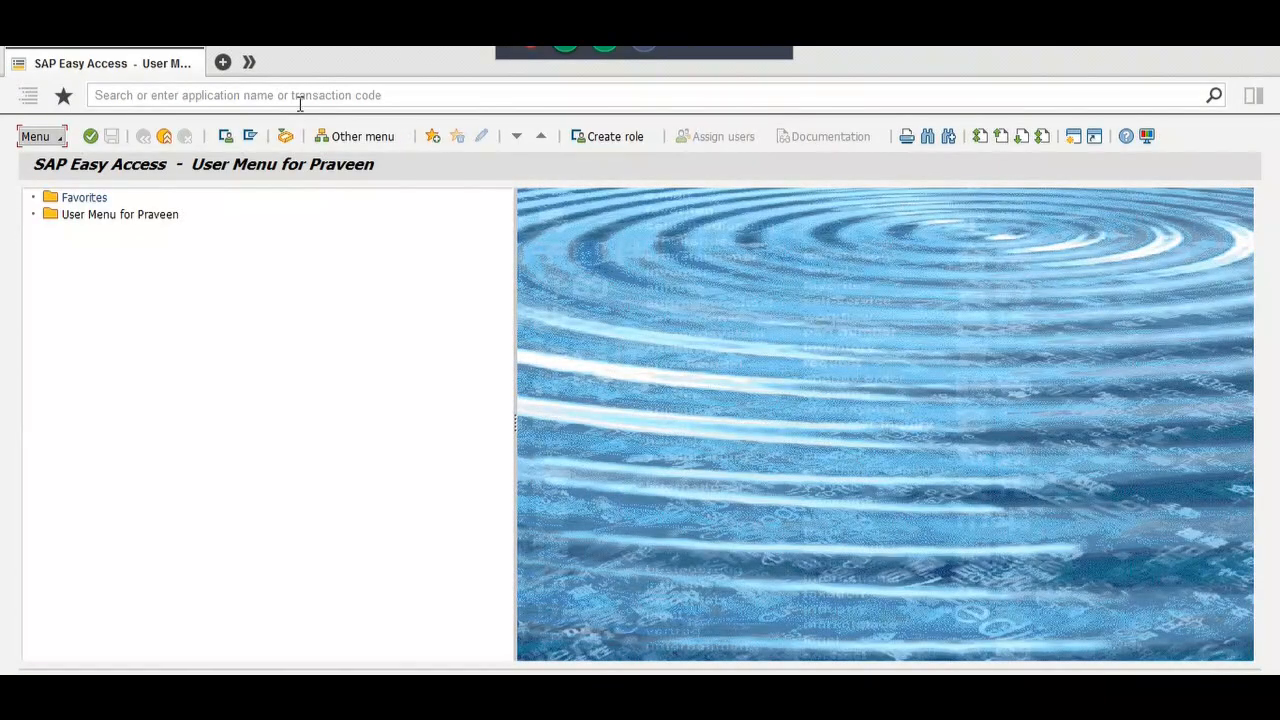
Step: In VA01, create an OR sales order copied with reference to order 1165
click(300, 100)
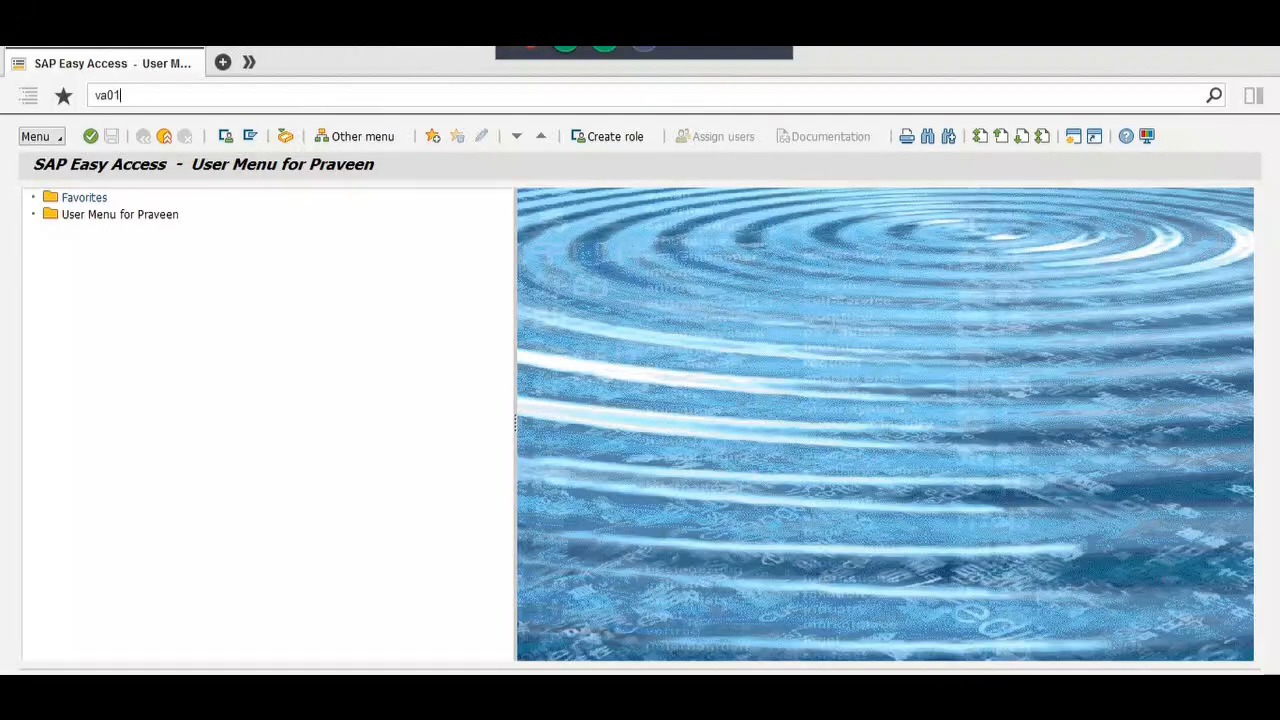
key(Return)
text(or)
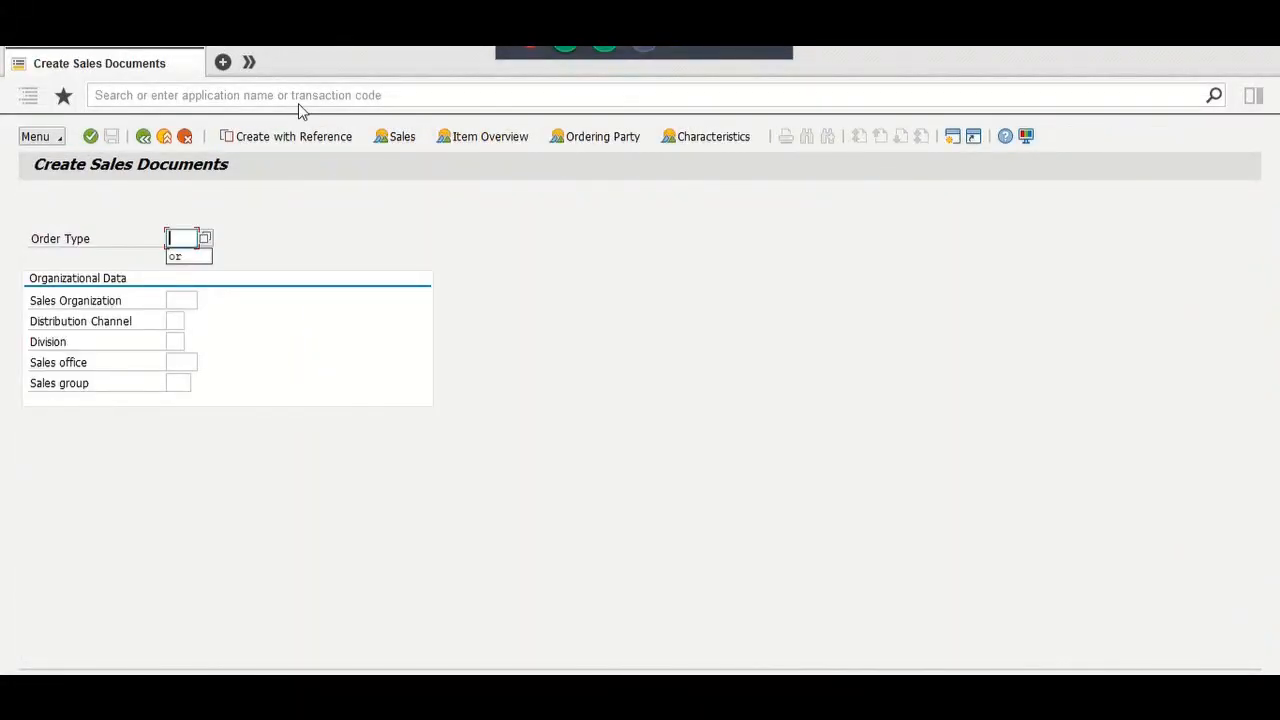
click(296, 136)
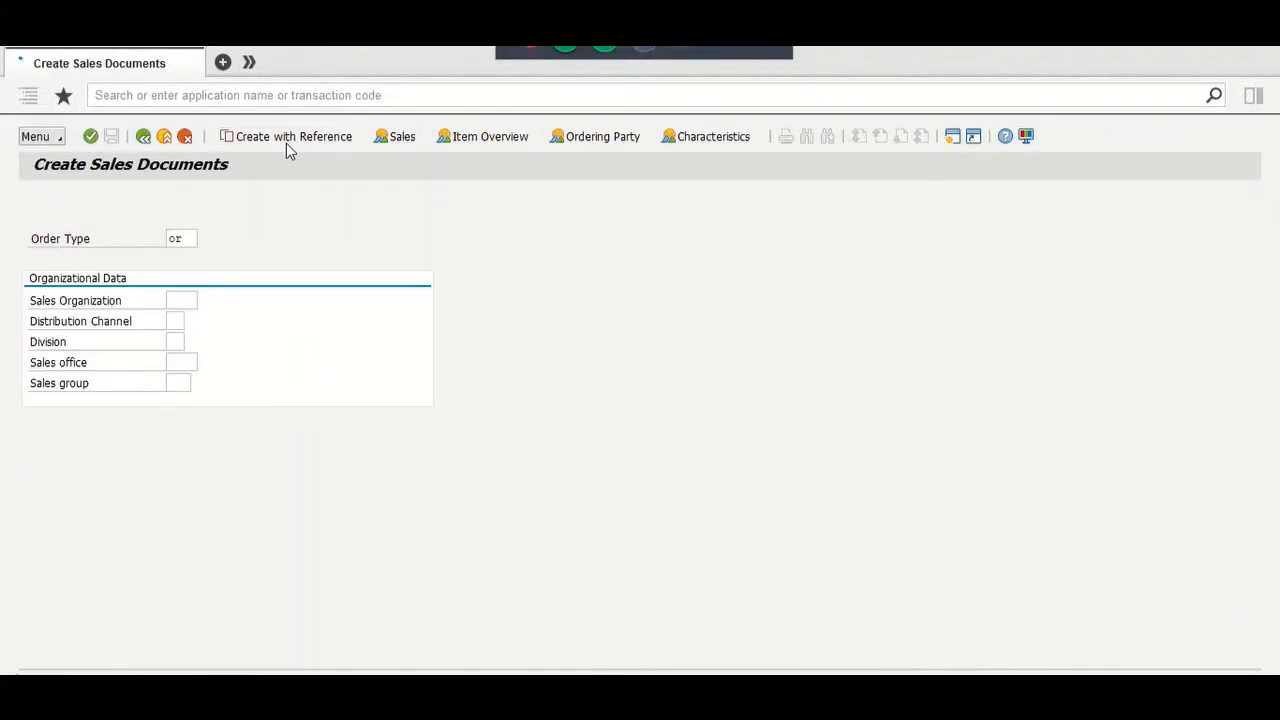
click(230, 327)
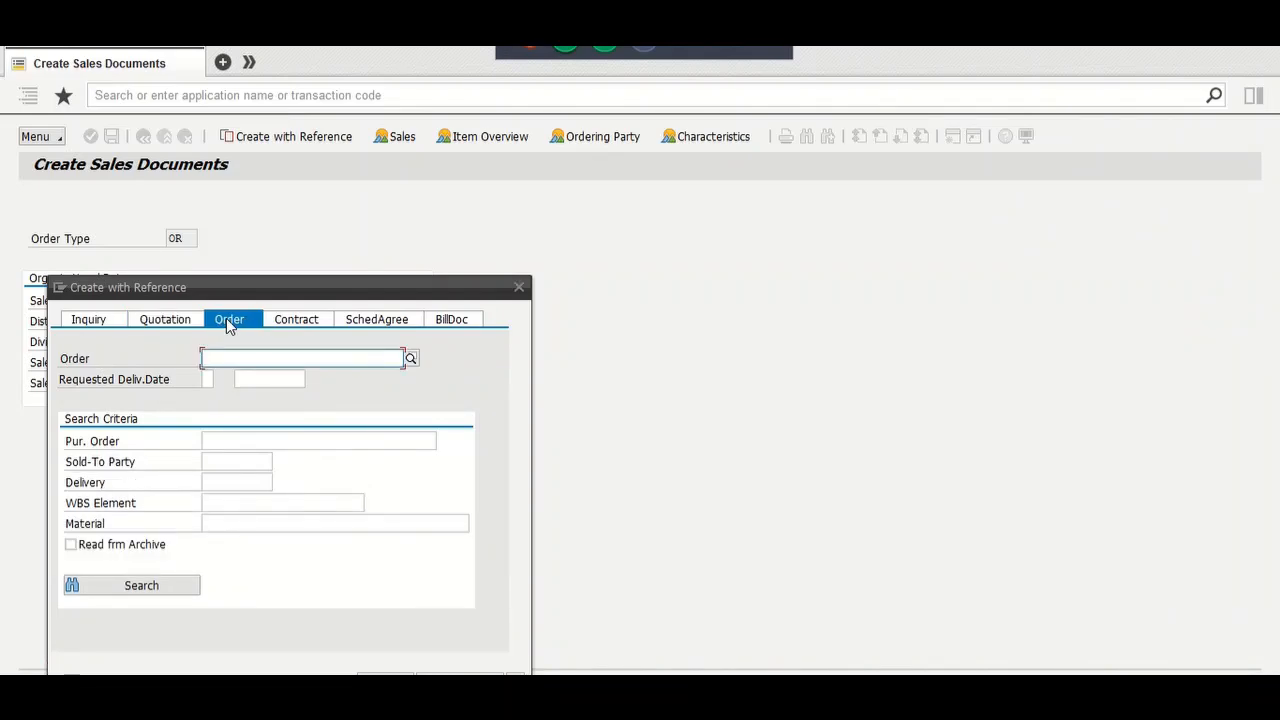
key(Down)
key(Down)
key(Return)
key(Return)
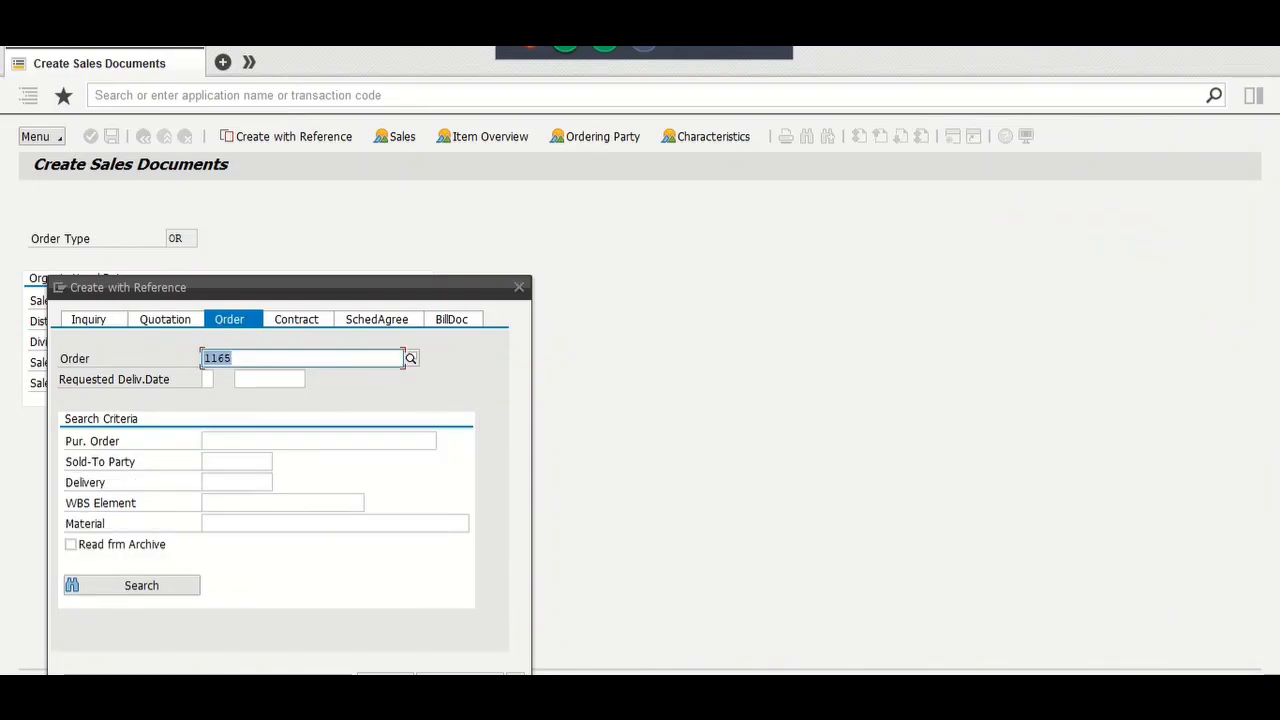
click(380, 681)
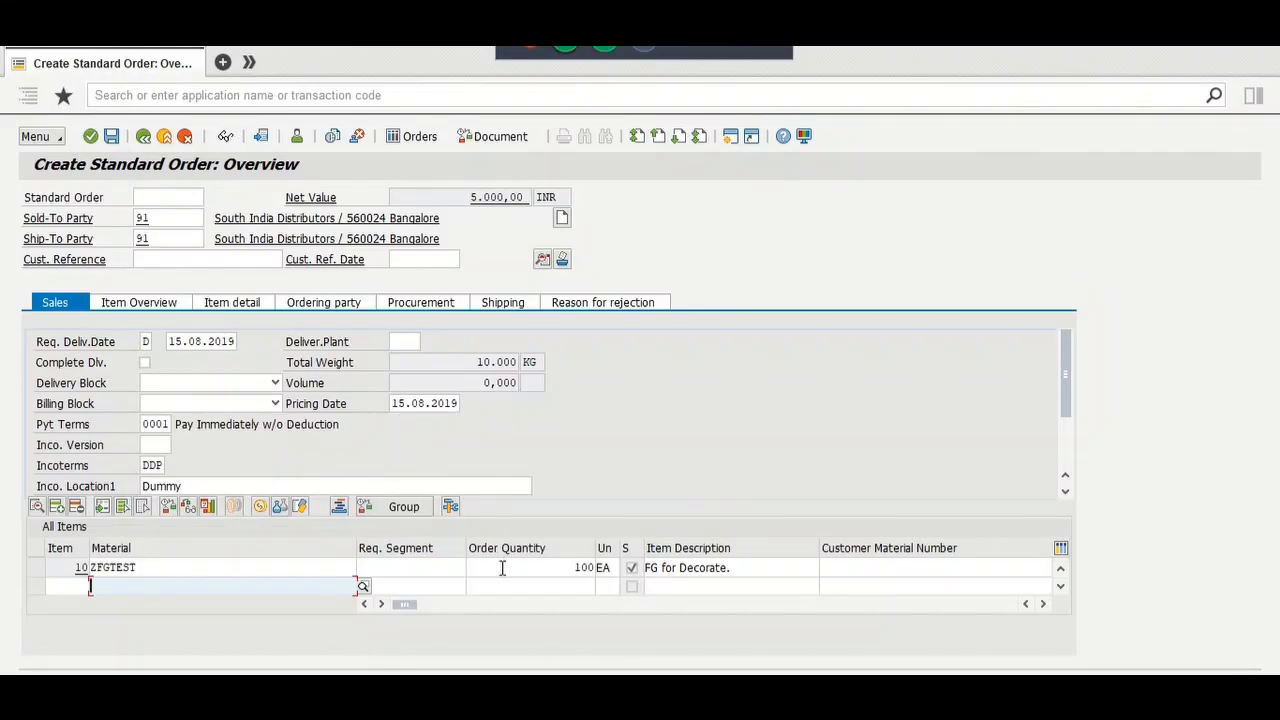
Step: Set the order header's shipping condition to 01 Standard and redetermine the items
click(541, 259)
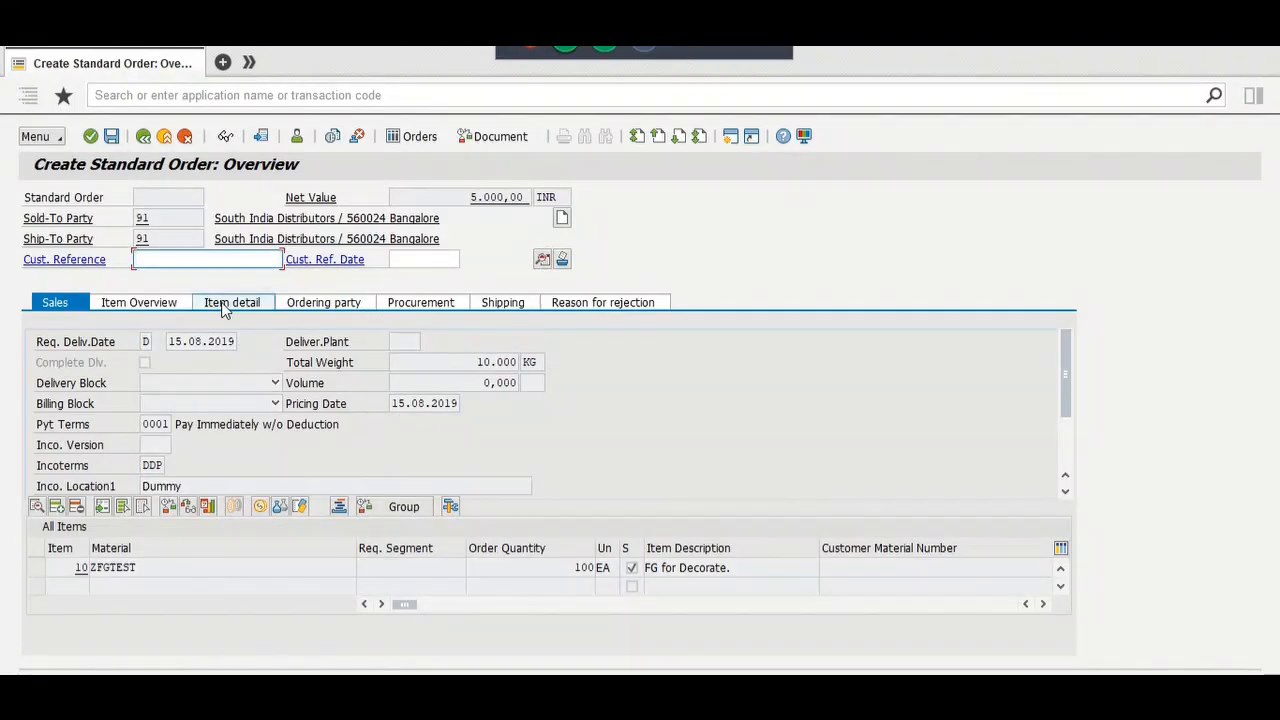
key(Return)
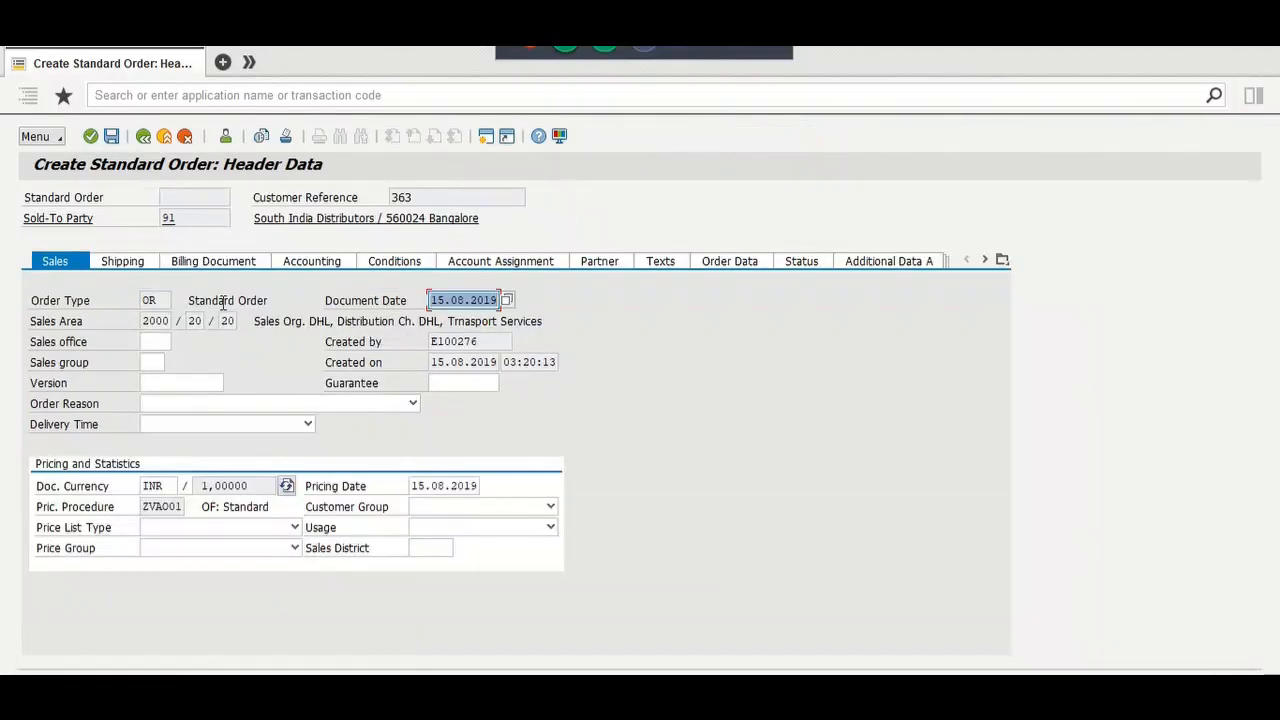
click(146, 263)
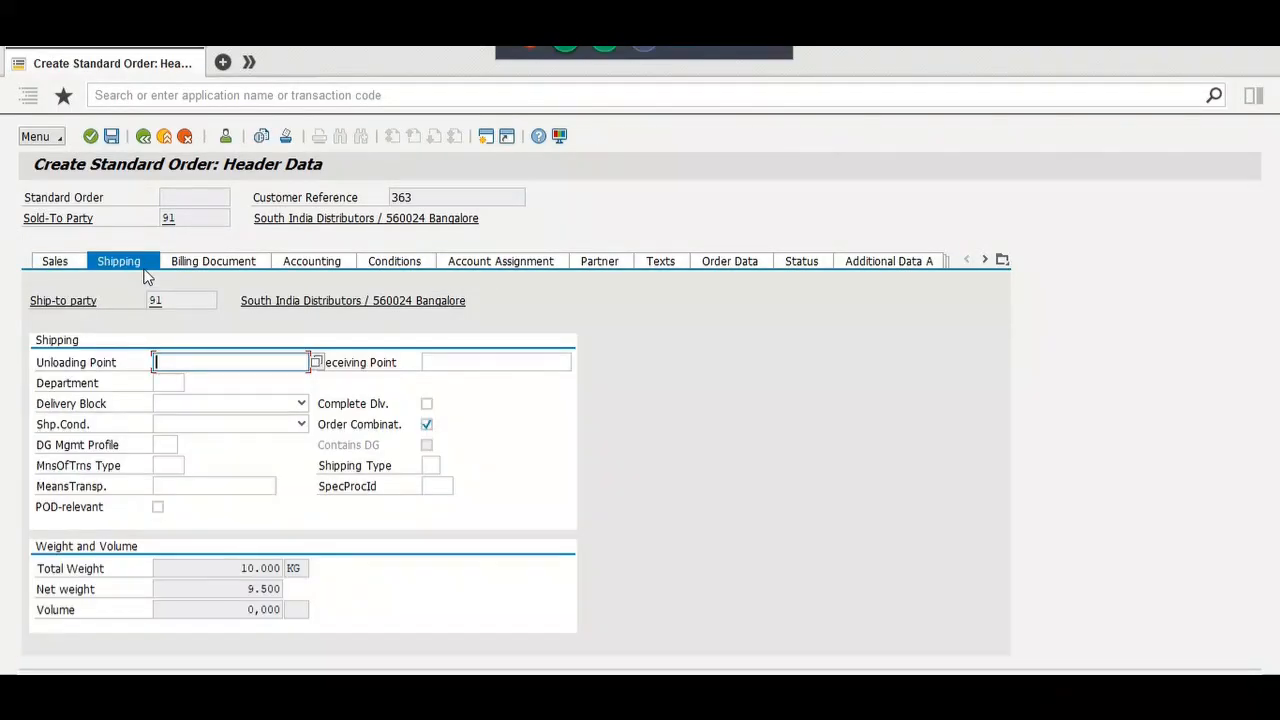
click(191, 424)
click(193, 563)
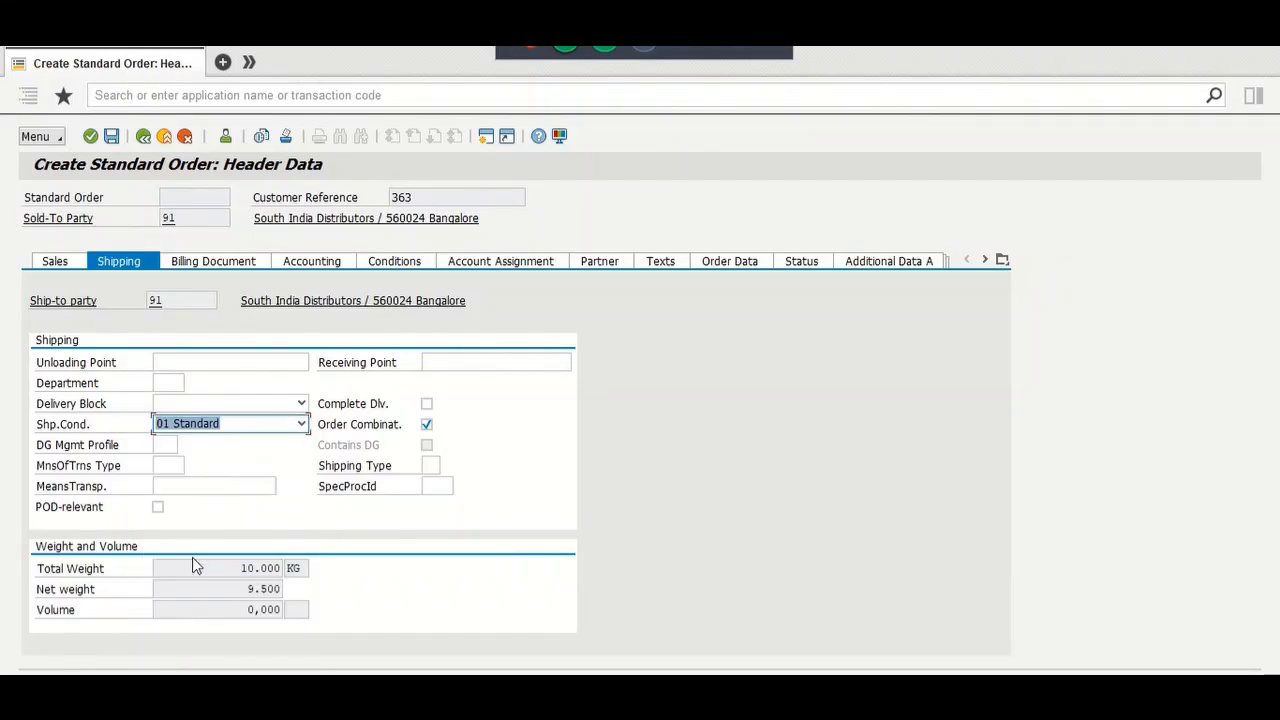
click(244, 497)
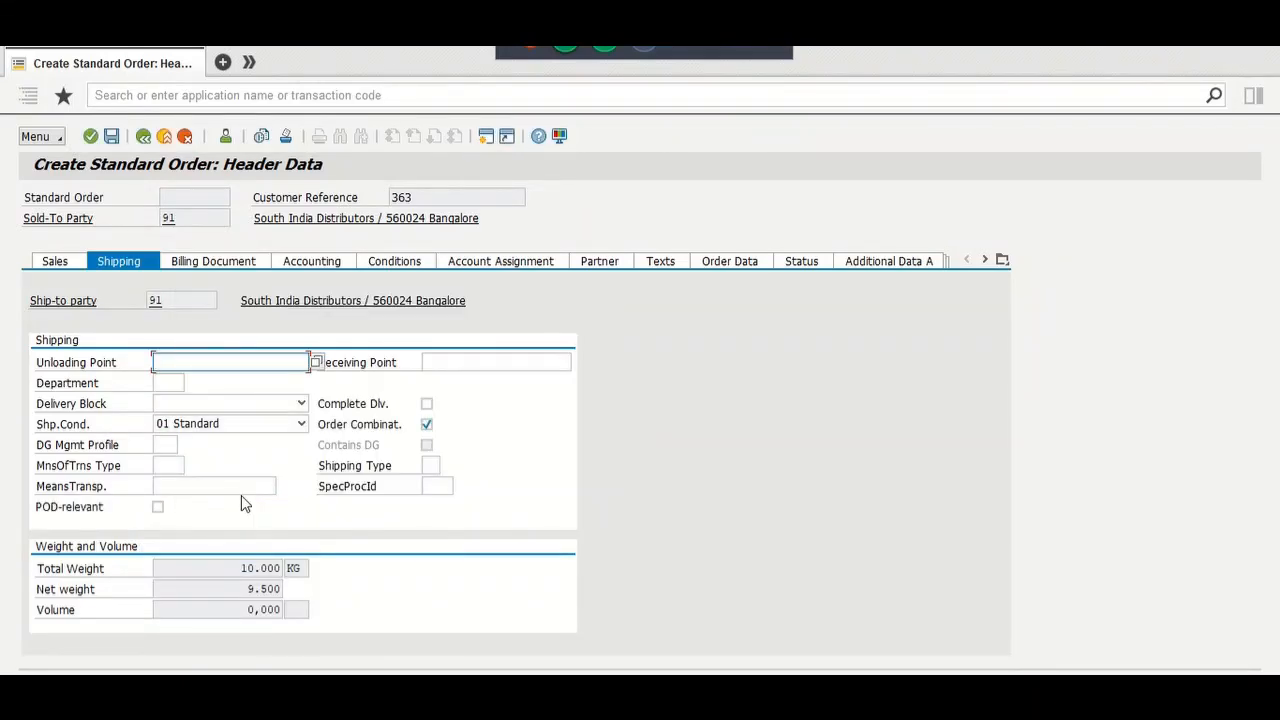
Step: Open item 10's schedule lines and review schedule line 2's details
click(143, 136)
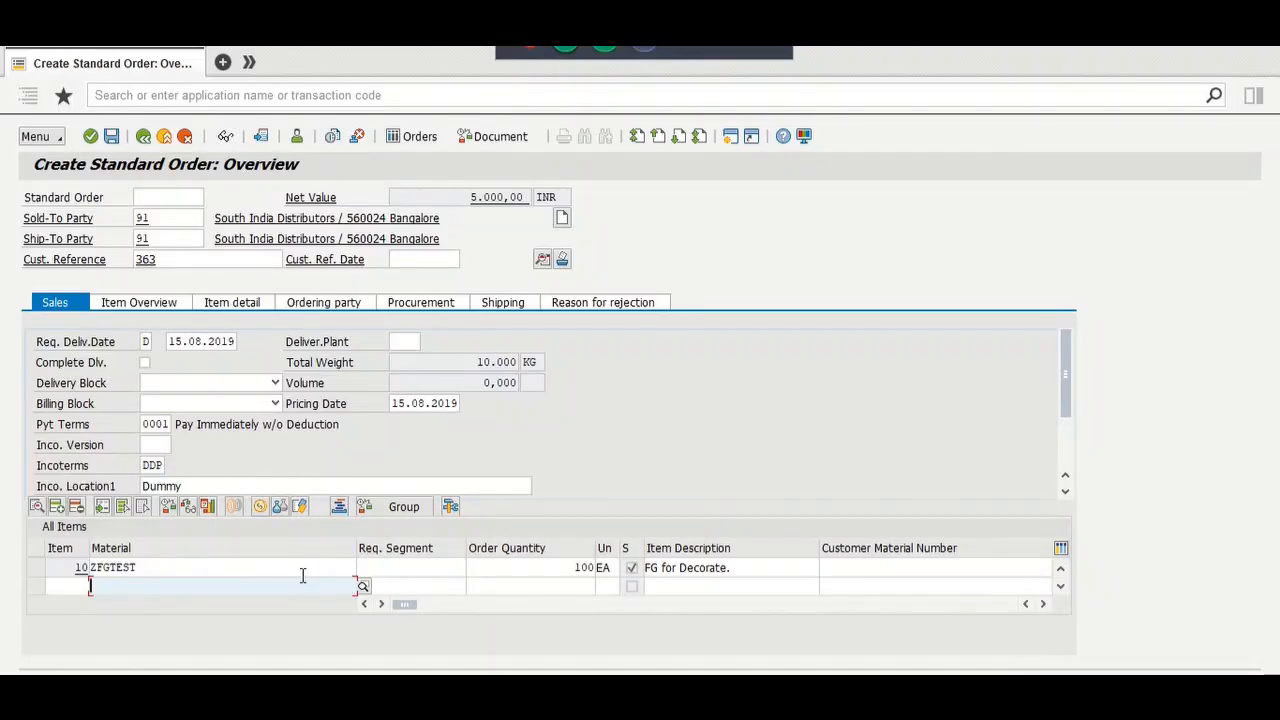
double_click(302, 572)
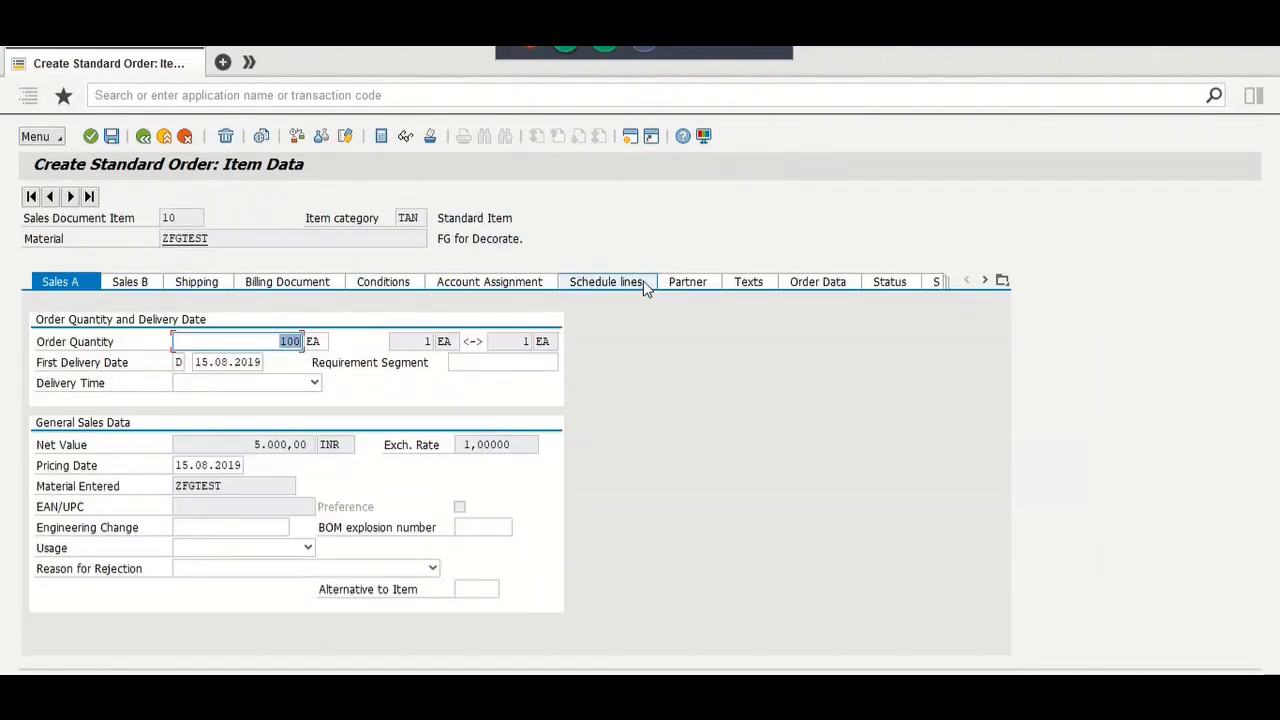
click(643, 281)
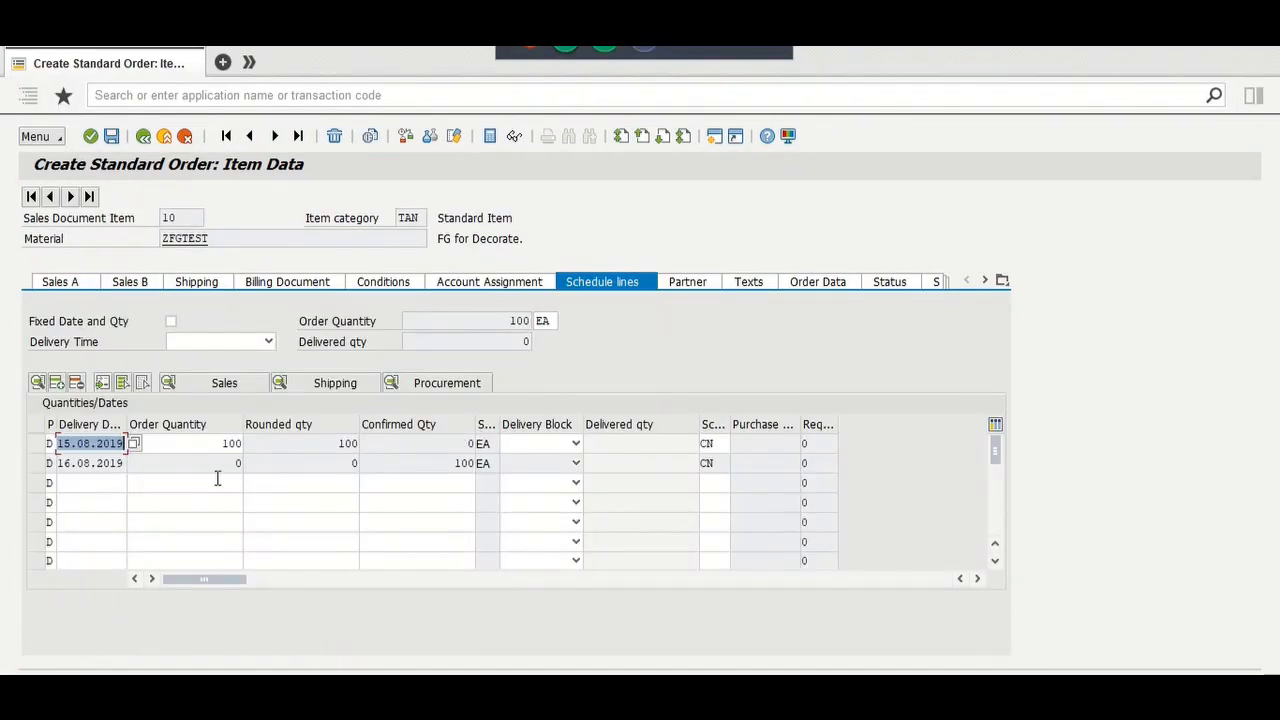
double_click(238, 463)
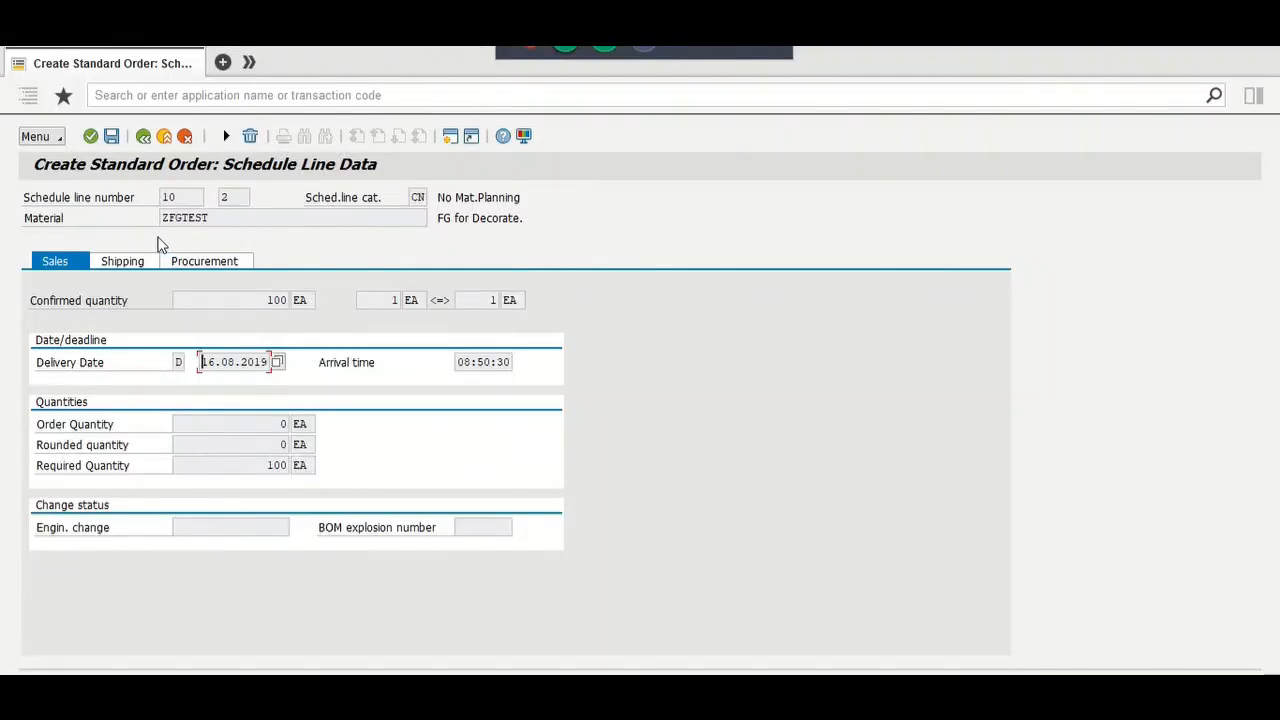
click(143, 136)
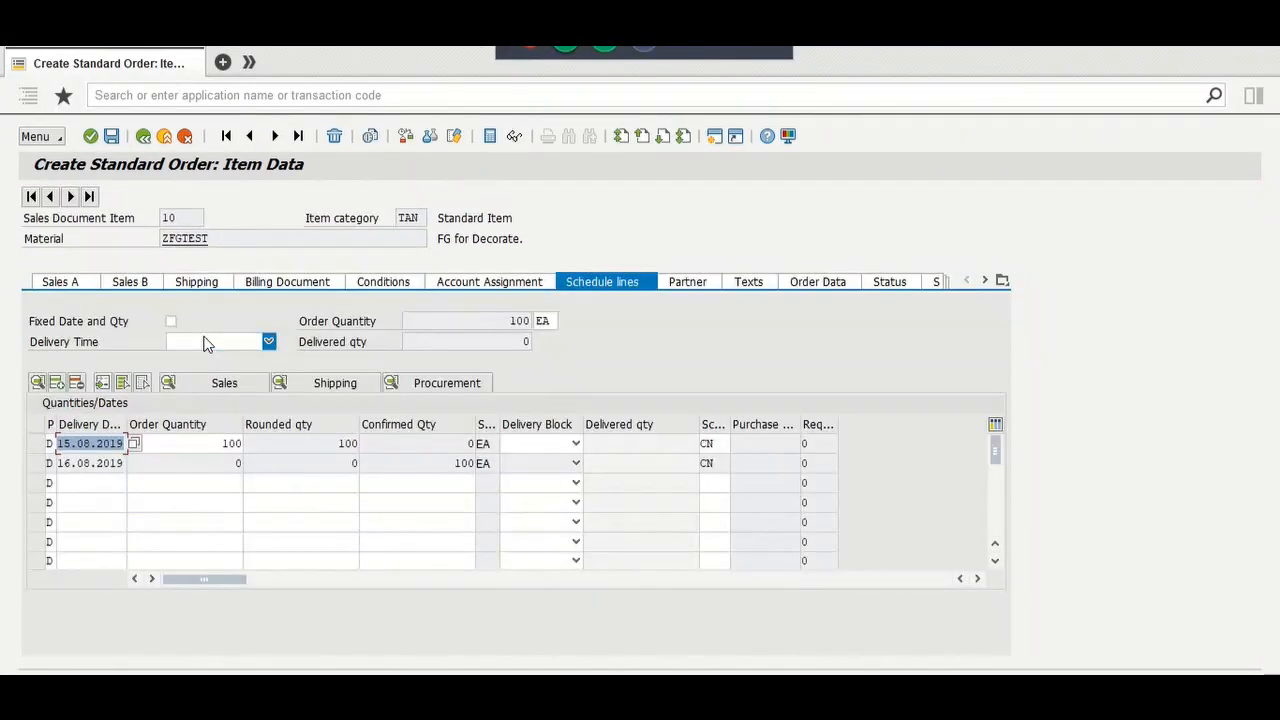
Step: Change the first schedule line's delivery date to 20.08.2019, check its shipping dates, and save the order
click(70, 443)
key(BackSpace)
key(BackSpace)
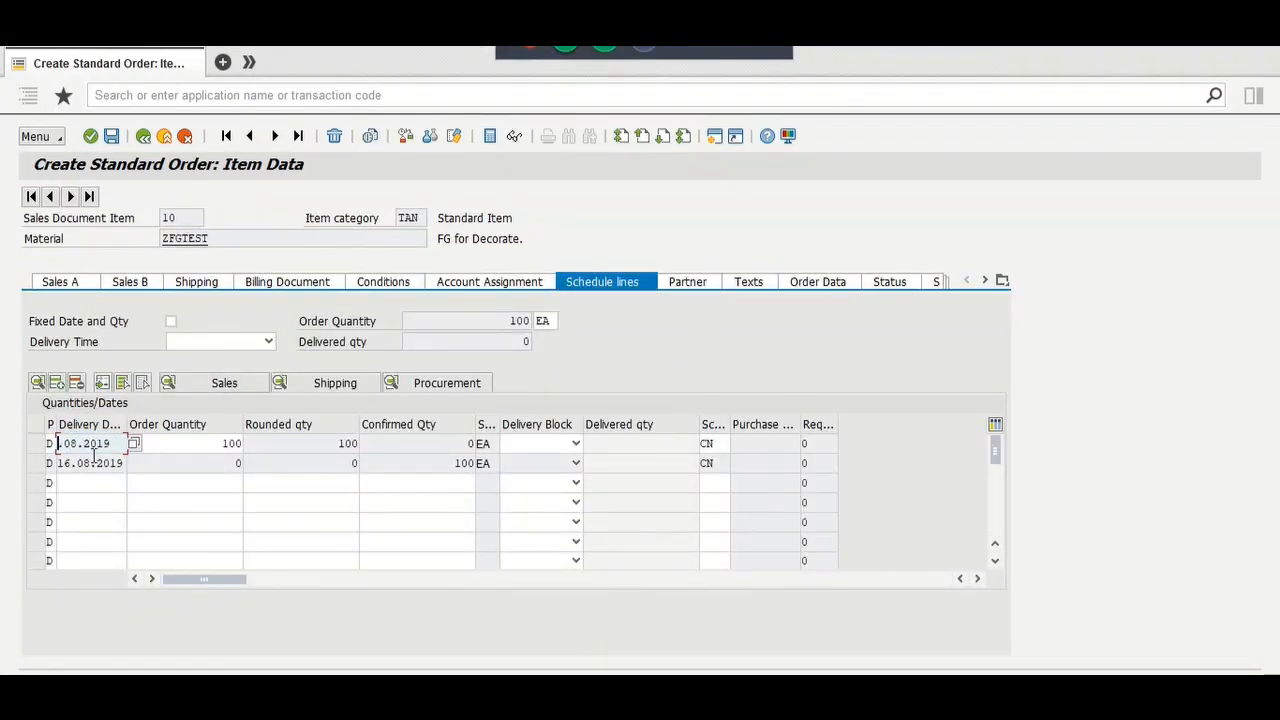
text(20)
key(Return)
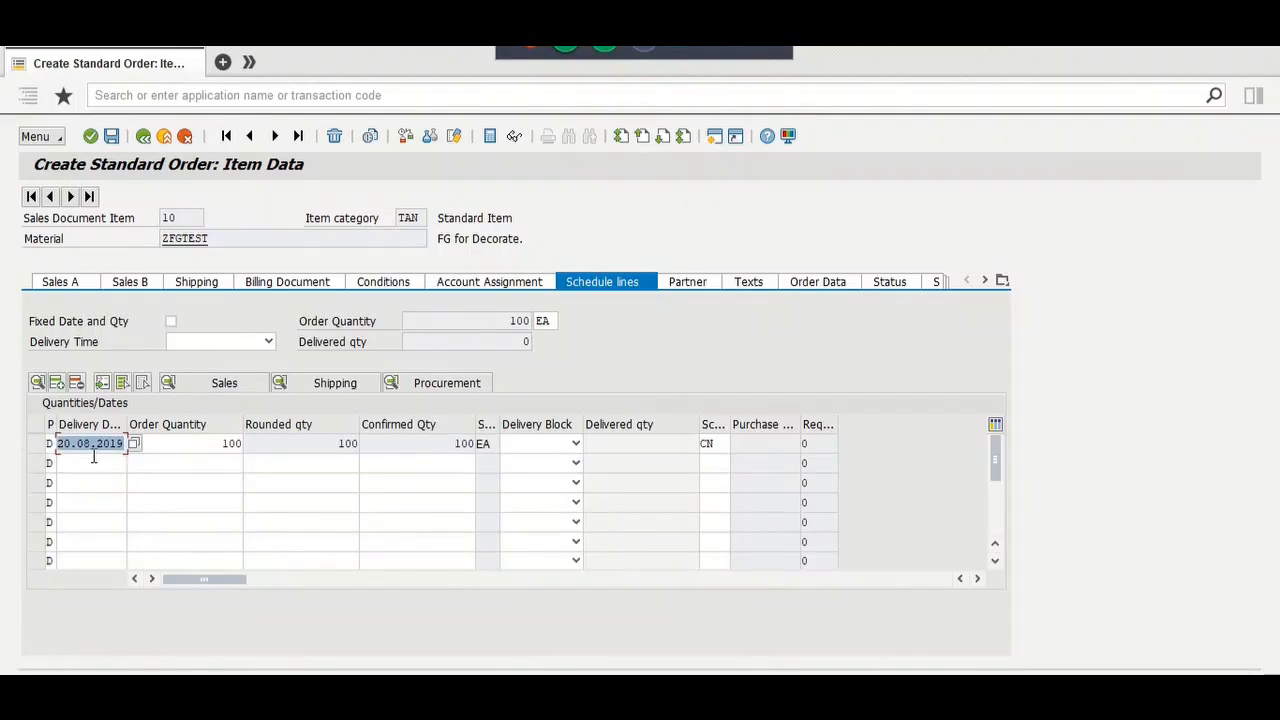
double_click(87, 447)
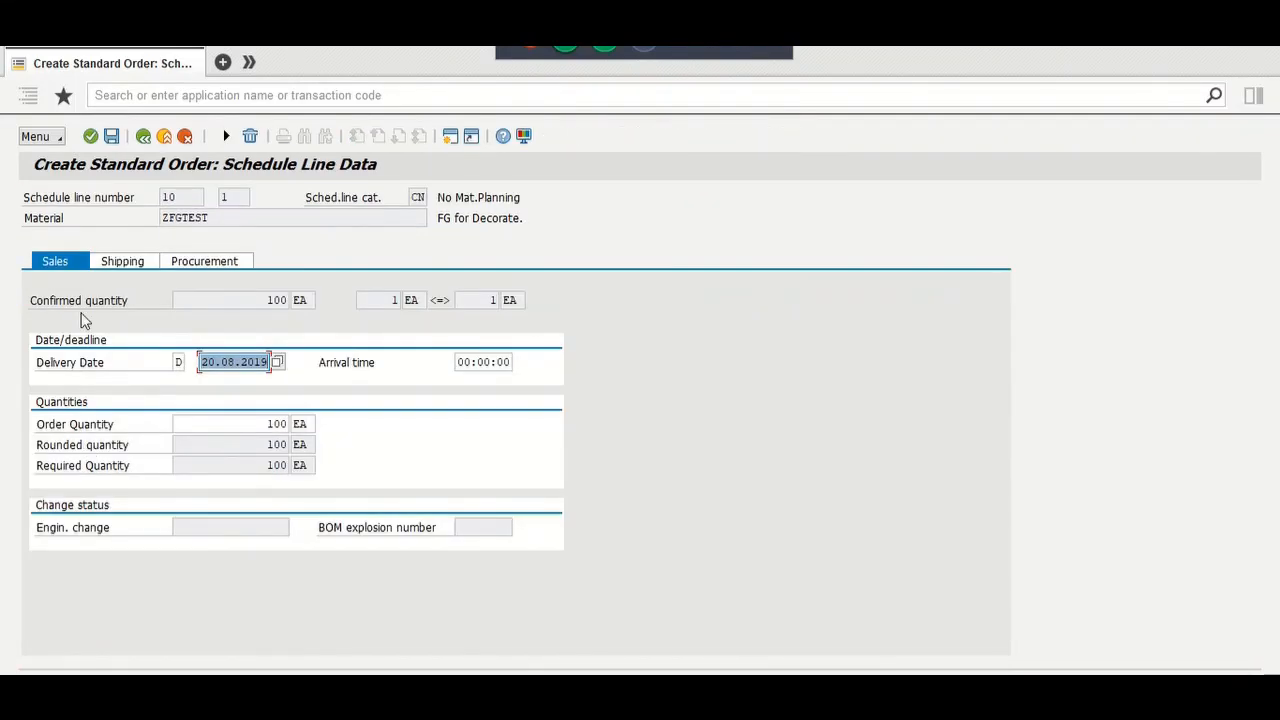
click(115, 266)
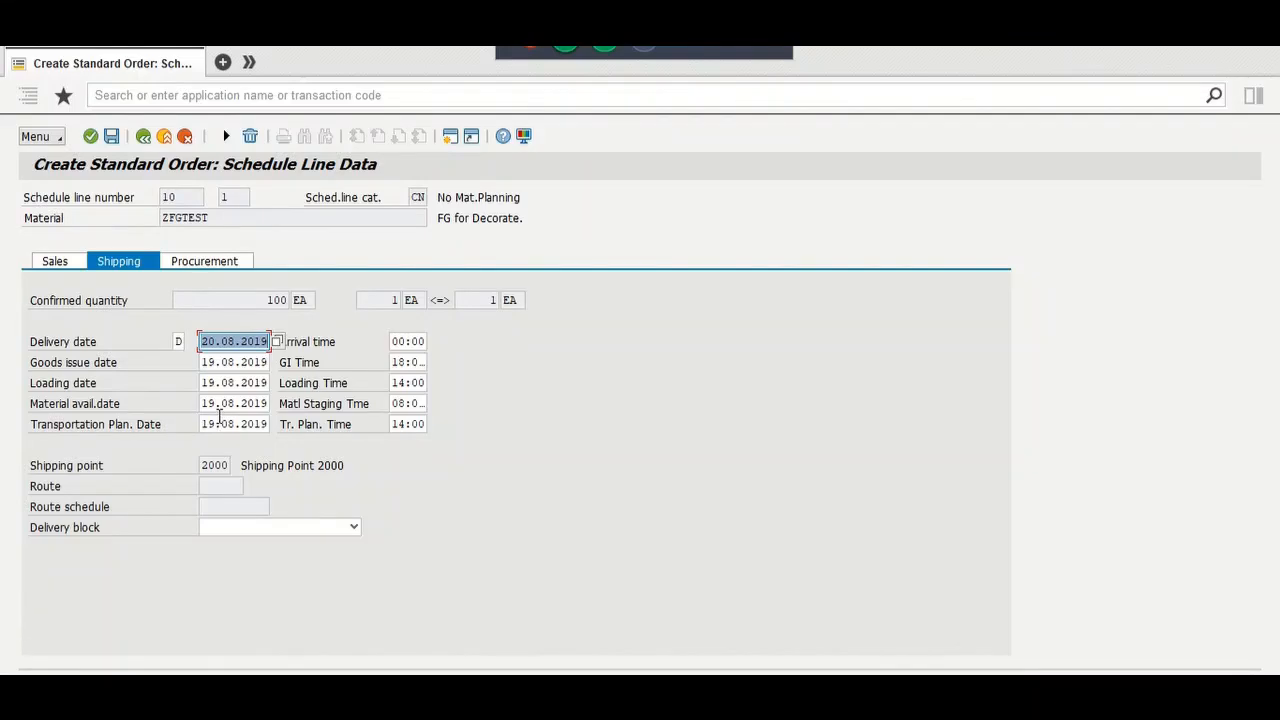
click(115, 137)
click(55, 139)
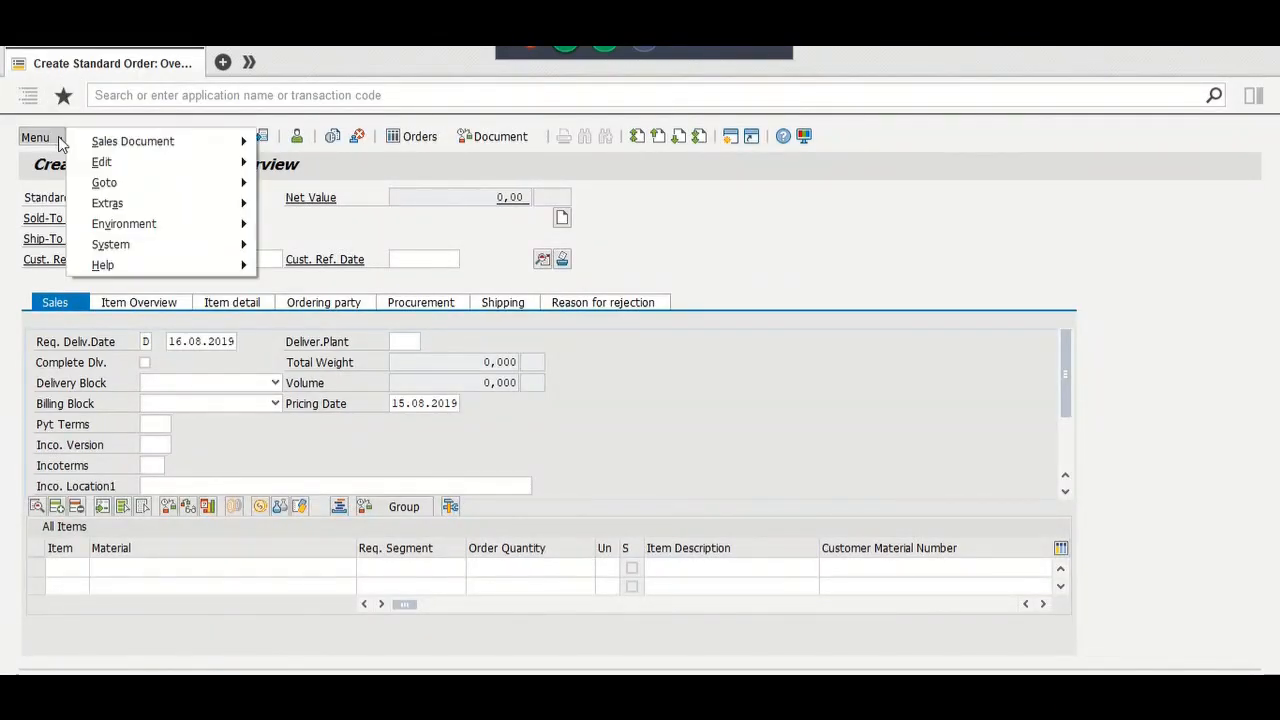
click(683, 225)
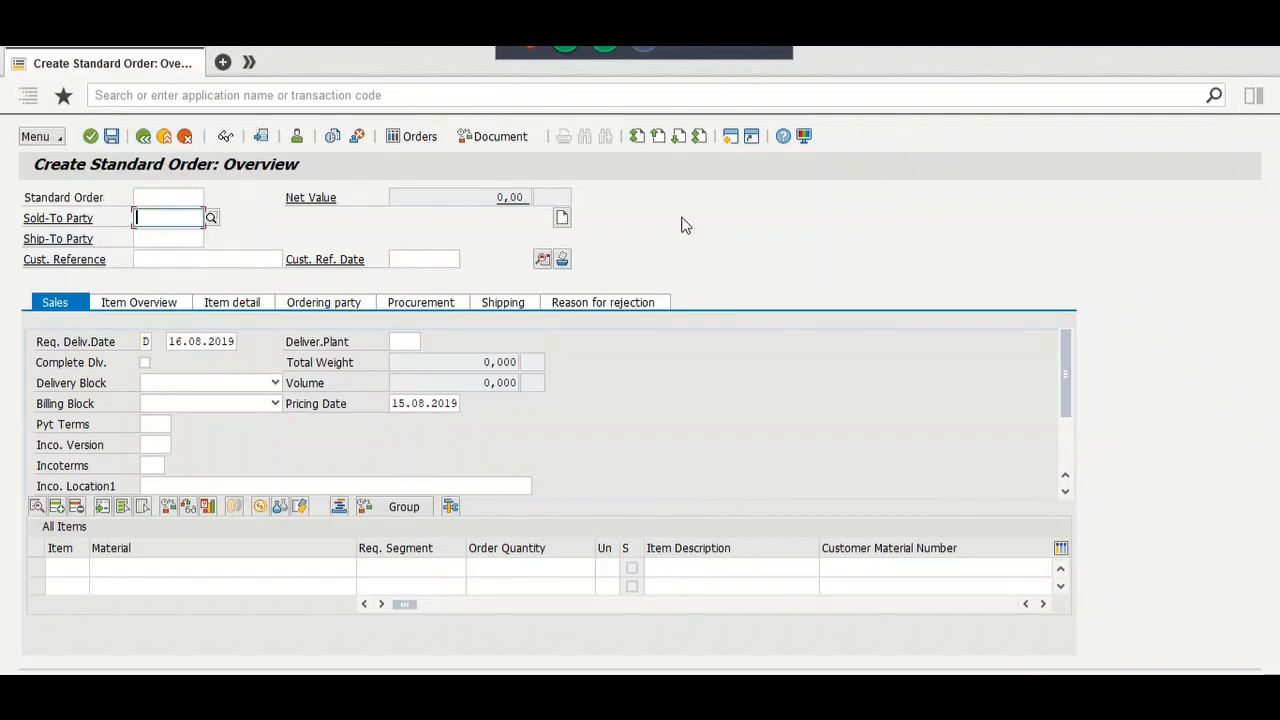
key(alt+Tab)
key(alt+Tab)
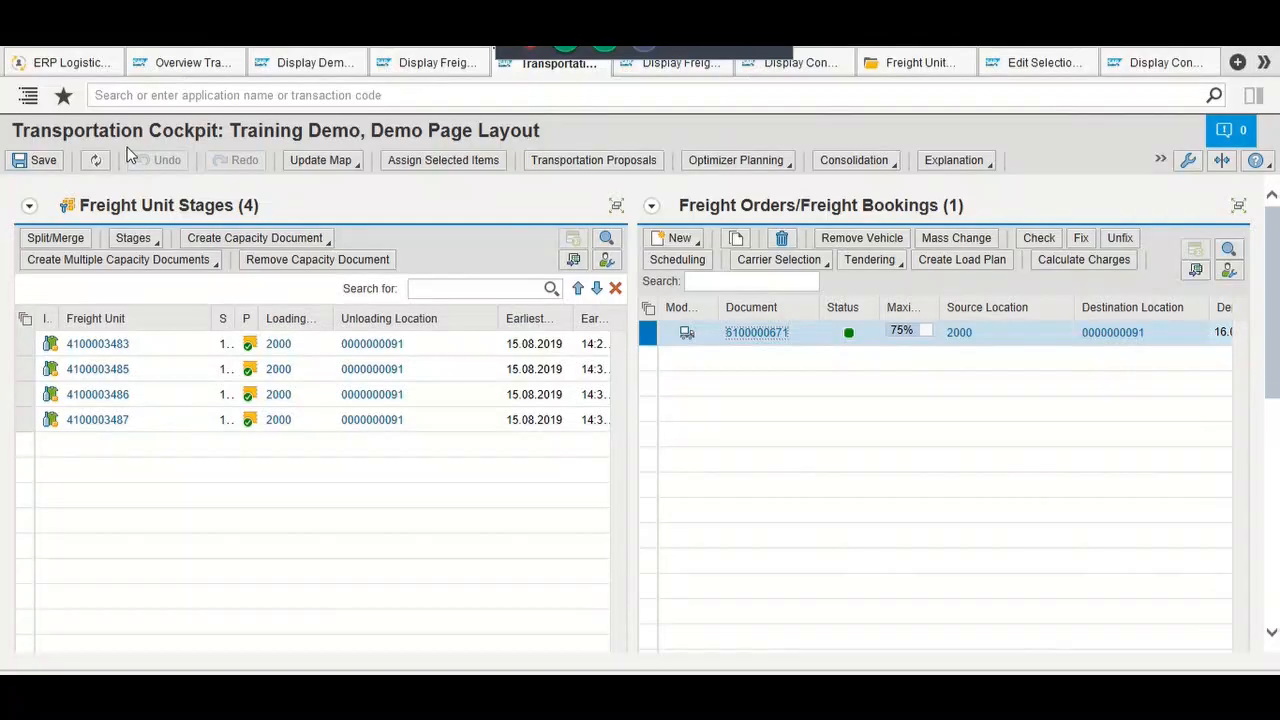
click(97, 161)
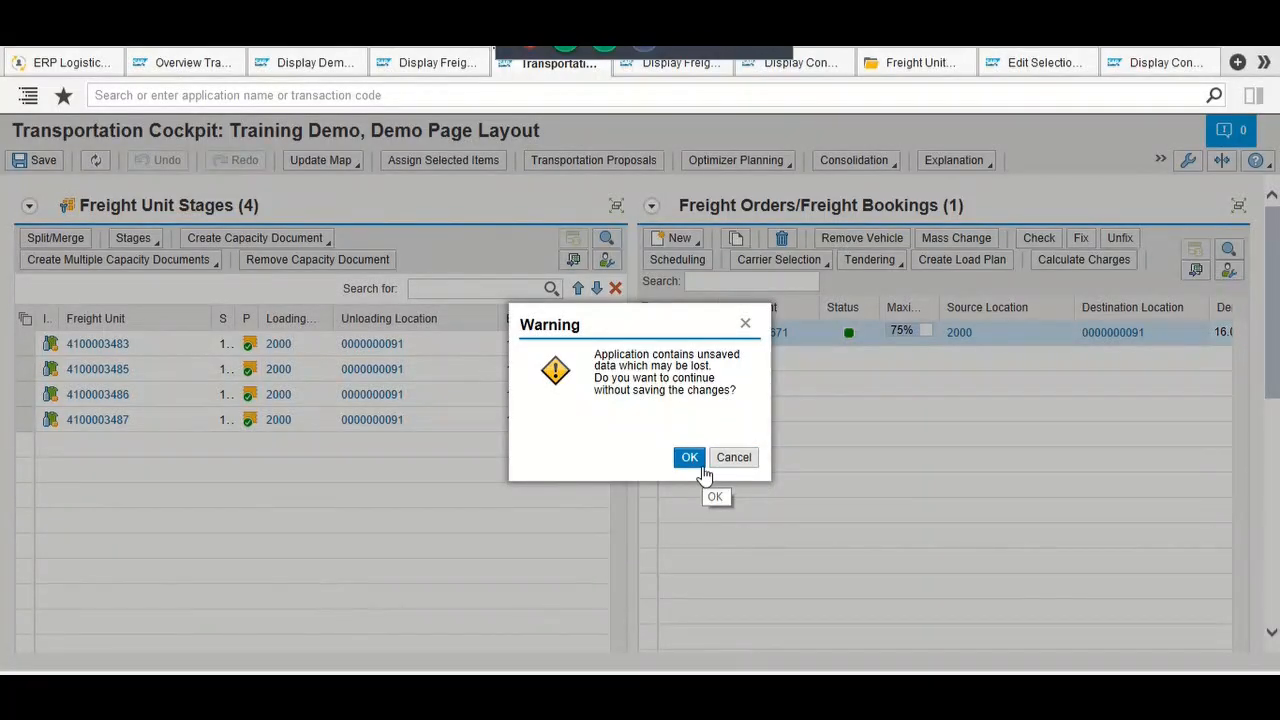
click(702, 465)
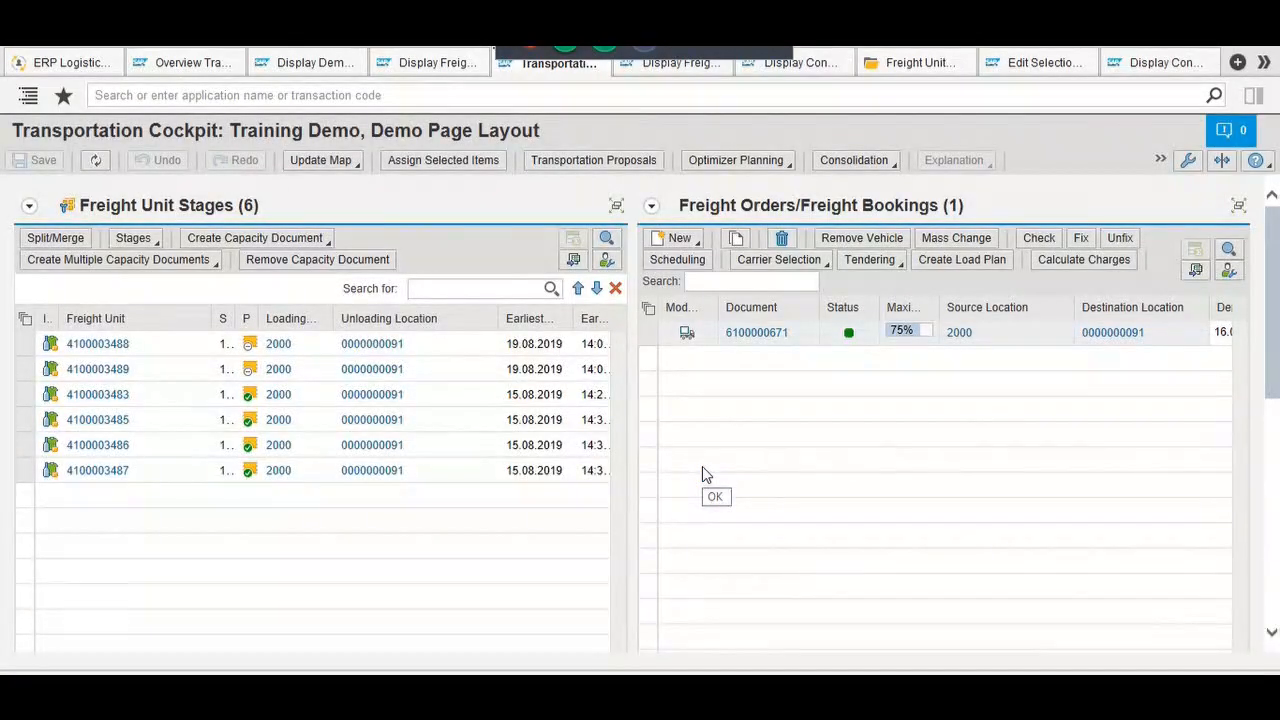
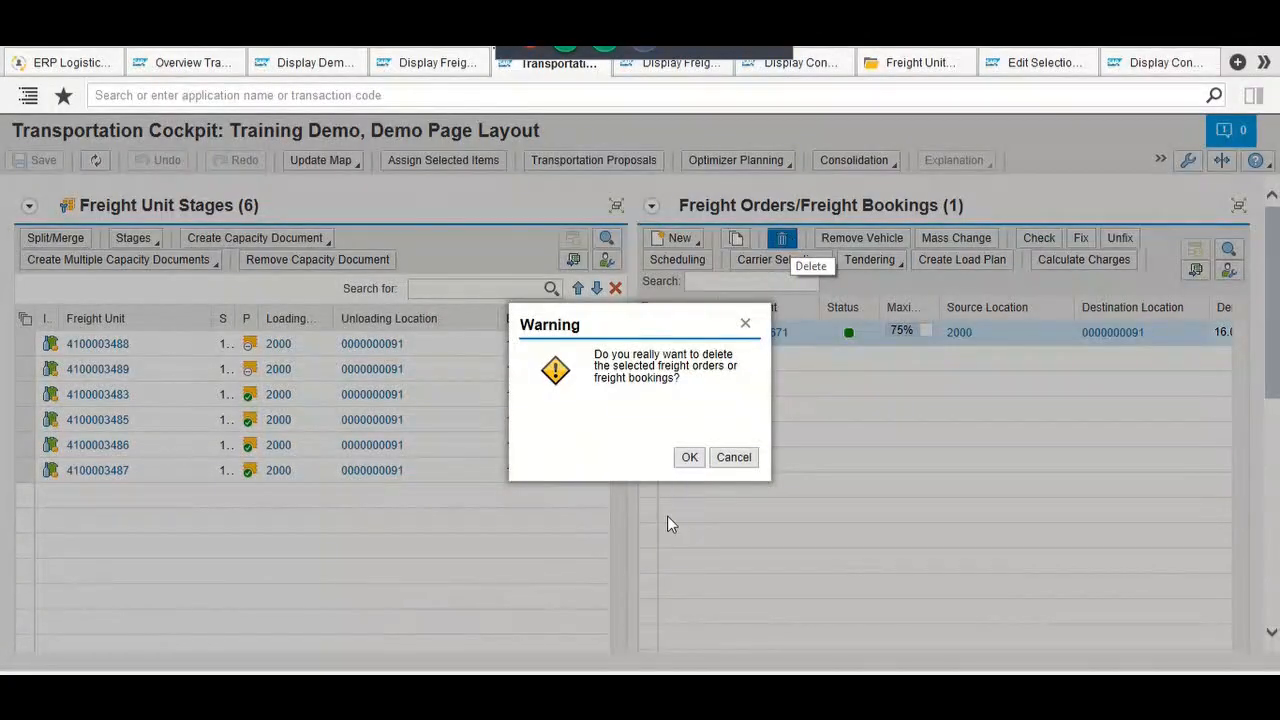
Step: Confirm deleting the freight order, save the change, and dismiss the confirmation message
click(692, 457)
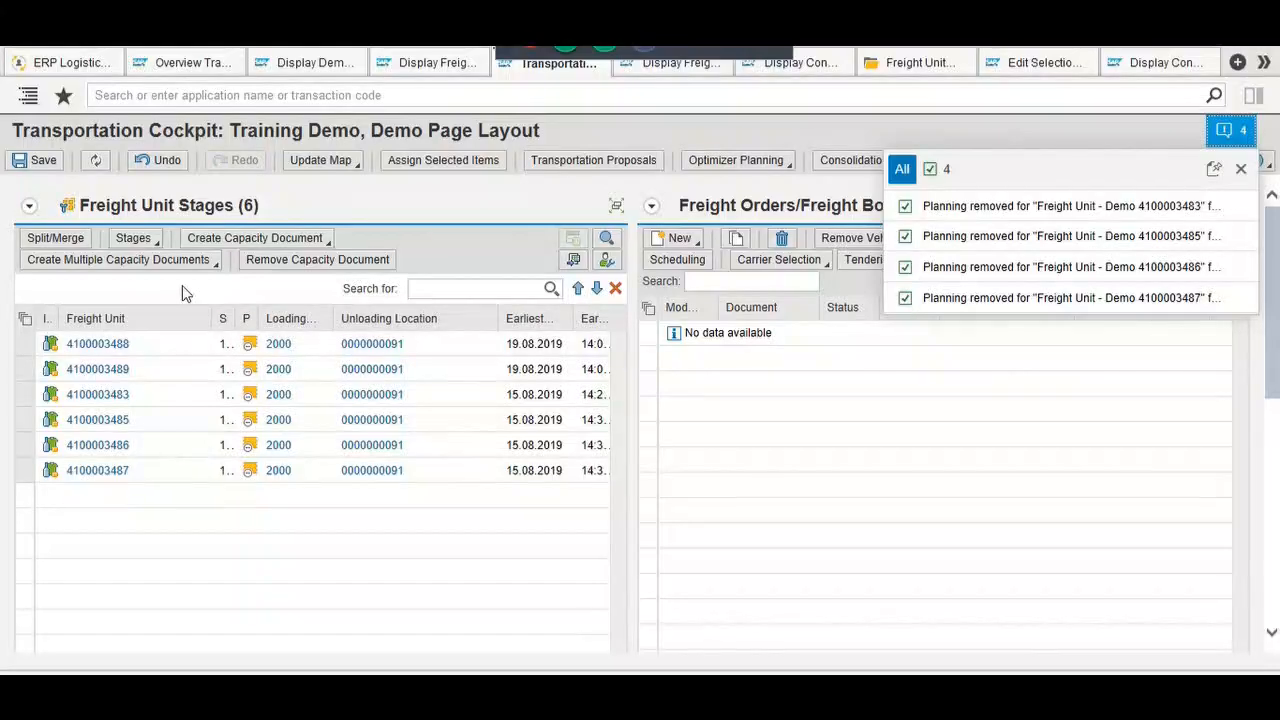
click(45, 162)
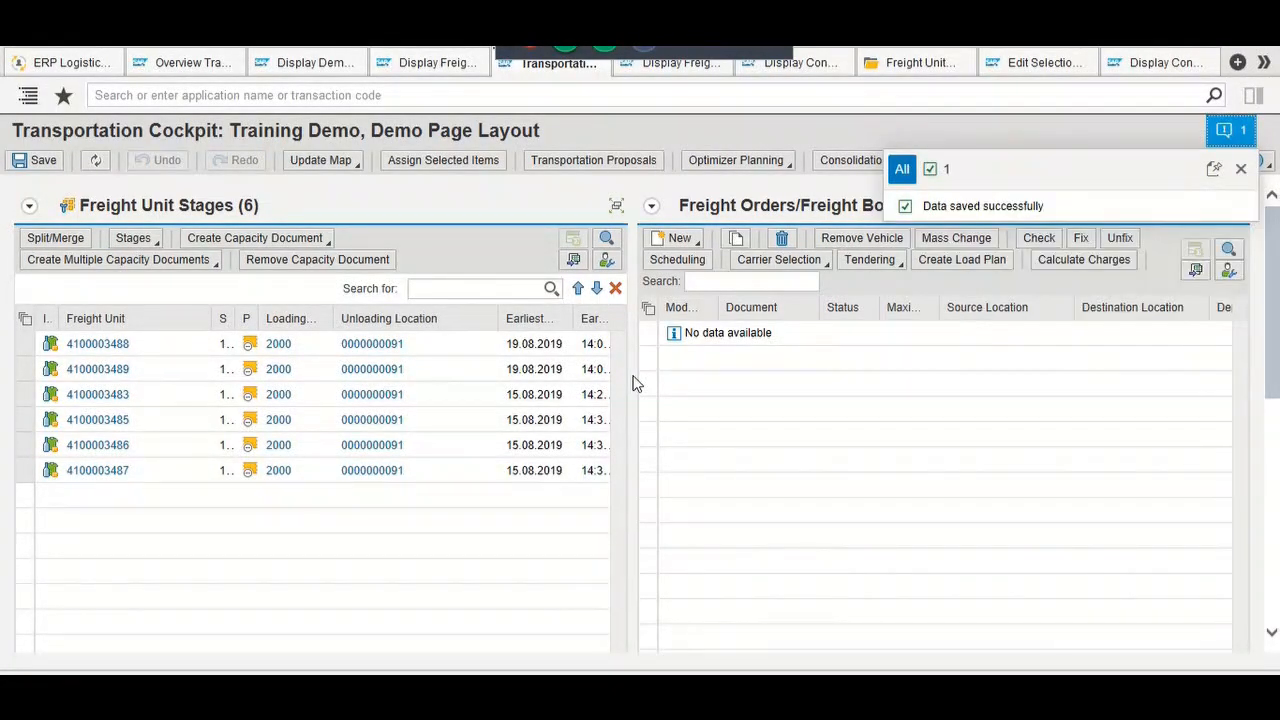
click(1240, 169)
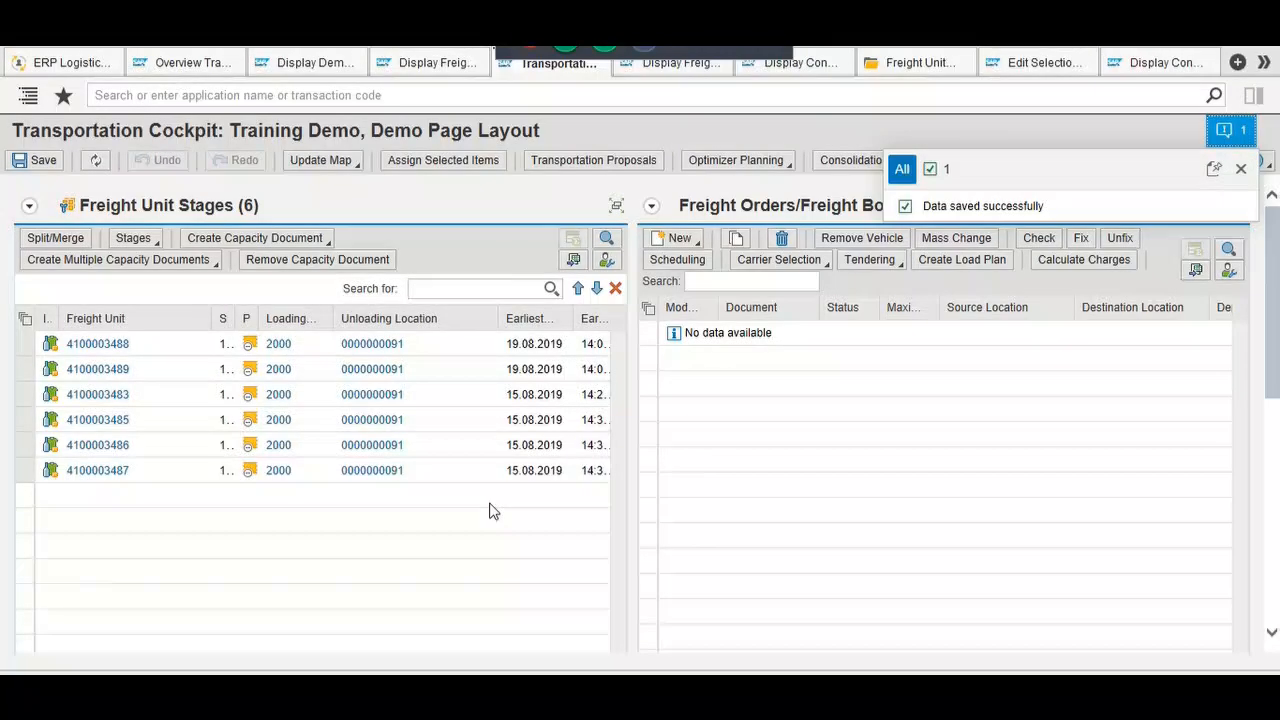
Step: Select and deselect all six freight units, then run Optimizer Planning on all of them
click(26, 322)
click(38, 340)
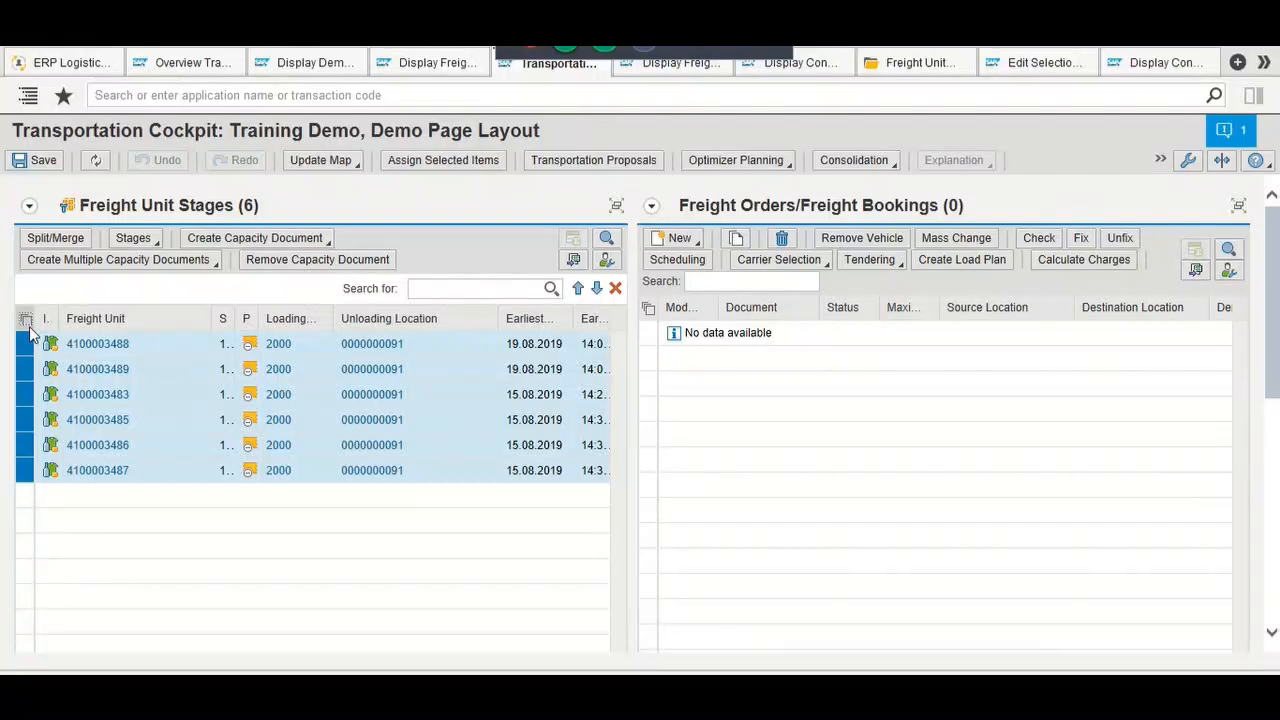
click(26, 320)
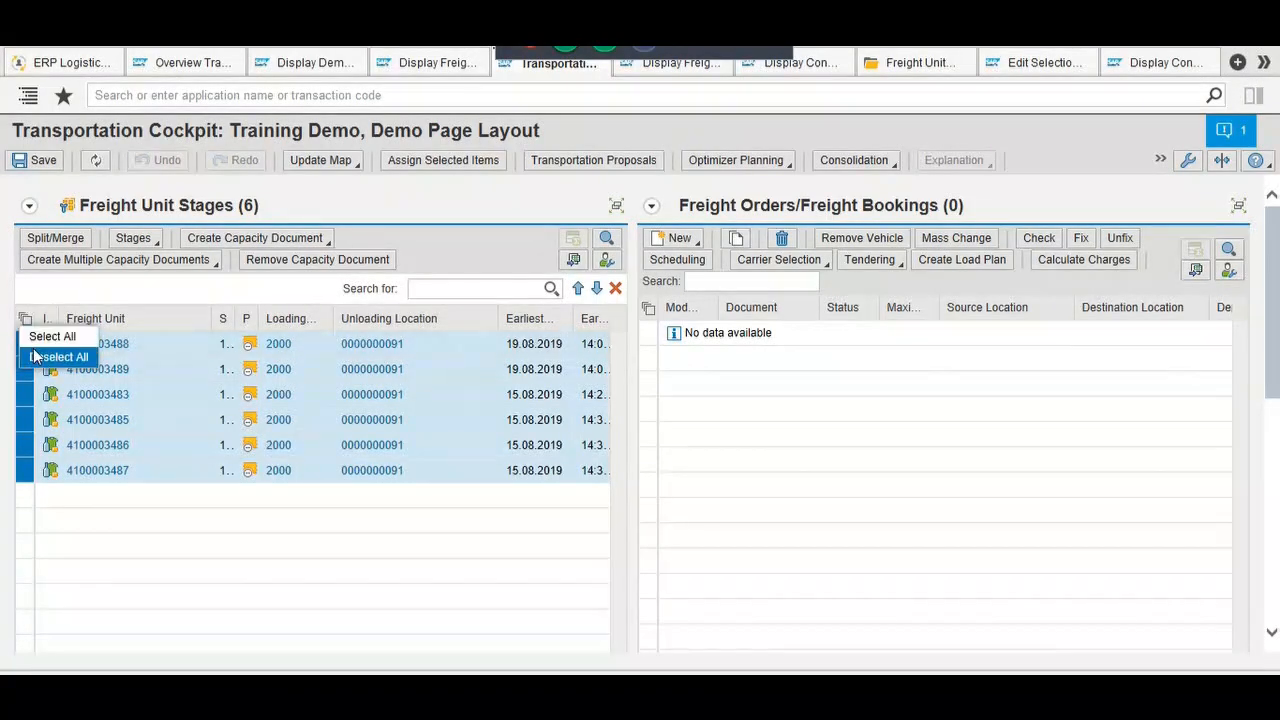
click(36, 358)
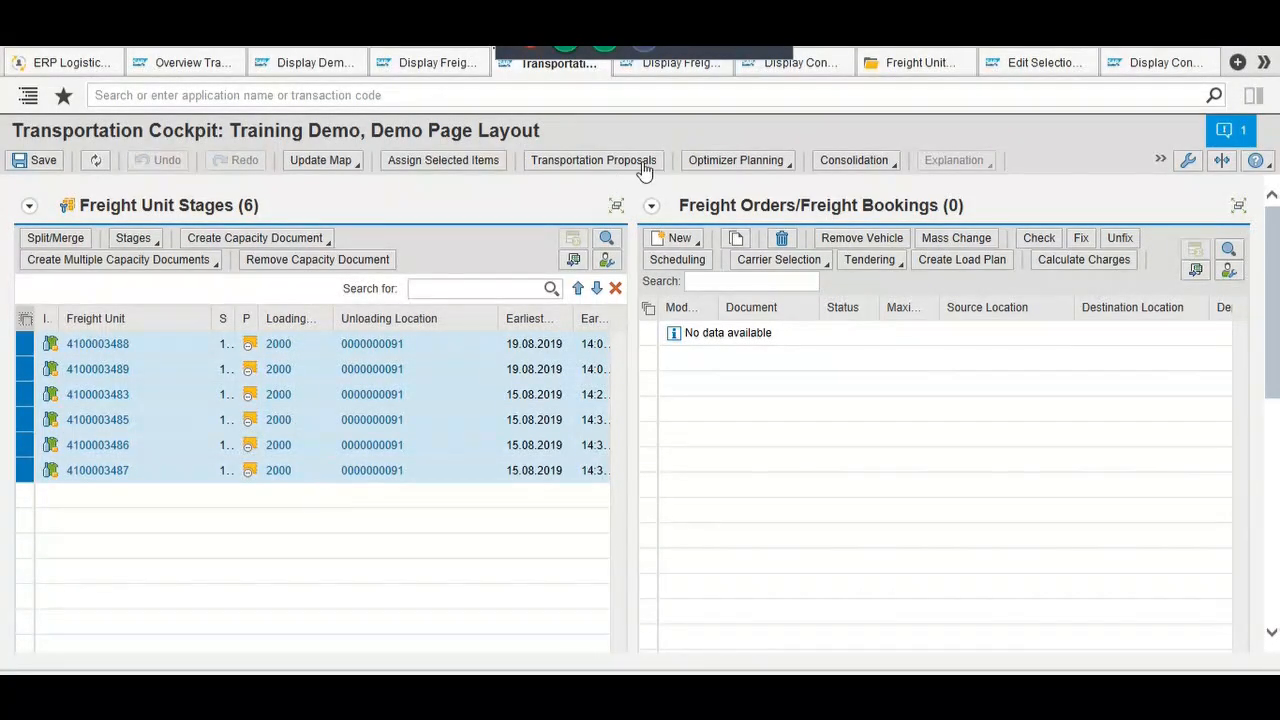
click(744, 160)
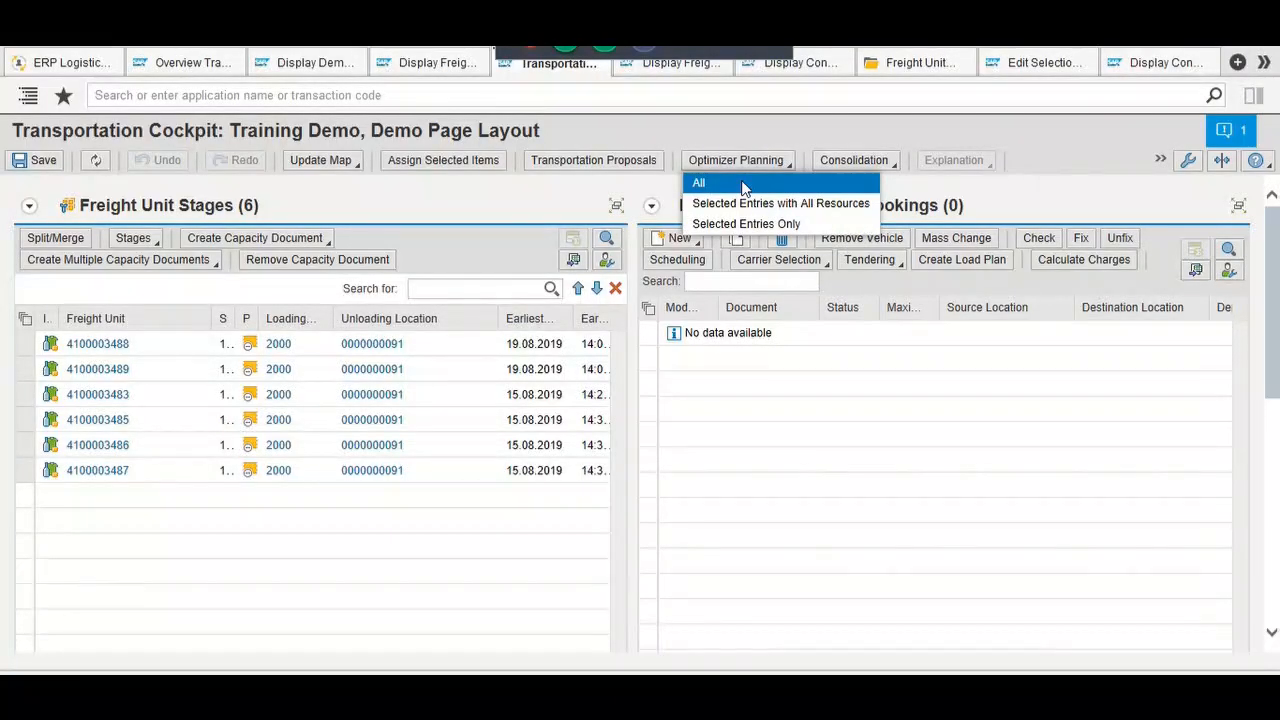
click(744, 186)
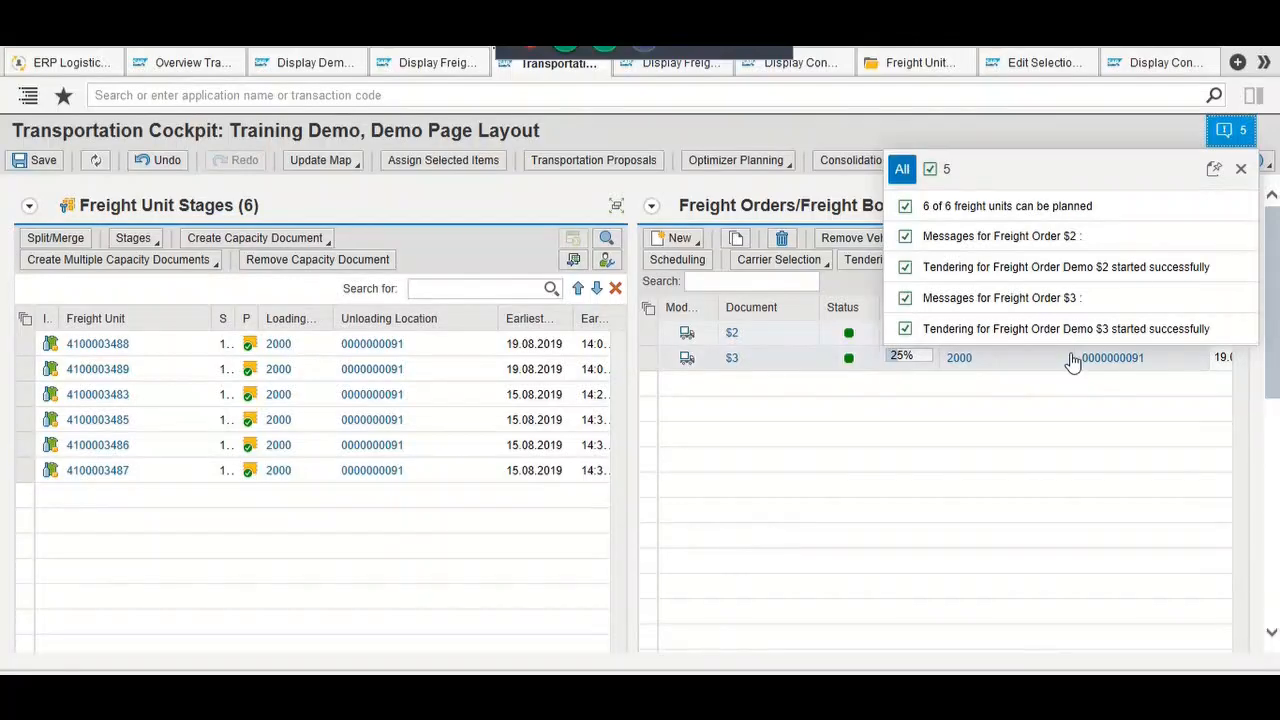
click(1240, 170)
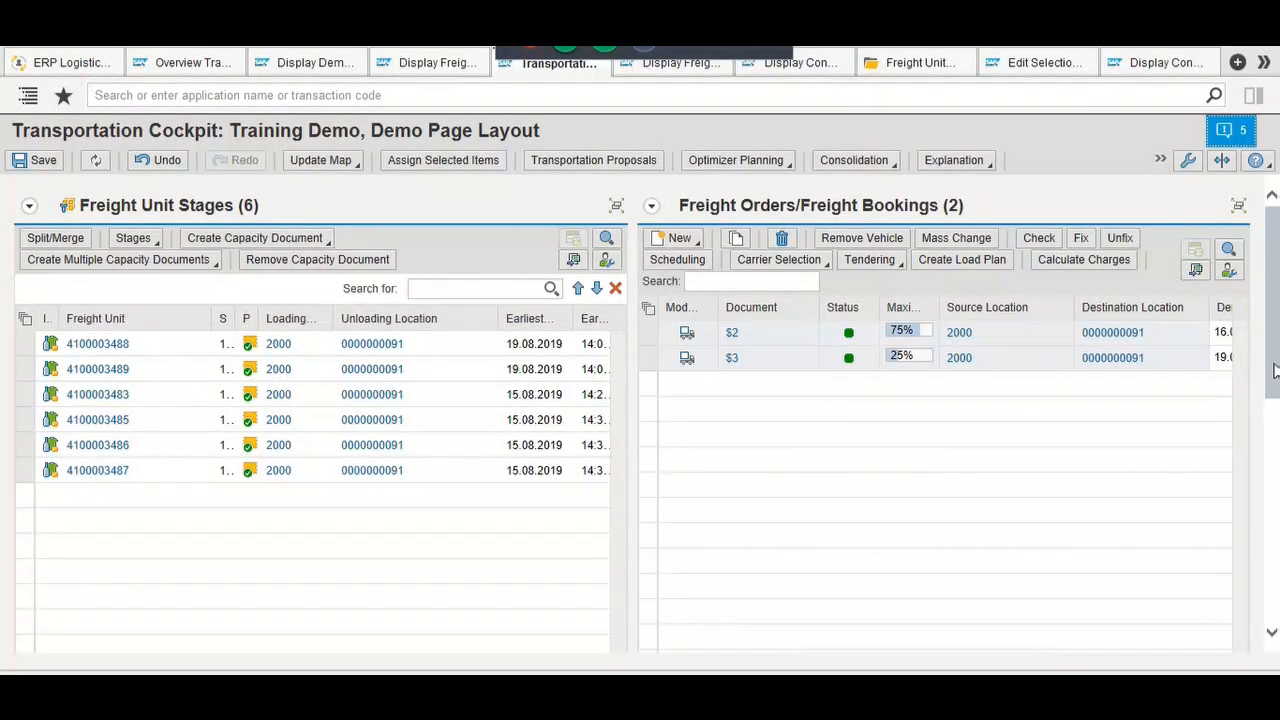
Step: Scroll through the cockpit tables and select freight order $3
drag(1274, 370, 1274, 401)
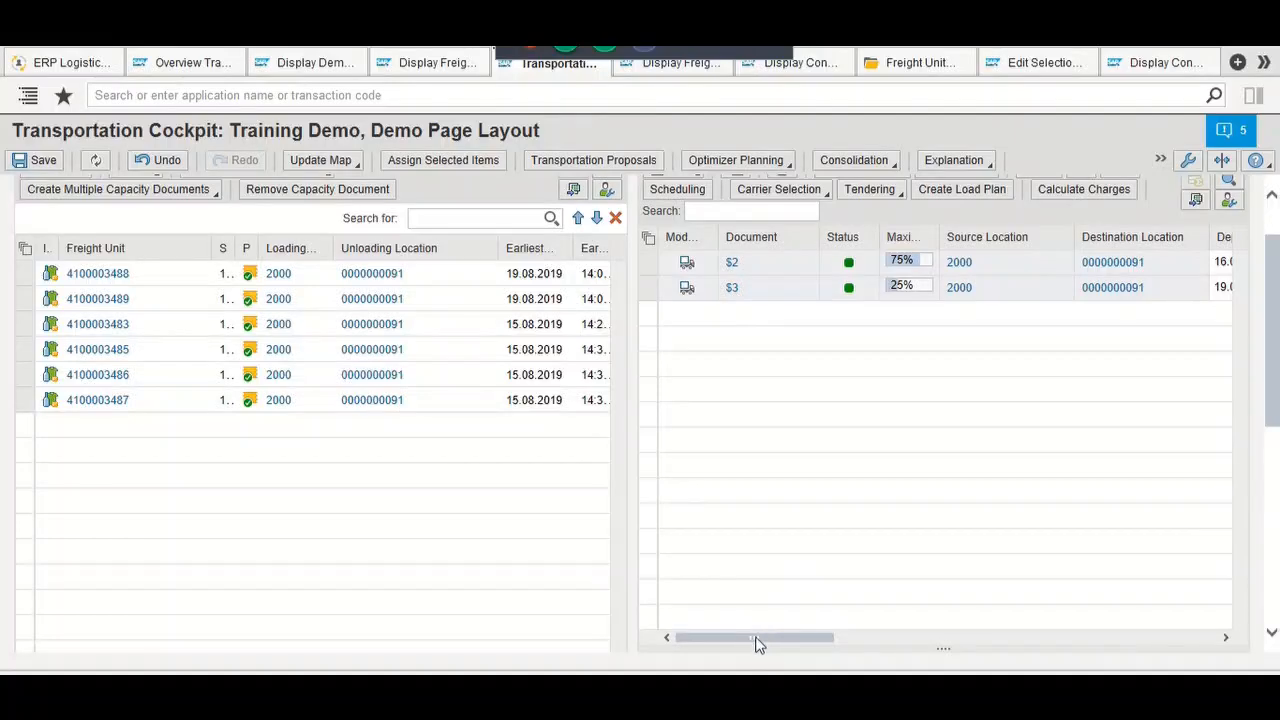
drag(759, 645, 789, 640)
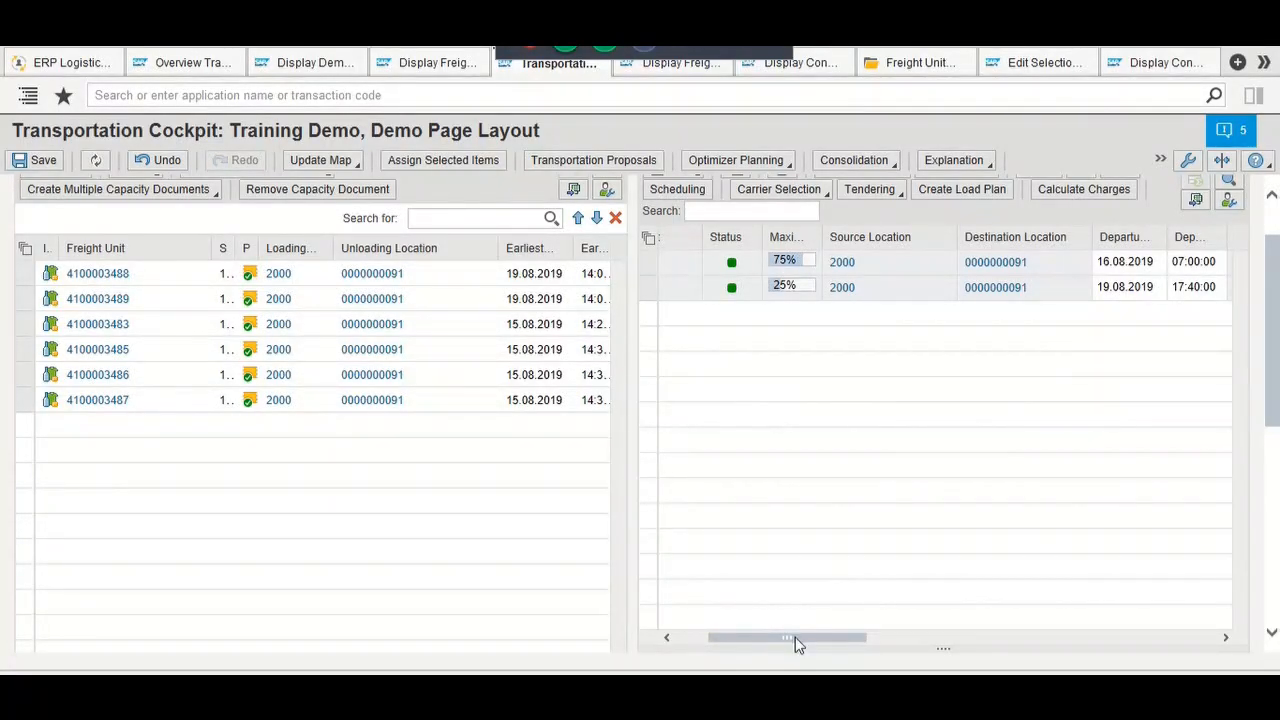
drag(795, 637, 746, 640)
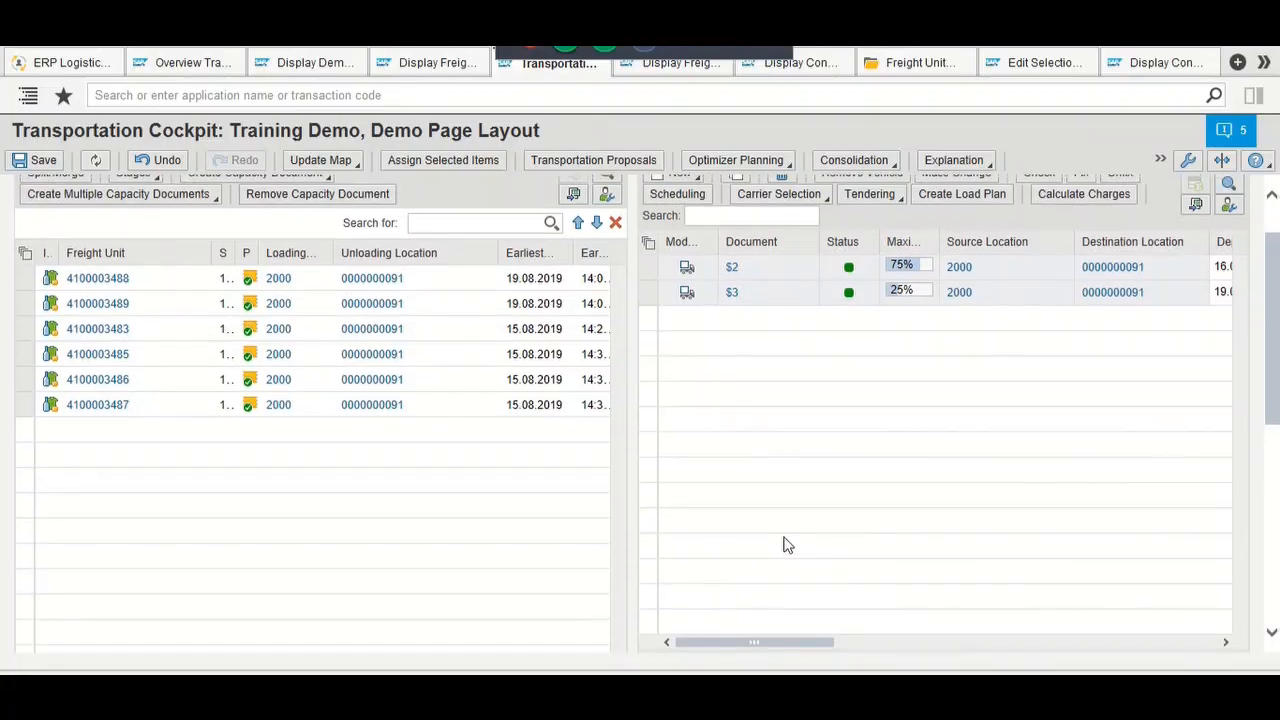
scroll(785, 545, up, 1)
scroll(785, 545, down, 2)
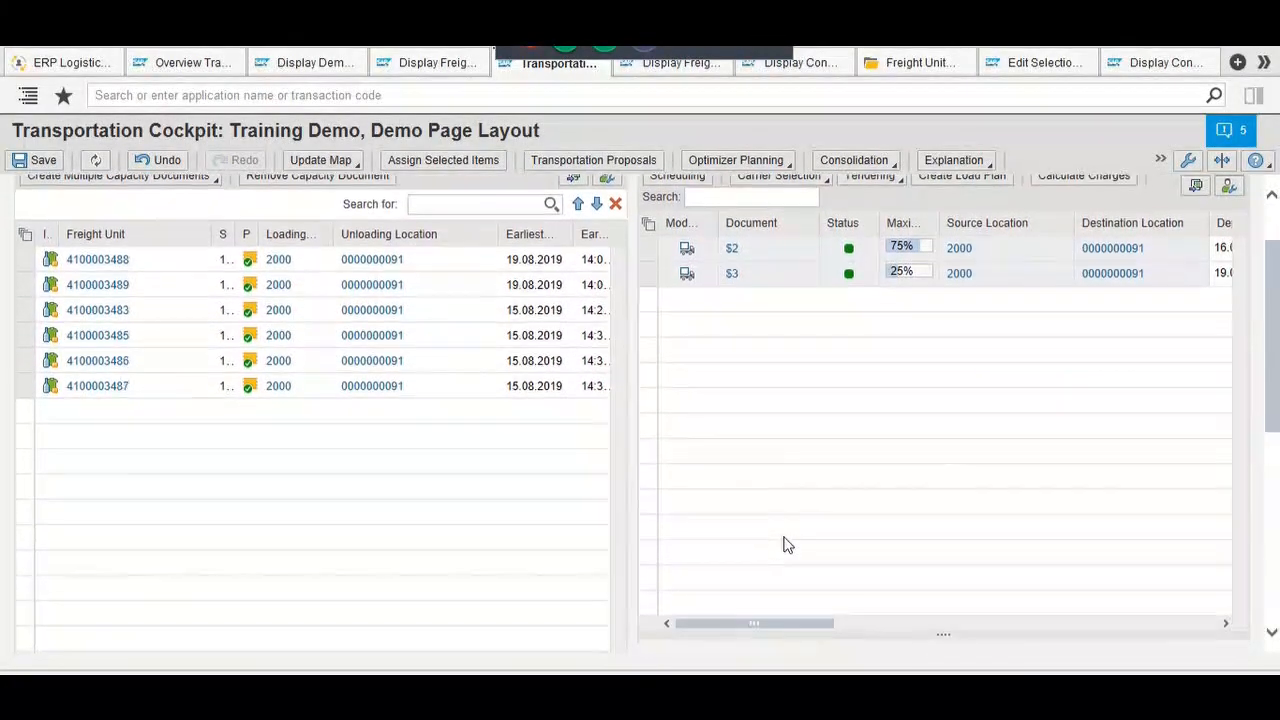
scroll(785, 545, down, 4)
scroll(785, 545, up, 3)
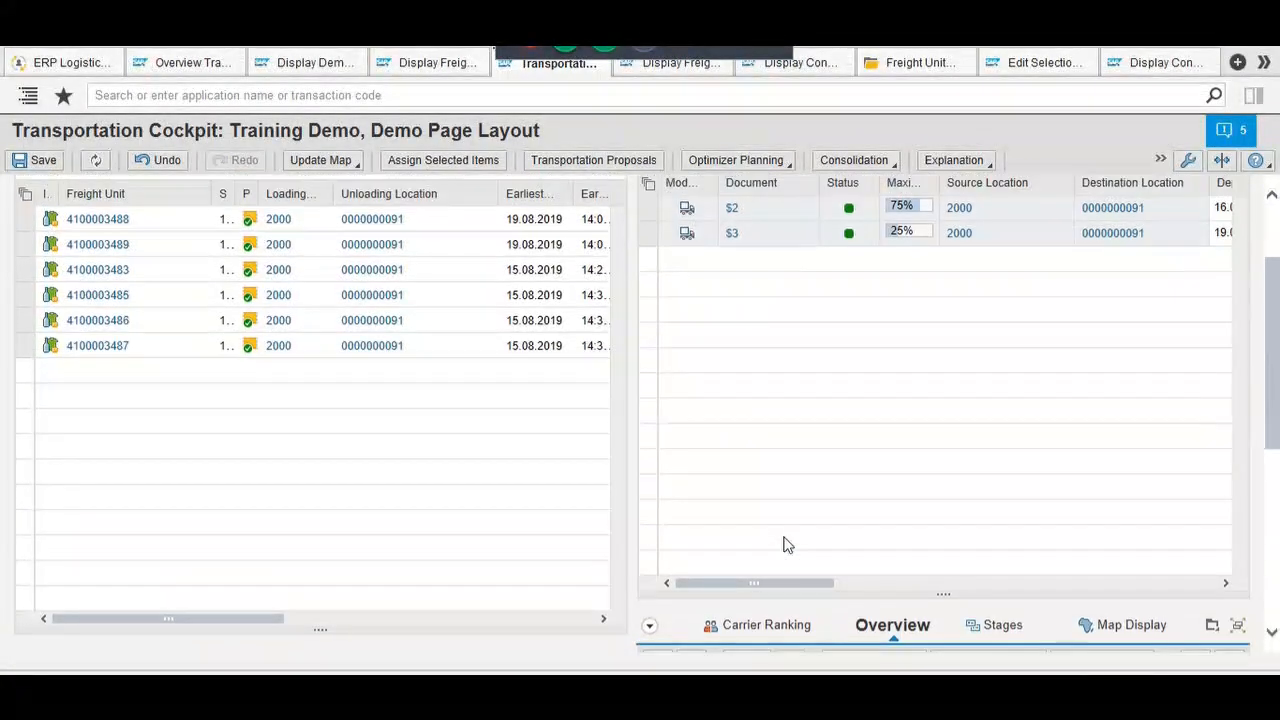
scroll(785, 545, up, 3)
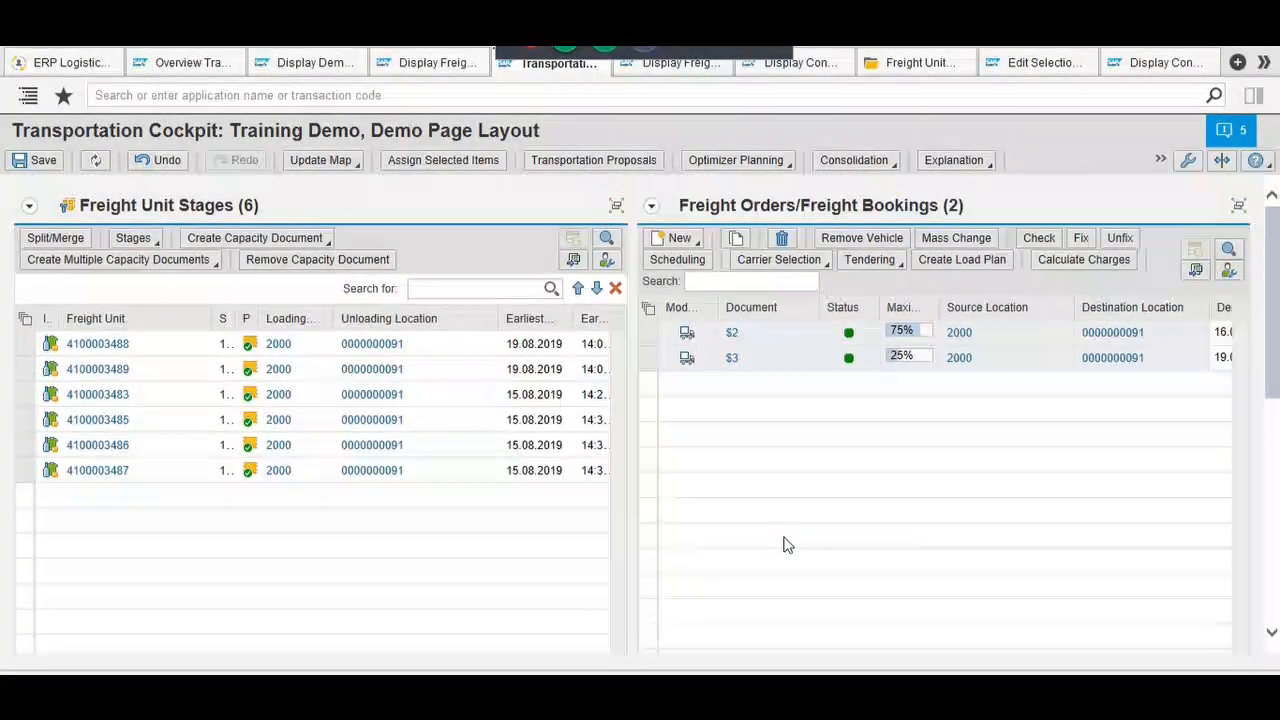
click(649, 358)
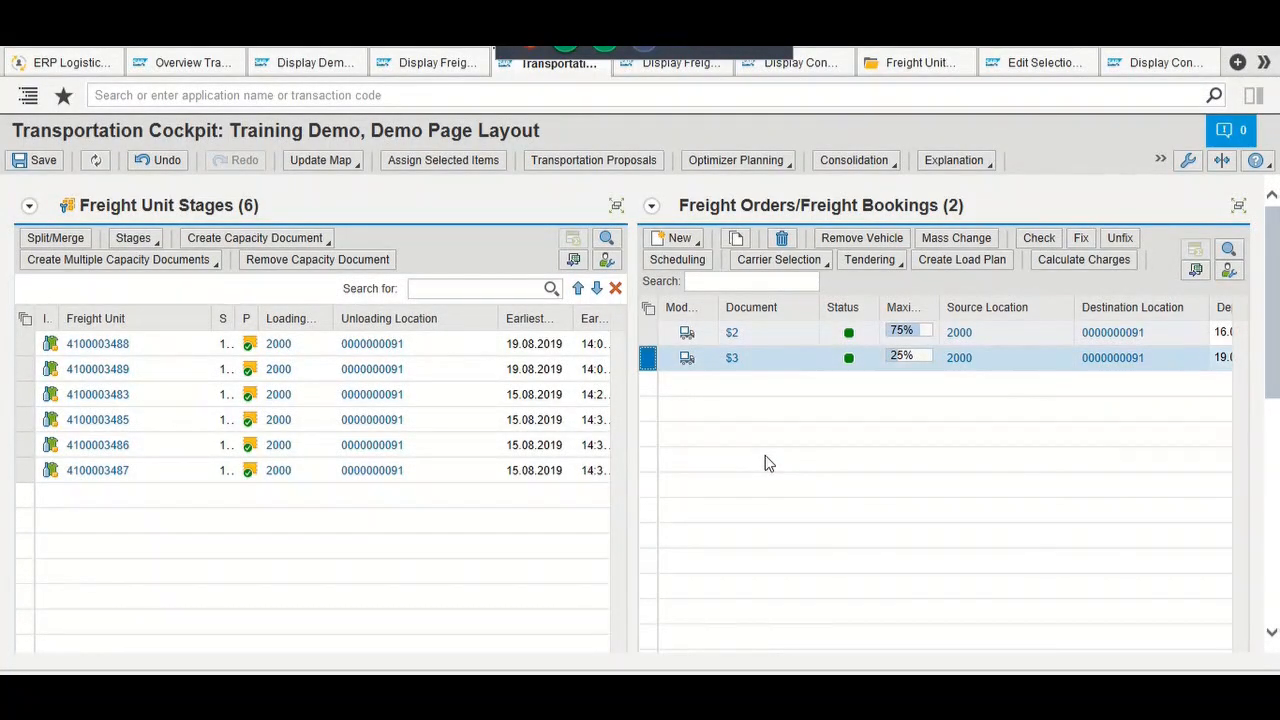
Step: Show the Carrier Ranking - $3 tab listing its two candidate carriers
scroll(765, 462, down, 3)
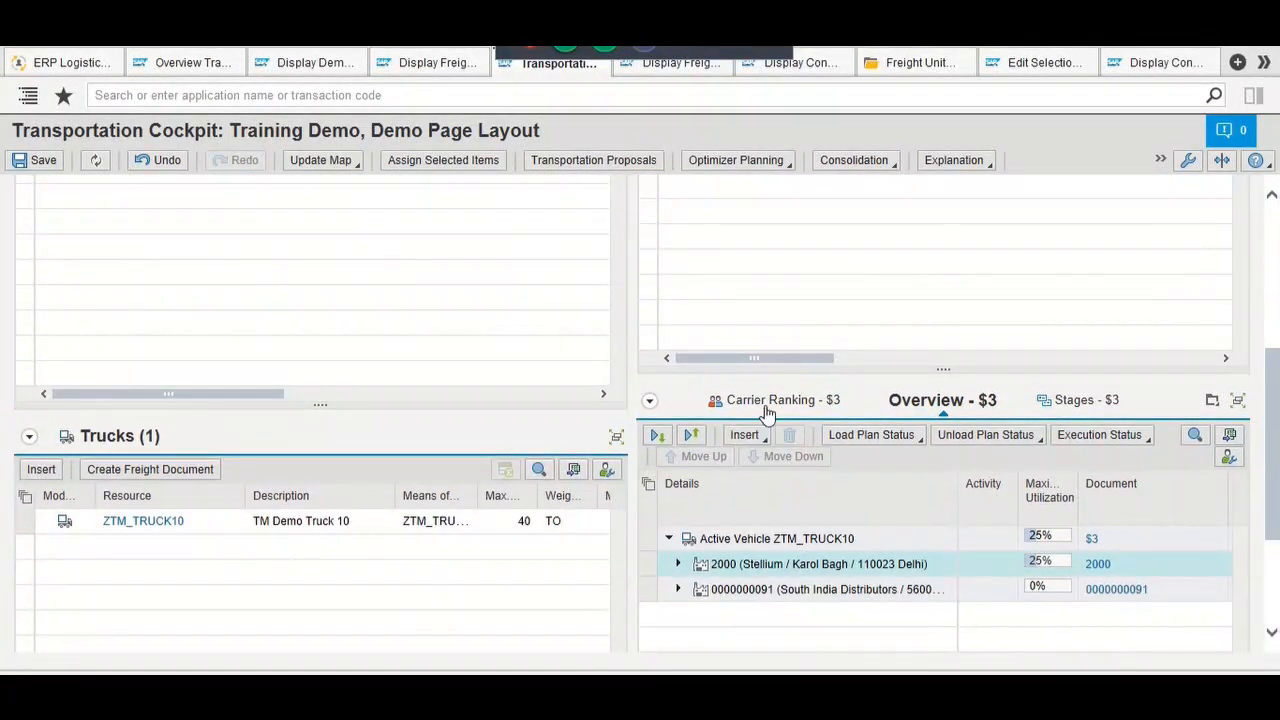
click(767, 405)
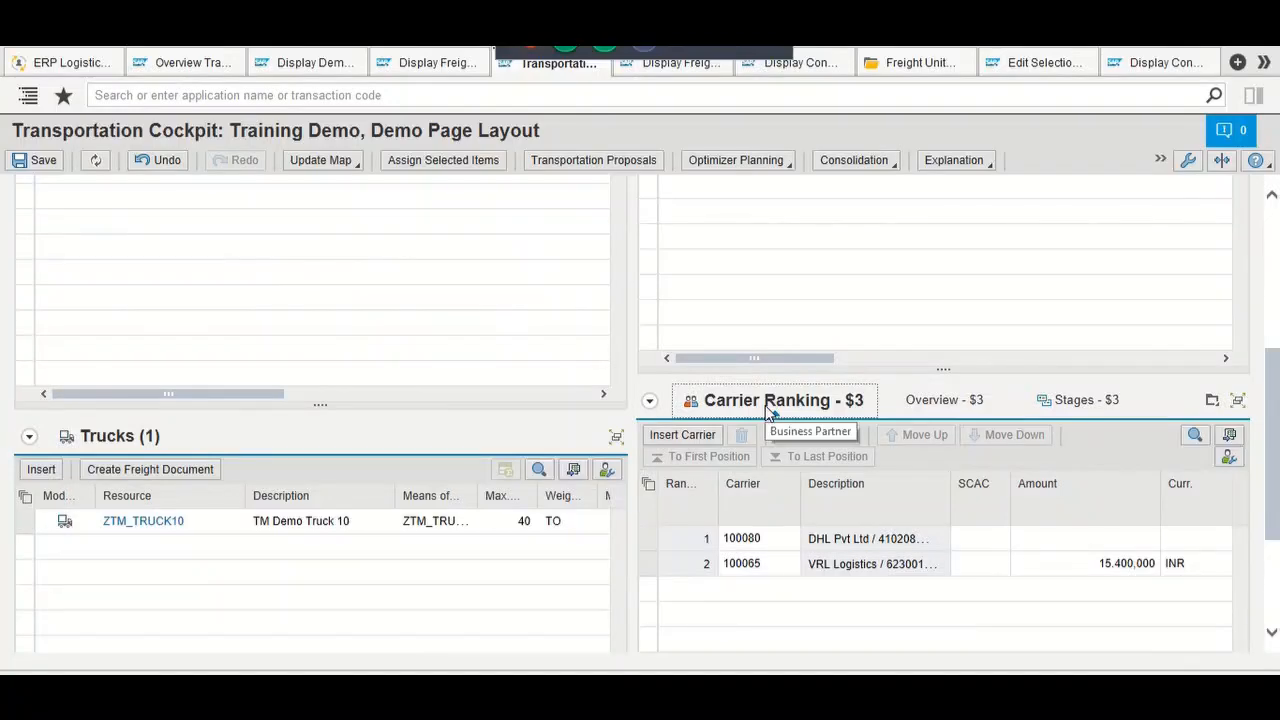
scroll(797, 306, up, 5)
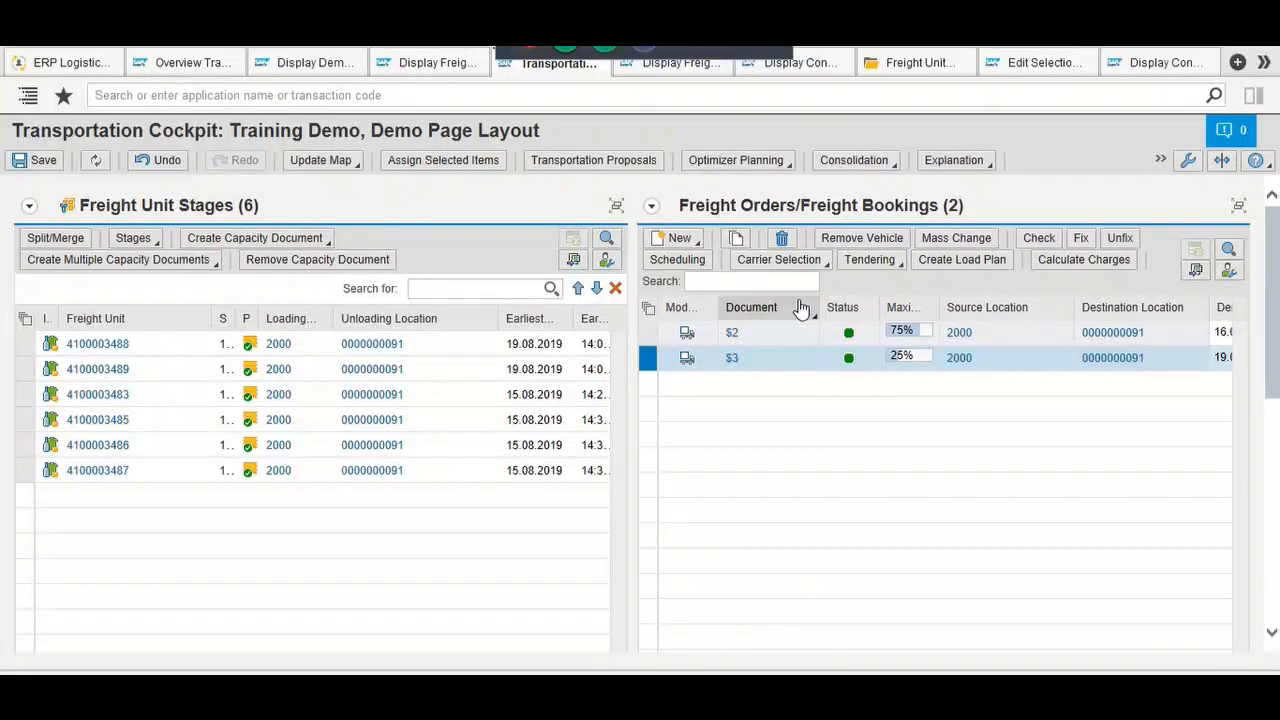
click(801, 309)
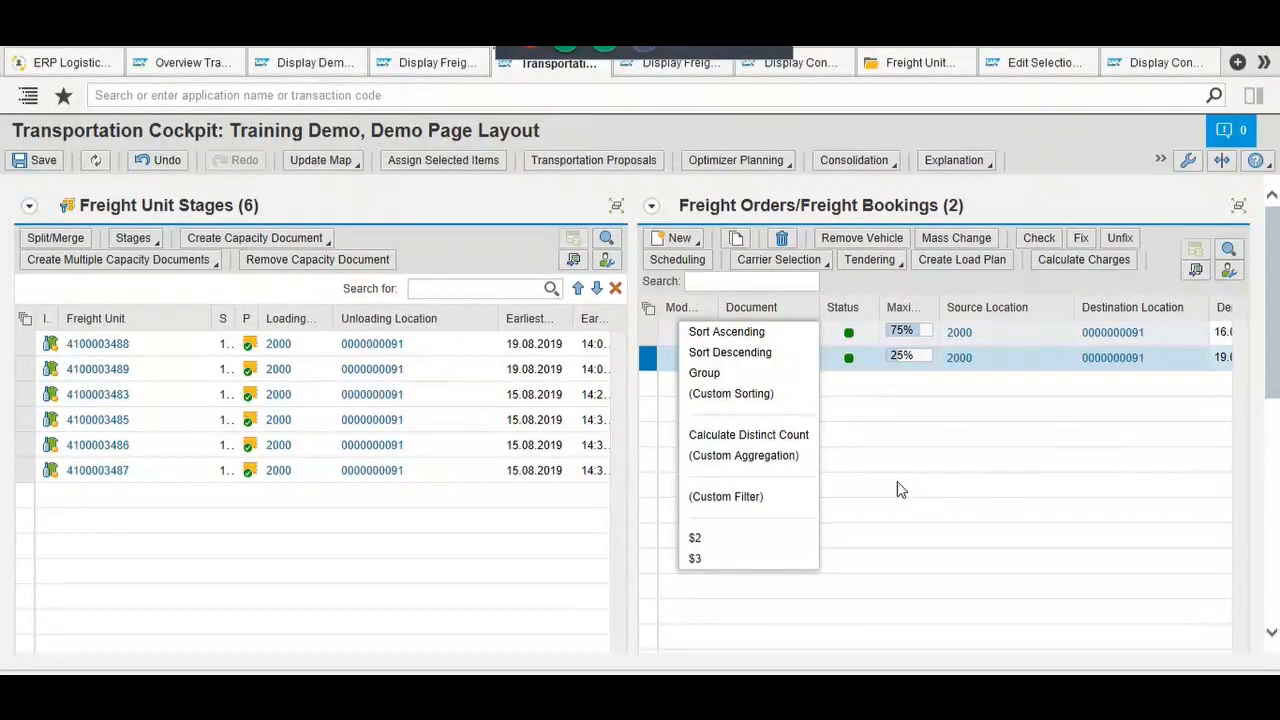
key(Escape)
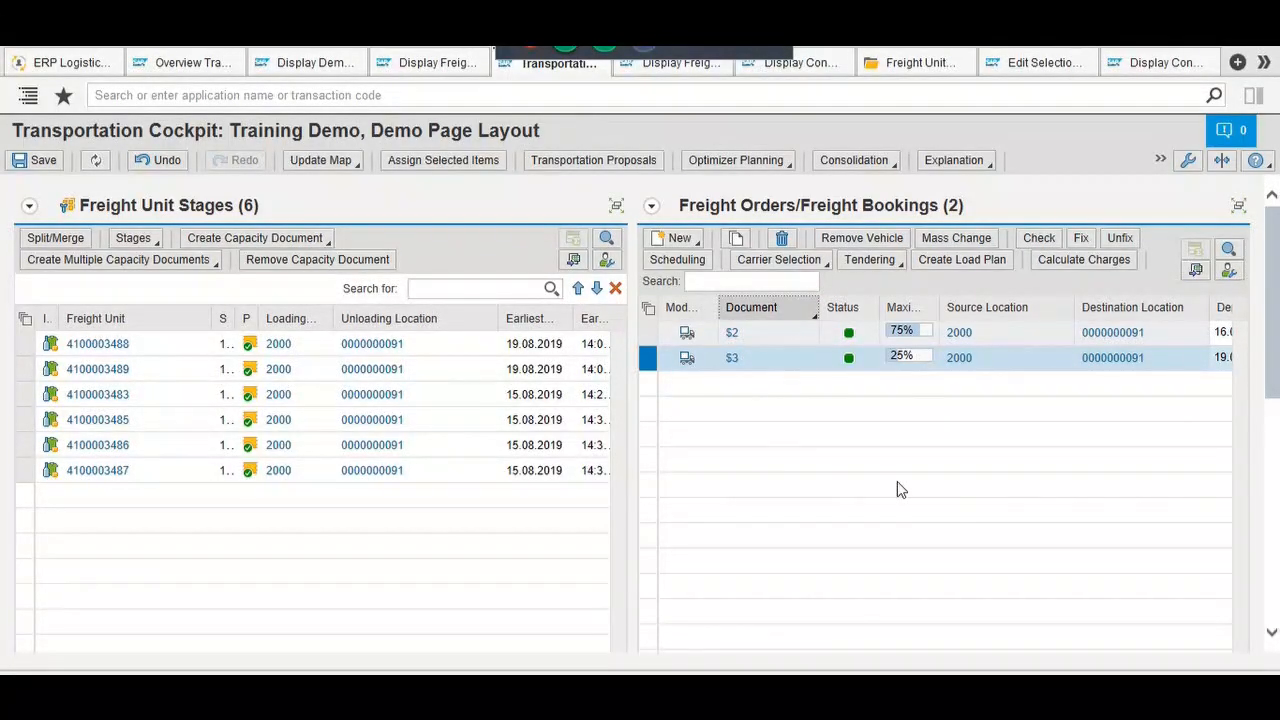
click(897, 481)
scroll(897, 482, up, 2)
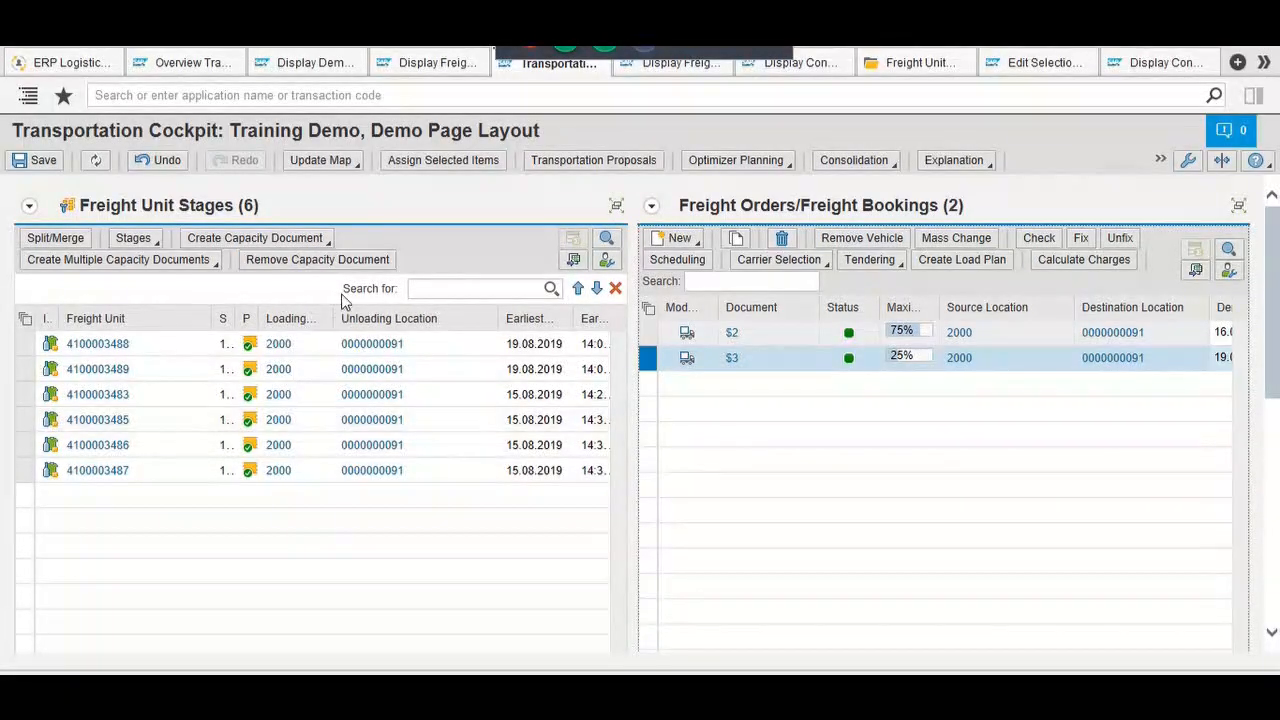
click(267, 96)
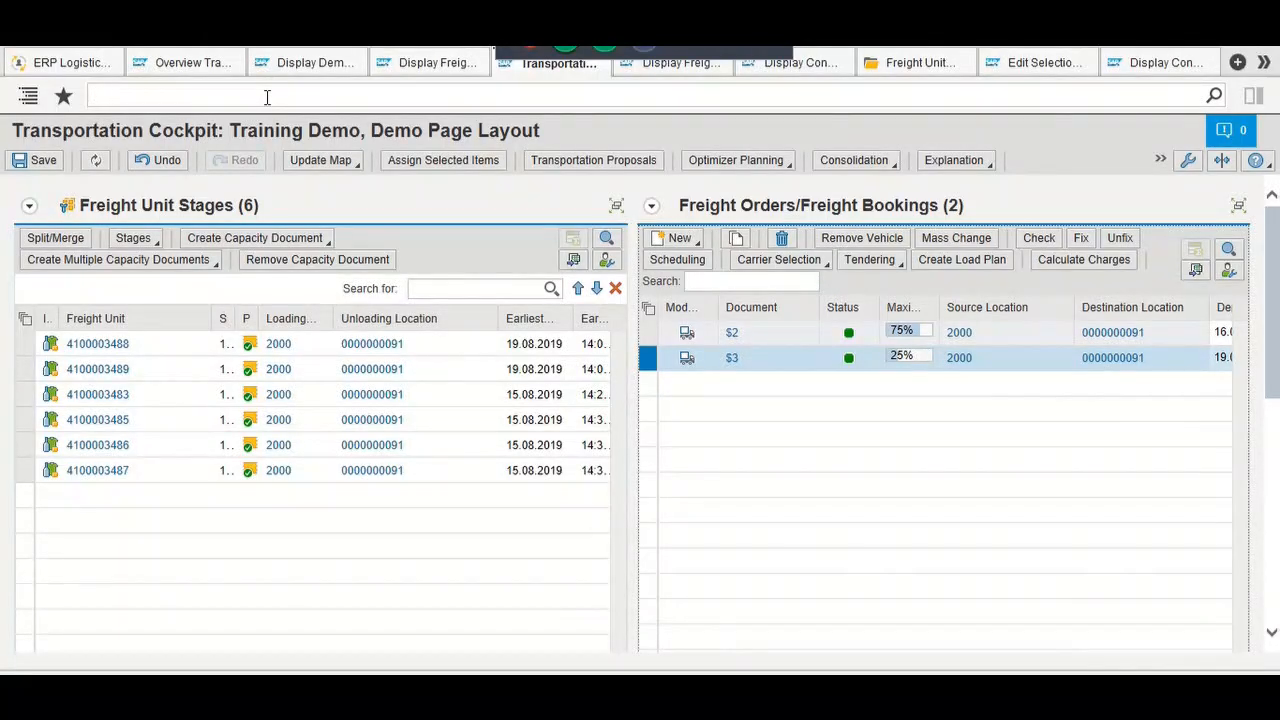
Step: Leave the requirement type details and start transaction SPRO in a new session
key(alt+Tab)
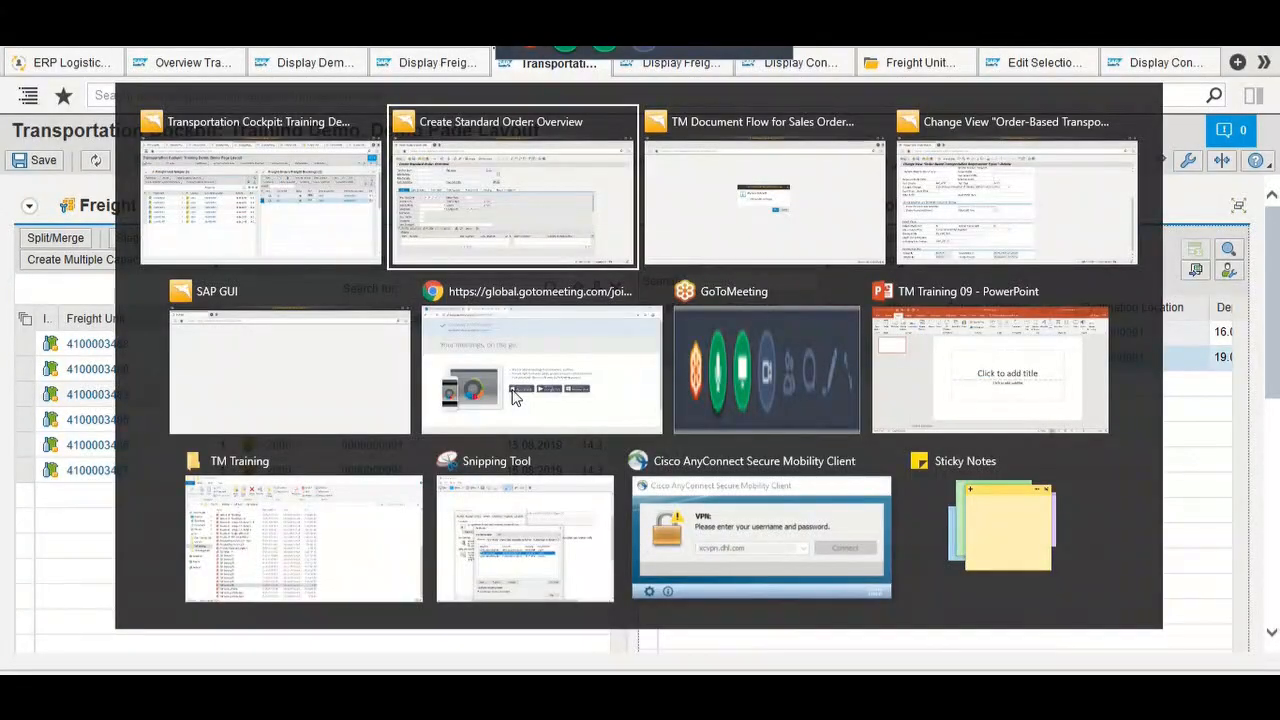
key(alt+Tab)
key(alt+Tab)
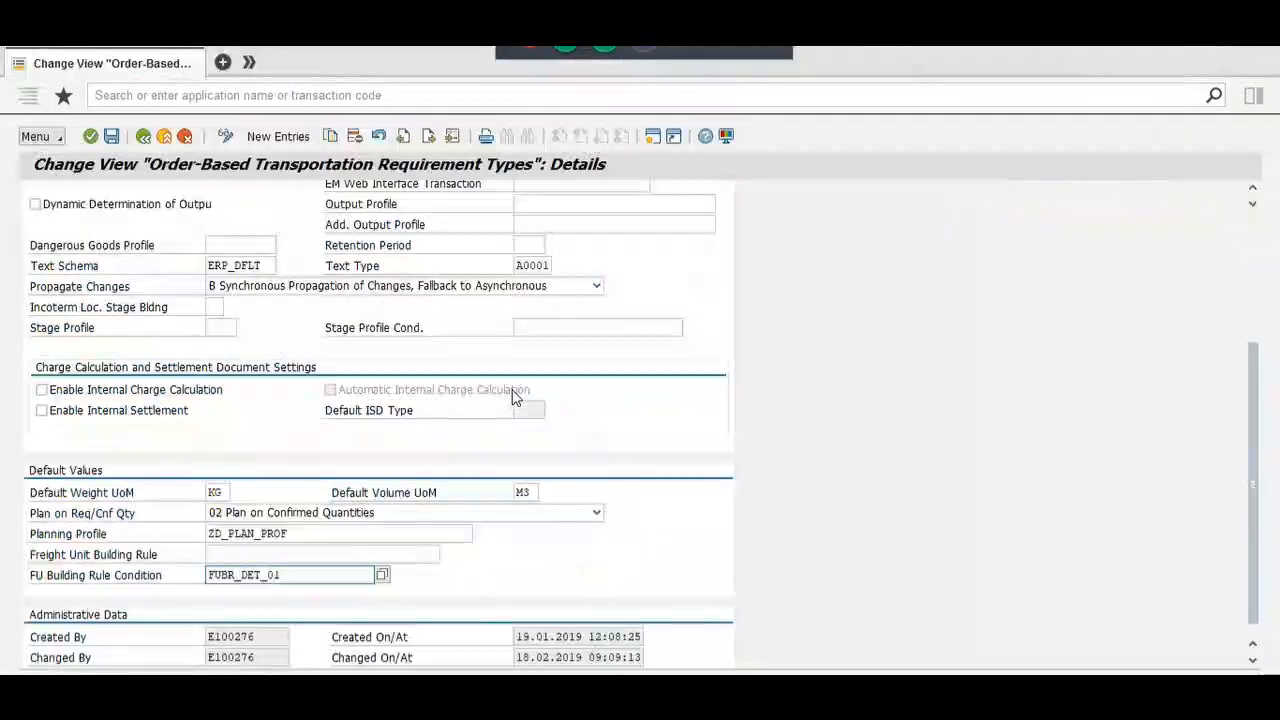
click(143, 136)
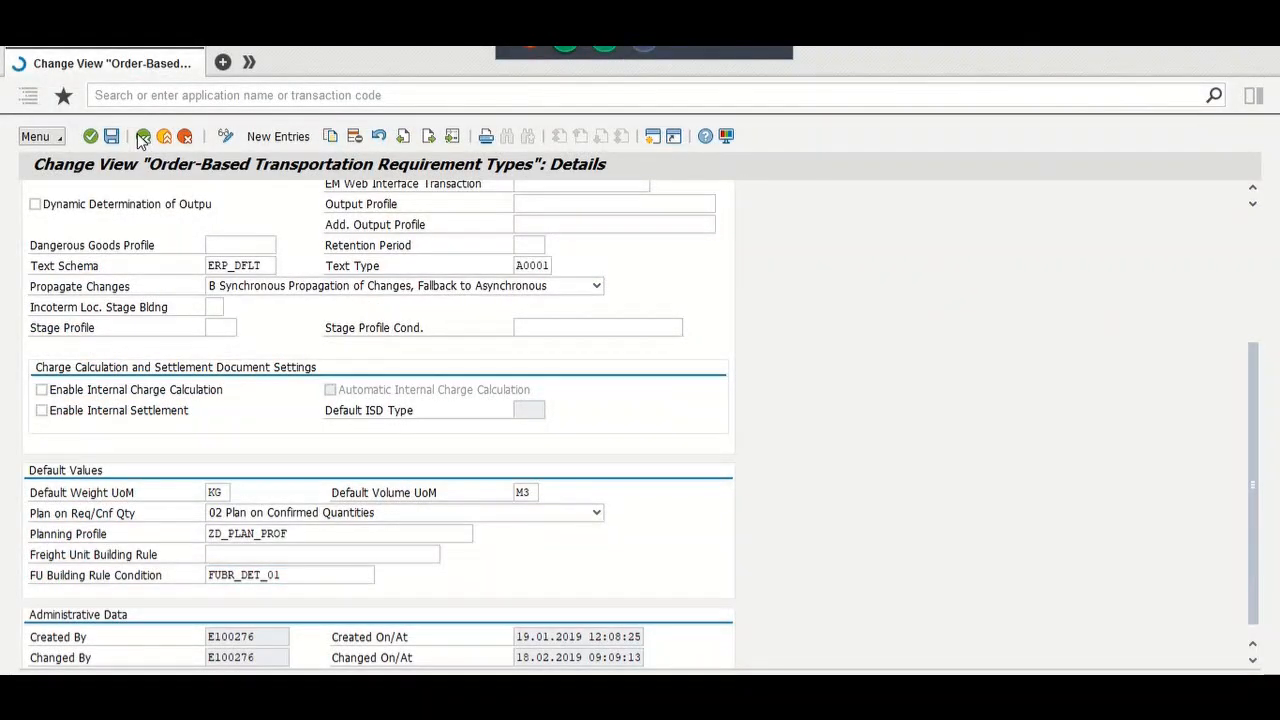
click(14, 62)
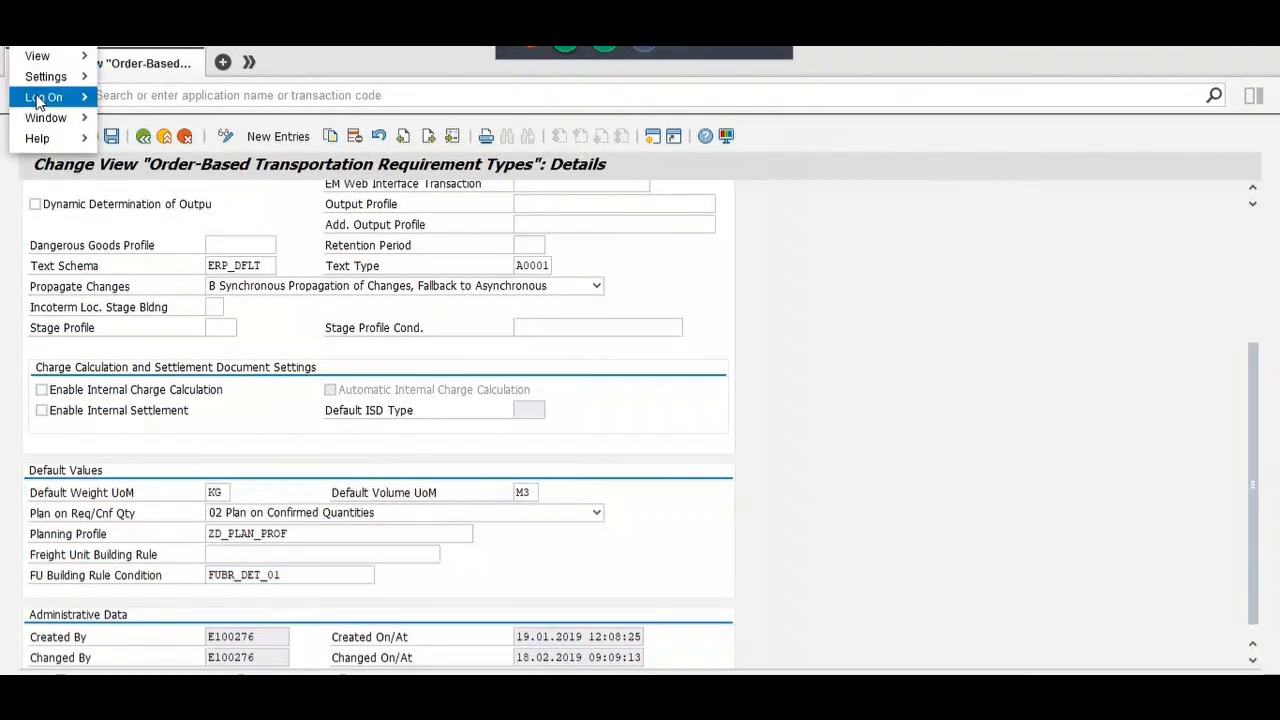
mouse_move(50, 97)
click(136, 97)
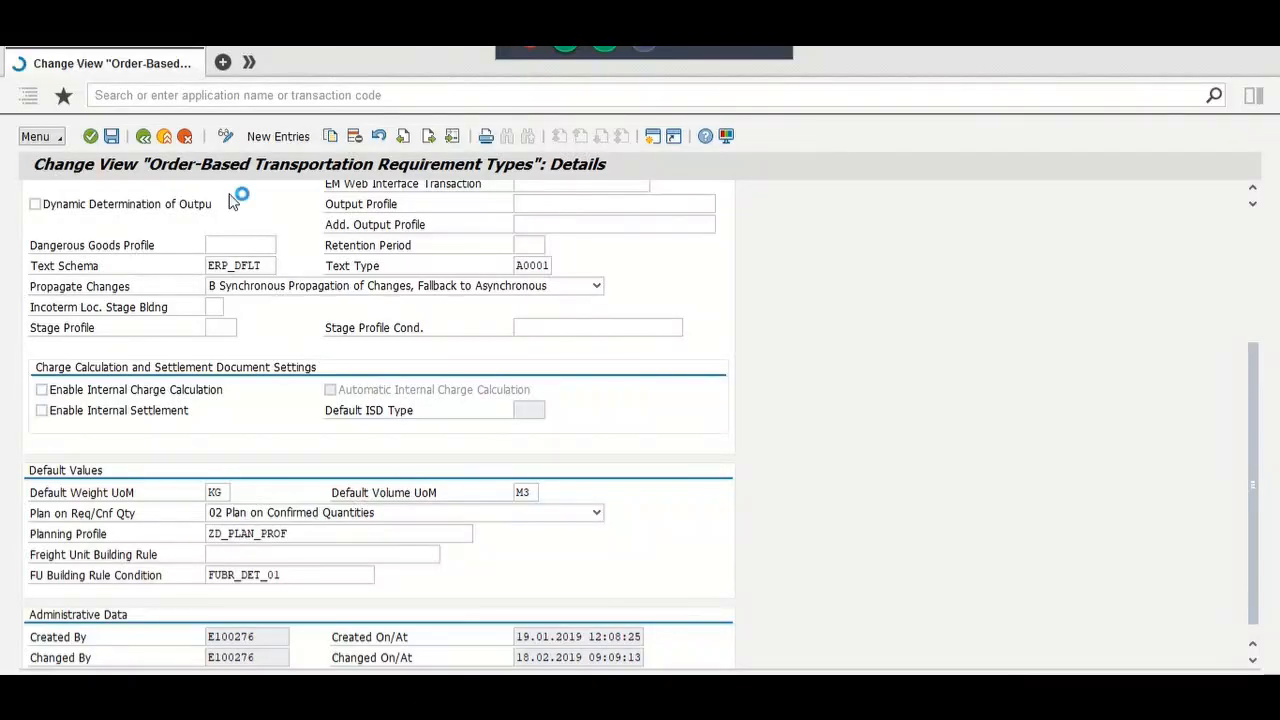
text(spro)
key(Return)
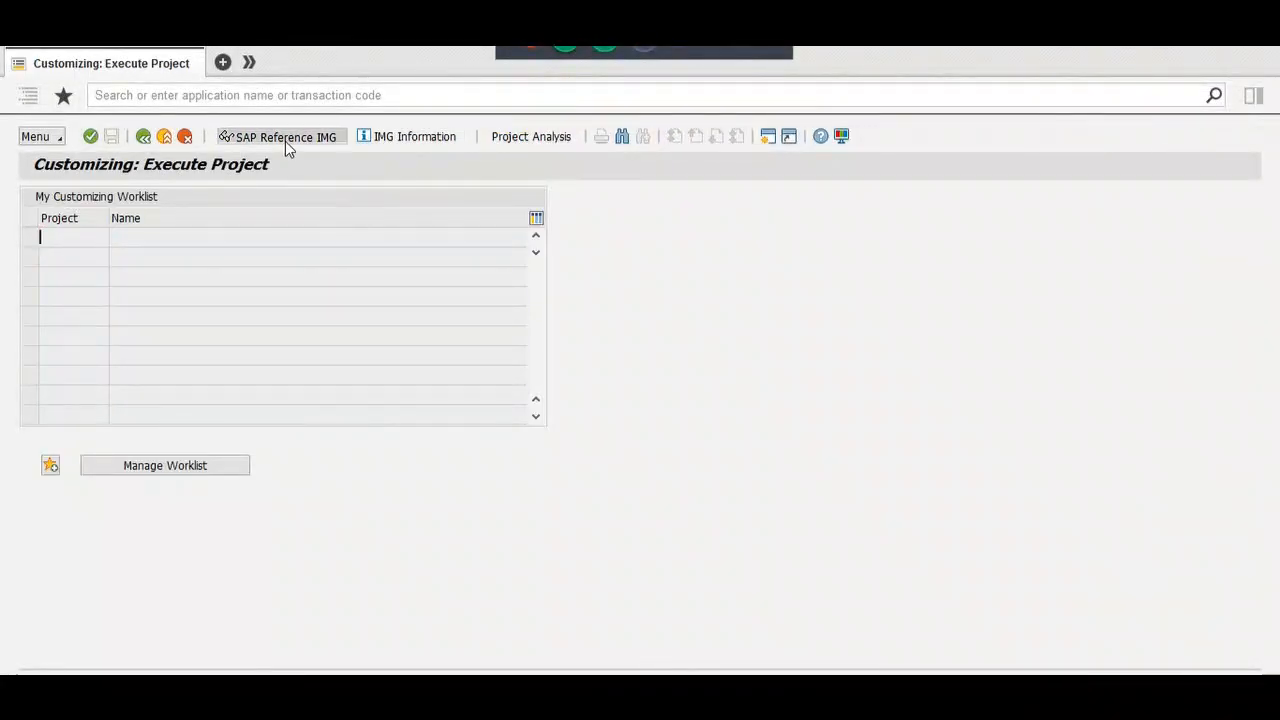
Step: In the Reference IMG, go to Forwarding Order Management > Forwarding Order and run Define Forwarding Order Types
click(285, 141)
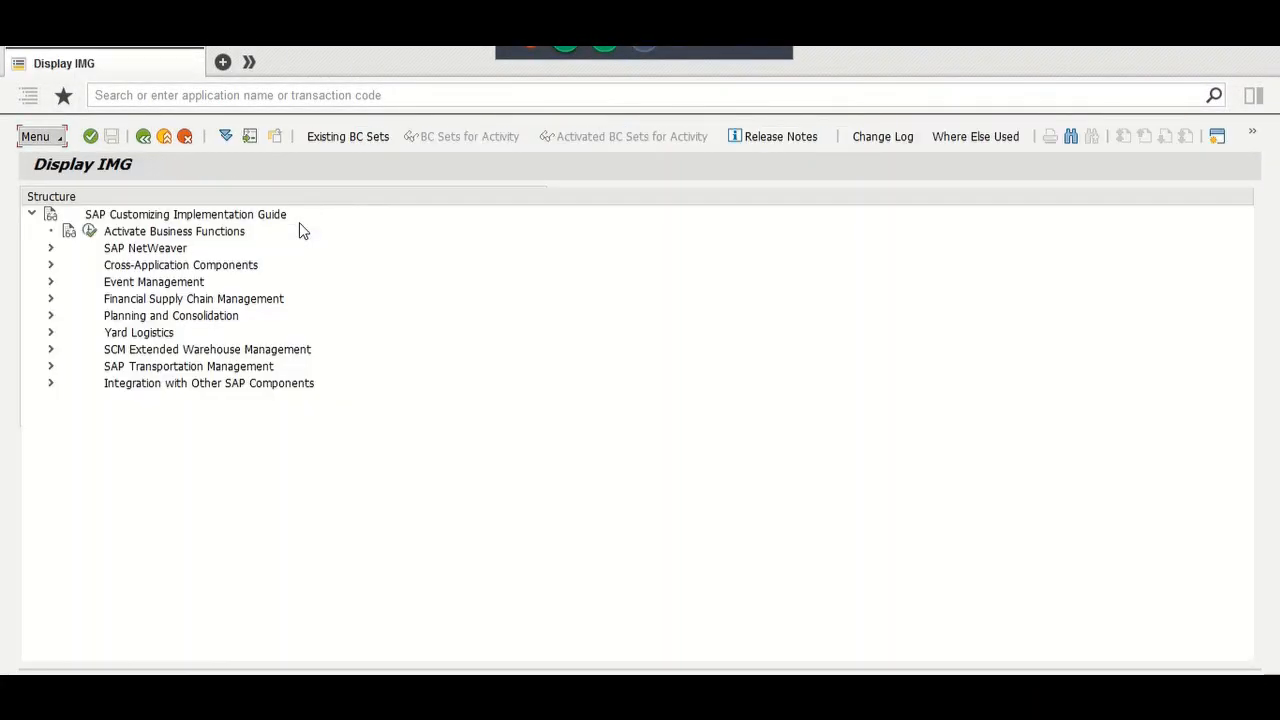
click(50, 366)
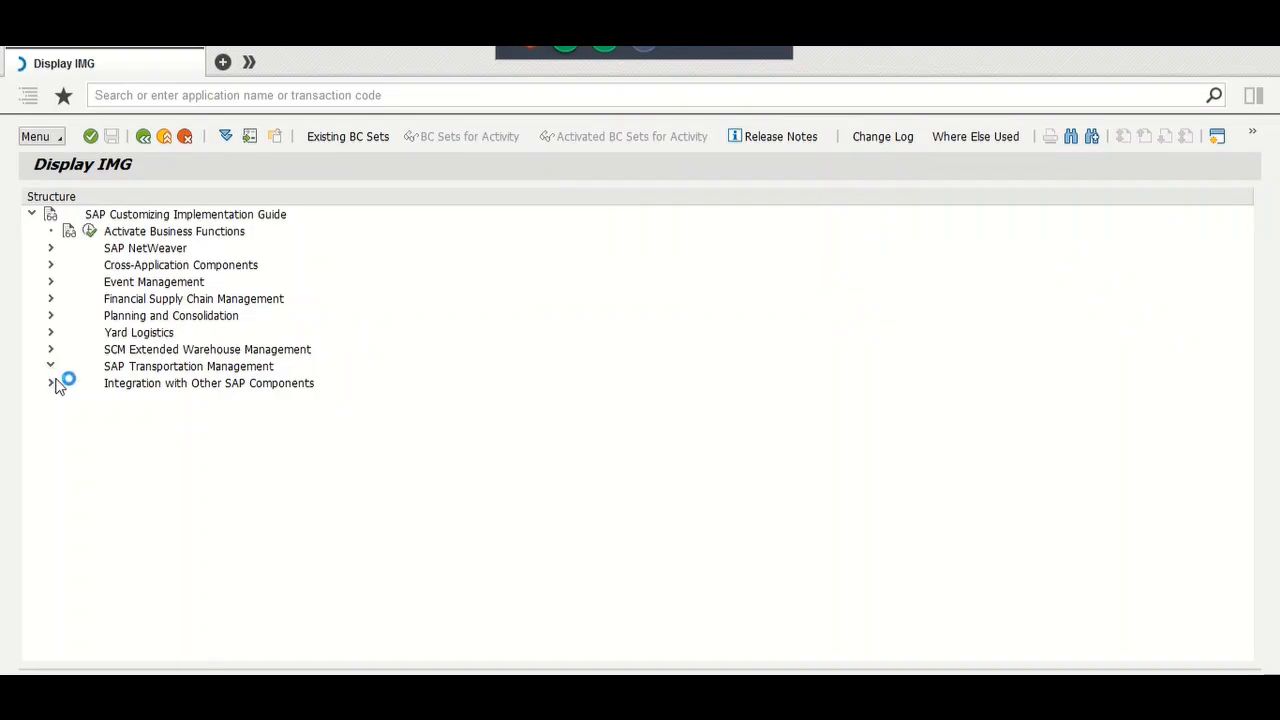
click(67, 384)
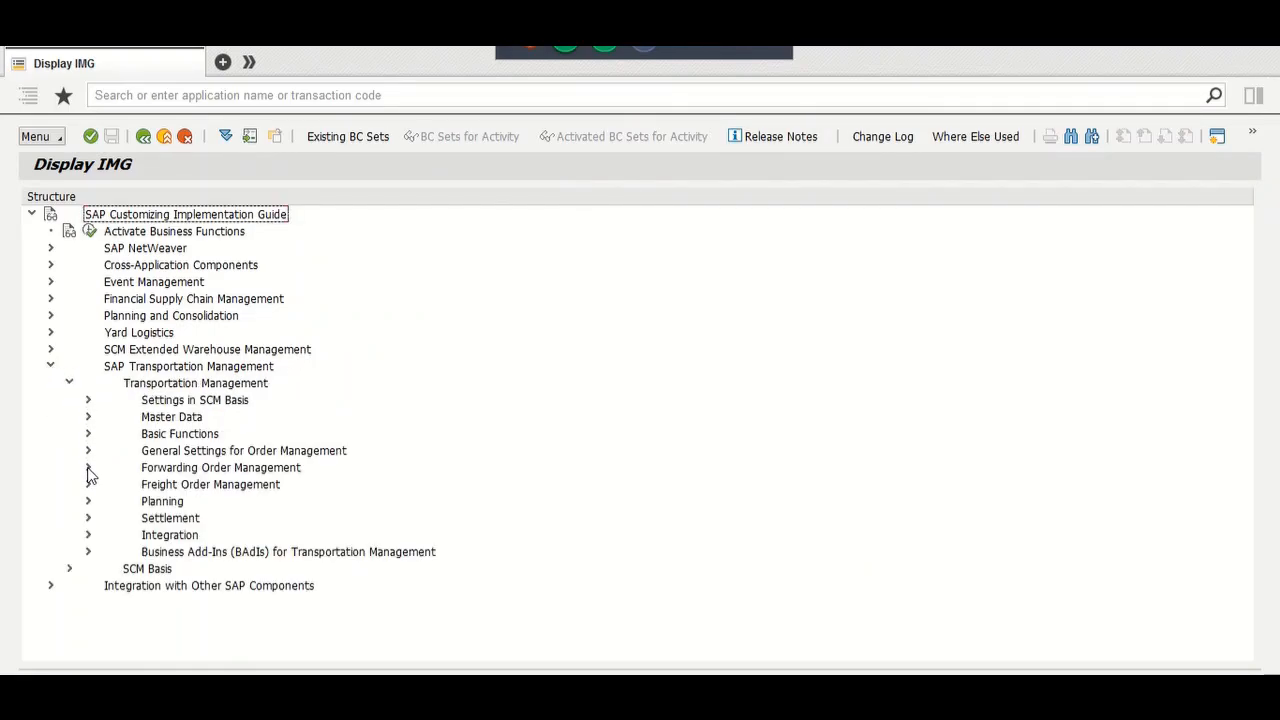
click(88, 469)
scroll(137, 573, down, 2)
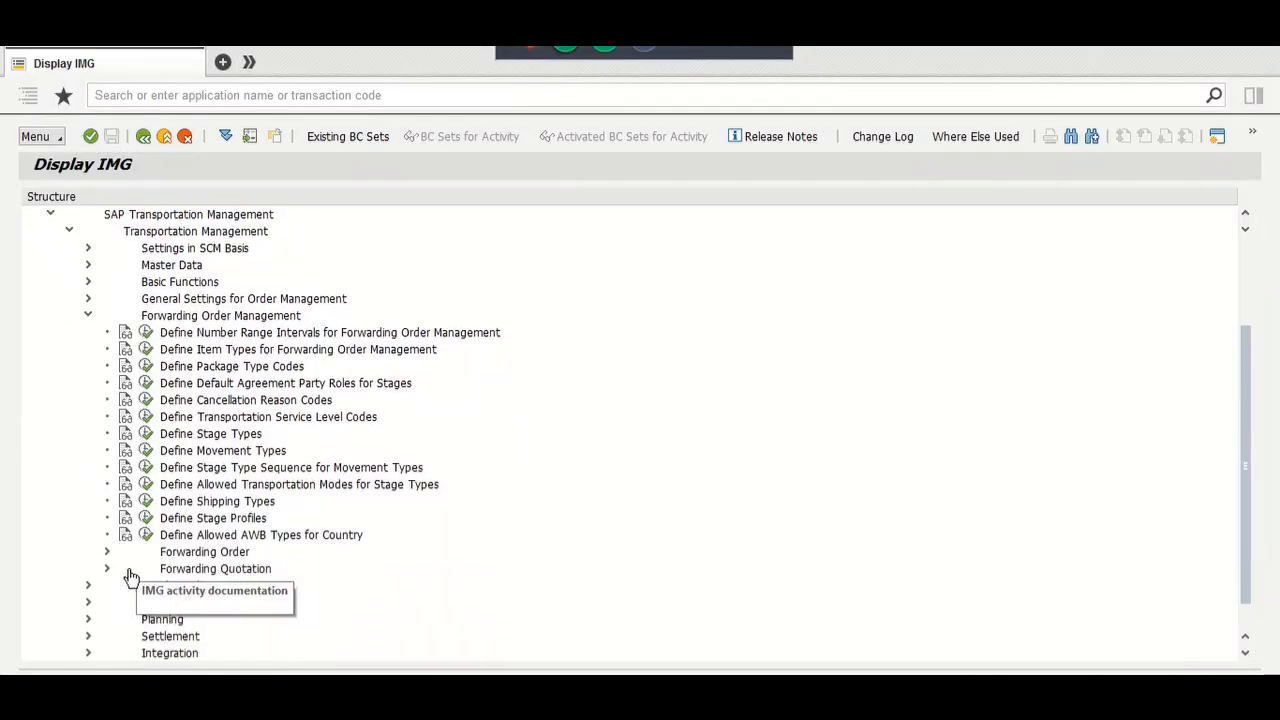
click(108, 553)
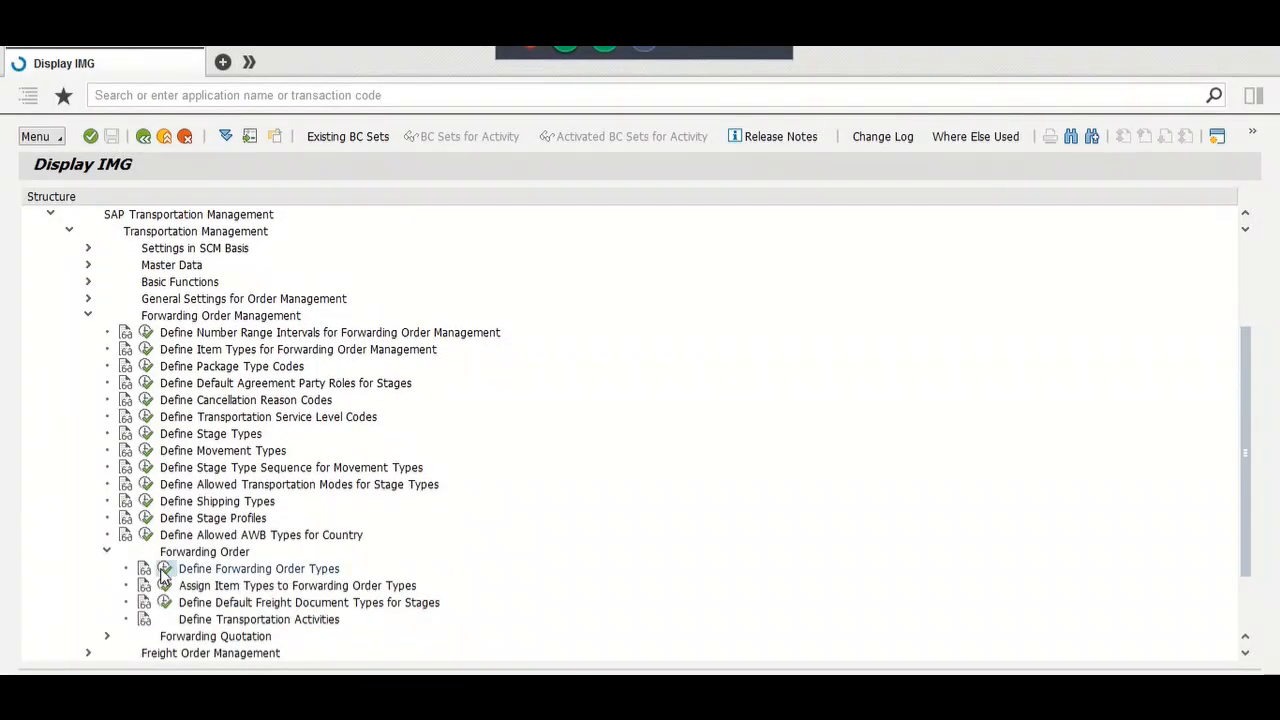
click(164, 569)
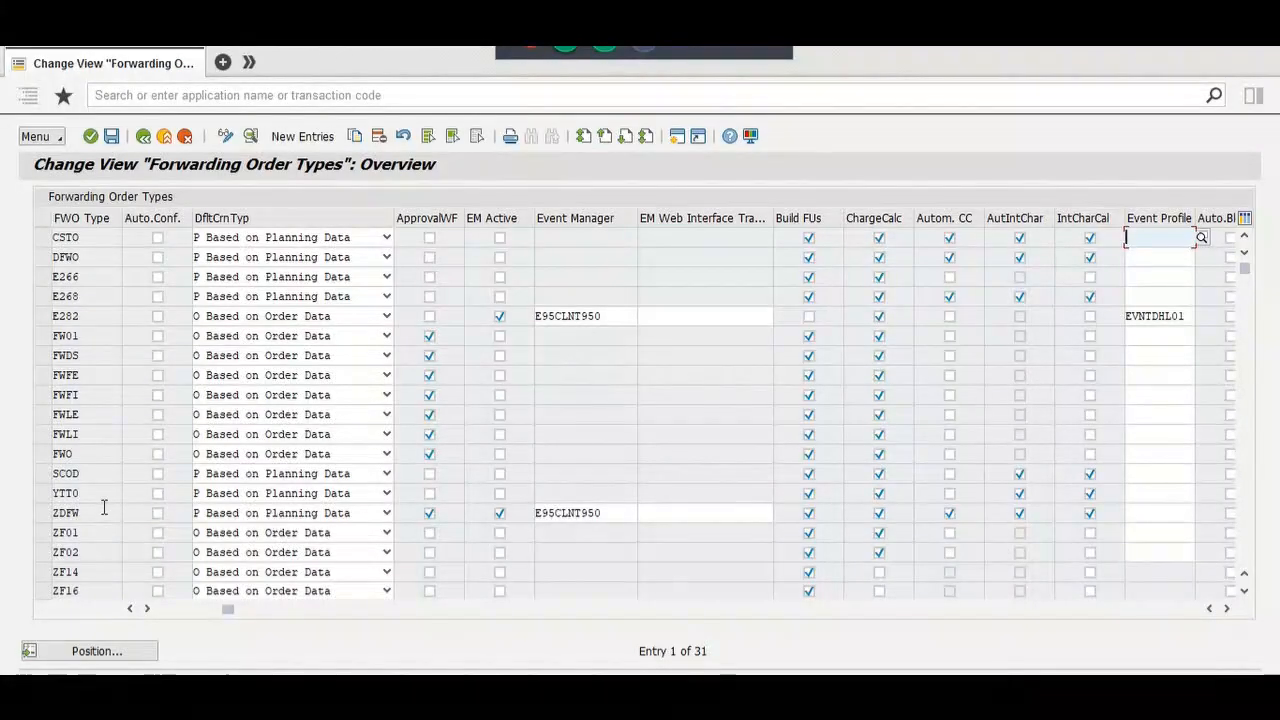
Step: Inspect the ZDFW forwarding order type's details, including its FUB Rule
double_click(104, 512)
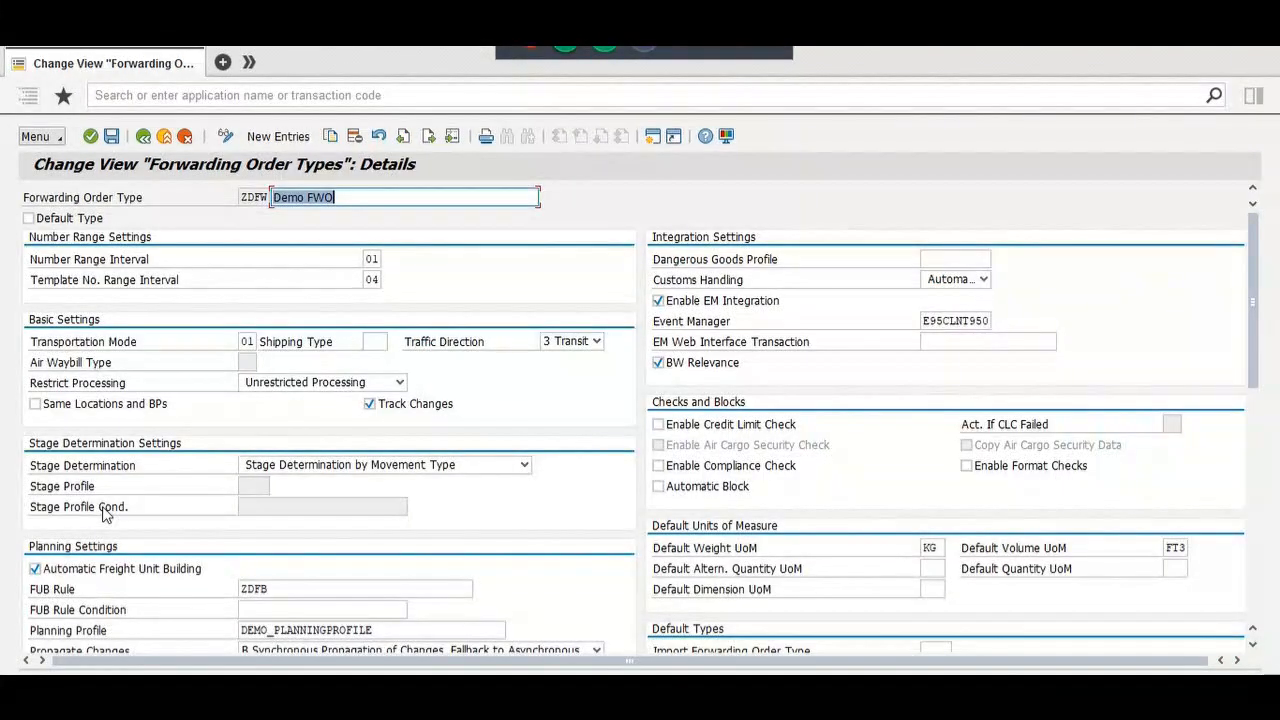
scroll(477, 420, down, 3)
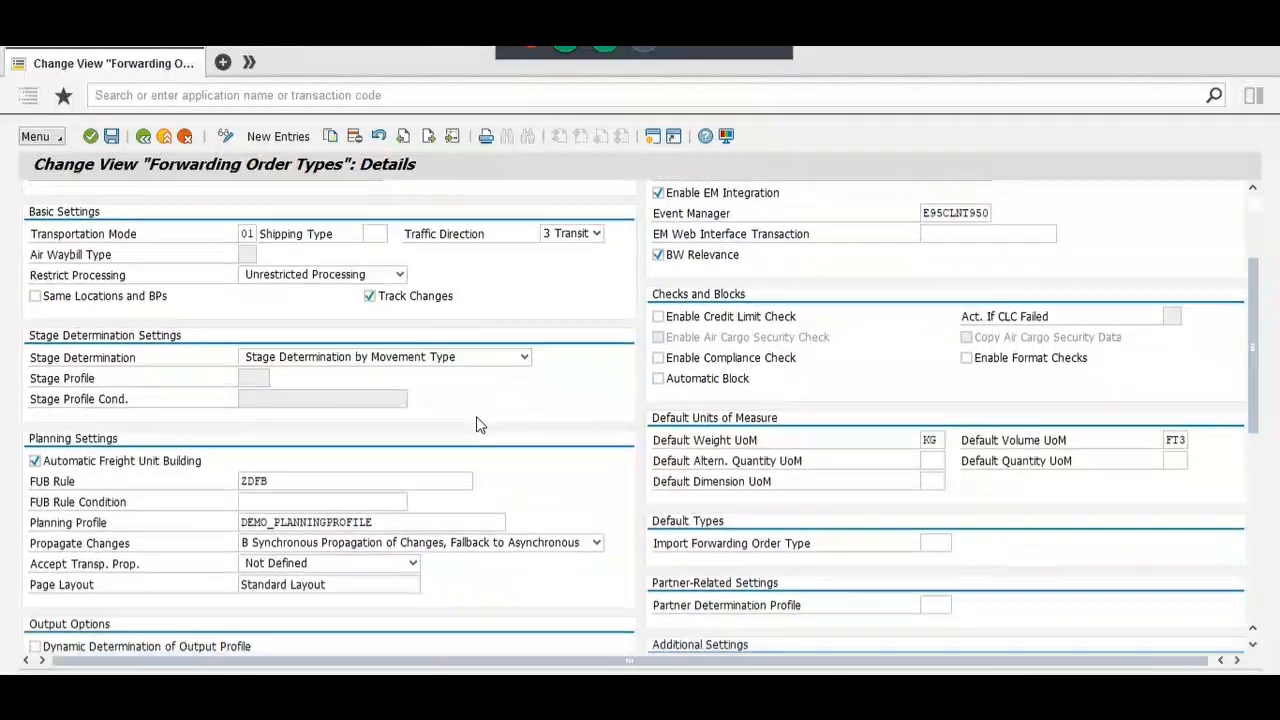
scroll(477, 420, down, 1)
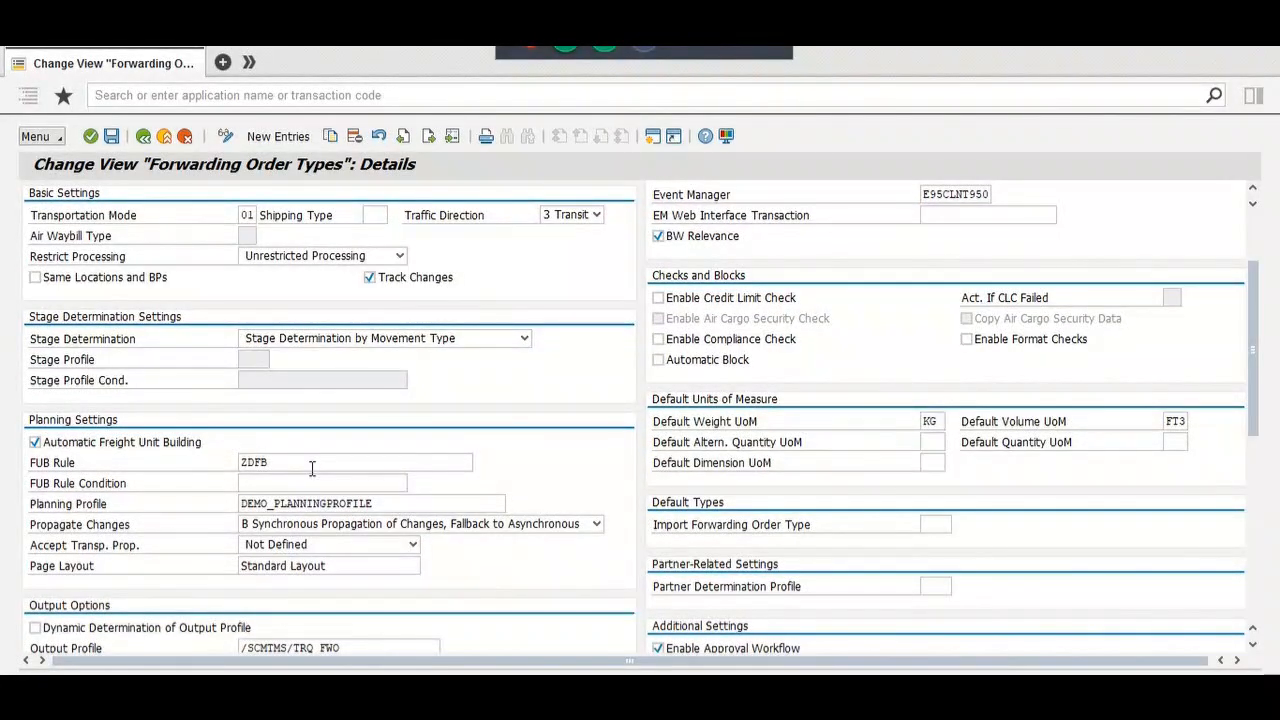
click(312, 466)
scroll(312, 468, down, 9)
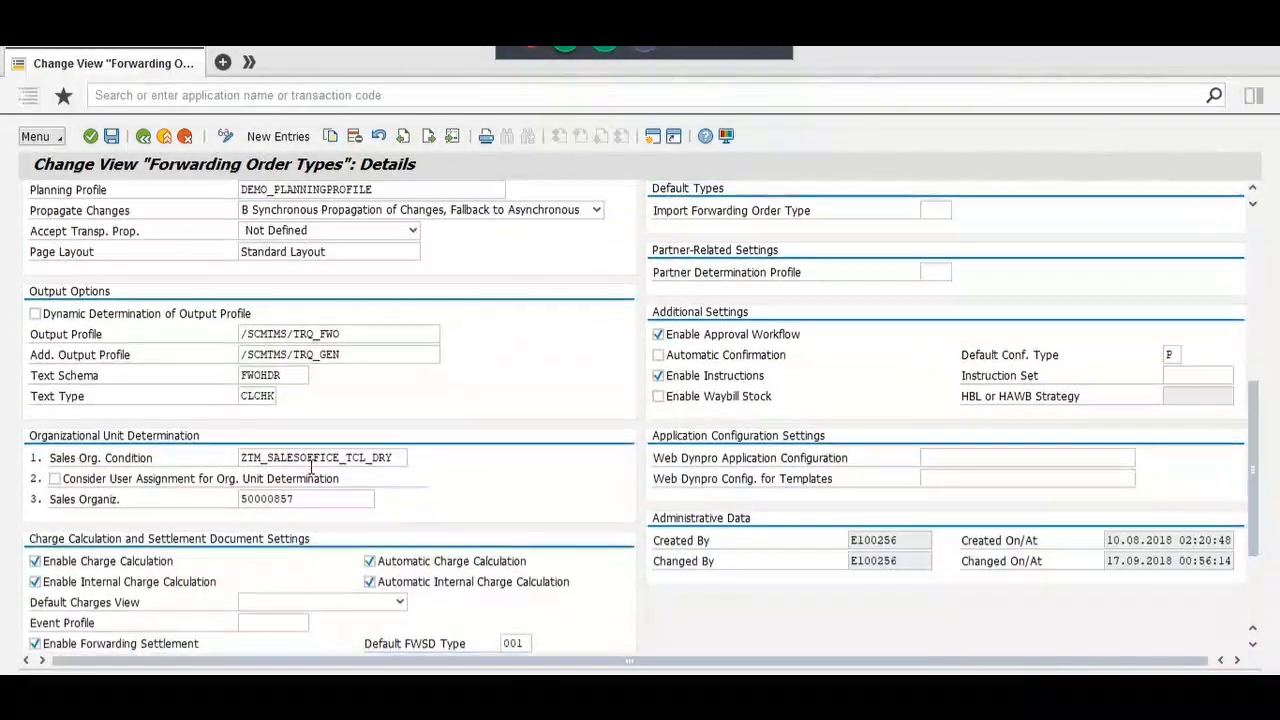
scroll(312, 468, down, 1)
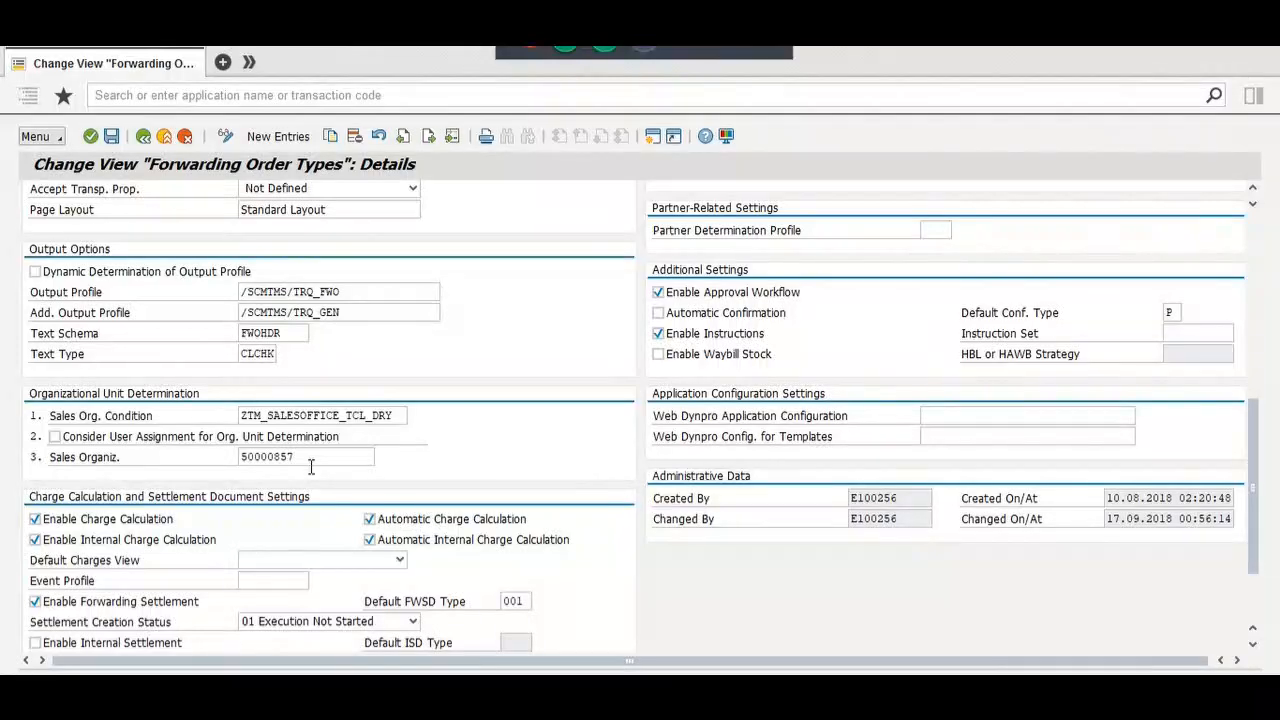
scroll(311, 467, down, 1)
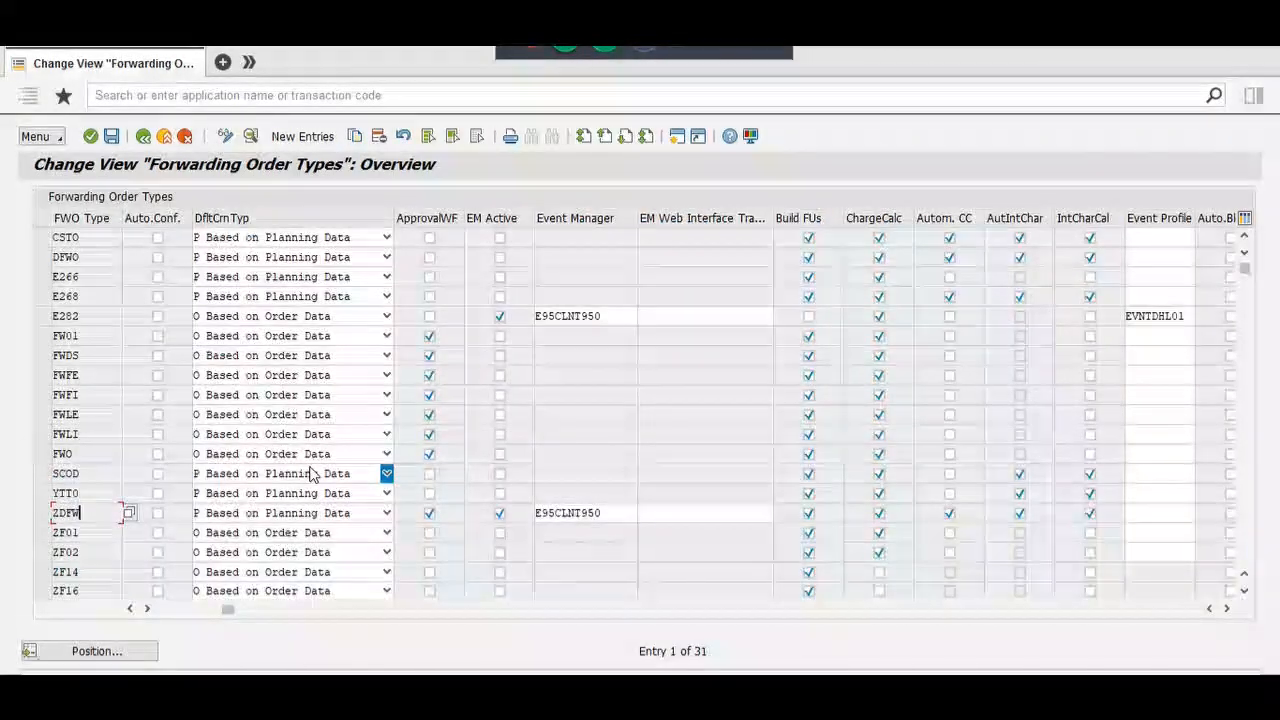
double_click(108, 545)
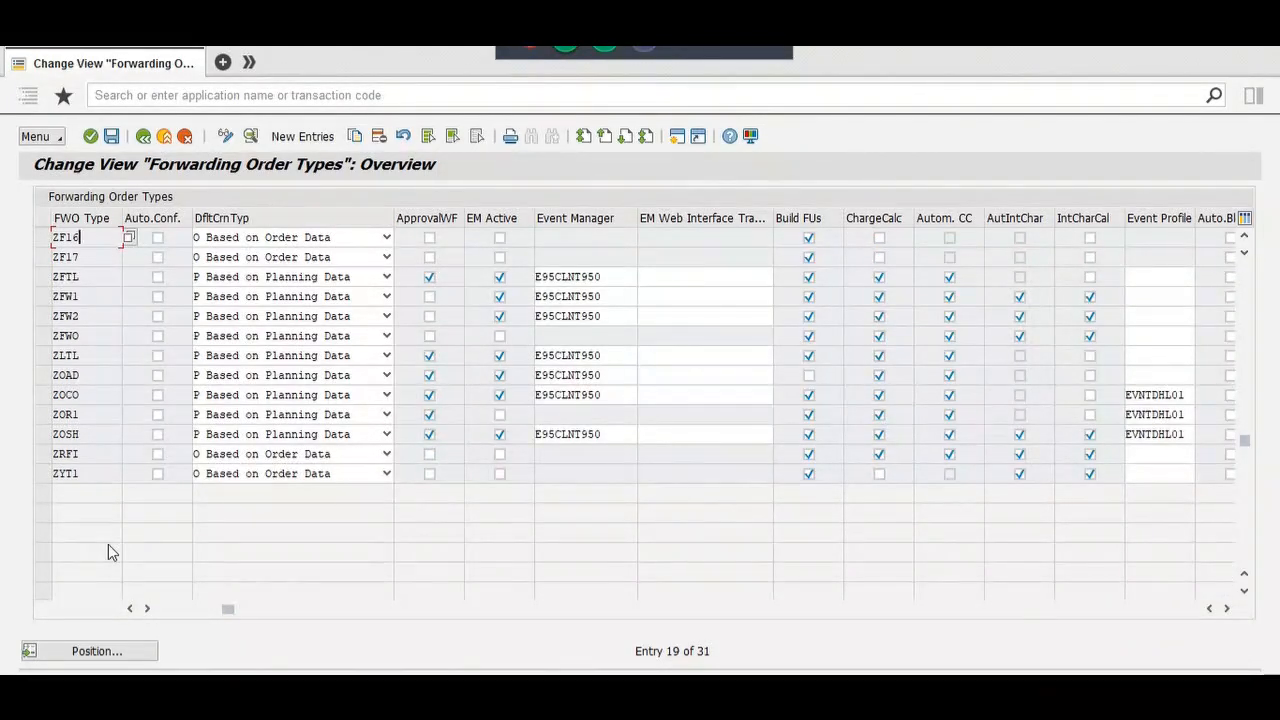
Step: Give ZFWO the FUB Rule ZTM_DEMO_FUBR_02 from the value list and try saving
double_click(100, 336)
scroll(100, 342, down, 10)
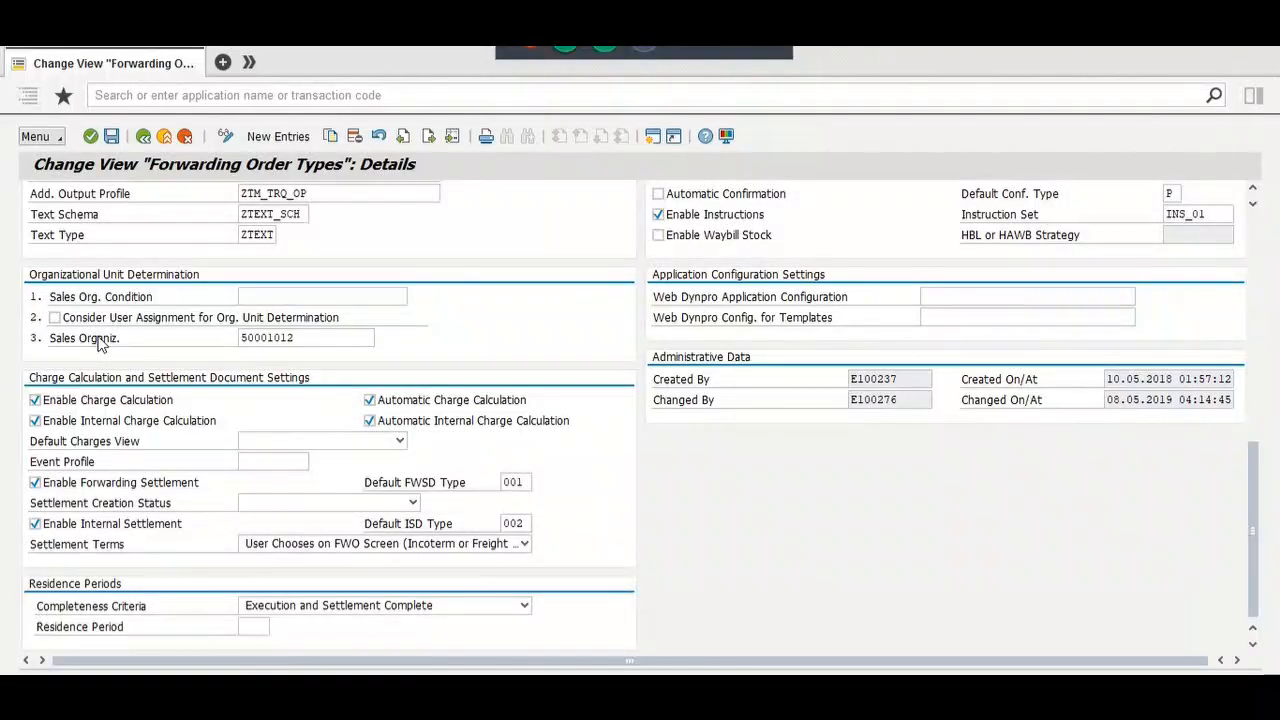
scroll(98, 344, up, 1)
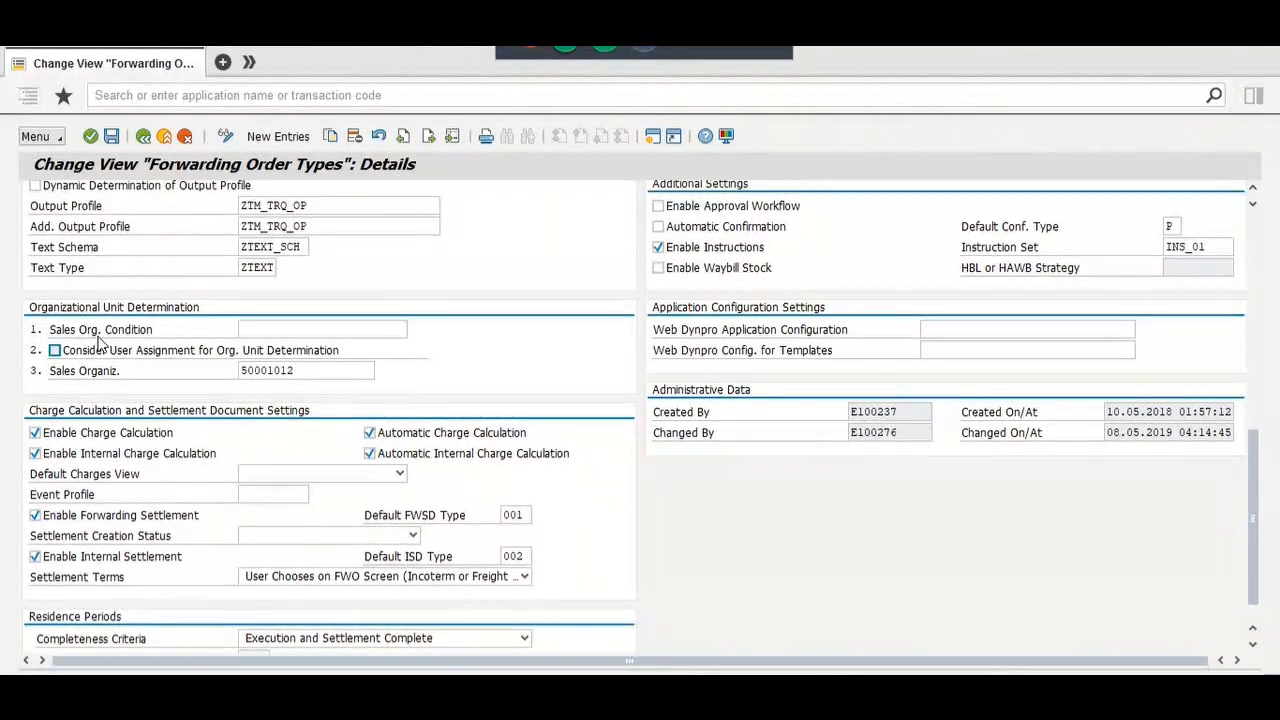
scroll(98, 344, down, 1)
scroll(98, 344, up, 4)
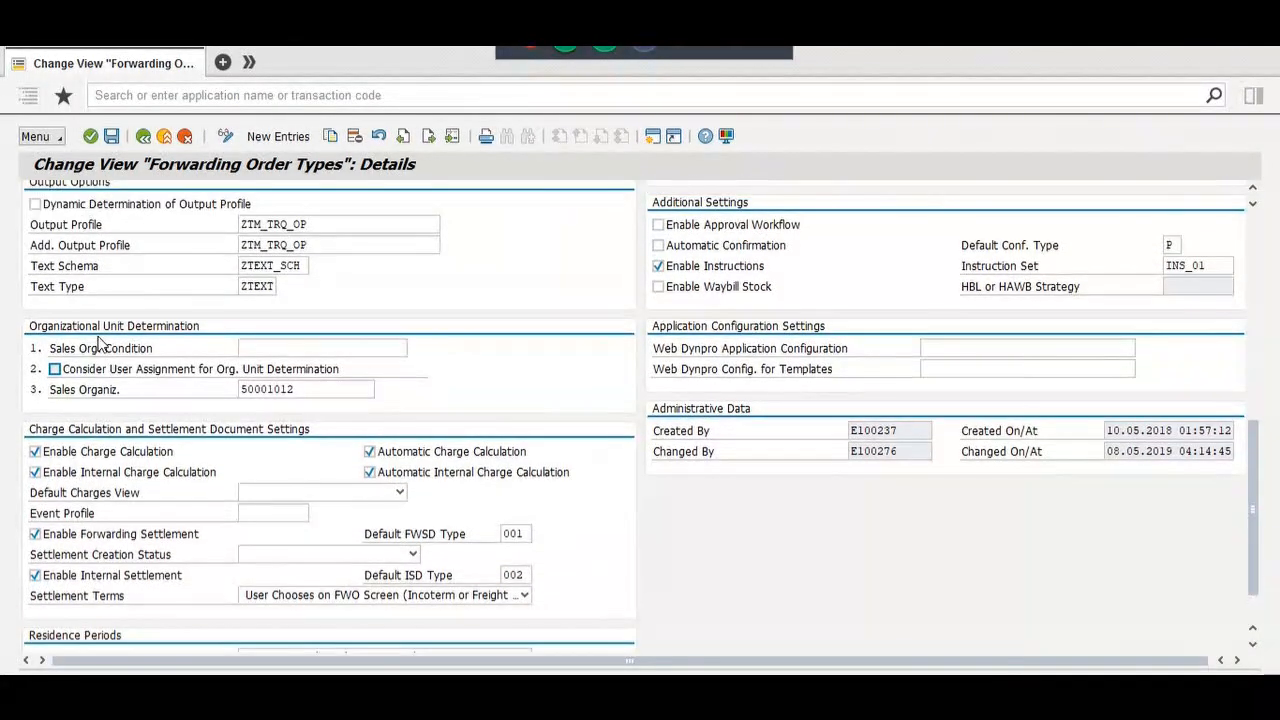
scroll(98, 344, up, 6)
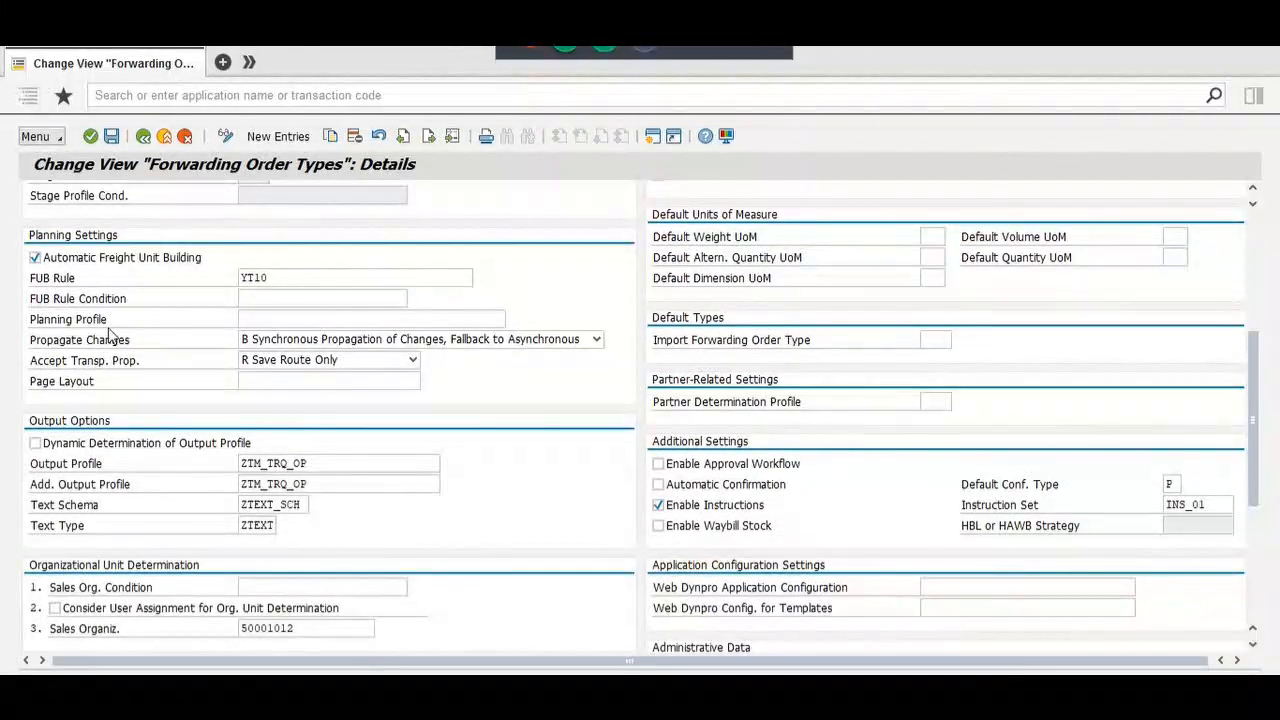
click(280, 278)
key(Return)
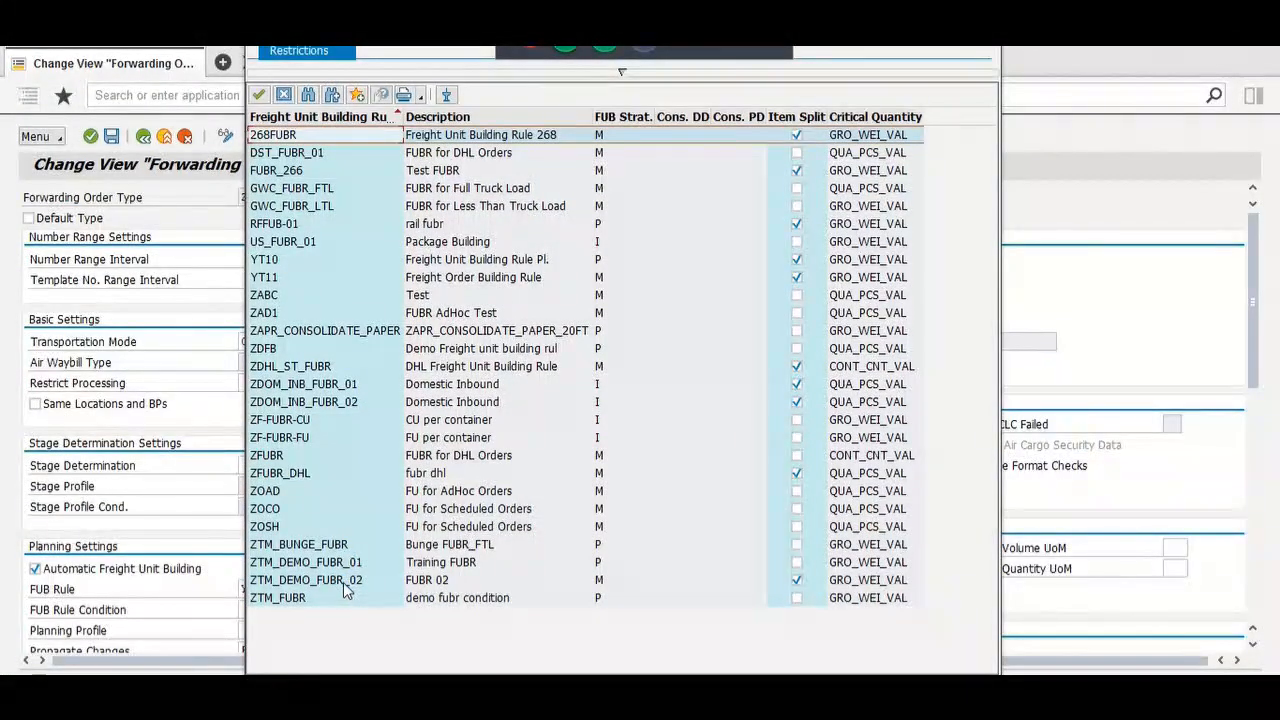
double_click(343, 584)
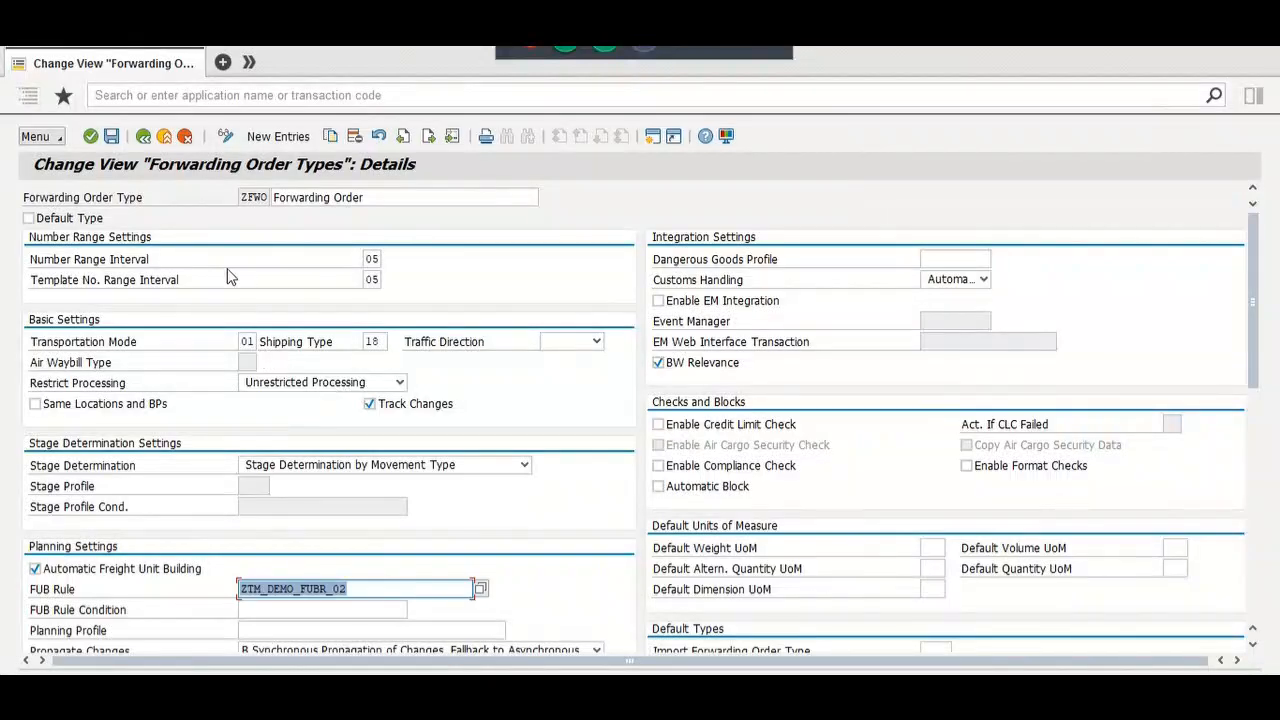
click(116, 138)
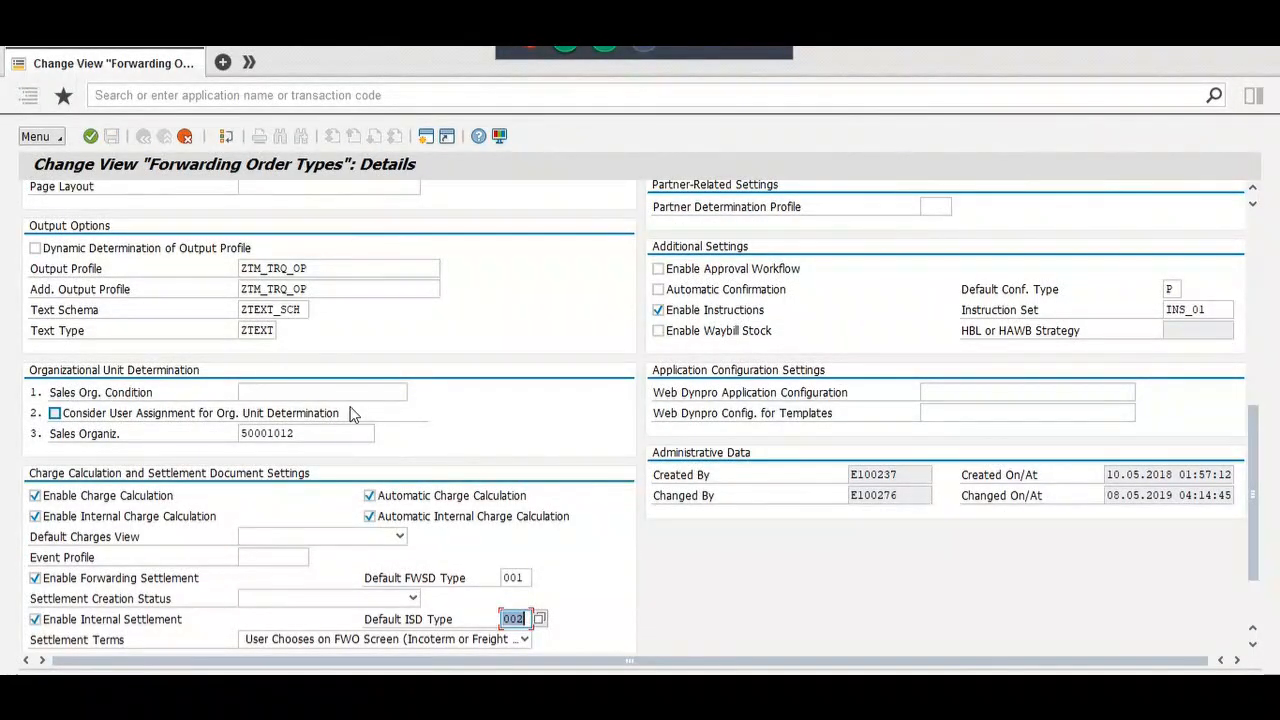
Step: Turn off Enable Internal Settlement, clear ZFWO's Default ISD Type, and save
scroll(350, 414, down, 1)
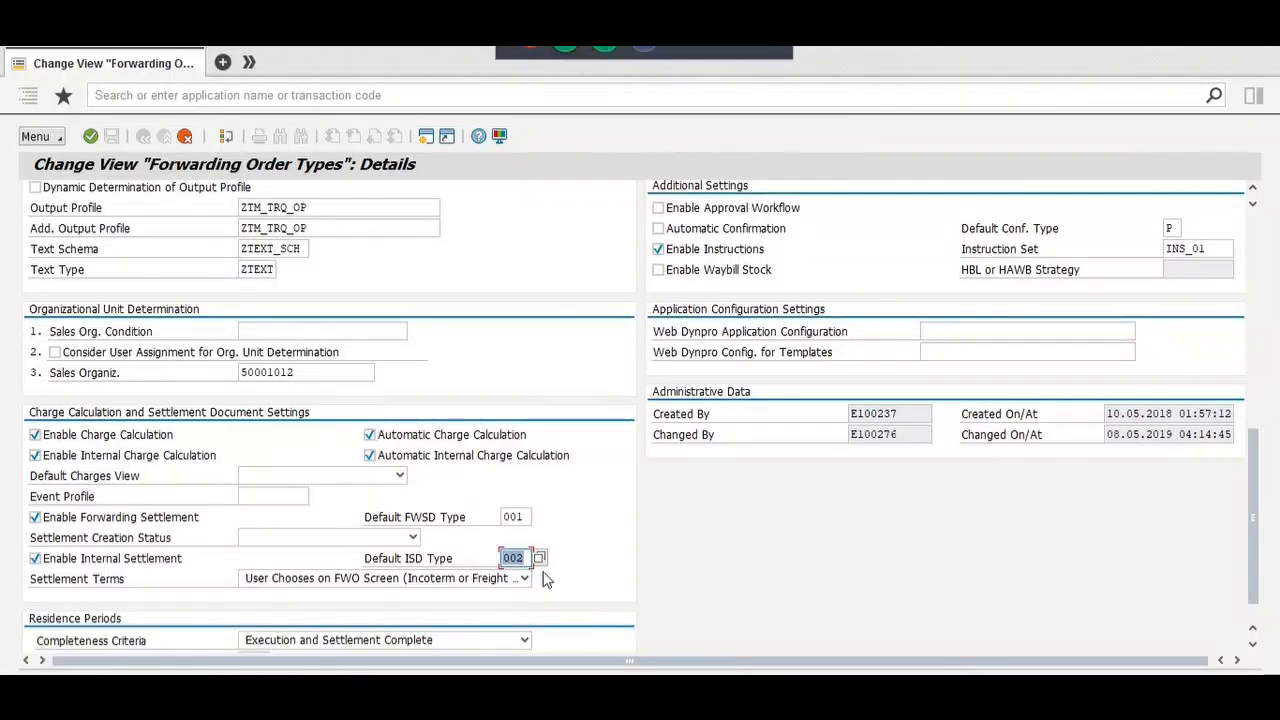
click(127, 559)
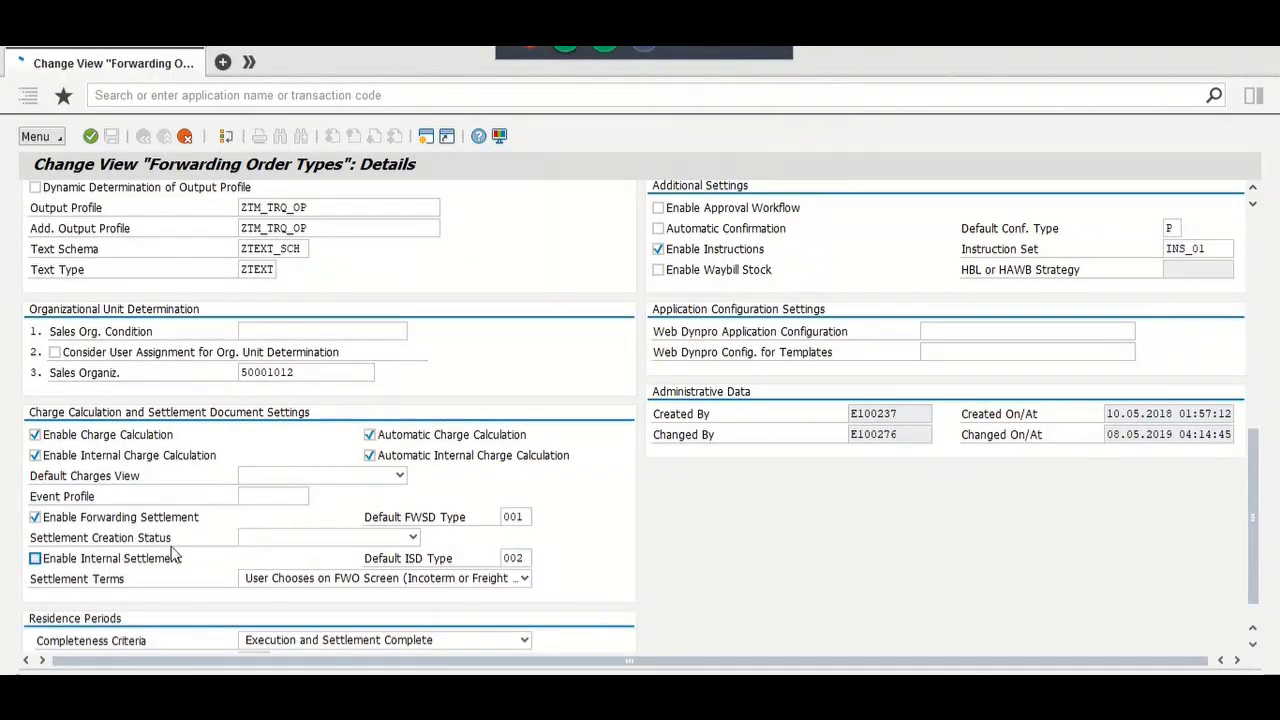
key(Delete)
key(Return)
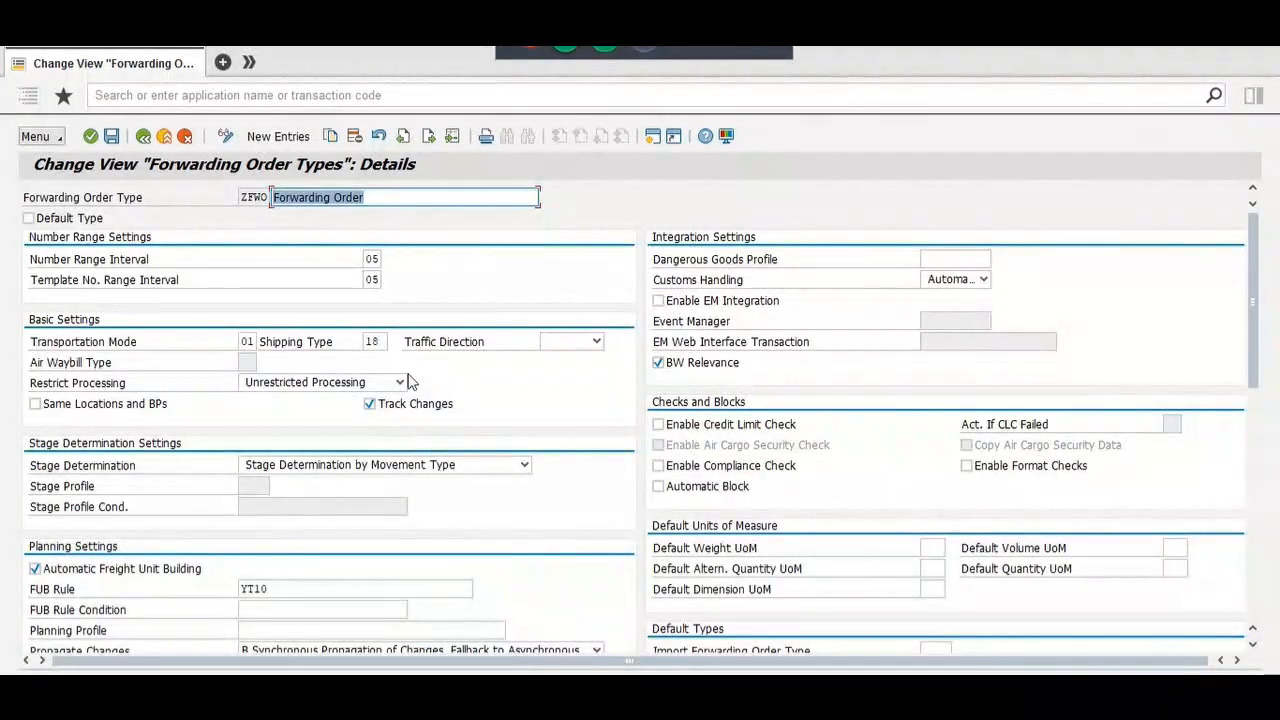
click(111, 136)
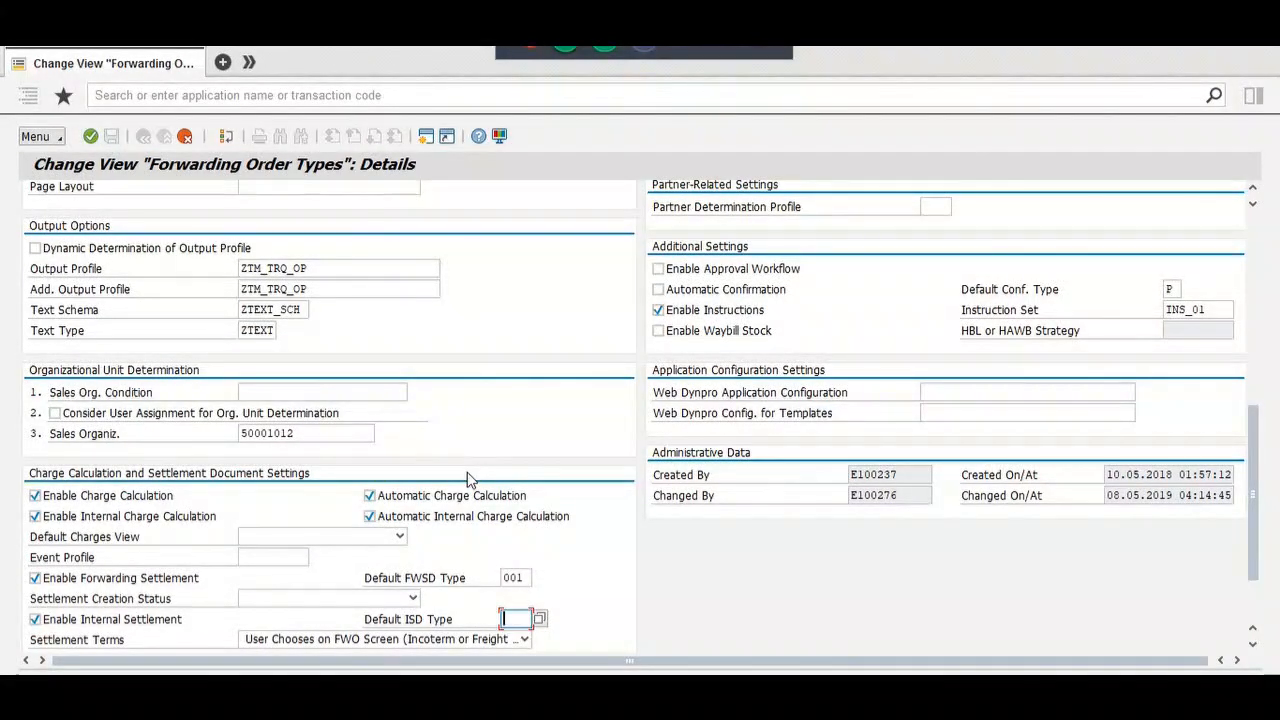
key(Delete)
key(Return)
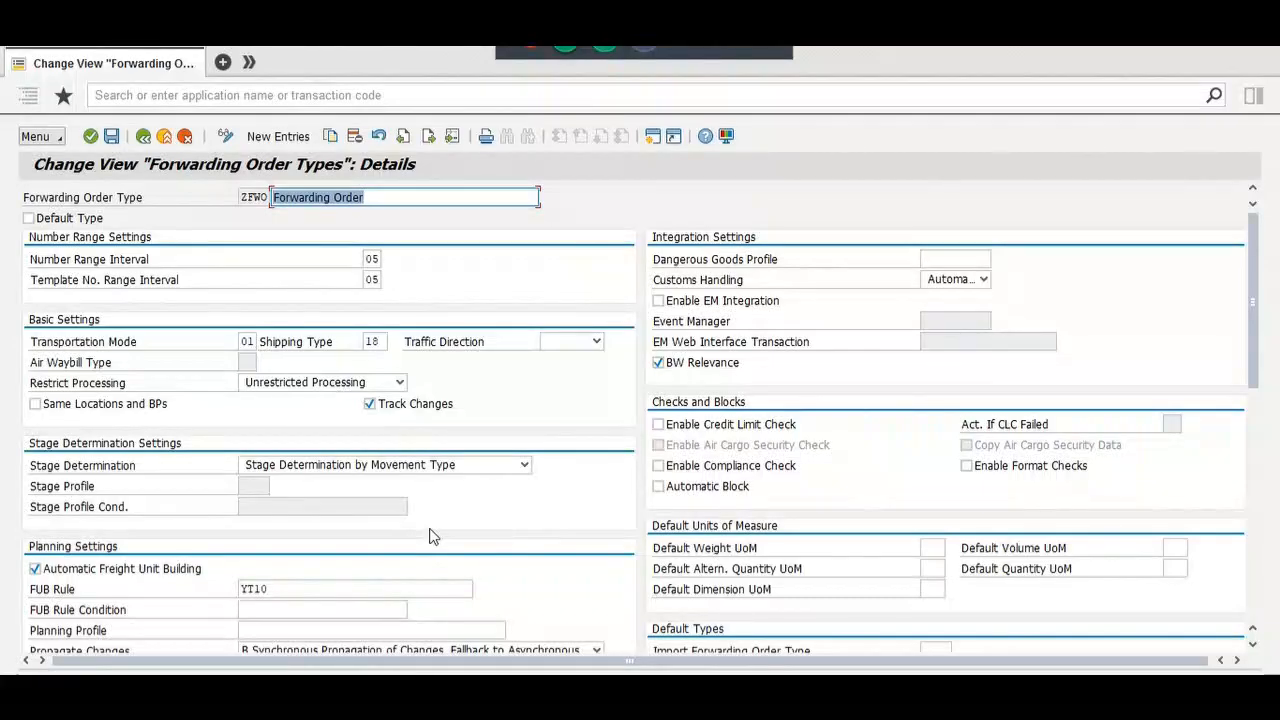
scroll(431, 536, down, 1)
scroll(431, 536, down, 9)
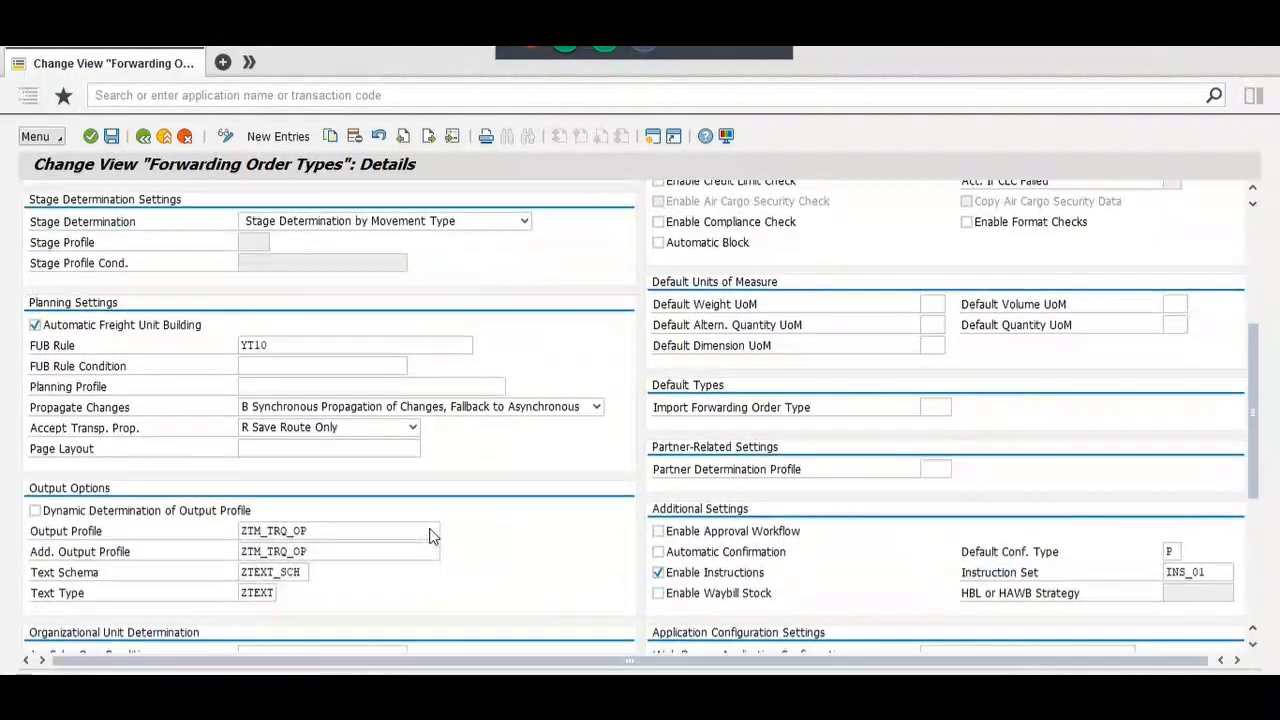
scroll(431, 536, down, 3)
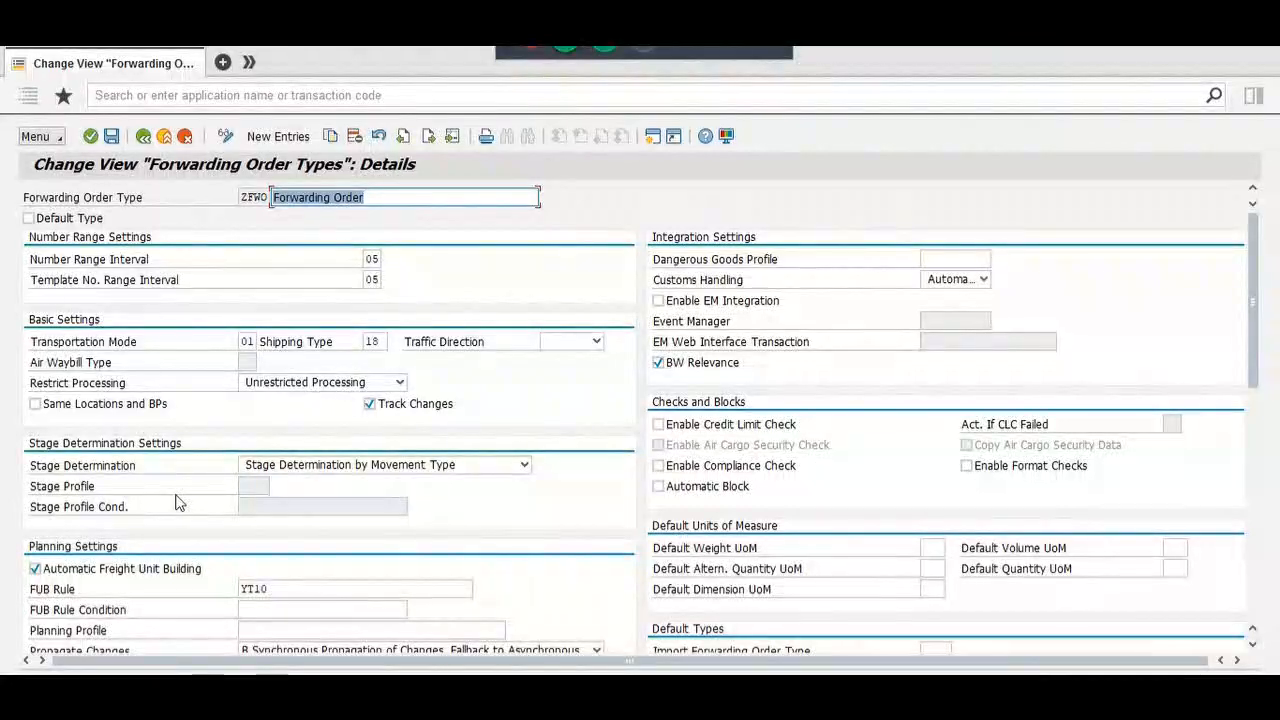
click(111, 137)
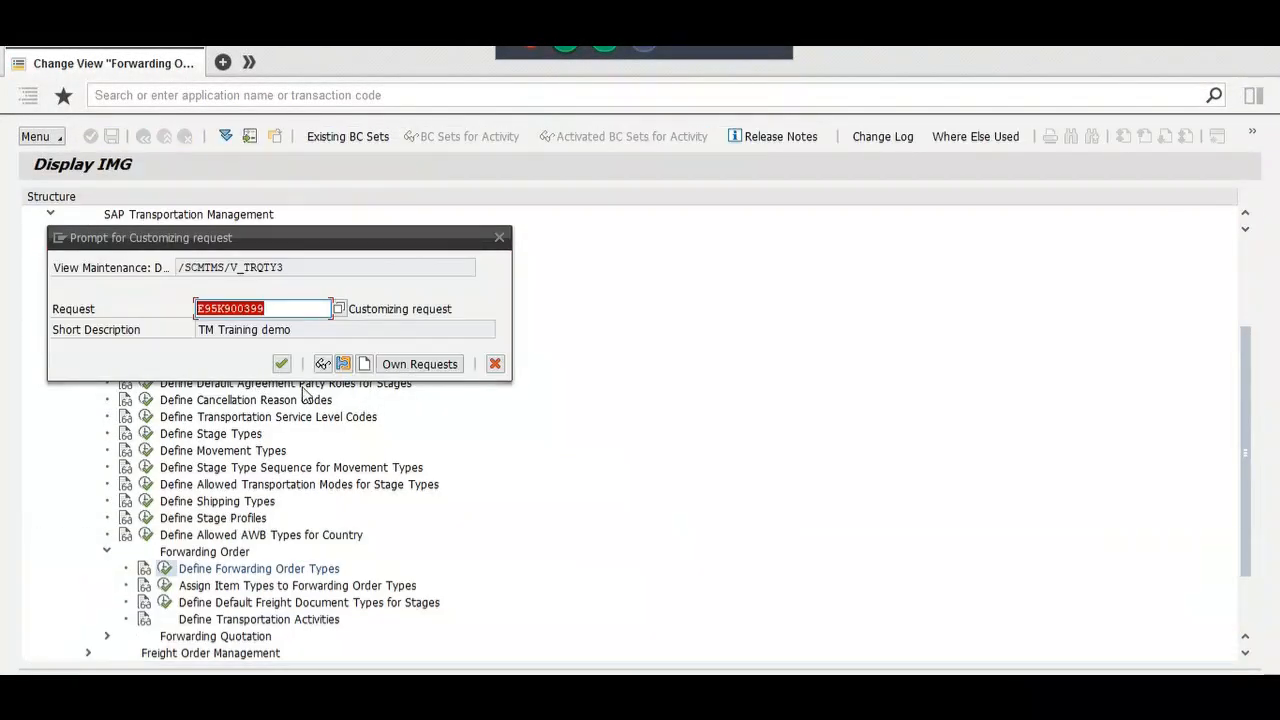
Step: Confirm the customizing request, re-enter ZTM_DEMO_FUBR_02 as ZFWO's FUB Rule, and return to the overview
click(280, 365)
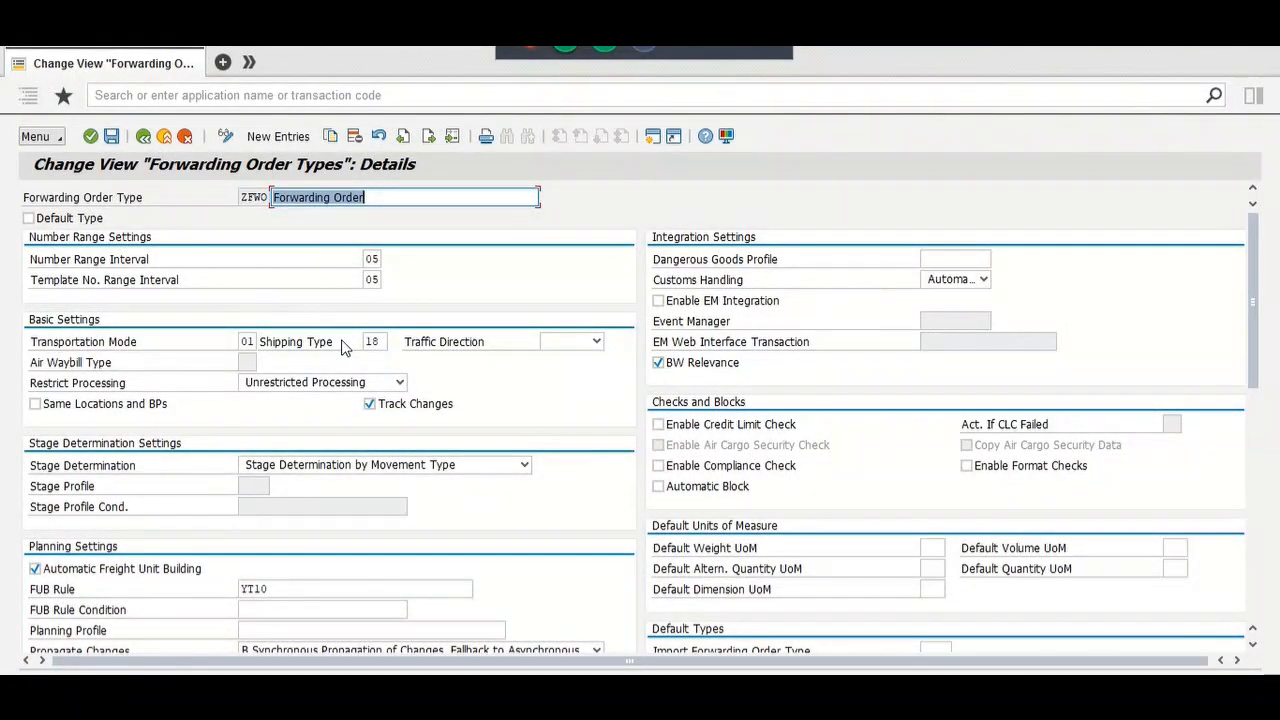
double_click(250, 197)
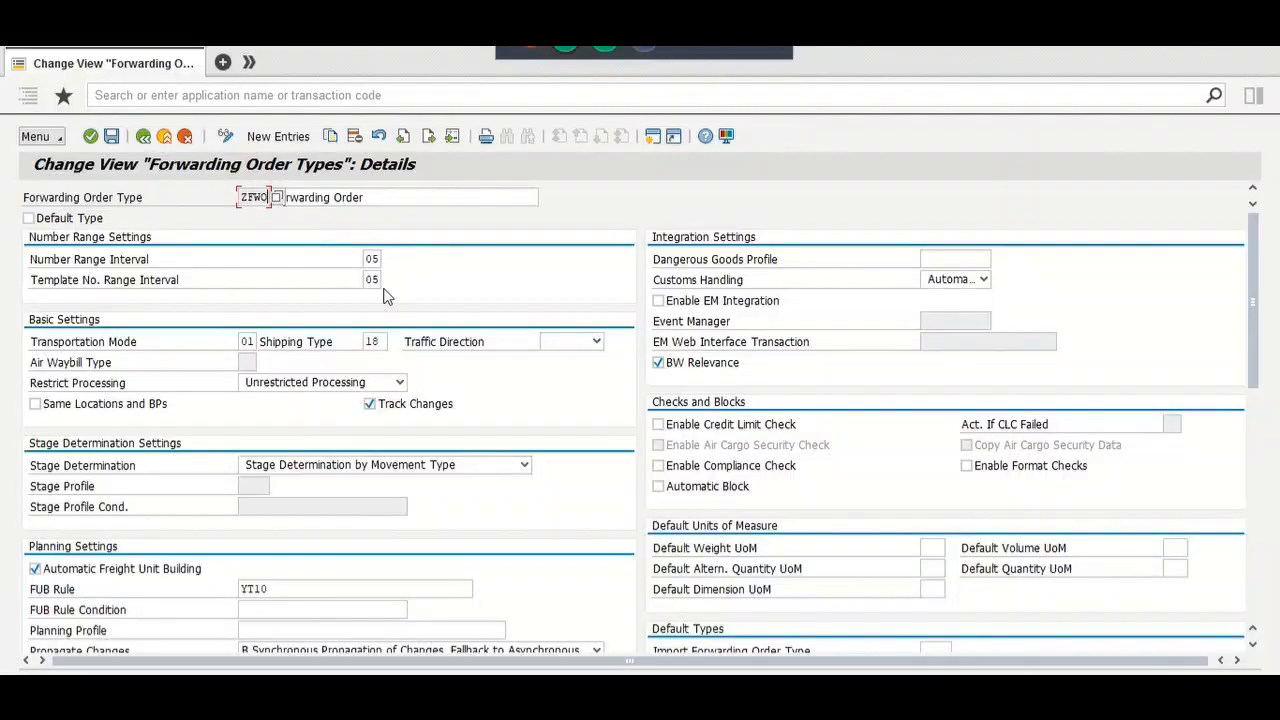
scroll(386, 292, down, 5)
scroll(375, 286, up, 2)
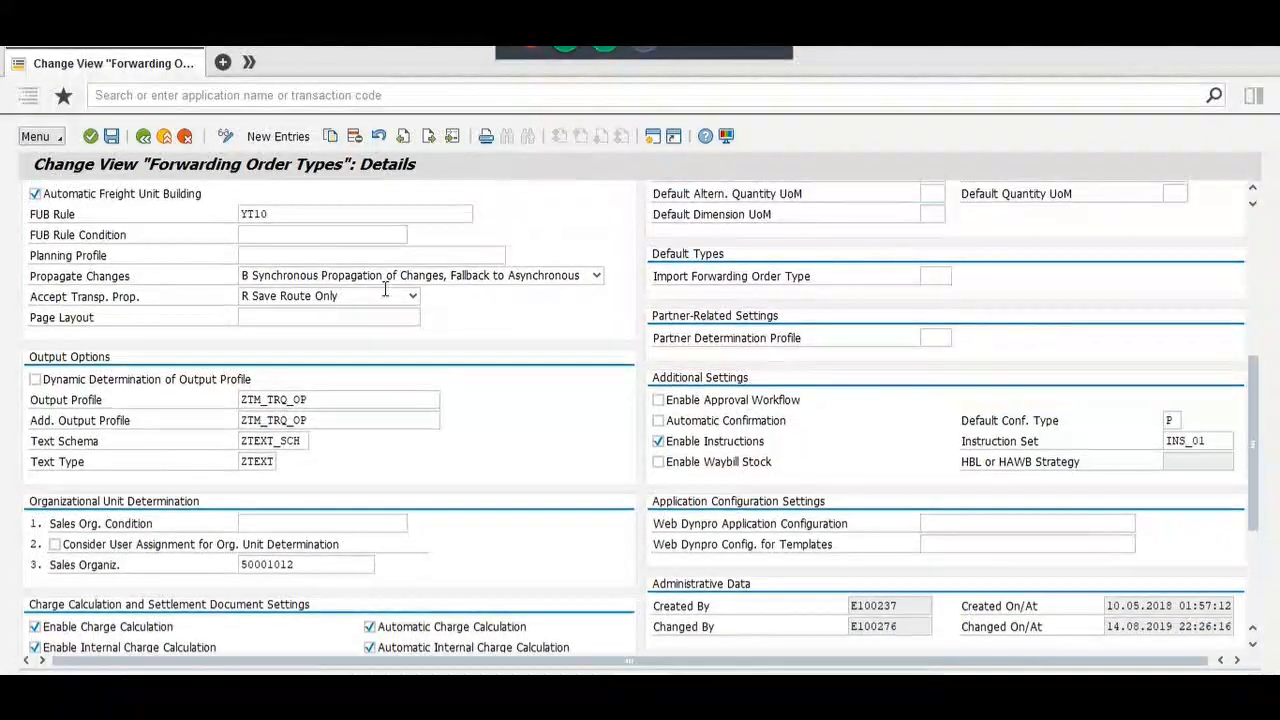
click(310, 242)
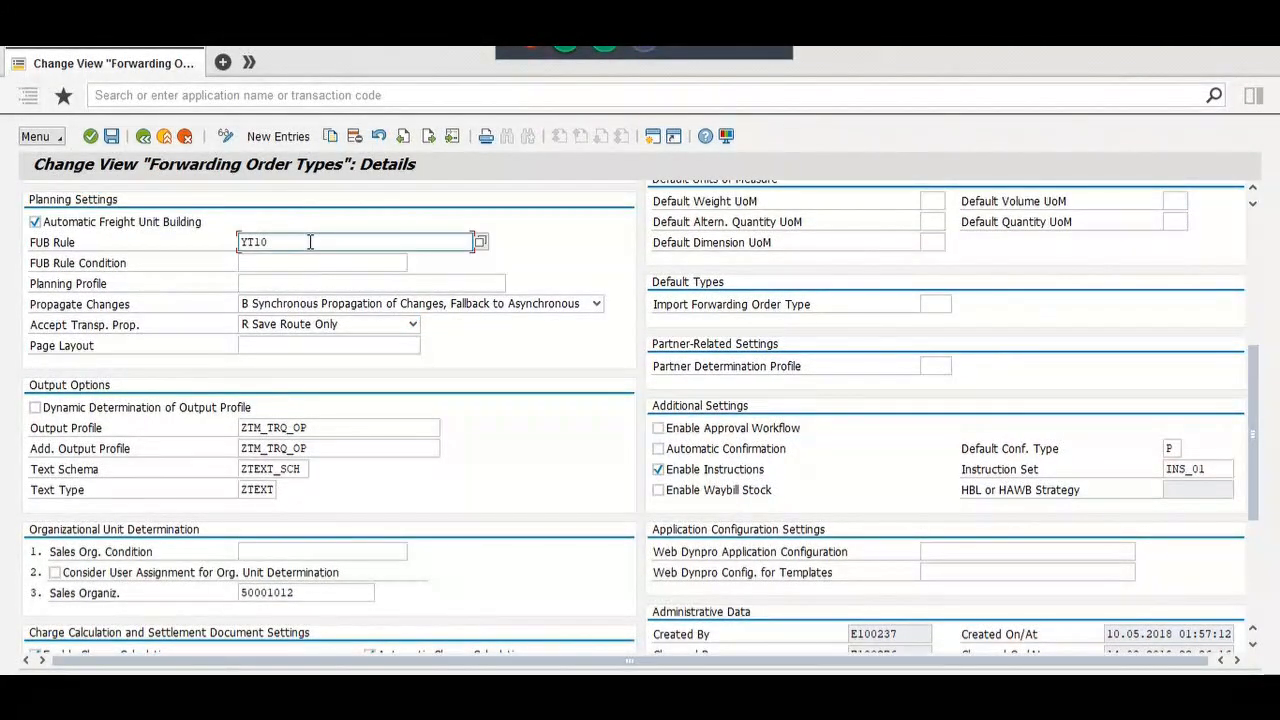
key(BackSpace)
key(BackSpace)
key(Down)
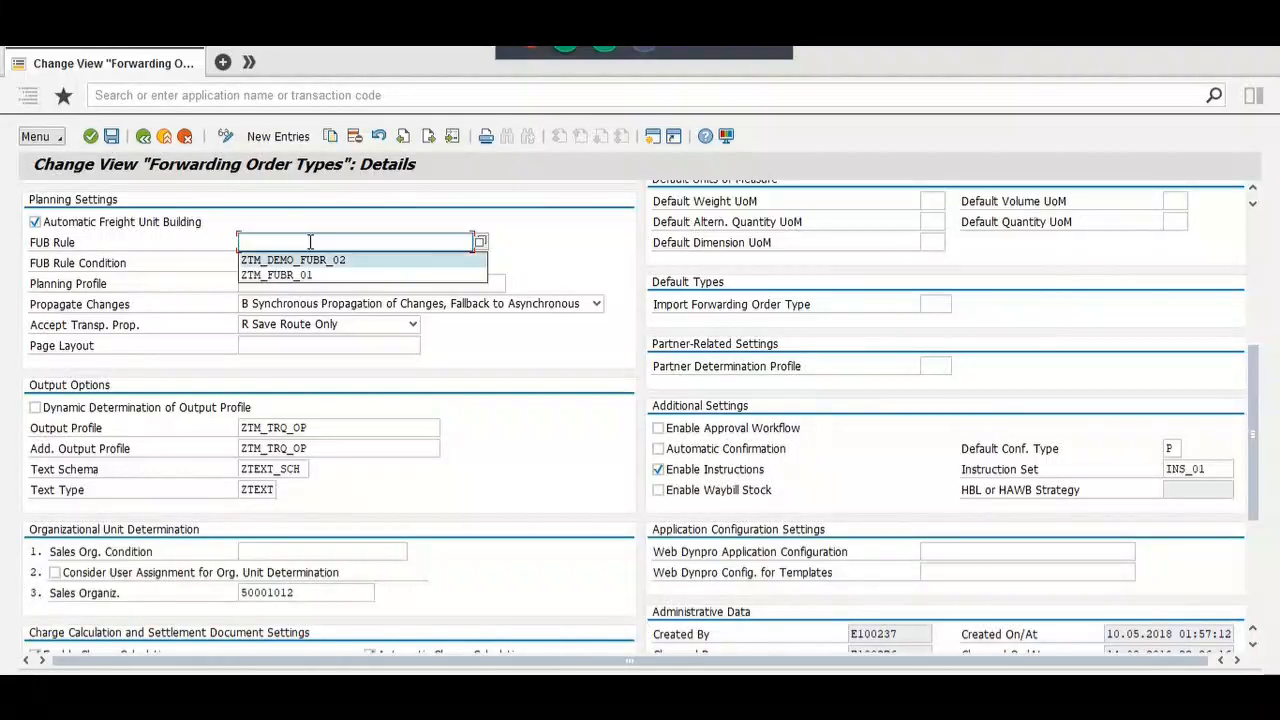
key(Return)
key(Return)
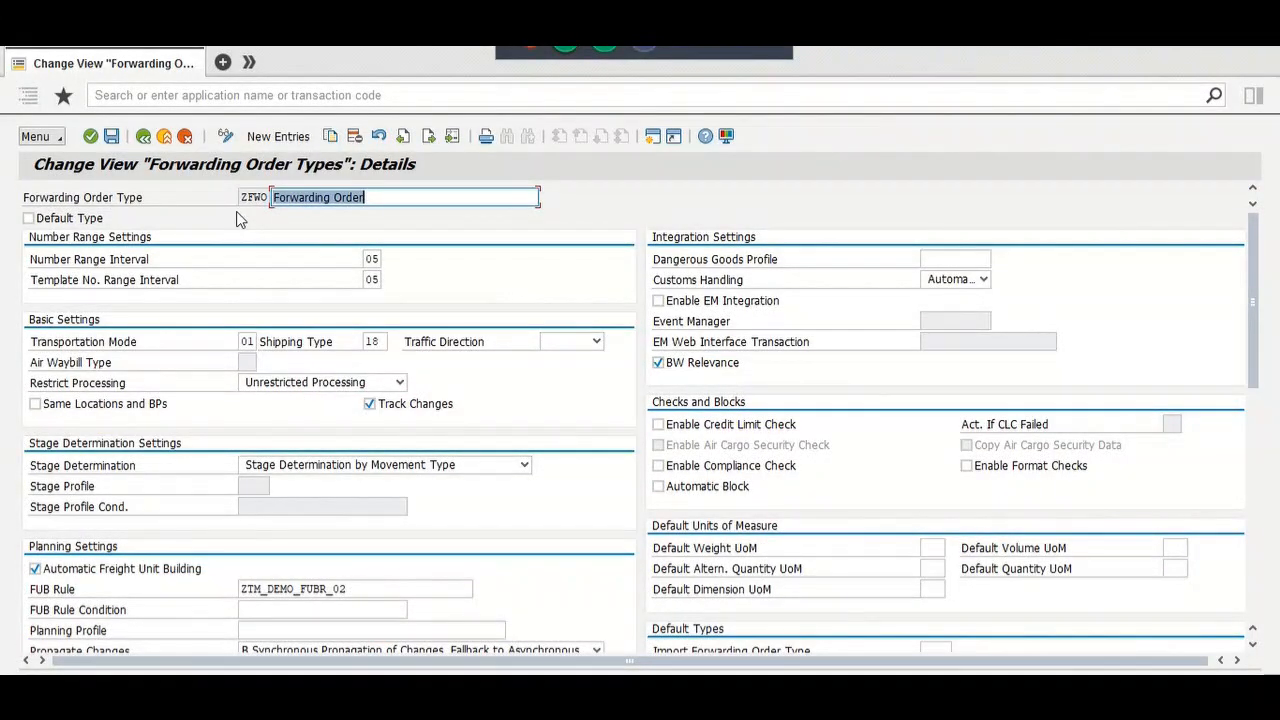
click(145, 137)
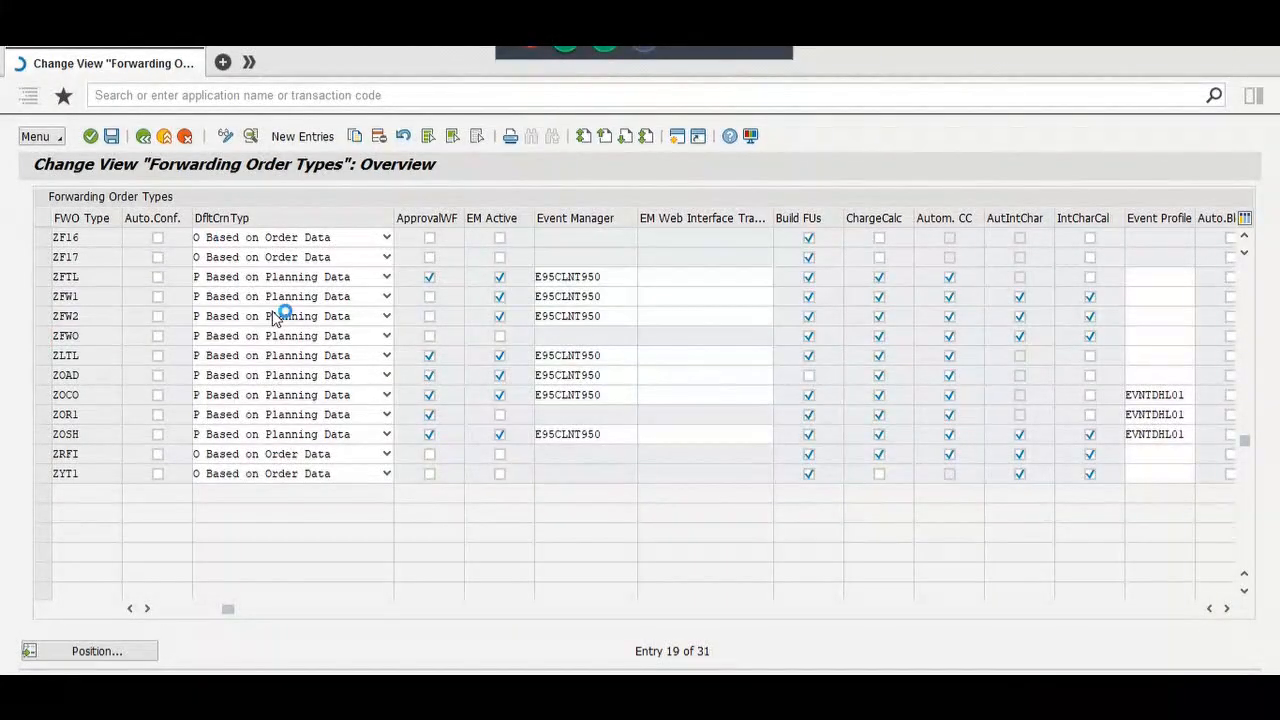
Step: Switch to the Transportation Cockpit browser window and close the Overview Transportation Requirements tab
key(alt+Tab)
key(Tab)
key(Tab)
key(Down)
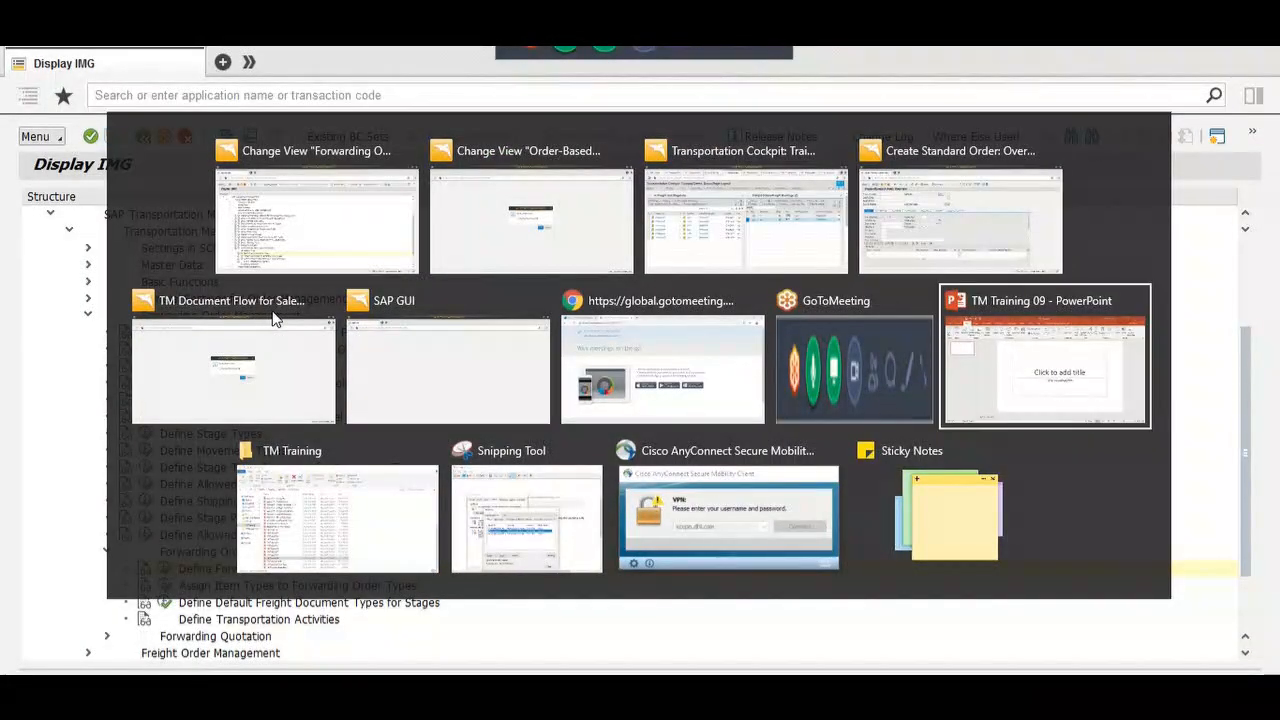
key(Left)
key(Left)
key(Up)
key(Right)
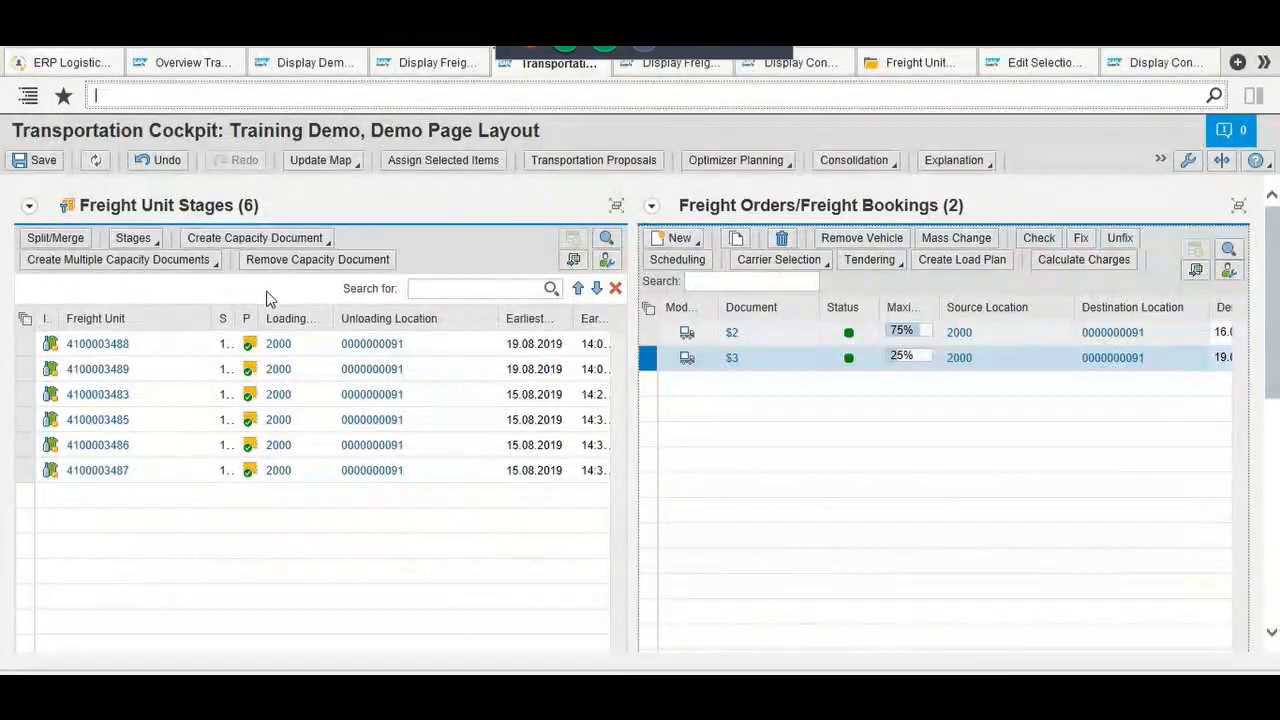
click(227, 66)
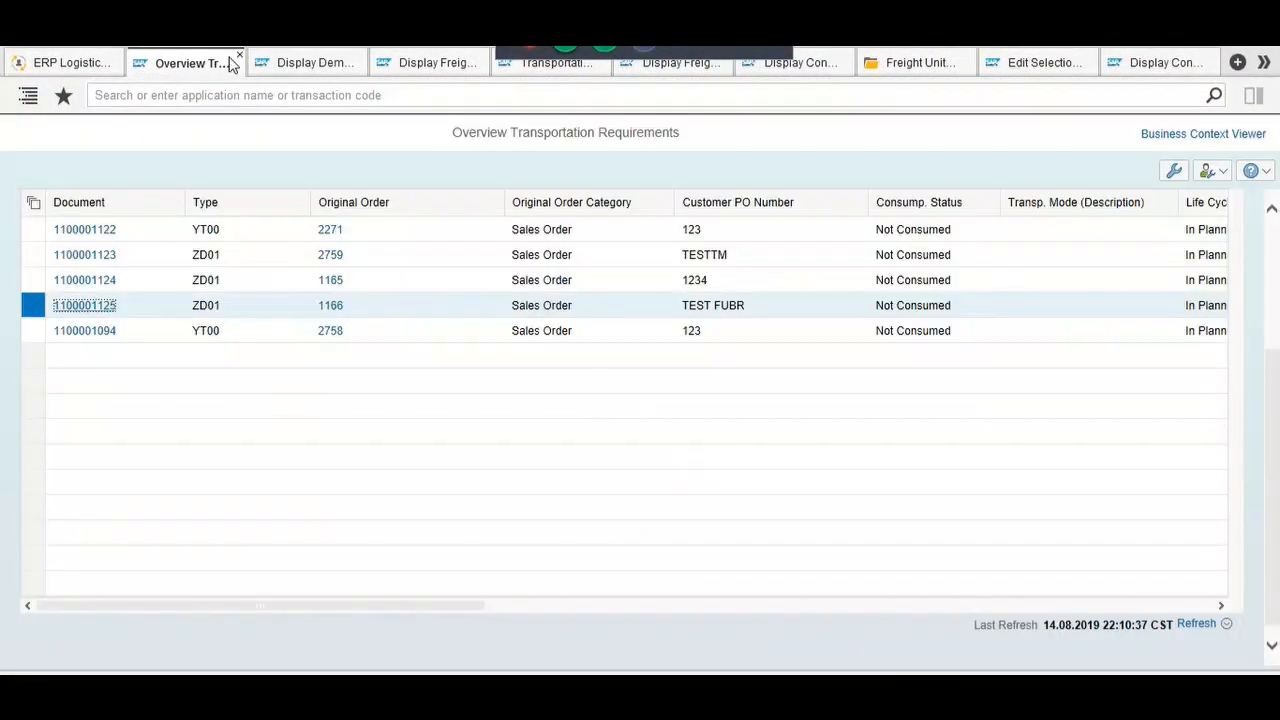
click(238, 56)
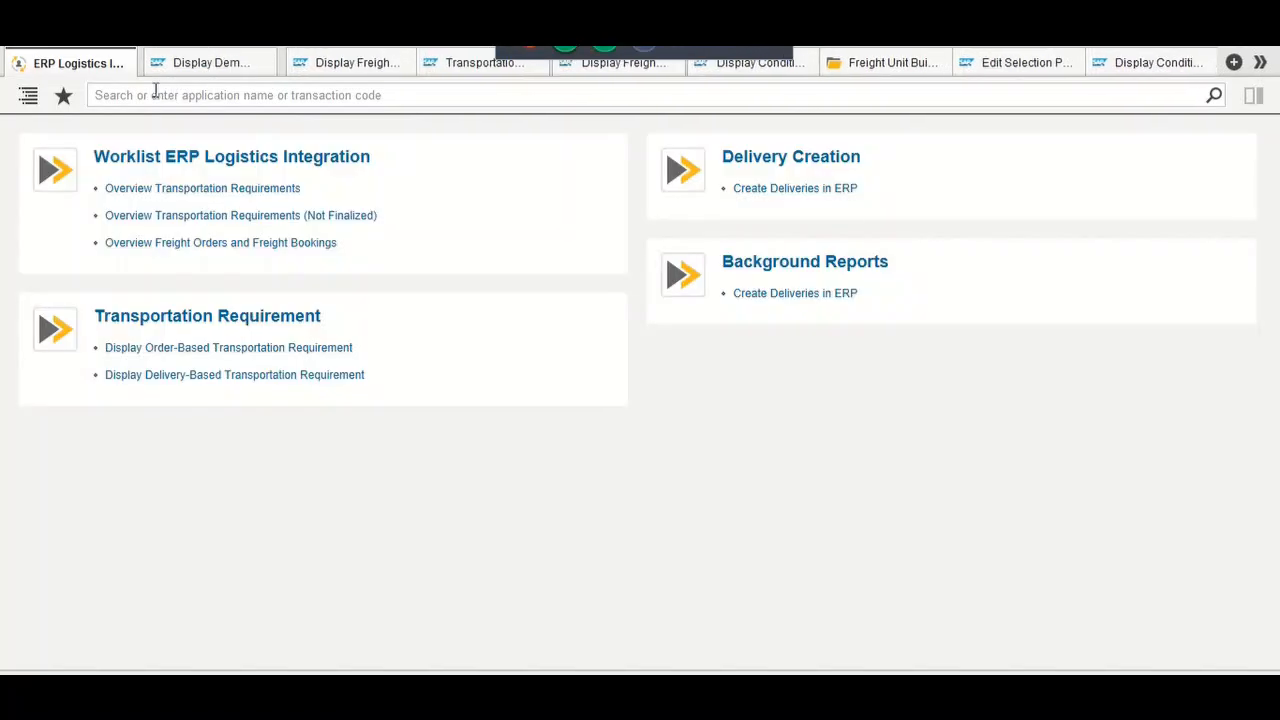
Step: Search for 'create forwarding order' and open the Create Forwarding Order app
click(155, 94)
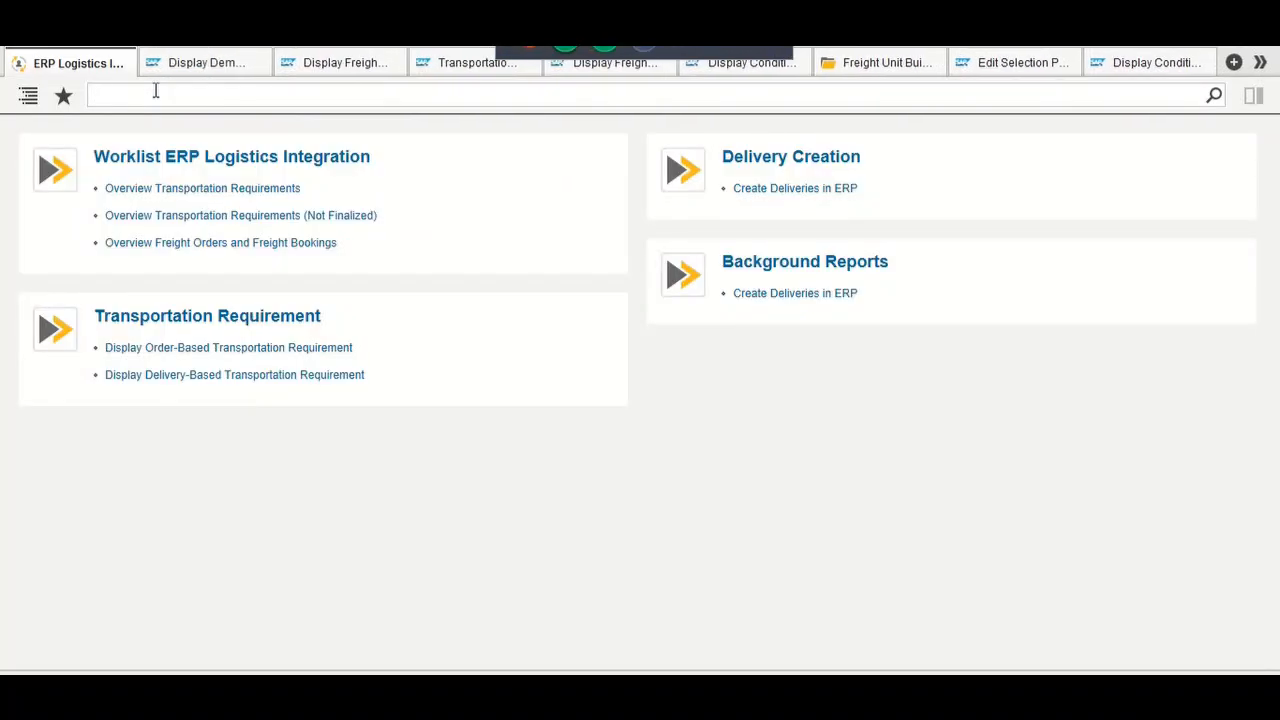
text(f)
key(BackSpace)
text(c)
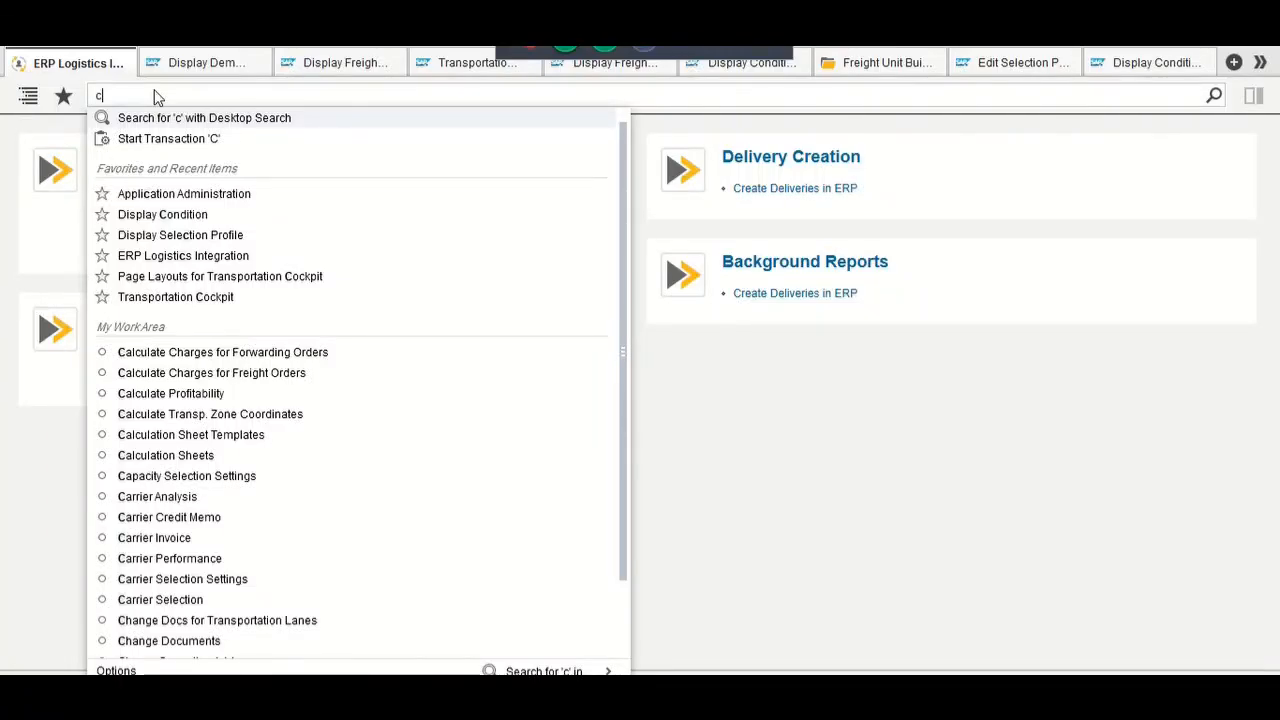
text(reate forwarding or)
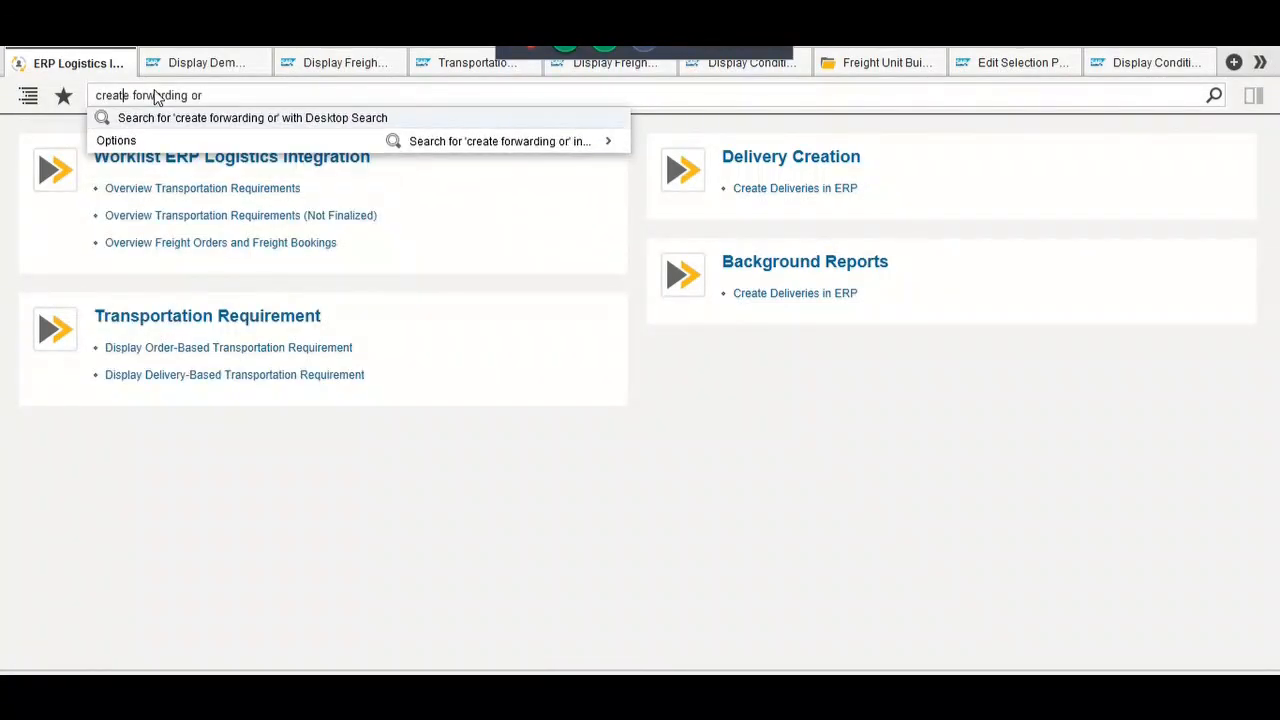
key(Down)
key(Down)
key(Return)
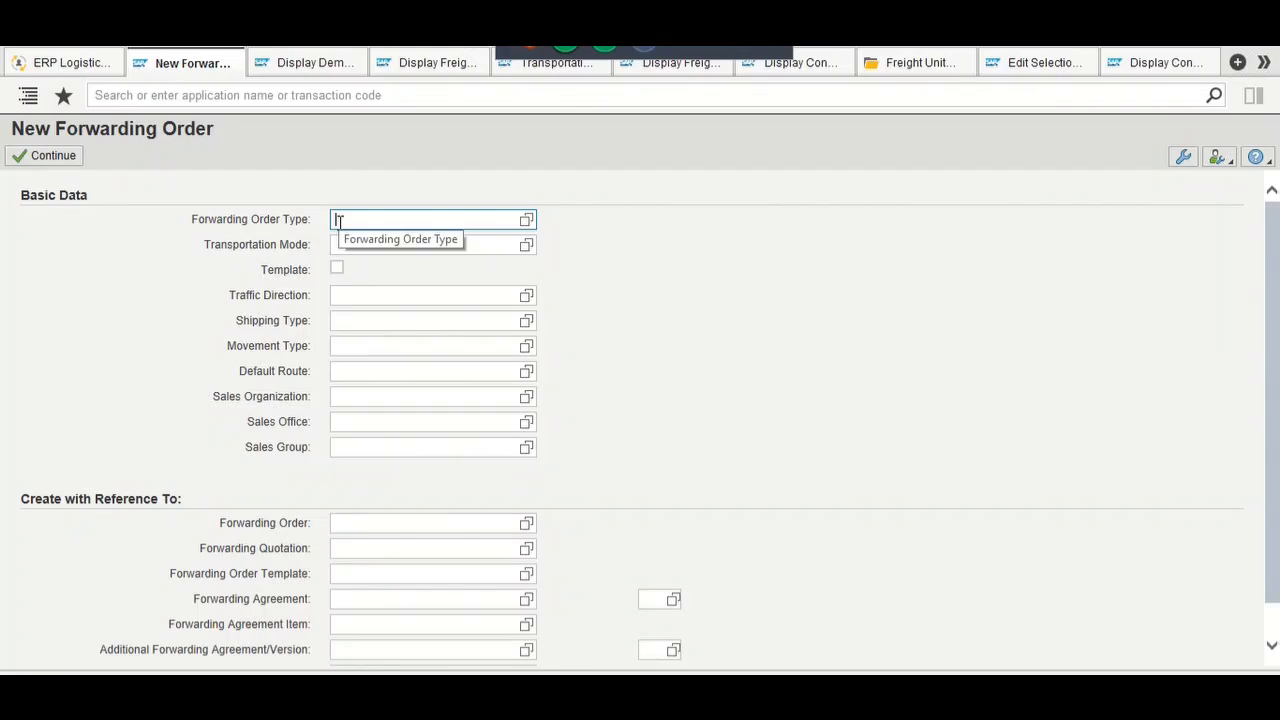
Step: Create a ZFWO forwarding order and display it in the Fast Order Entry (Land) layout
text(z)
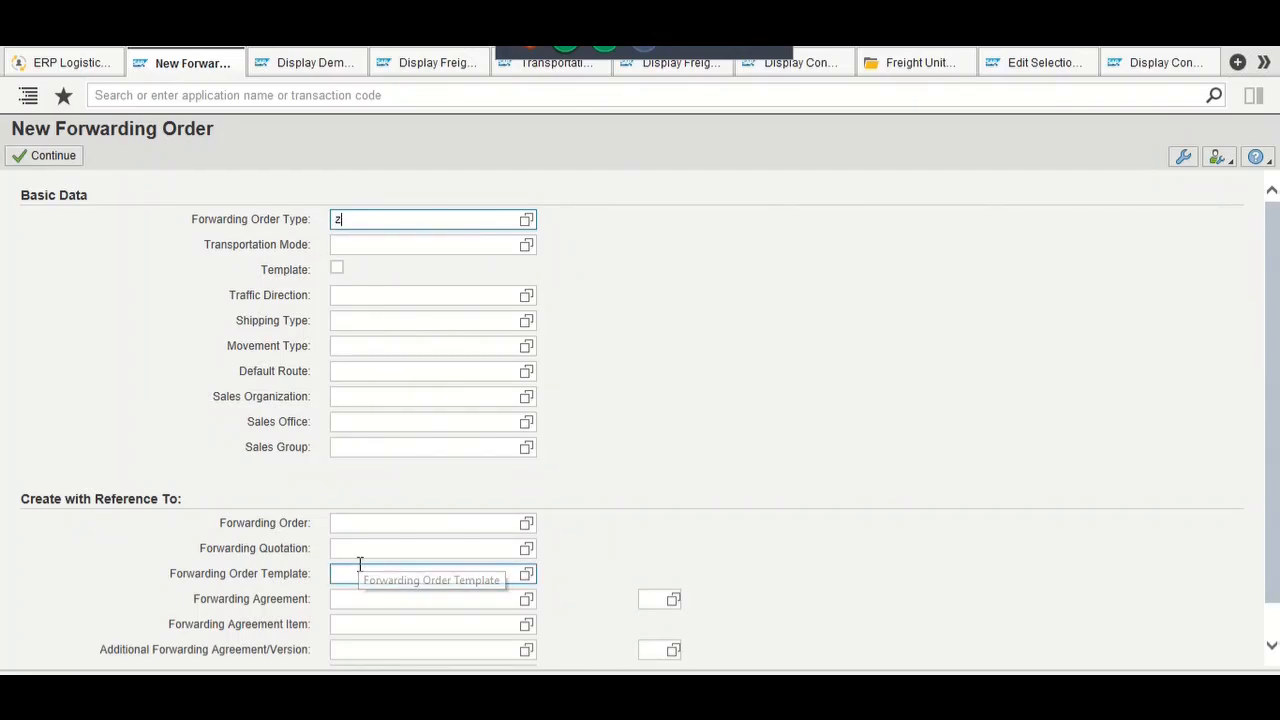
text(fwo)
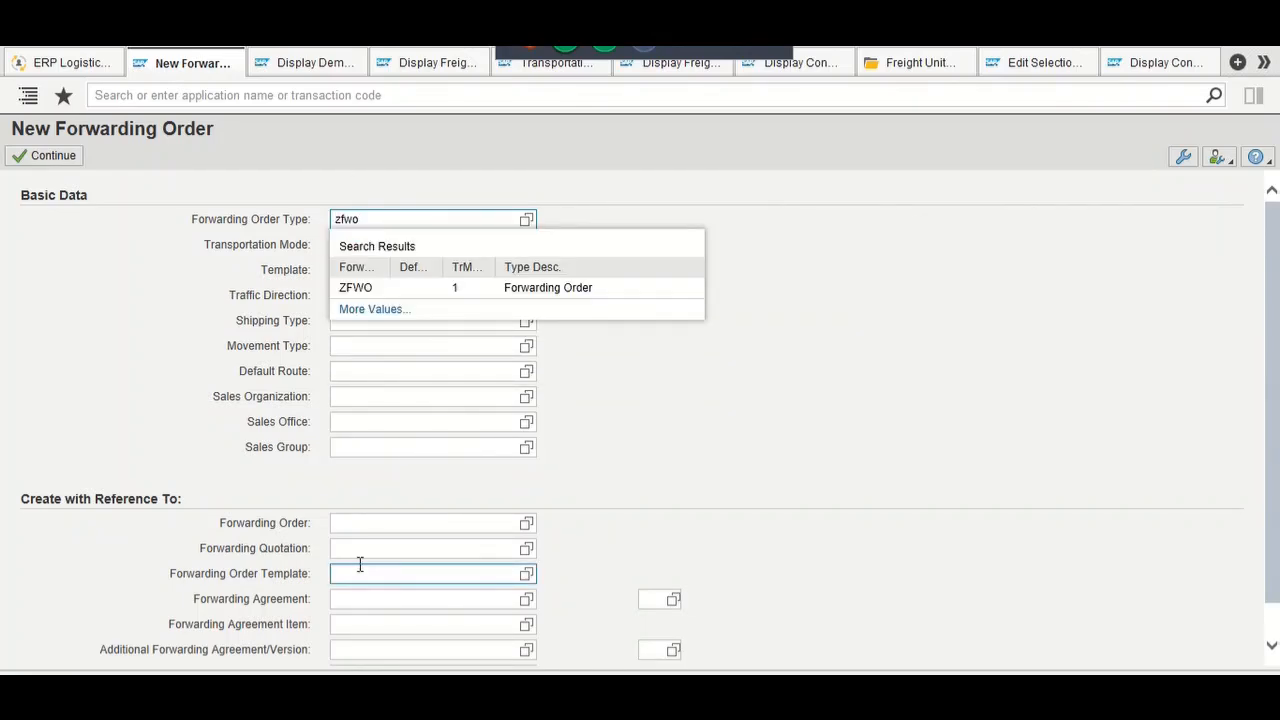
key(Return)
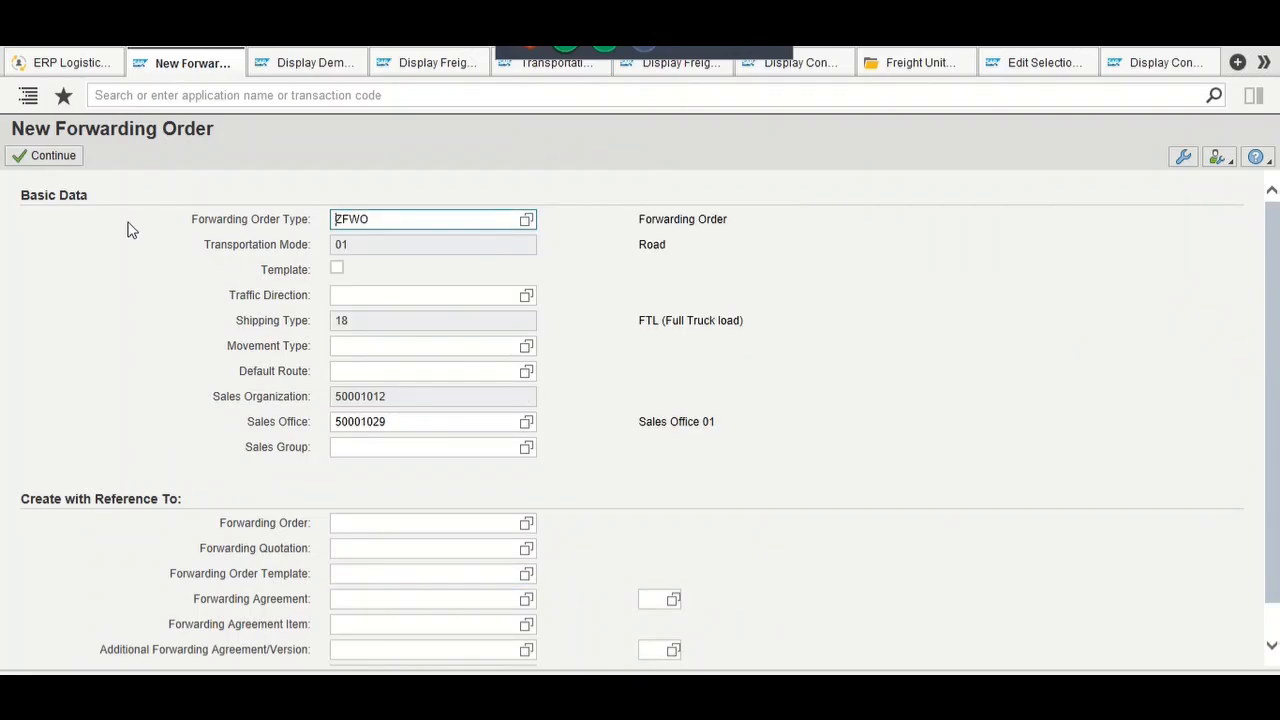
click(64, 163)
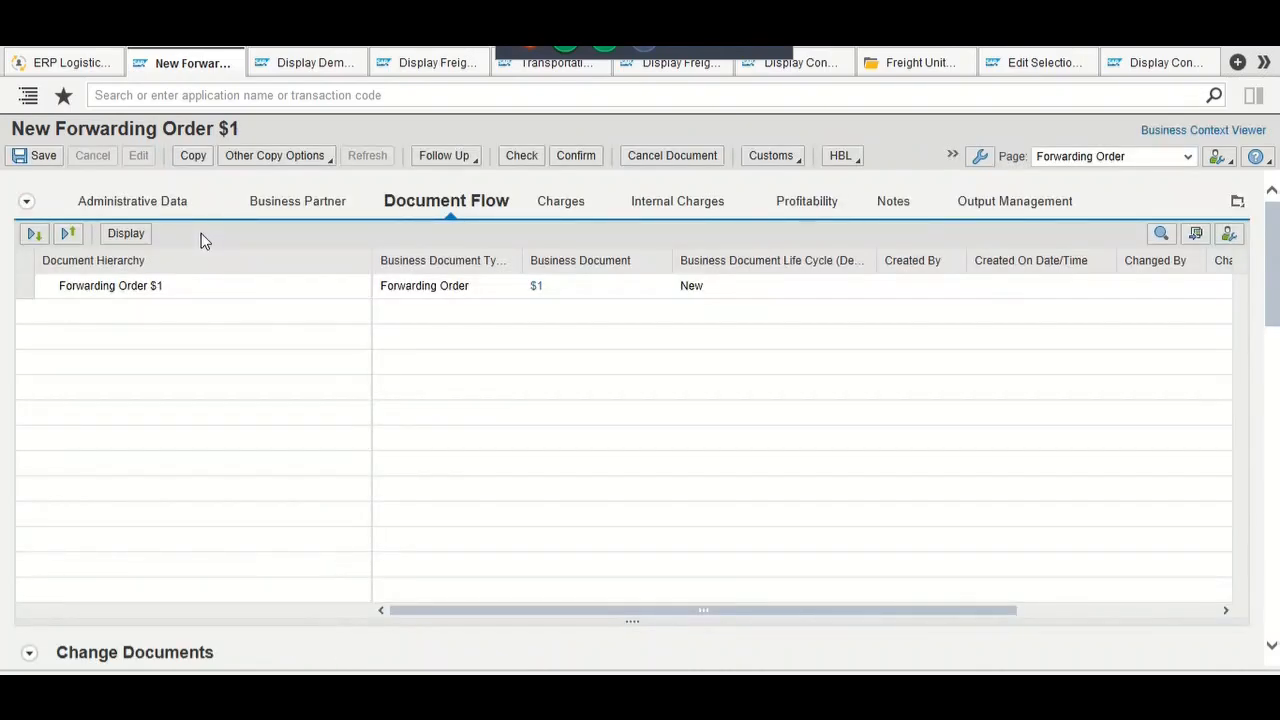
click(1149, 165)
click(1129, 192)
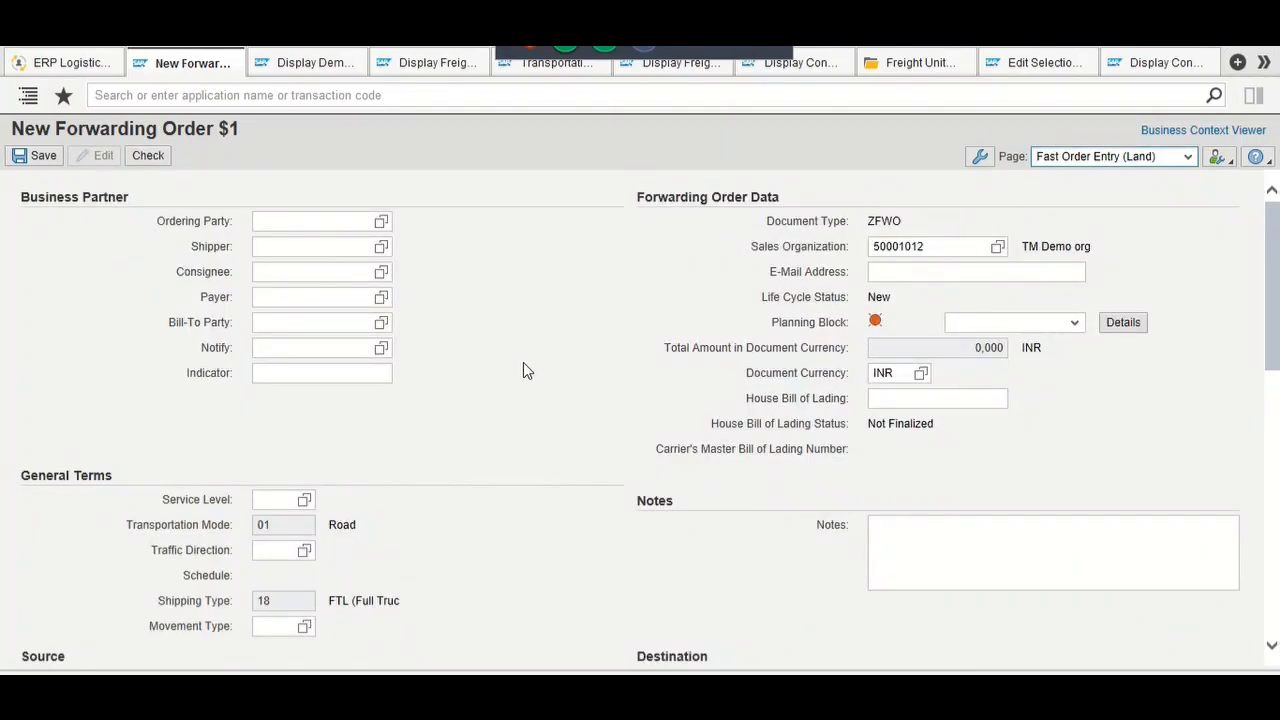
Step: Enter South India Distributors' partner number as ordering party, shipper and consignee
click(342, 222)
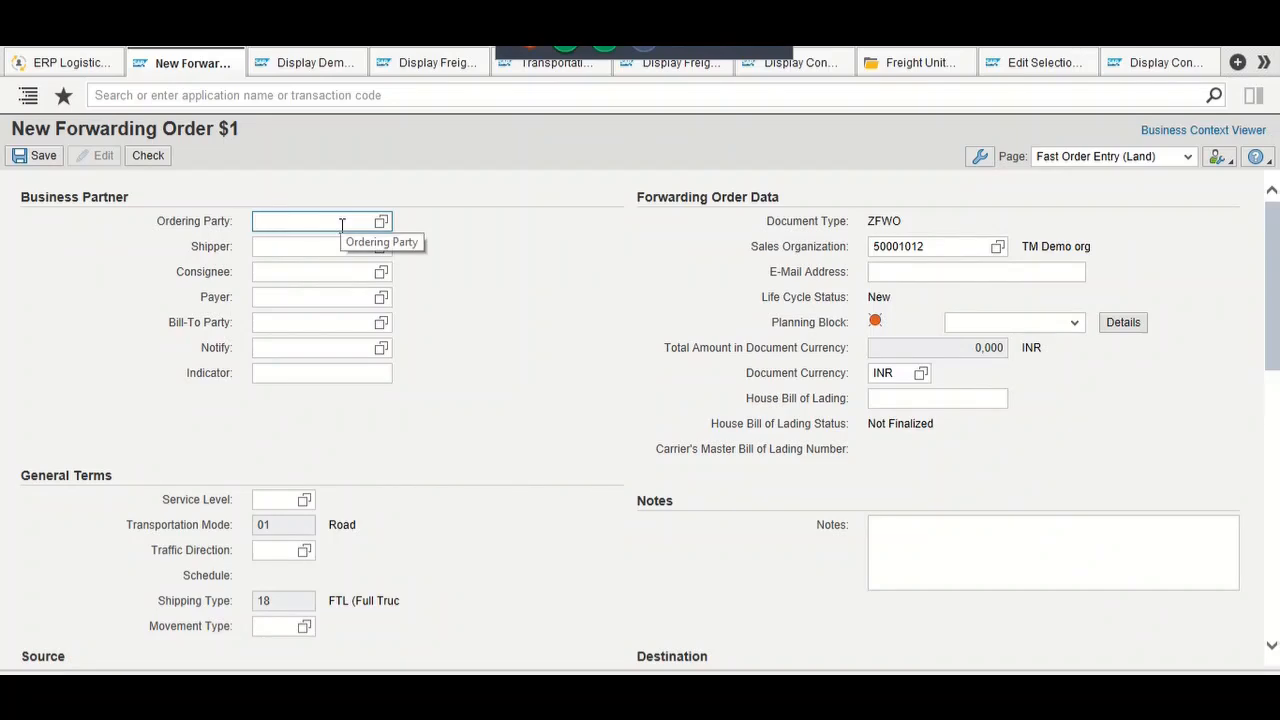
text(91)
key(Tab)
text(91)
key(Tab)
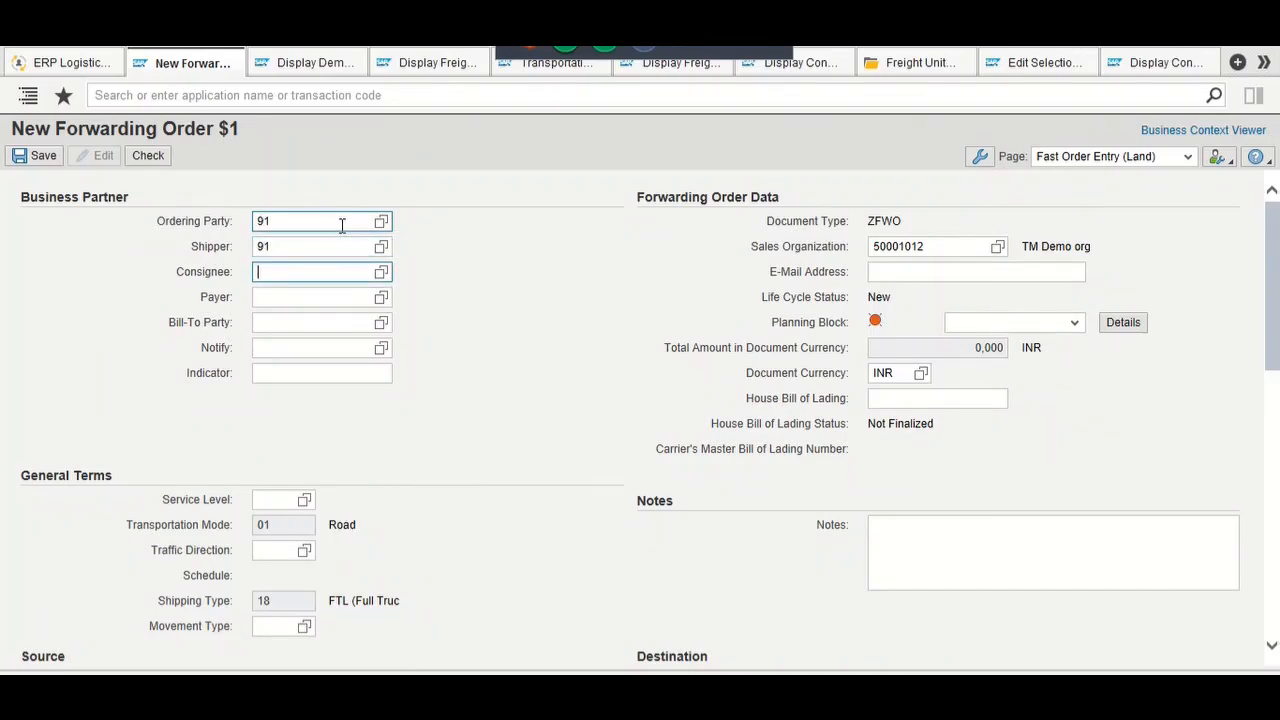
text(91)
key(Tab)
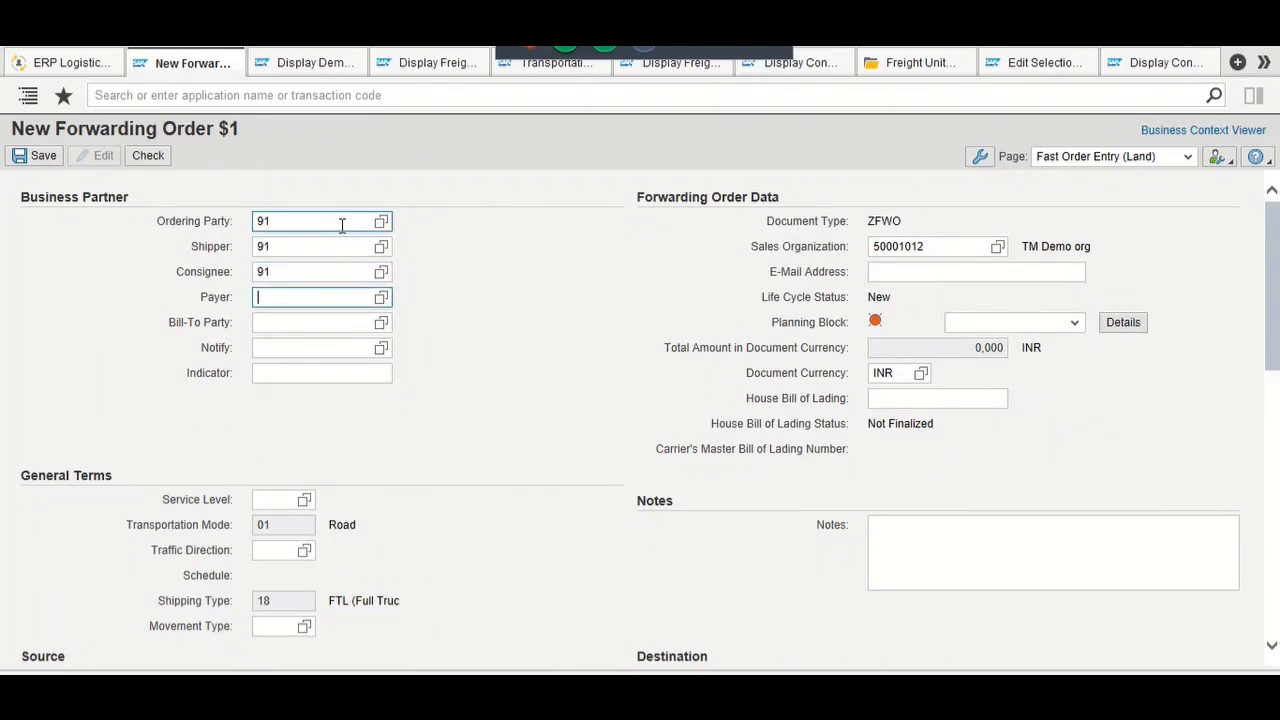
Step: Set Service Level 01 (24Hrs TAT) and Movement Type D2D (Door to Door) from the value help
click(300, 500)
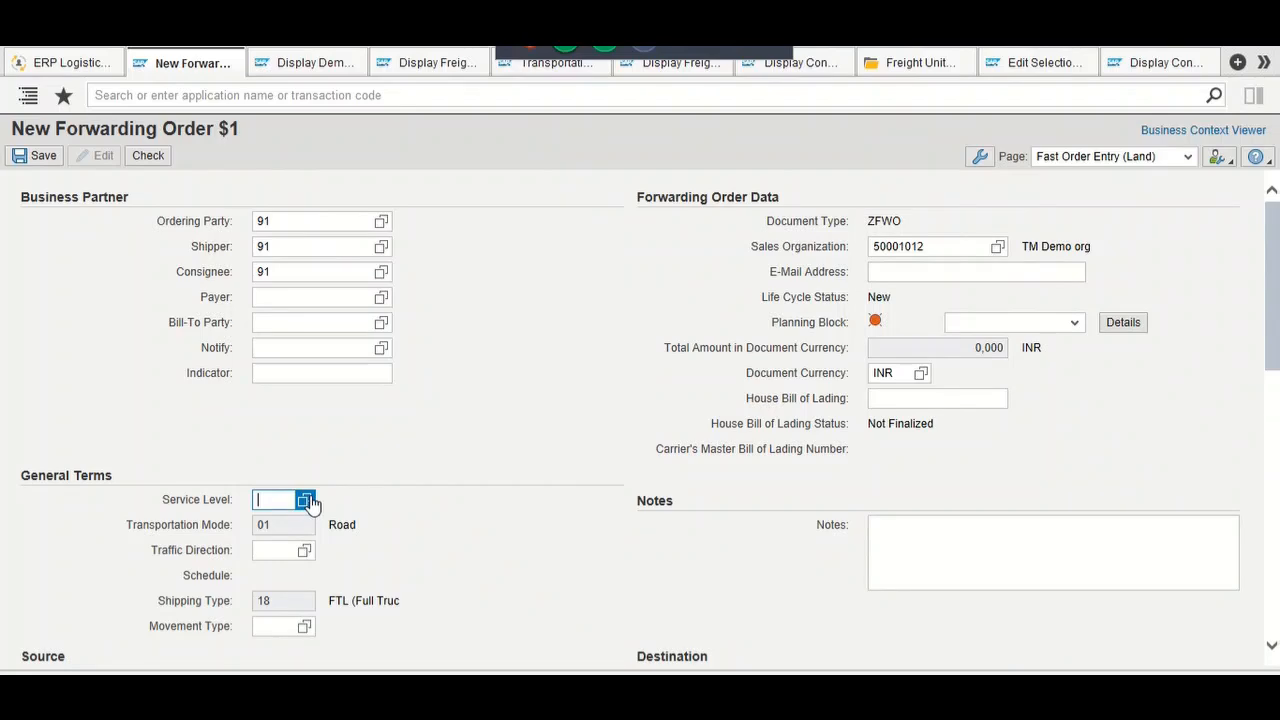
click(310, 503)
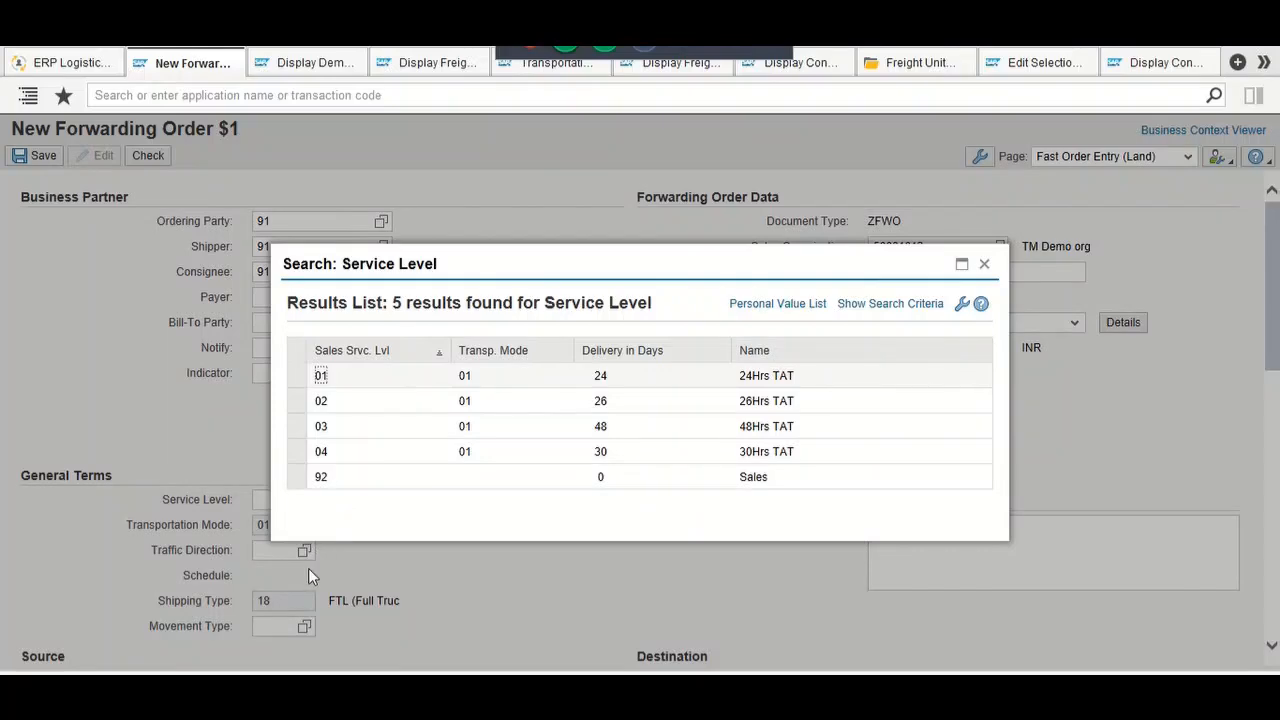
key(Return)
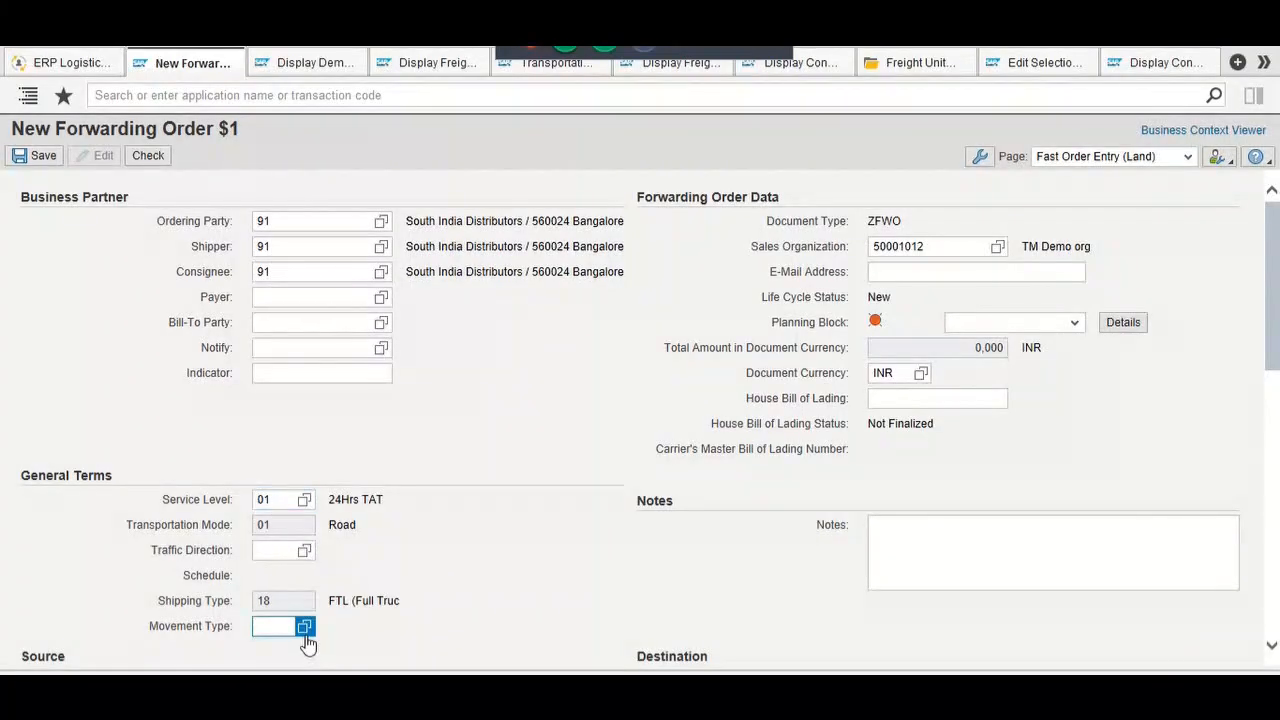
click(305, 630)
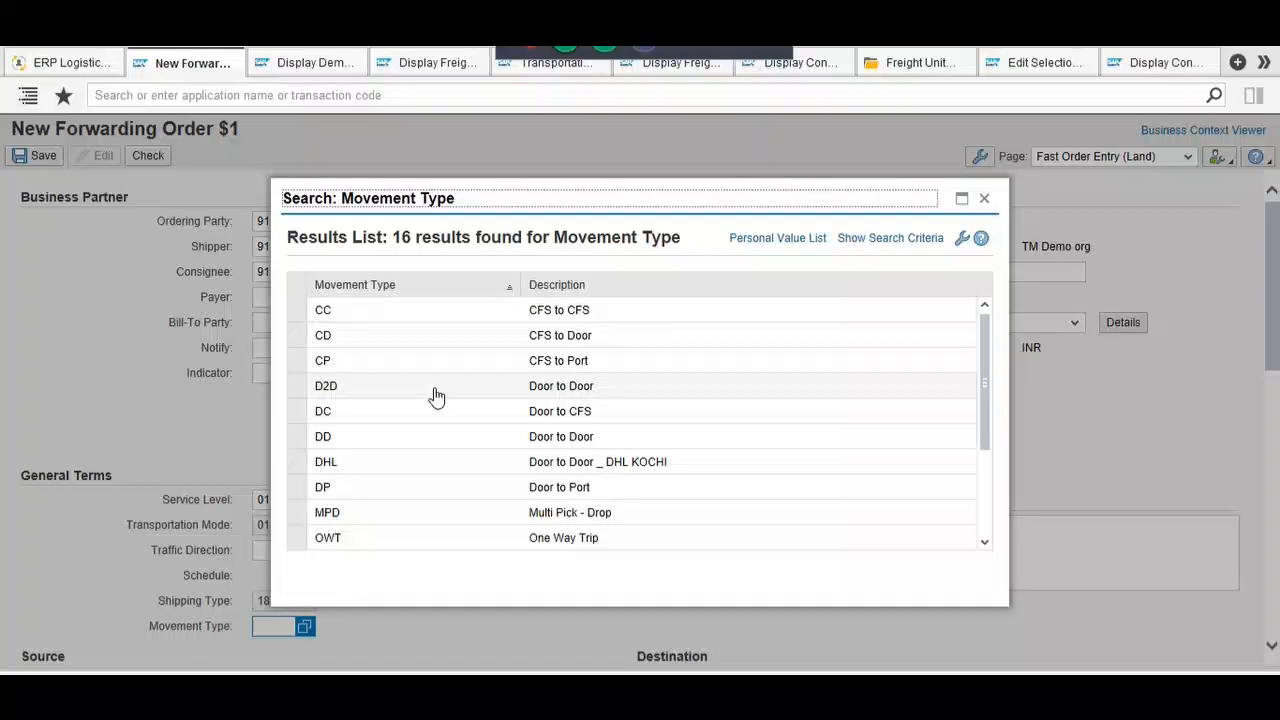
click(437, 397)
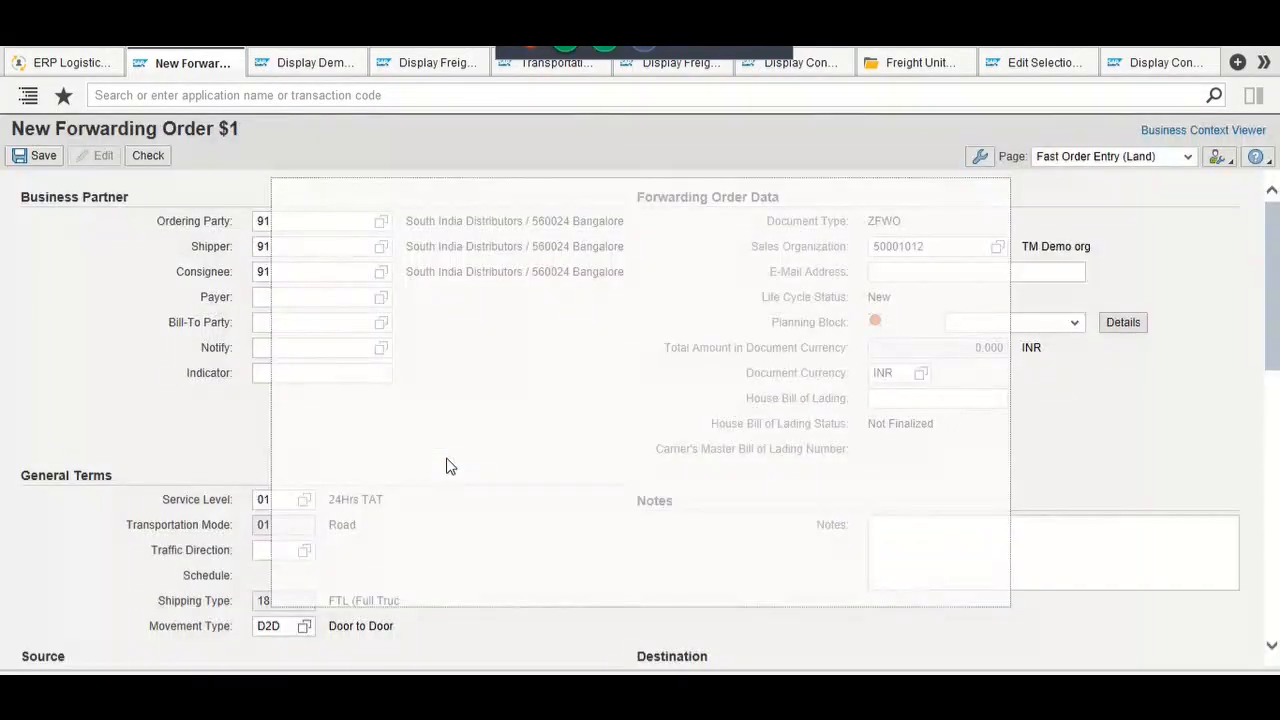
scroll(463, 493, down, 1)
scroll(460, 492, down, 5)
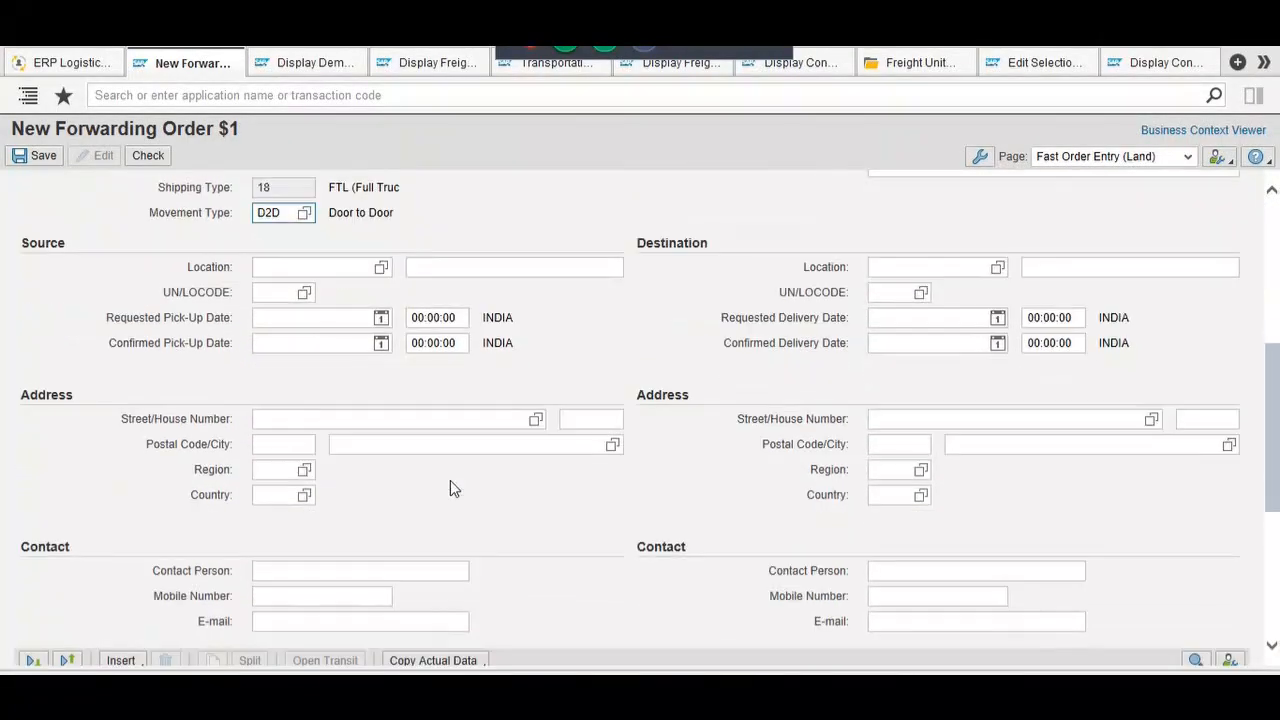
click(276, 265)
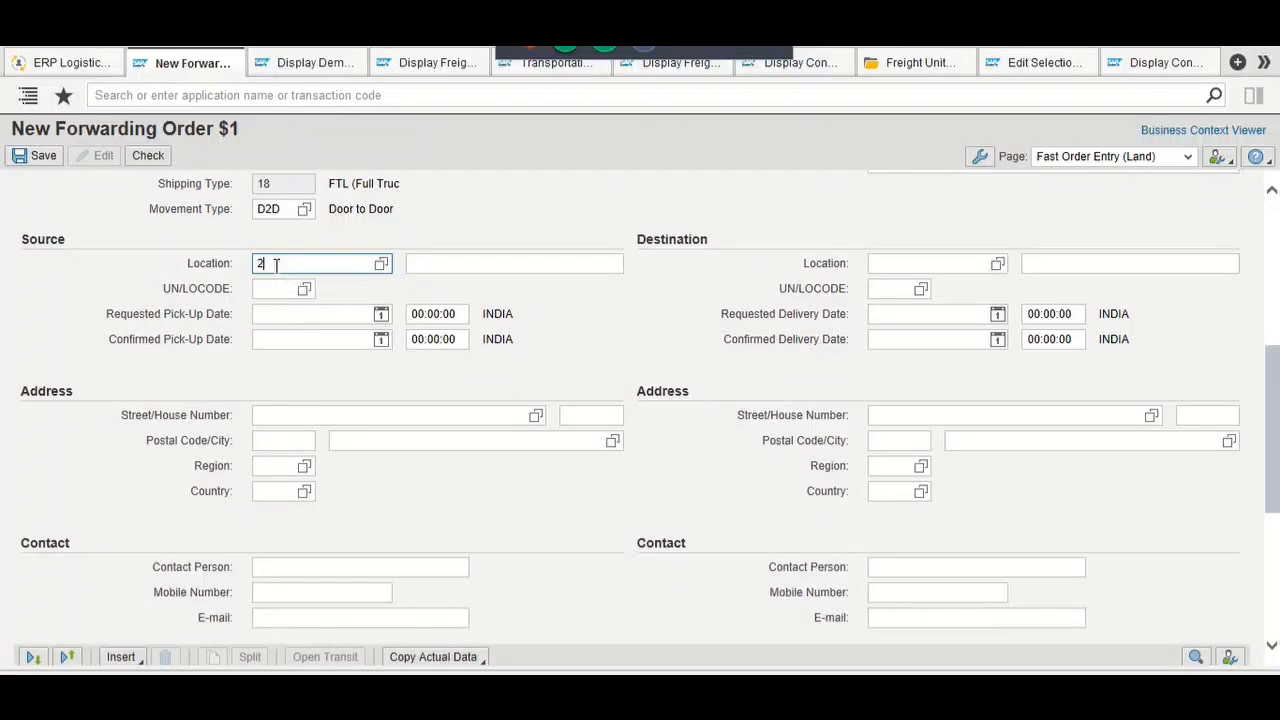
click(894, 264)
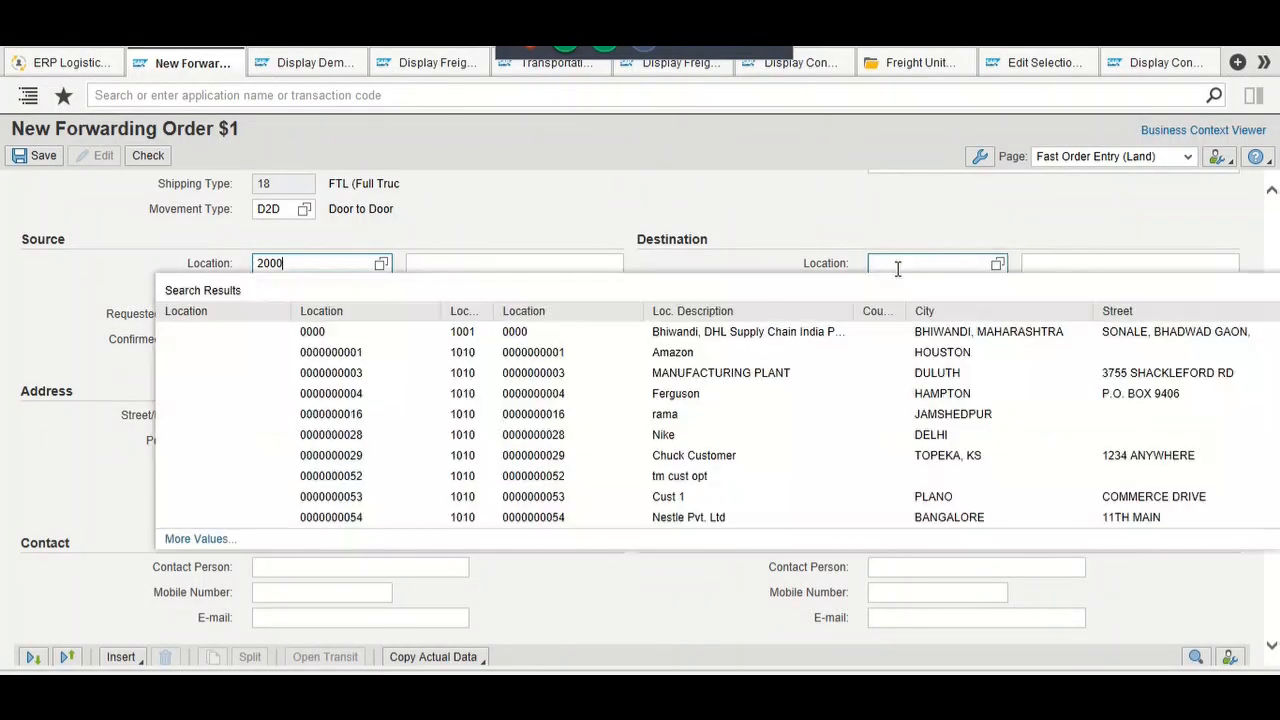
text(91)
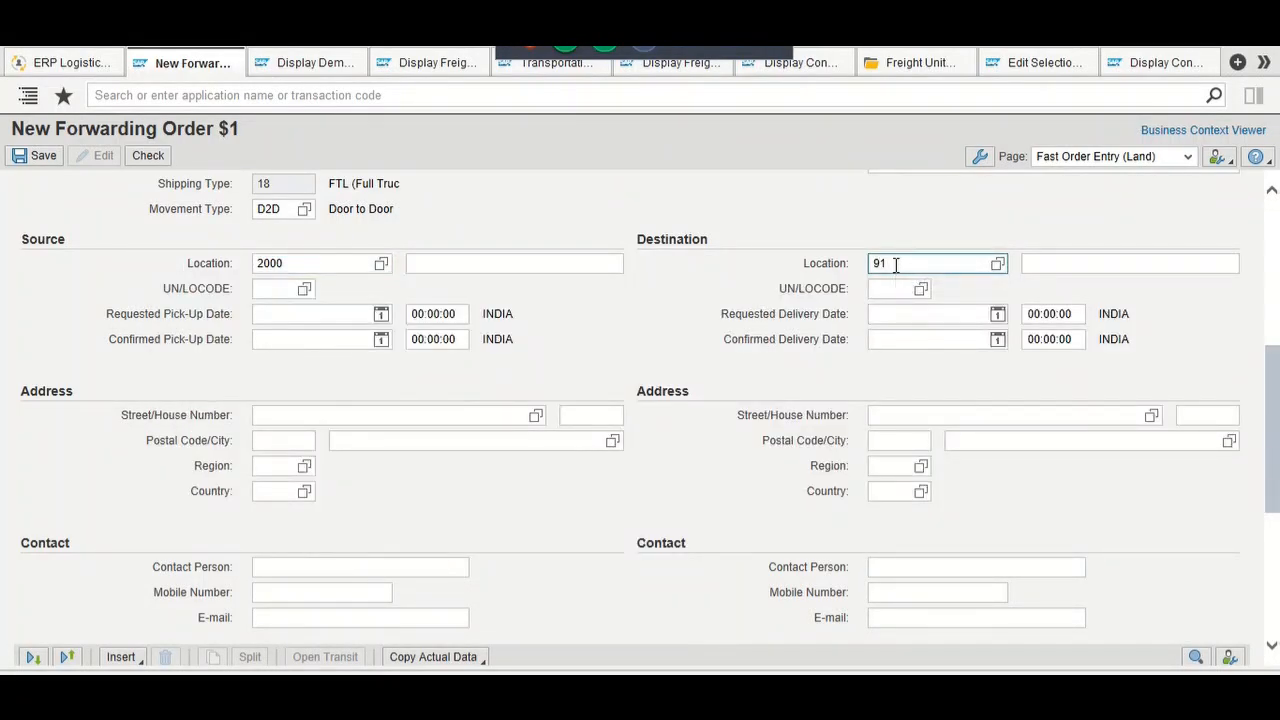
key(Return)
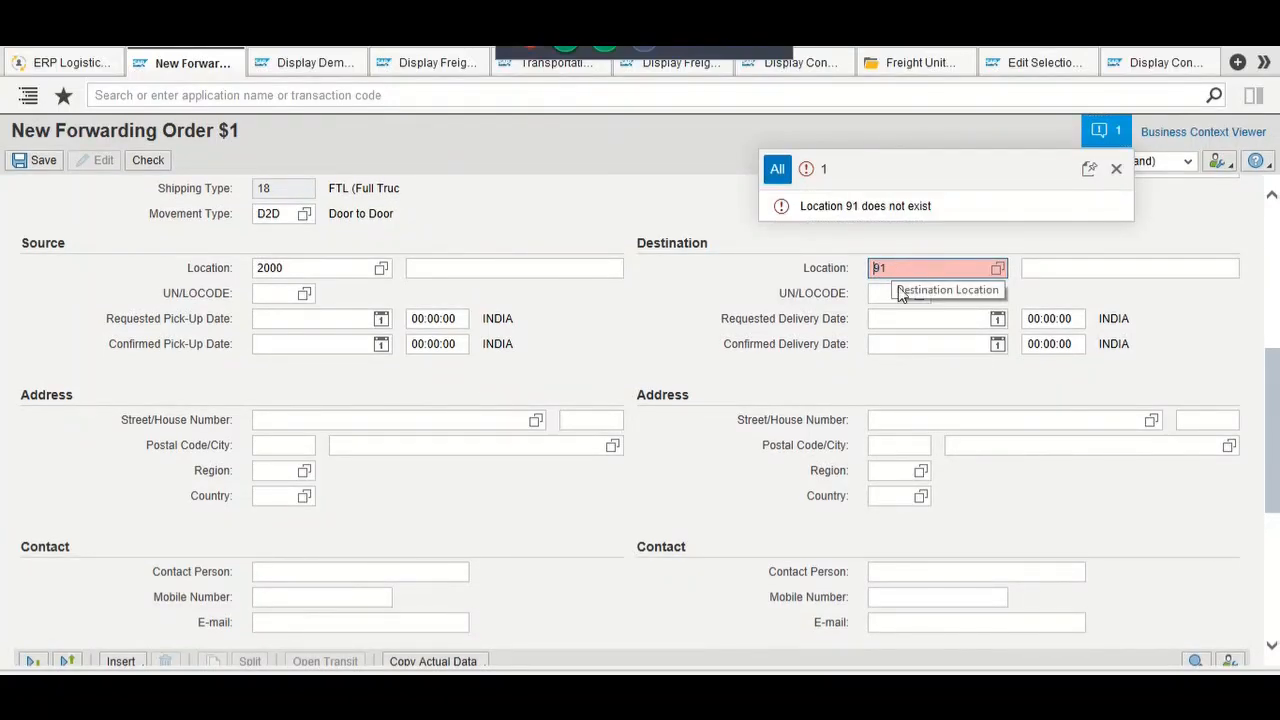
text(00000000)
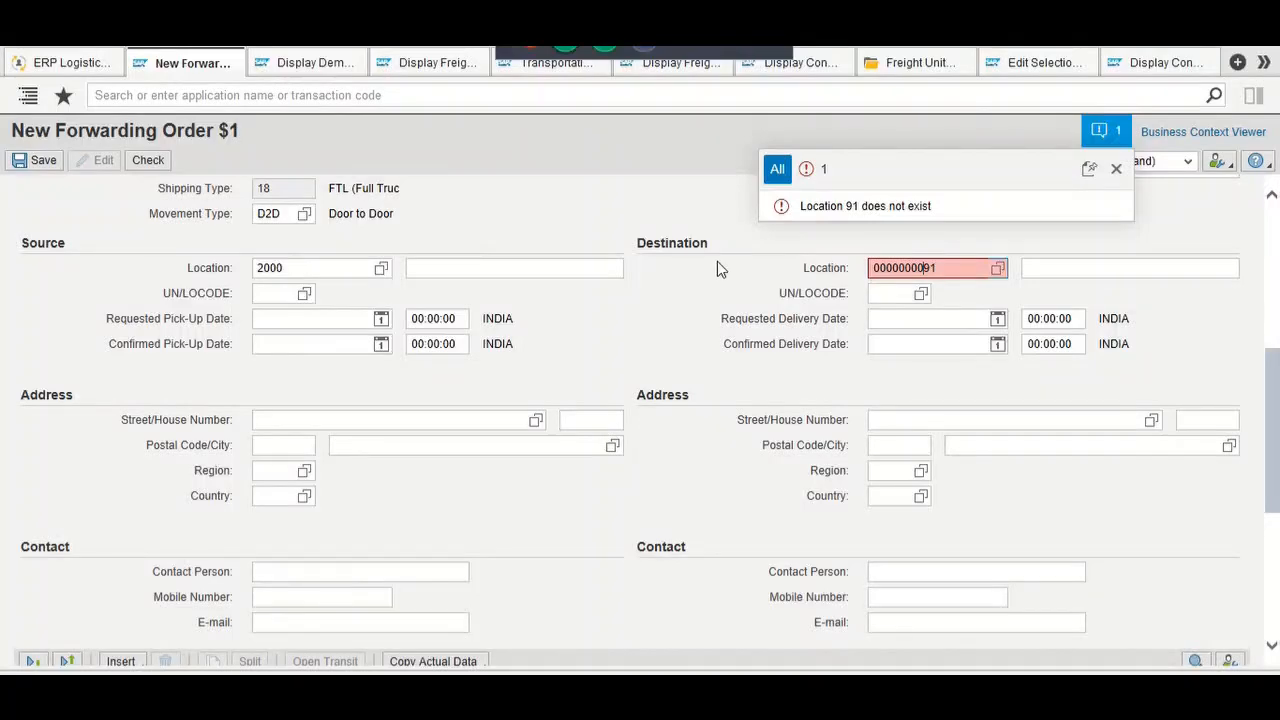
key(Return)
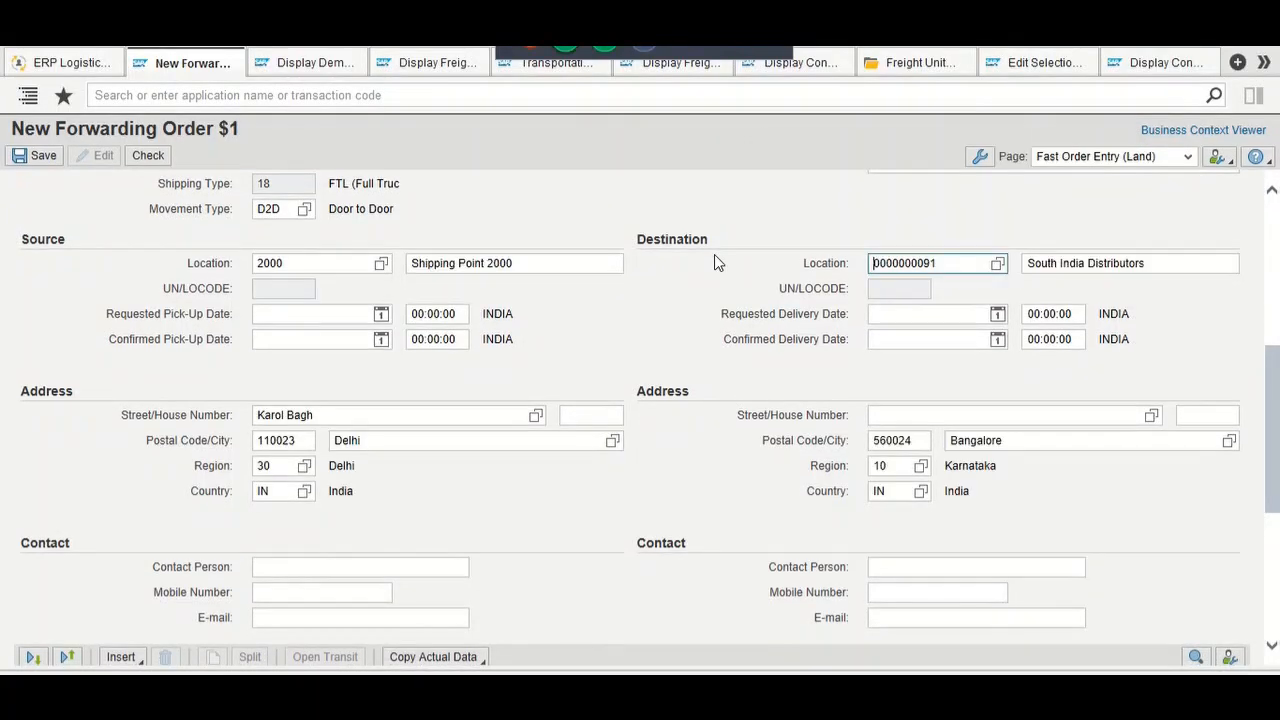
Step: Set requested pick-up 17.08.2019 at 12:00:00 and requested delivery 19.08.2019
click(381, 314)
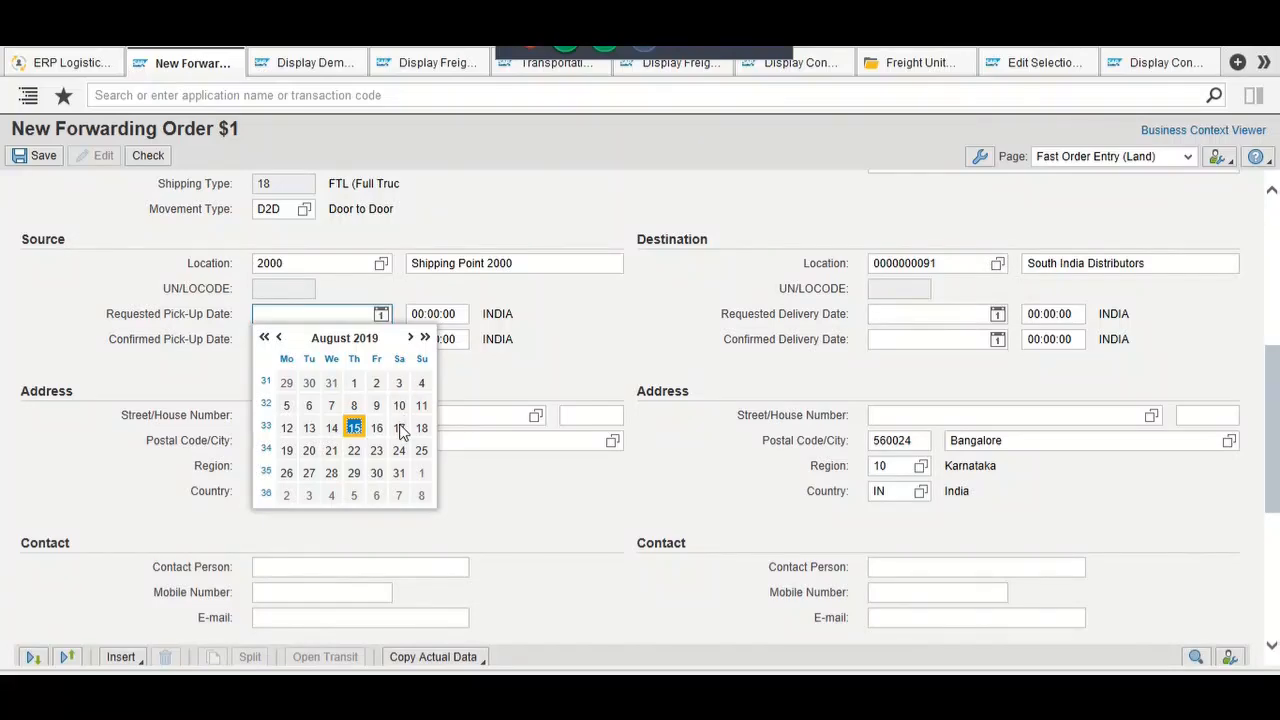
click(398, 430)
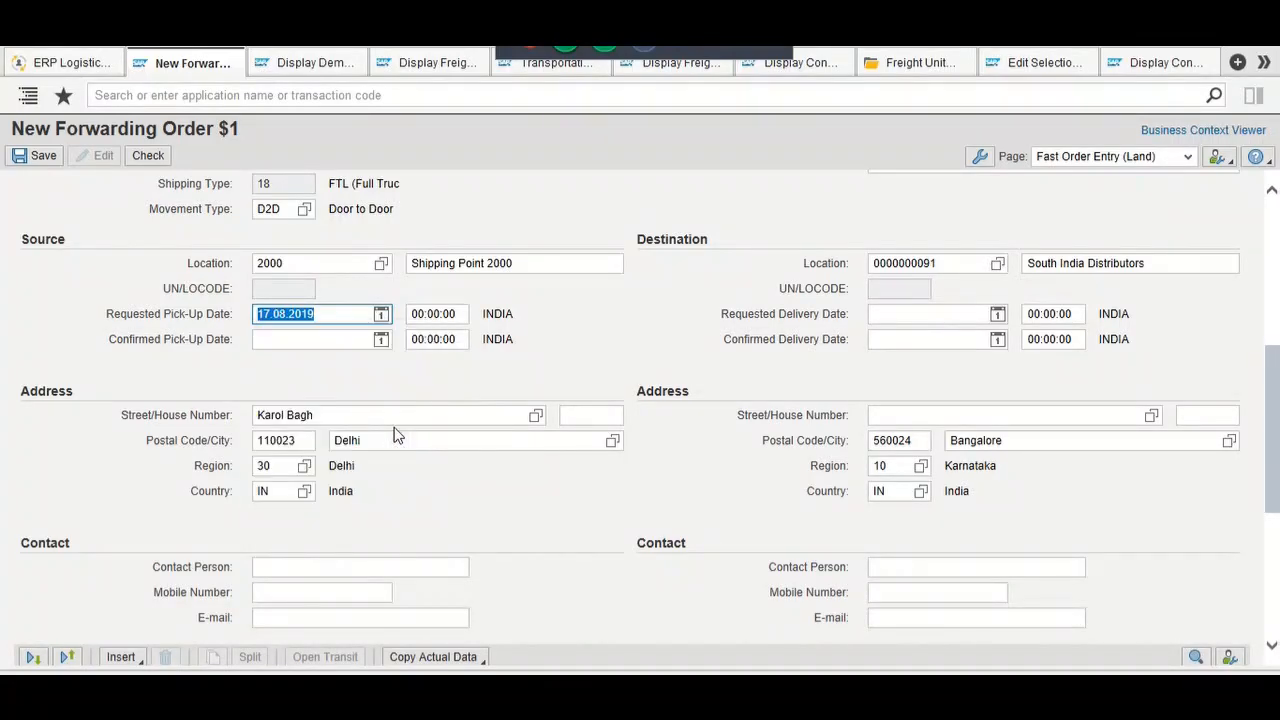
click(423, 315)
key(BackSpace)
key(BackSpace)
text(12)
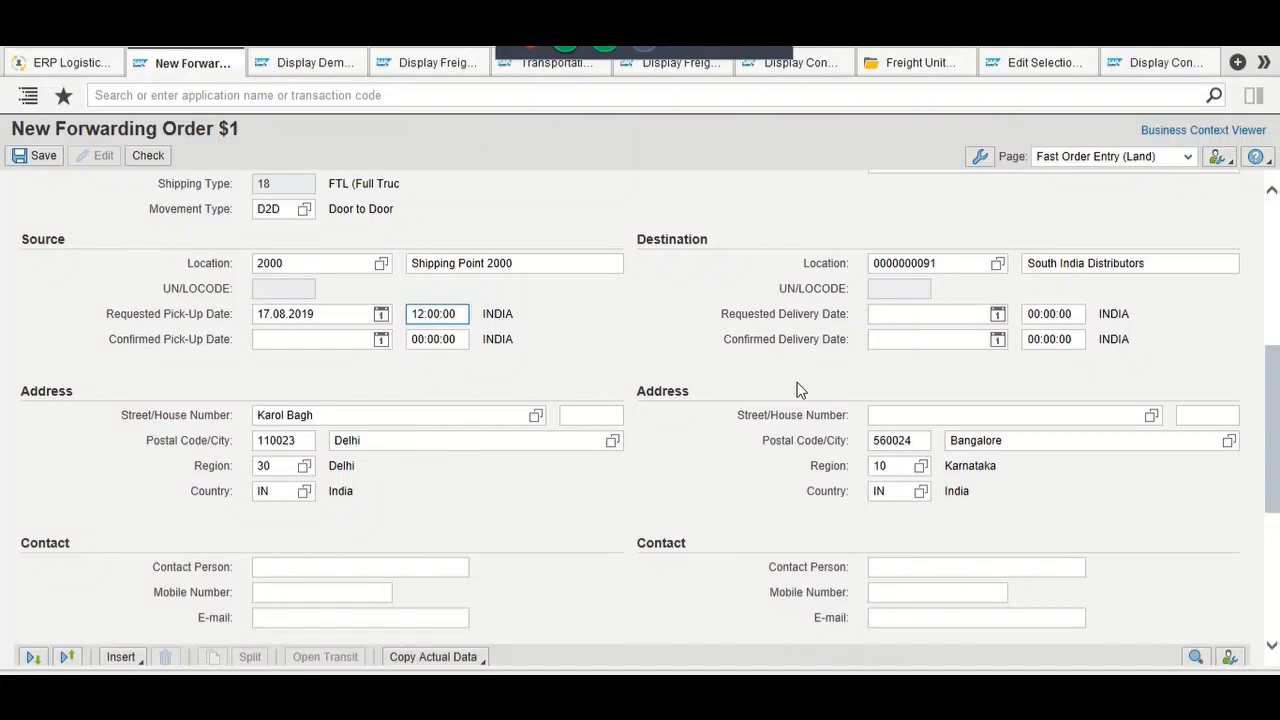
click(997, 314)
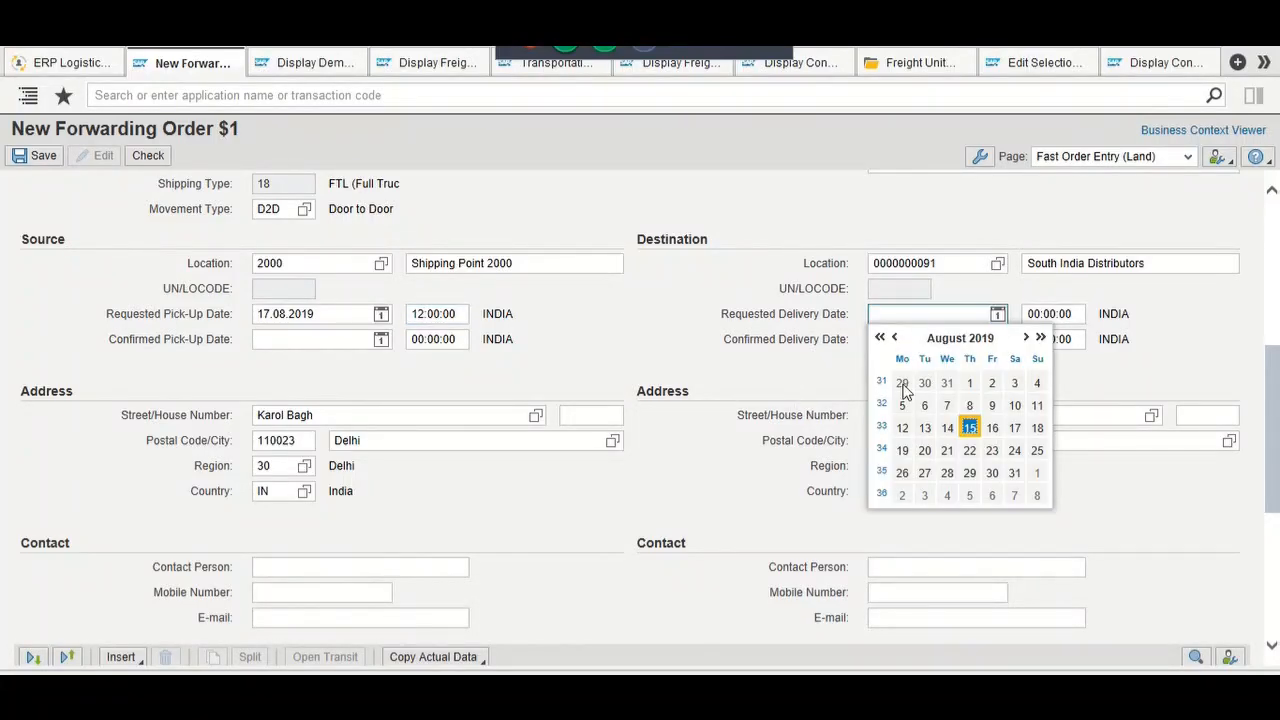
click(904, 451)
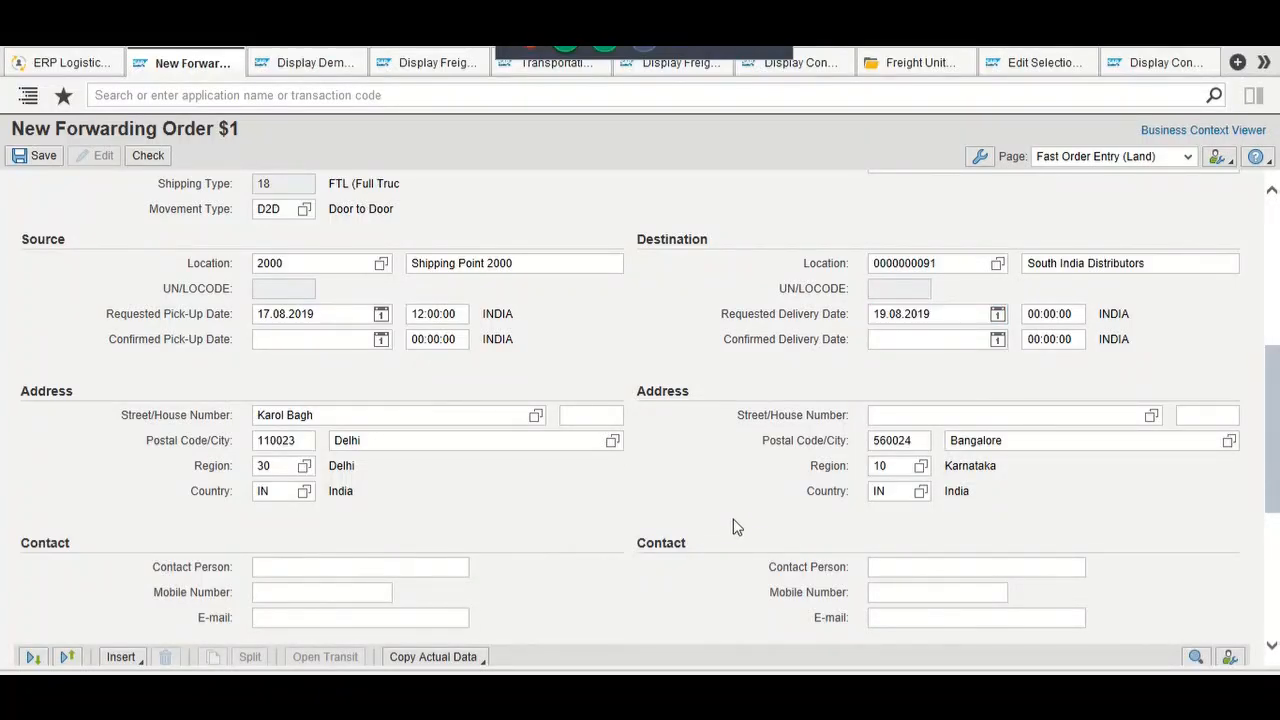
scroll(733, 525, down, 2)
Step: Insert a Product item 20 beneath the Truck item in the item table
scroll(733, 525, down, 5)
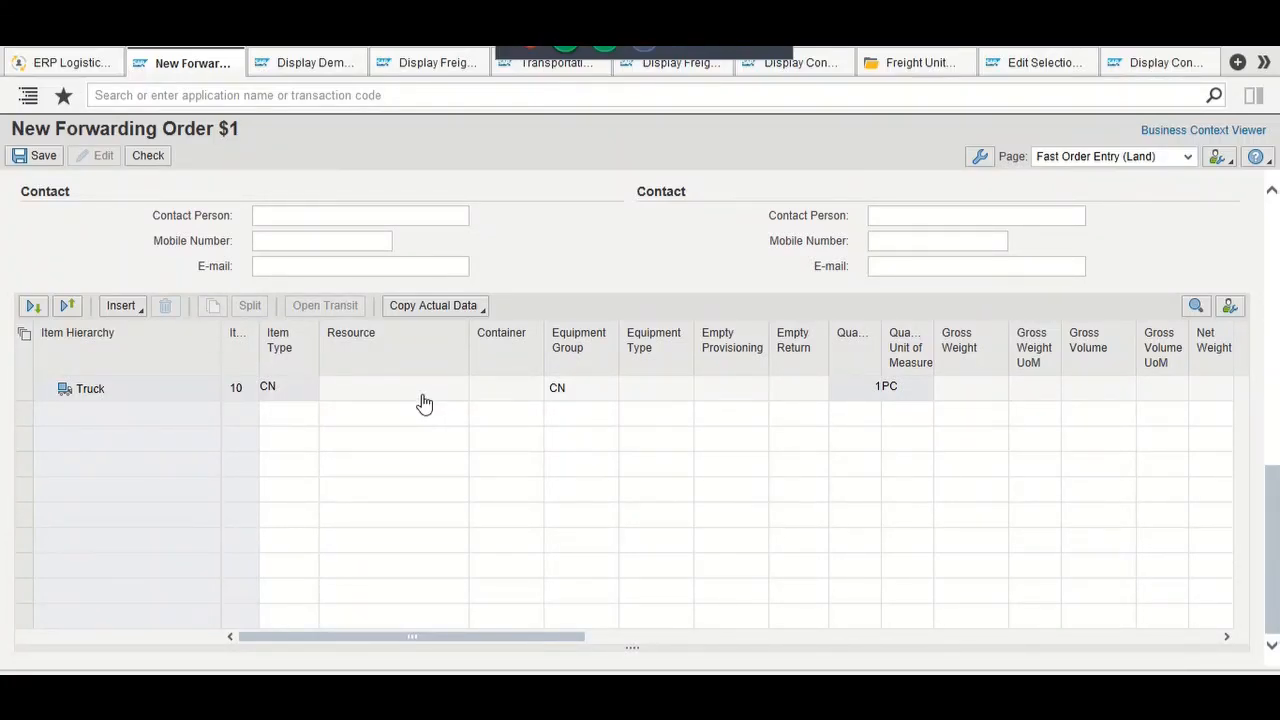
click(196, 396)
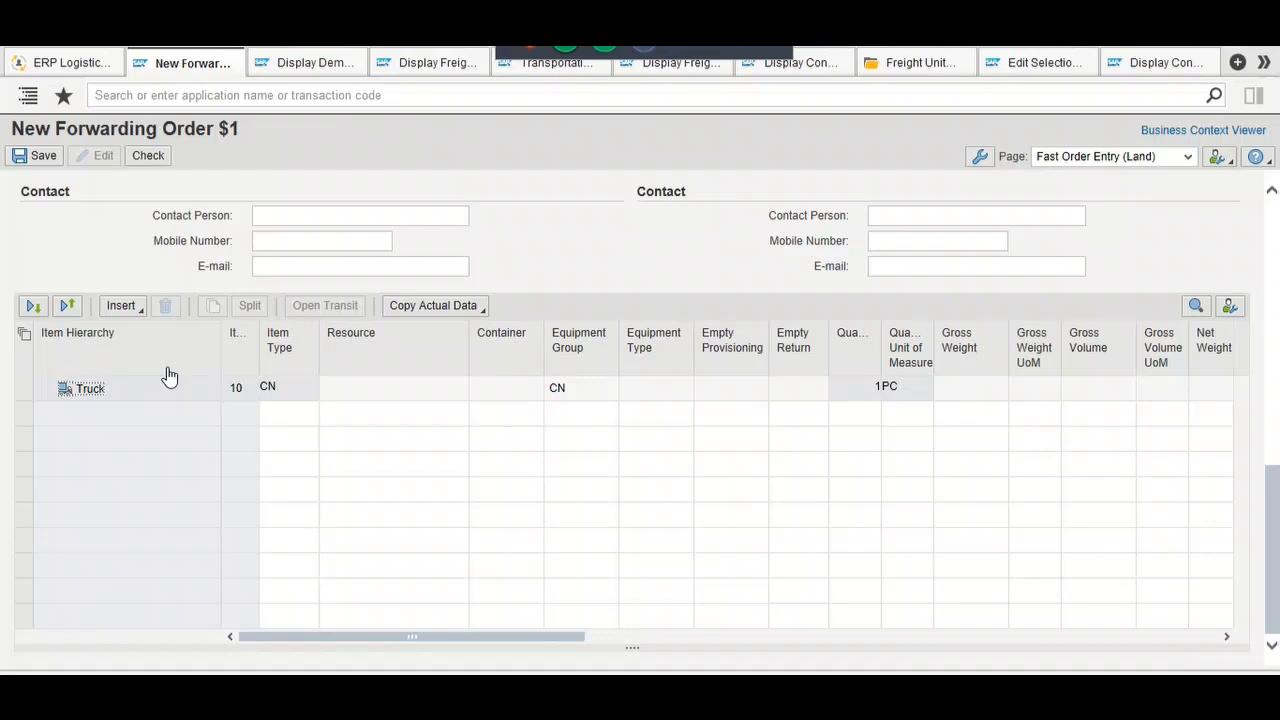
click(138, 318)
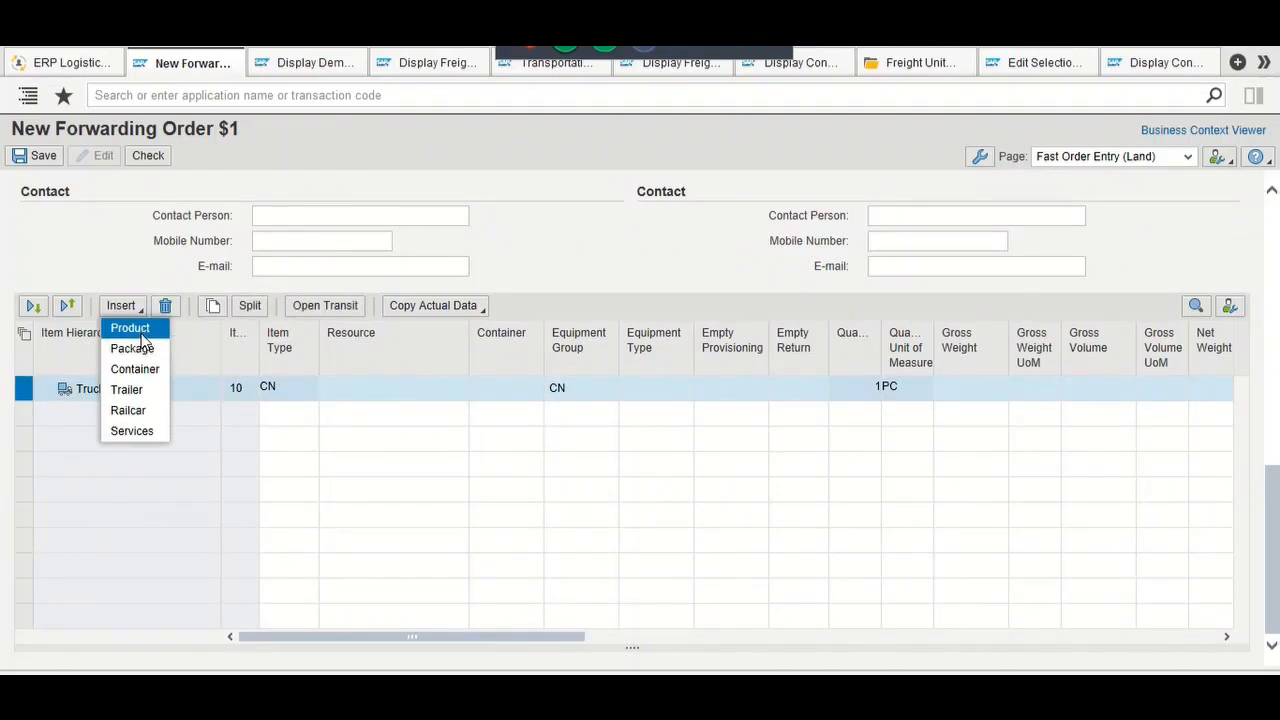
click(141, 331)
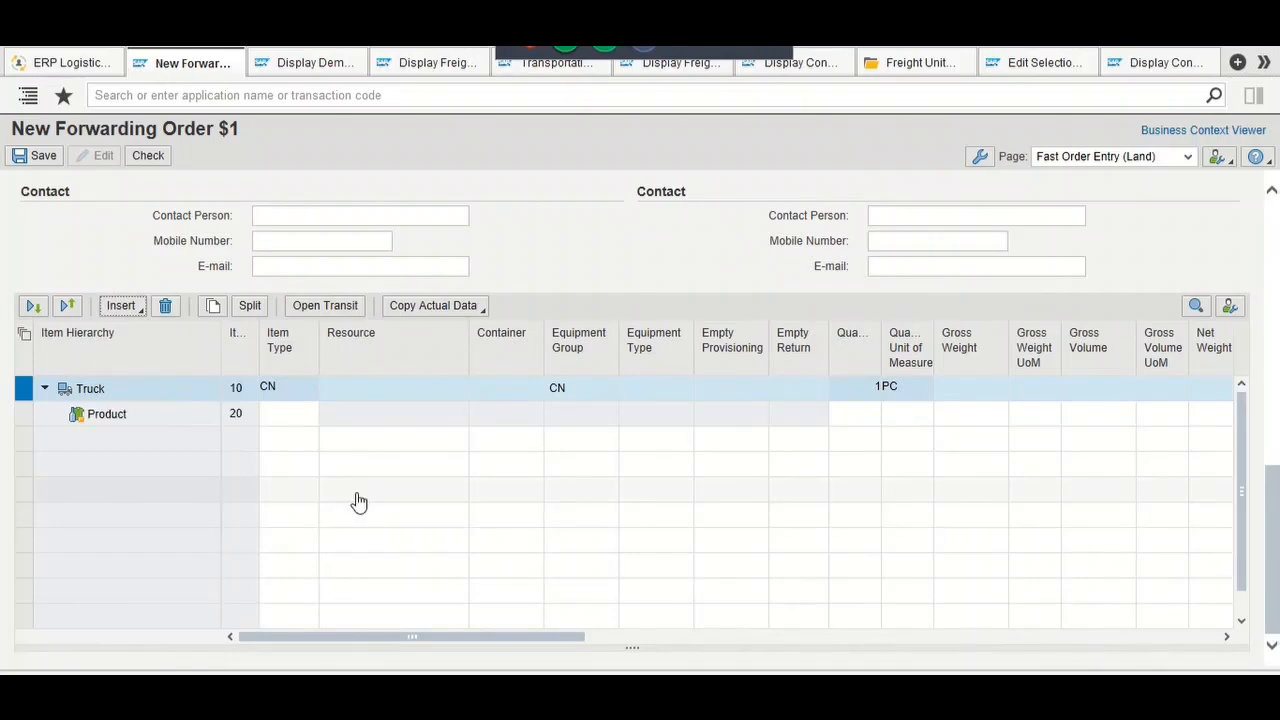
Step: Put the new Product item's Item Type cell into edit mode
click(287, 412)
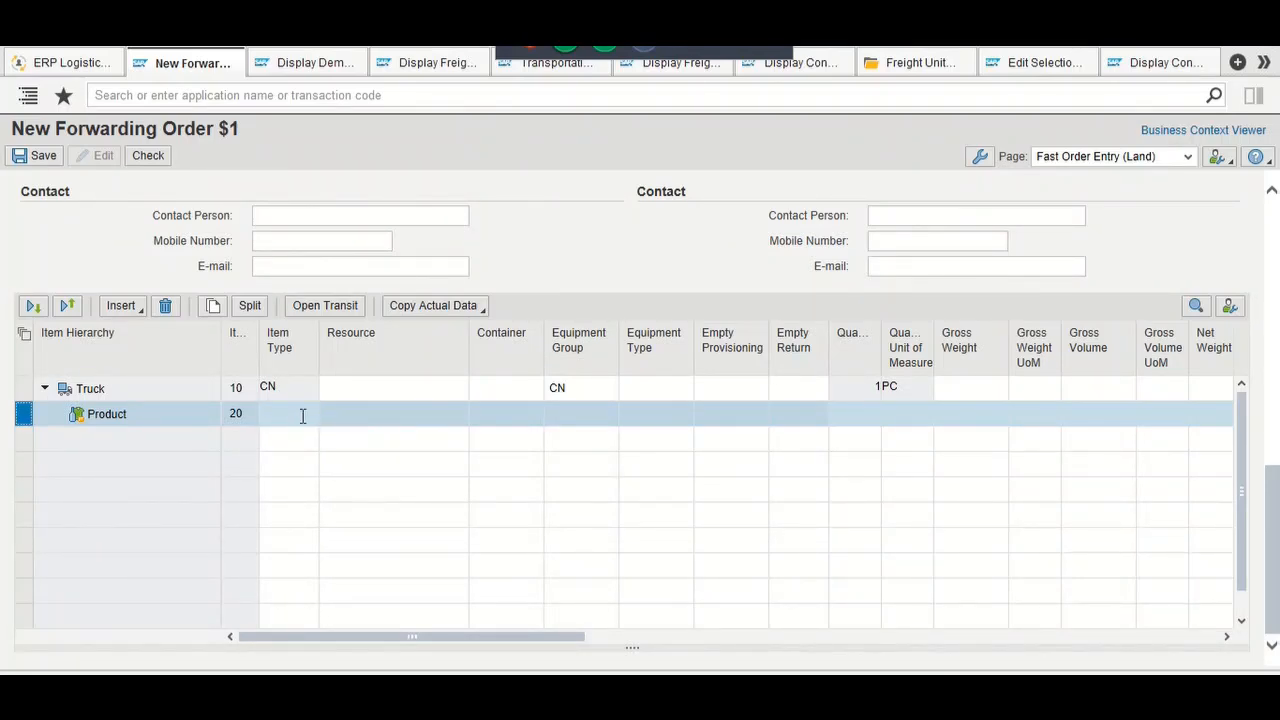
click(302, 415)
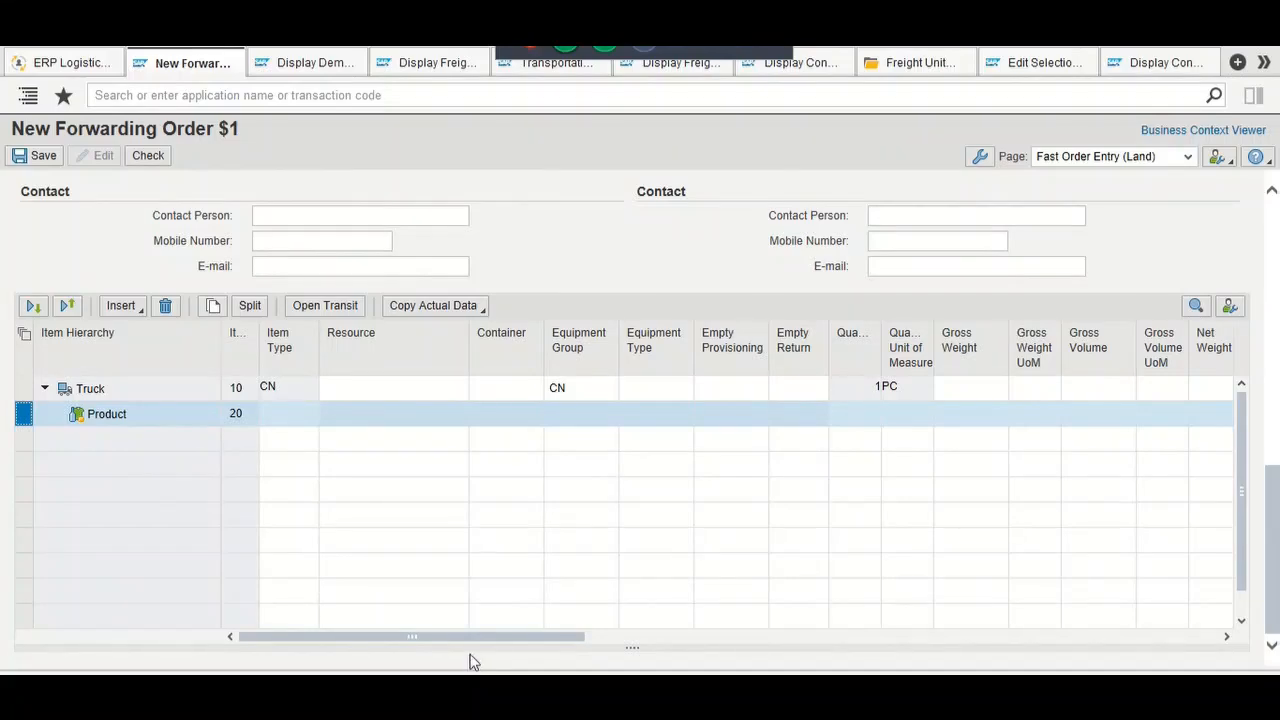
drag(505, 630, 224, 628)
click(297, 414)
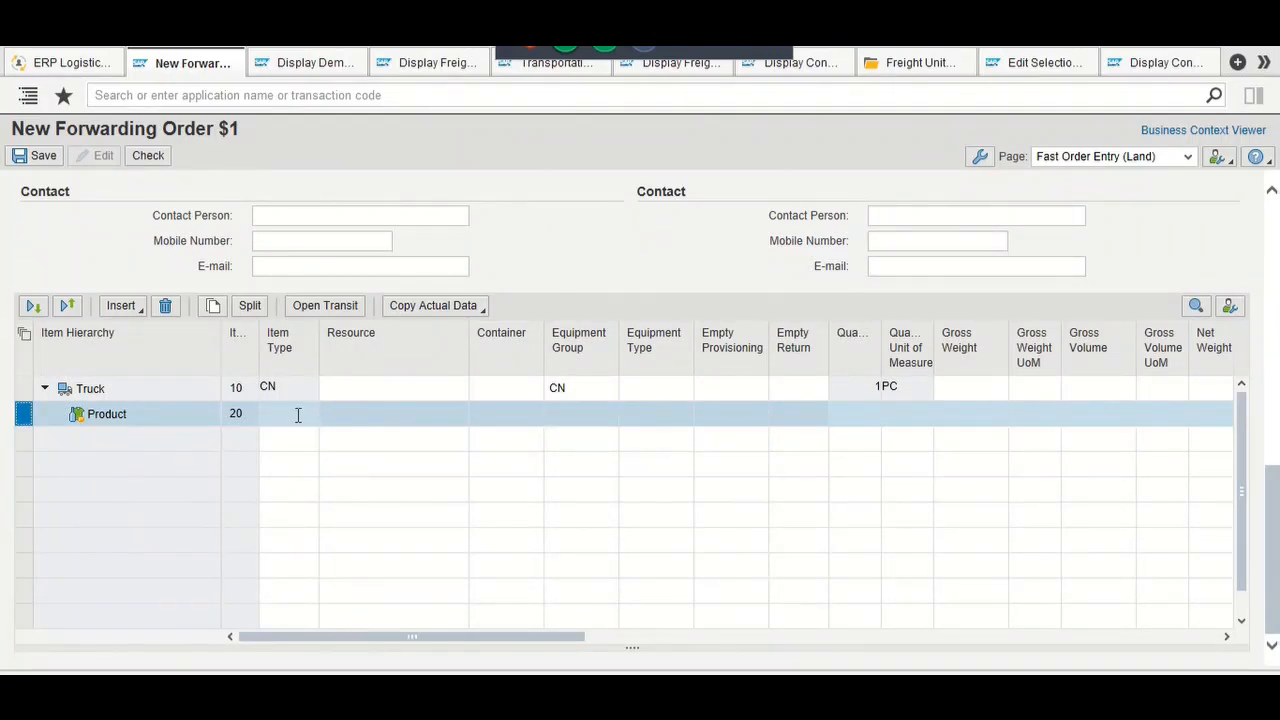
Step: Set Product item 20's item type to PRD from the F4 list and dismiss the invalidity error
click(298, 415)
key(F4)
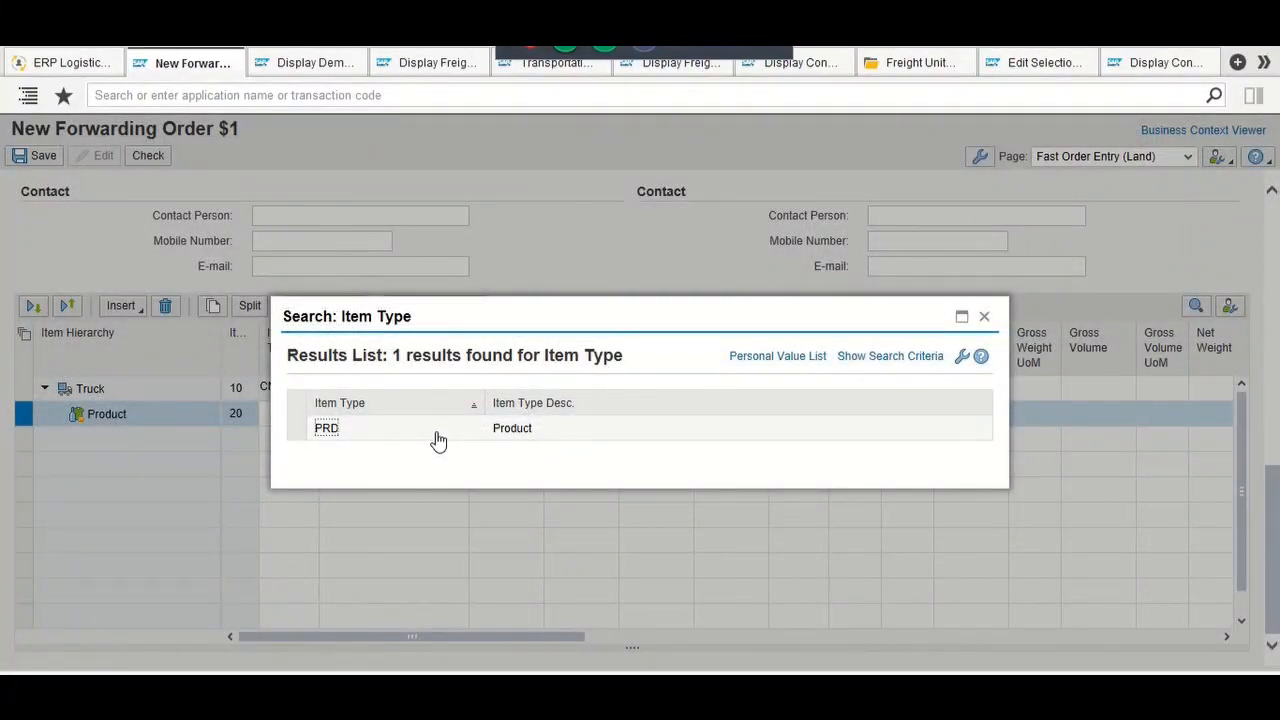
click(438, 440)
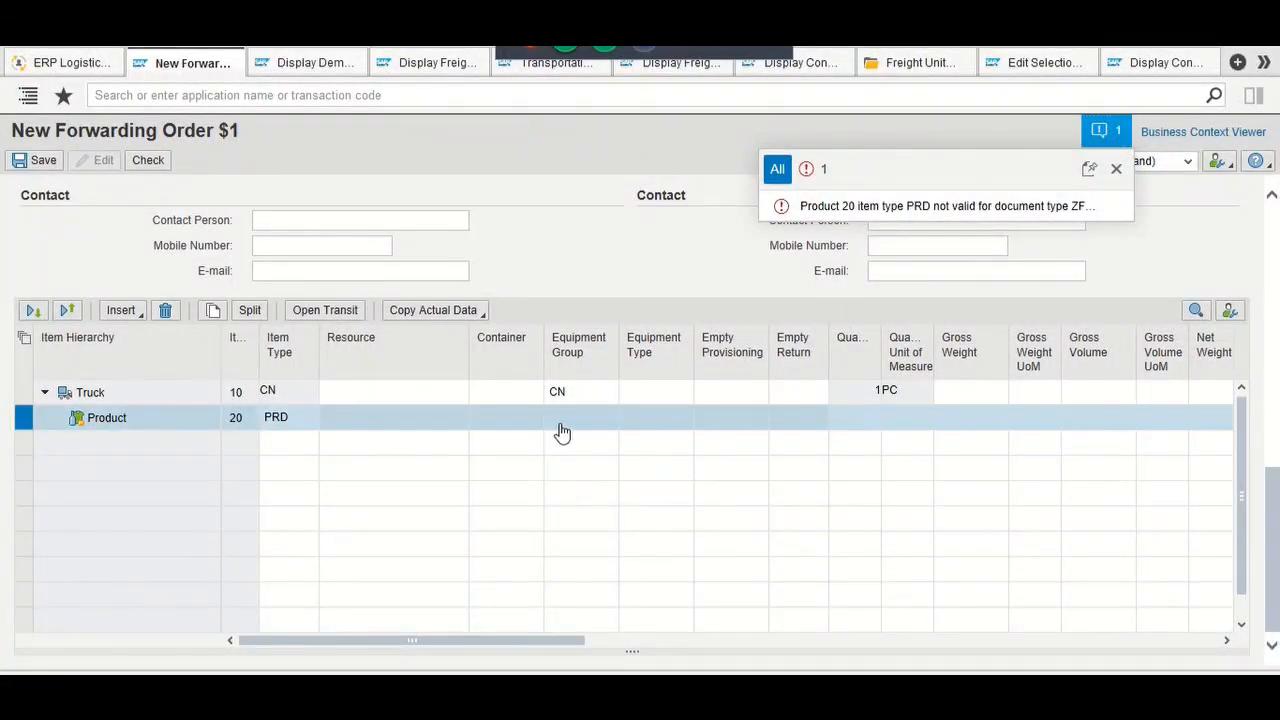
click(763, 413)
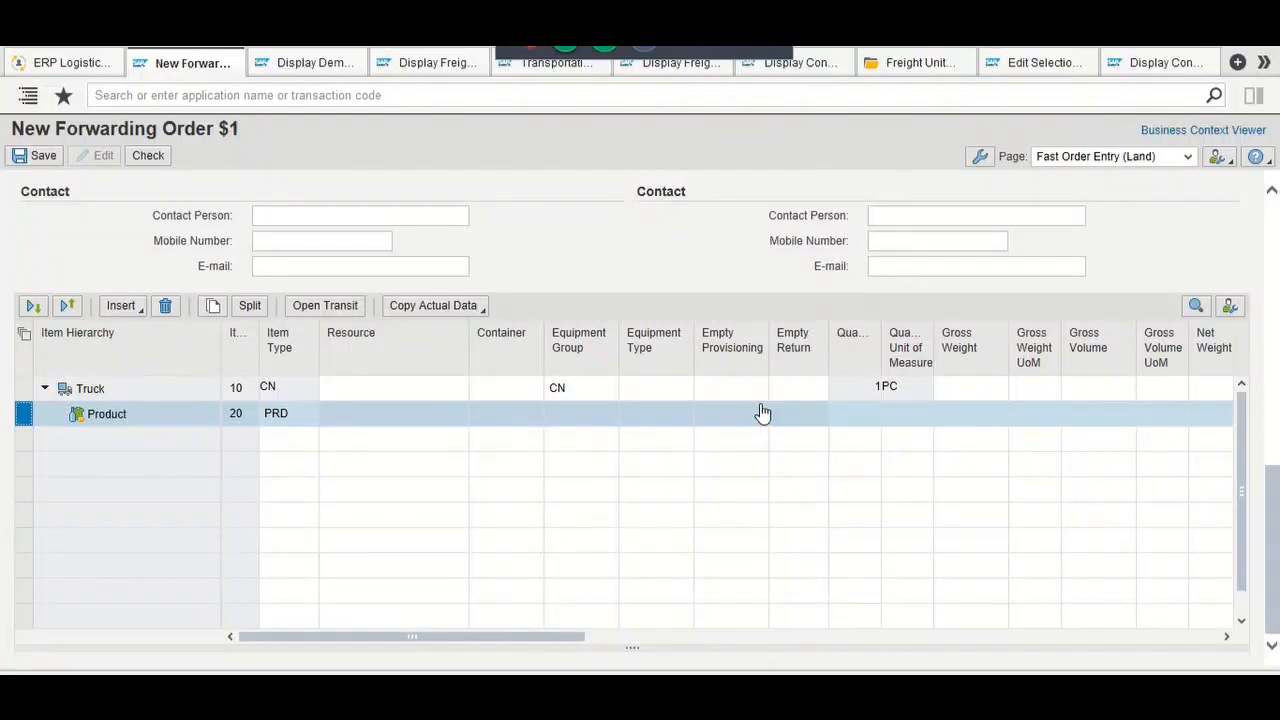
click(866, 414)
click(866, 414)
Step: Step through the Product row's weight, dimension and temperature fields to the empty row below
key(Tab)
key(Tab)
key(Tab)
key(Tab)
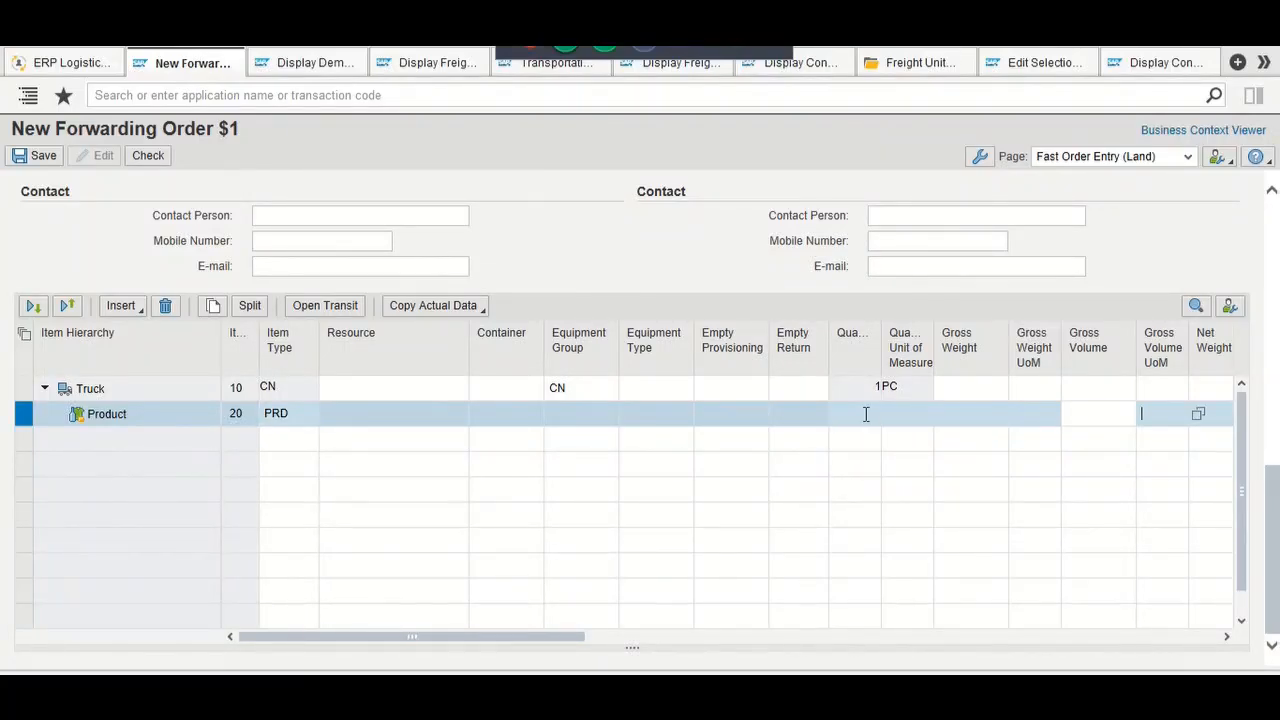
key(Tab)
key(Tab)
key(Tab)
key(Tab)
key(Tab)
key(Tab)
key(Tab)
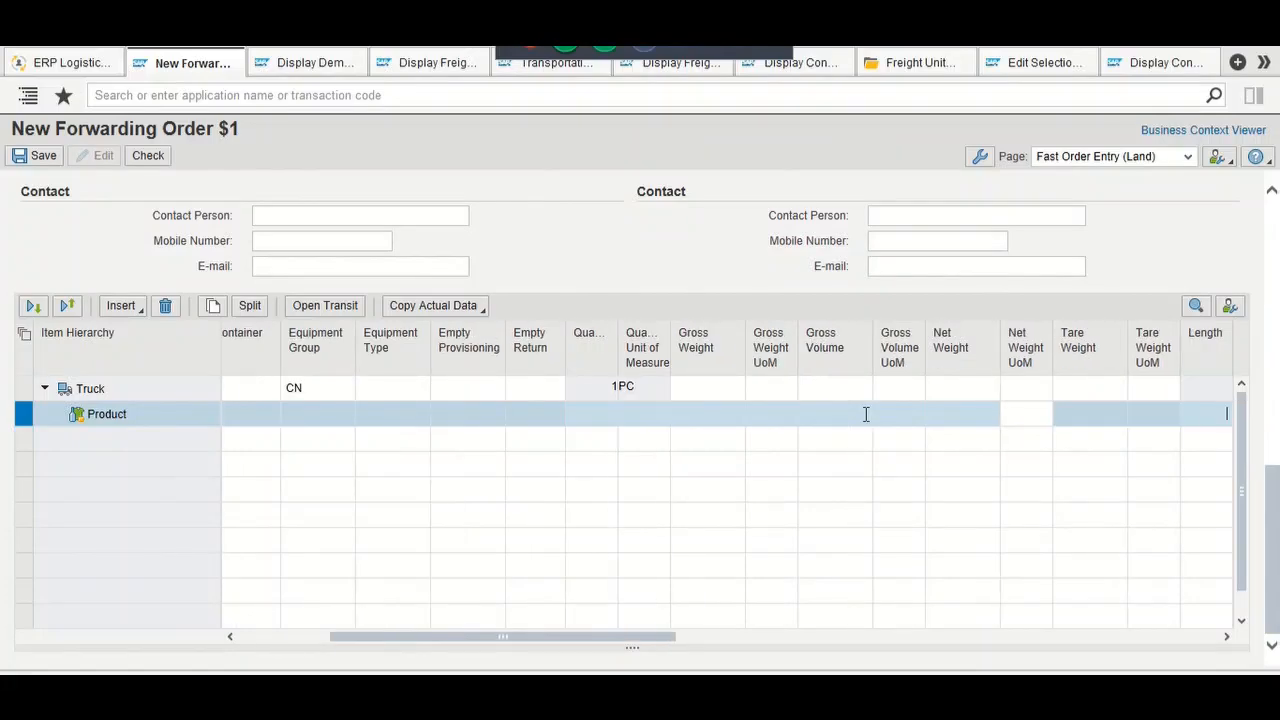
key(Tab)
key(Tab)
key(Tab)
key(Tab)
key(Tab)
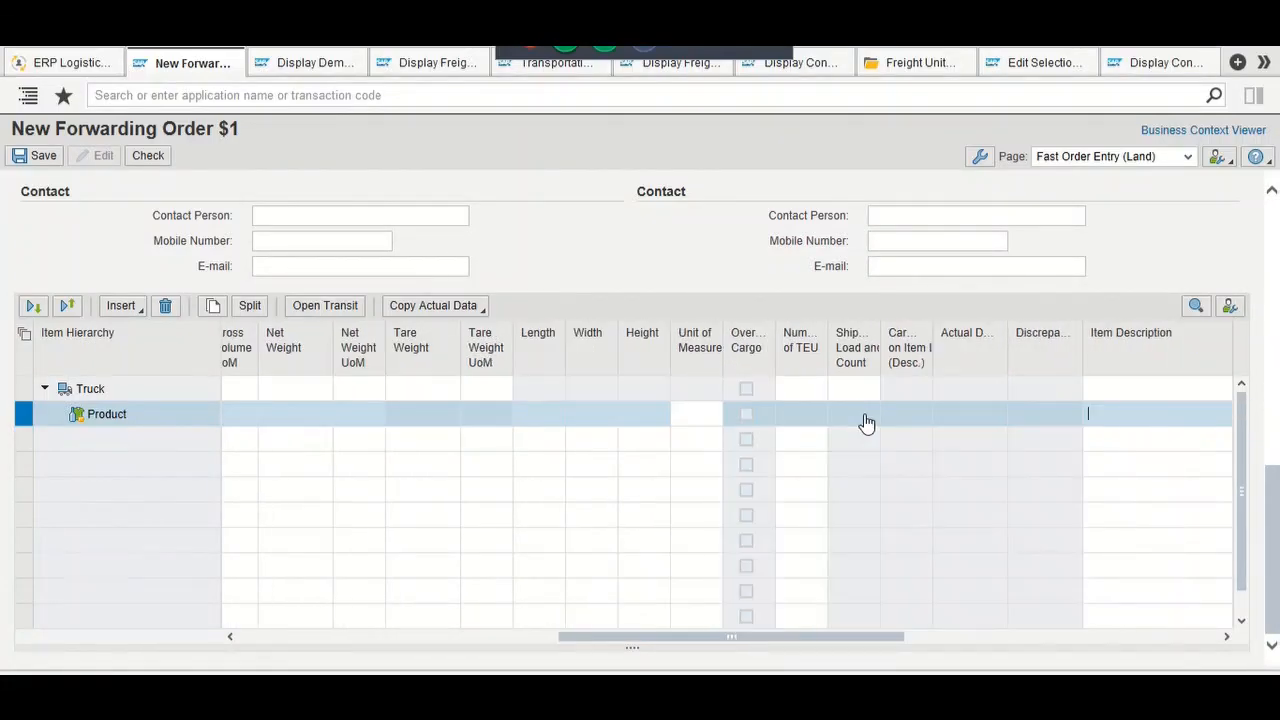
key(Tab)
key(Tab)
key(Tab)
key(Tab)
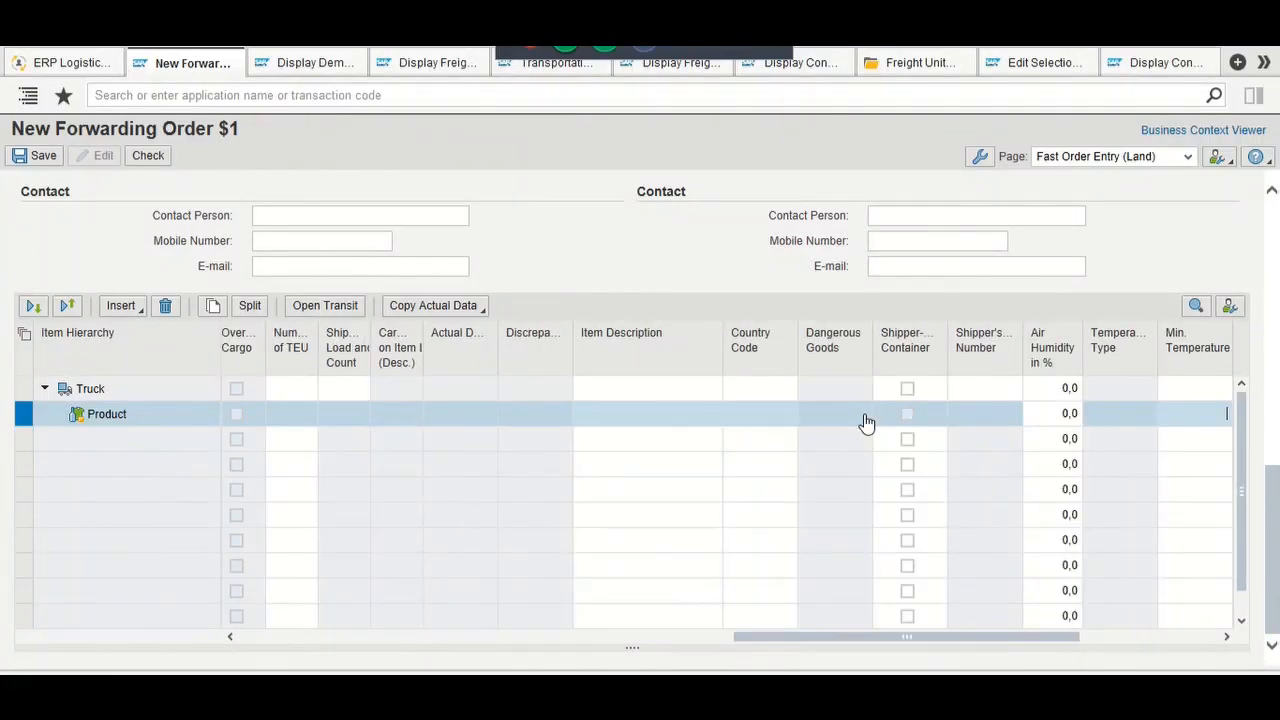
key(Tab)
key(Tab)
key(Tab)
key(Tab)
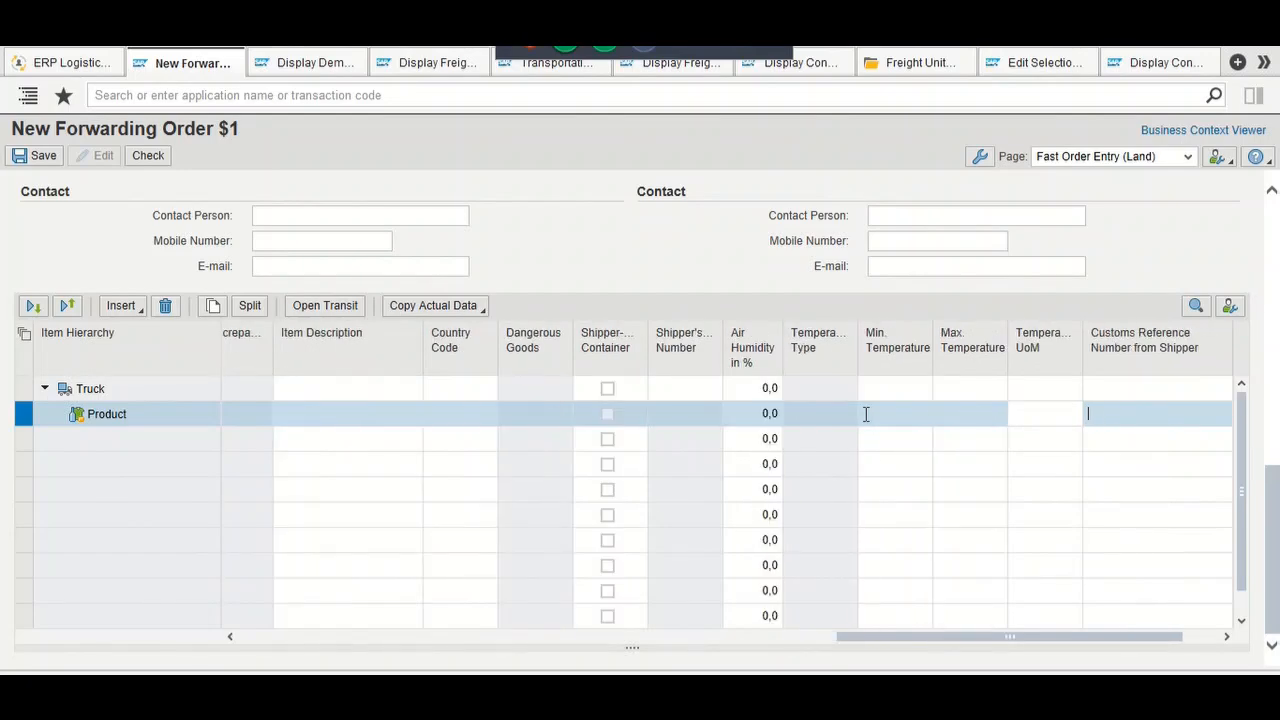
key(Tab)
key(Tab)
key(Tab)
key(Tab)
key(Tab)
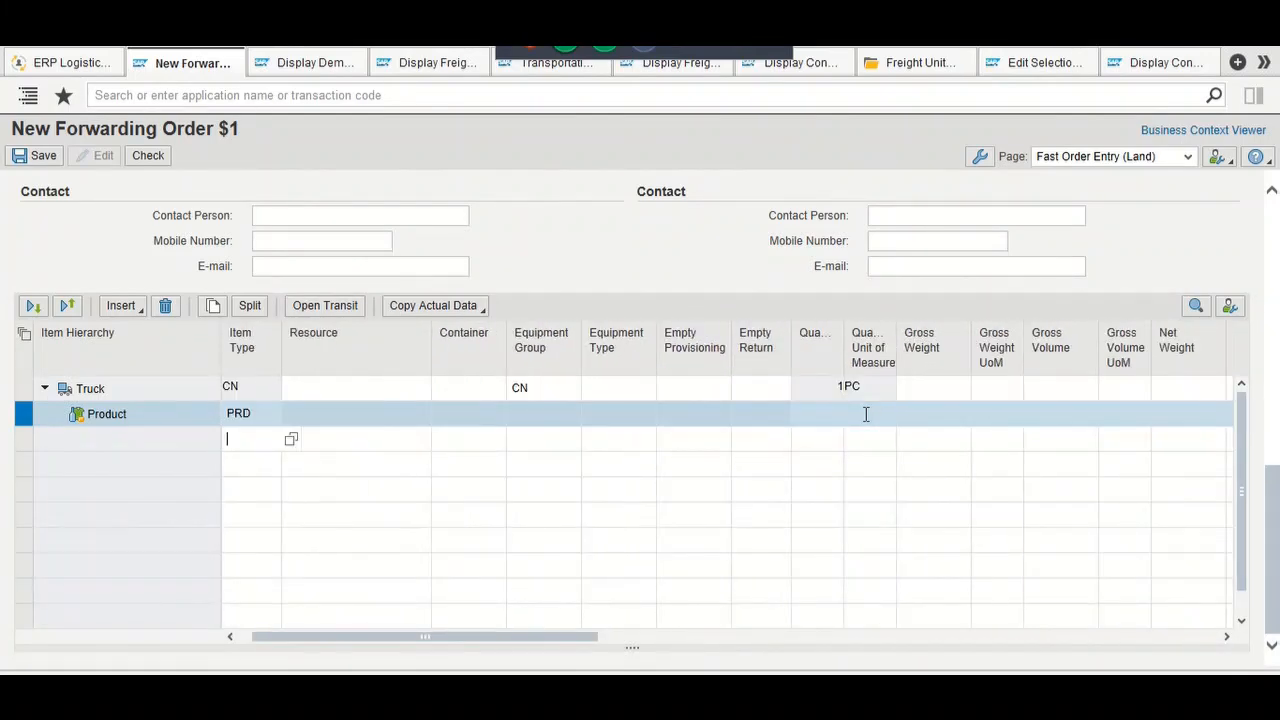
key(Tab)
key(Tab)
key(Tab)
key(Tab)
key(Tab)
key(Tab)
key(Tab)
key(Tab)
key(Tab)
key(Tab)
key(Tab)
key(Tab)
key(Tab)
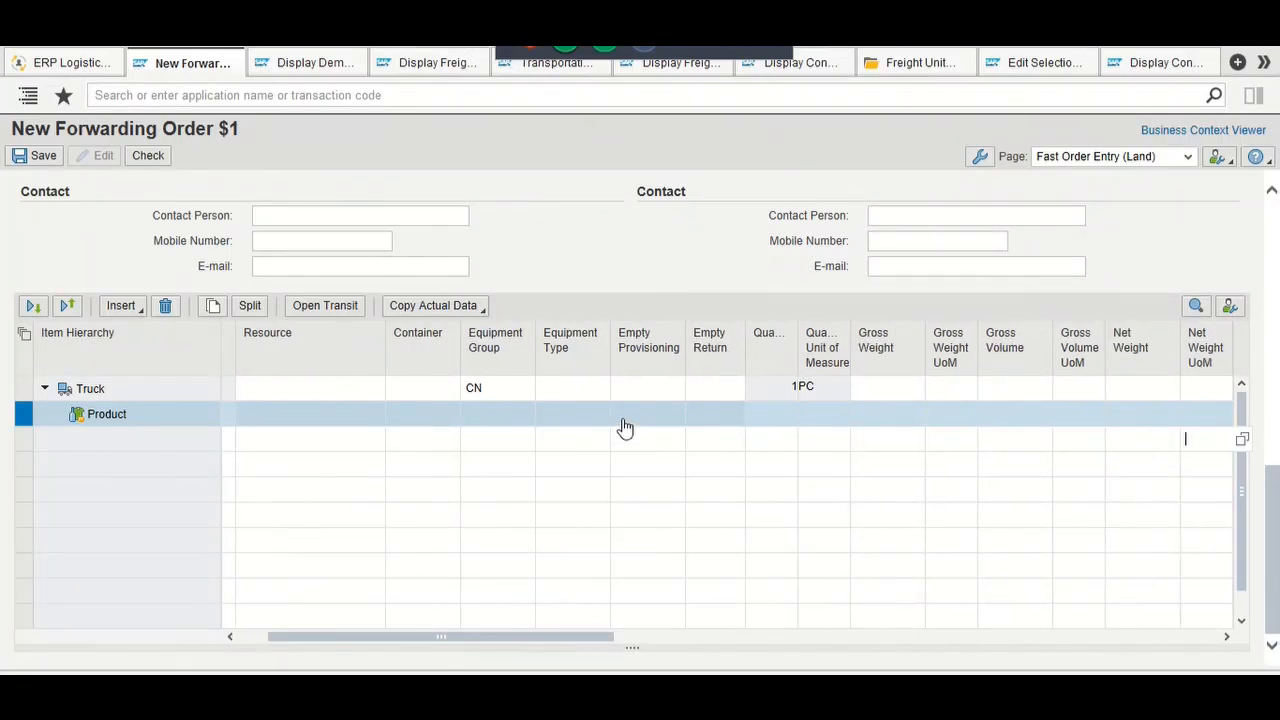
Step: Enter a gross weight of 200 KG for the Product item
key(Tab)
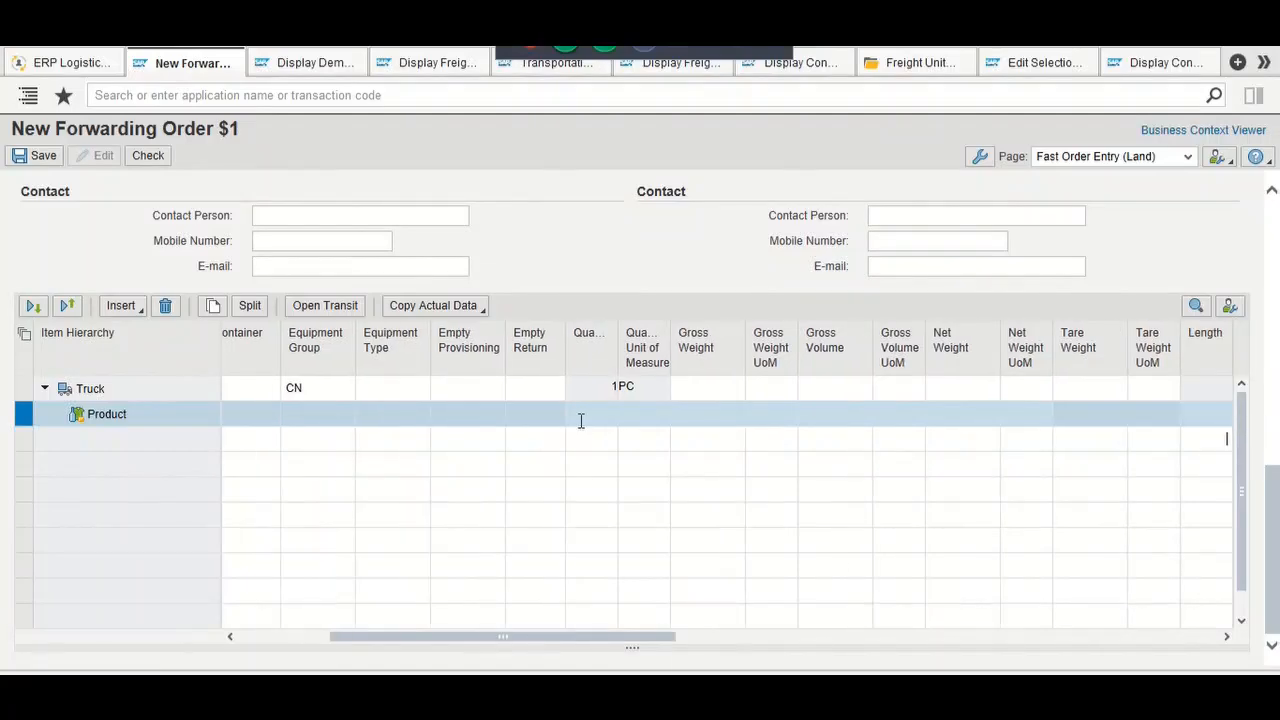
click(581, 421)
key(Tab)
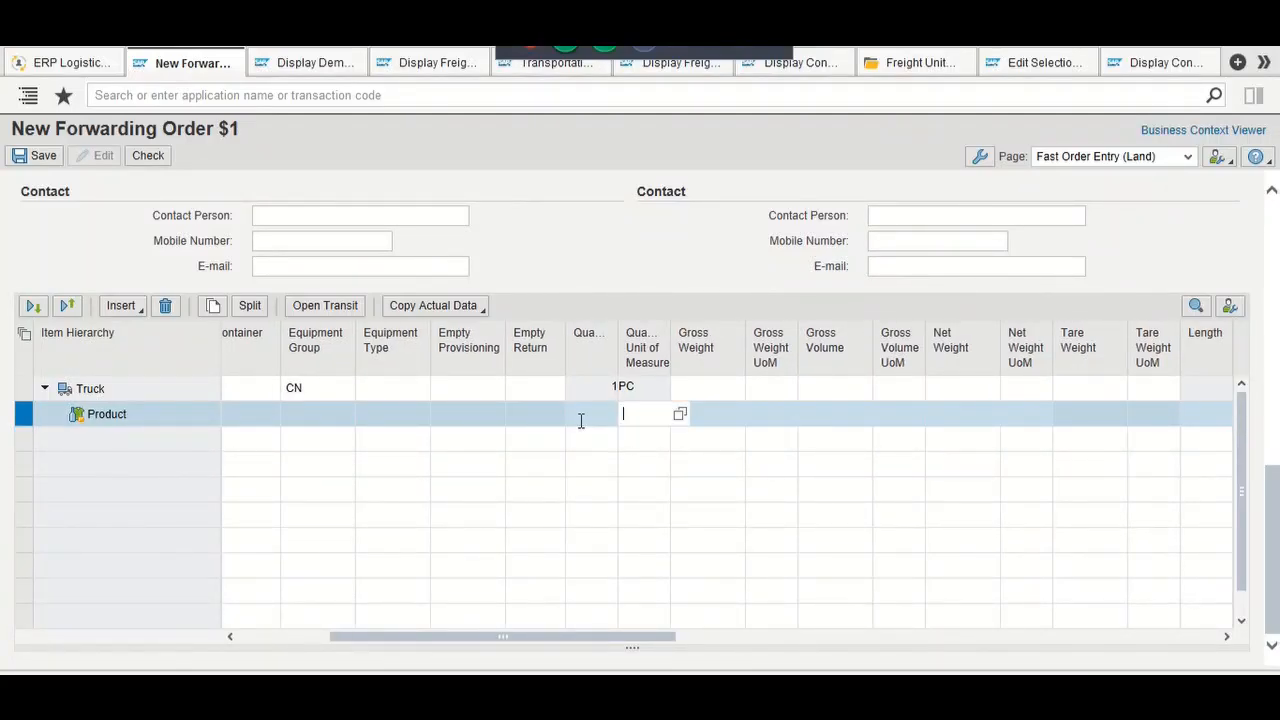
key(Tab)
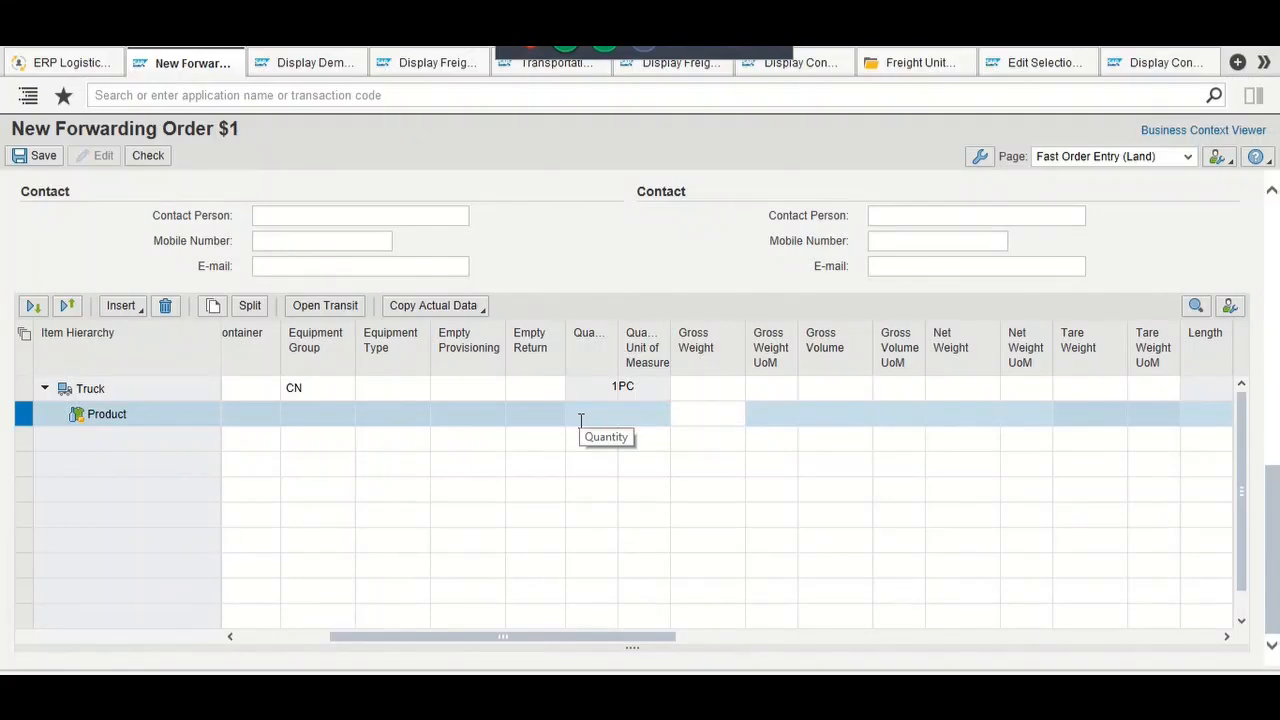
text(200)
key(Tab)
text(KG)
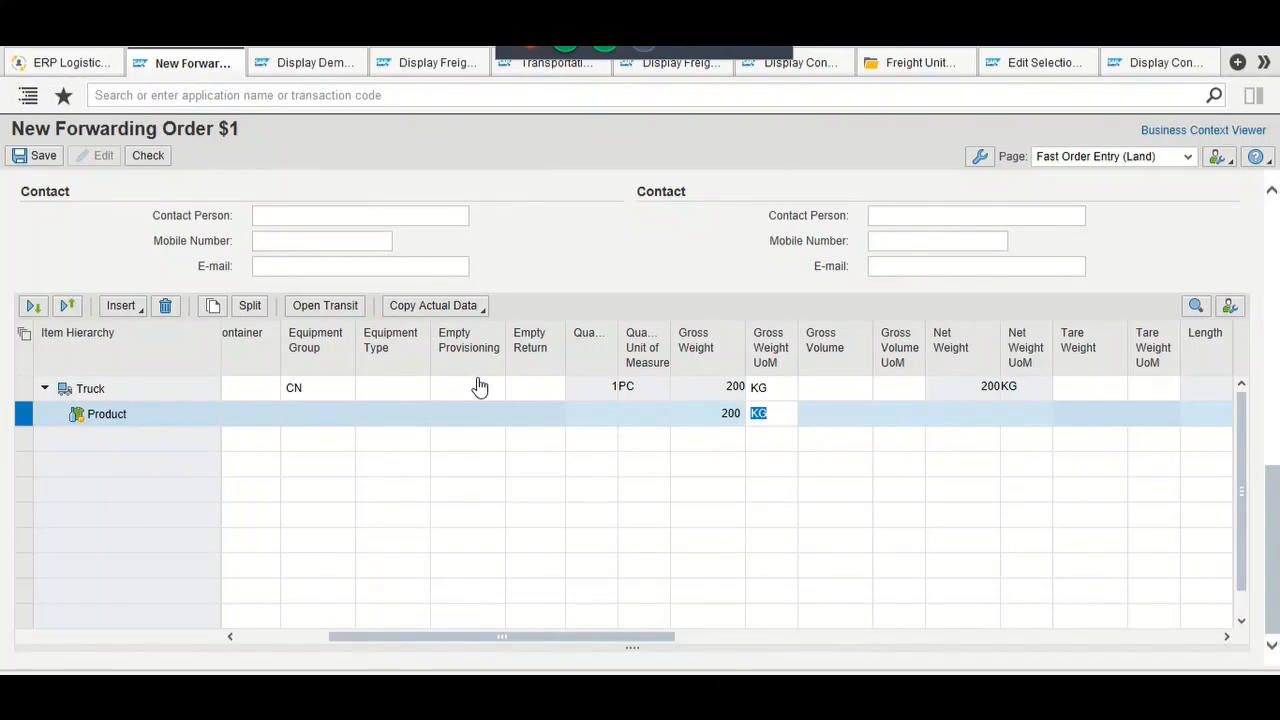
Step: Attempt to save the order, then close the errors reporting PRD is invalid for ZFWO
scroll(553, 305, up, 10)
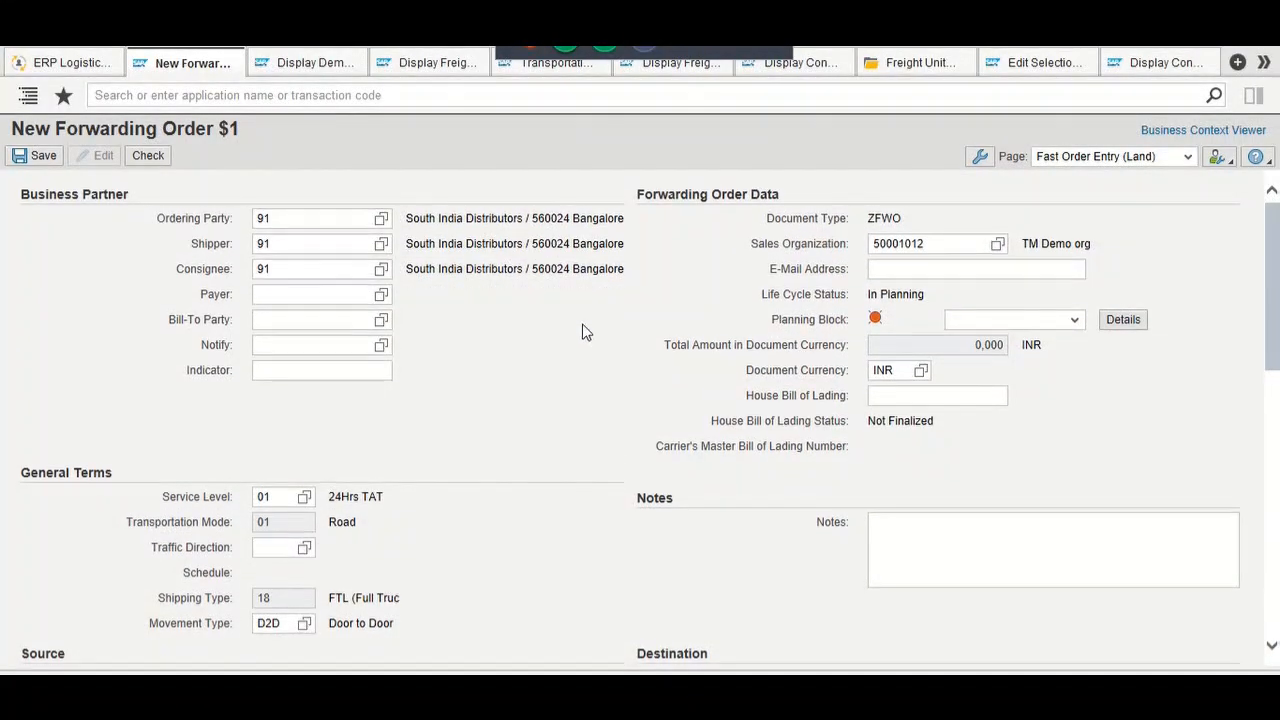
scroll(583, 328, down, 5)
scroll(583, 331, up, 5)
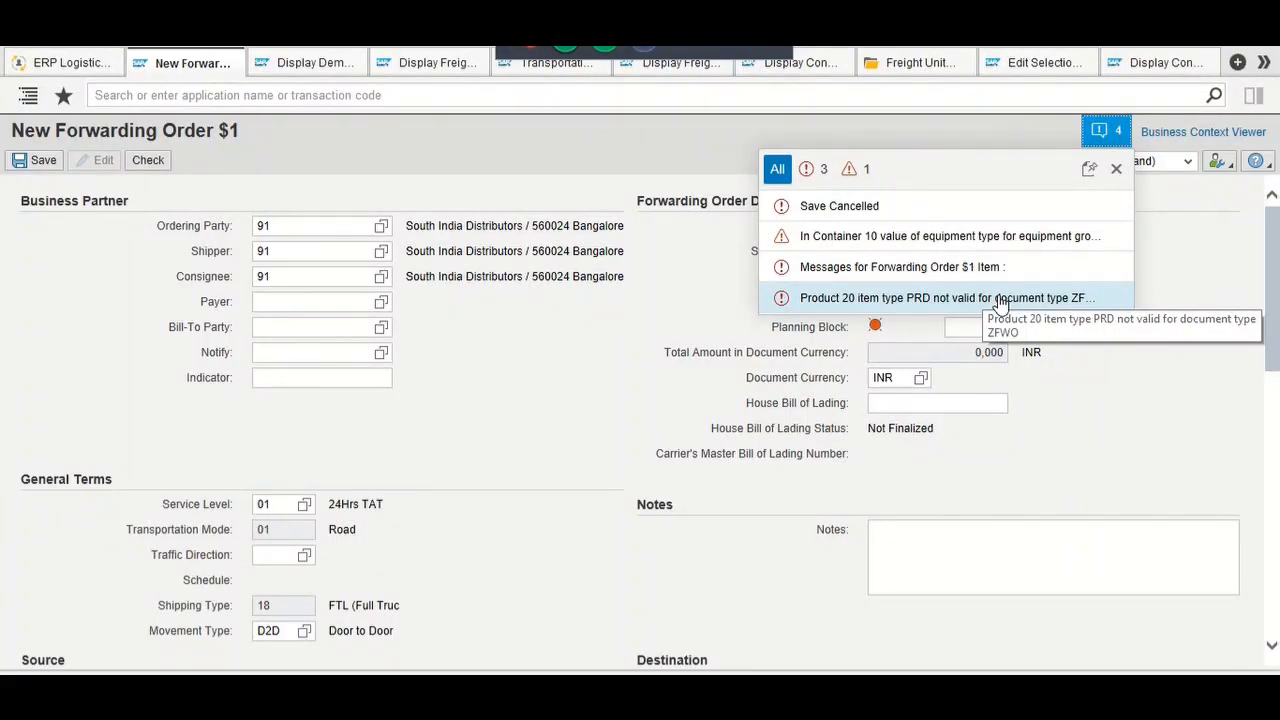
click(1114, 168)
scroll(727, 385, down, 5)
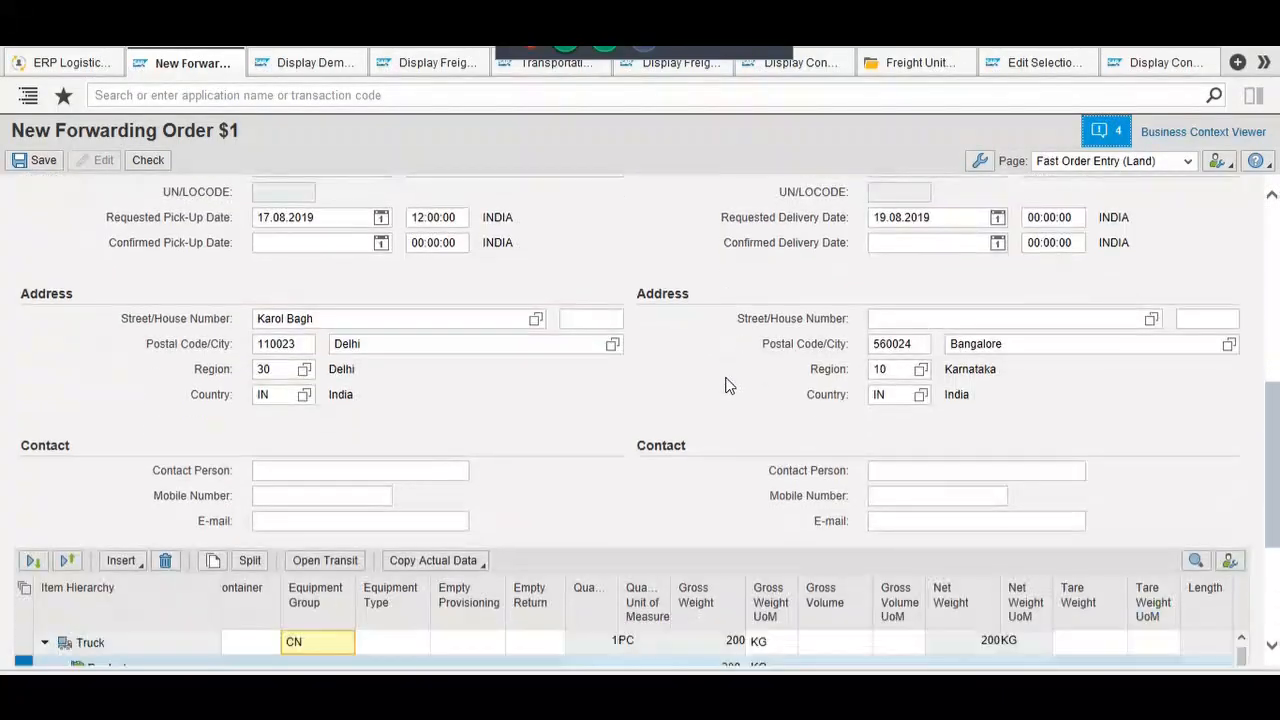
scroll(727, 385, down, 3)
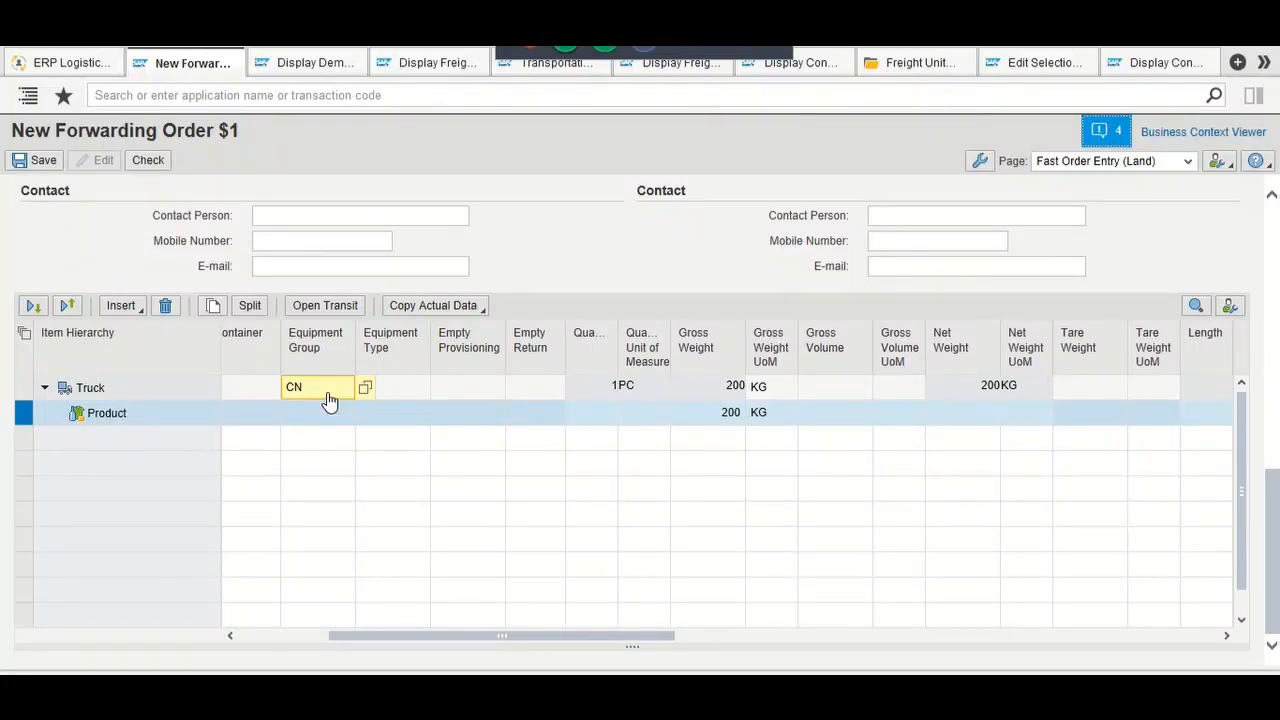
Step: Give the Truck item equipment group CN (Container) and equipment type 20G0 from the F4 lists
click(171, 399)
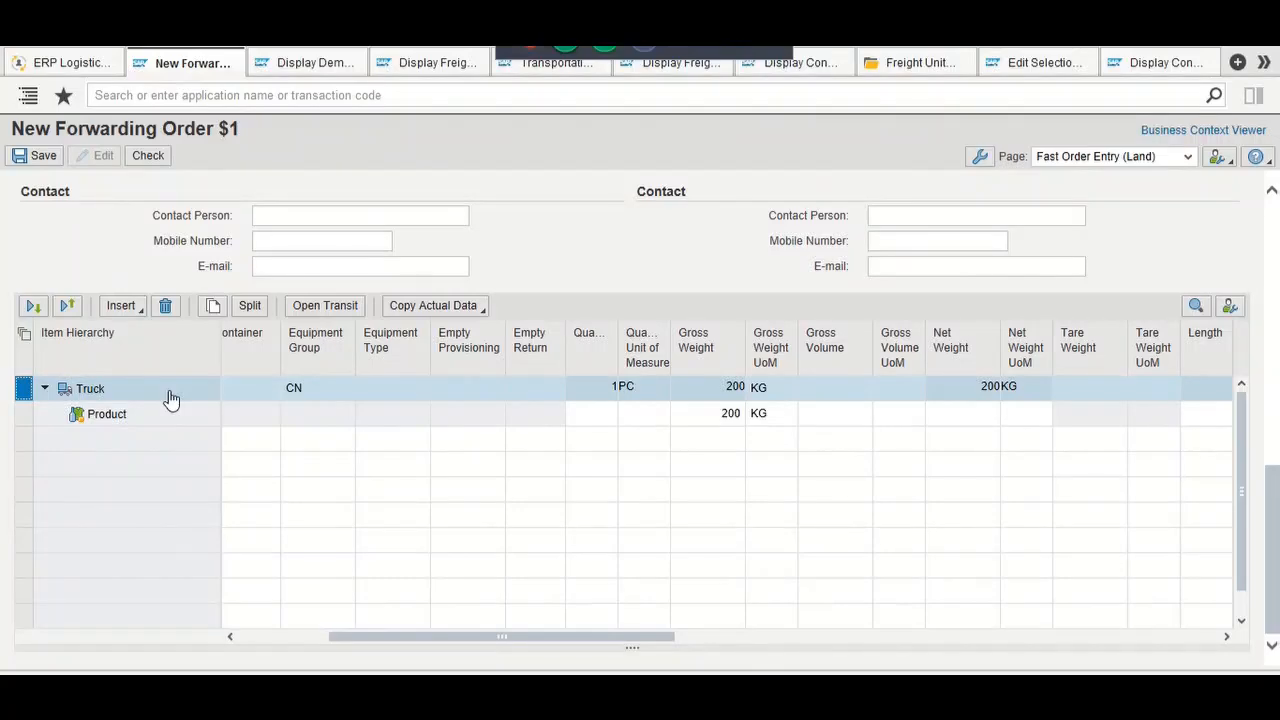
key(Tab)
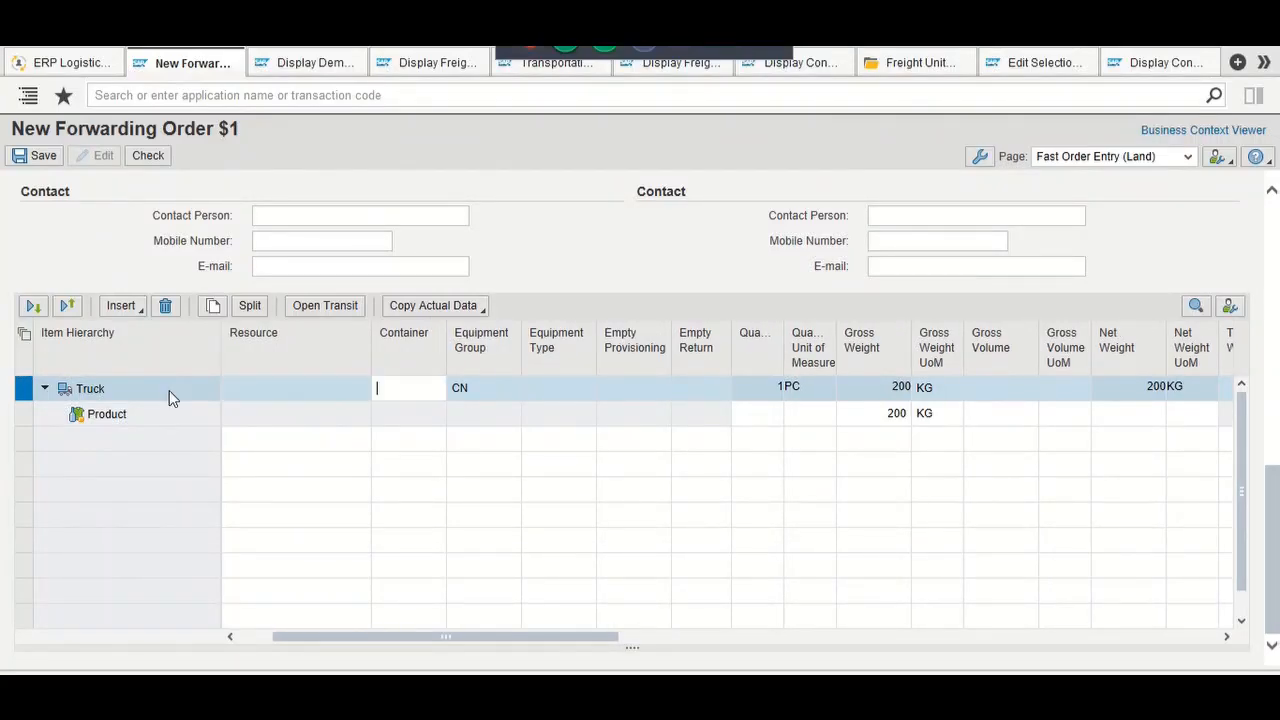
key(Tab)
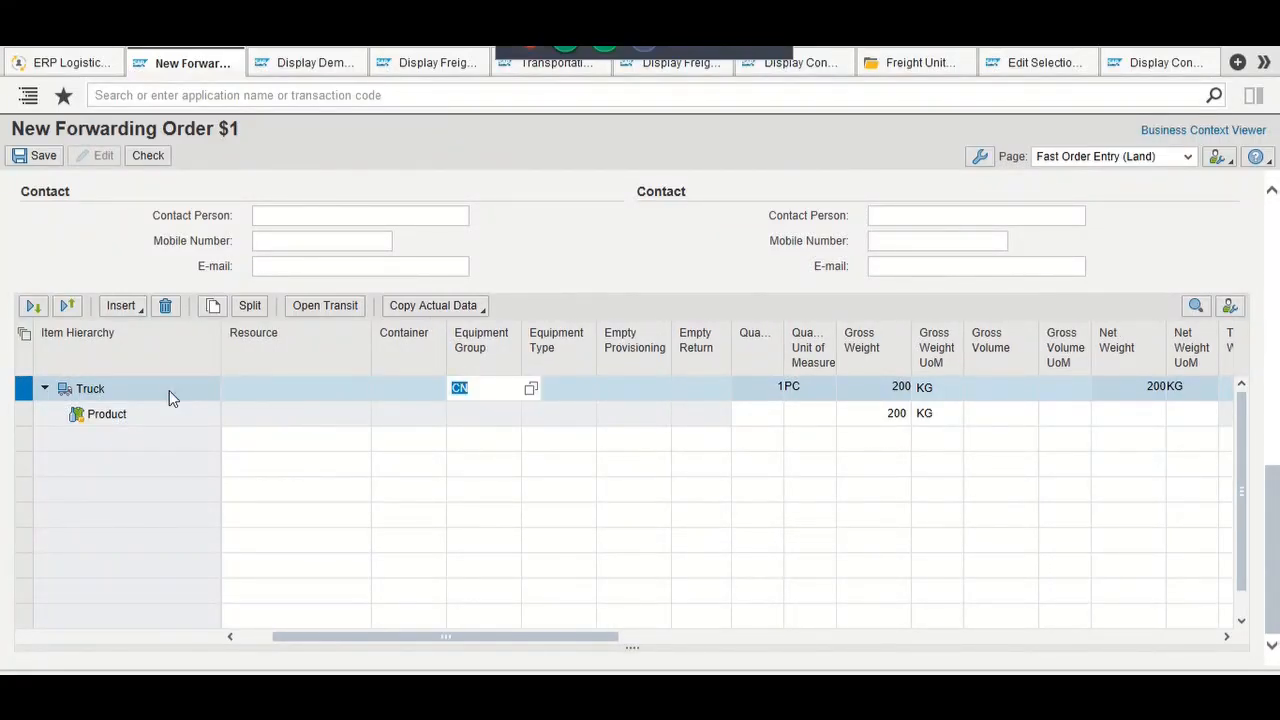
key(F4)
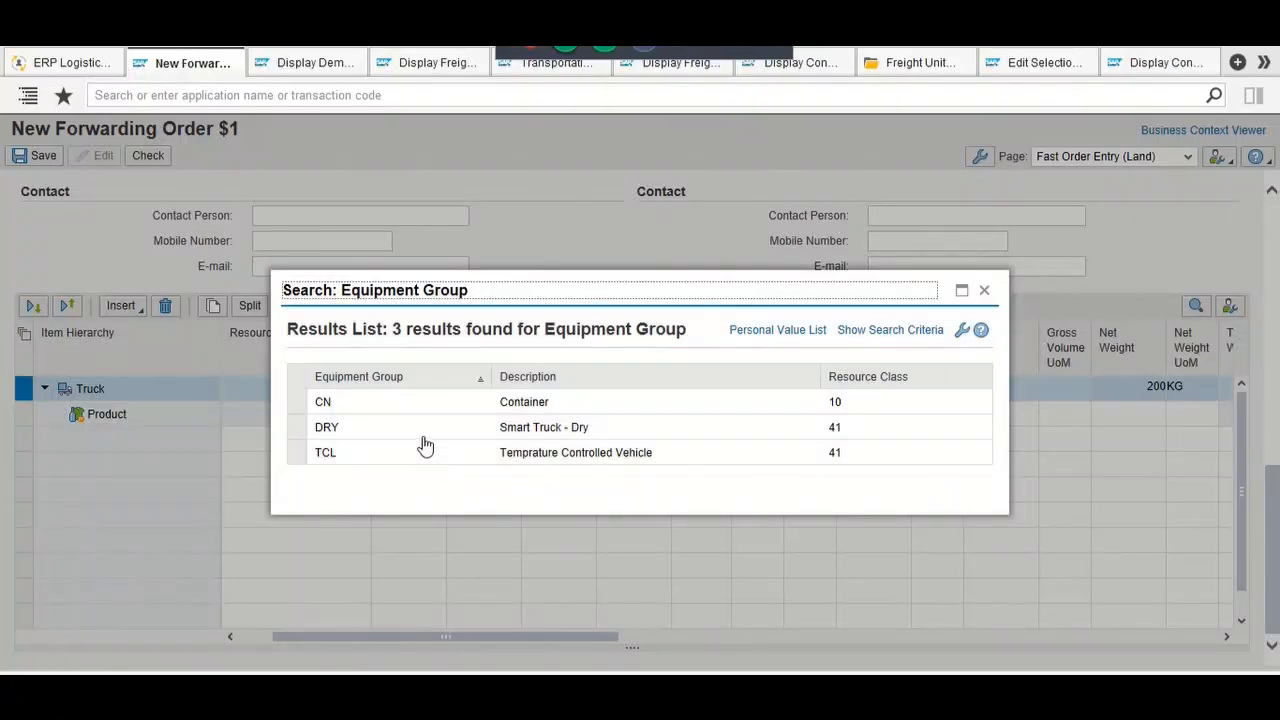
click(416, 411)
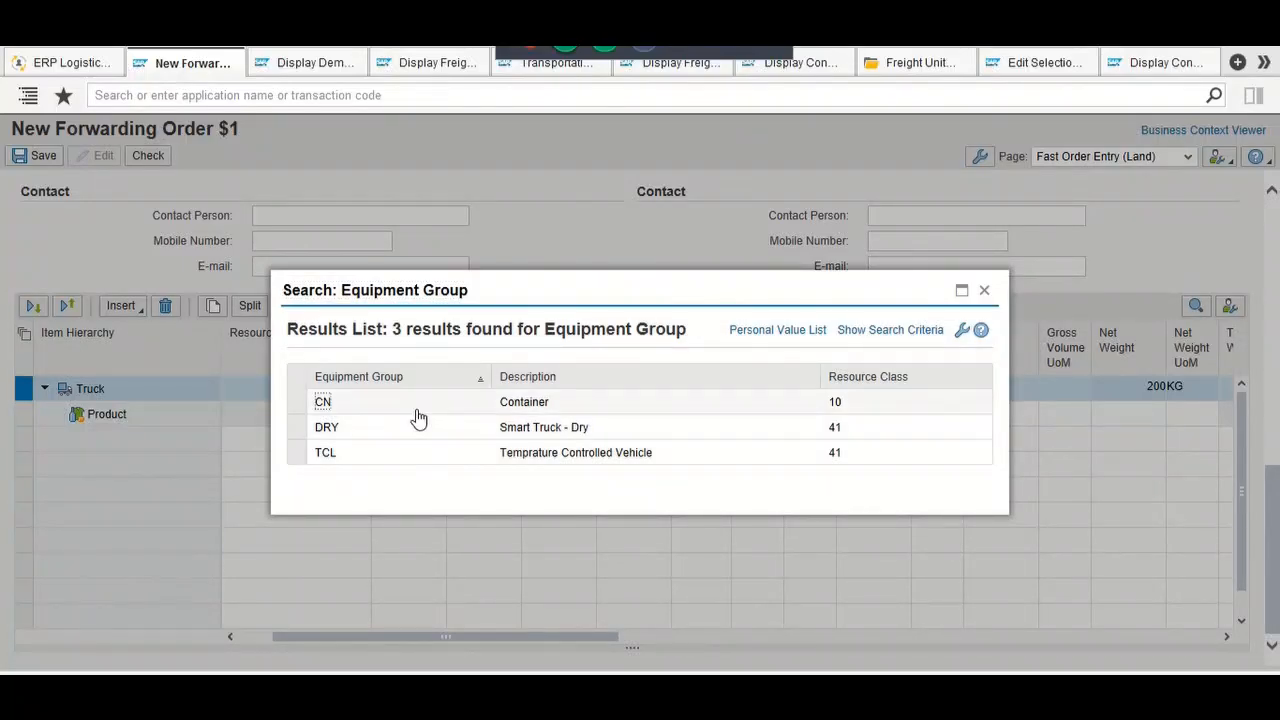
click(419, 418)
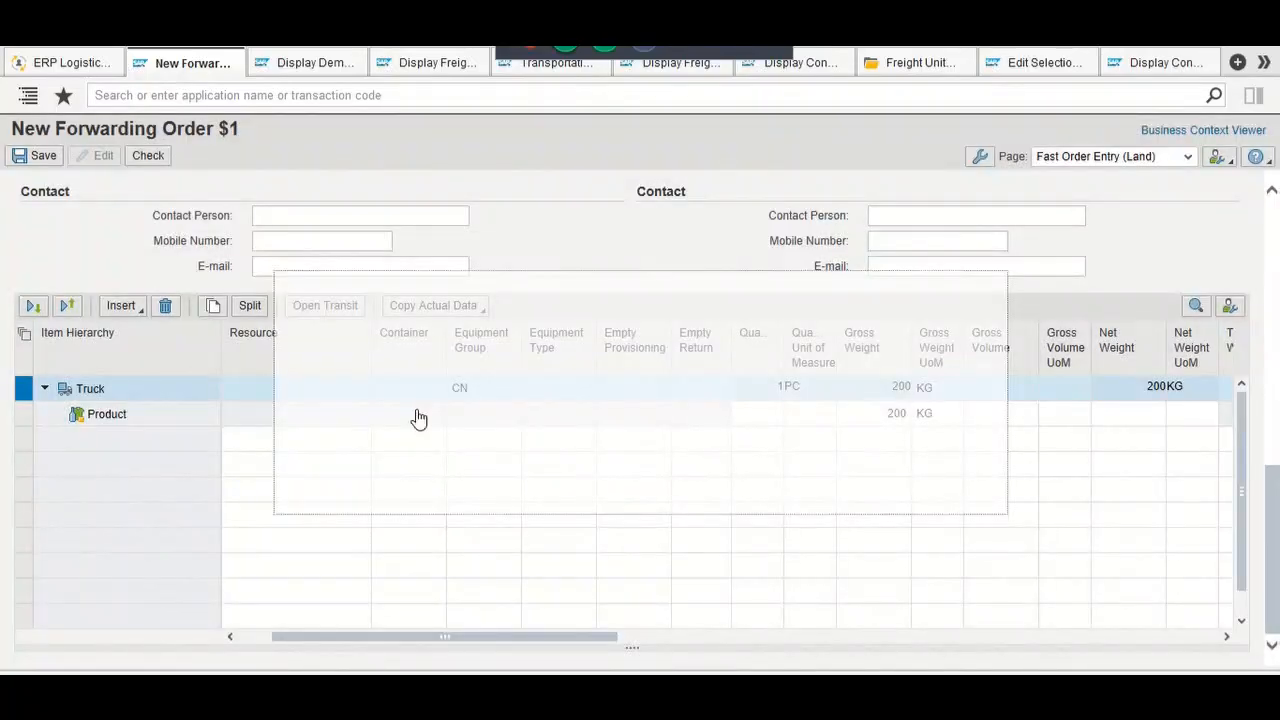
key(Tab)
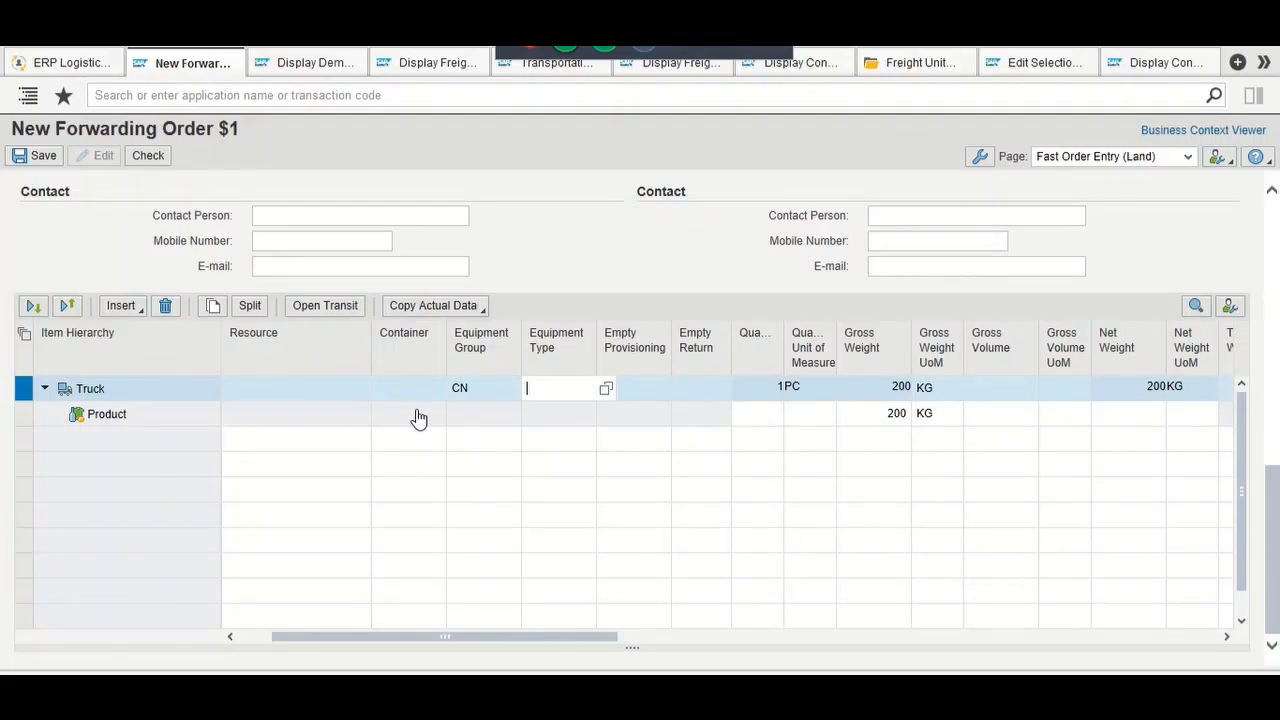
key(F4)
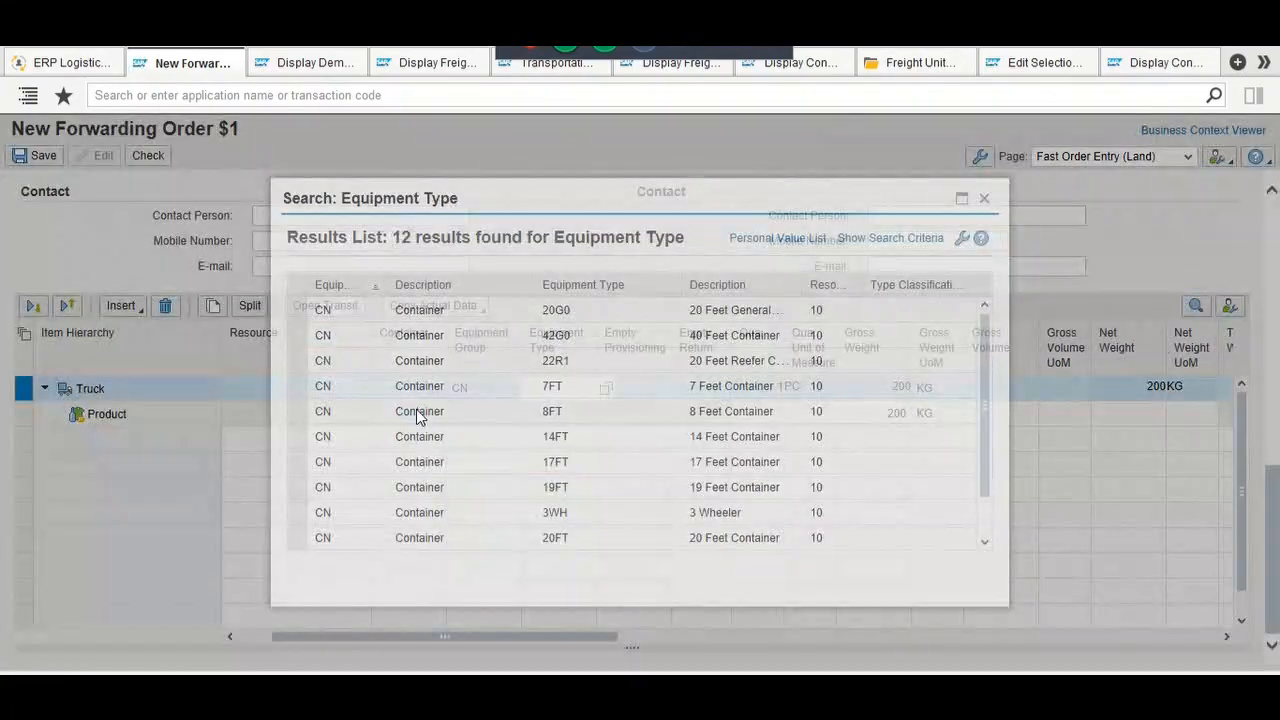
click(427, 318)
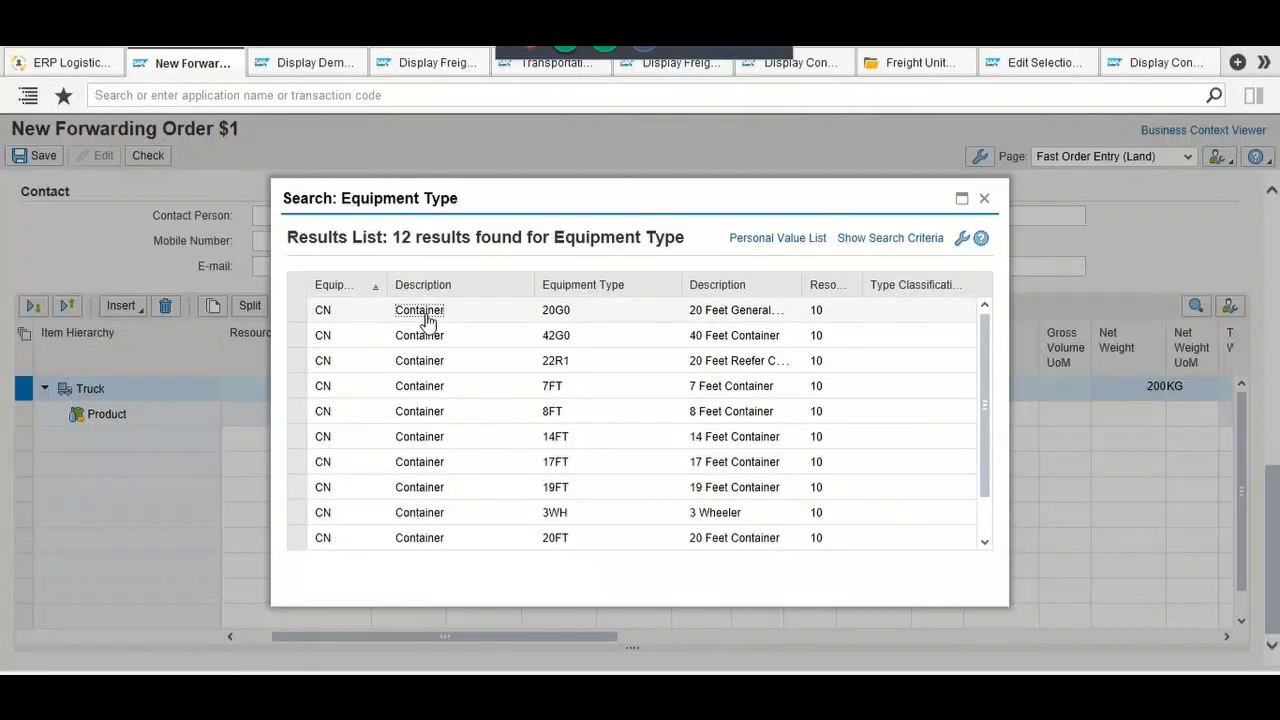
double_click(427, 318)
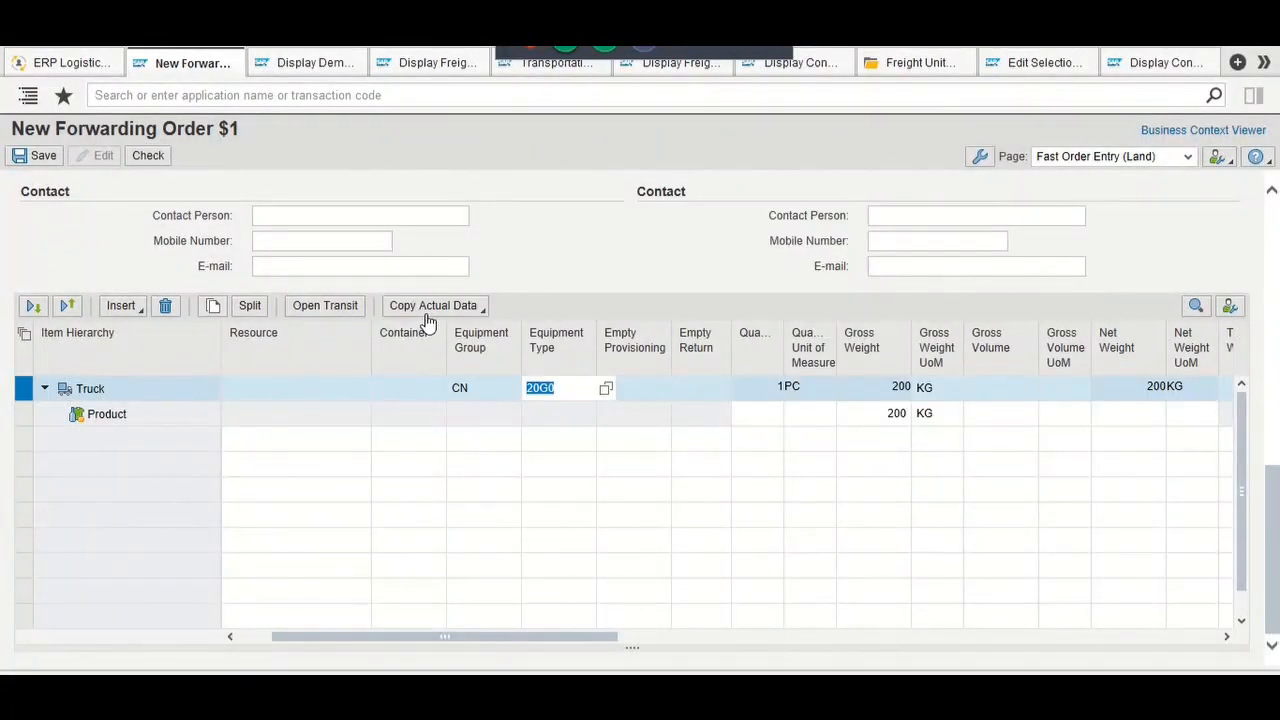
Step: Retry the save, then delete the invalid PRD Product item
click(26, 162)
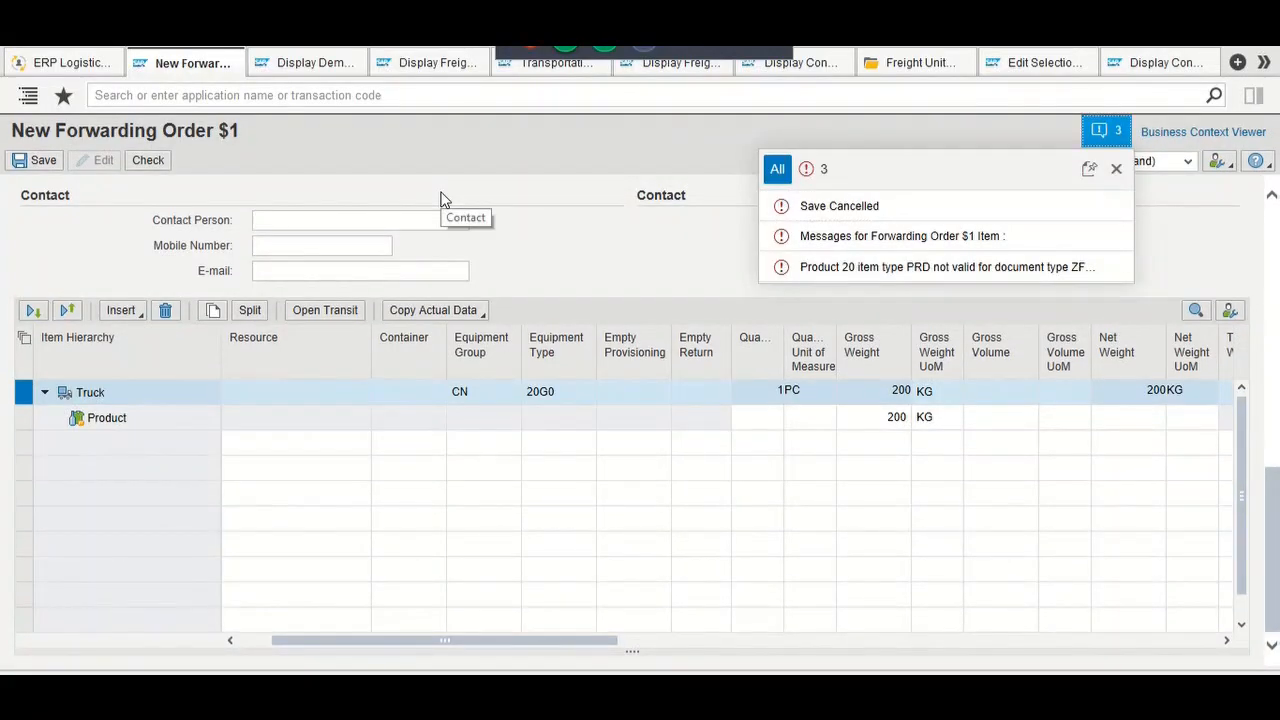
click(155, 419)
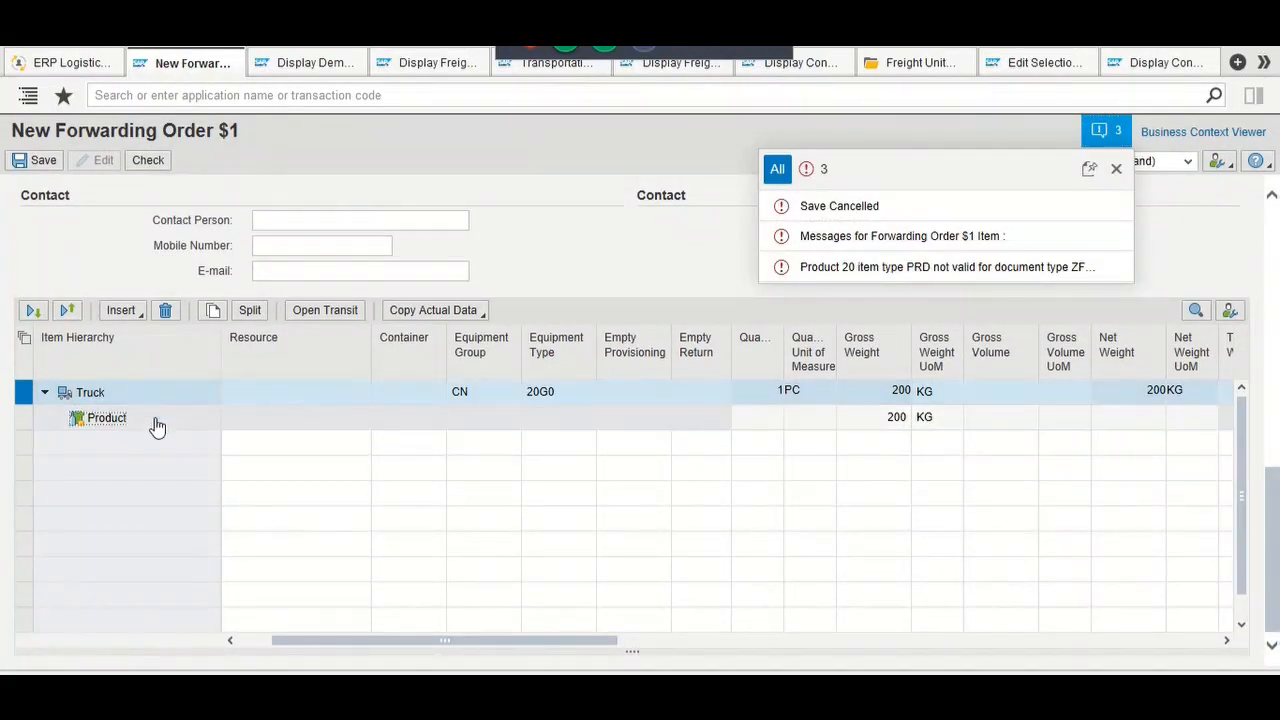
click(140, 316)
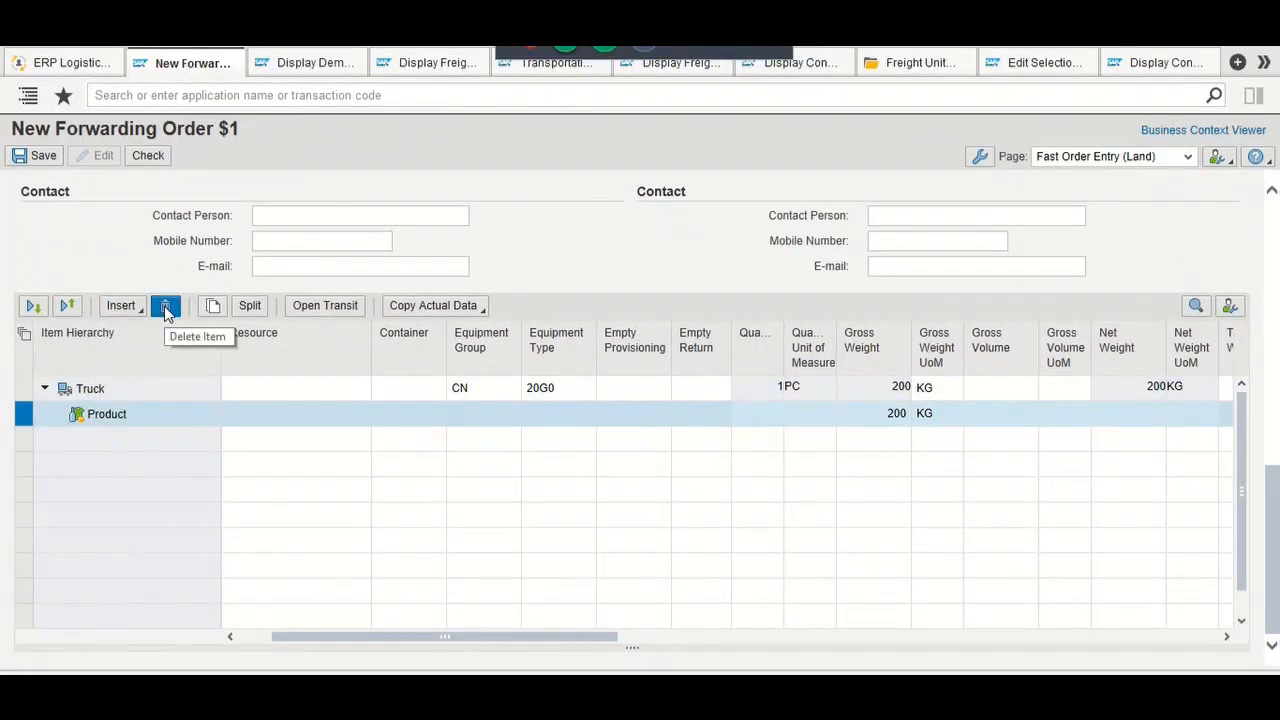
click(166, 313)
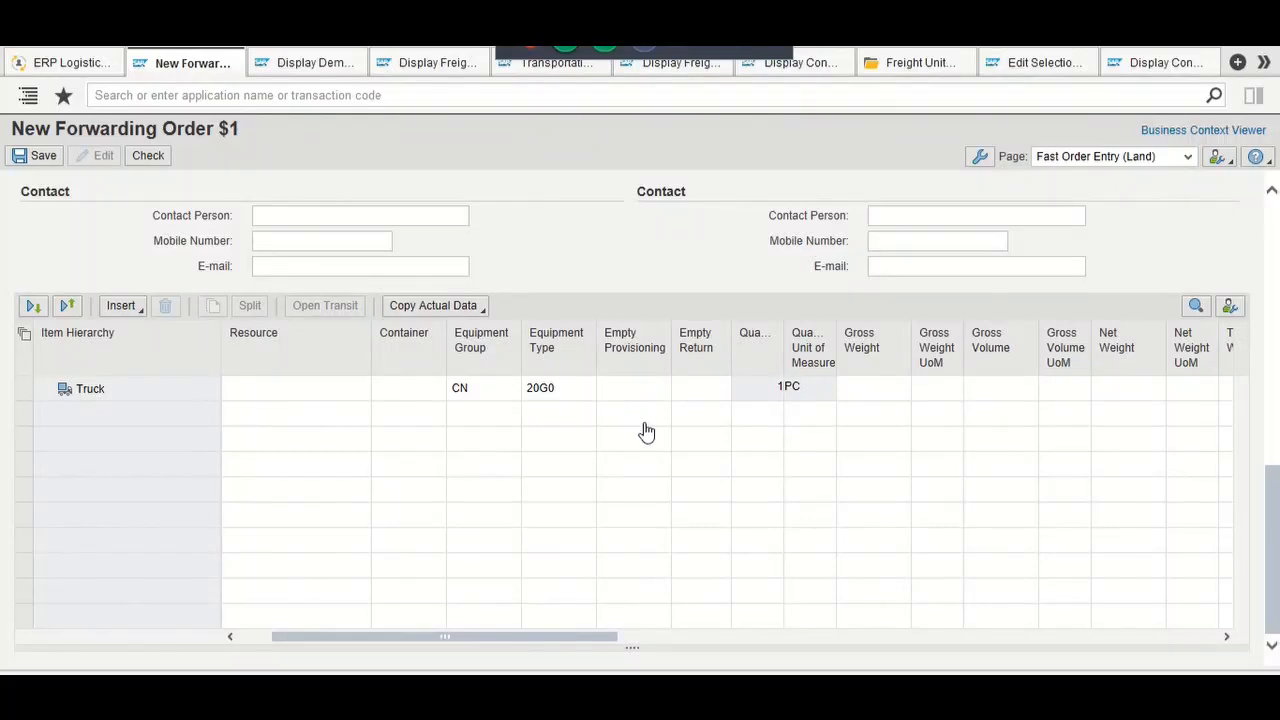
Step: Move through the remaining Truck row's fields to its gross weight
click(156, 391)
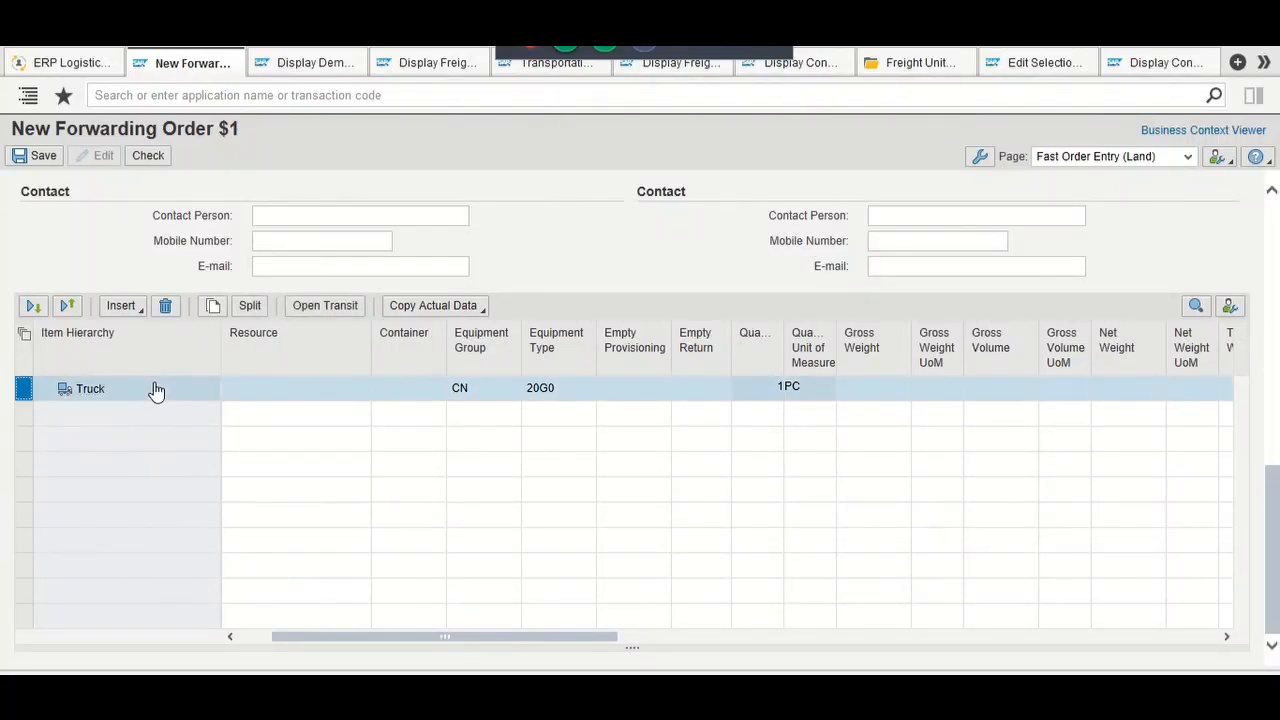
key(Tab)
key(Tab)
key(Tab)
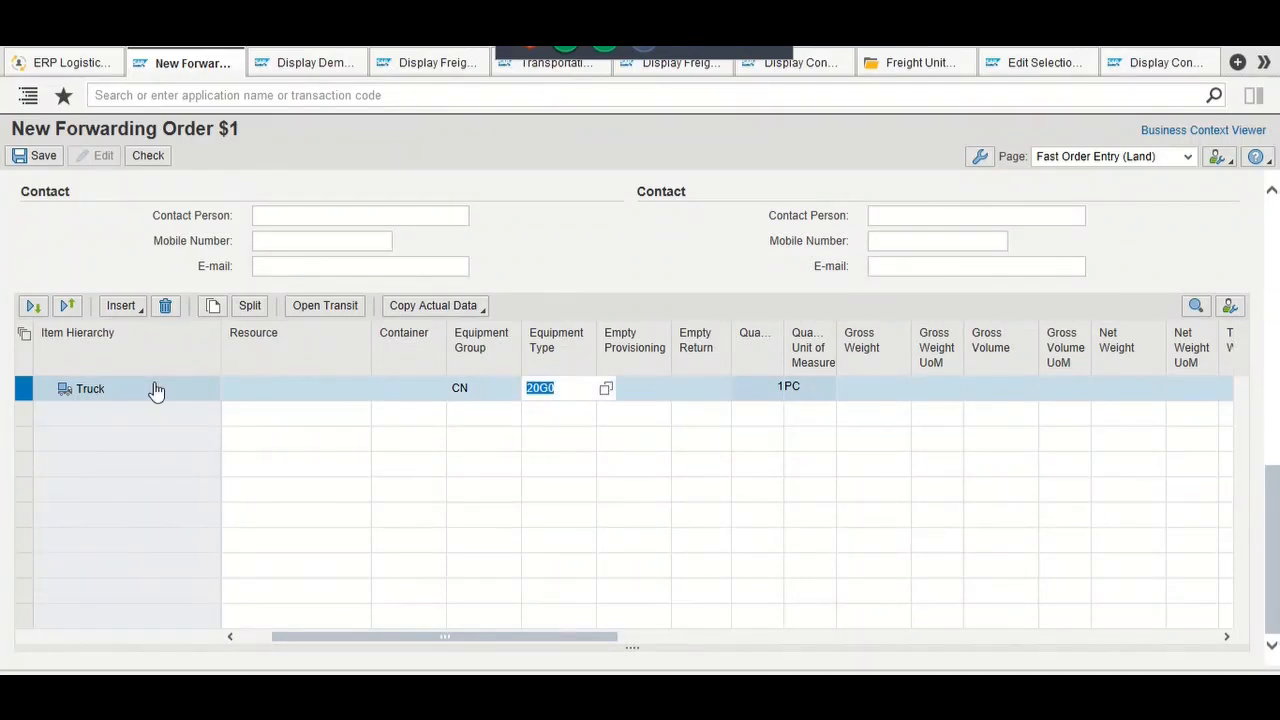
key(Tab)
key(Tab)
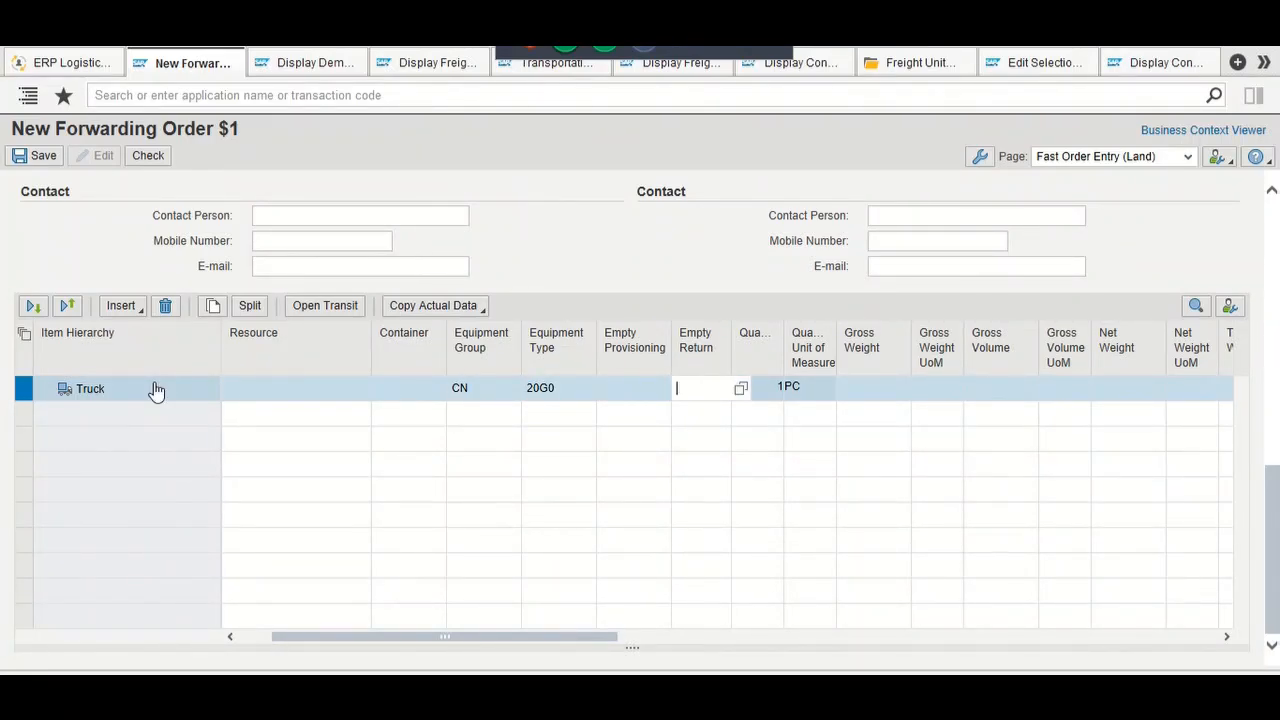
key(Tab)
key(Tab)
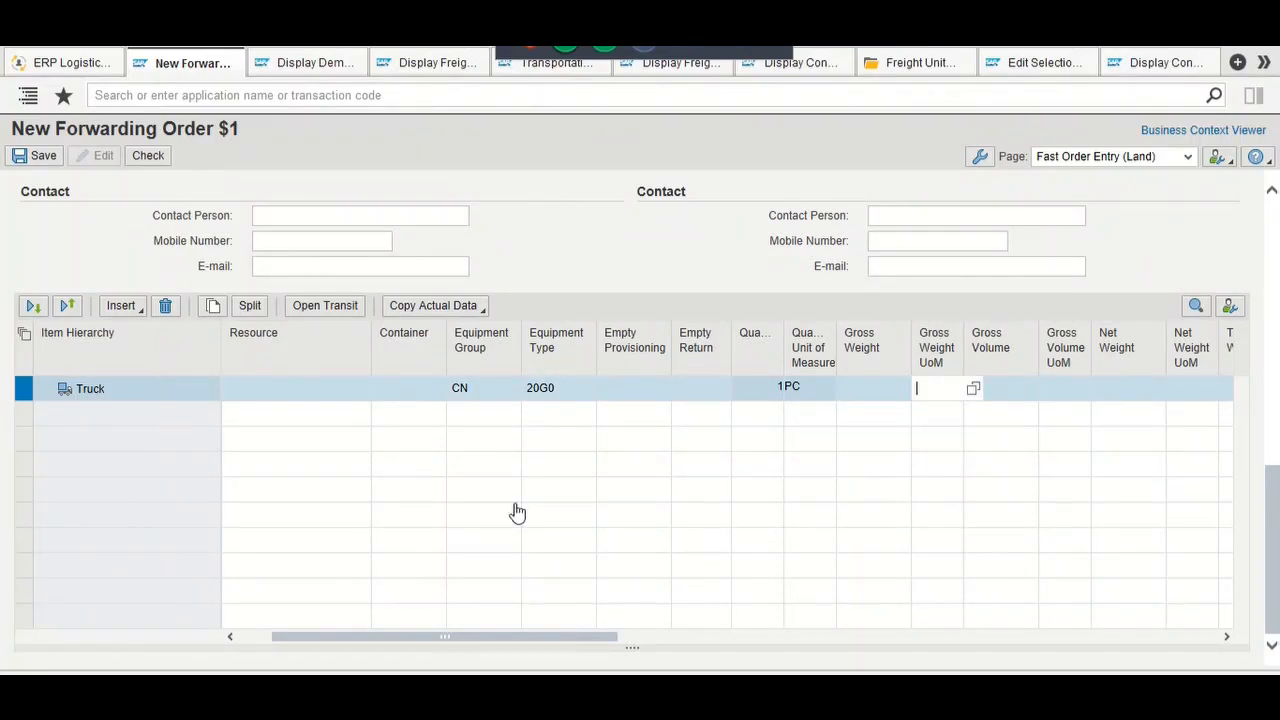